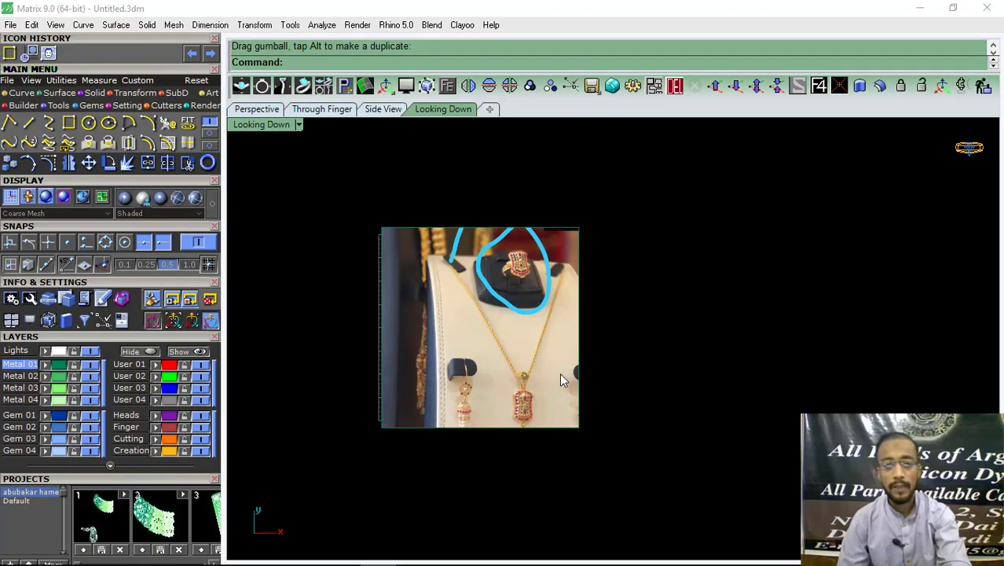
- Frame the jewellery reference photo and select its picture surface
left_click_drag(477, 385, 540, 399)
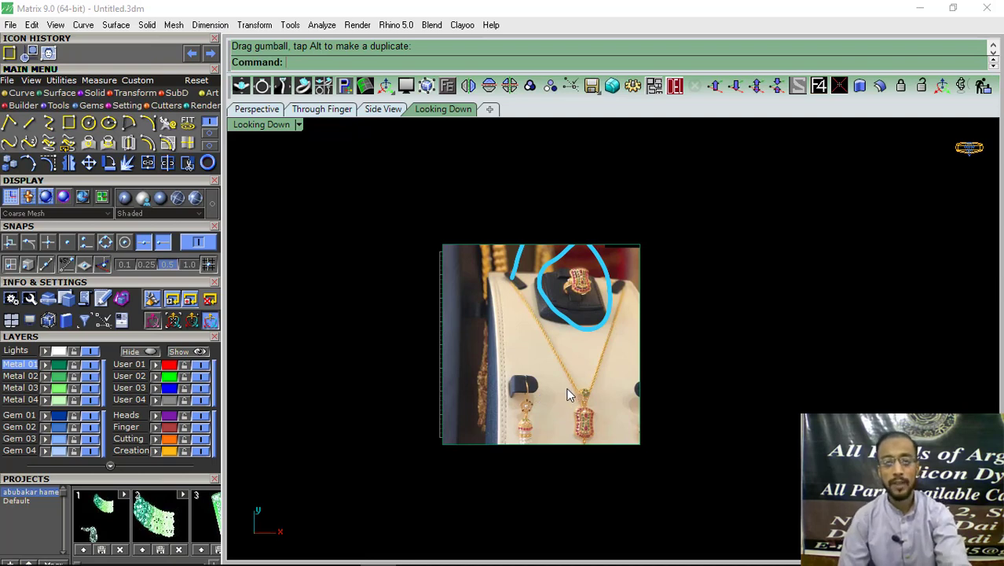
scroll(578, 431, "up", 2)
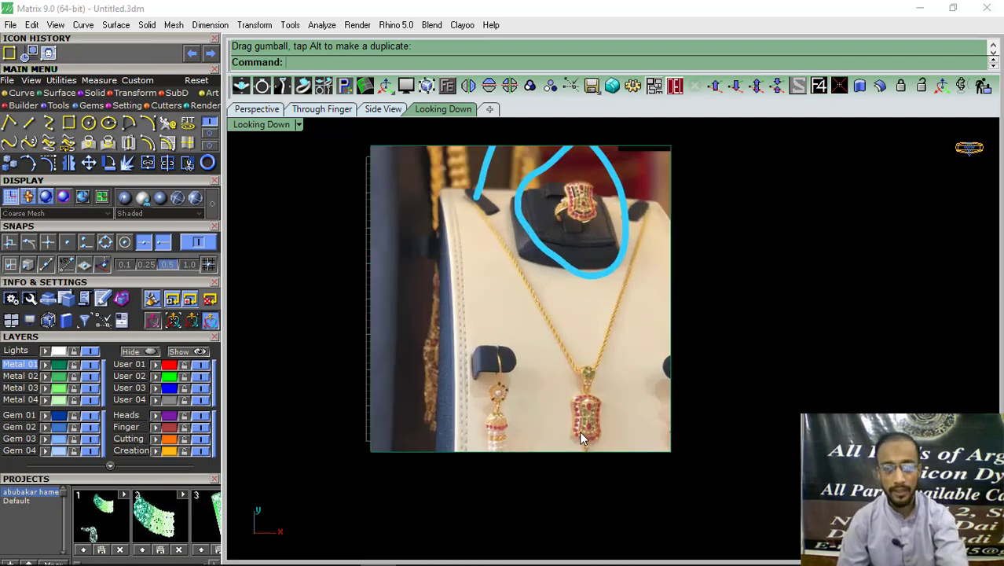
scroll(579, 430, "up", 5)
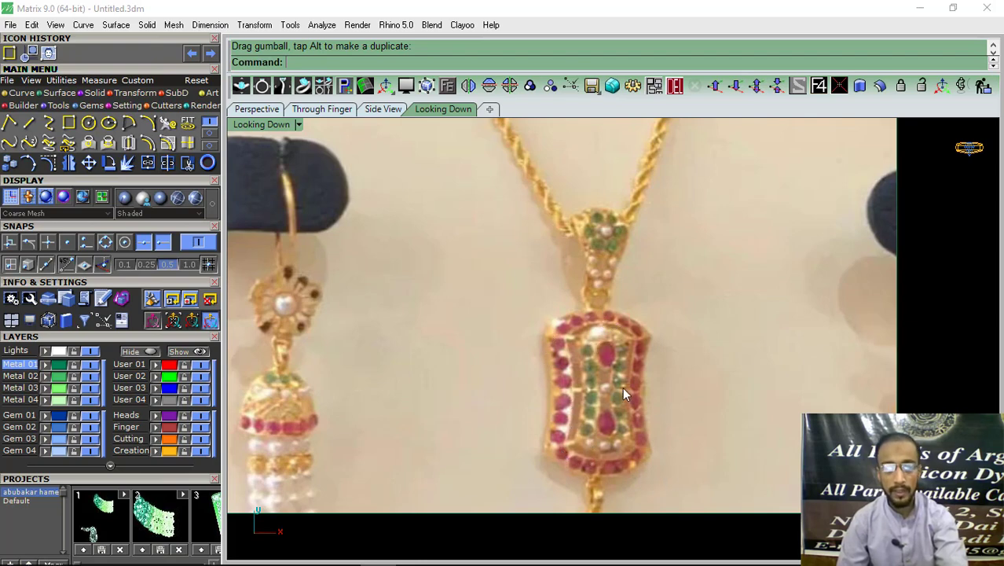
scroll(586, 342, "down", 2)
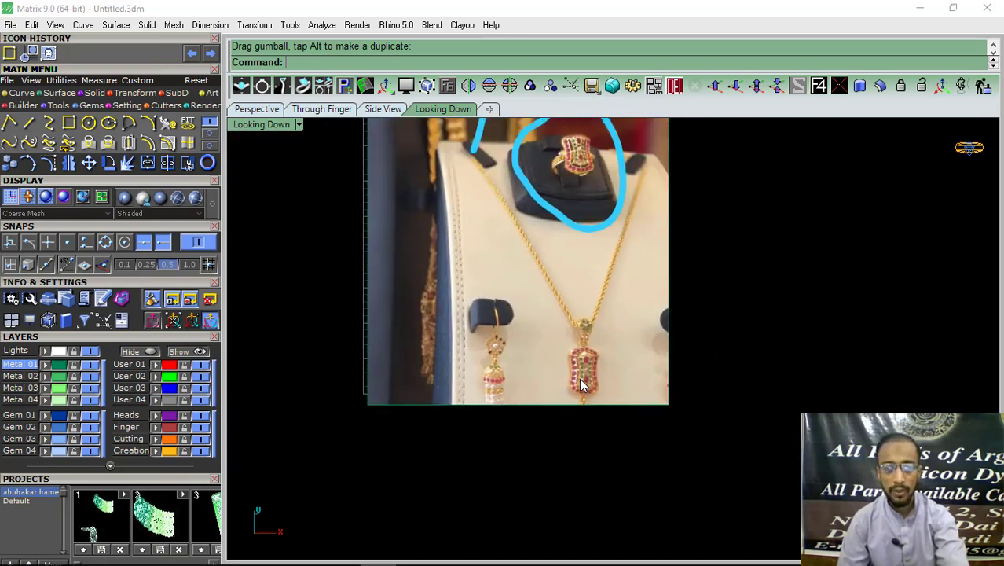
right_click_drag(598, 285, 568, 342)
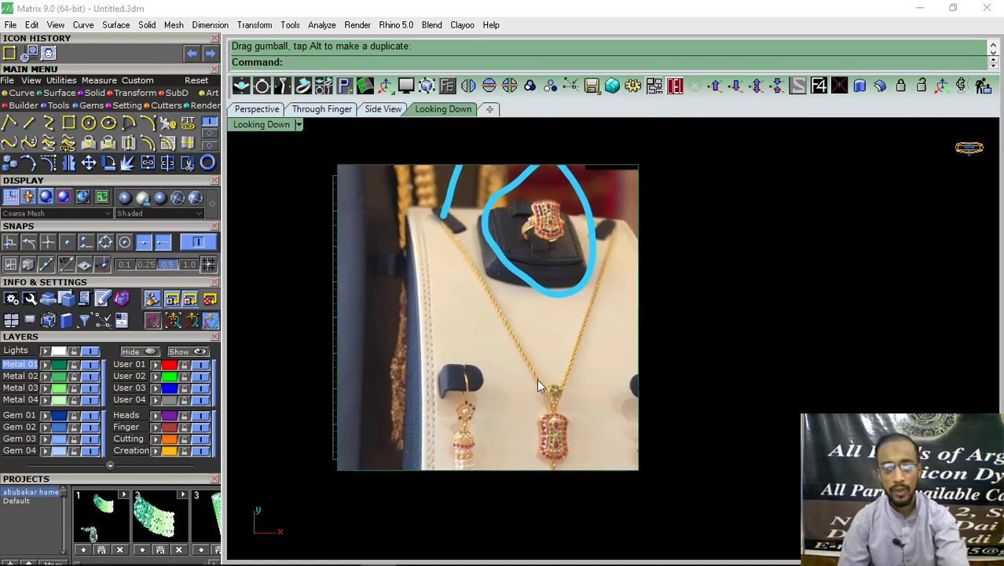
scroll(551, 471, "up", 5)
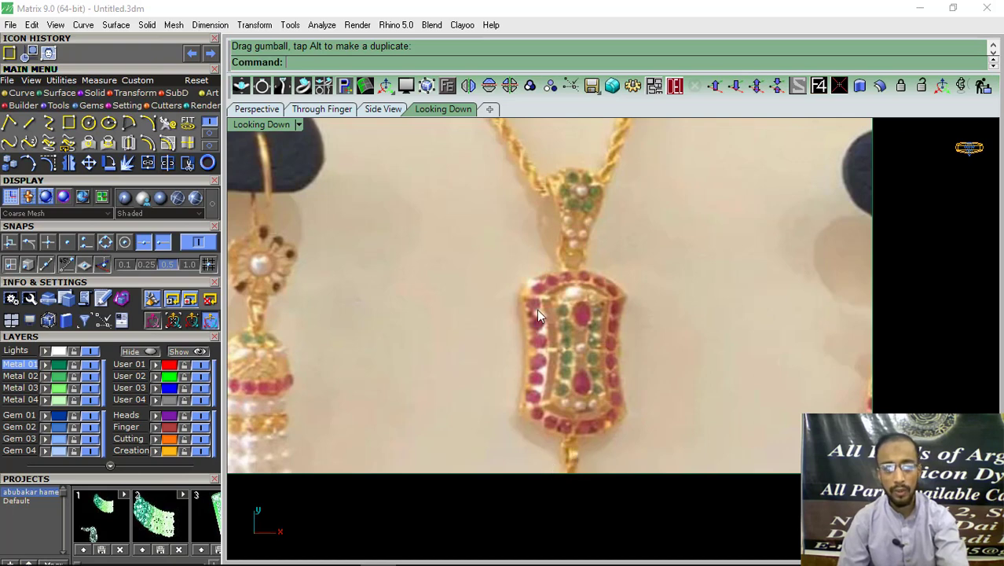
scroll(643, 326, "down", 3)
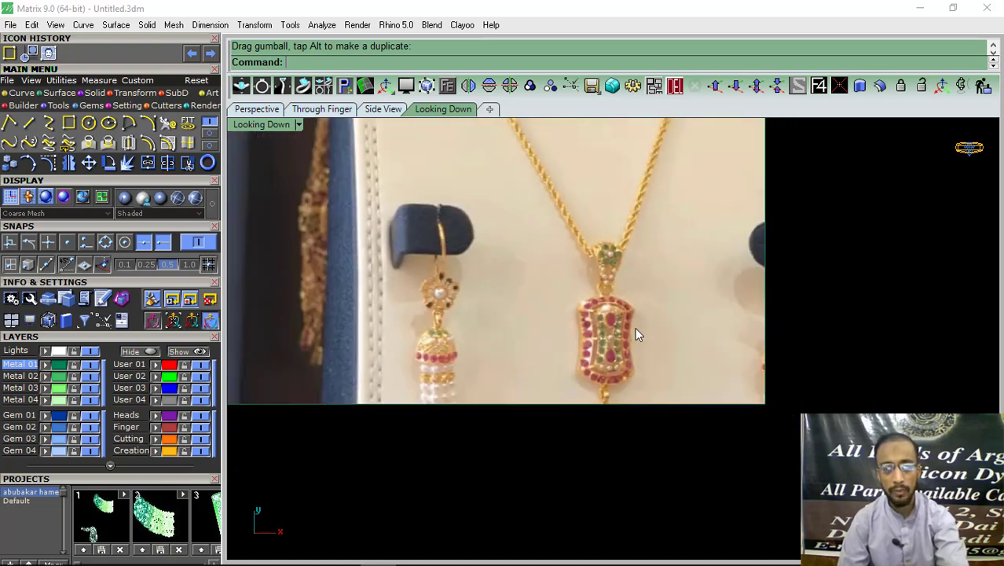
scroll(542, 354, "down", 1)
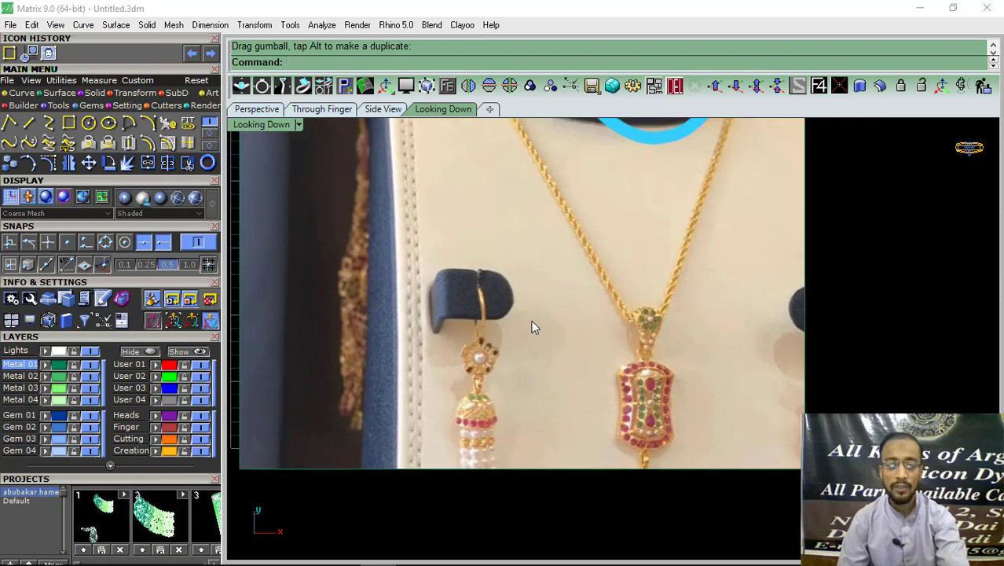
scroll(531, 325, "down", 3)
mouse_move(531, 326)
right_mouse_down()
mouse_move(516, 324)
mouse_move(544, 338)
right_mouse_up()
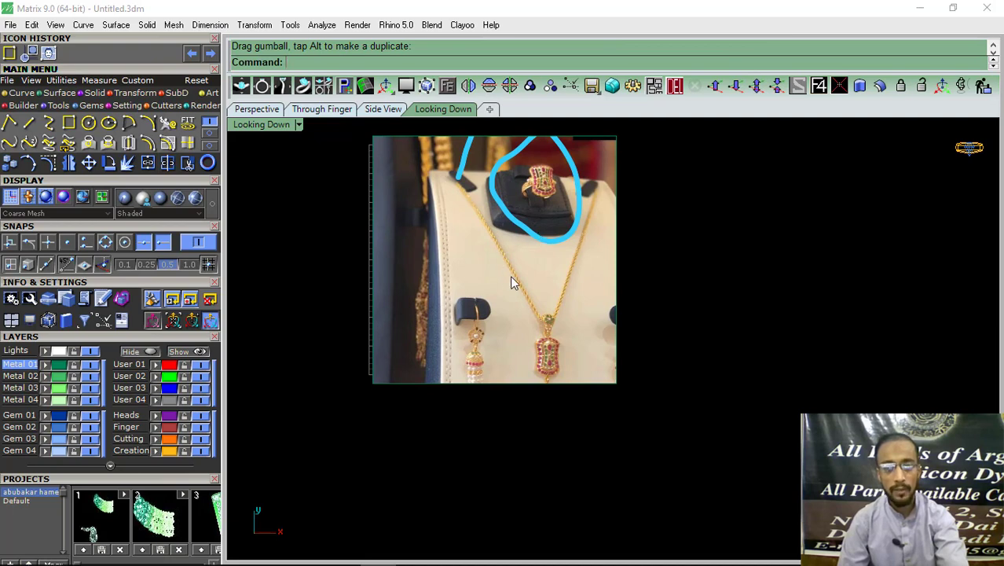
right_click_drag(482, 295, 501, 350)
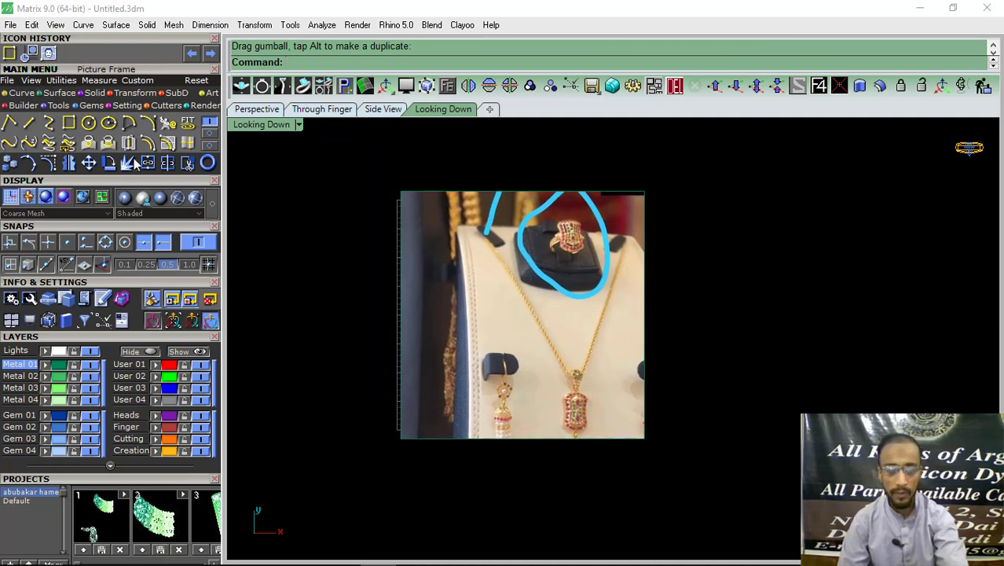
left_click(548, 362)
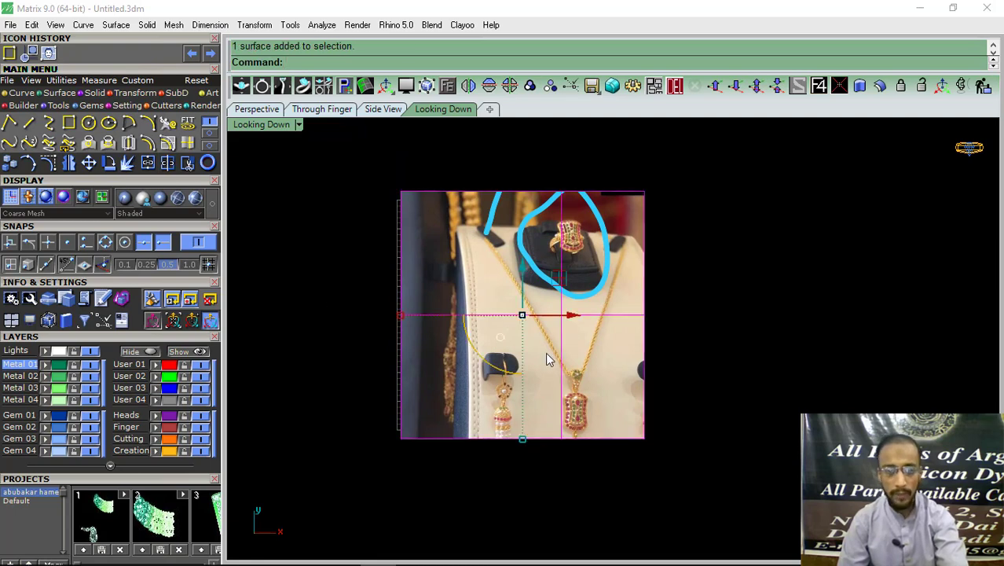
left_click_drag(548, 360, 549, 355)
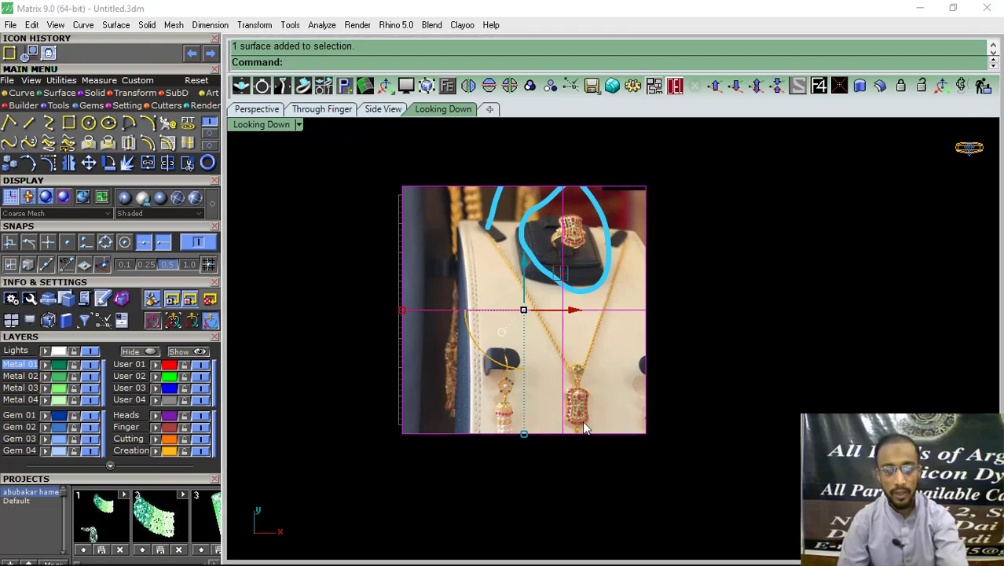
scroll(585, 429, "up", 5)
scroll(586, 315, "down", 3)
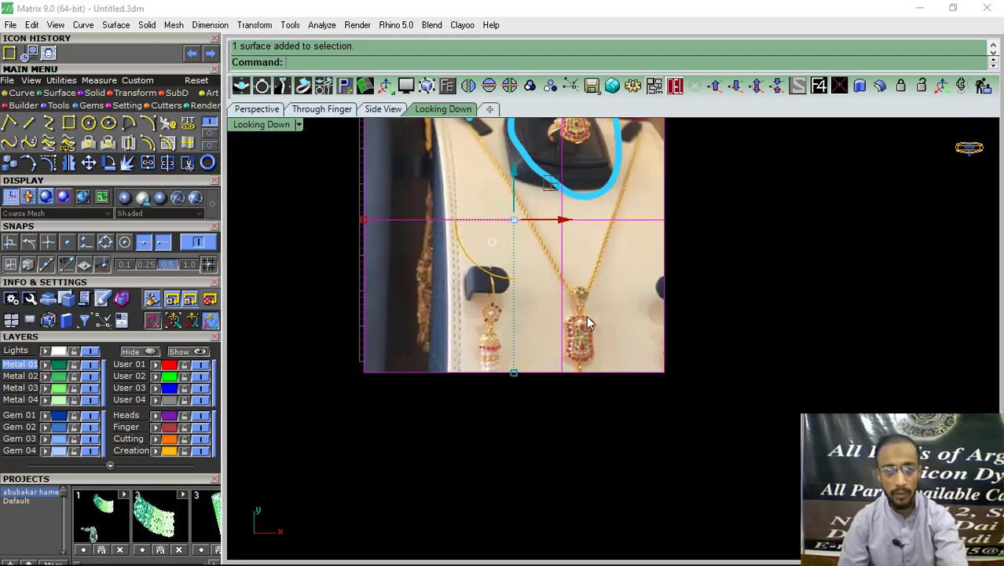
- Begin moving the picture, snapping the base point to the pendant's top
left_click(89, 163)
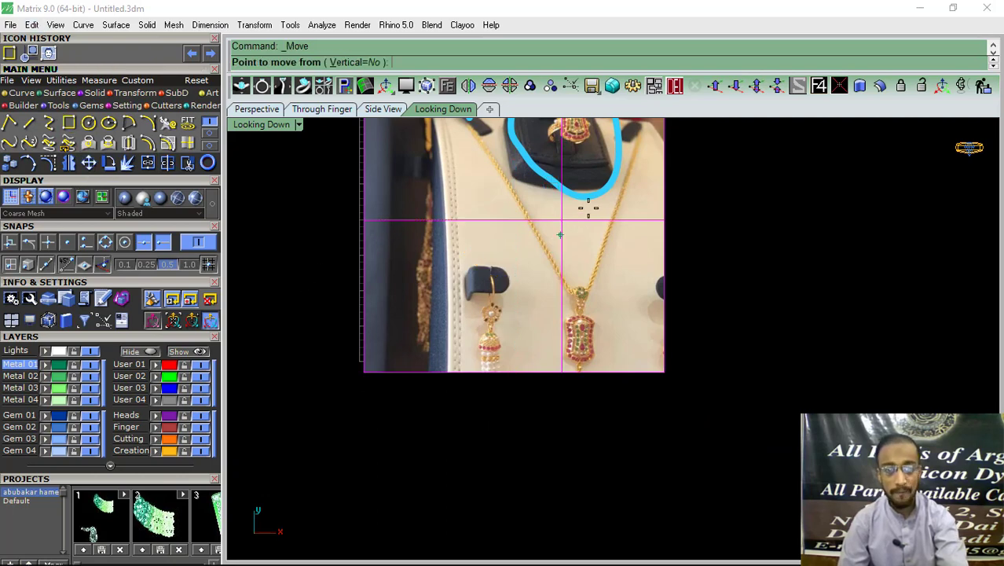
scroll(594, 324, "up", 5)
scroll(567, 299, "up", 5)
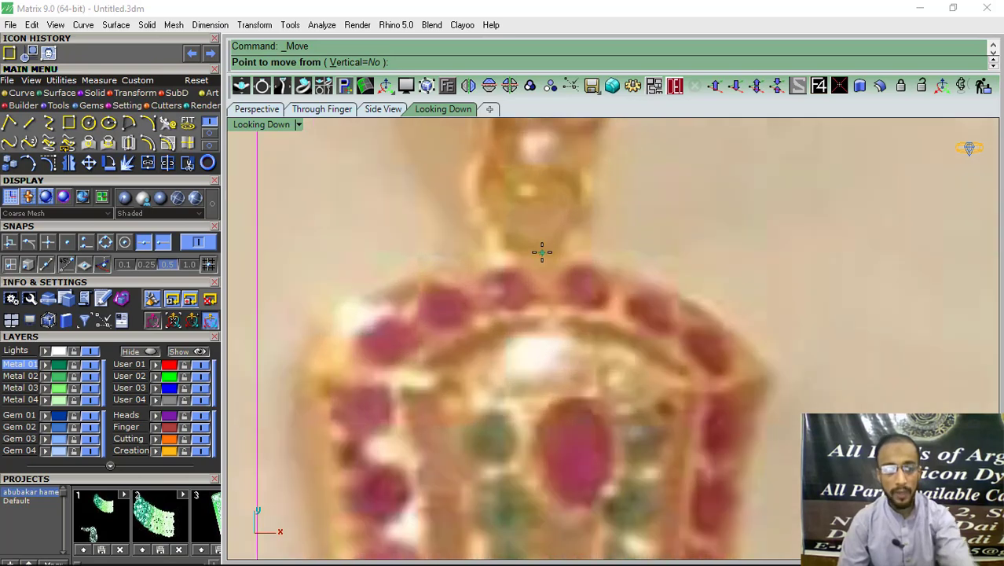
left_click(542, 252)
- Place the picture's base point at 0,0,0 so the pendant's top sits at the origin
type("0,0,0")
key("Return")
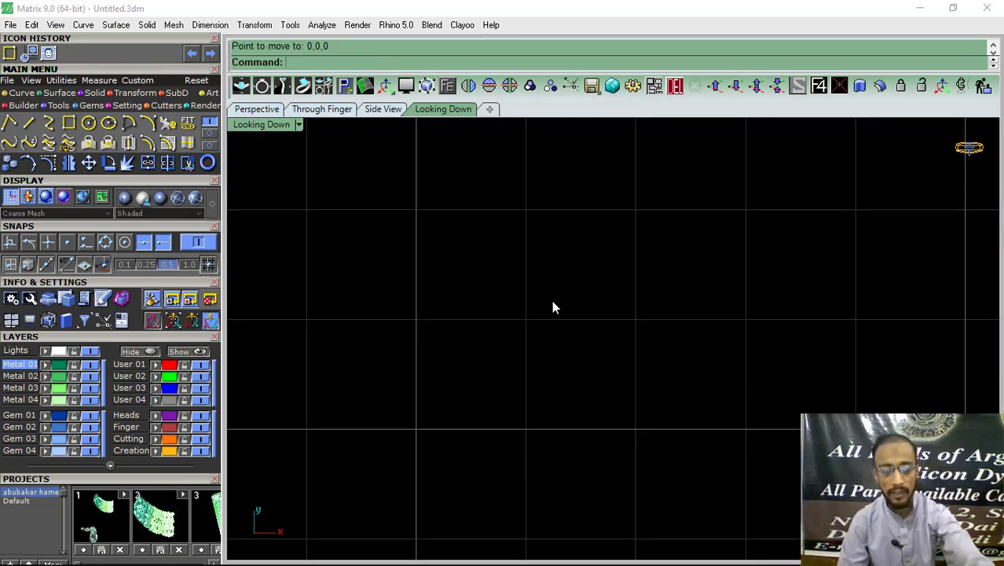
scroll(554, 305, "down", 5)
scroll(482, 324, "up", 2)
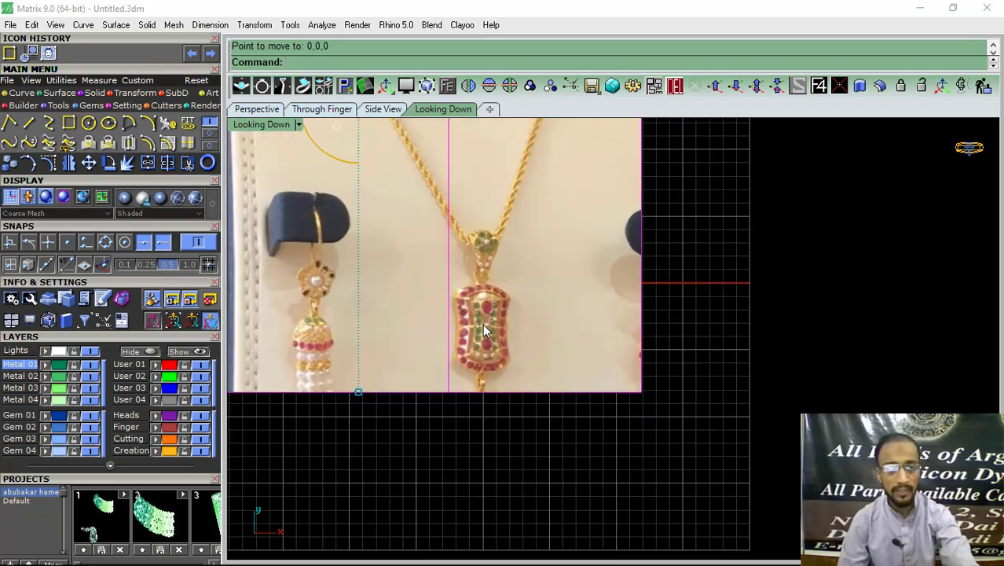
scroll(503, 354, "down", 4)
- Draw a vertical BothSides line centred on 0,0,0 through the pendant
left_click(34, 129)
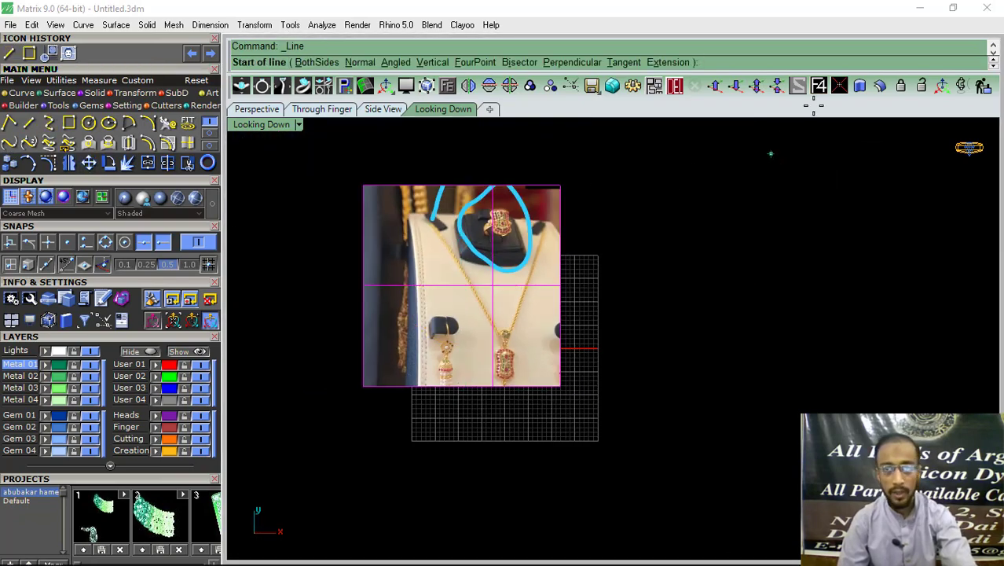
type("0,0,0")
key("Return")
scroll(515, 422, "down", 3)
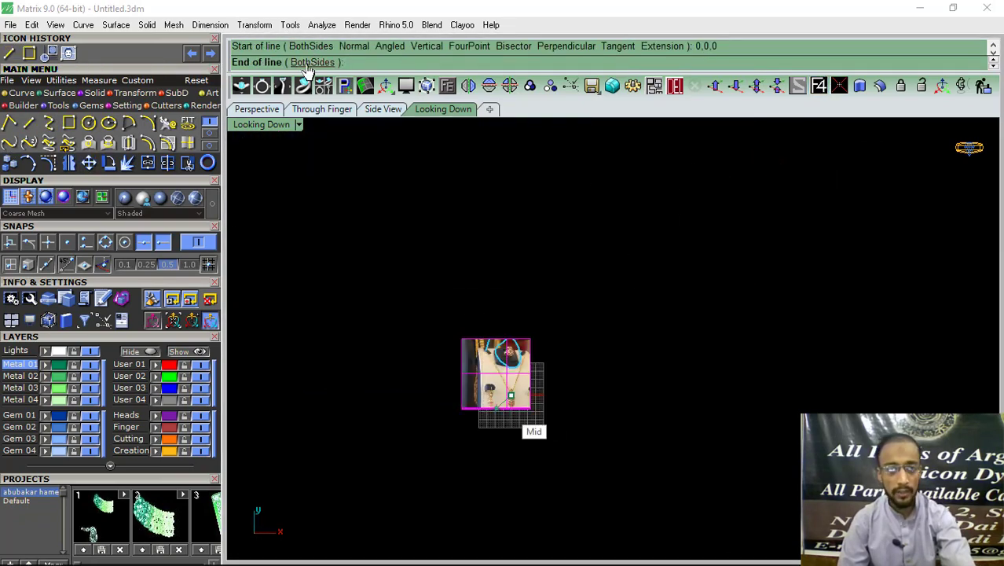
left_click(312, 62)
scroll(496, 287, "down", 3)
left_click(493, 165)
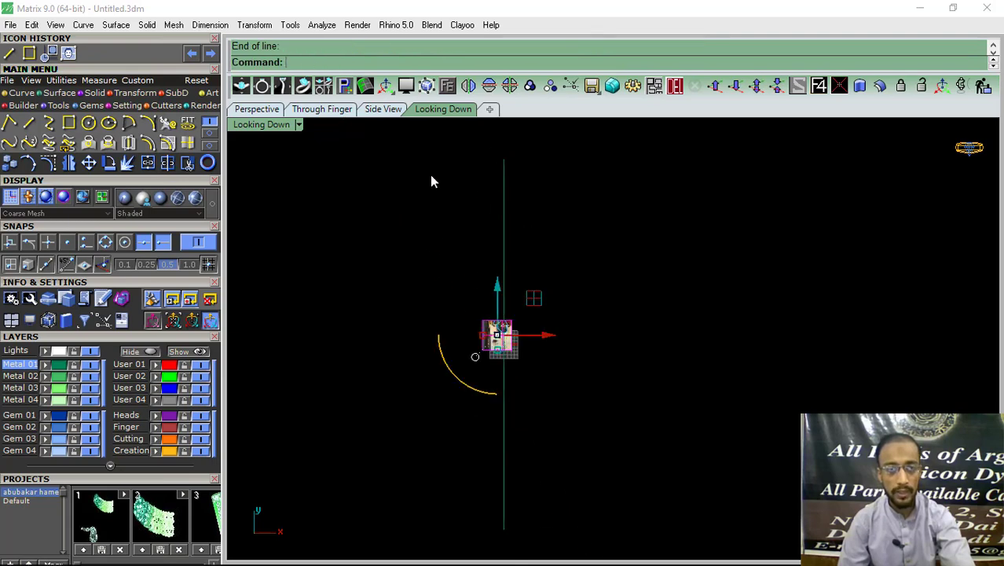
- Draw a horizontal BothSides line centred on 0,0,0 across the pendant
key("Return")
left_click(312, 62)
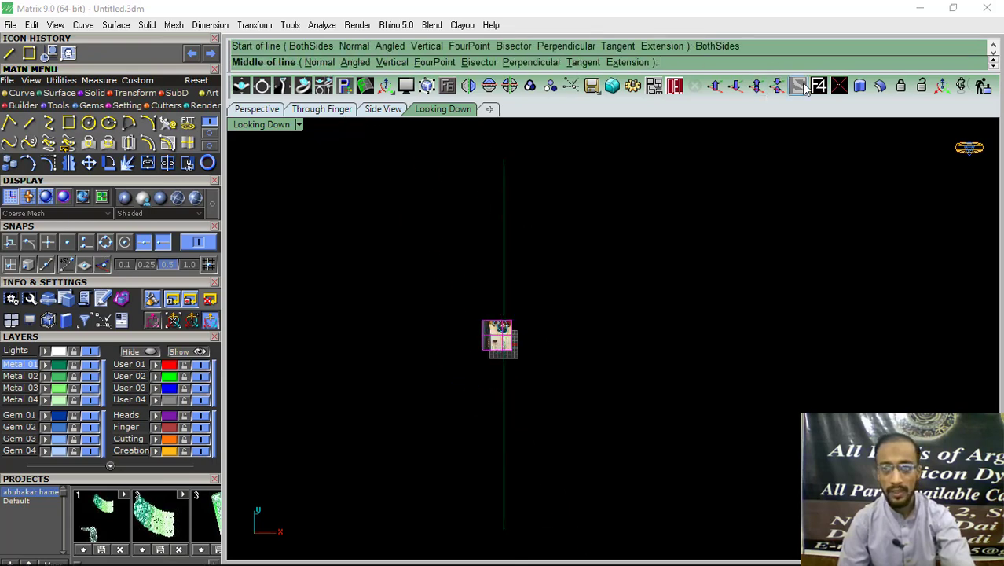
type("0,0,0")
key("Return")
left_click(759, 376)
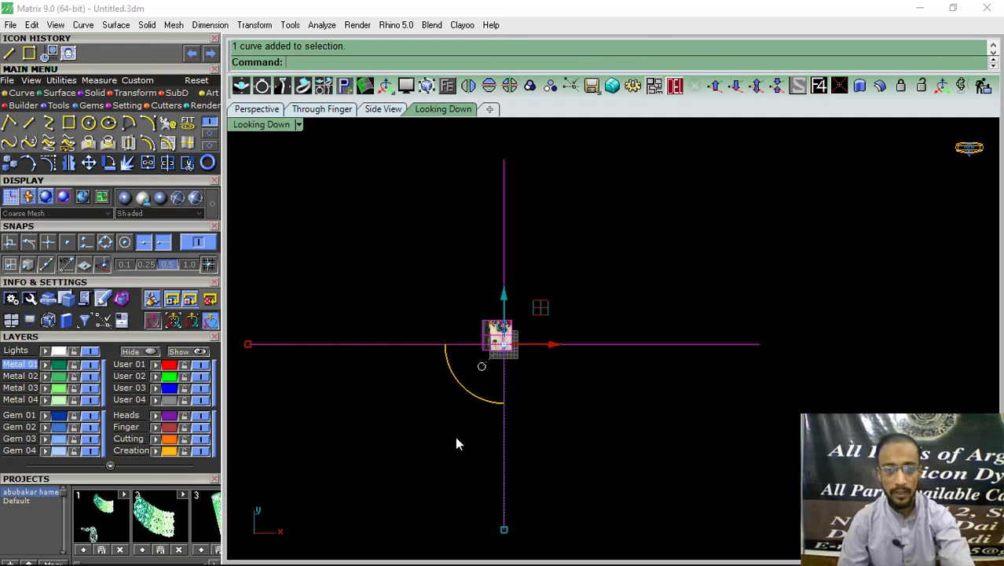
scroll(487, 310, "up", 5)
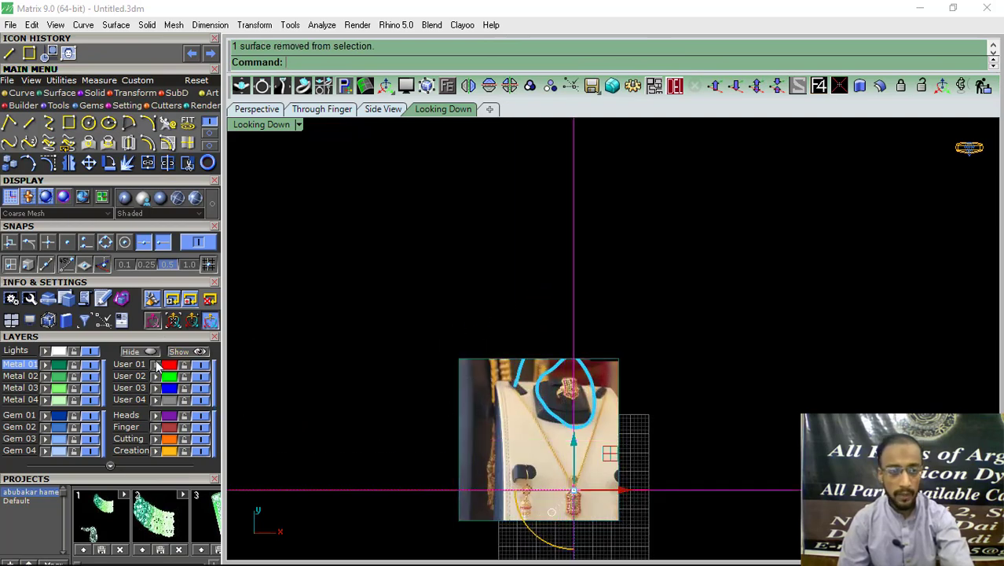
key("Escape")
right_click_drag(573, 518, 567, 434)
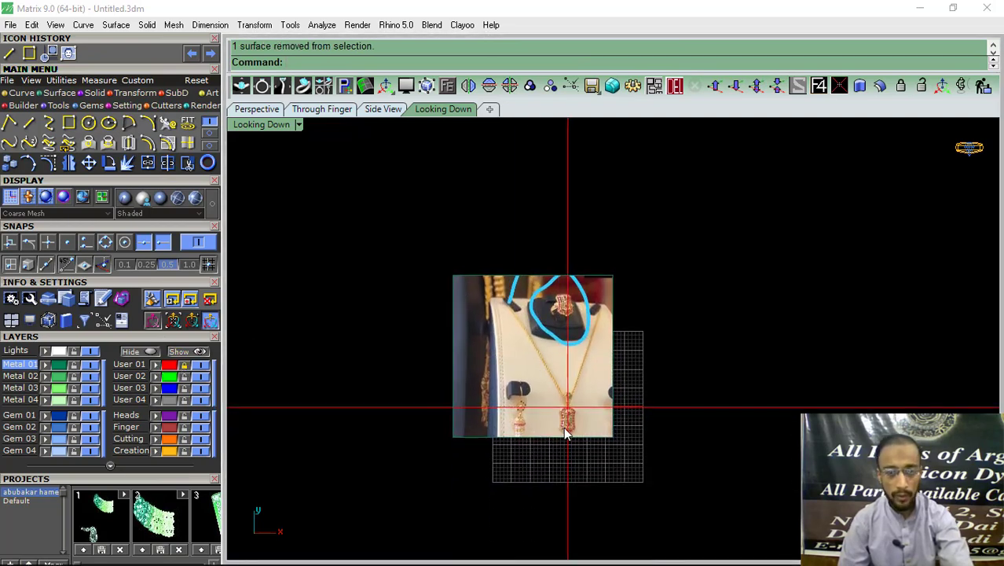
scroll(567, 434, "up", 5)
scroll(579, 426, "up", 2)
scroll(567, 426, "down", 1)
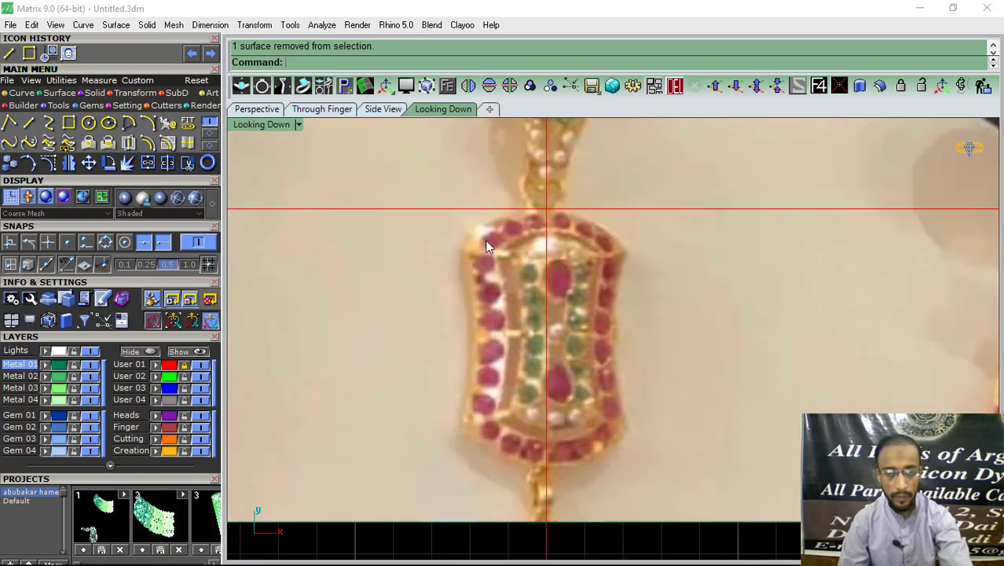
scroll(487, 246, "down", 1)
left_click(565, 322)
- Add an aligned dimension of the pendant's height from top to bottom, reading 6.70
left_click(210, 25)
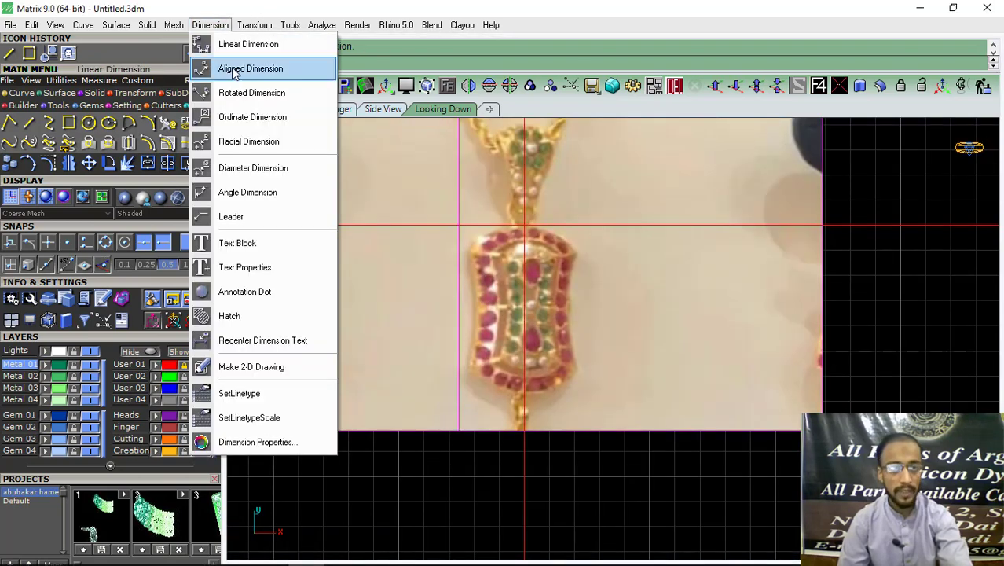
left_click(233, 69)
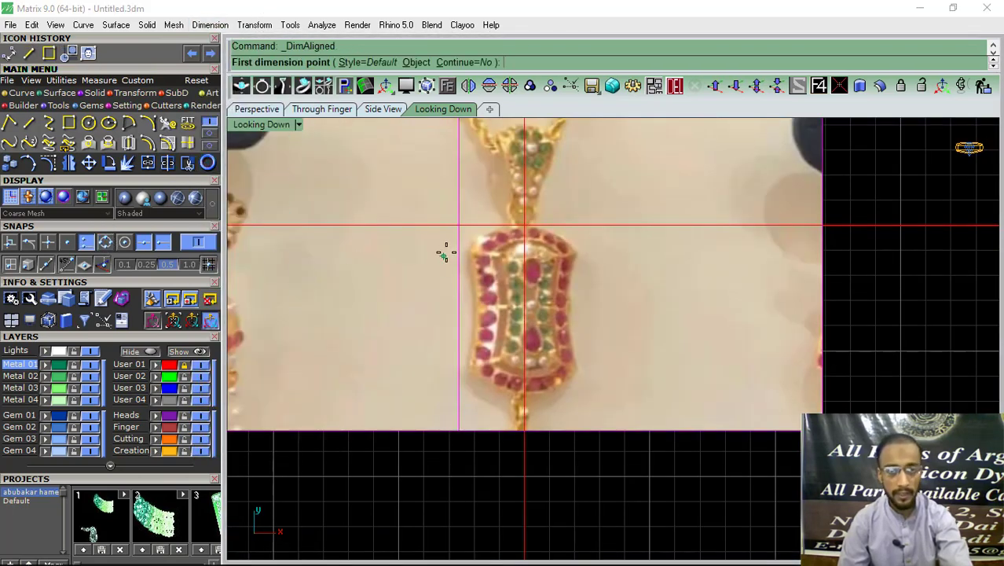
scroll(521, 219, "up", 2)
left_click(521, 218)
scroll(520, 314, "down", 3)
scroll(518, 341, "up", 4)
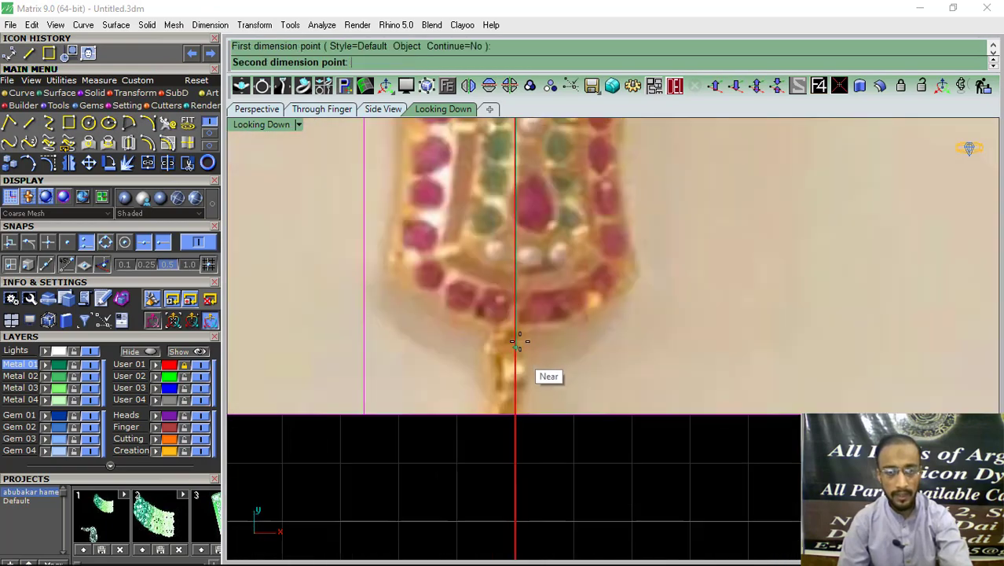
left_click(518, 342)
scroll(511, 337, "down", 3)
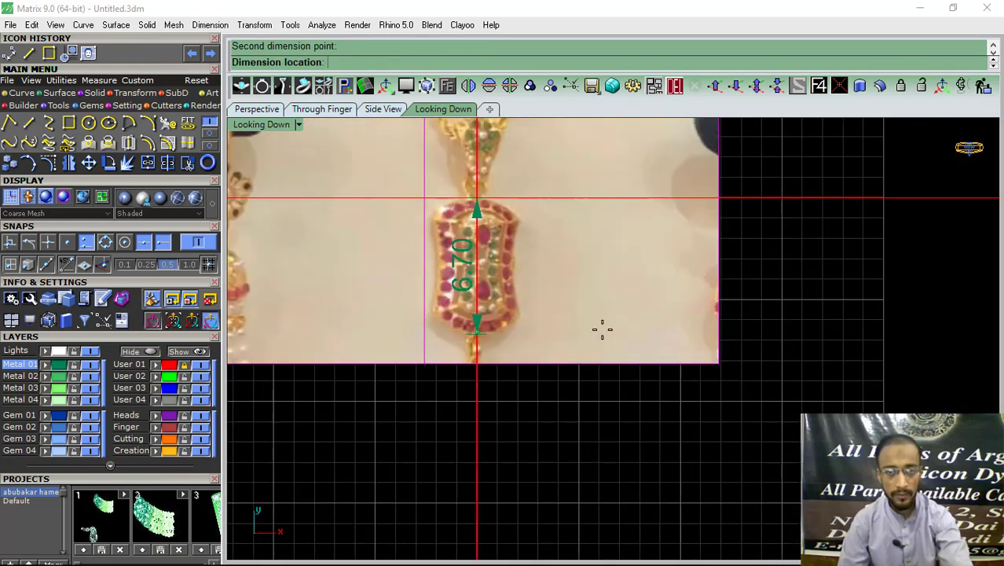
left_click(763, 312)
left_click_drag(828, 284, 581, 400)
scroll(582, 401, "down", 5)
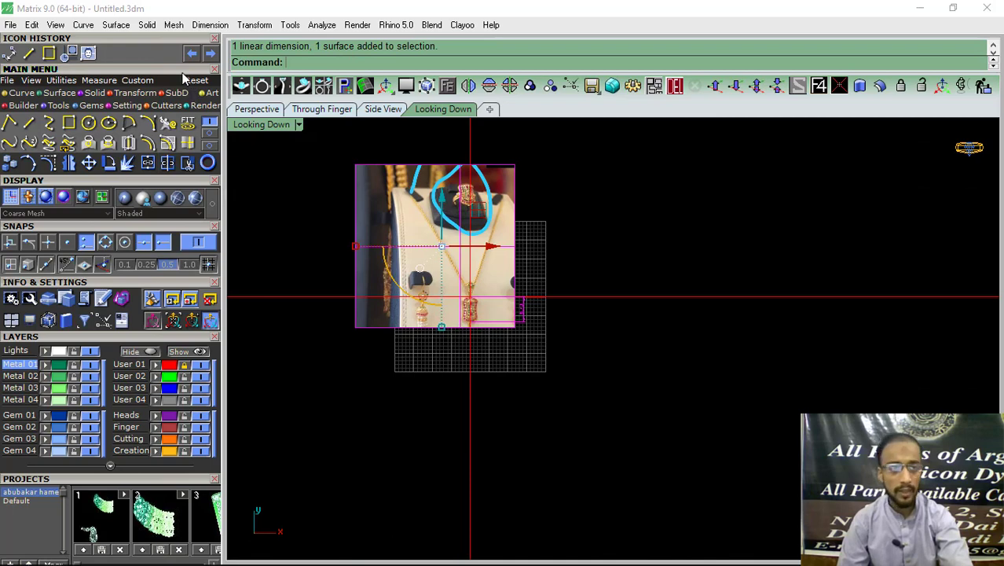
- Scale2D the picture about origin 0 twice, enlarging it until the height reads 19.72
left_click(135, 92)
left_click(28, 123)
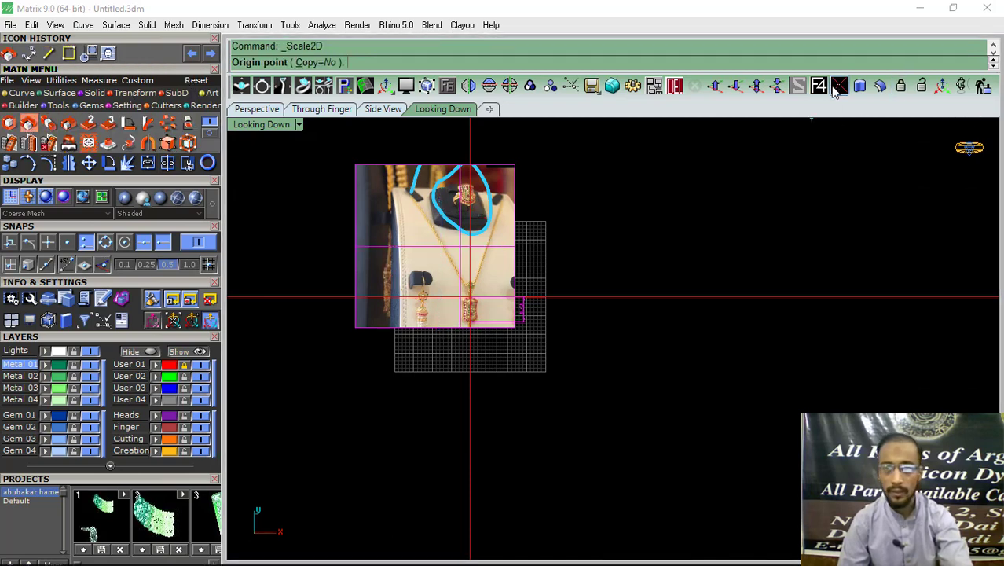
type("0")
key("Return")
scroll(549, 294, "up", 2)
left_click(556, 298)
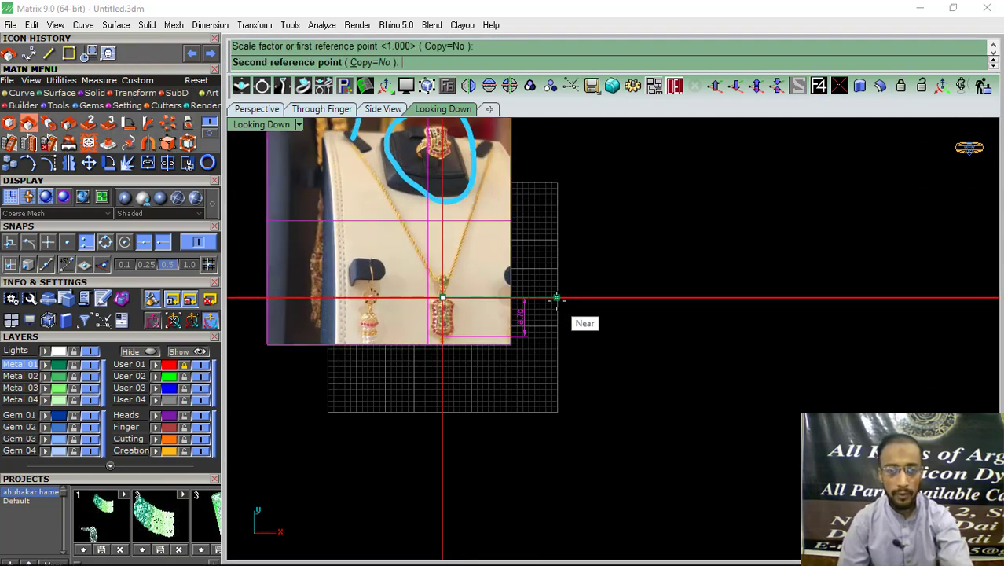
left_click(632, 298)
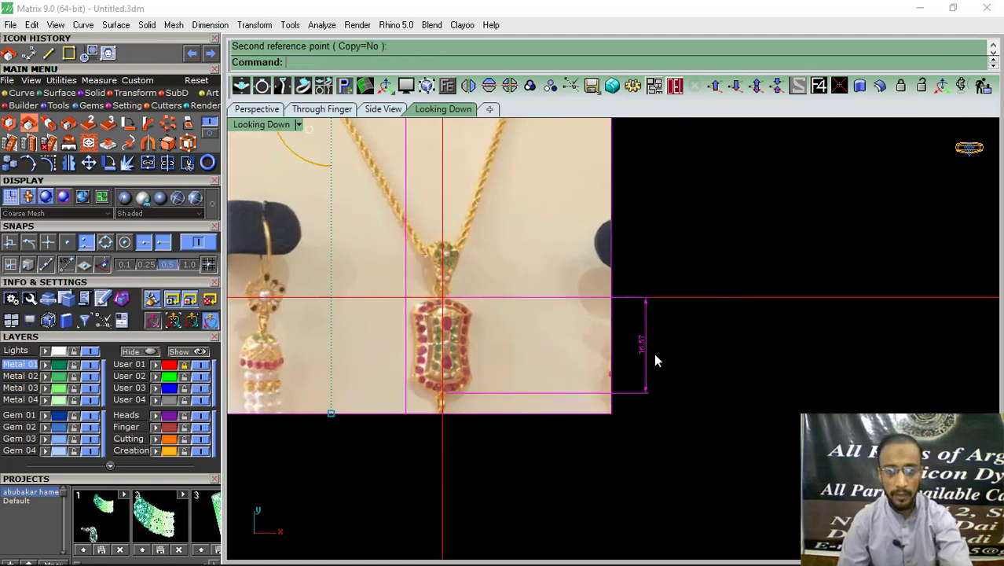
scroll(656, 360, "up", 3)
key("Return")
type("0")
key("Return")
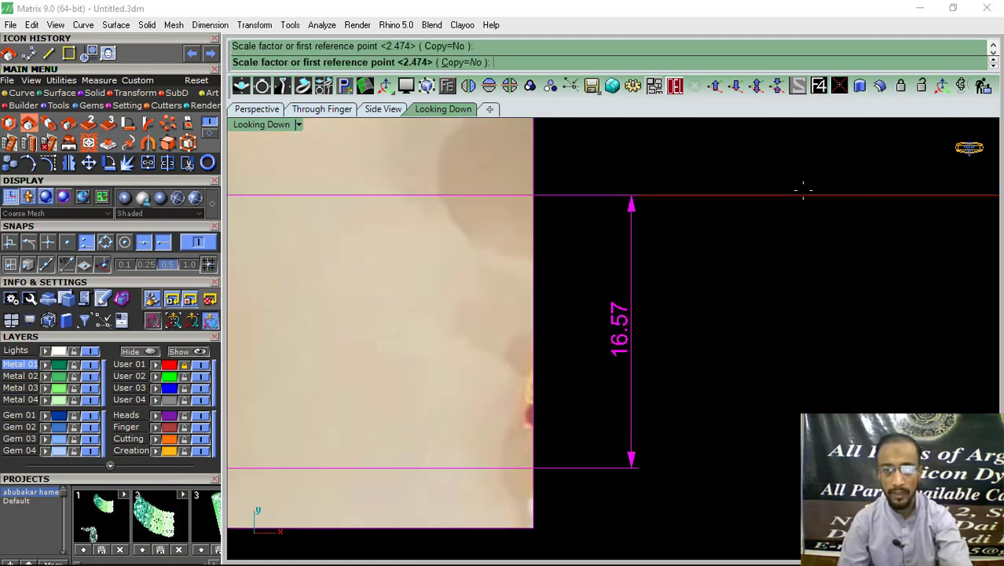
left_click(802, 195)
left_click(951, 196)
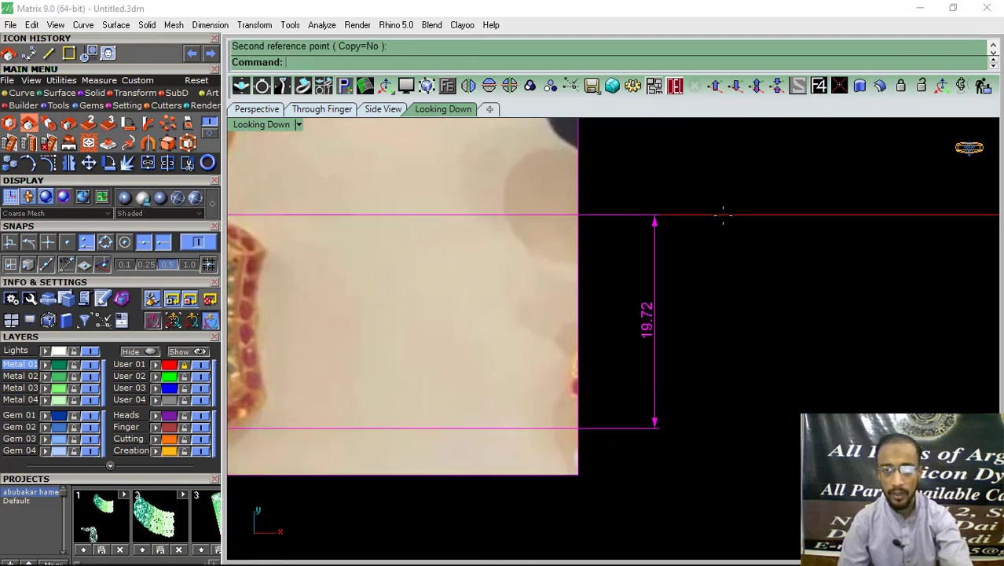
- Scale2D the picture about origin 0 again, bringing the height to 23.60, then 25.20
key("Return")
type("0")
key("Return")
left_click(788, 214)
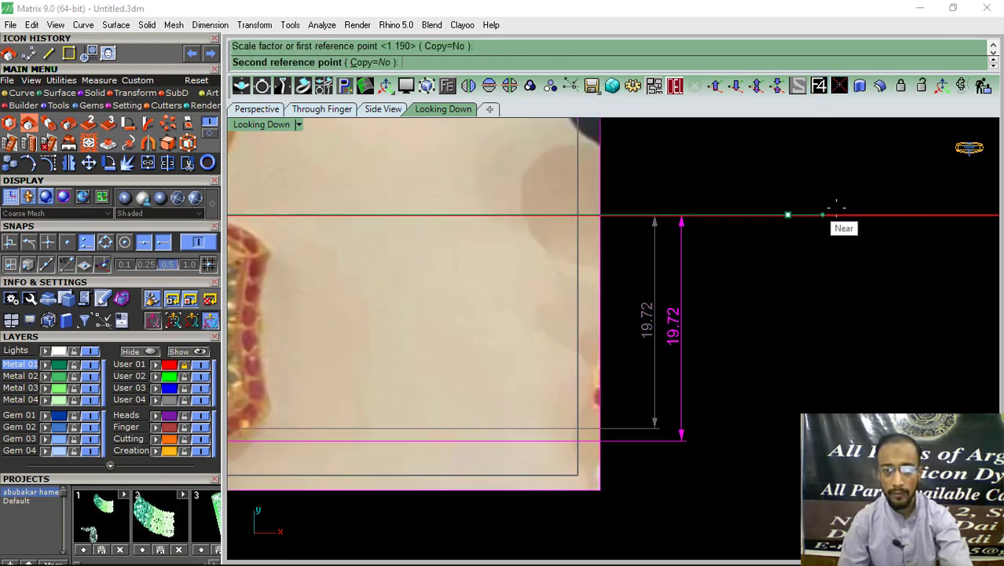
left_click(901, 216)
key("Return")
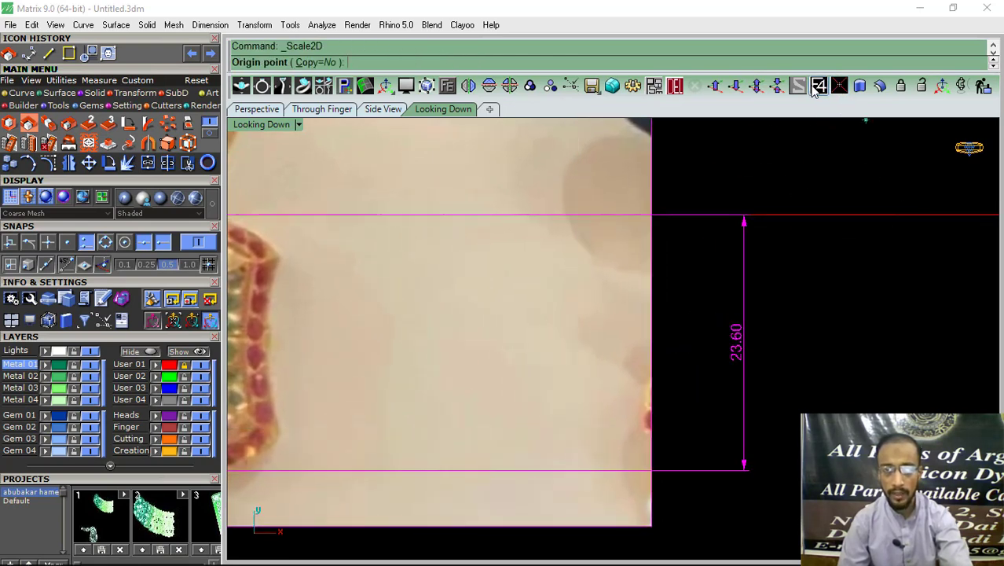
type("0")
key("Return")
left_click(825, 214)
left_click(872, 215)
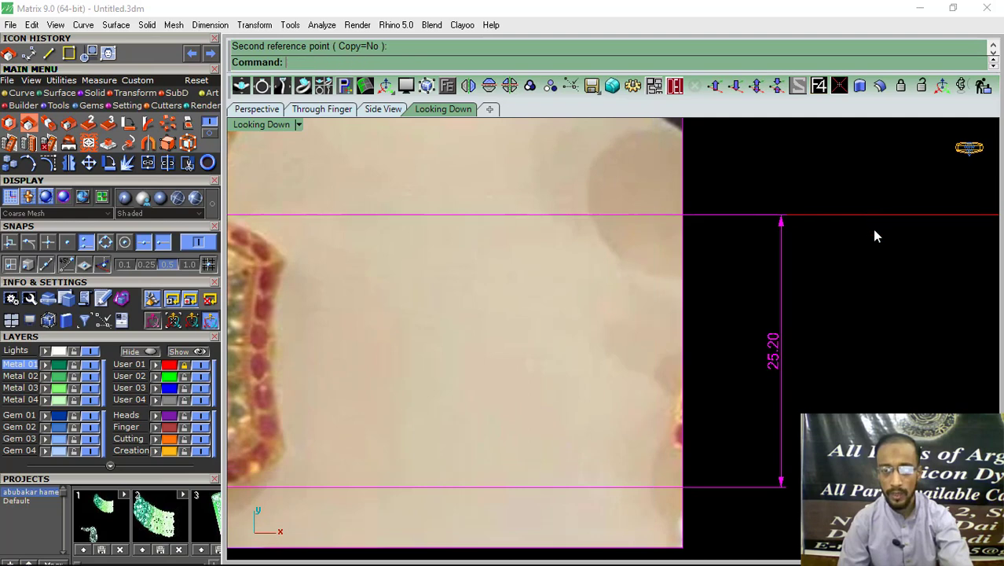
- Fine-tune with further Scale2D passes about origin 0 until the height reads exactly 25.06
key("Return")
type("0")
key("Return")
left_click(854, 214)
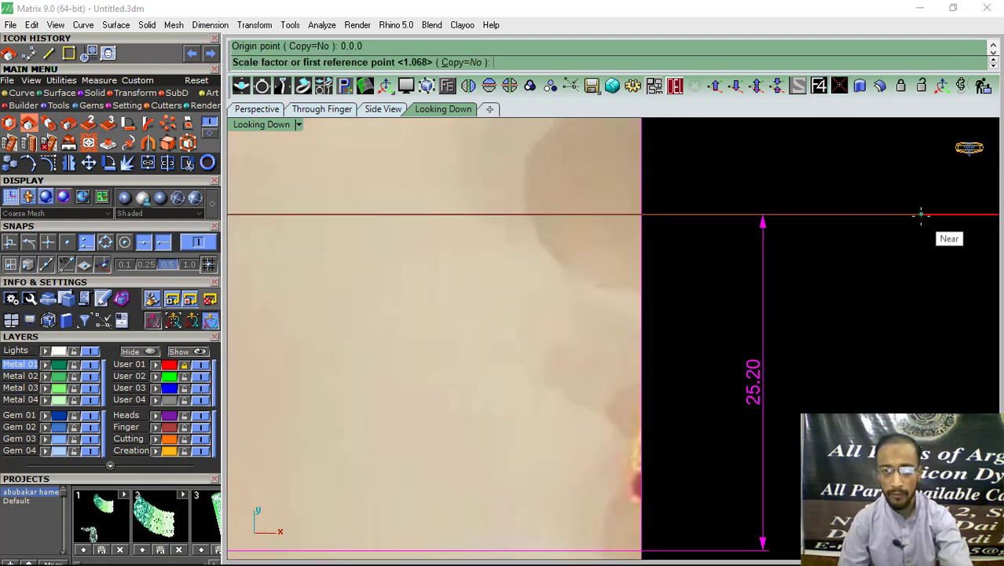
left_click(911, 215)
key("Return")
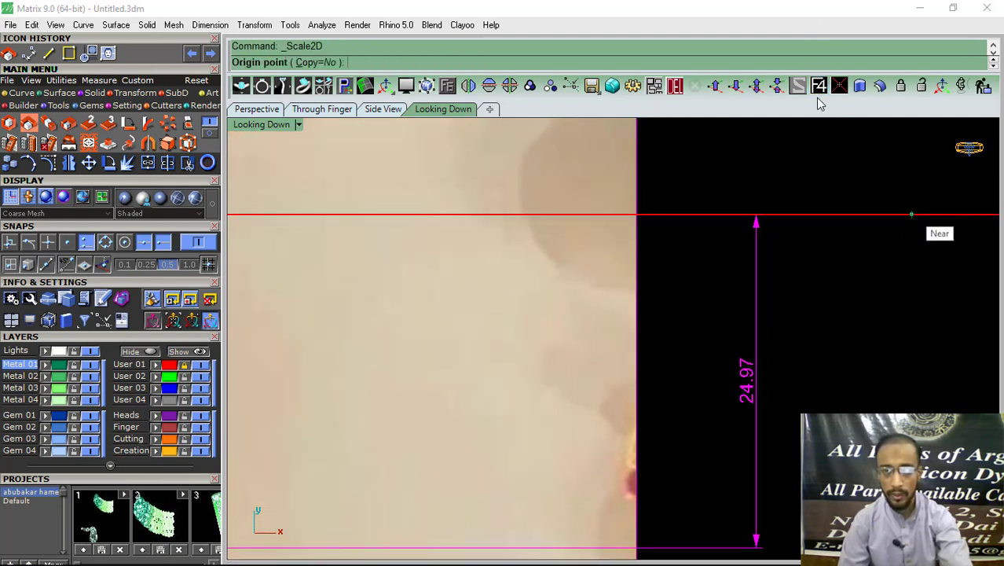
type("0")
key("Return")
left_click(870, 213)
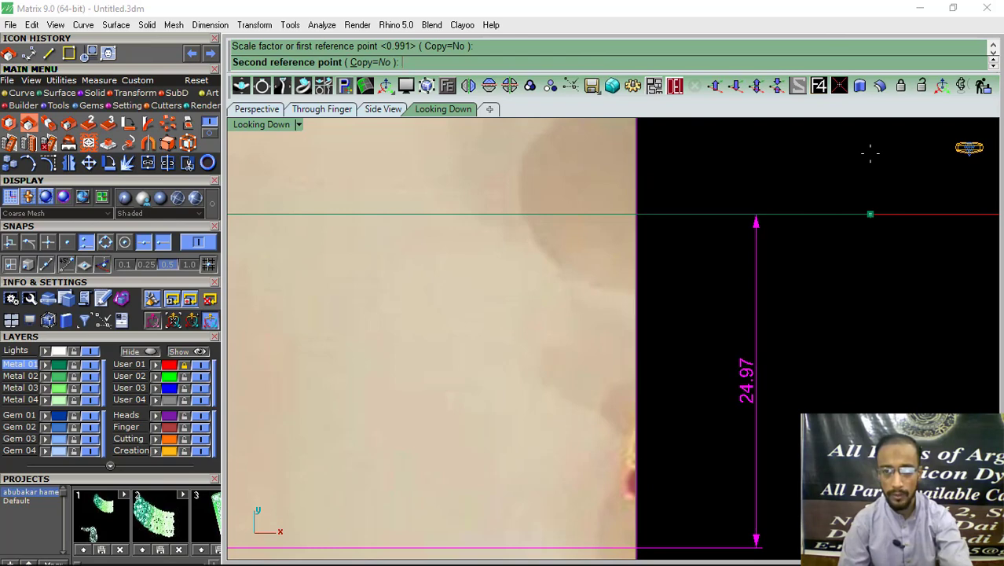
left_click(860, 154)
key("Return")
type("0")
key("Return")
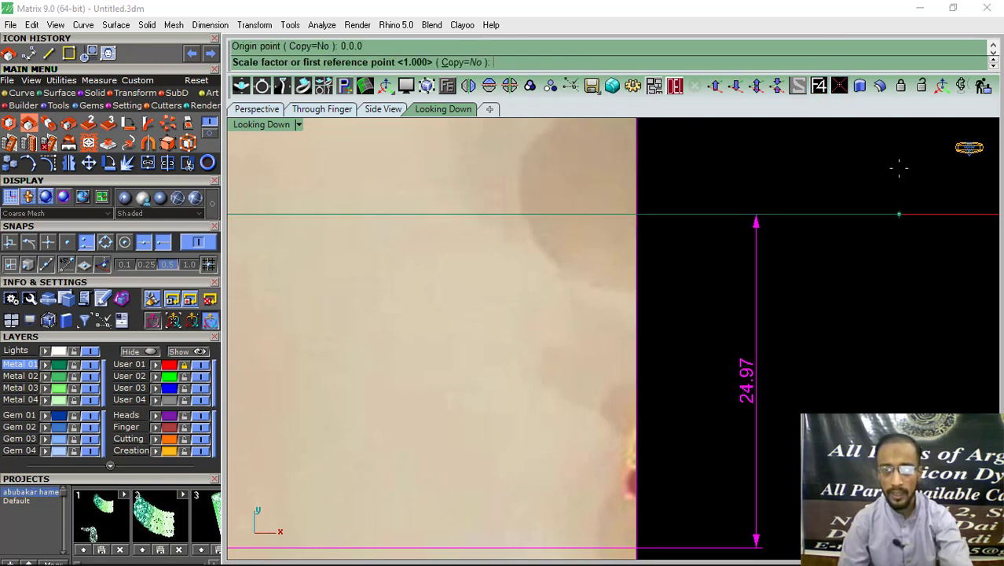
left_click(899, 167)
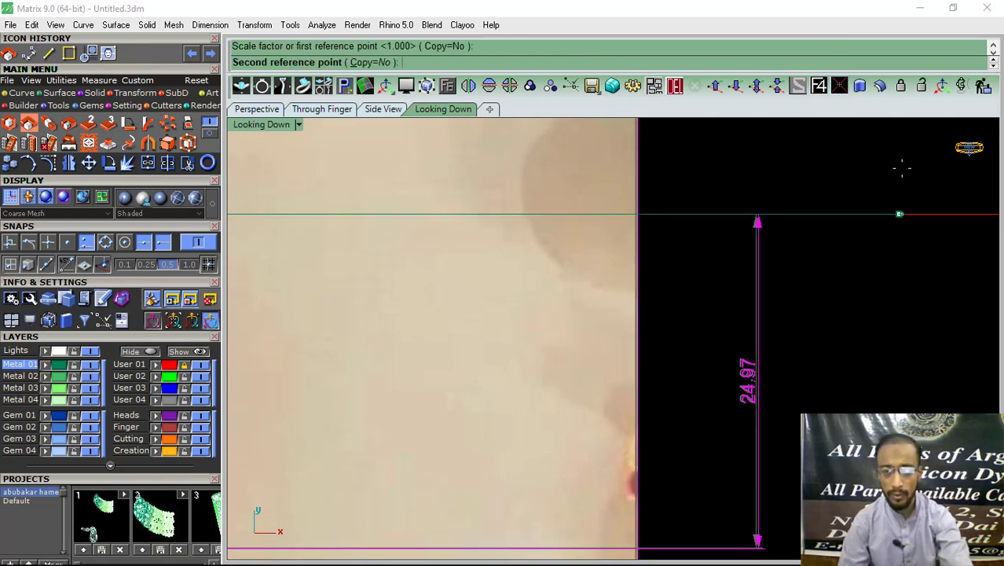
left_click(900, 169)
- Window-select the picture and its 25.06 dimension and lock them
scroll(559, 296, "down", 3)
scroll(559, 296, "down", 2)
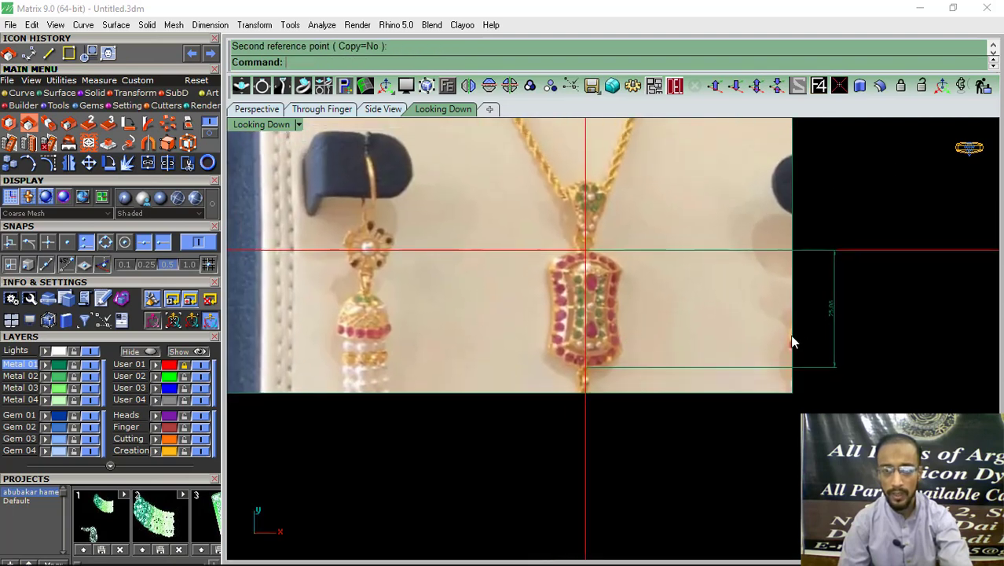
scroll(832, 314, "up", 3)
scroll(829, 315, "down", 3)
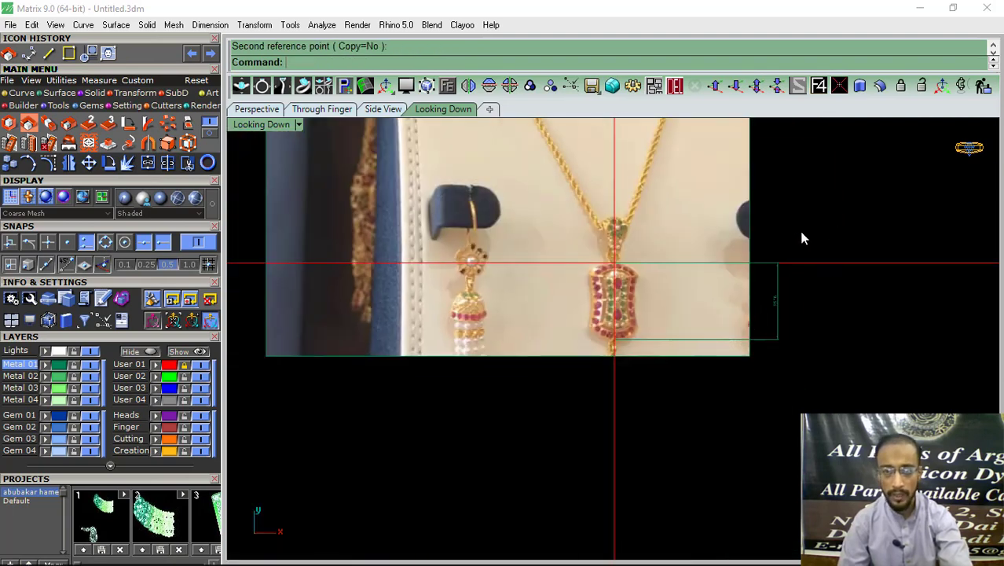
left_click_drag(801, 238, 560, 432)
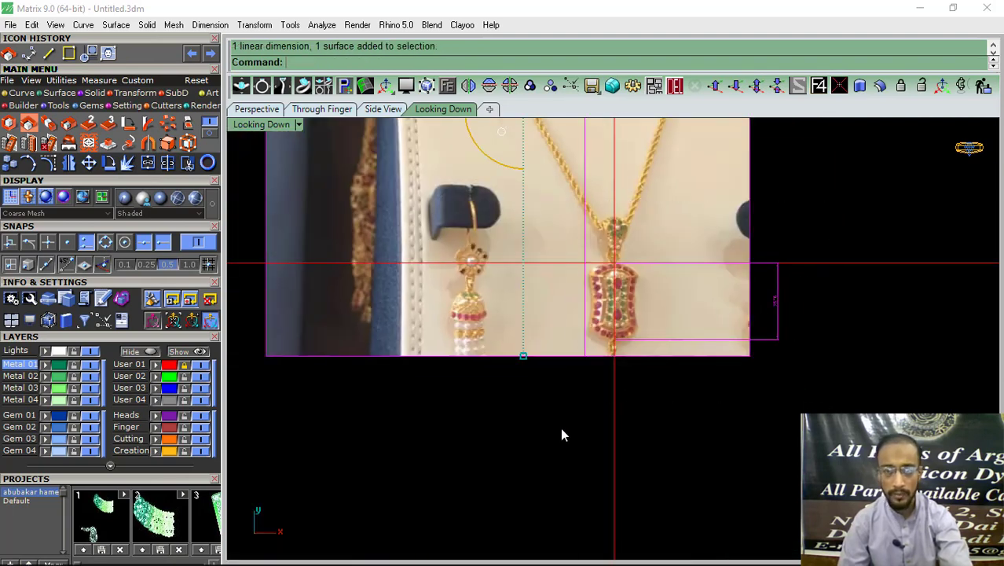
left_click(74, 353)
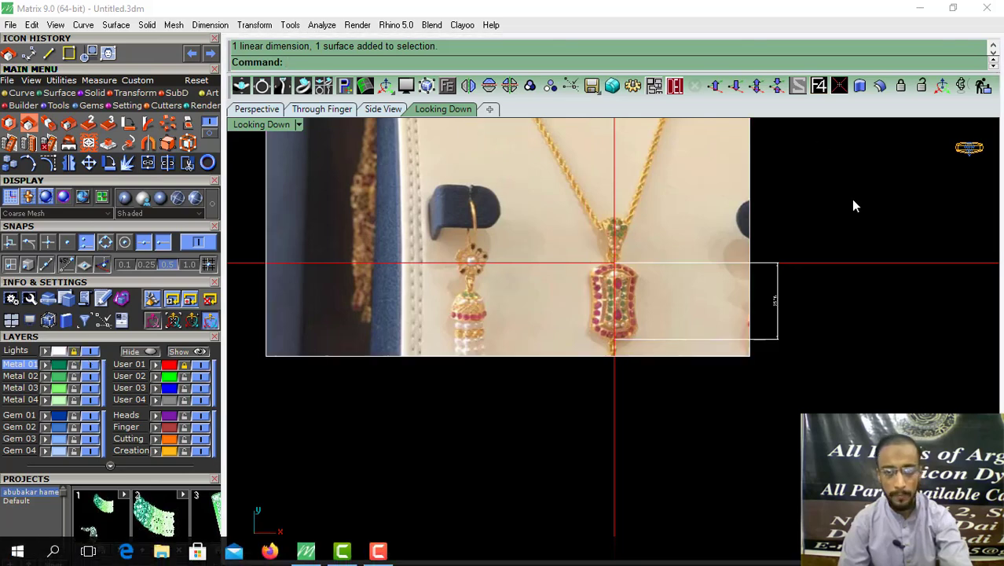
scroll(608, 342, "up", 3)
scroll(571, 299, "up", 1)
right_click_drag(571, 300, 571, 304)
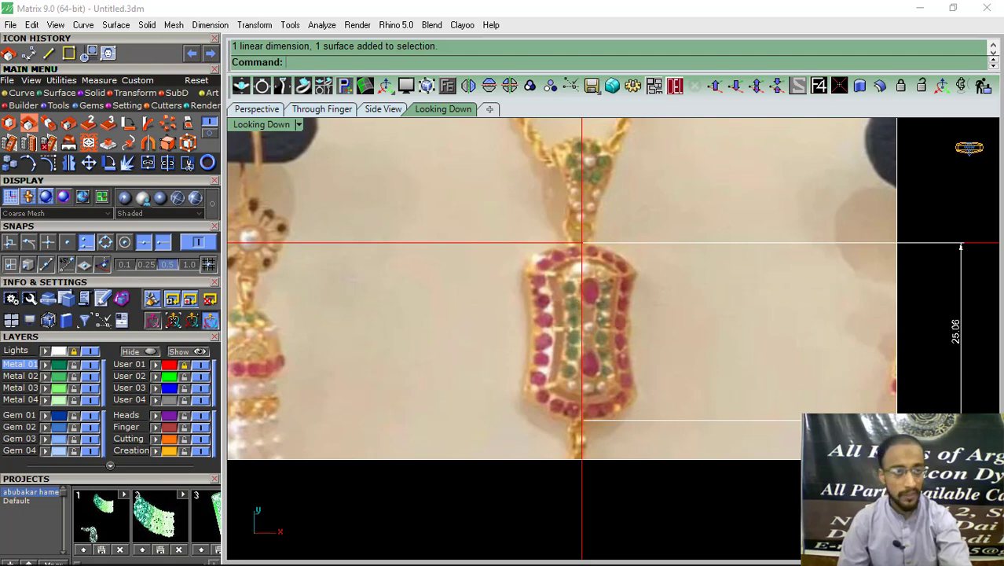
left_click(21, 93)
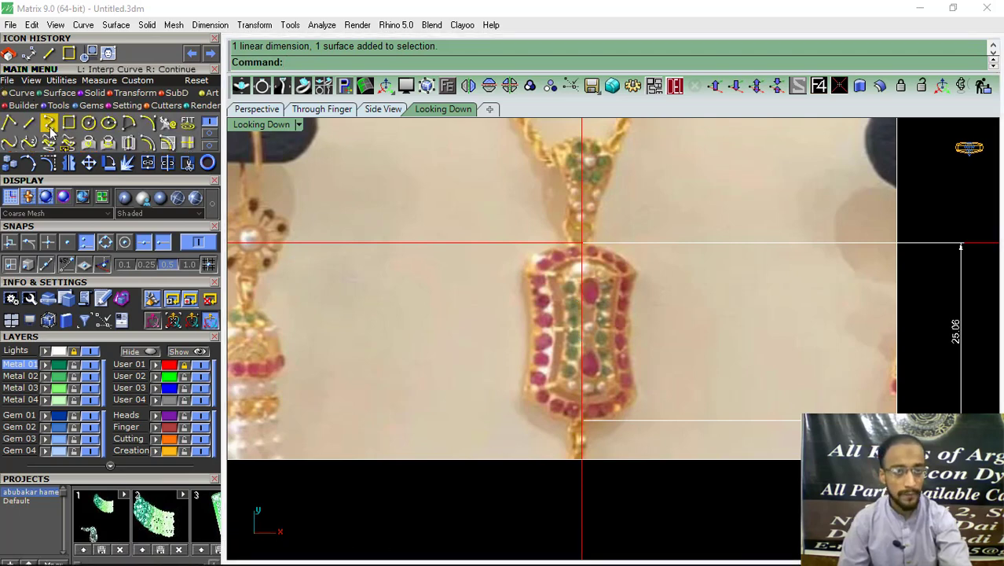
- Start an interpolated curve on layer User 03 at the pendant's top centre, tracing the upper-left edge
left_click(49, 127)
scroll(558, 237, "up", 3)
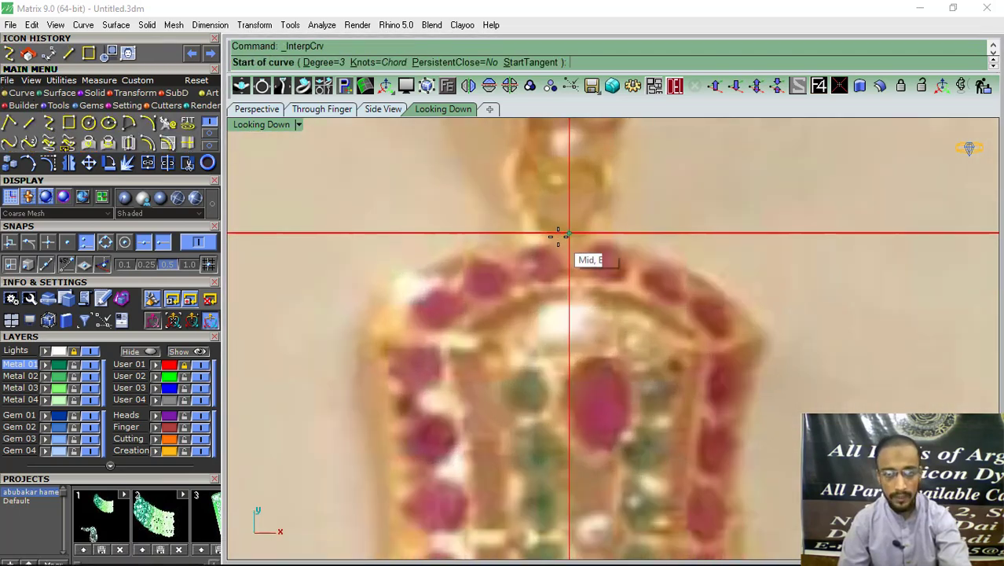
left_click(568, 232)
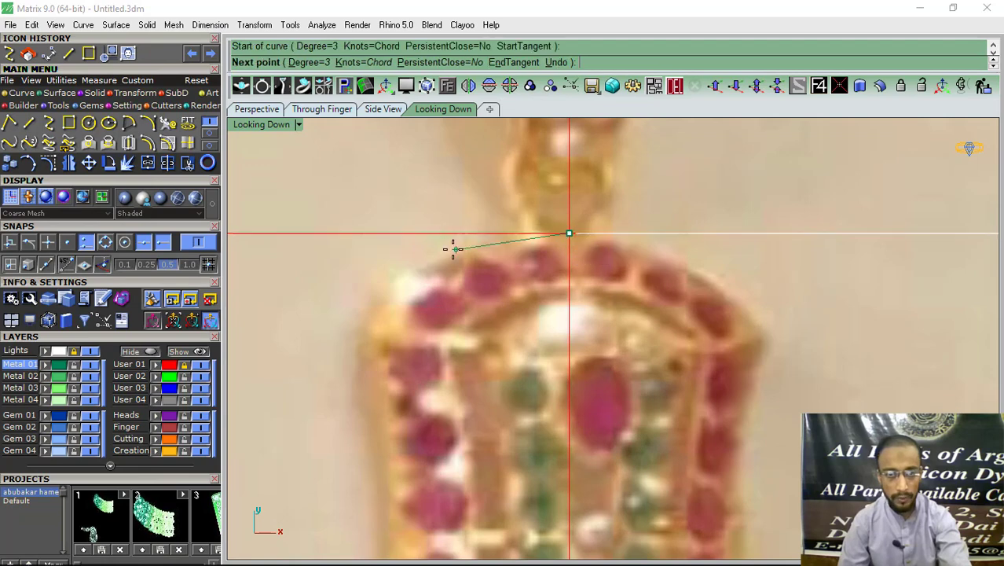
left_click(125, 377)
left_click(129, 388)
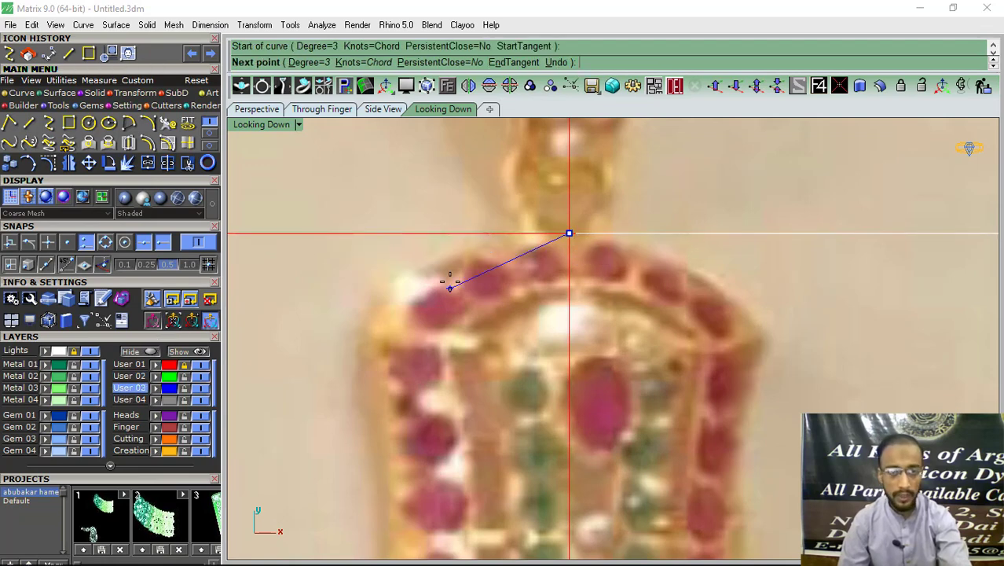
scroll(467, 240, "up", 2)
left_click(471, 237)
scroll(471, 237, "down", 2)
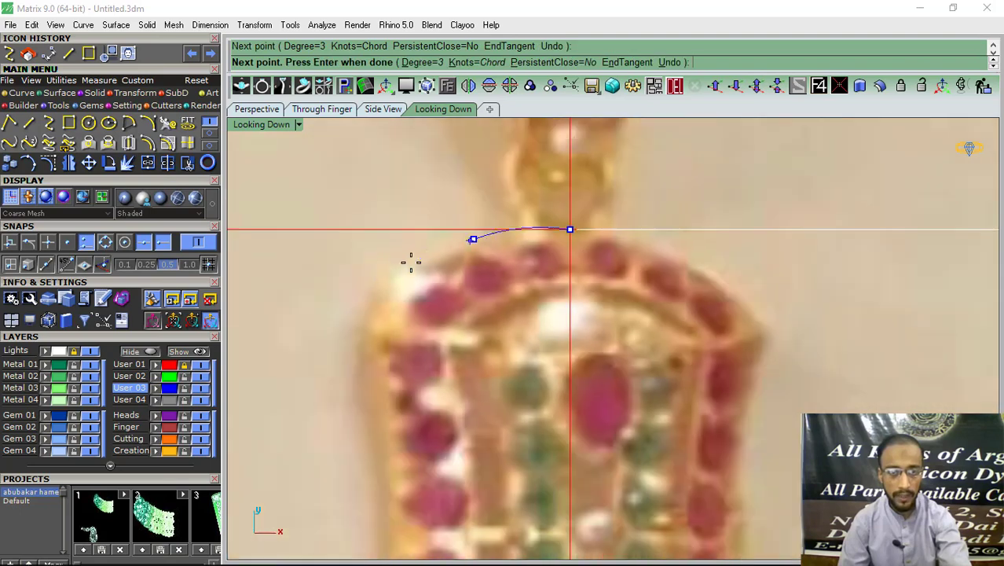
left_click(384, 279)
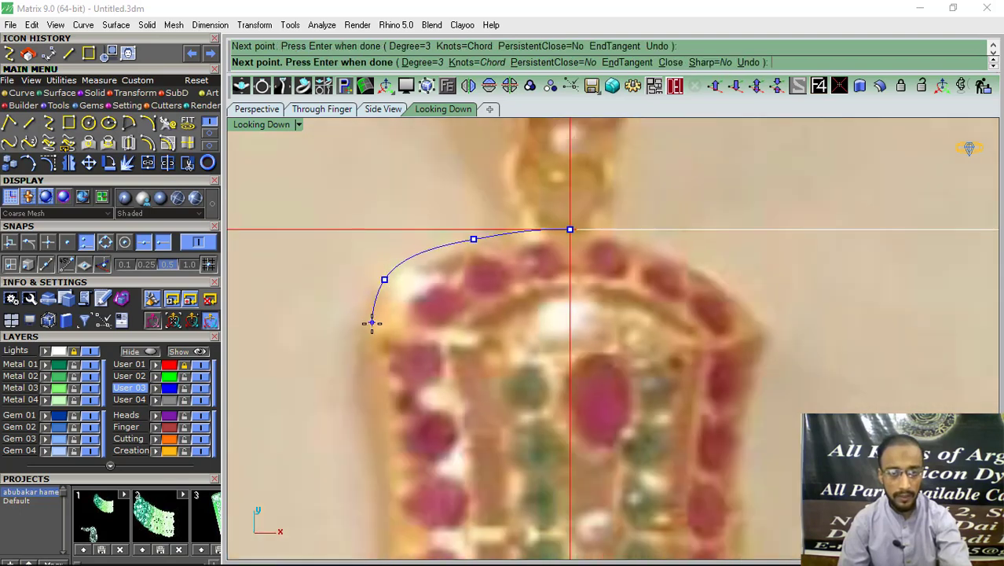
left_click(369, 331)
scroll(378, 240, "down", 1)
scroll(373, 357, "up", 1)
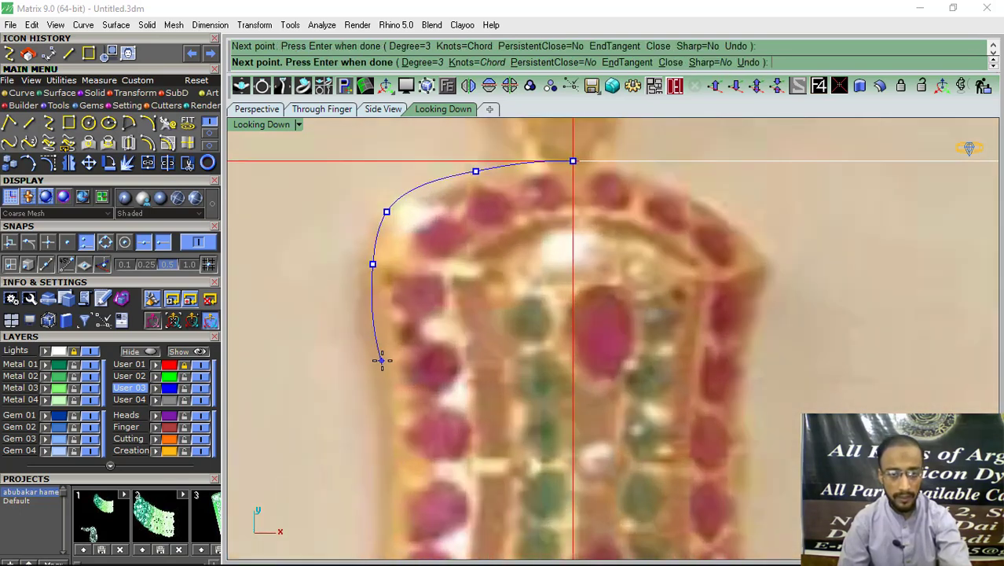
left_click(386, 338)
scroll(390, 385, "down", 3)
right_click_drag(390, 384, 414, 280)
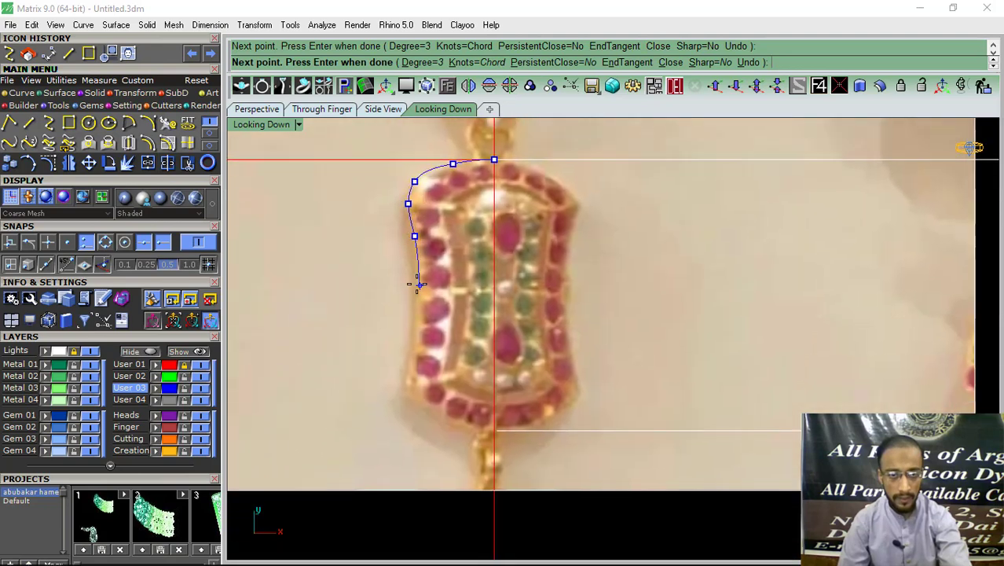
scroll(419, 276, "up", 2)
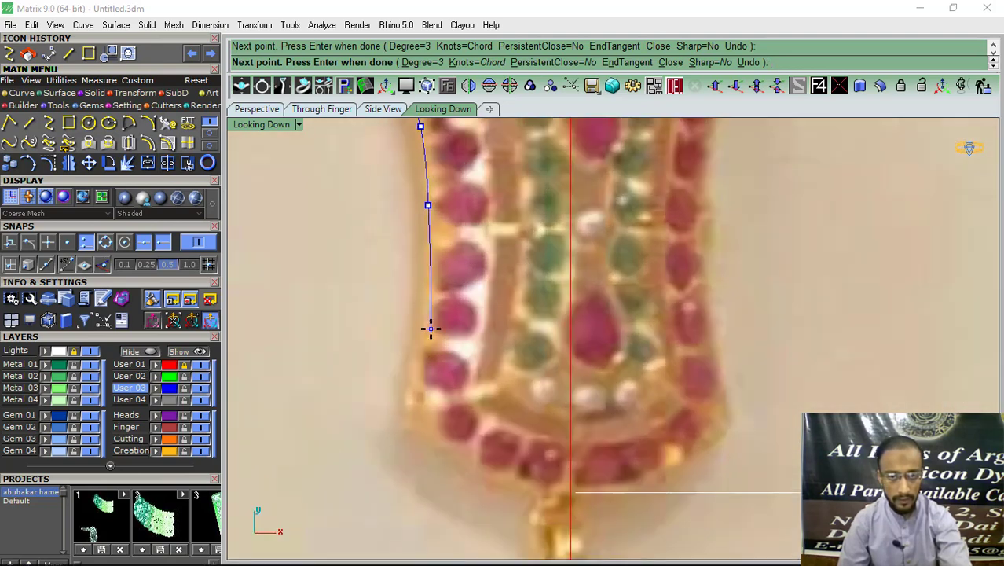
- Continue the curve past the waist to the bottom centre, finish it, and hide the reference picture
left_click(425, 274)
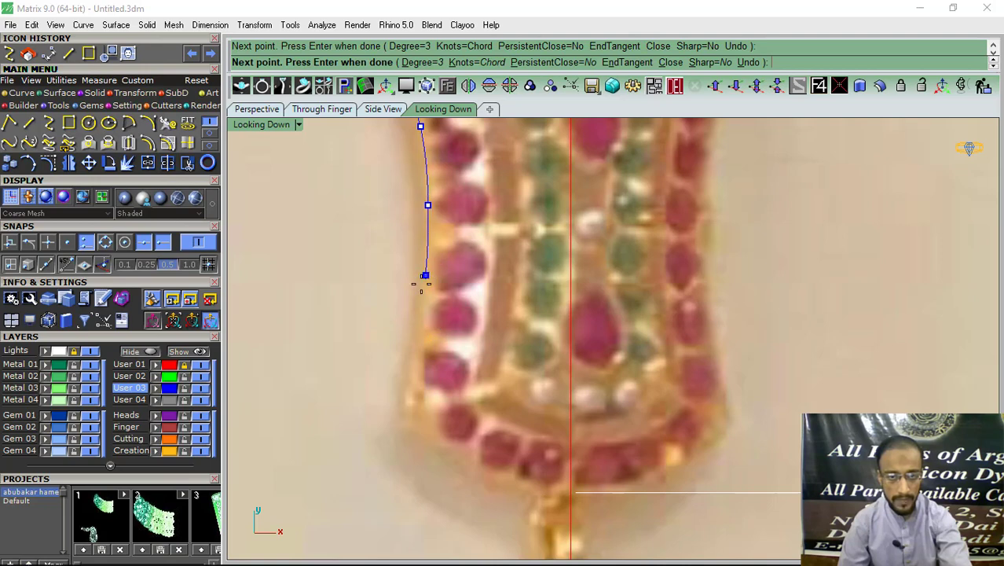
left_click(401, 360)
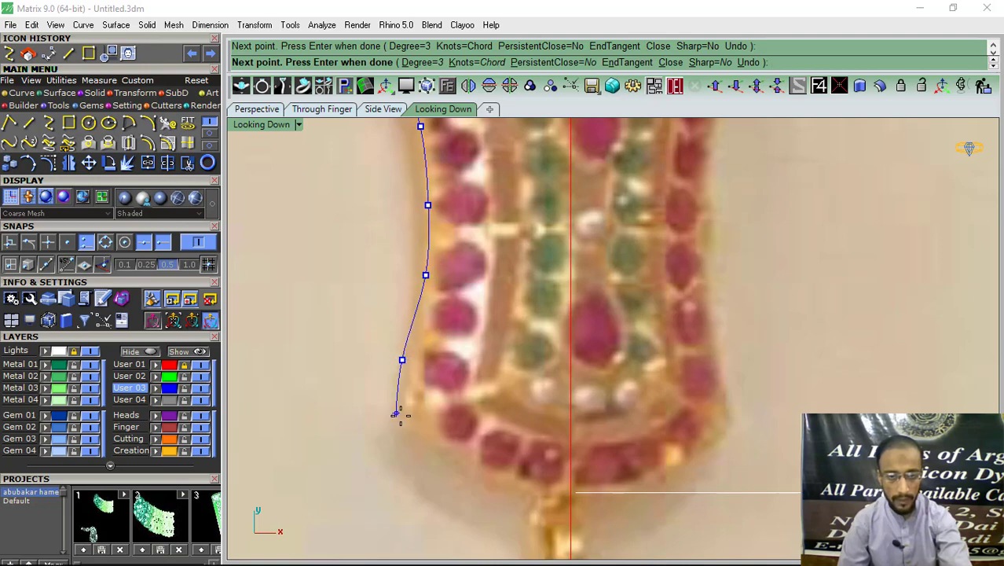
left_click(402, 417)
left_click(468, 473)
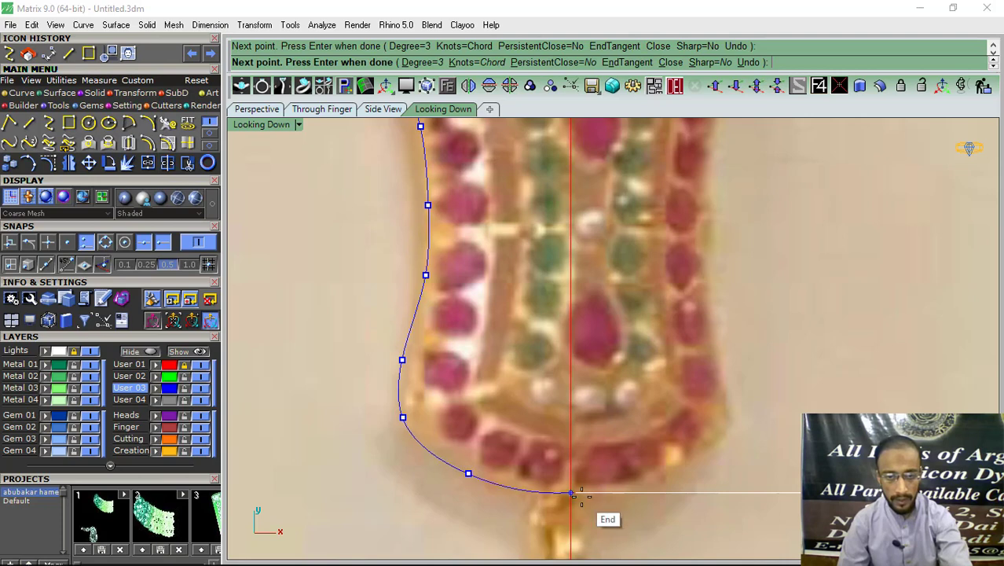
left_click(571, 493)
key("Return")
scroll(570, 492, "down", 3)
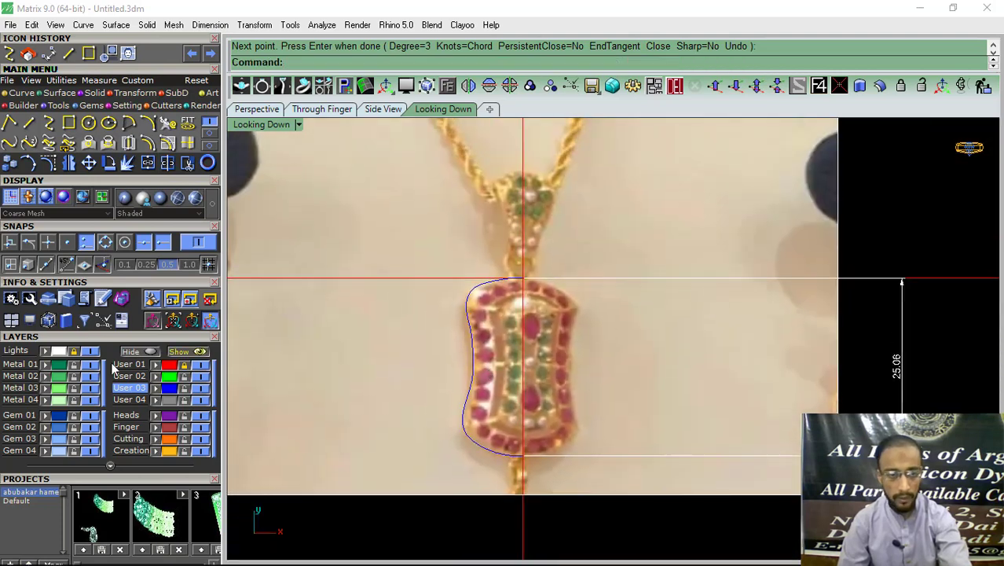
left_click(90, 351)
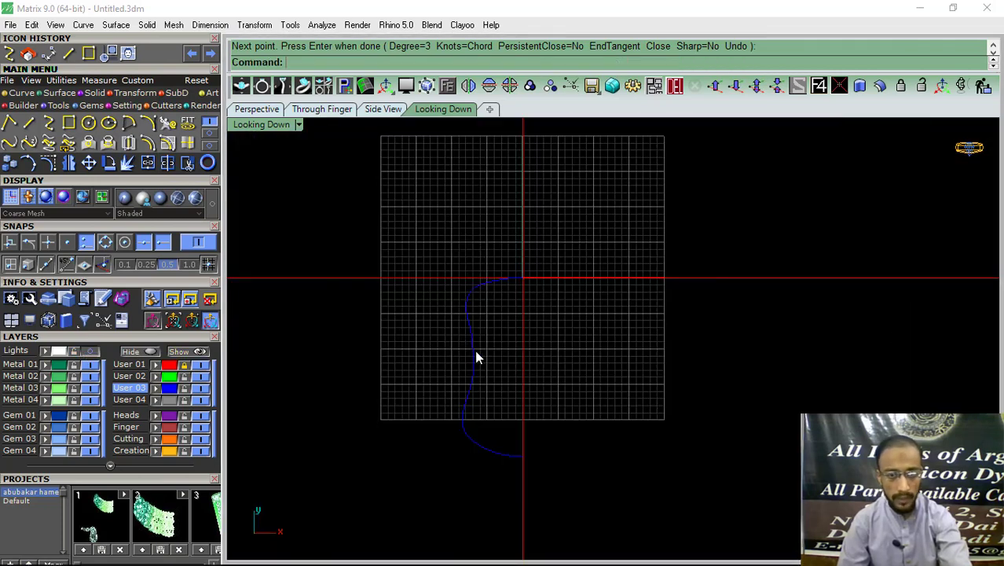
- Show the pendant reference picture again and delete the old outline curve
left_click(89, 351)
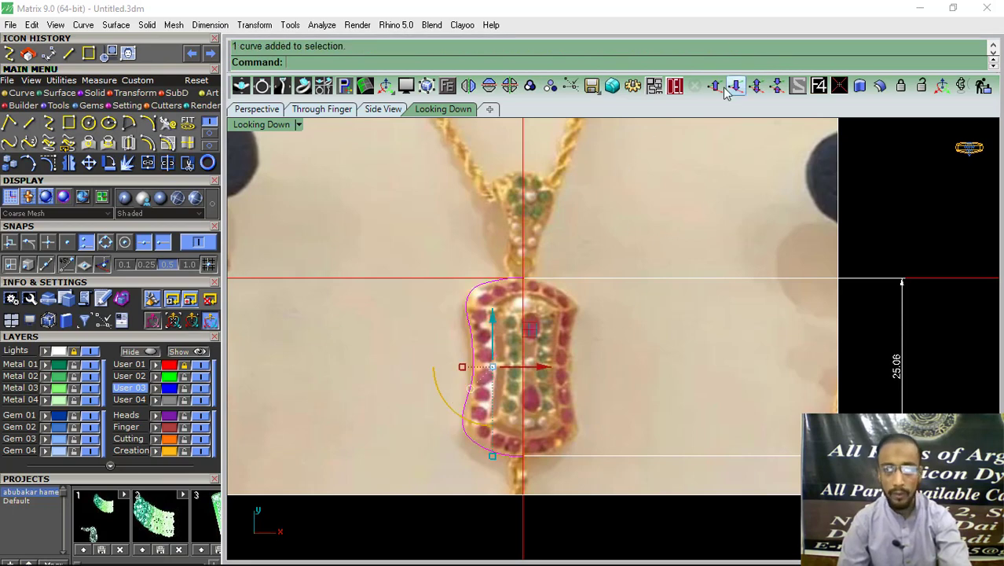
left_click(673, 86)
scroll(516, 334, "down", 3)
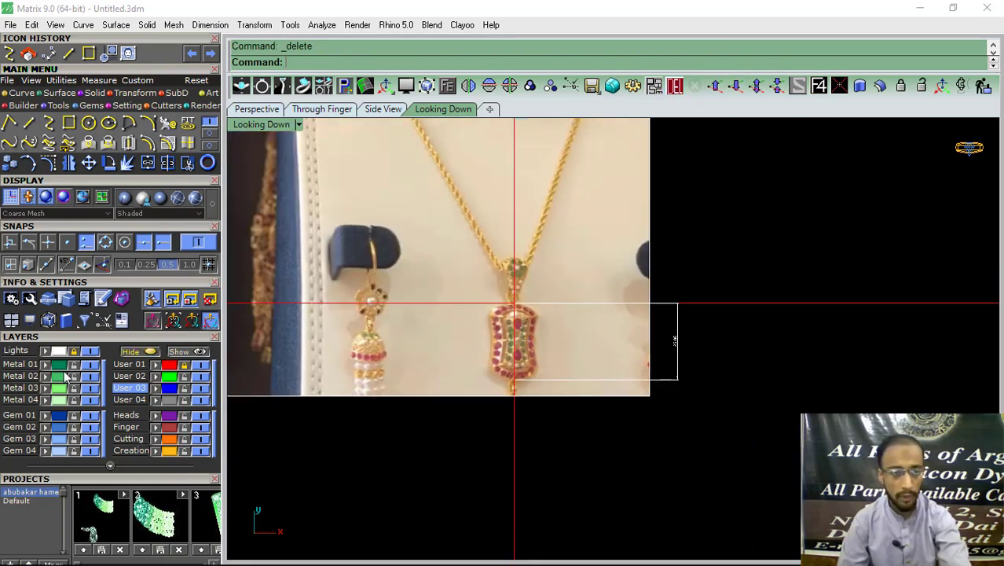
- Move the picture and its 25.06 dimension 17.421 units so the pendant centres on the axis
key("ctrl+a")
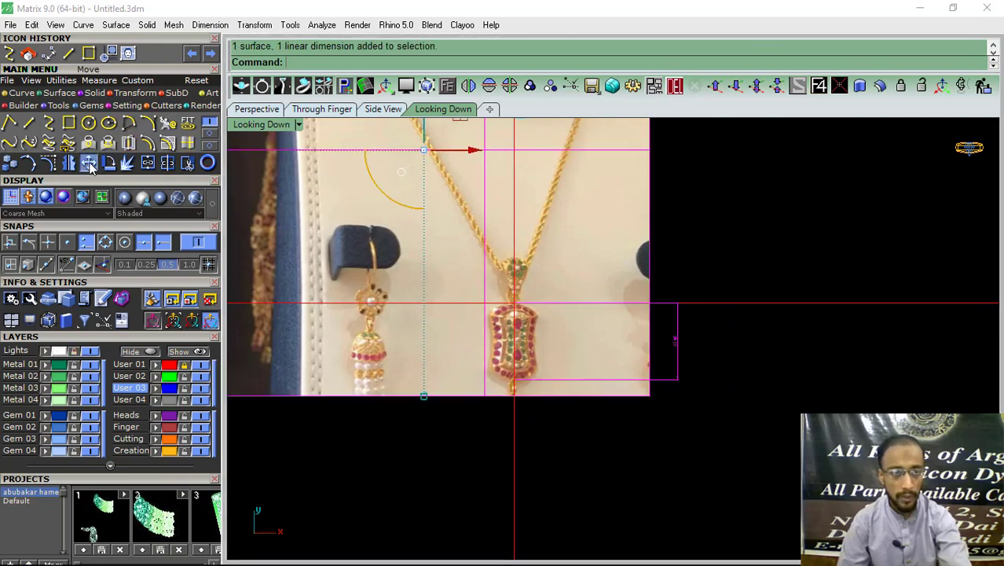
left_click(88, 163)
scroll(603, 393, "up", 3)
scroll(605, 352, "down", 2)
left_click(606, 352)
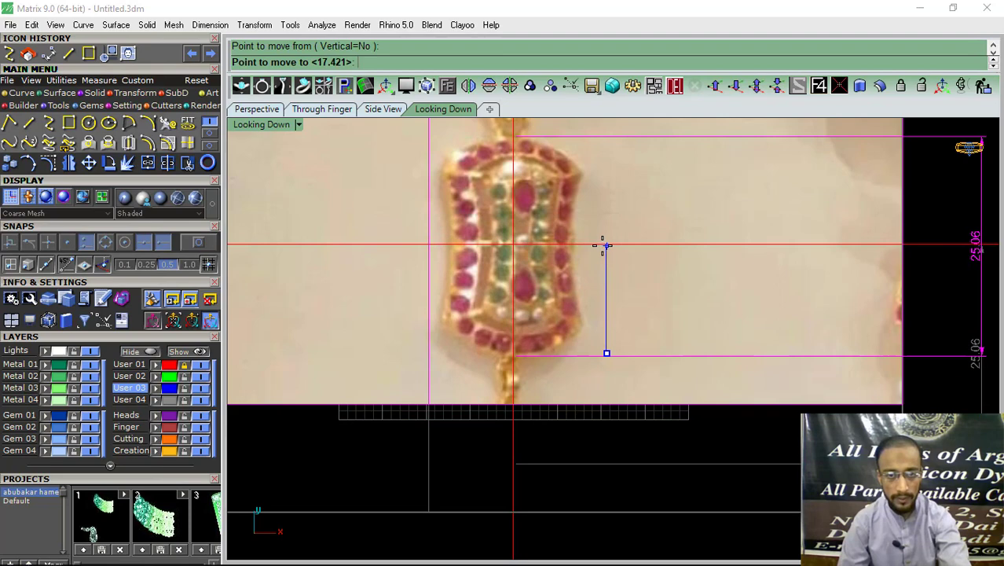
left_click(606, 246)
scroll(466, 238, "up", 3)
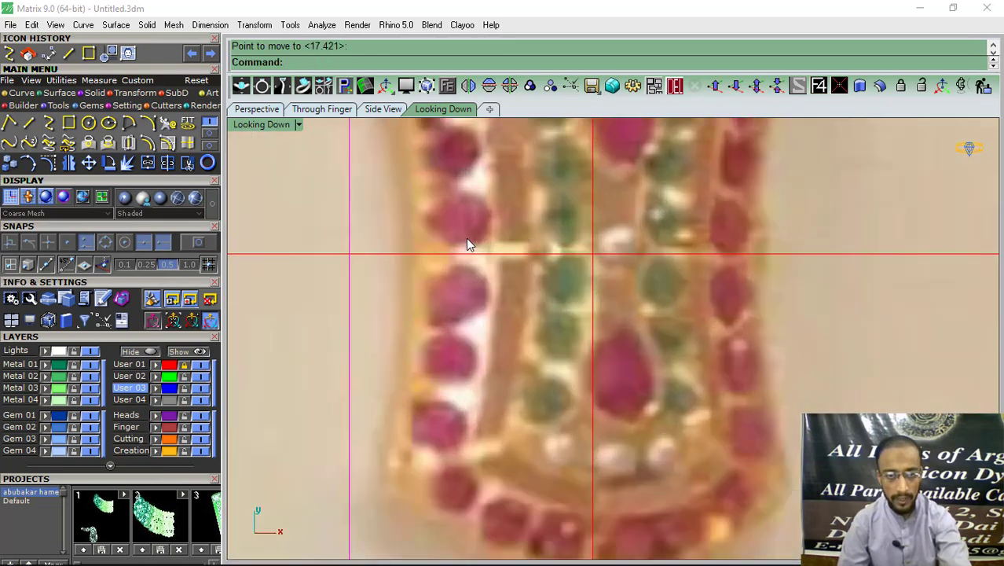
scroll(443, 344, "up", 2)
scroll(533, 295, "down", 3)
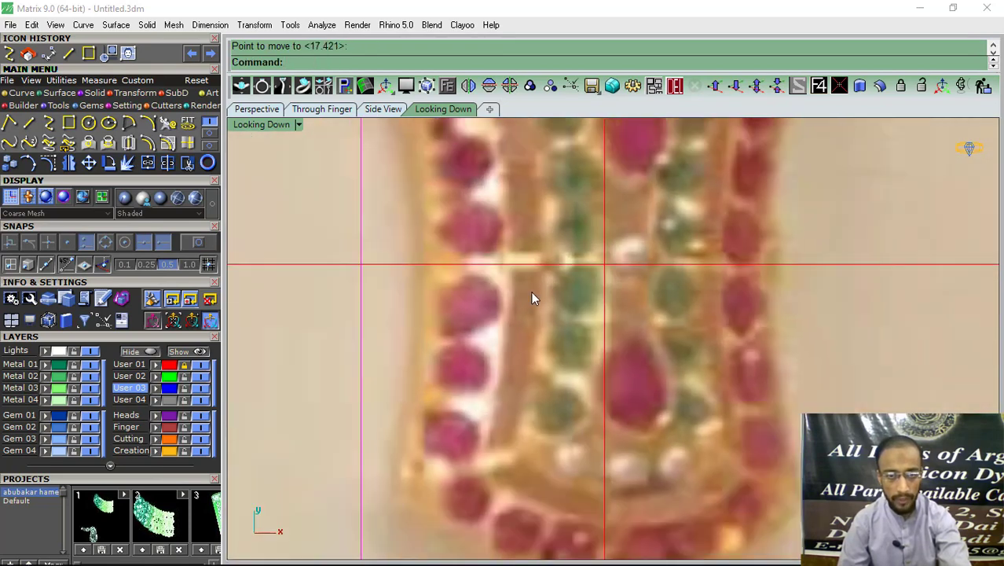
scroll(532, 311, "down", 2)
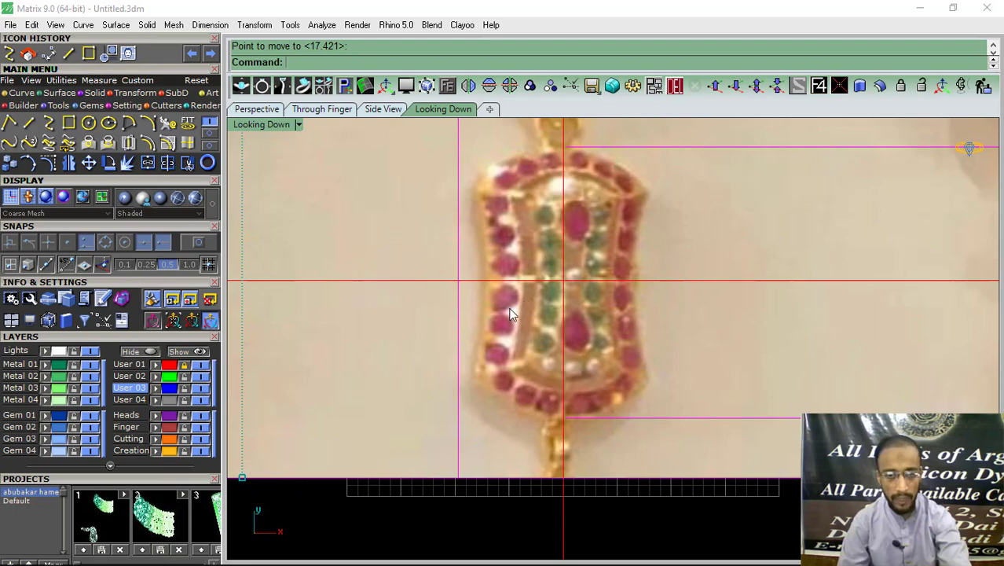
- Lock the reference picture so it stays in place
left_click(72, 356)
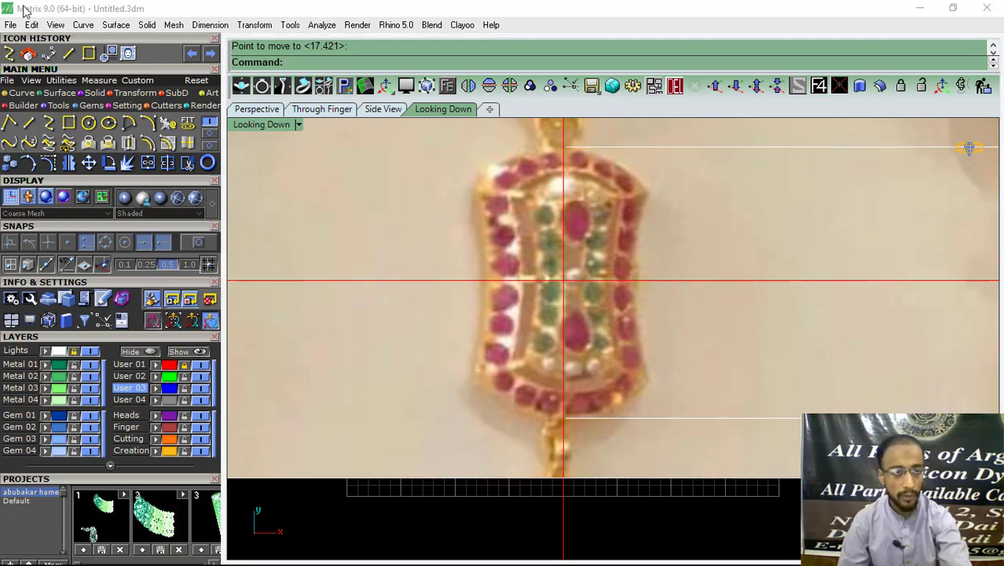
left_click(9, 54)
scroll(594, 269, "up", 1)
- Start a snapped interpolated curve at the pendant's top centre, following the upper-left shoulder
scroll(559, 201, "up", 2)
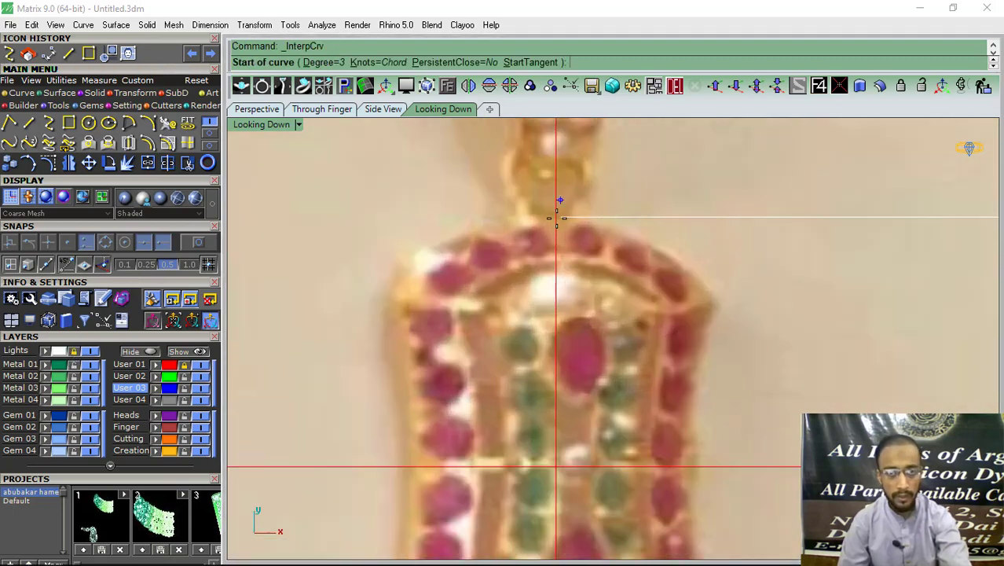
left_click(210, 264)
left_click(555, 217)
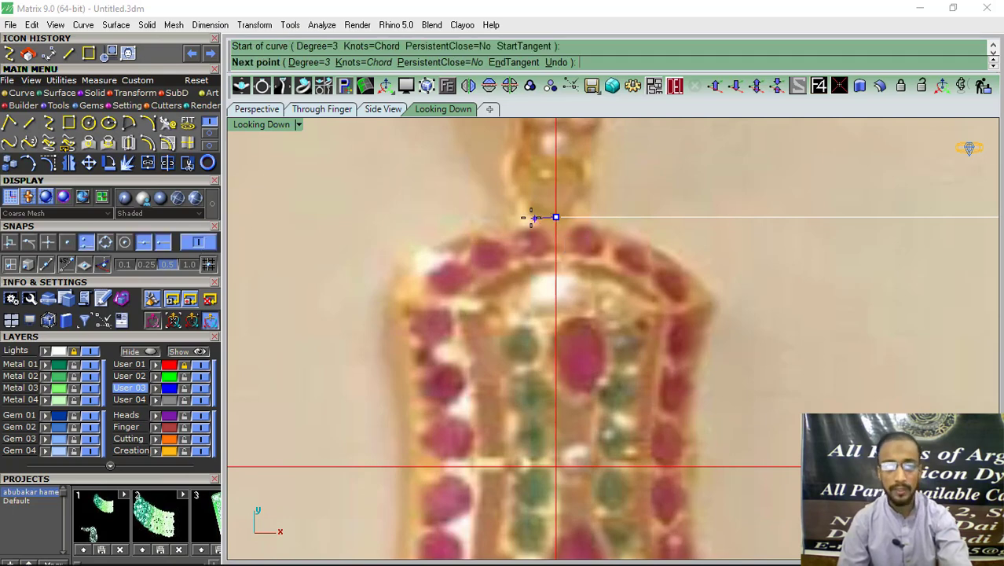
scroll(519, 213, "up", 1)
left_click(518, 213)
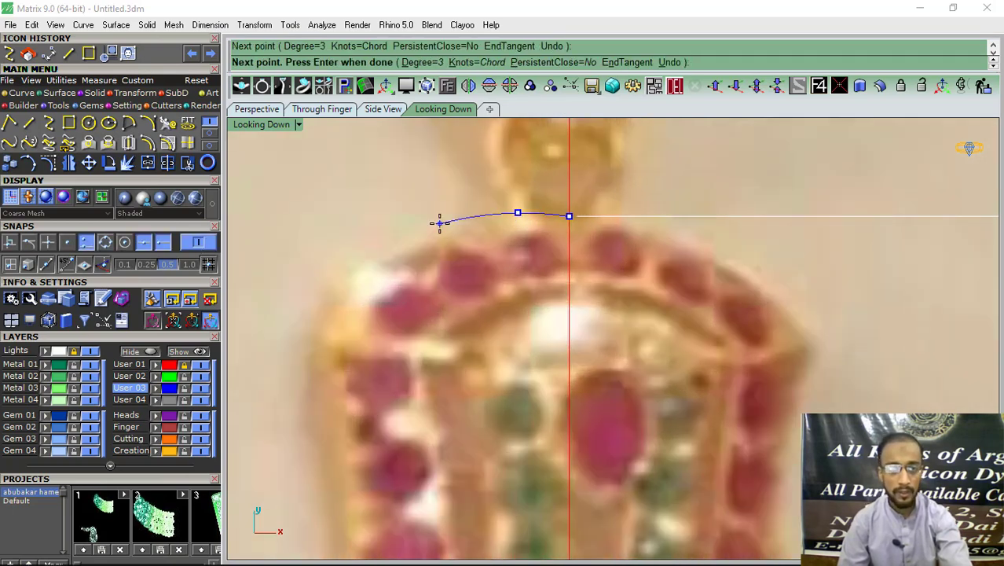
left_click(440, 223)
left_click(376, 256)
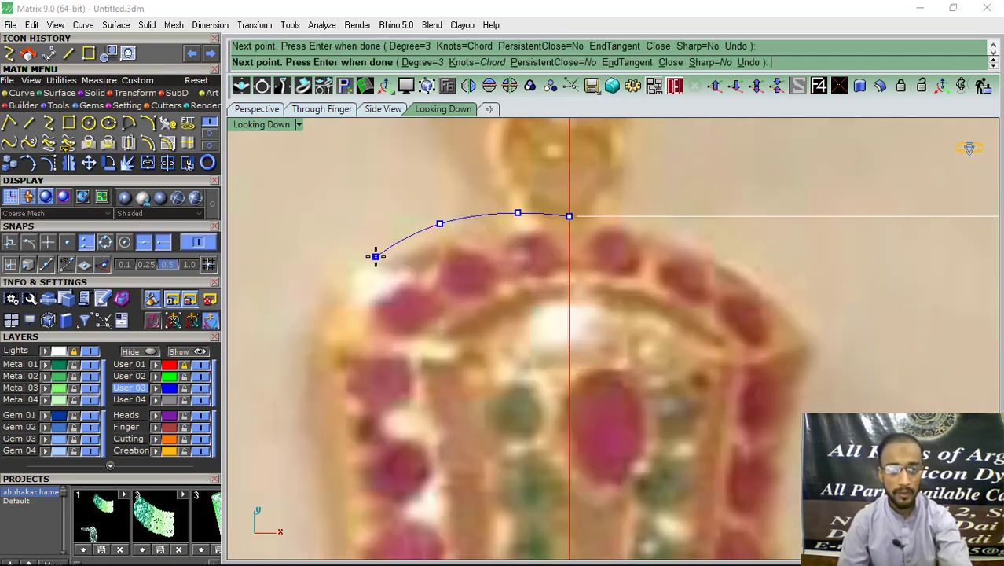
left_click(343, 300)
- Continue the curve down the left edge and waist, ending on the horizontal axis
scroll(343, 300, "down", 3)
scroll(347, 330, "up", 3)
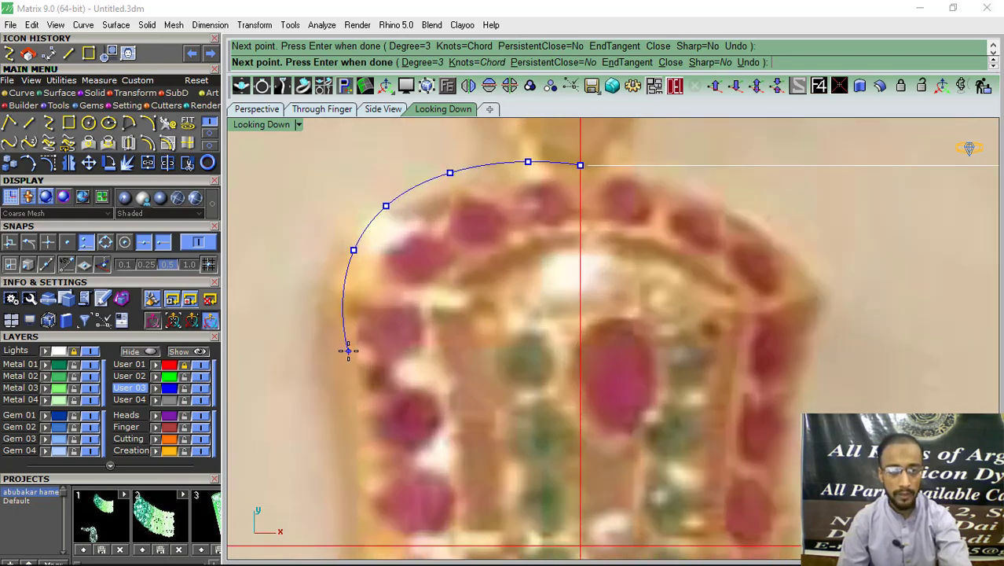
left_click(348, 358)
scroll(348, 357, "down", 3)
scroll(361, 377, "up", 1)
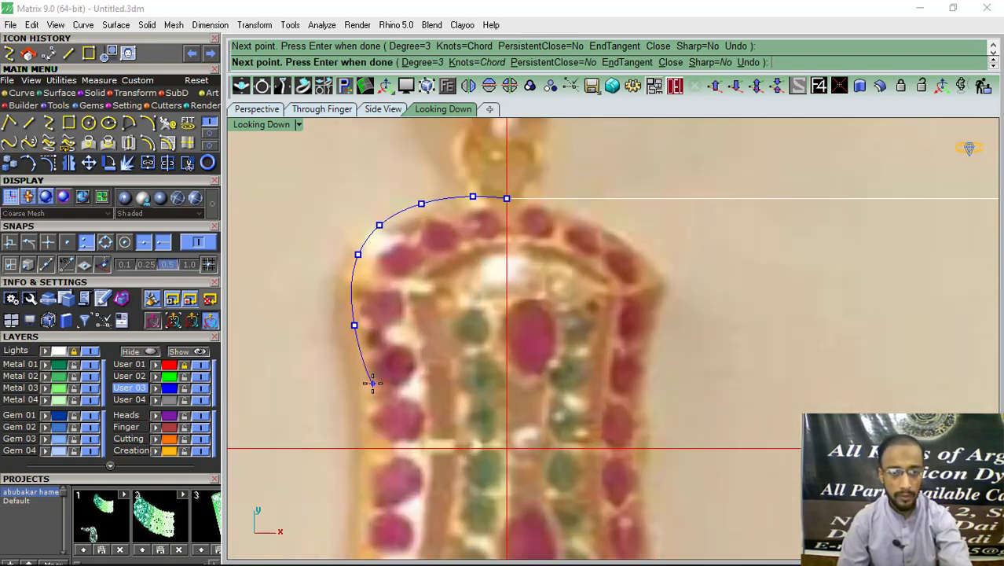
left_click(367, 388)
right_click_drag(367, 388, 419, 217)
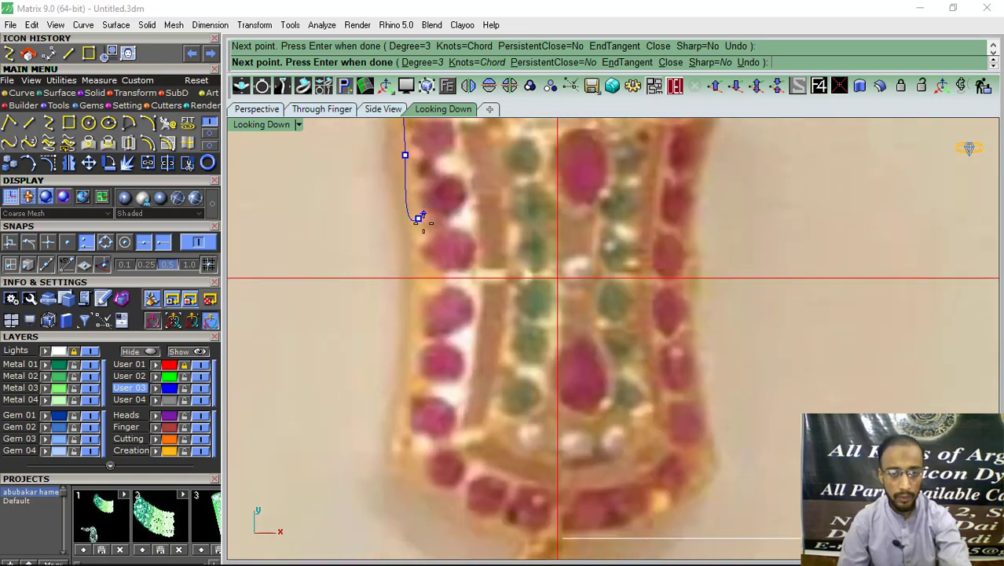
left_click(408, 282)
key("Return")
scroll(408, 281, "down", 3)
scroll(418, 226, "up", 3)
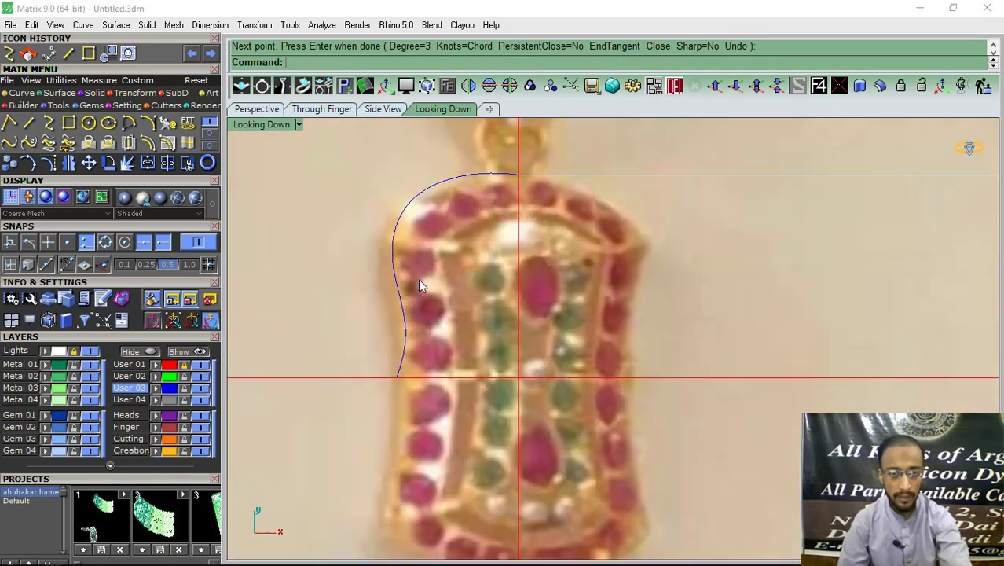
key("Return")
- Show the curve's control points and shift the left-side points left and slightly lower
left_click(48, 163)
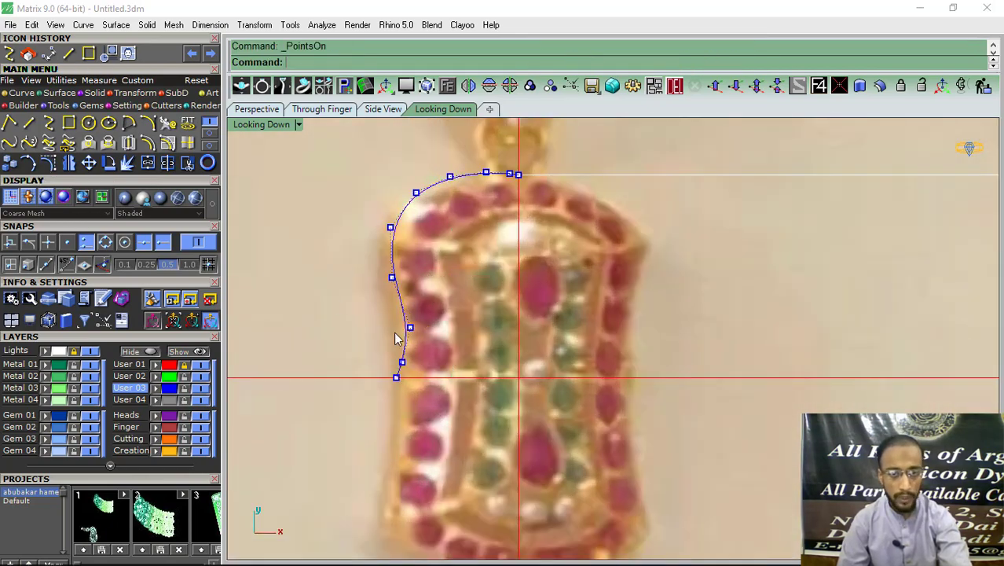
scroll(453, 300, "up", 3)
left_click(430, 320)
left_click_drag(472, 320, 340, 407)
scroll(424, 329, "down", 3)
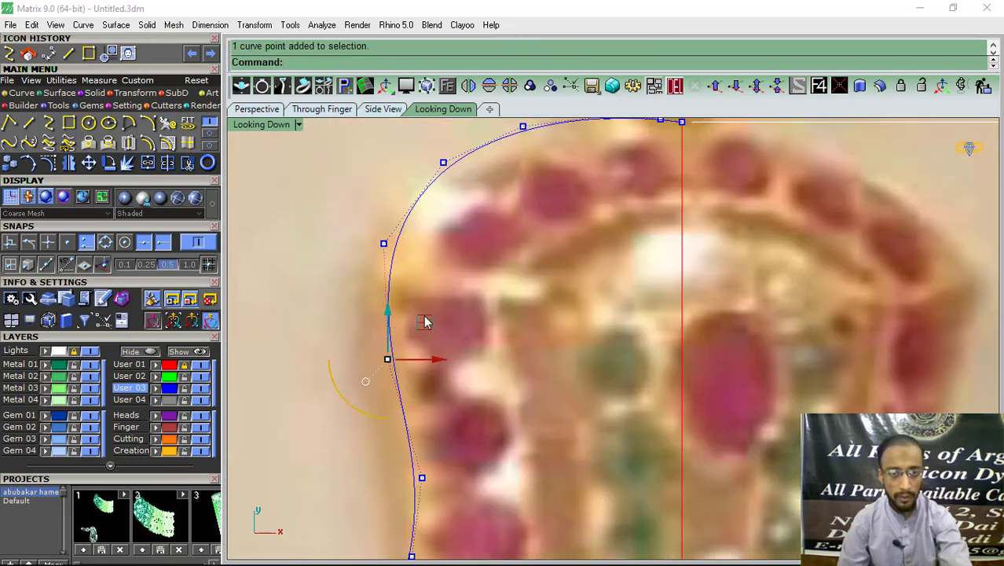
left_click_drag(387, 358, 383, 374)
scroll(465, 333, "down", 3)
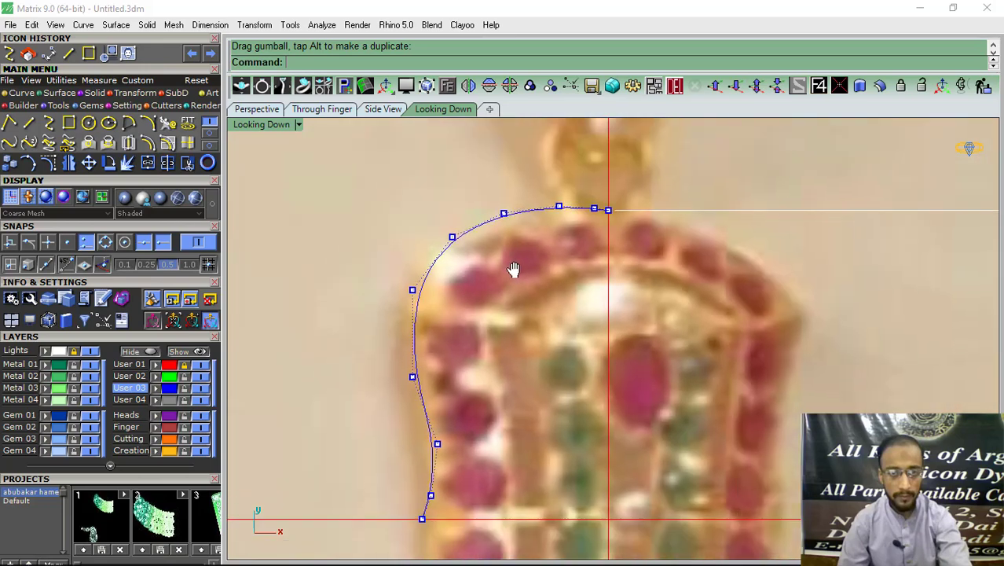
scroll(562, 241, "up", 5)
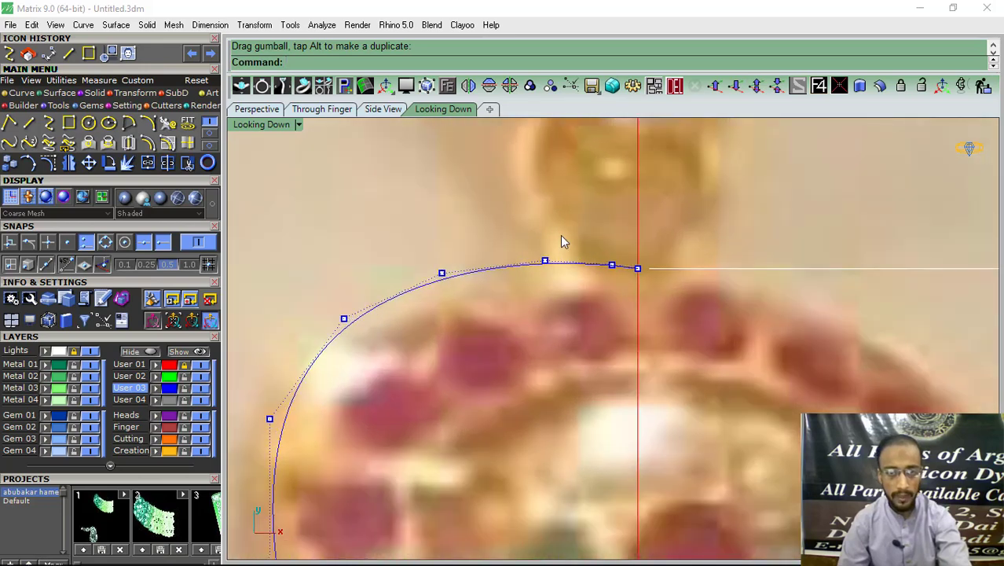
- Nudge the curve's top endpoint up and delete the extra point near the top
left_click(637, 269)
scroll(637, 274, "up", 3)
left_click_drag(629, 273, 629, 268)
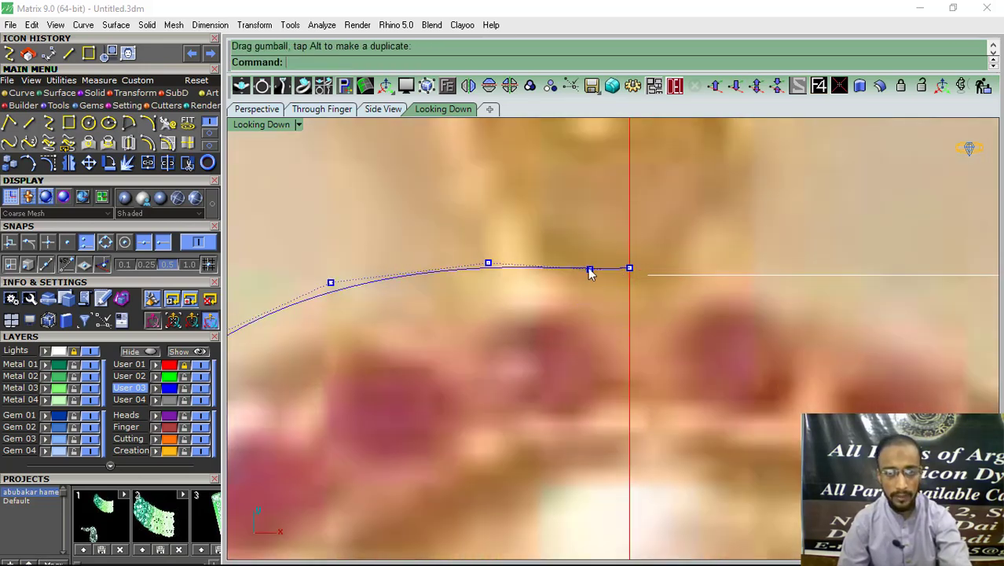
left_click_drag(564, 316, 564, 314)
left_click(669, 86)
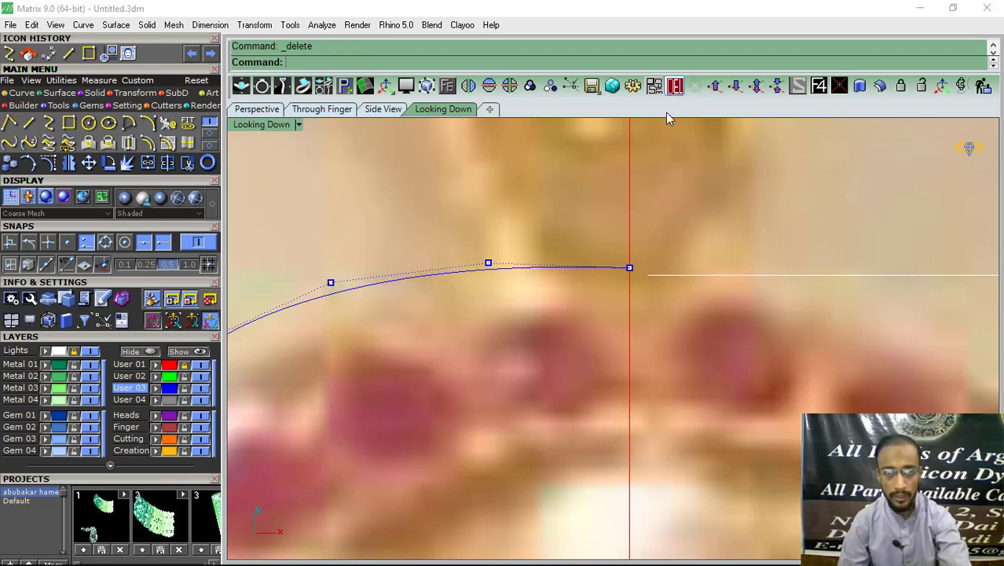
scroll(626, 251, "down", 3)
scroll(507, 365, "up", 5)
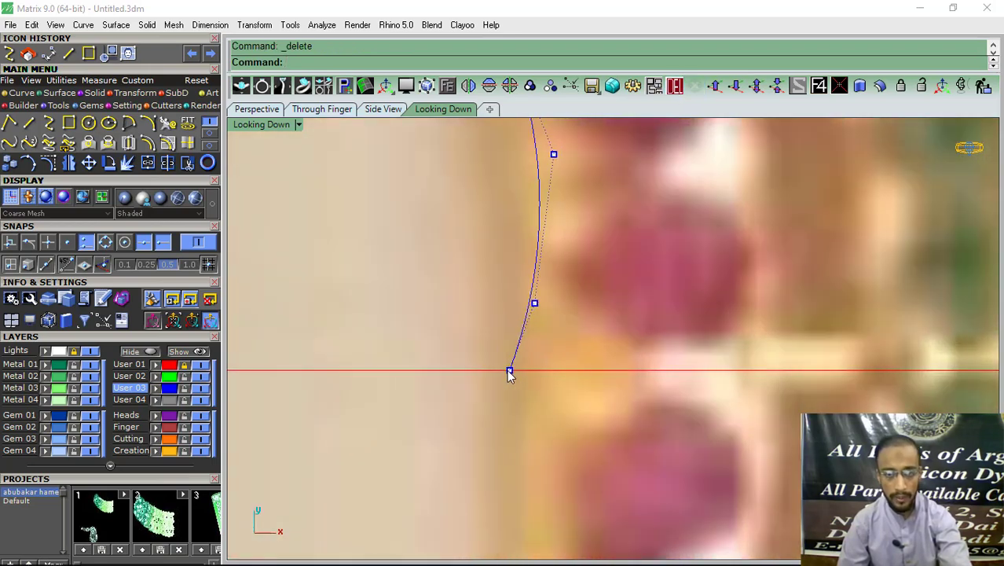
- Move the bottom endpoint right and pull the shoulder and left-side points onto the edge
left_click(509, 371)
left_click_drag(554, 370, 565, 369)
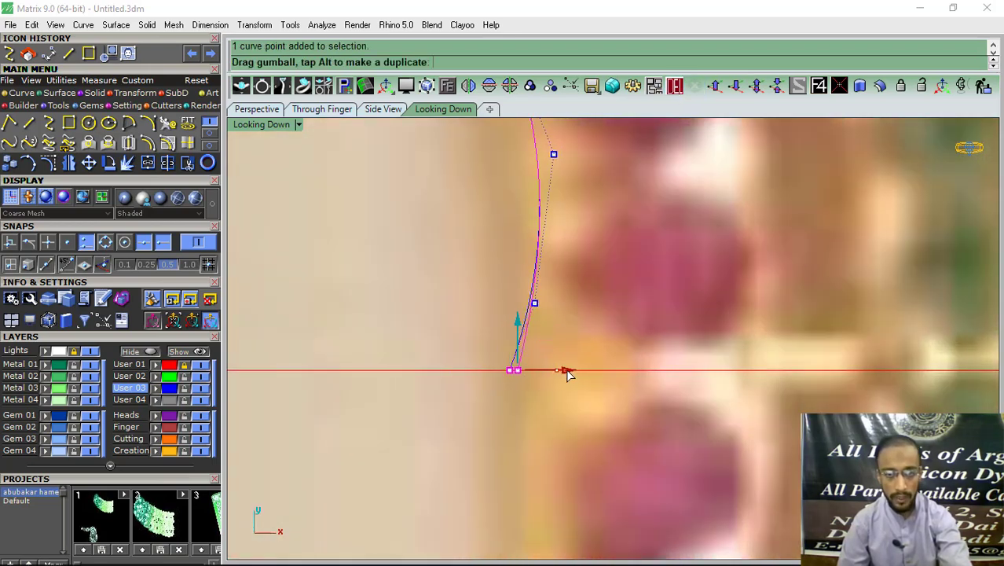
scroll(519, 329, "down", 3)
scroll(515, 200, "up", 3)
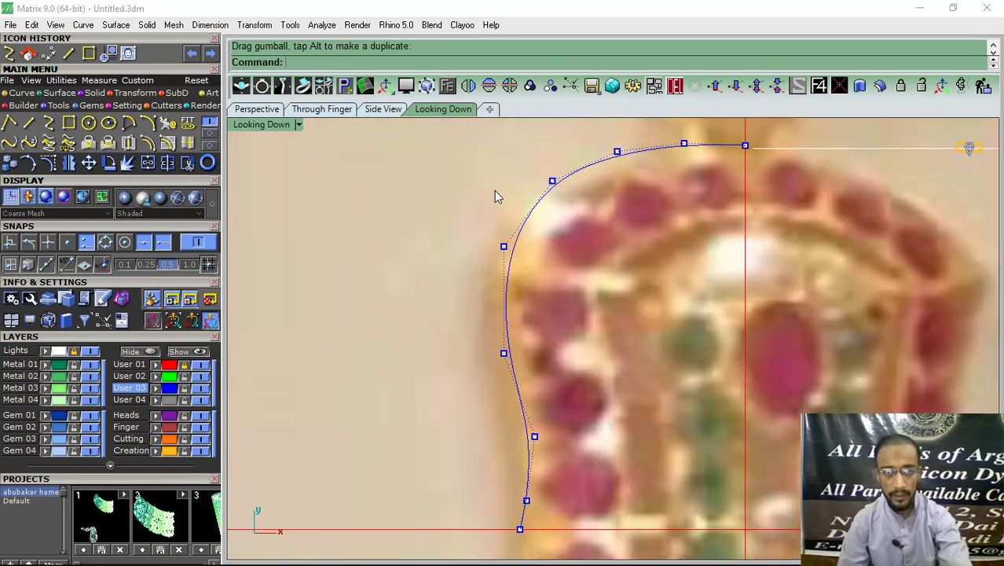
left_click(503, 246)
left_click(552, 180)
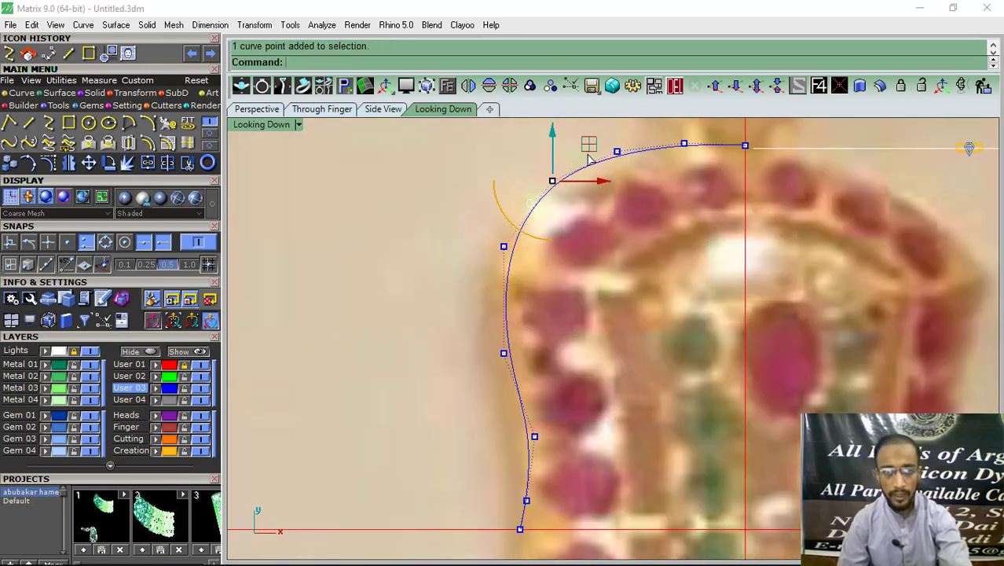
left_click_drag(589, 156, 586, 164)
left_click(499, 219)
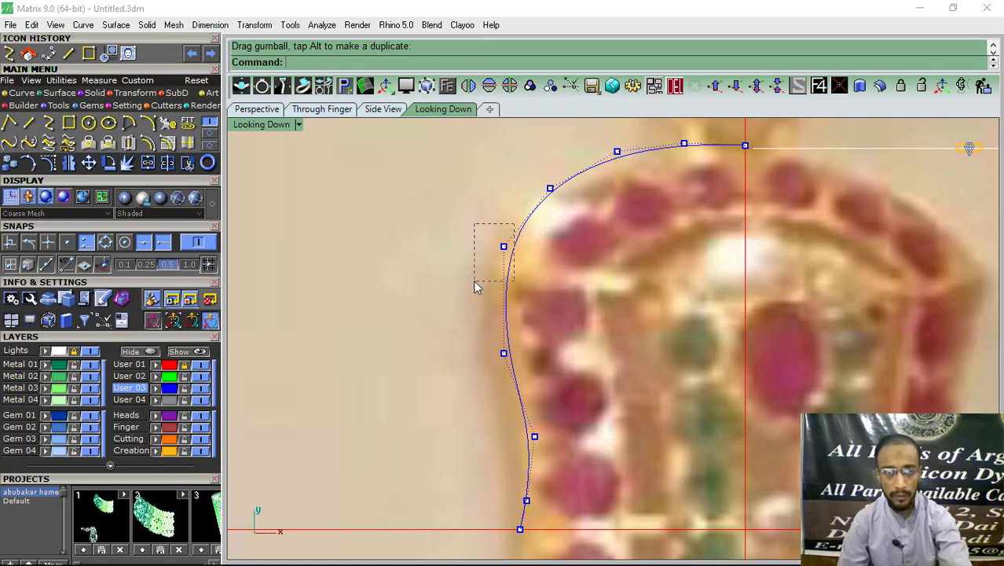
left_click_drag(475, 285, 474, 282)
left_click_drag(539, 218, 539, 223)
- Fit the waist and lower control points to the jewel edge, then select the curve
right_click_drag(542, 348, 550, 375)
left_click_drag(527, 402, 525, 401)
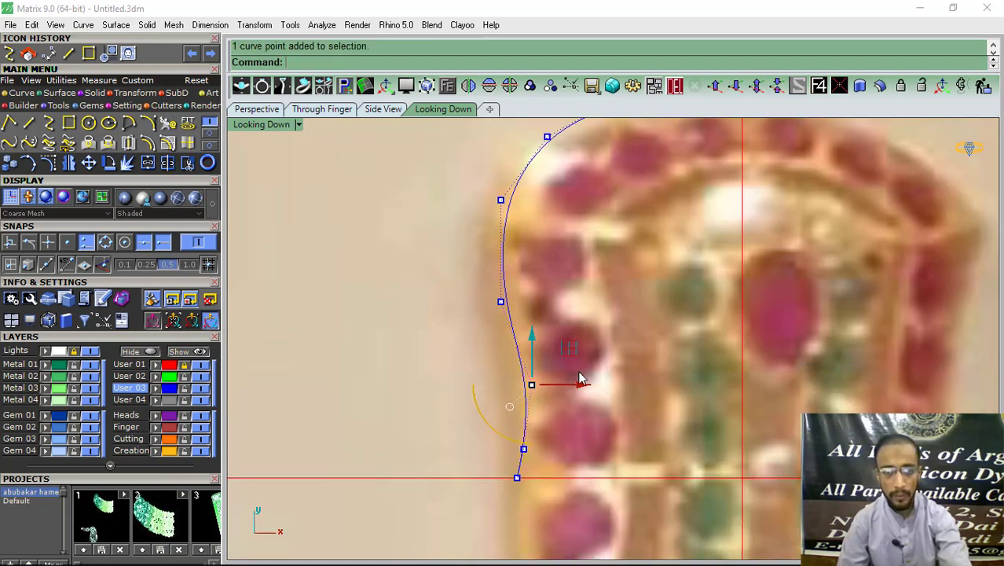
left_click_drag(580, 358, 577, 352)
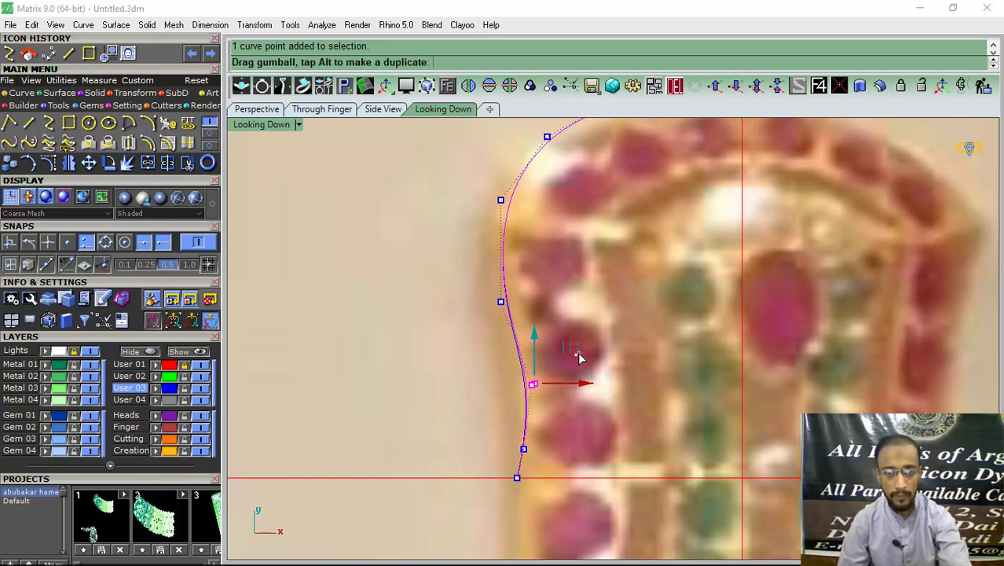
scroll(534, 451, "up", 3)
left_click(516, 443)
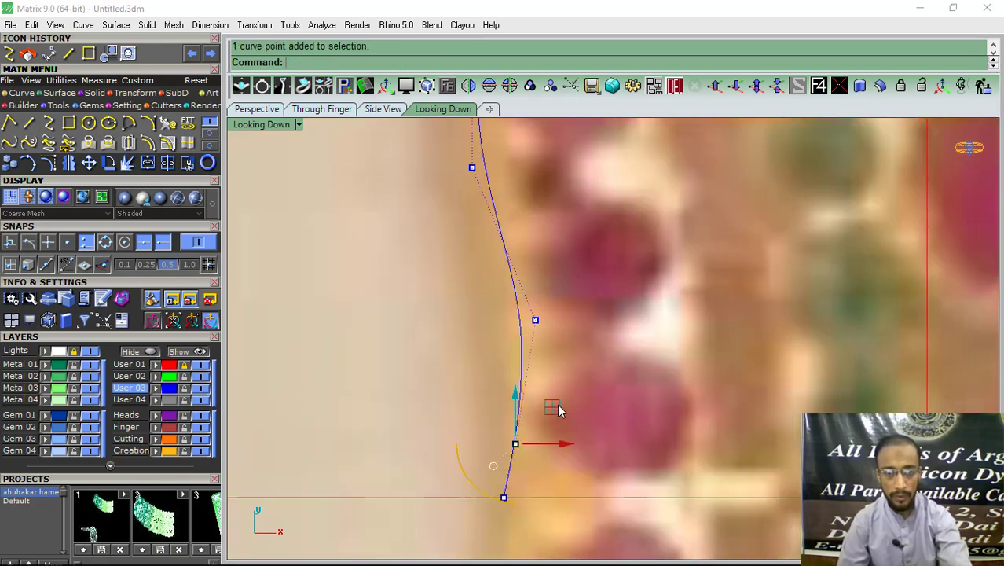
left_click_drag(558, 409, 505, 386)
scroll(505, 386, "down", 3)
scroll(525, 312, "down", 2)
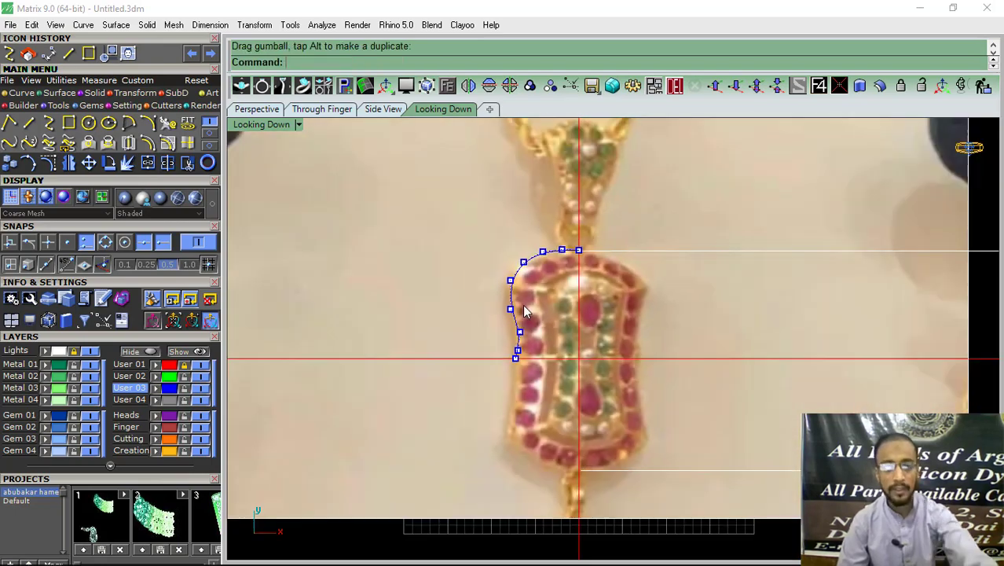
left_click(519, 340)
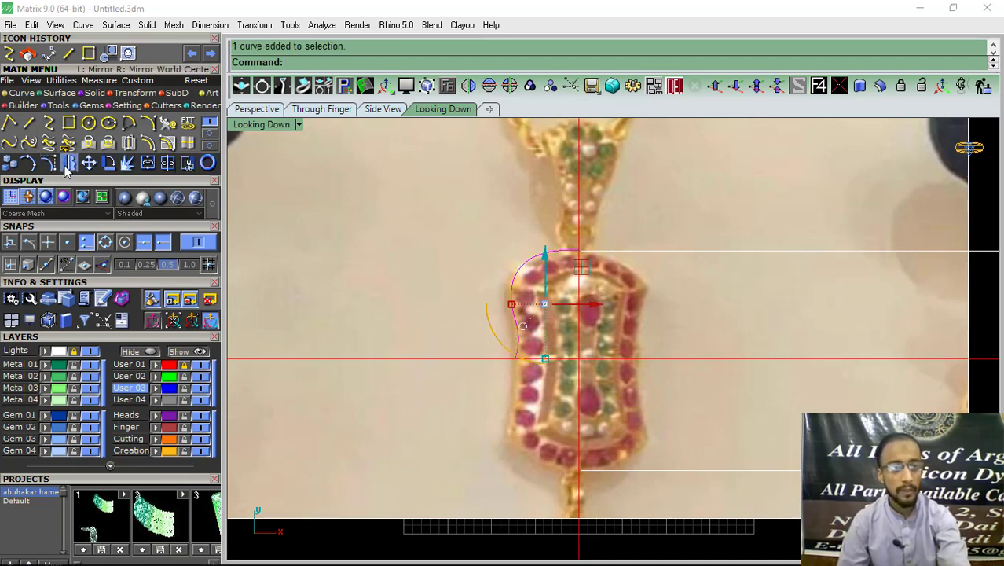
- Mirror a copy of the curve across the horizontal axis and join both into one left outline
left_click(187, 163)
left_click(515, 358)
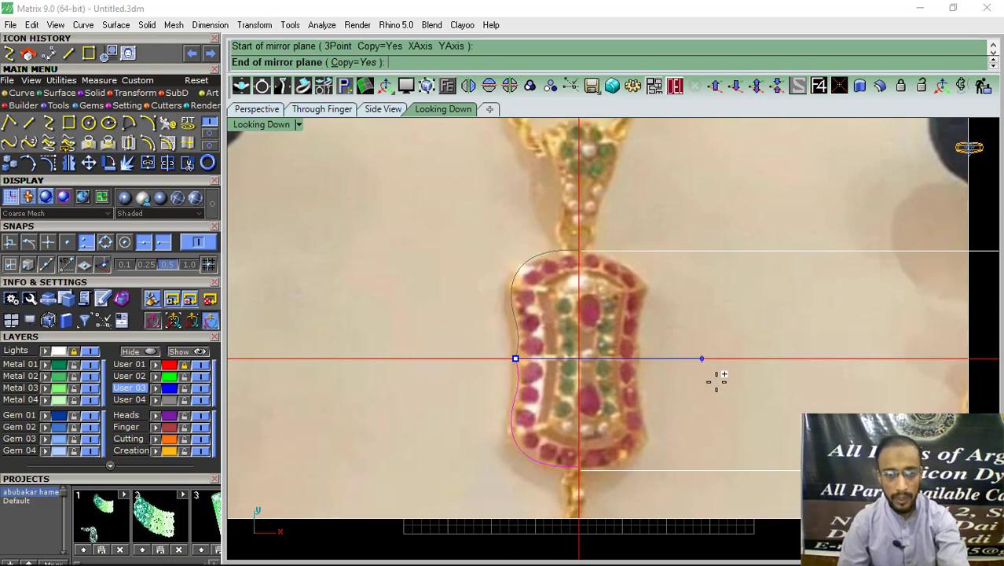
left_click(738, 381)
scroll(560, 324, "up", 3)
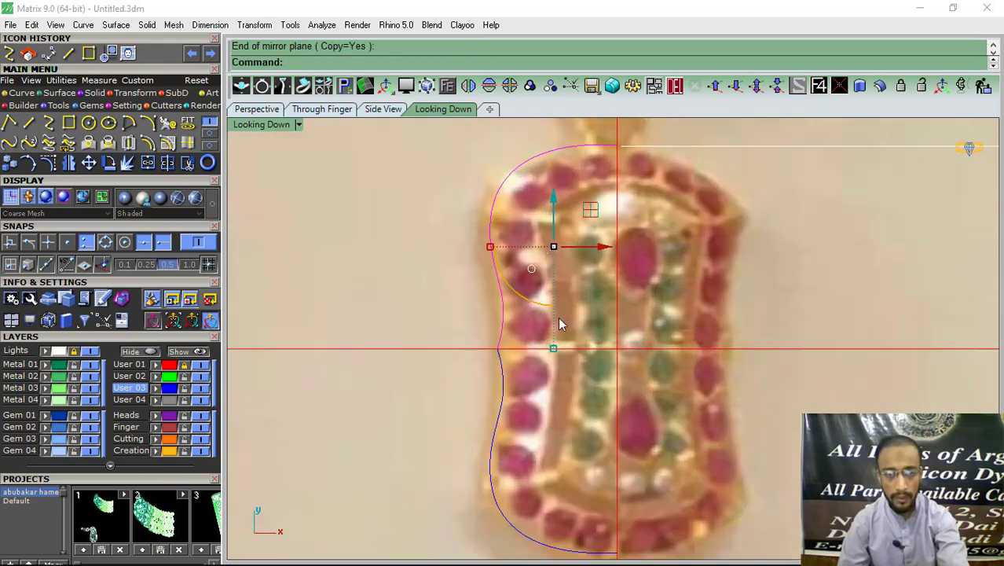
left_click(492, 418)
left_click(168, 163)
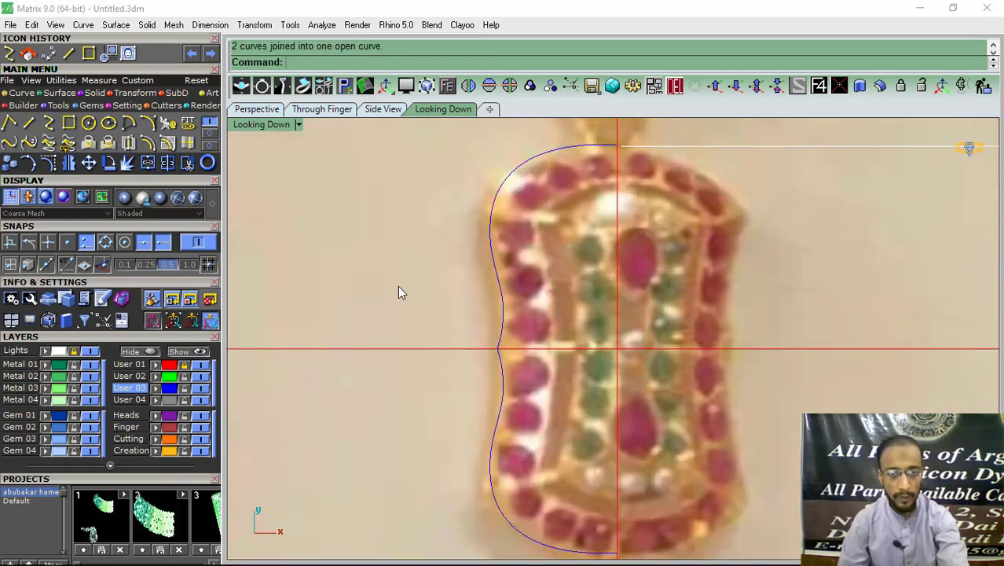
scroll(456, 306, "up", 1)
scroll(509, 316, "up", 2)
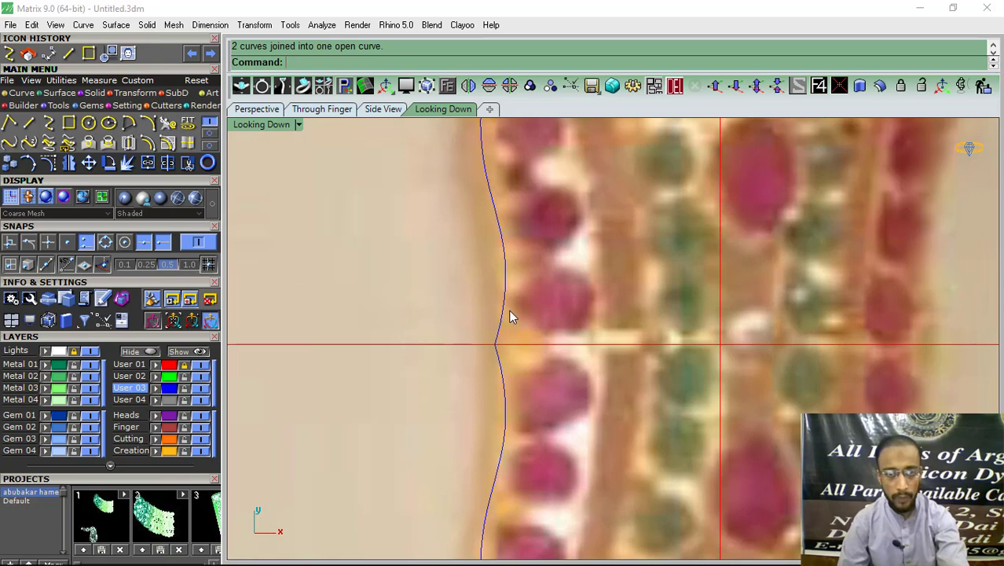
- Push the two waist control points right toward the jewel edge
left_click(502, 393)
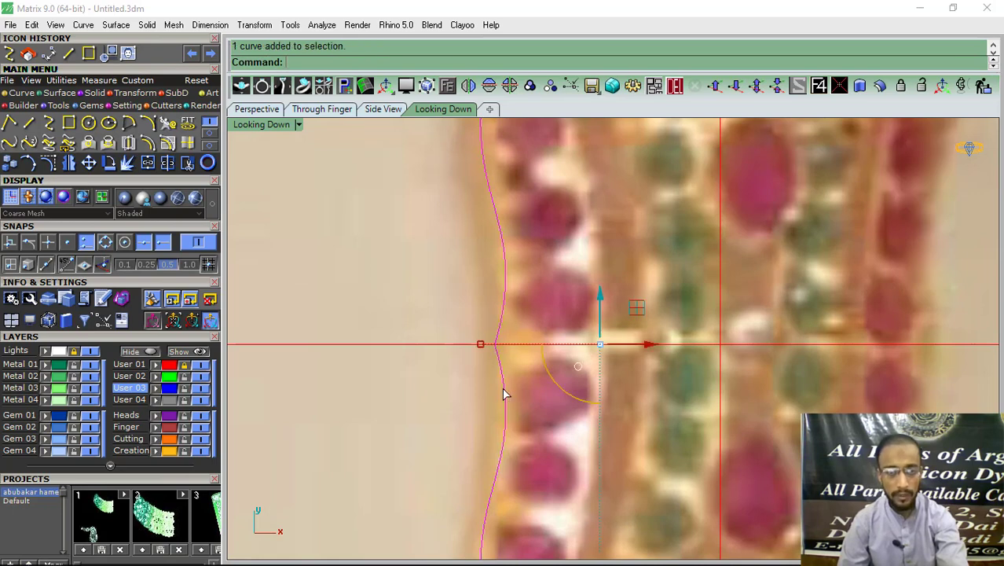
left_click(68, 162)
scroll(536, 330, "up", 2)
left_click(496, 334)
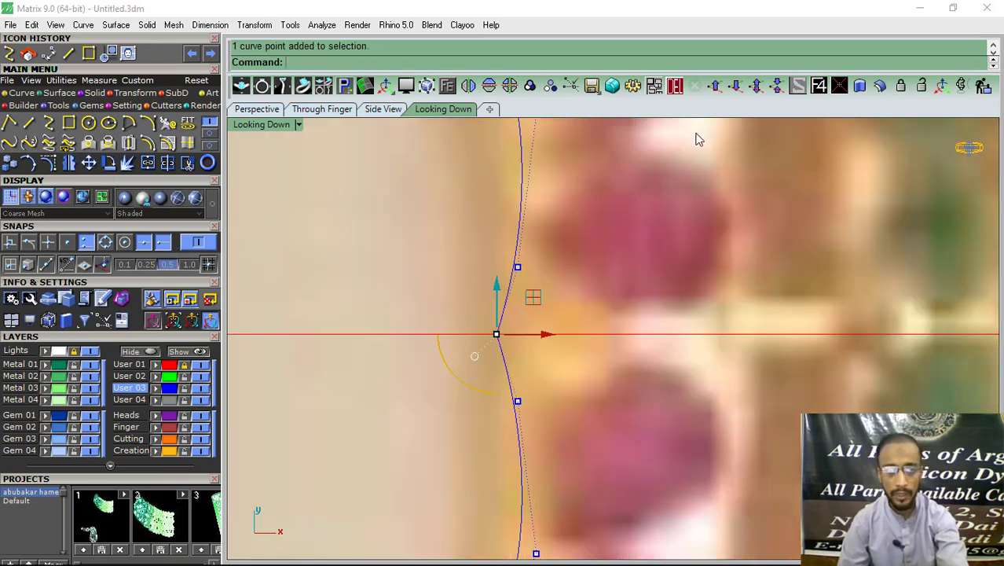
left_click(674, 87)
scroll(500, 381, "down", 3)
scroll(485, 423, "up", 4)
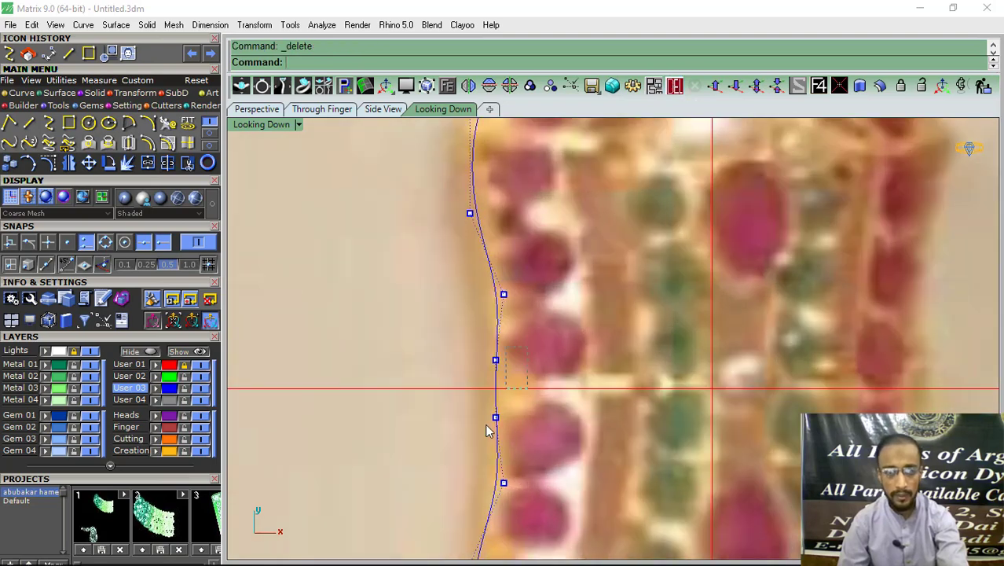
scroll(525, 399, "up", 1)
left_click_drag(548, 389, 555, 390)
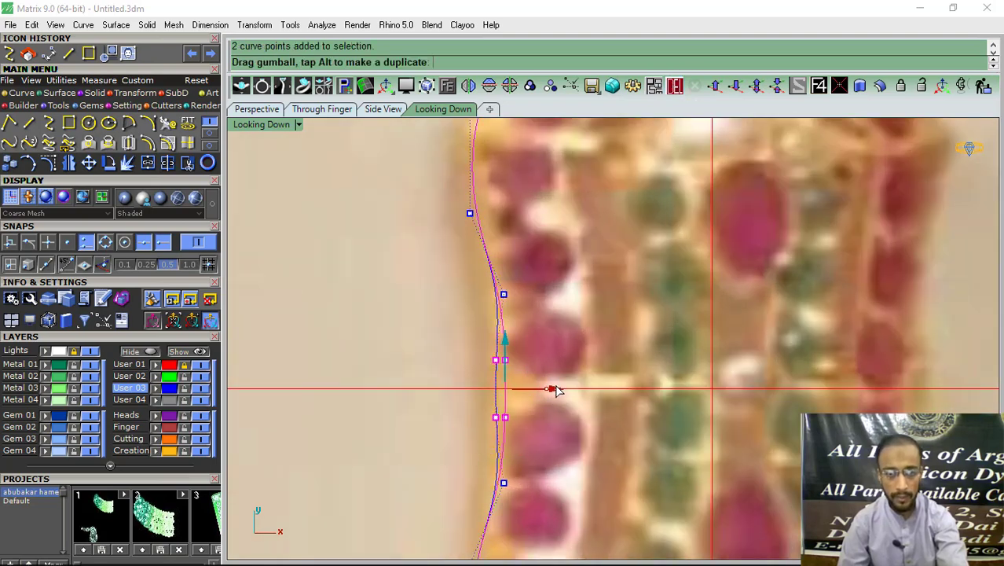
- Shift the whole left outline curve slightly left
left_click(504, 294)
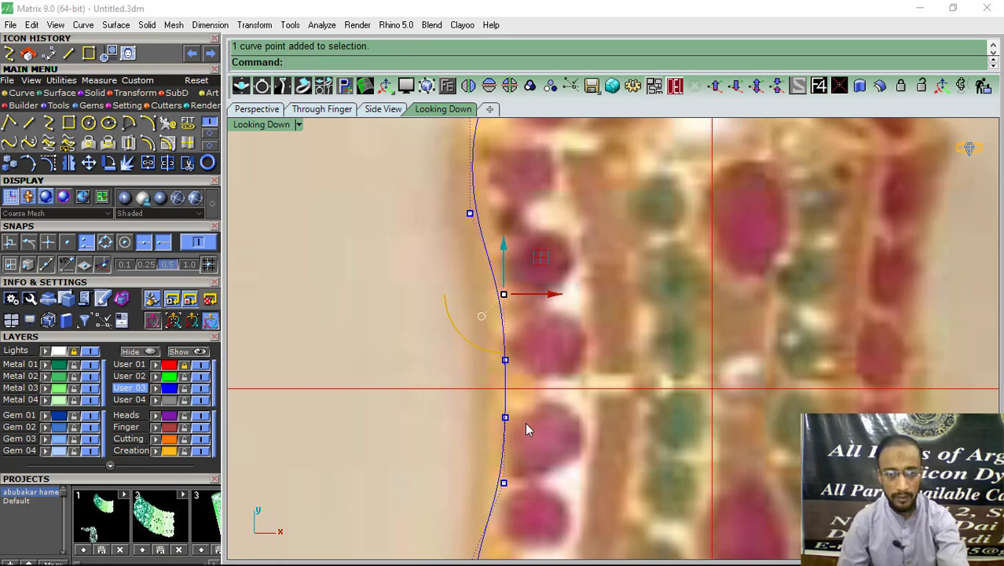
scroll(526, 408, "down", 1)
scroll(533, 390, "down", 4)
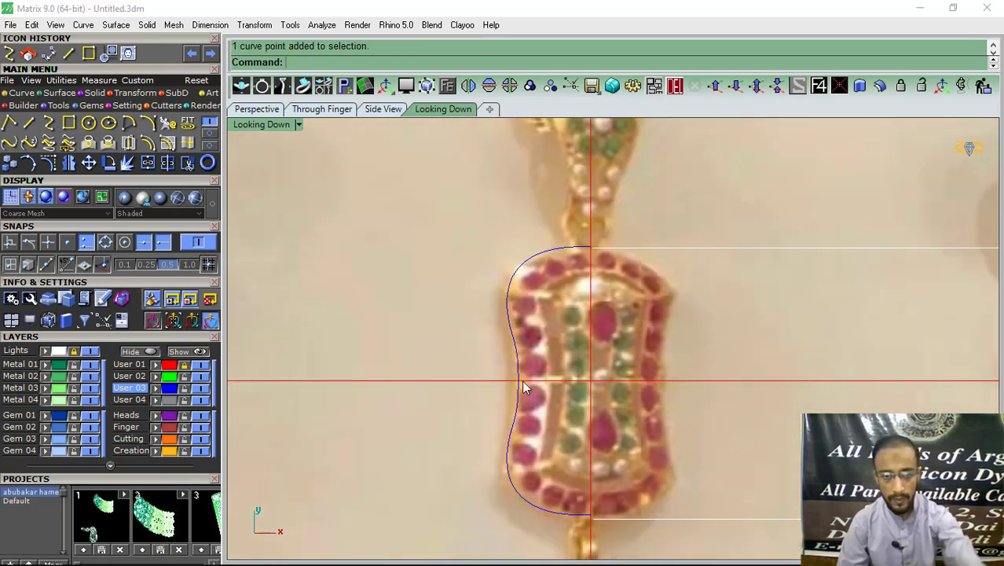
left_click(519, 401)
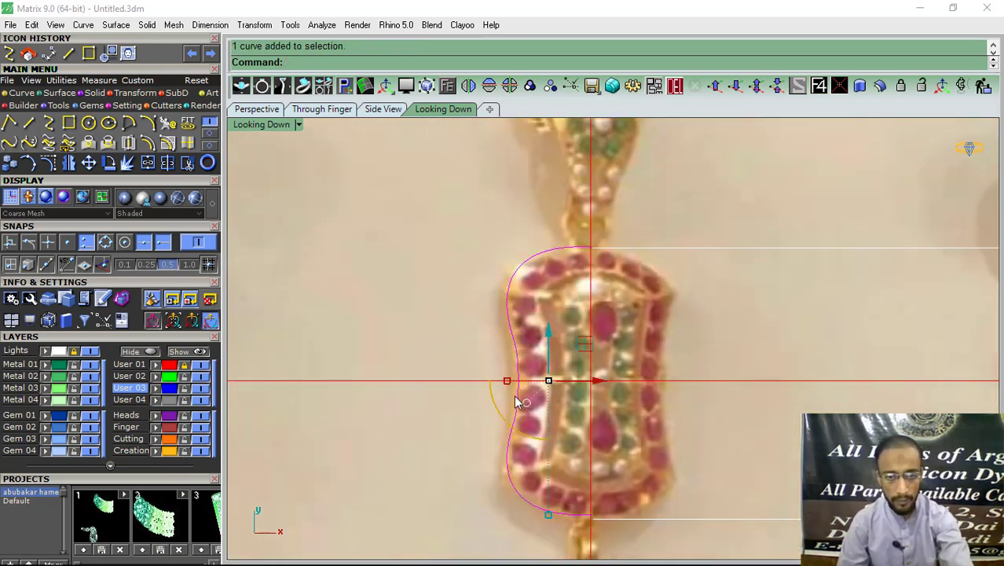
scroll(518, 397, "up", 2)
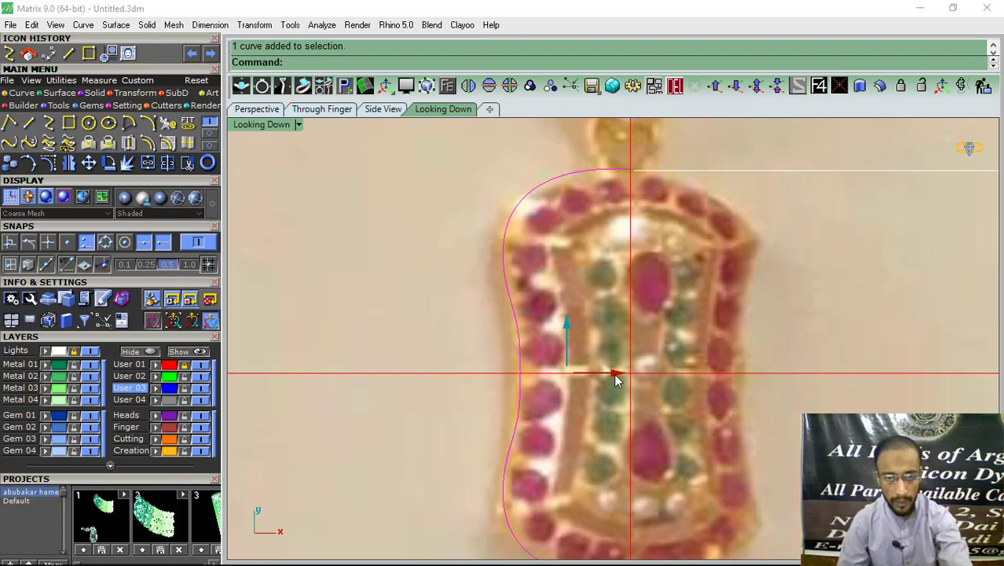
left_click_drag(617, 380, 612, 378)
scroll(613, 378, "down", 2)
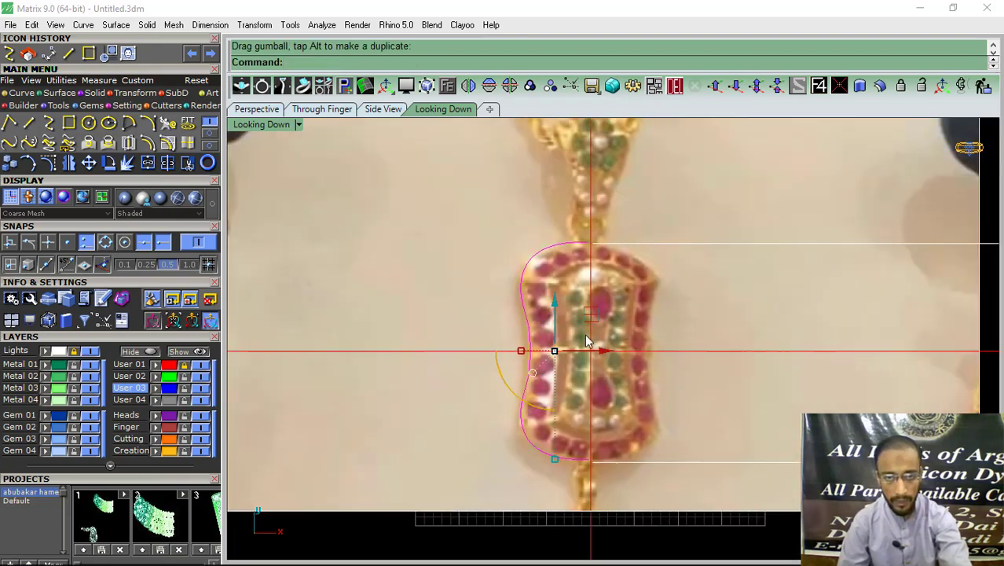
- Nudge the waist control points again to fit the jewel, then hide the points
left_click(47, 163)
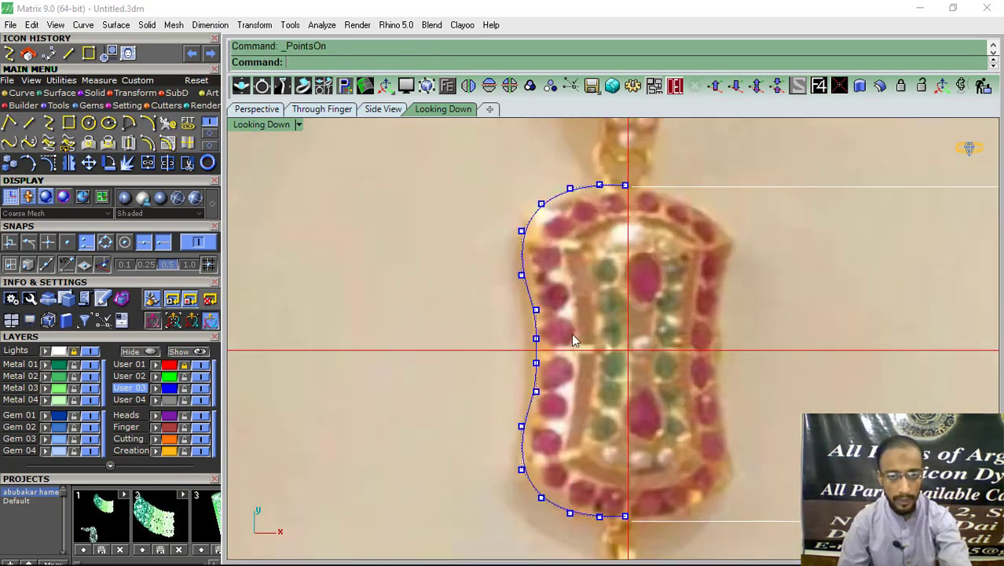
scroll(554, 330, "up", 5)
left_click_drag(504, 397, 503, 398)
scroll(538, 355, "up", 2)
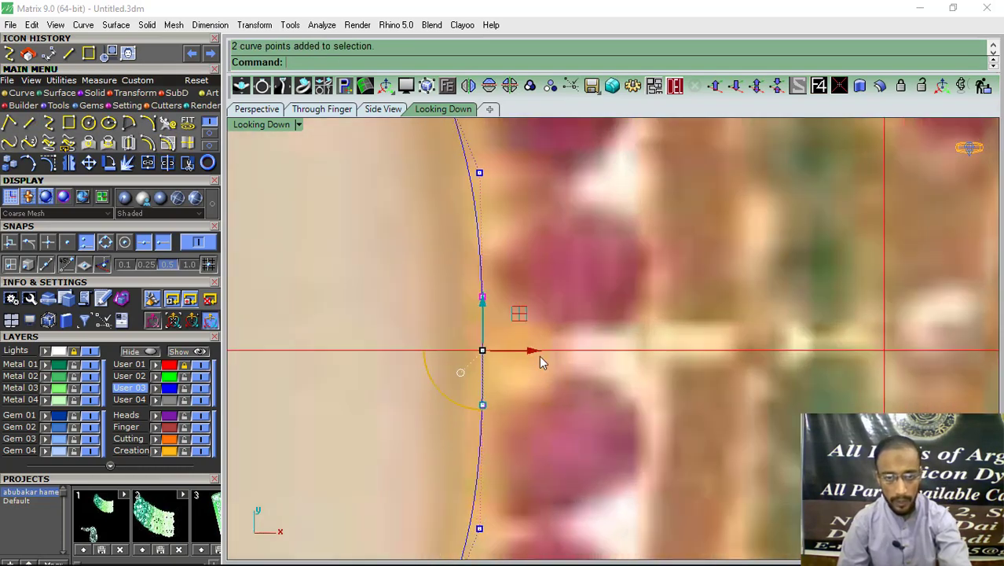
left_click_drag(536, 351, 550, 305)
scroll(550, 305, "down", 3)
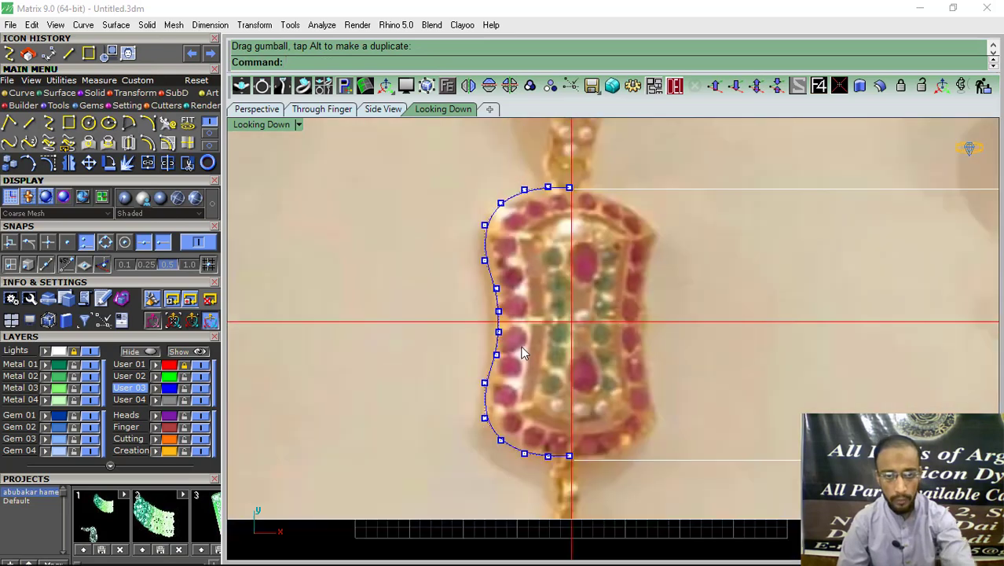
key("Escape")
- Hide the reference image and mirror the left outline to the right side
left_click(495, 370)
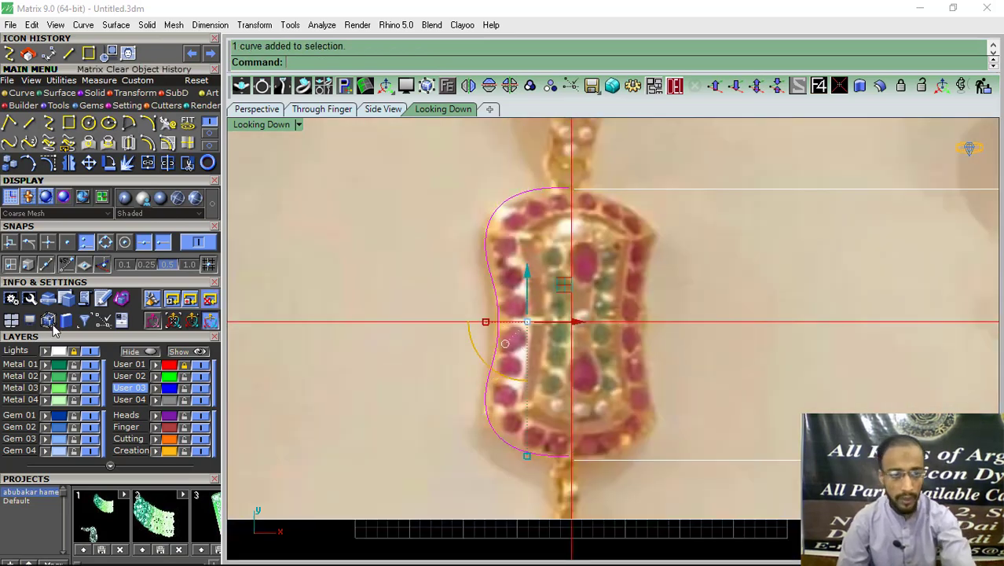
left_click(89, 352)
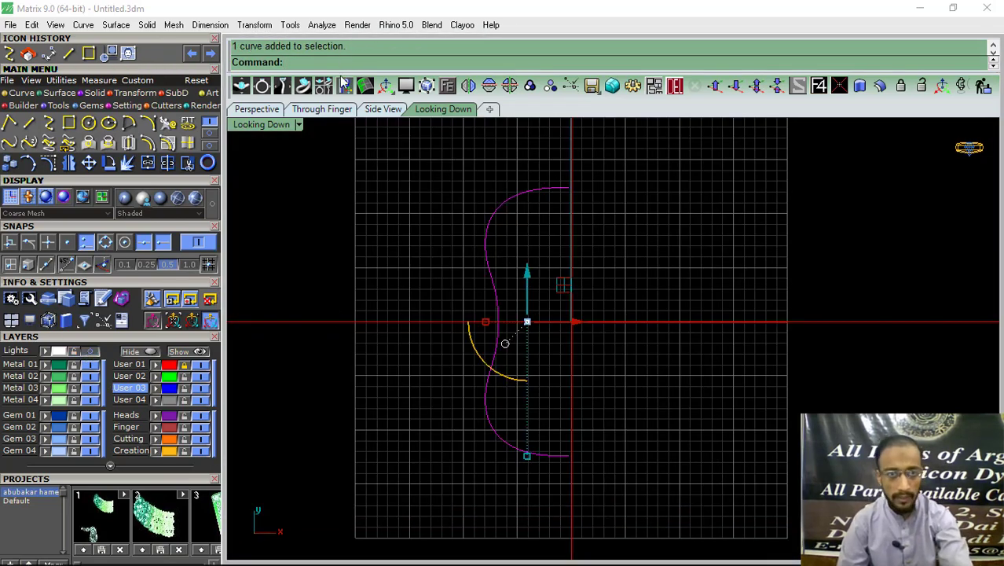
left_click(468, 85)
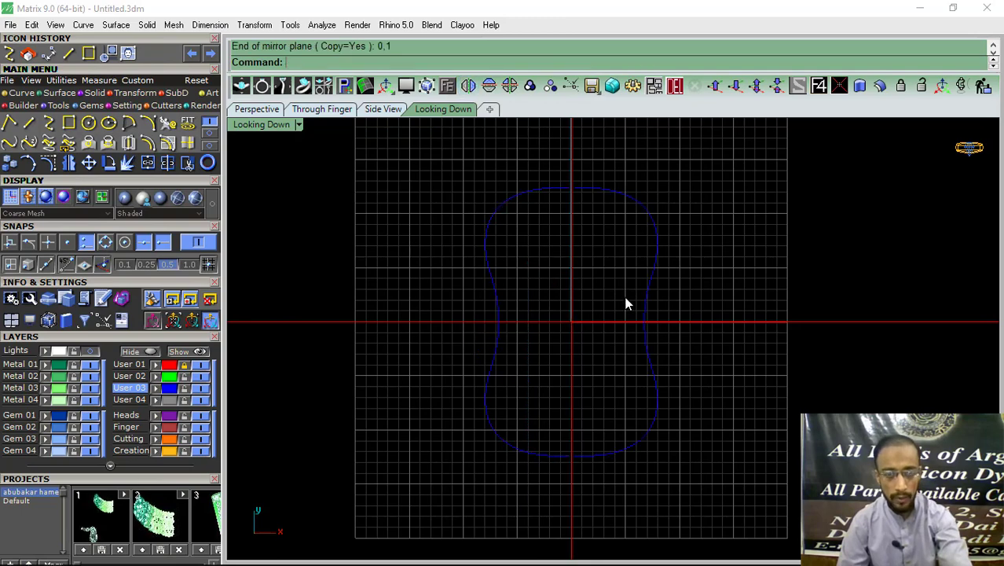
scroll(626, 304, "up", 3)
scroll(581, 182, "up", 3)
scroll(542, 191, "up", 3)
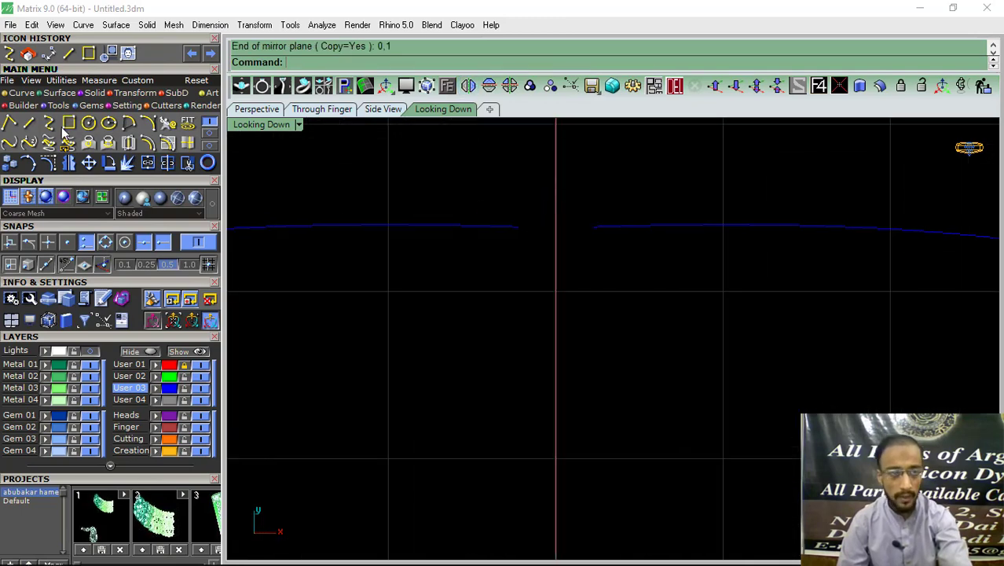
- Bridge the top and bottom gaps between the two halves with curve blends
left_click(9, 145)
left_click(515, 228)
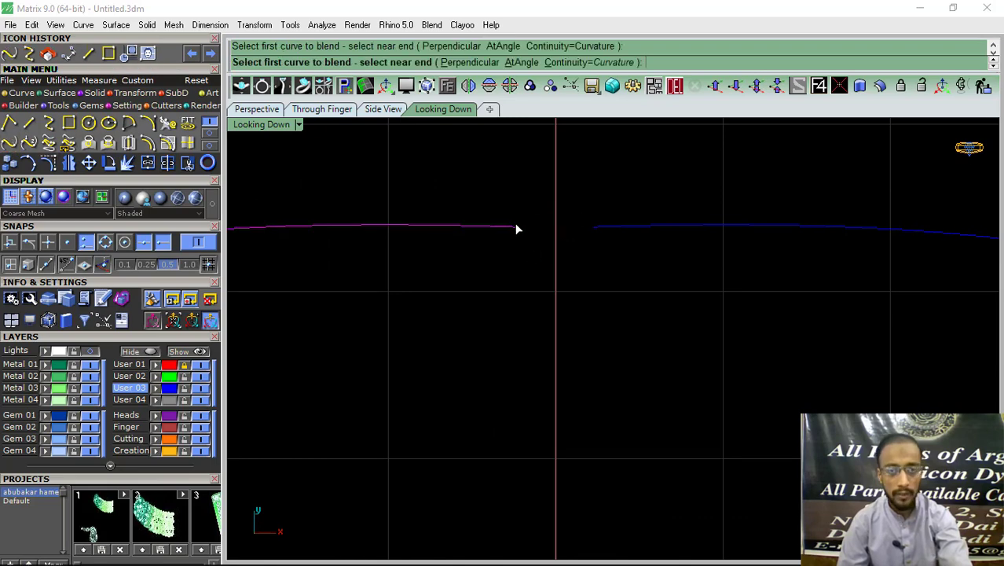
left_click(603, 232)
scroll(498, 205, "down", 2)
scroll(502, 348, "down", 2)
scroll(504, 351, "up", 3)
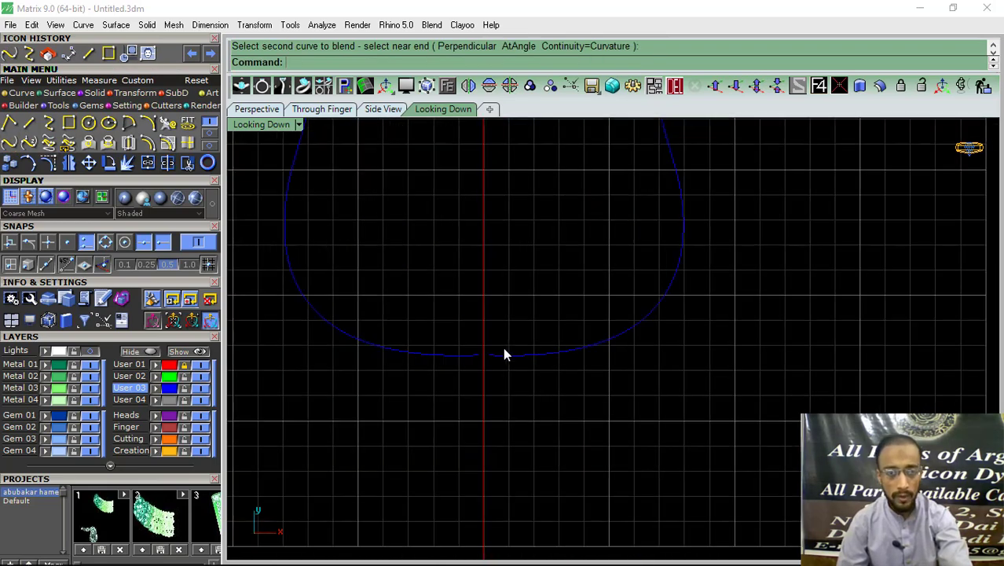
key("Return")
scroll(503, 354, "up", 3)
left_click(417, 340)
left_click(485, 338)
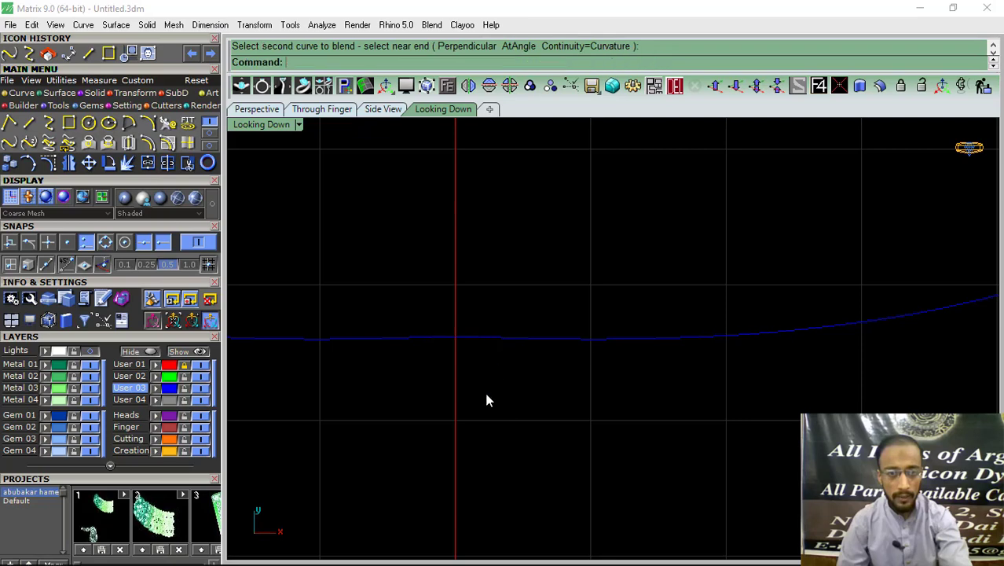
scroll(484, 393, "down", 2)
scroll(477, 404, "down", 2)
- Join the four curves into one closed outline and show the reference image again
left_click_drag(370, 470, 371, 464)
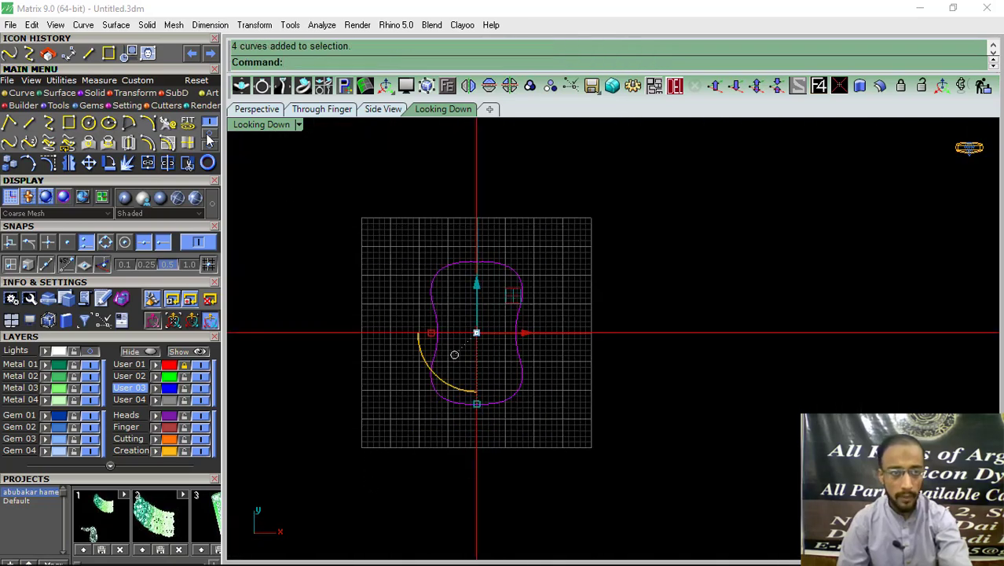
left_click(147, 163)
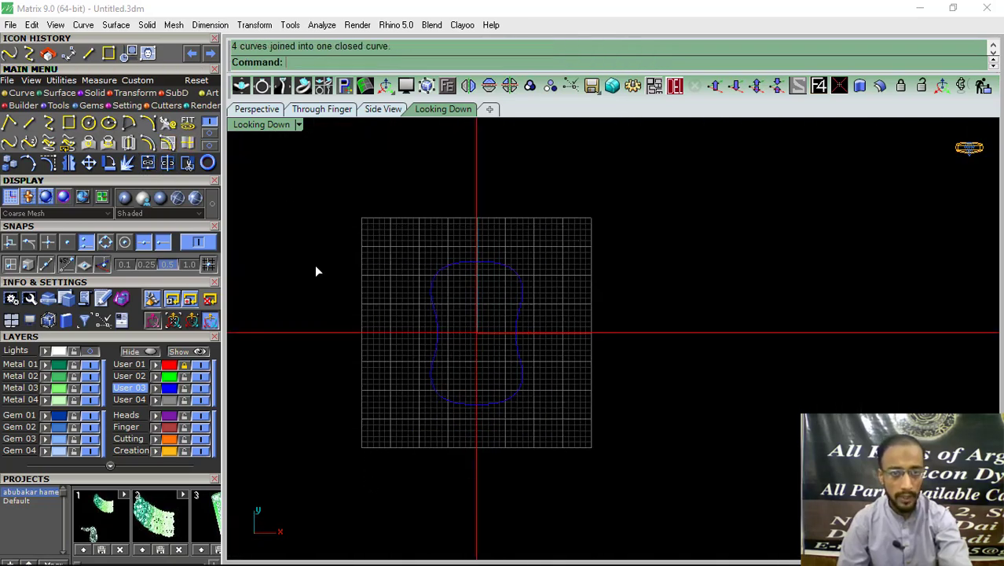
left_click(442, 270)
left_click(78, 353)
- Offset the closed pendant outline 3 units inward to create a closed inner curve
scroll(452, 287, "up", 3)
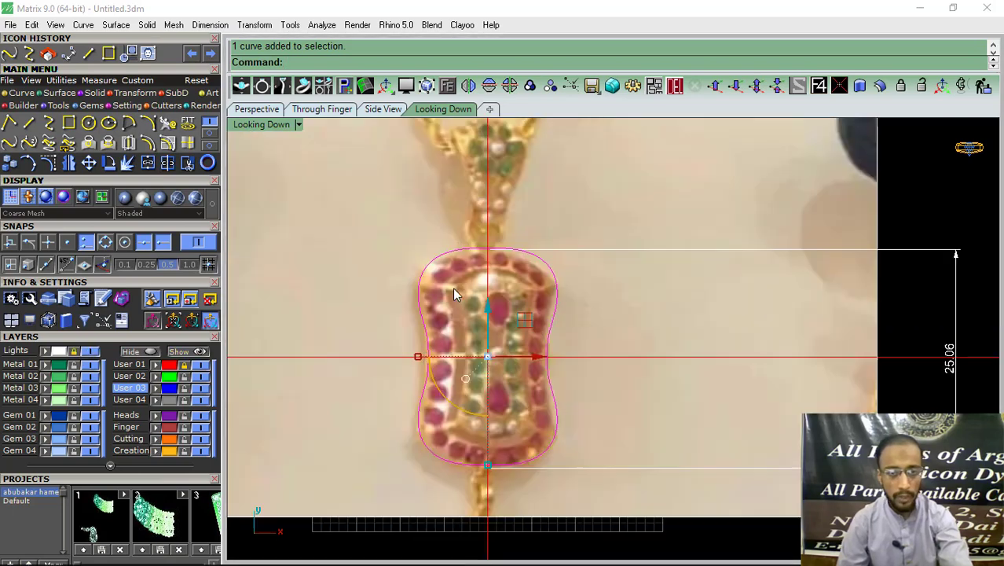
scroll(412, 252, "up", 2)
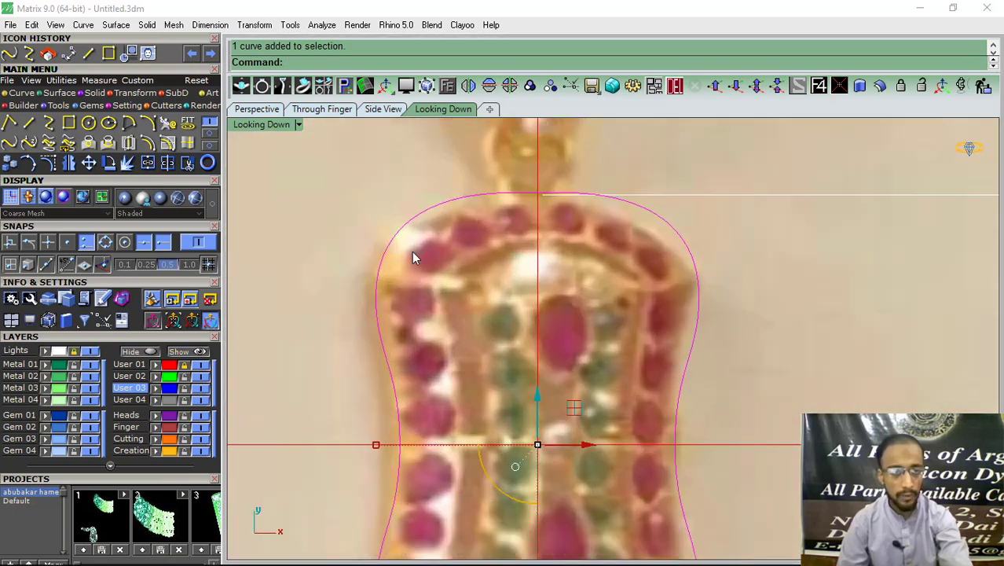
left_click(148, 142)
right_click_drag(466, 322, 518, 315)
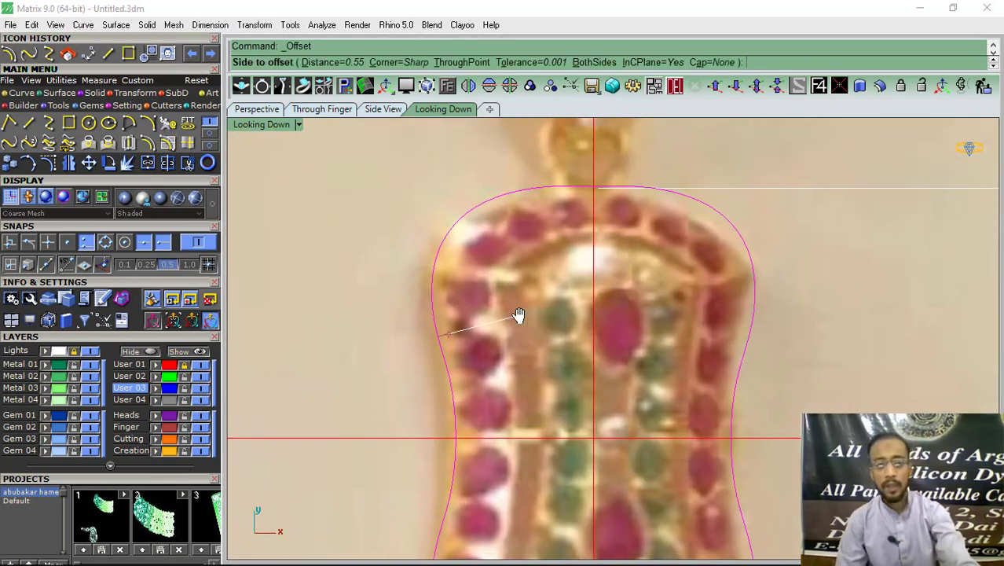
type("3")
key("Return")
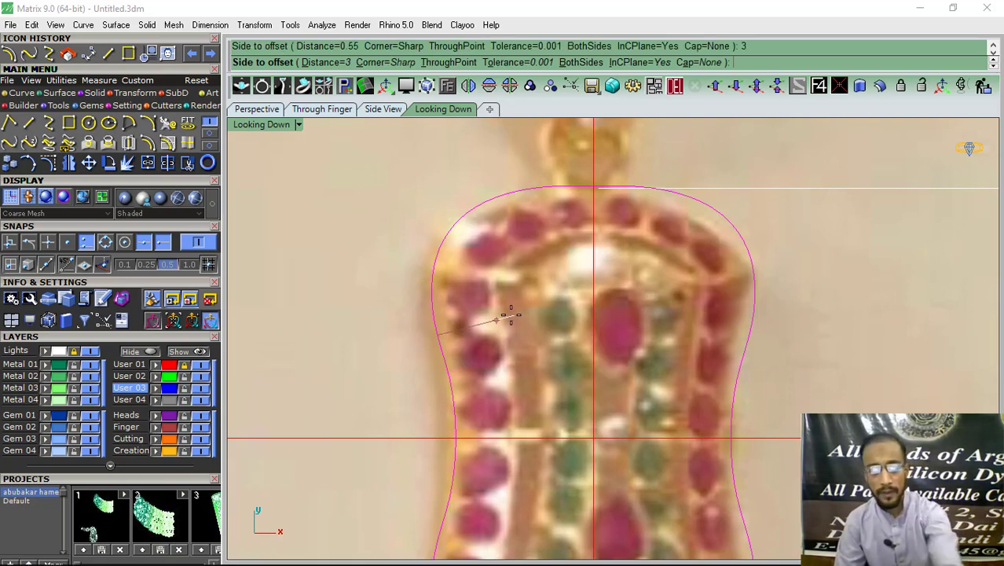
scroll(503, 291, "up", 2)
type("2")
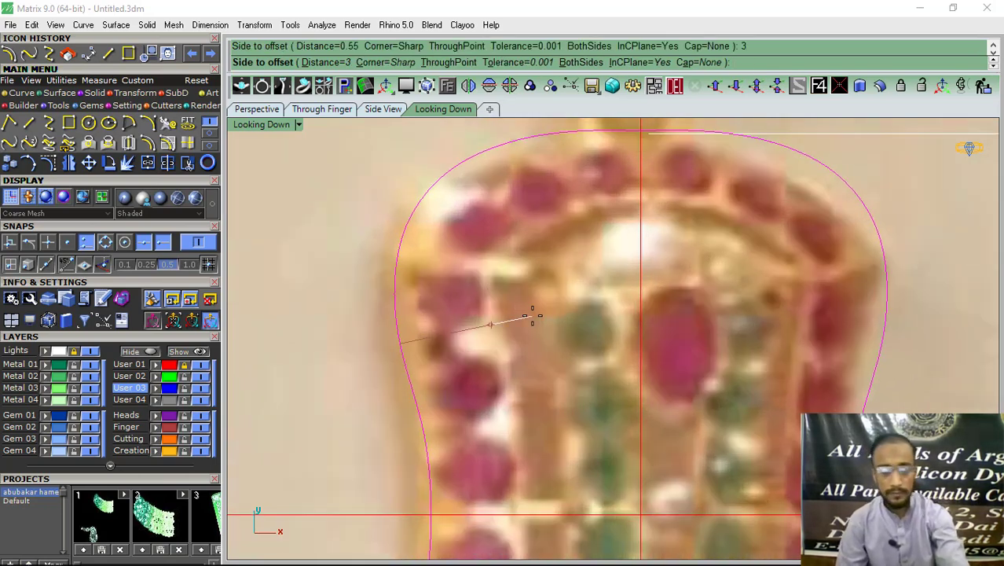
type(".5")
key("Return")
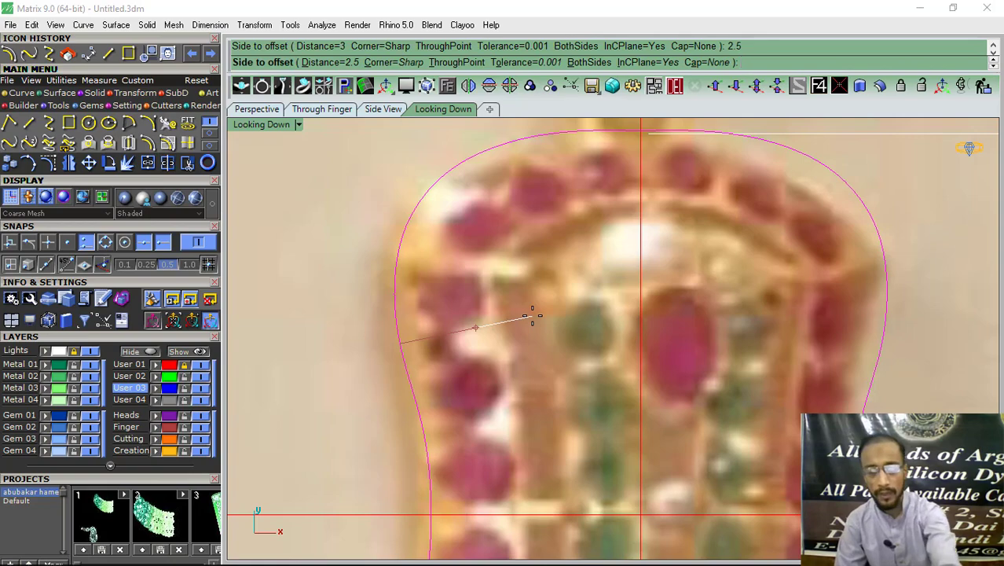
type("3")
key("Return")
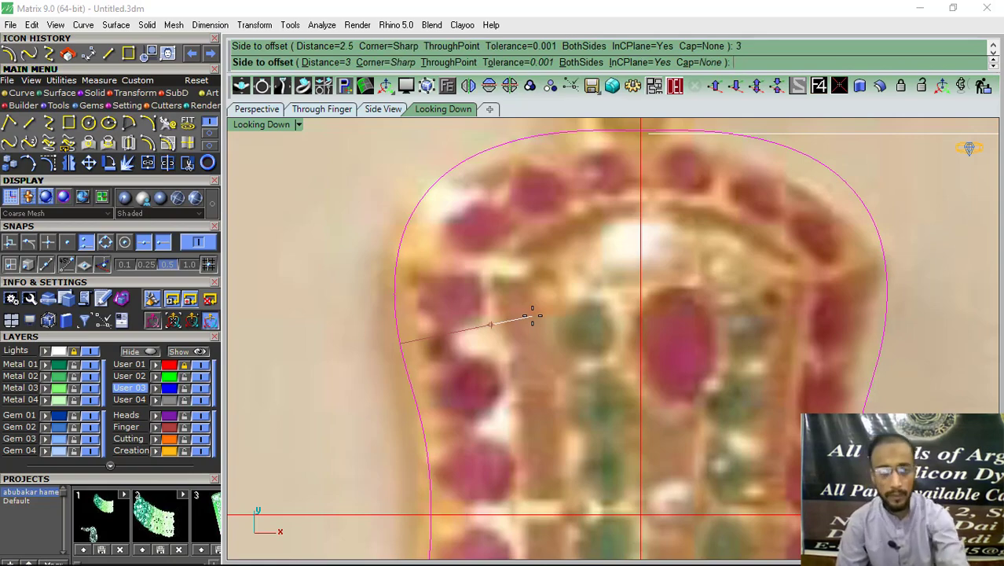
left_click(532, 318)
scroll(504, 270, "down", 3)
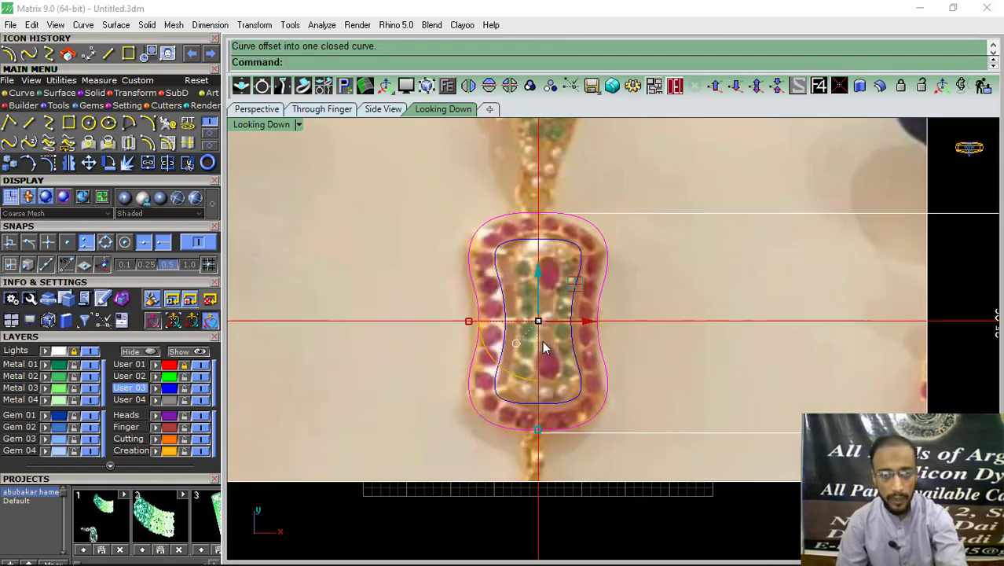
key("Escape")
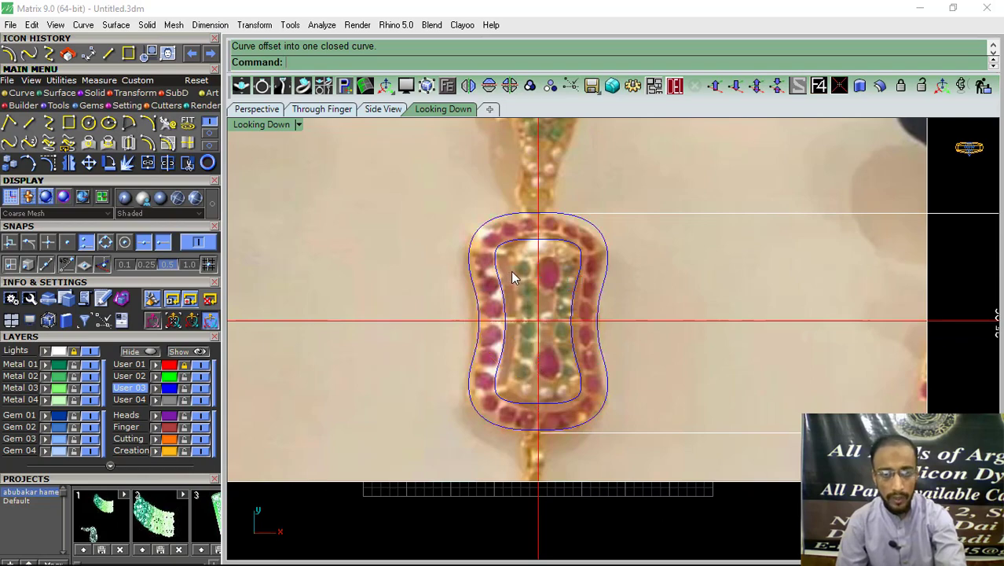
- Offset the inner curve a further 1 inward
scroll(504, 291, "up", 3)
left_click(496, 292)
right_click(547, 287)
scroll(538, 282, "up", 3)
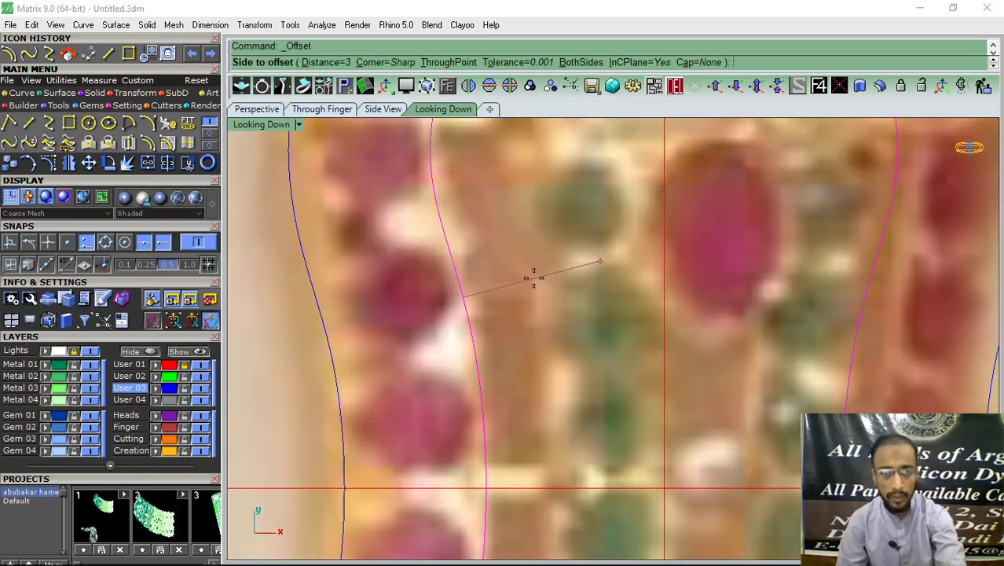
scroll(518, 291, "down", 3)
type(".8")
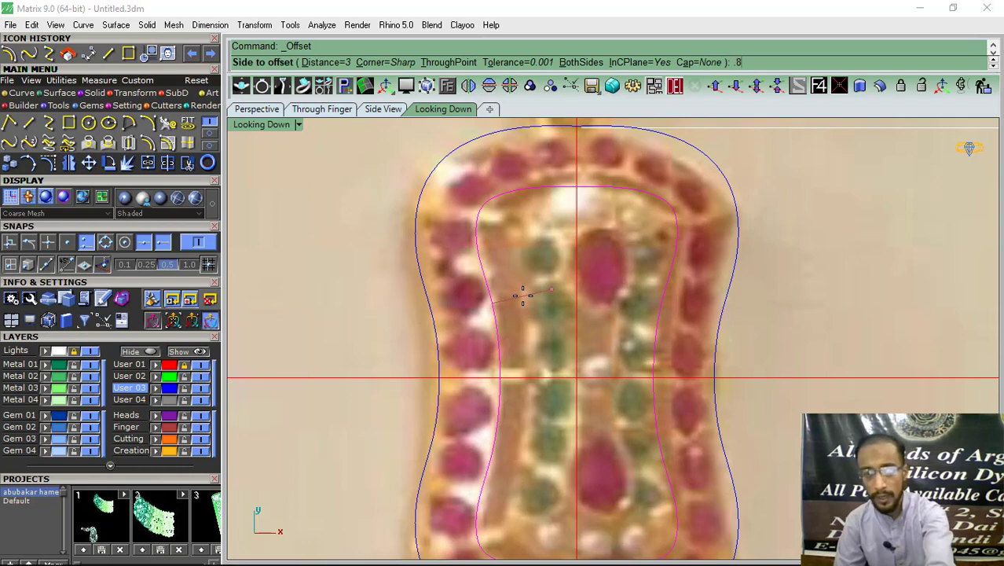
key("Return")
scroll(522, 293, "up", 3)
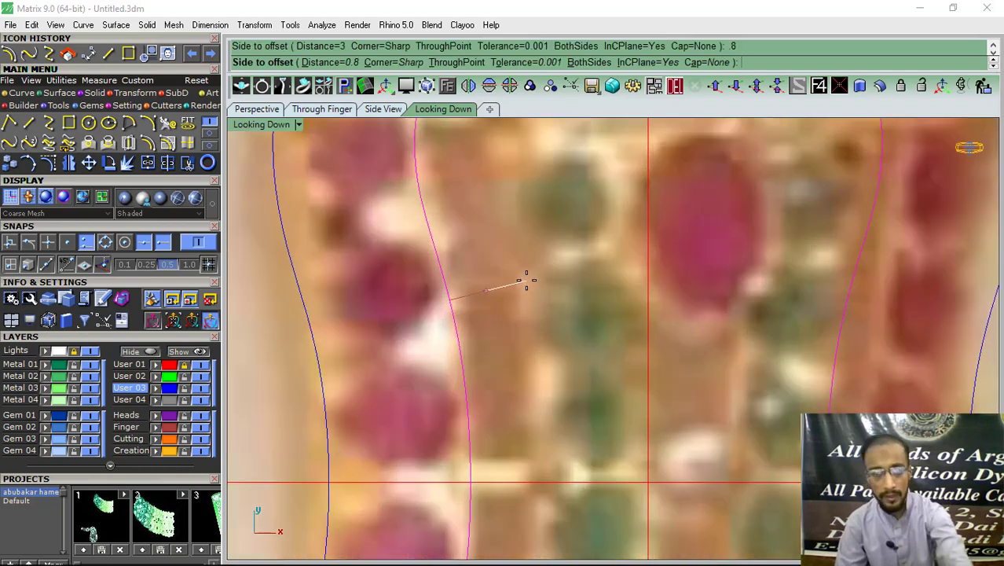
type("1")
key("Return")
left_click(526, 280)
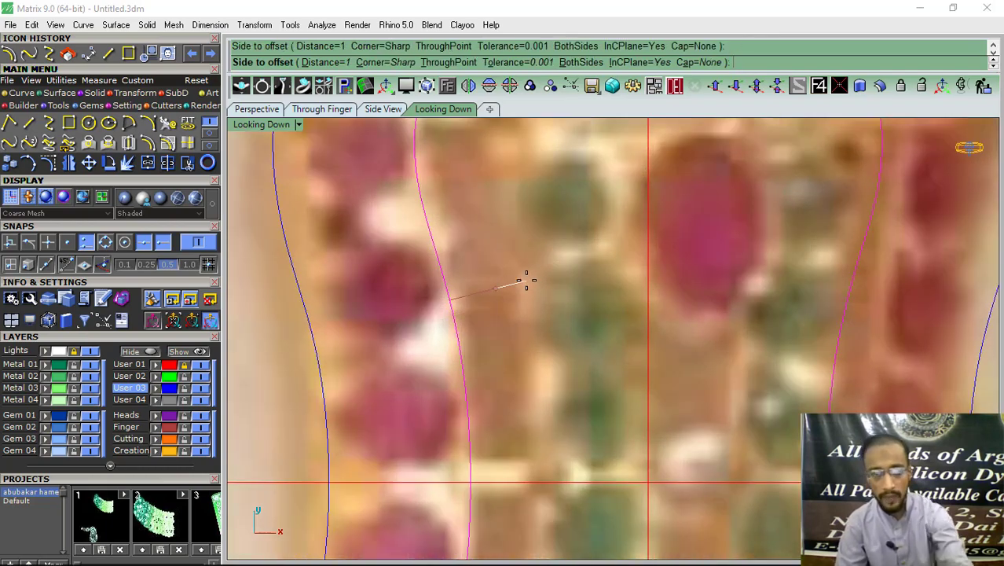
scroll(515, 280, "down", 3)
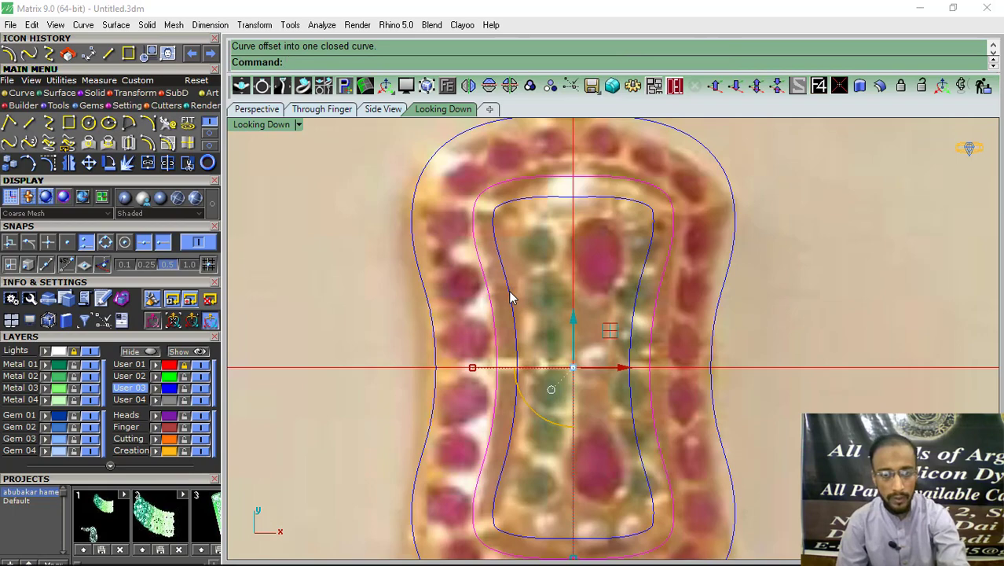
- Offset the innermost curve another 2 inward
left_click(511, 297)
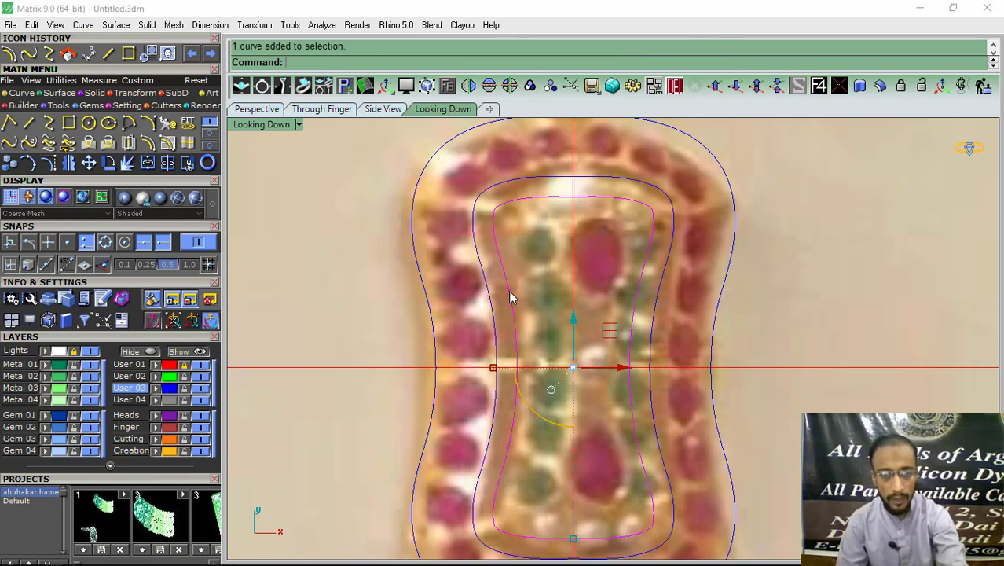
key("Return")
scroll(546, 285, "up", 2)
key("Return")
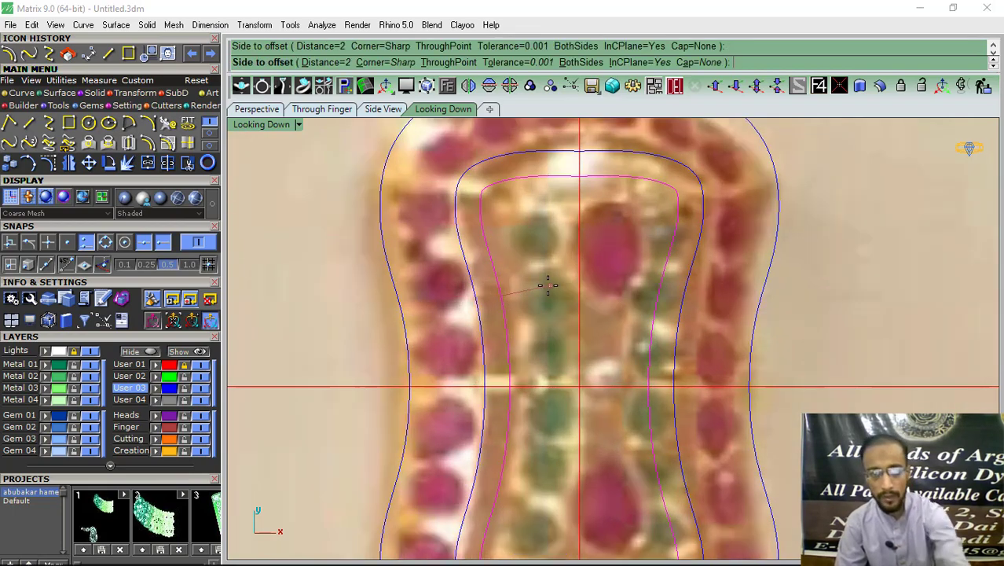
left_click(544, 283)
scroll(542, 281, "down", 2)
scroll(541, 282, "down", 2)
scroll(532, 281, "up", 5)
- Undo the earlier inner offset curves with Ctrl+Z
key("ctrl+z")
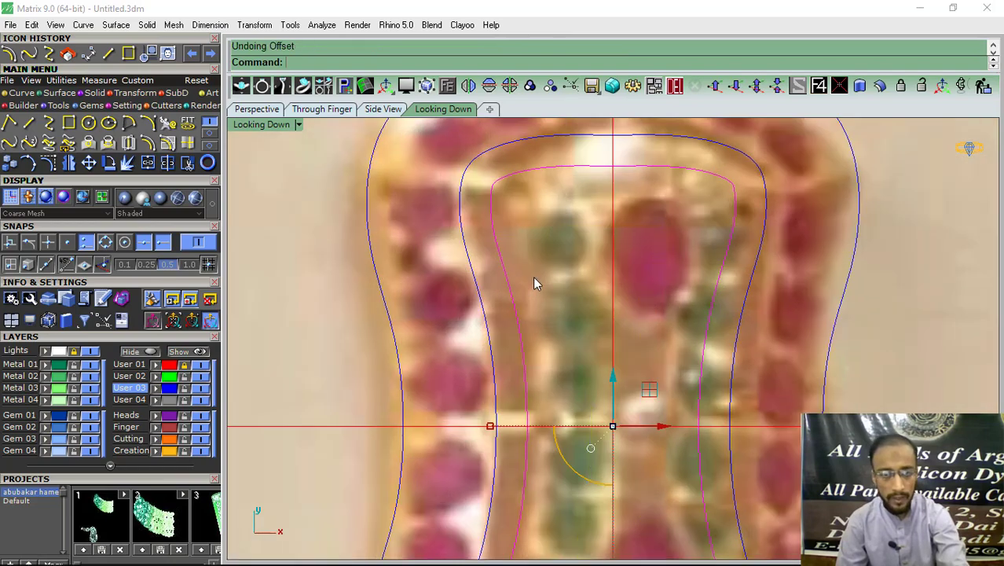
left_click(475, 315)
scroll(483, 299, "down", 2)
scroll(483, 300, "down", 1)
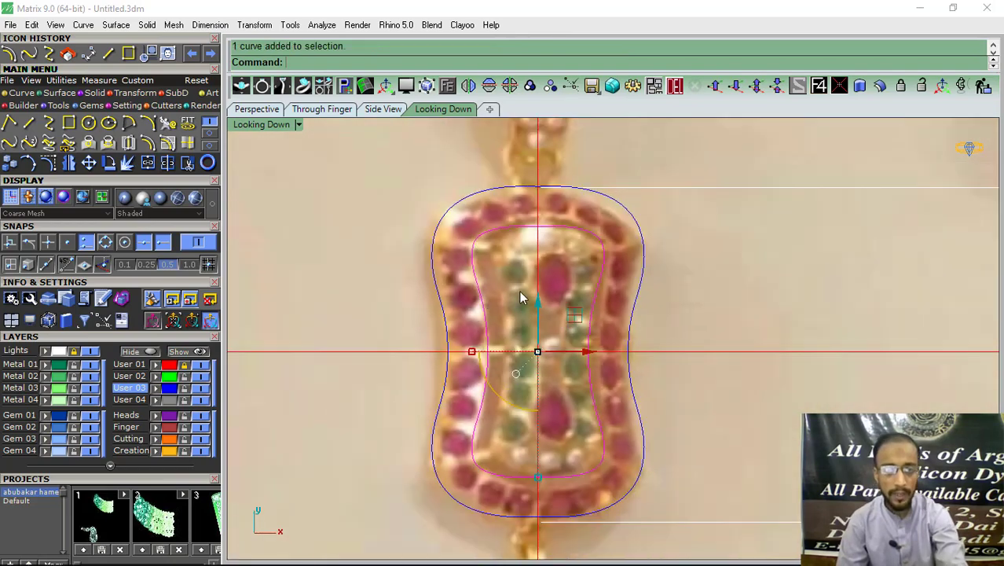
scroll(478, 279, "up", 3)
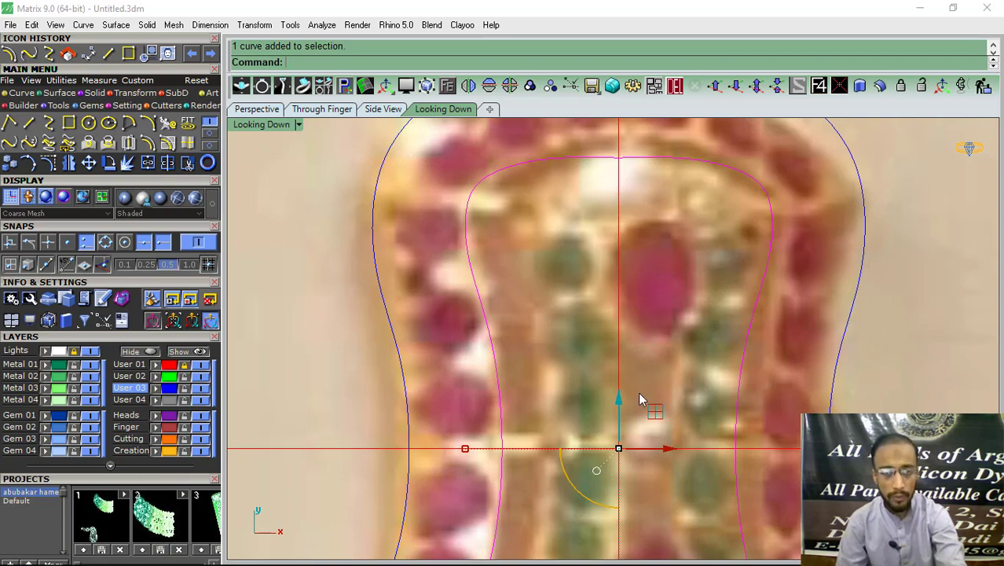
scroll(589, 321, "down", 3)
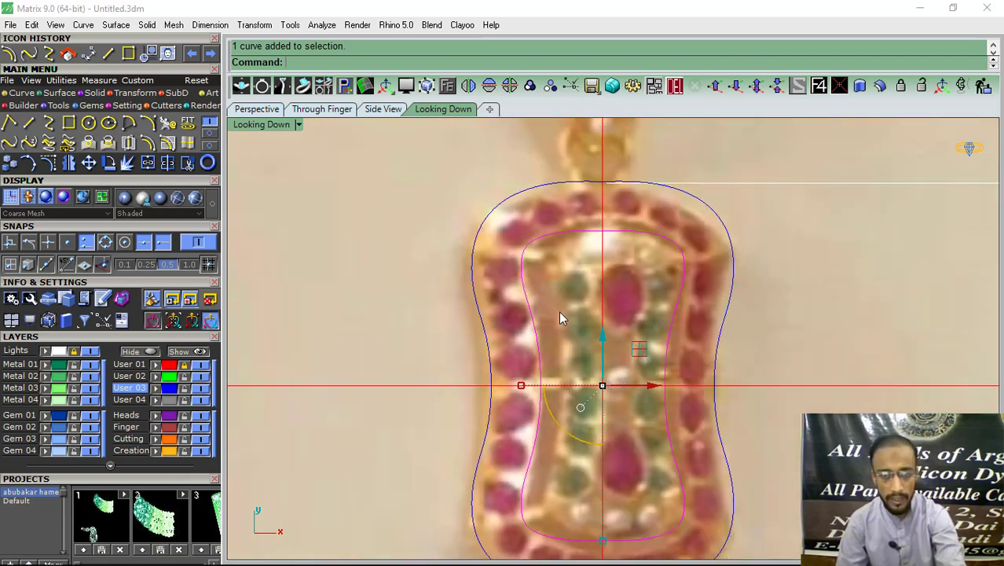
scroll(541, 305, "up", 2)
key("ctrl+z")
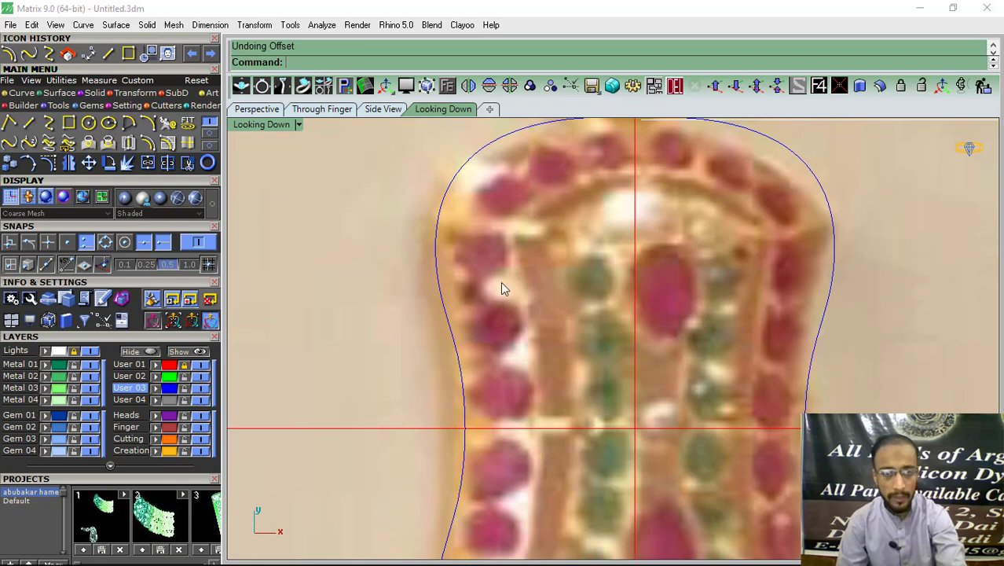
- Offset the pendant's outer outline 2 inward
left_click_drag(432, 346, 433, 347)
key("Return")
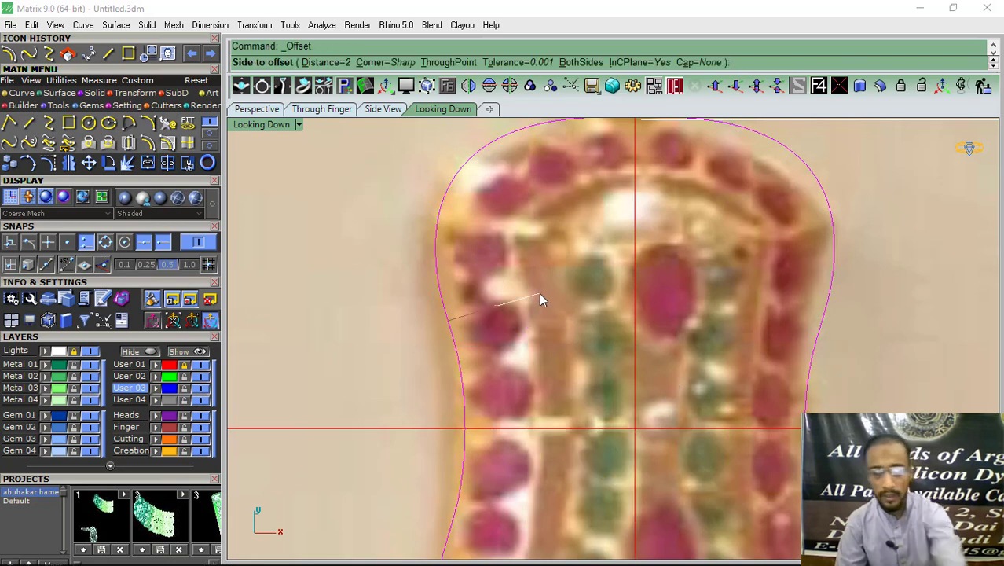
type("2")
key("Return")
left_click(525, 297)
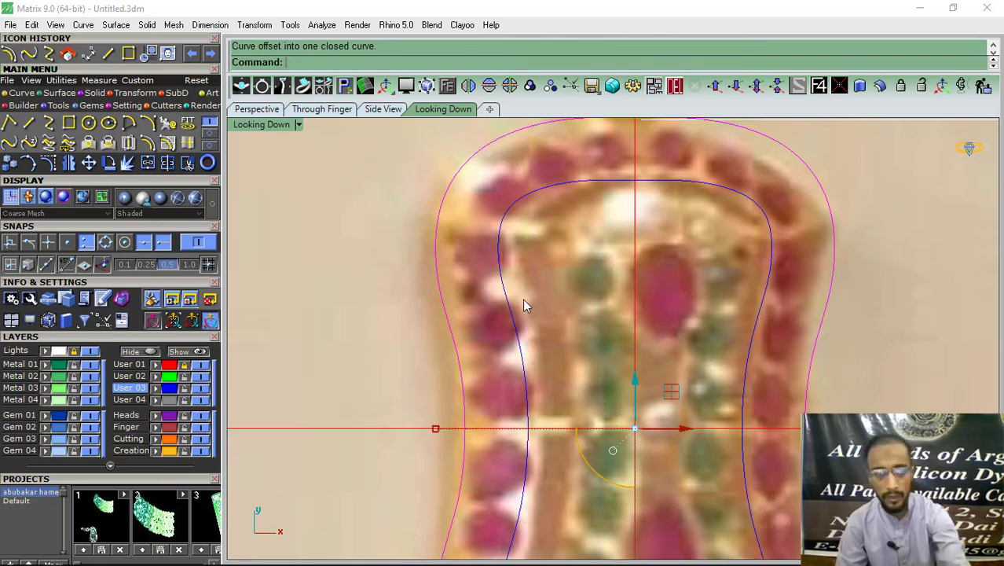
- Offset the new inner curve 0.7 inward
left_click(514, 319)
key("Return")
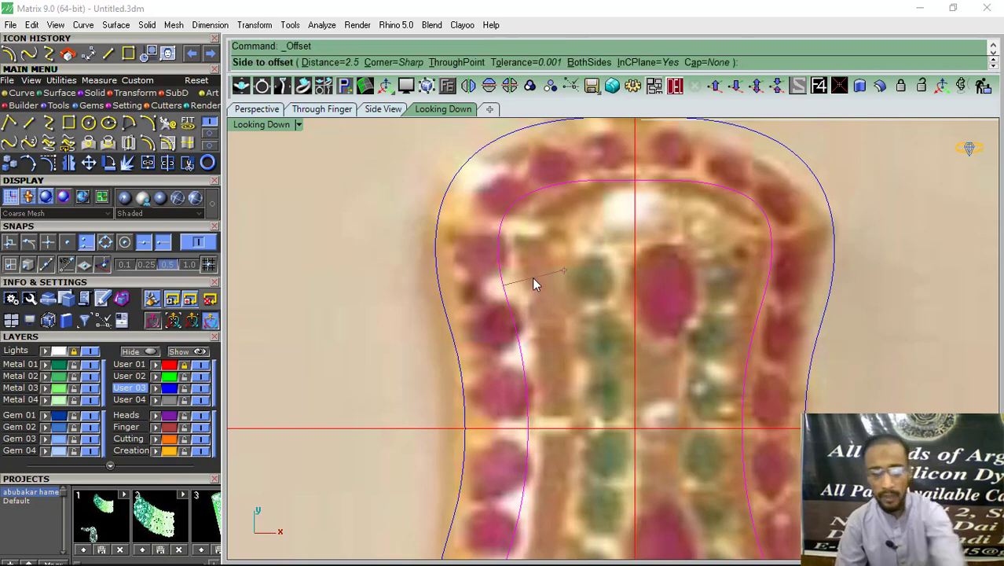
type("6.7")
key("Return")
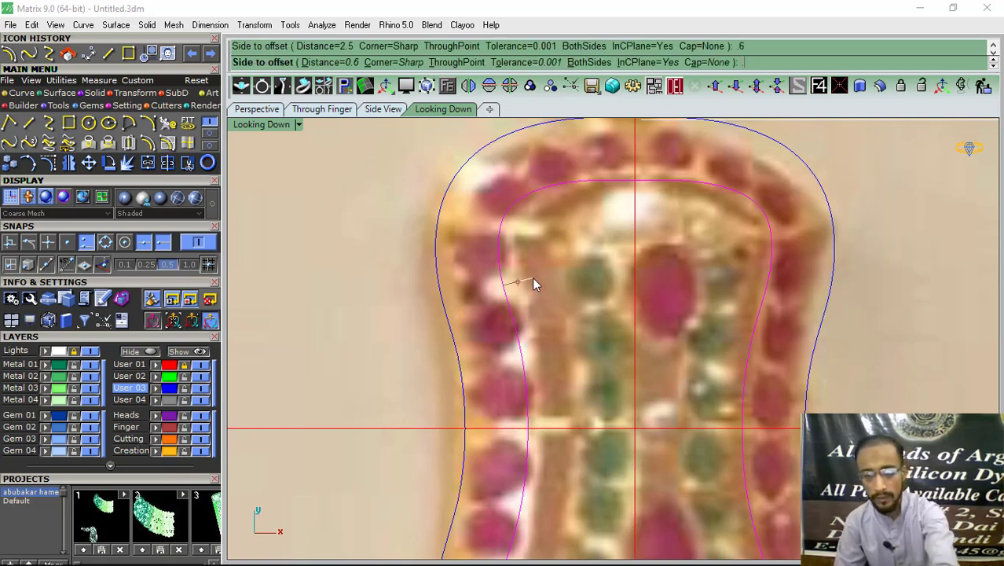
left_click(532, 277)
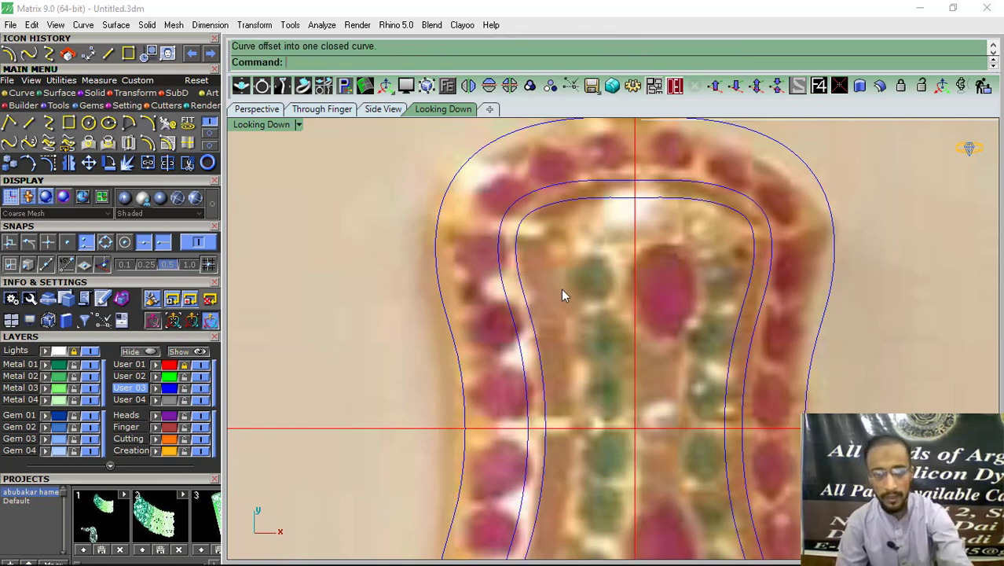
- Offset the 0.7 curve a further 2 inward to frame the centre stones
left_click(531, 324)
key("Return")
type("2")
key("Return")
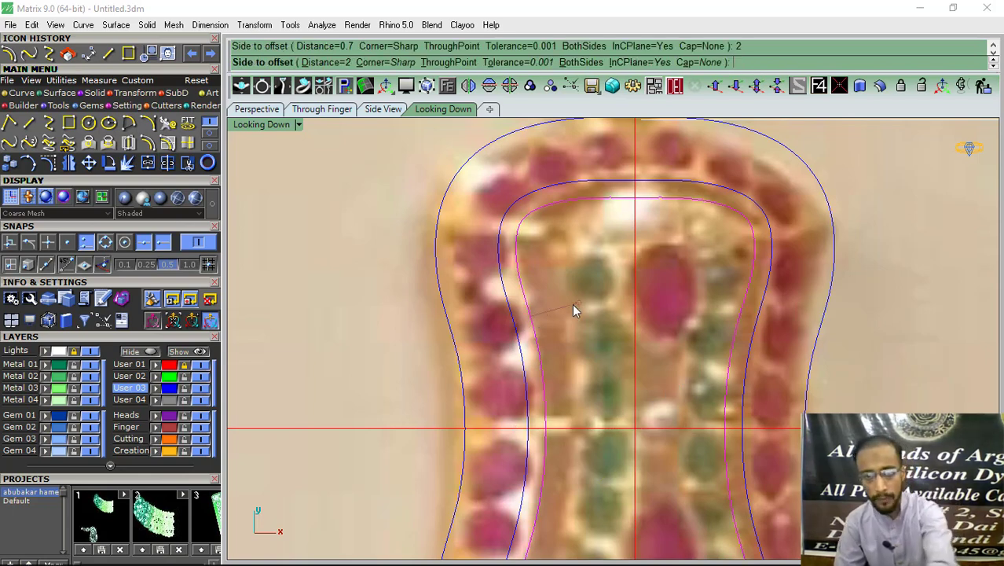
left_click(572, 305)
- Make User 04 the current layer and hide the User 03 curves
scroll(555, 254, "down", 5)
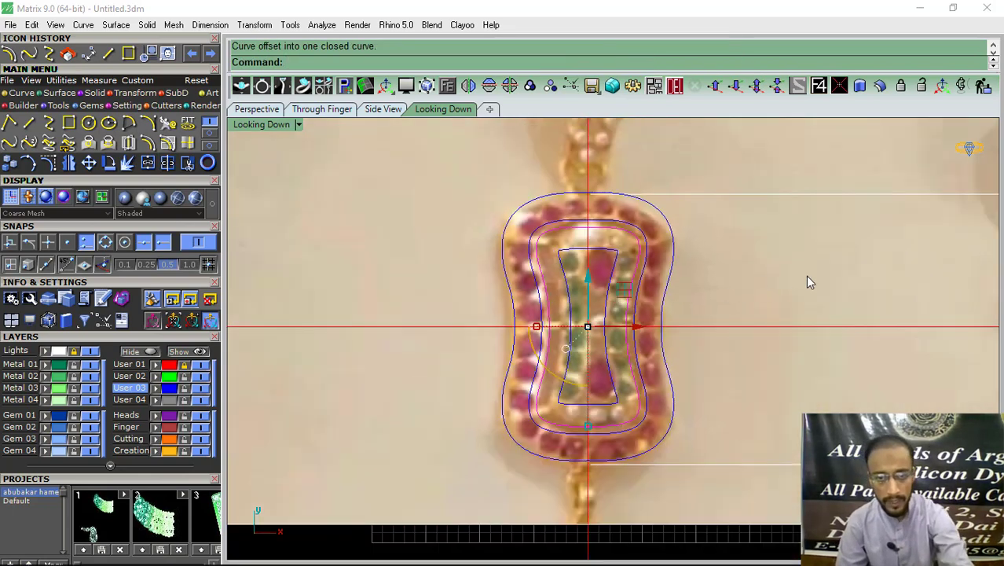
scroll(589, 383, "up", 3)
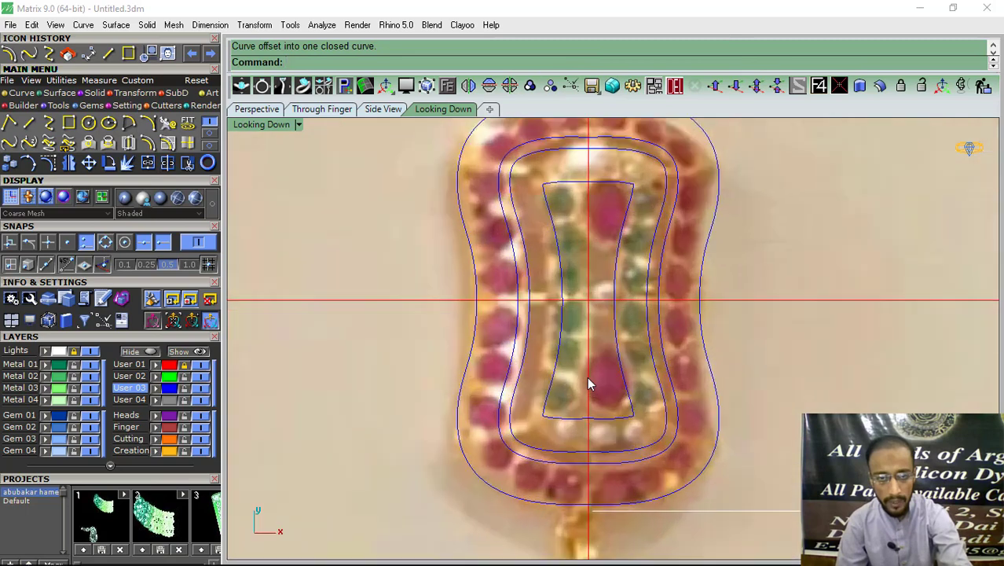
scroll(587, 376, "down", 3)
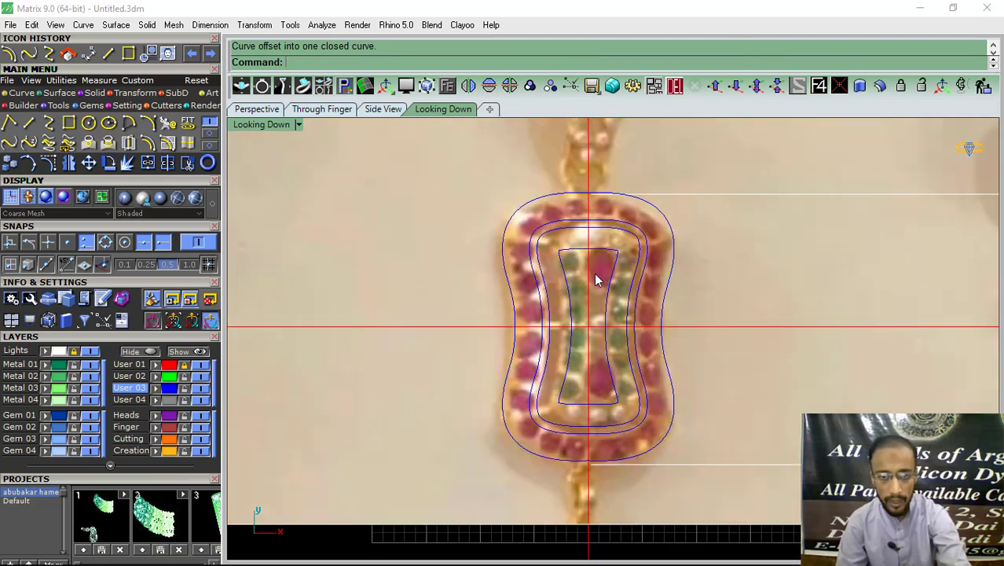
left_click(145, 400)
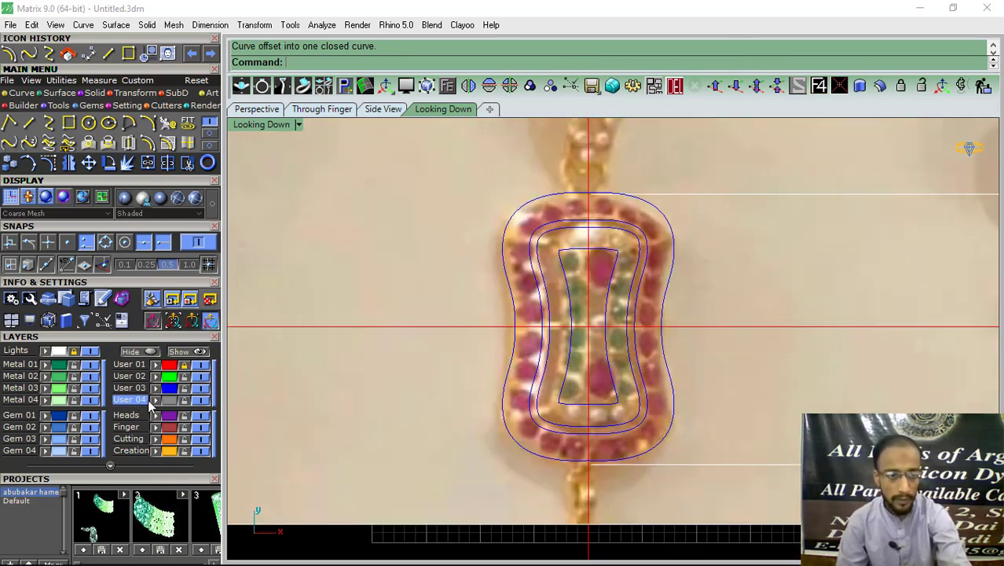
left_click(200, 388)
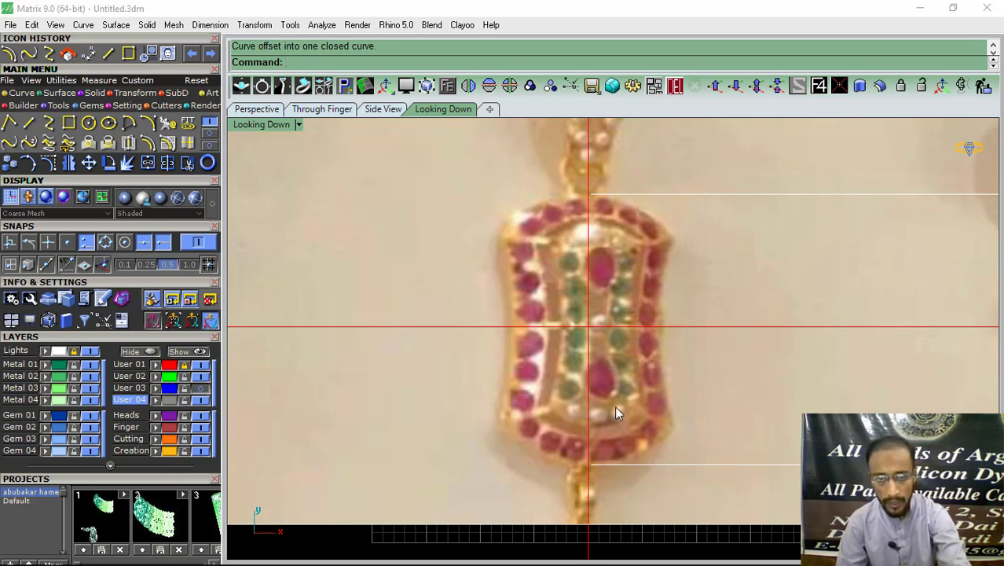
- Zoom the top view to frame the reference pendant and its 25.06 height dimension
scroll(614, 403, "down", 2)
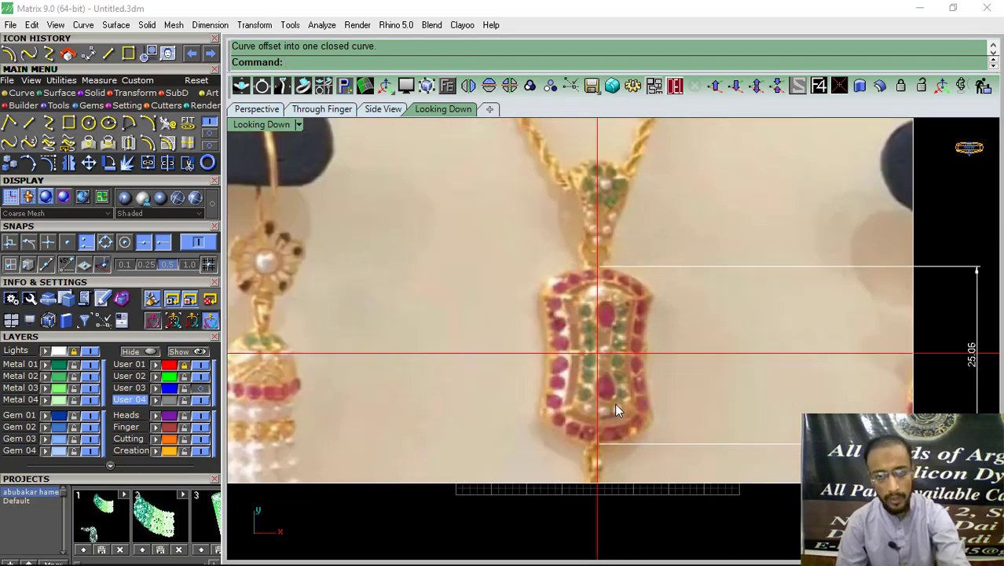
scroll(614, 403, "down", 2)
scroll(614, 403, "down", 2)
scroll(546, 284, "up", 2)
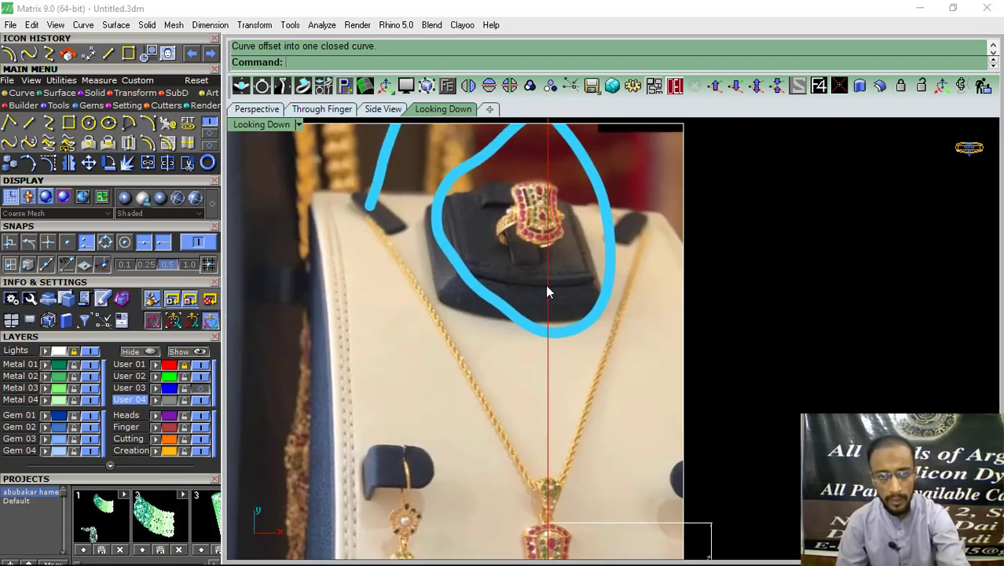
scroll(541, 198, "up", 2)
scroll(546, 176, "up", 2)
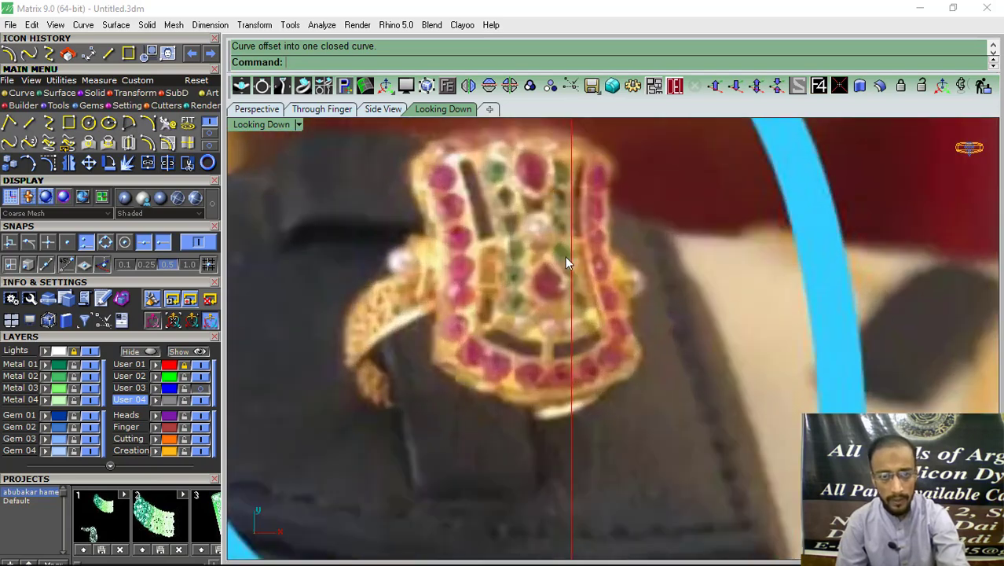
scroll(565, 255, "down", 5)
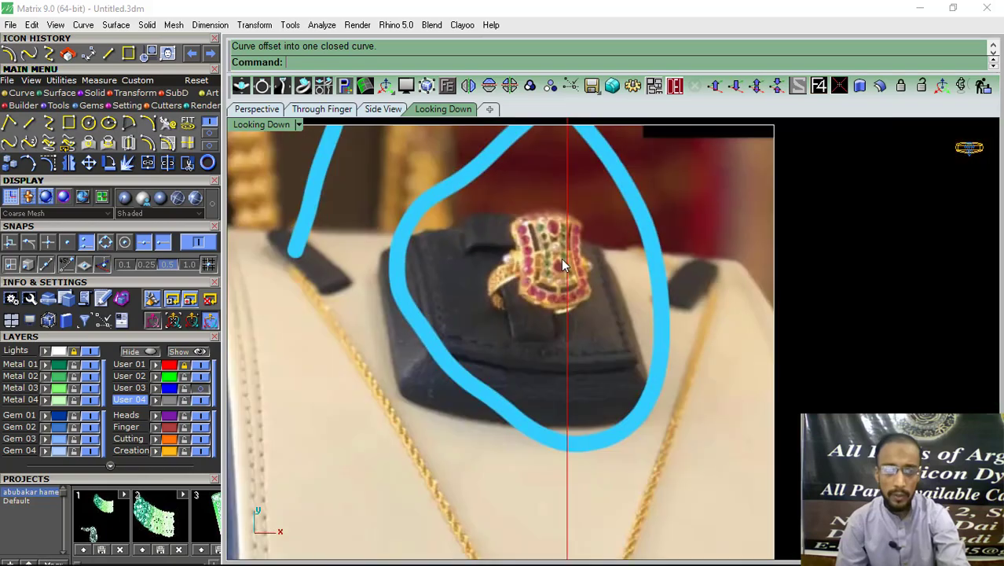
scroll(559, 394, "up", 5)
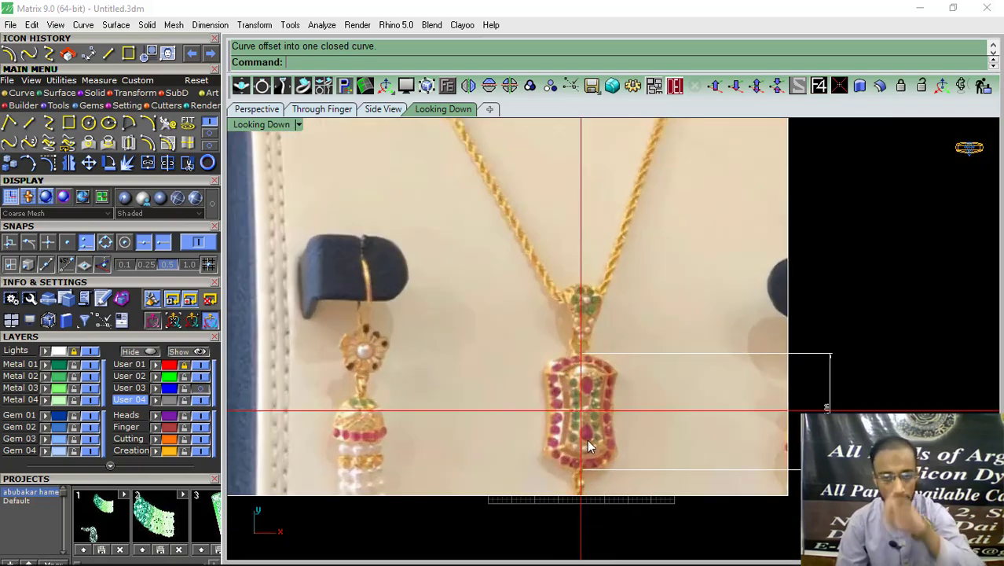
scroll(586, 439, "up", 4)
scroll(563, 350, "down", 3)
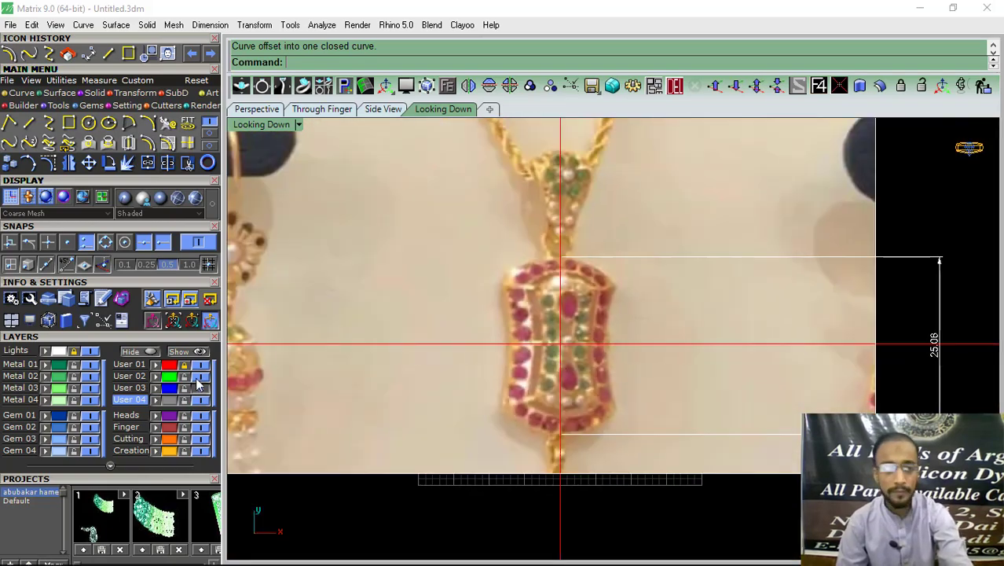
- Show the nested offset outlines and load a Pear gem from the Gem Loader
left_click(204, 398)
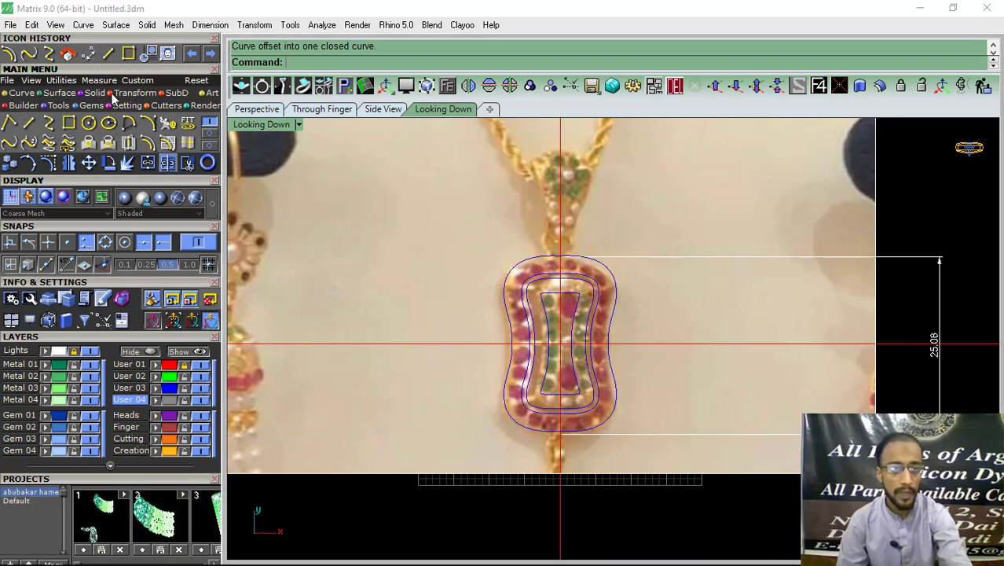
left_click(91, 105)
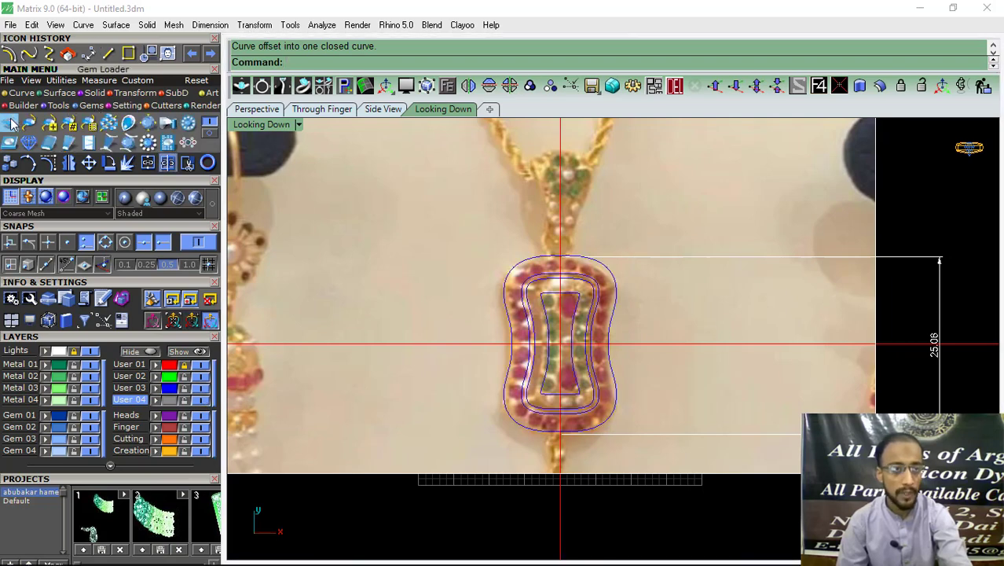
left_click(92, 338)
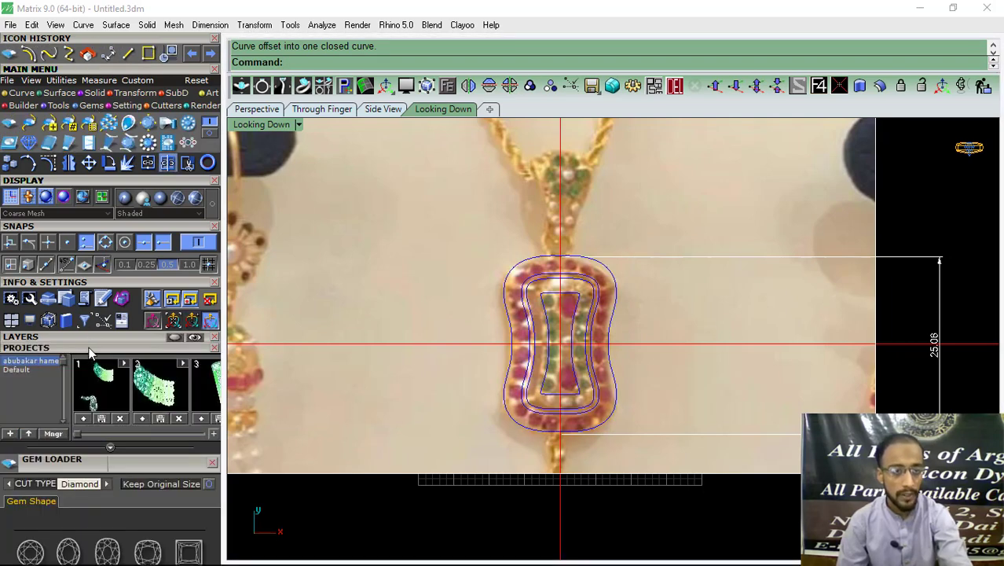
left_click(91, 350)
scroll(91, 354, "down", 1)
left_click(29, 348)
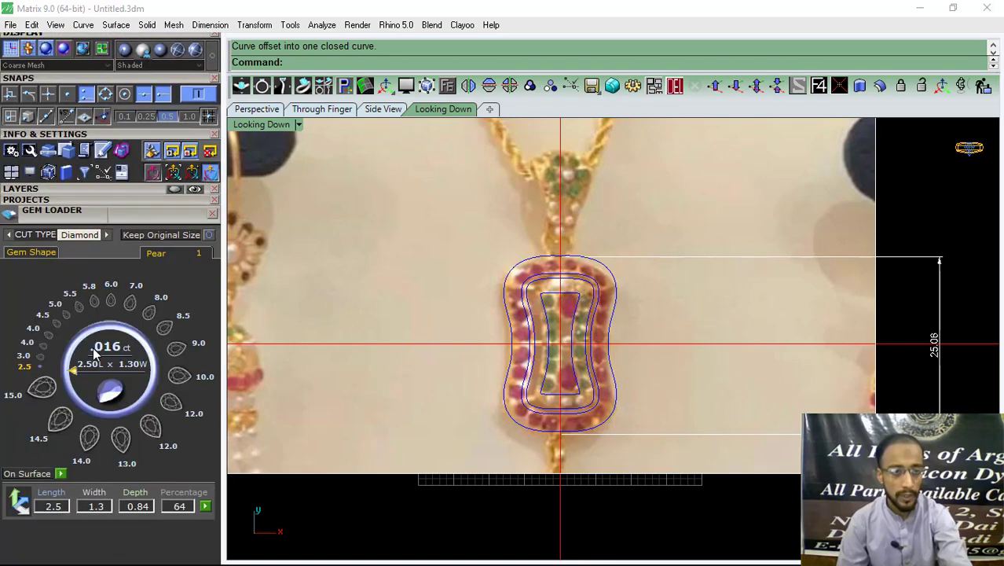
- Turn the pear gem half a turn and size it to 7.00 x 5.00 low in the opening
scroll(482, 325, "up", 6)
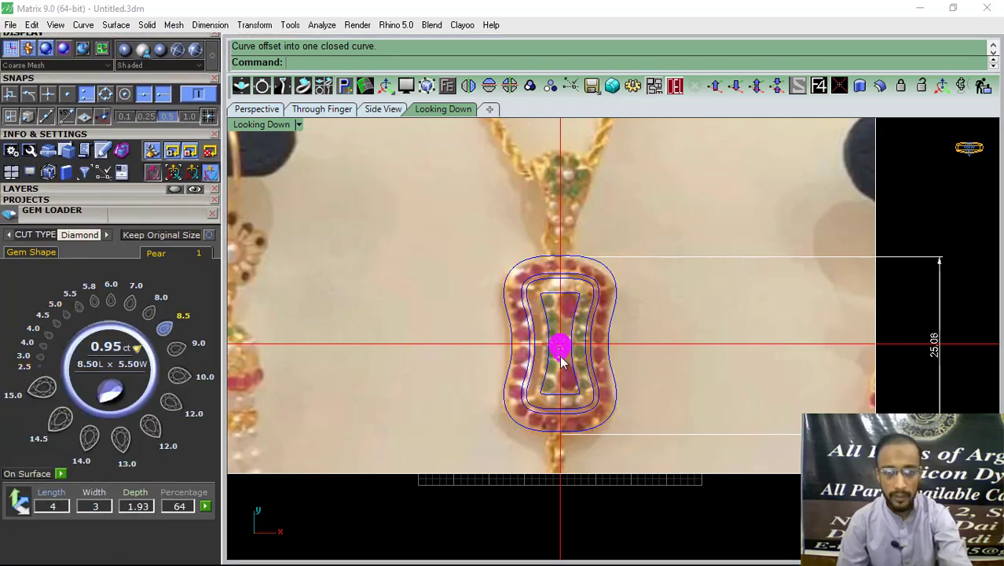
scroll(510, 353, "up", 3)
mouse_move(544, 390)
left_mouse_down()
mouse_move(576, 376)
mouse_move(560, 461)
left_mouse_up()
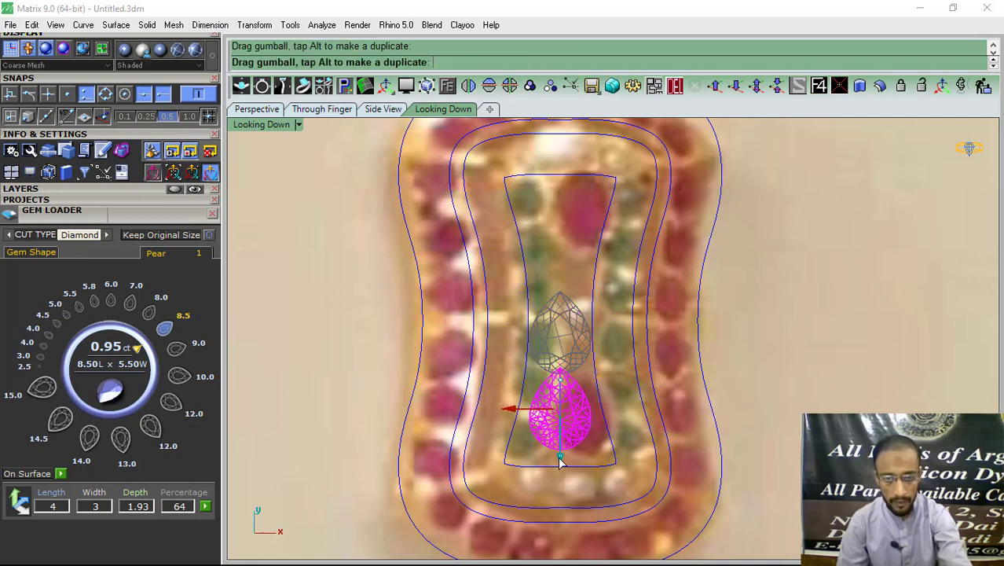
left_click(67, 315)
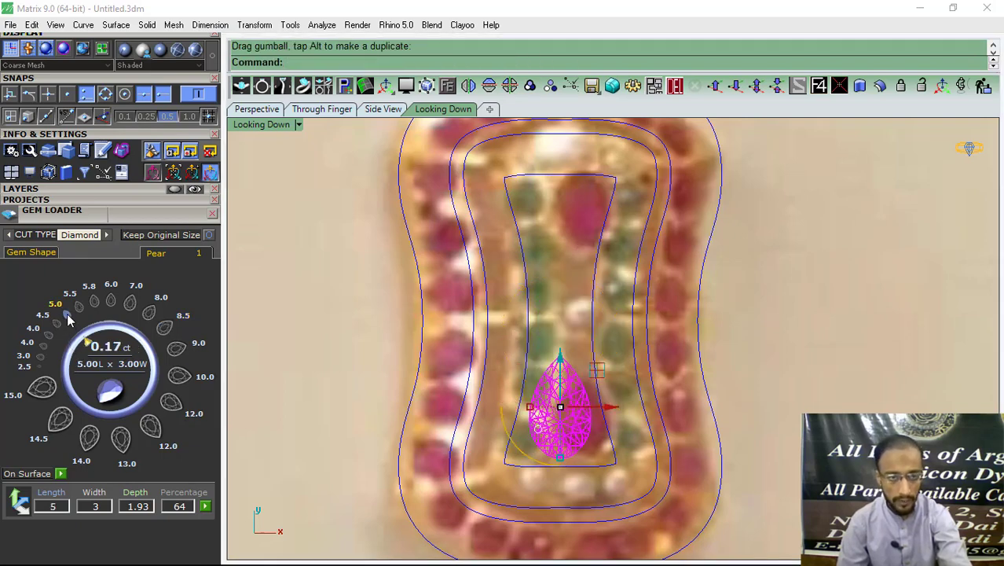
left_click(80, 305)
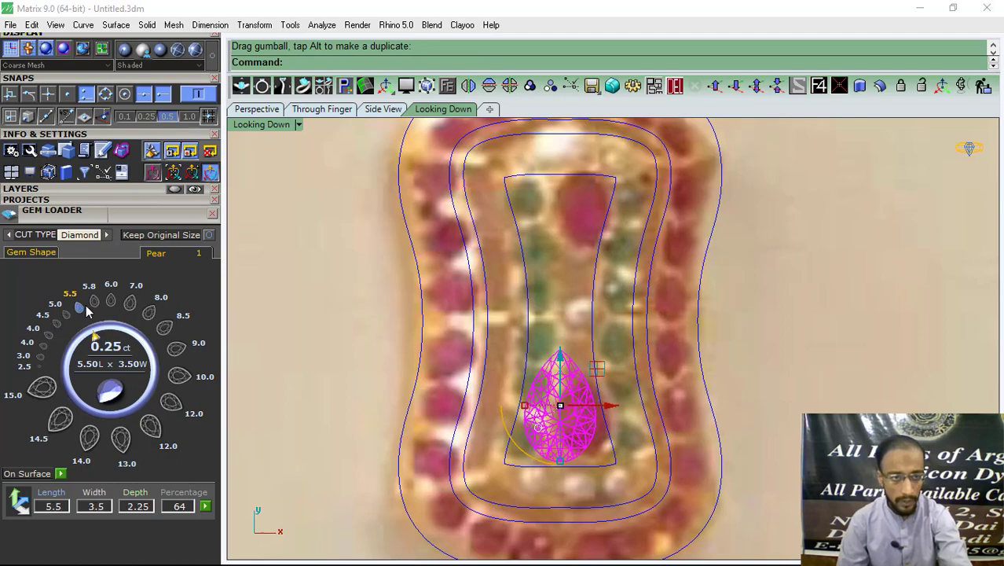
left_click(94, 301)
left_click(112, 303)
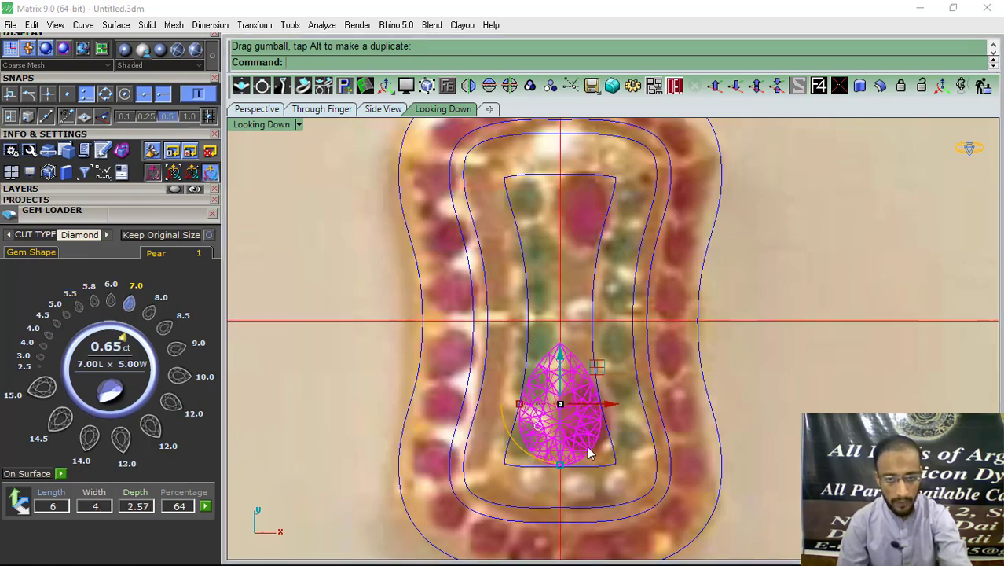
scroll(558, 399, "up", 1)
scroll(545, 402, "down", 3)
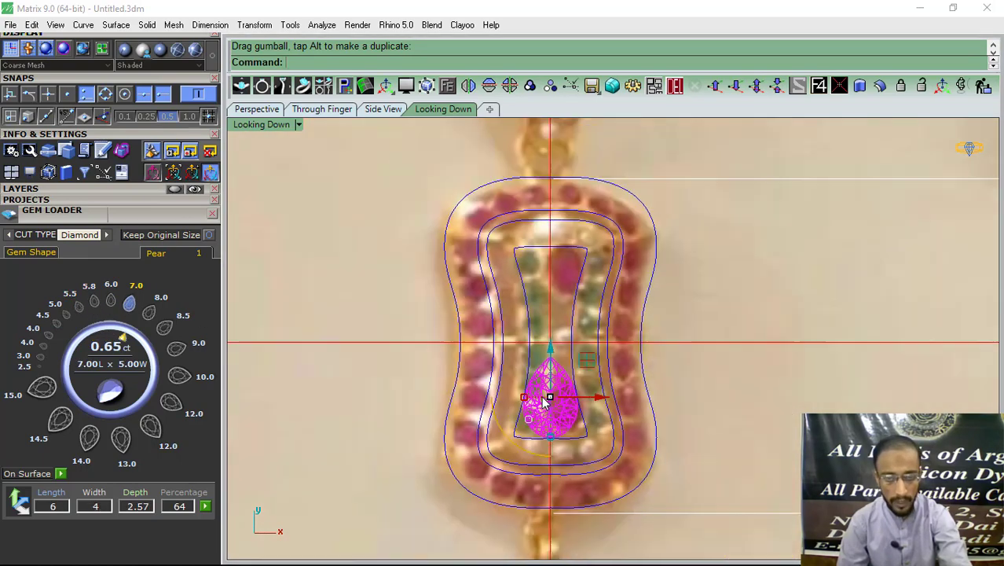
left_click(447, 85)
- Delete the pear gem, keeping its pear outline curve
left_click(471, 264)
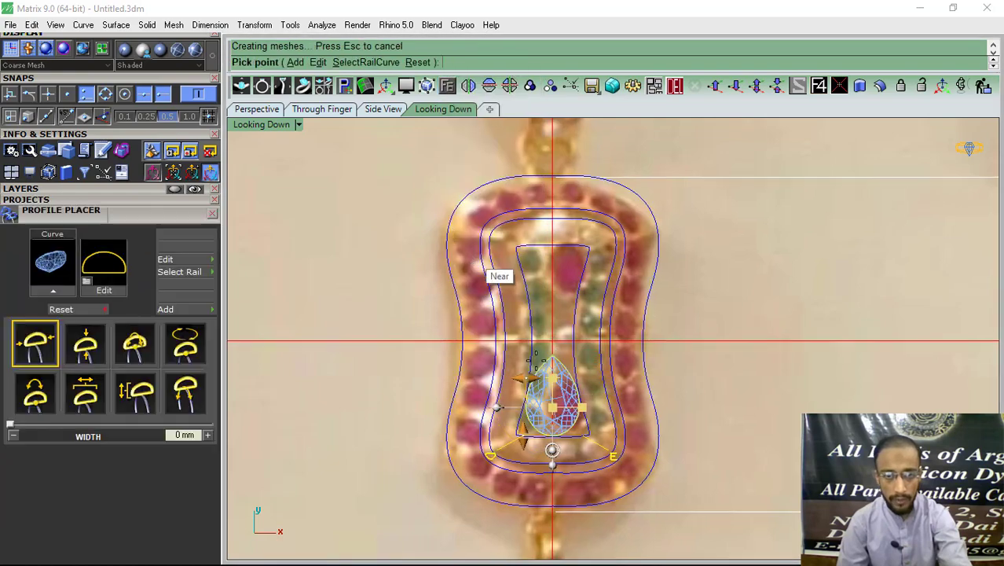
key("Return")
left_click(564, 415)
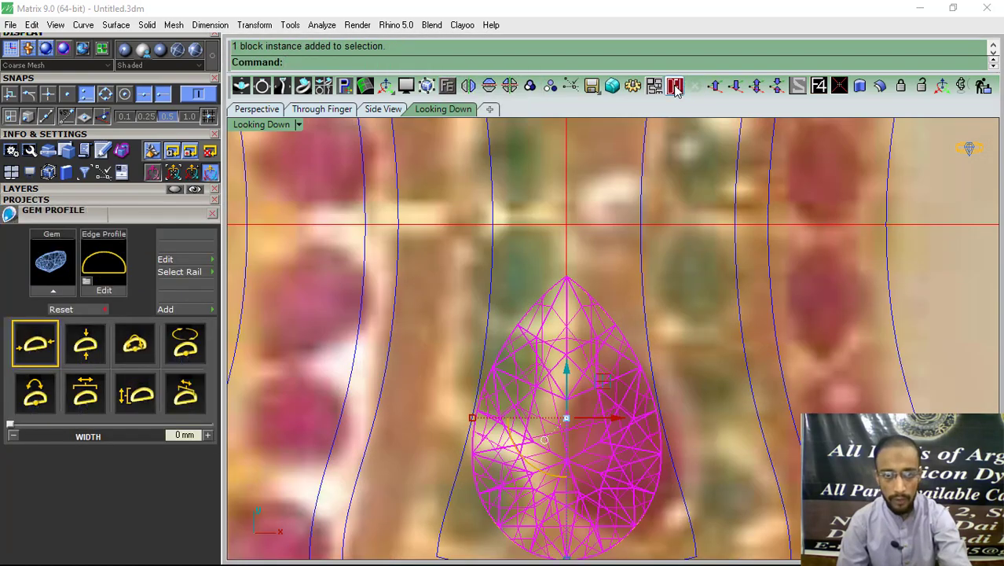
key("Delete")
left_click(571, 283)
left_click(213, 214)
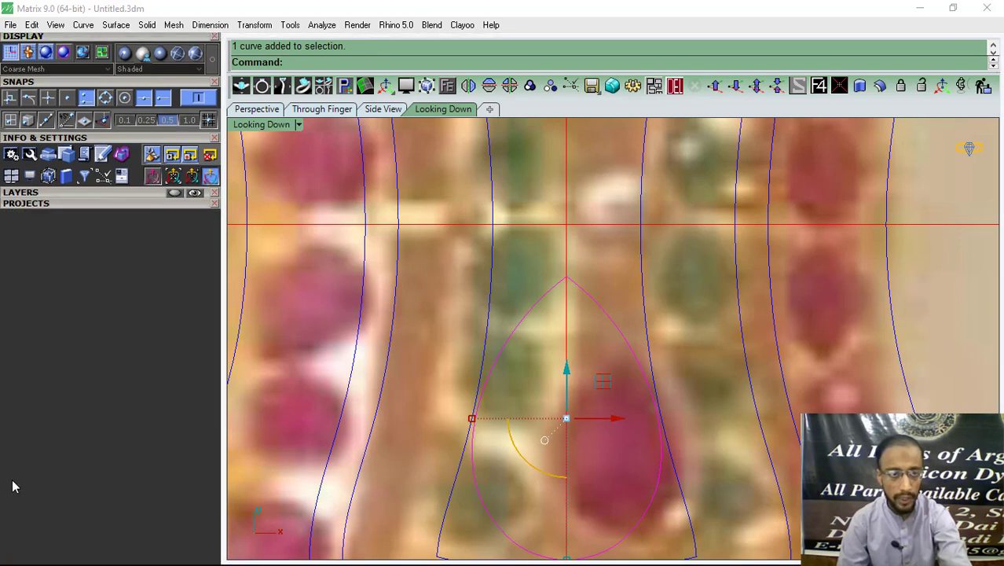
- Offset the pear outline 0.3 inward
left_click(34, 152)
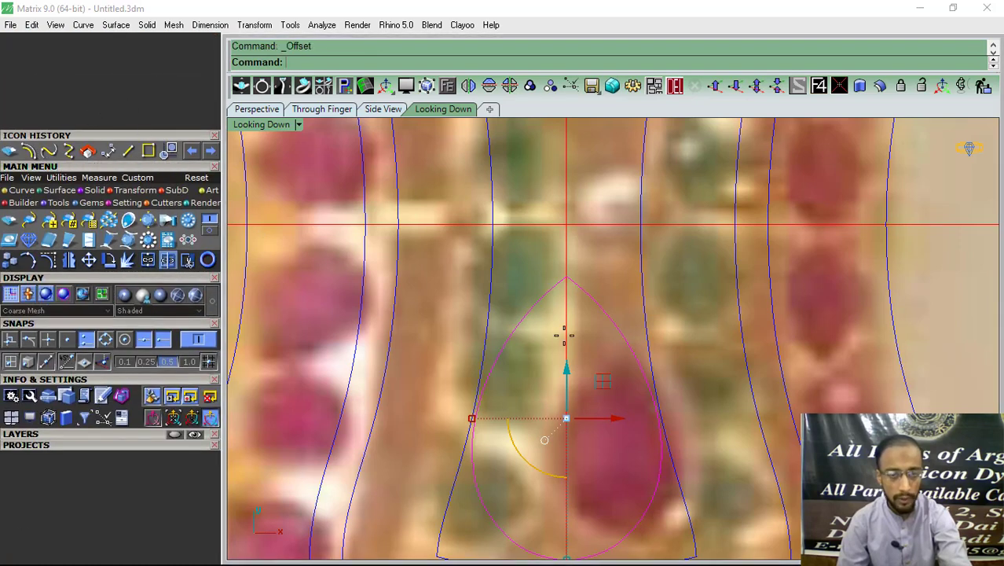
scroll(546, 323, "up", 3)
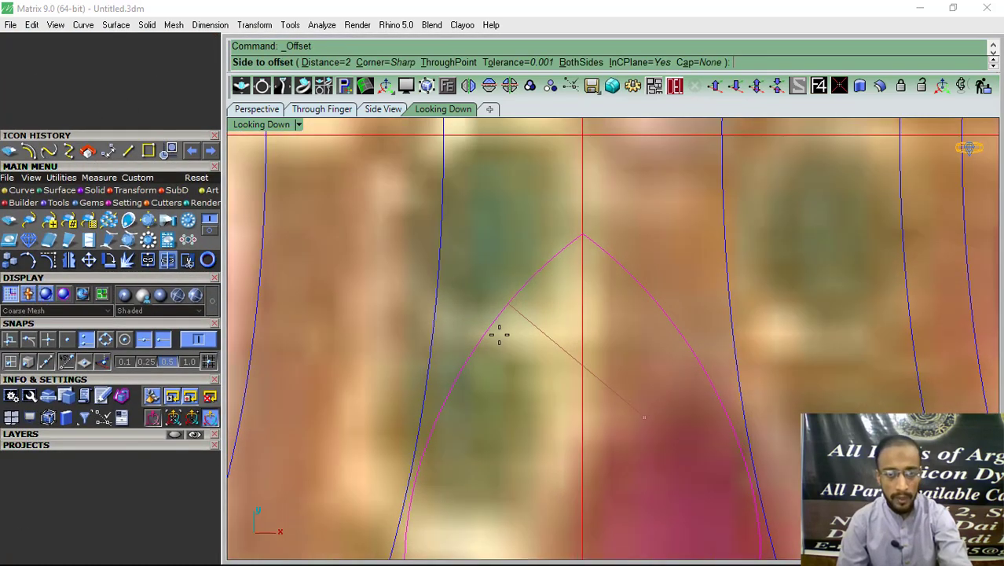
type(".3")
key("Return")
left_click(511, 382)
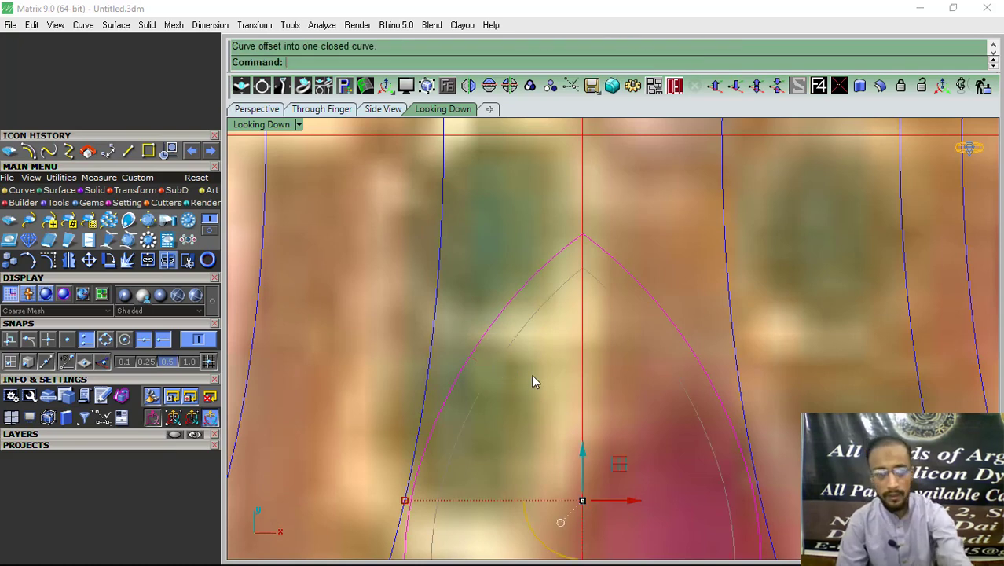
key("Return")
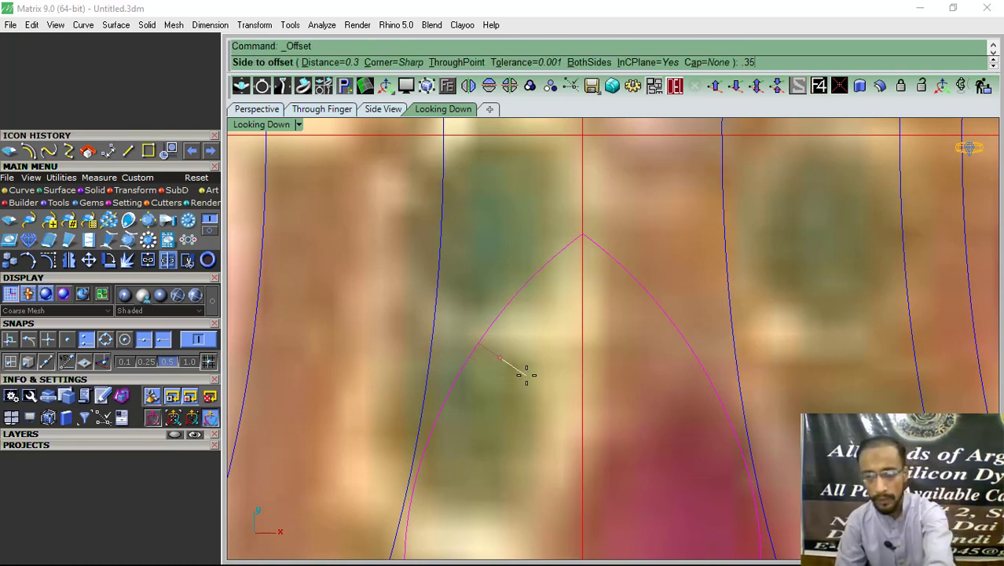
left_click(520, 370)
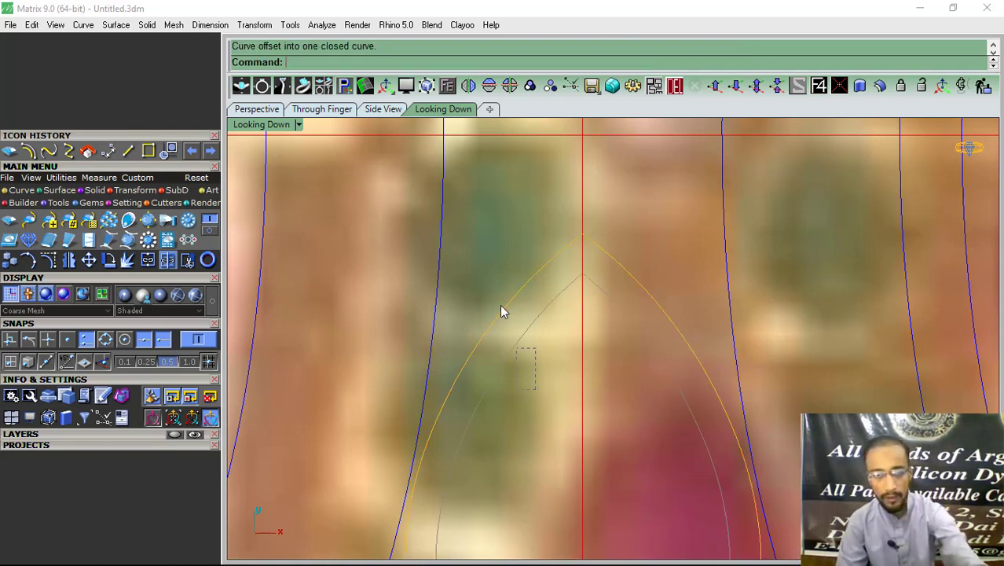
- Patch the pear curves and trim out the inside to leave a flat band
left_click(59, 190)
left_click(8, 220)
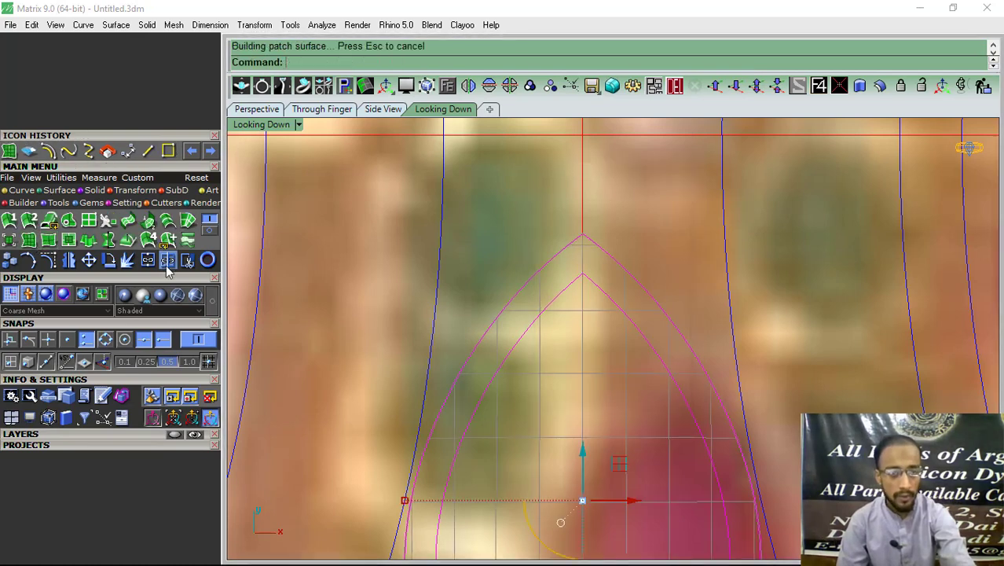
left_click(124, 294)
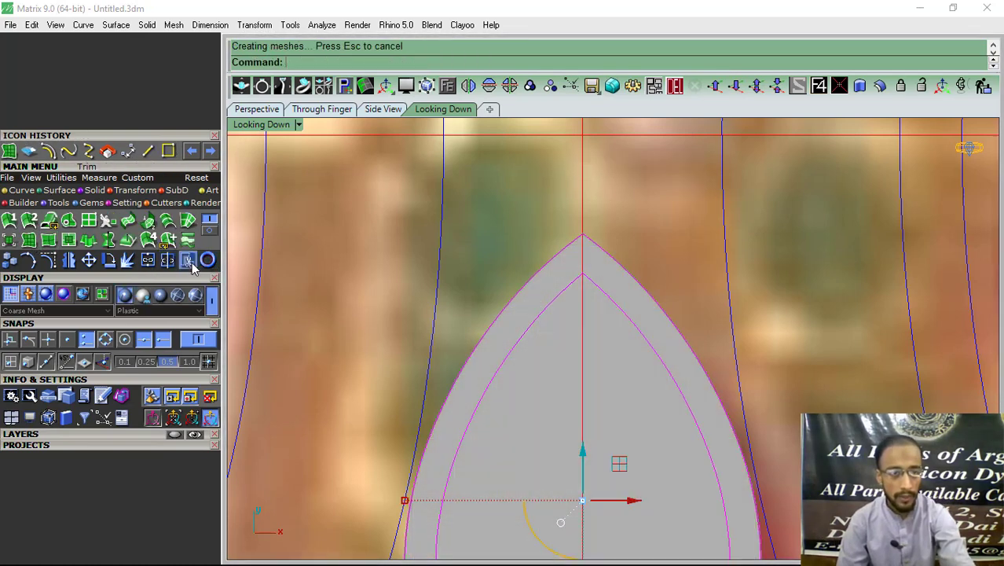
left_click(187, 260)
key("Return")
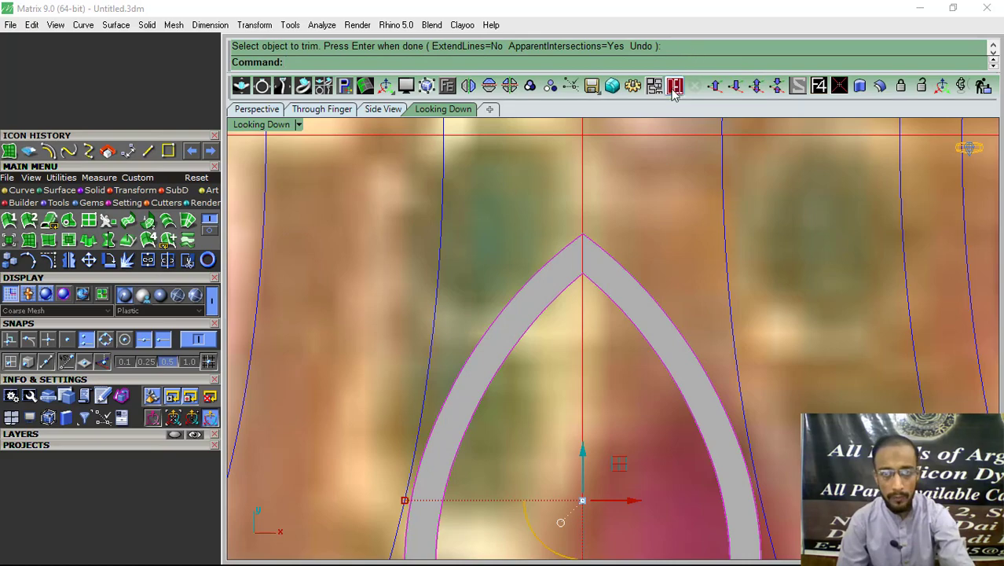
left_click(659, 86)
- Thicken the pear band 0.4 upward into a solid and apply Plastic shading
left_click(258, 109)
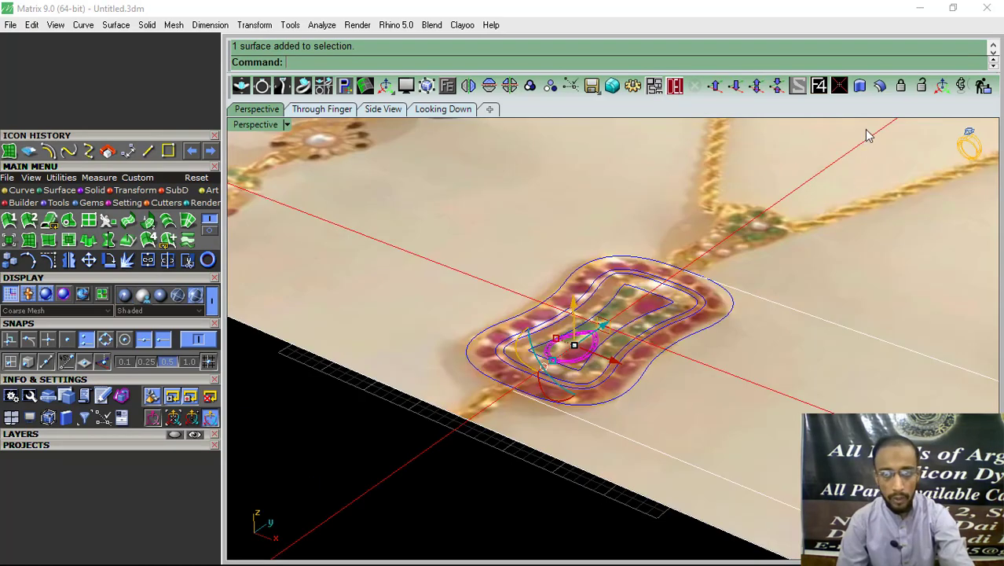
left_click(879, 87)
left_click(91, 434)
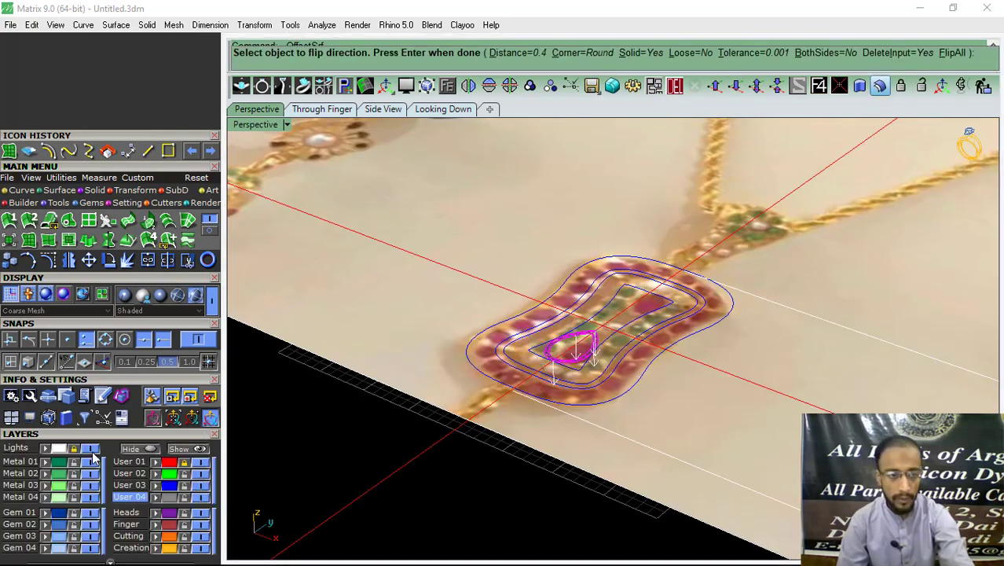
scroll(507, 363, "up", 3)
left_click(506, 363)
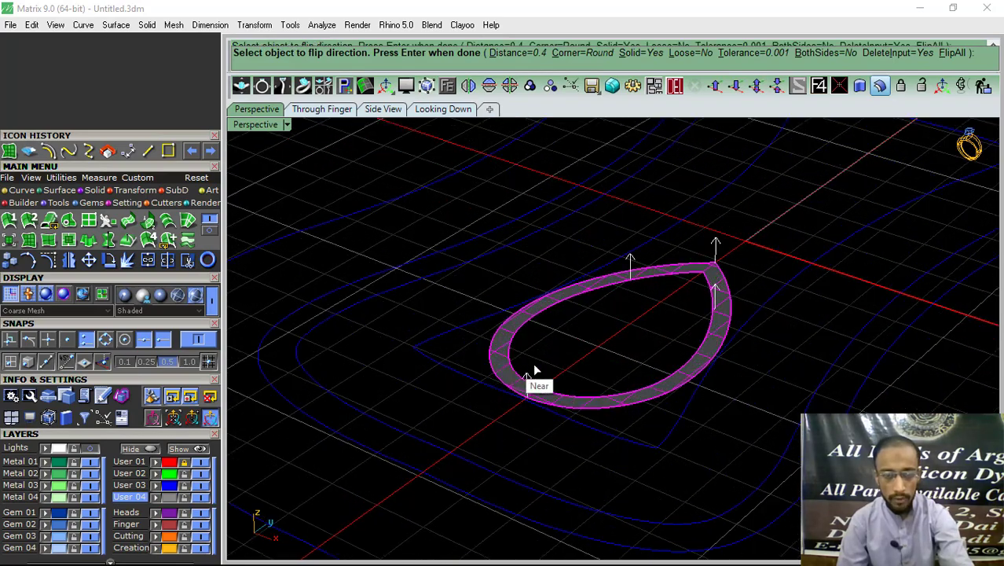
scroll(532, 362, "down", 3)
right_click_drag(595, 346, 561, 315)
scroll(561, 314, "up", 2)
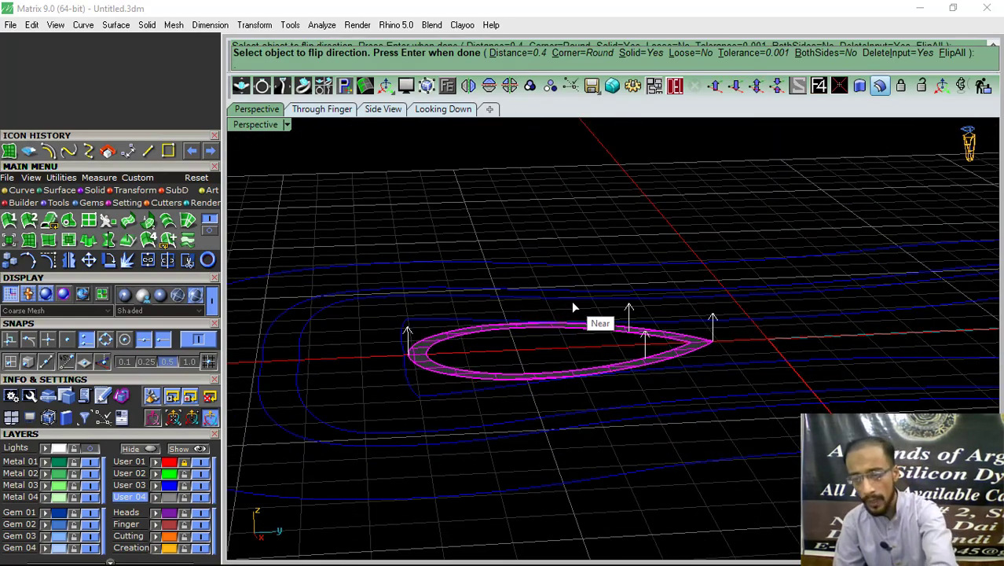
key("Return")
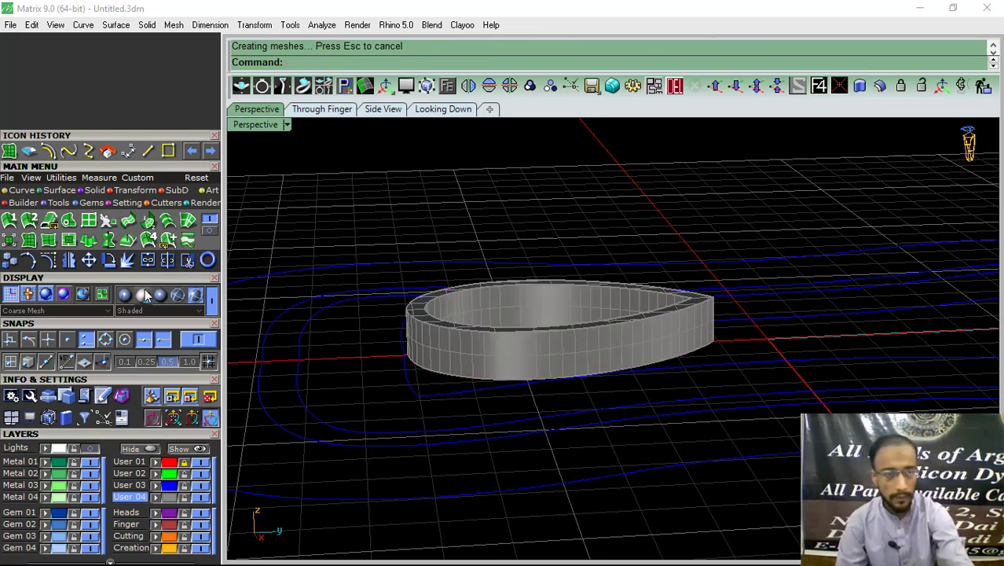
left_click(143, 295)
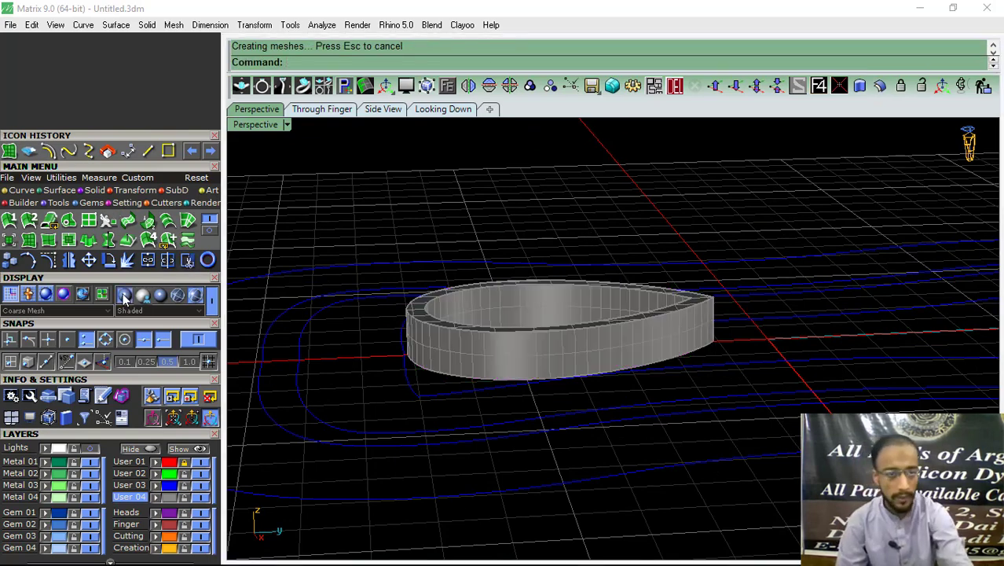
left_click(147, 26)
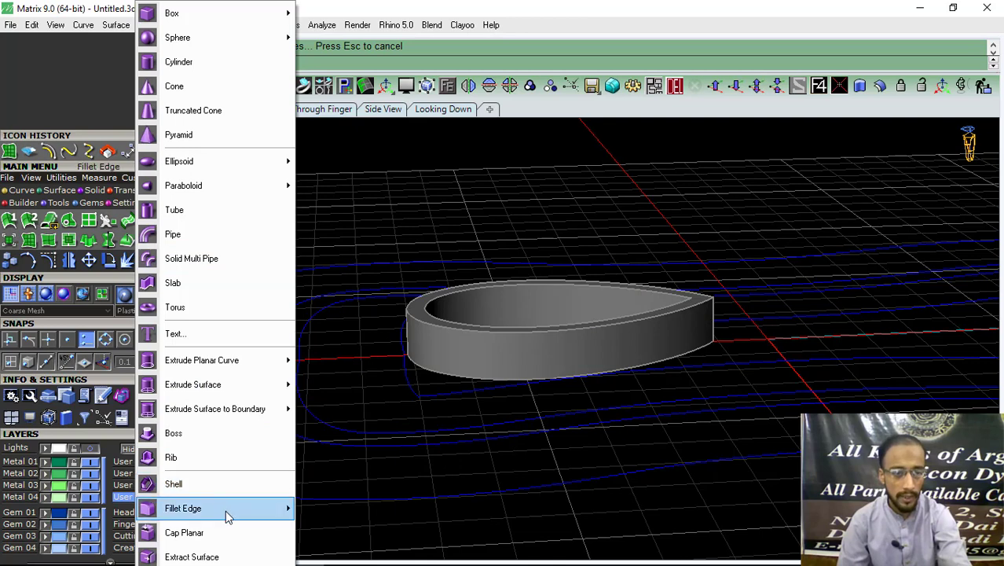
mouse_move(212, 508)
left_click(324, 525)
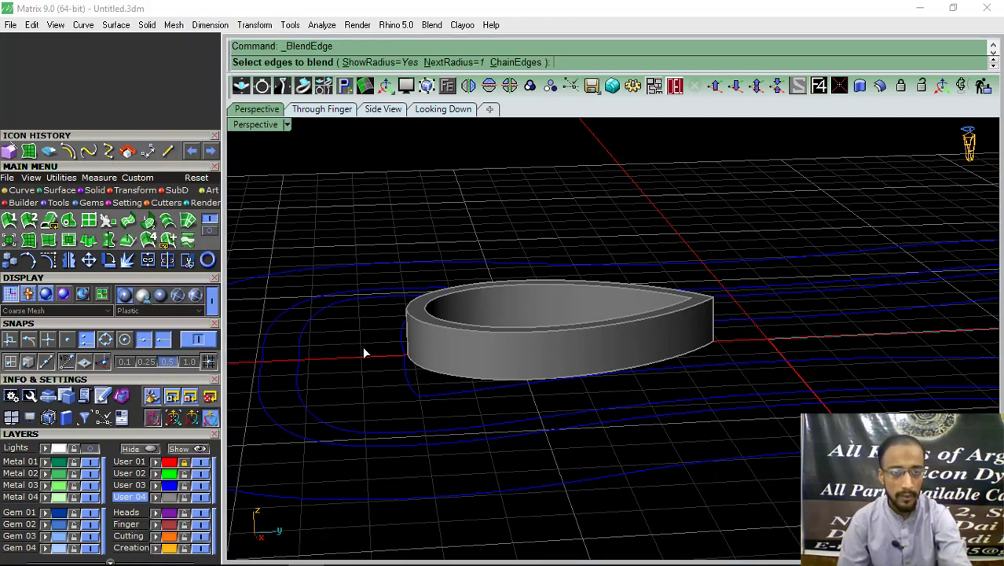
left_click(149, 26)
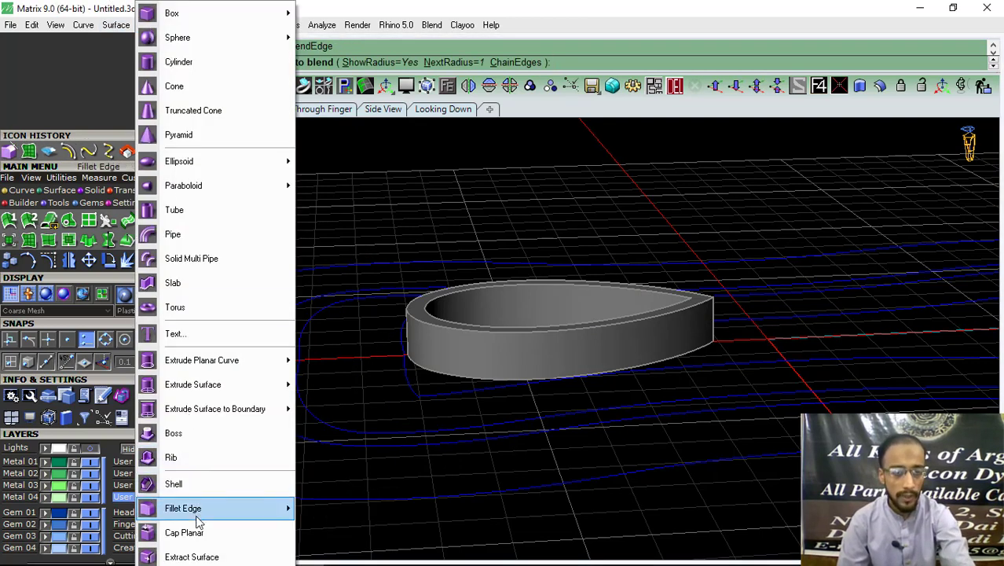
mouse_move(183, 508)
left_click(336, 507)
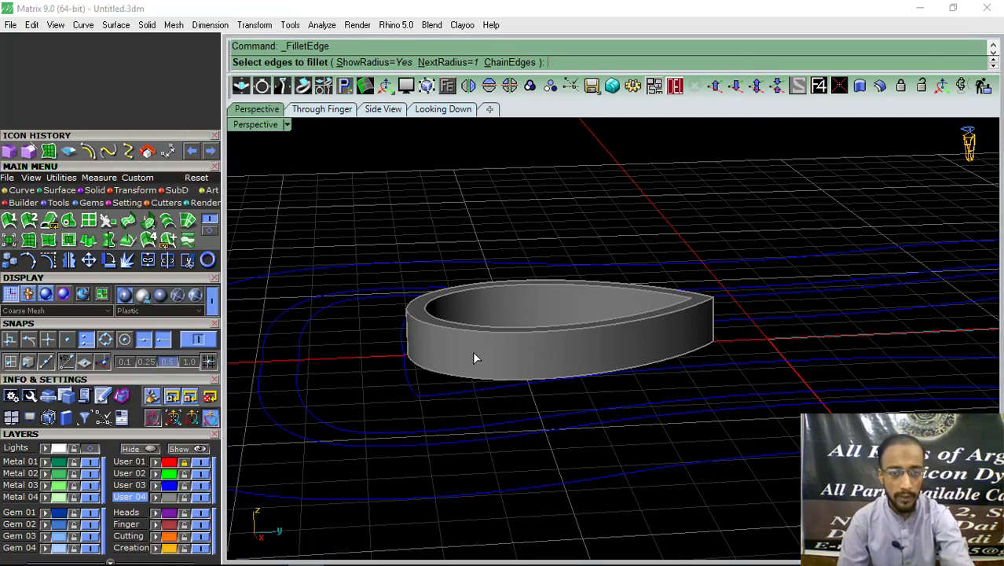
left_click(440, 329)
scroll(414, 303, "up", 3)
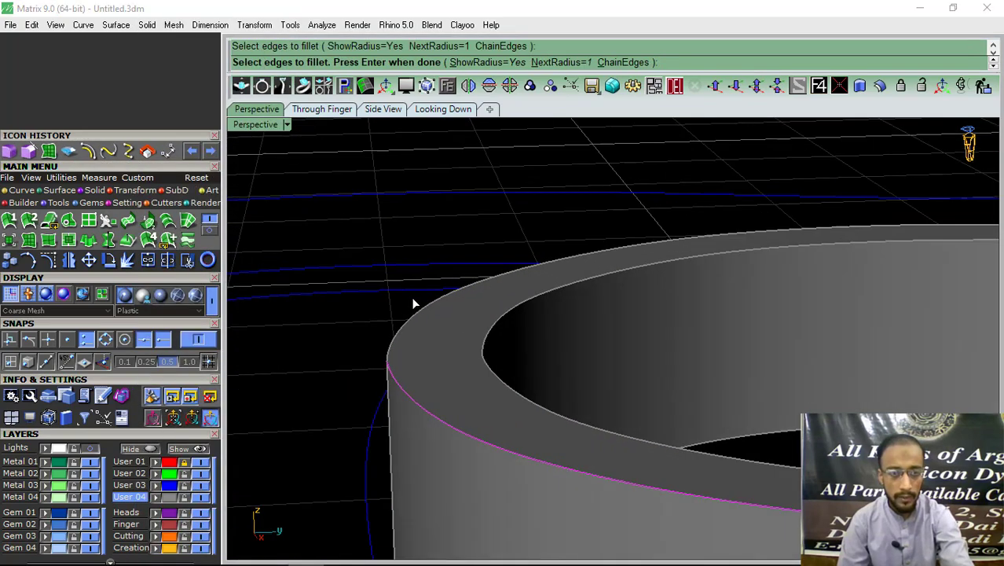
left_click(395, 336)
scroll(369, 307, "down", 3)
scroll(511, 298, "down", 3)
key("Return")
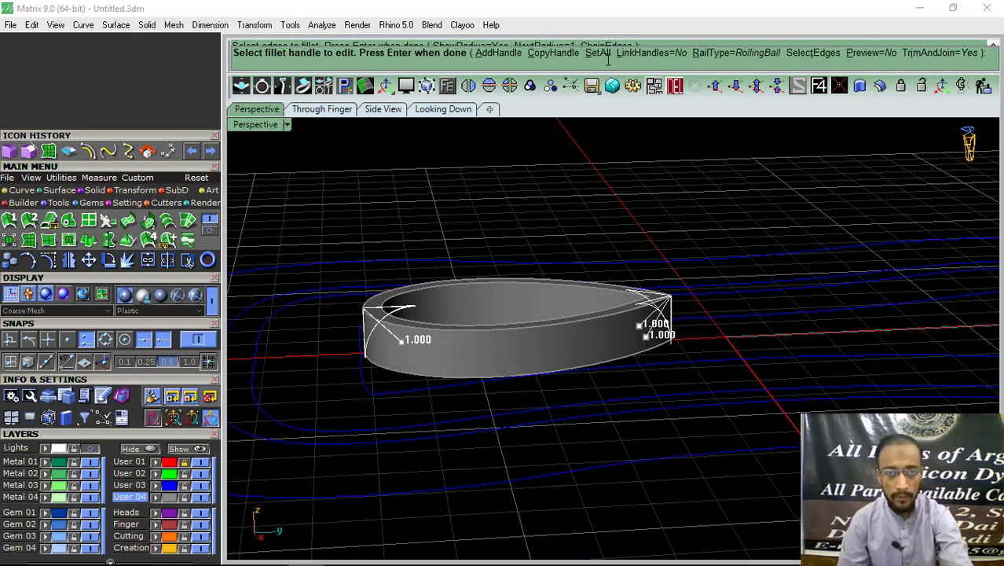
left_click(597, 61)
type("0.15")
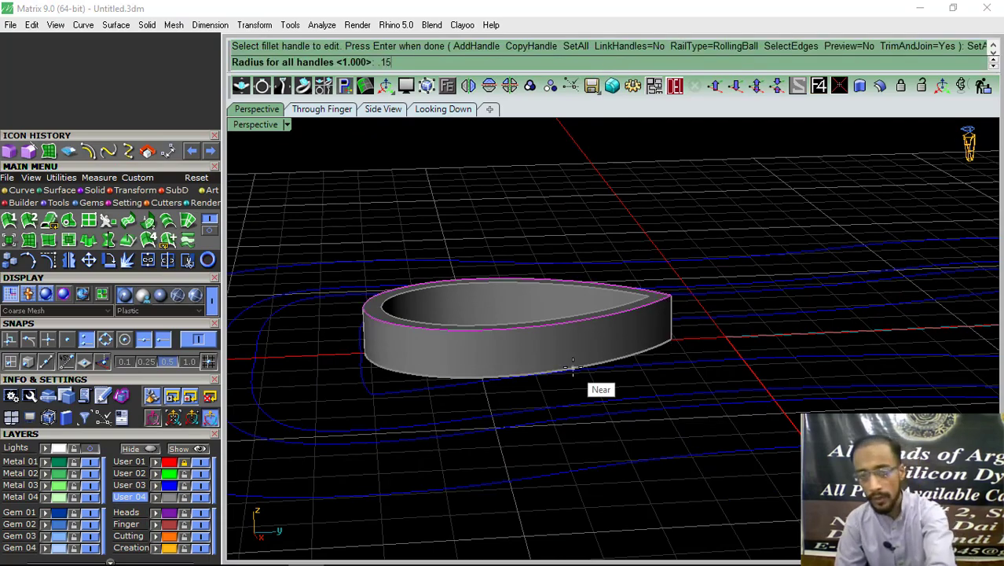
key("Return")
key("Return")
mouse_move(439, 345)
right_mouse_down()
mouse_move(666, 396)
mouse_move(623, 397)
mouse_move(667, 415)
mouse_move(613, 424)
mouse_move(686, 314)
mouse_move(560, 321)
right_mouse_up()
key("ctrl+z")
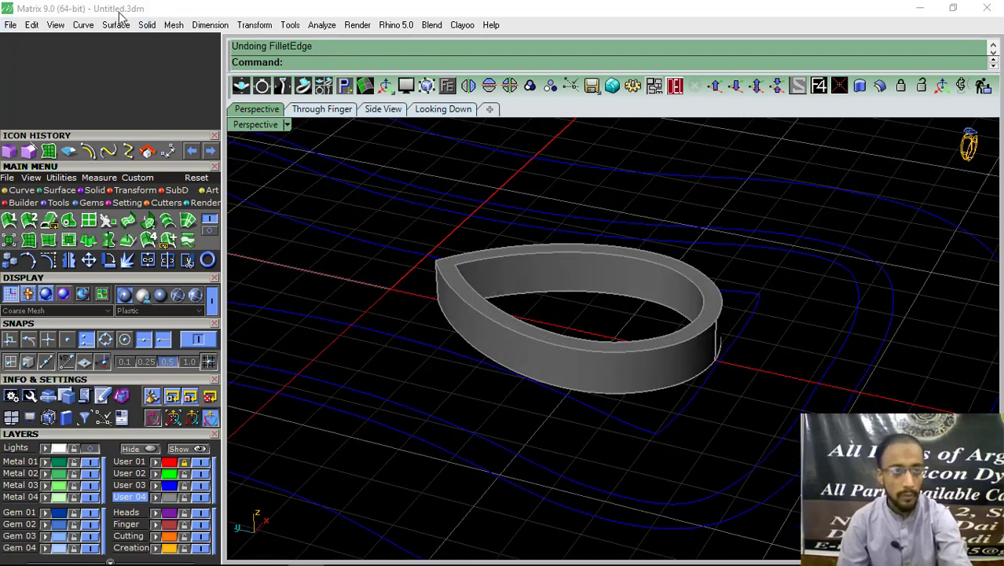
- Chamfer the pear bezel's top outer edges by 0.15 using SetAll
left_click(148, 25)
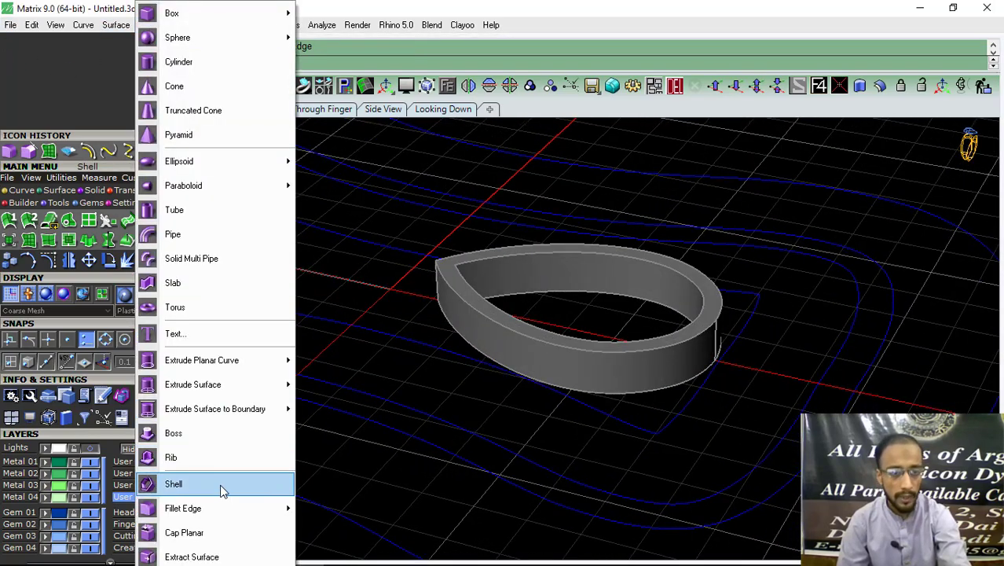
mouse_move(212, 508)
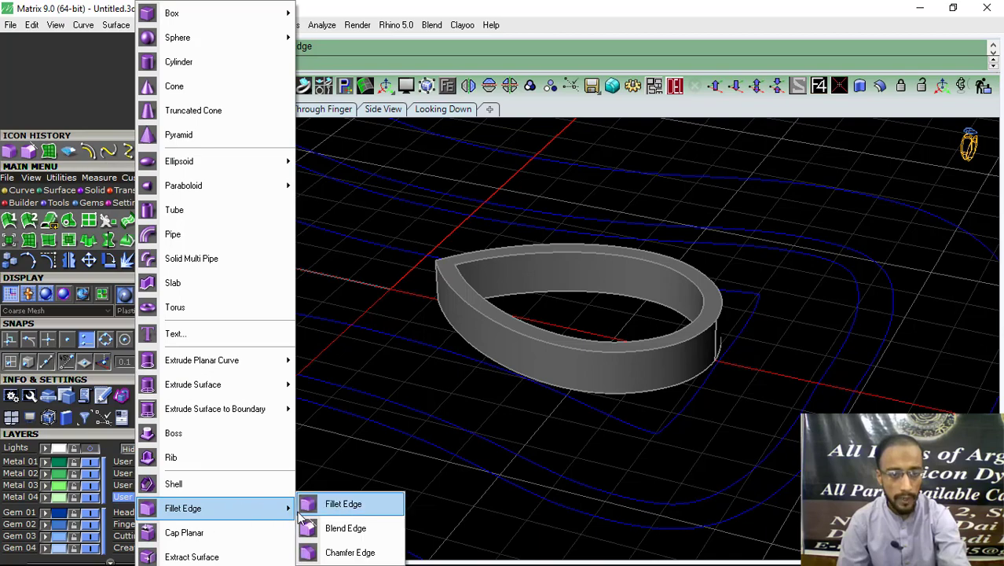
left_click(342, 553)
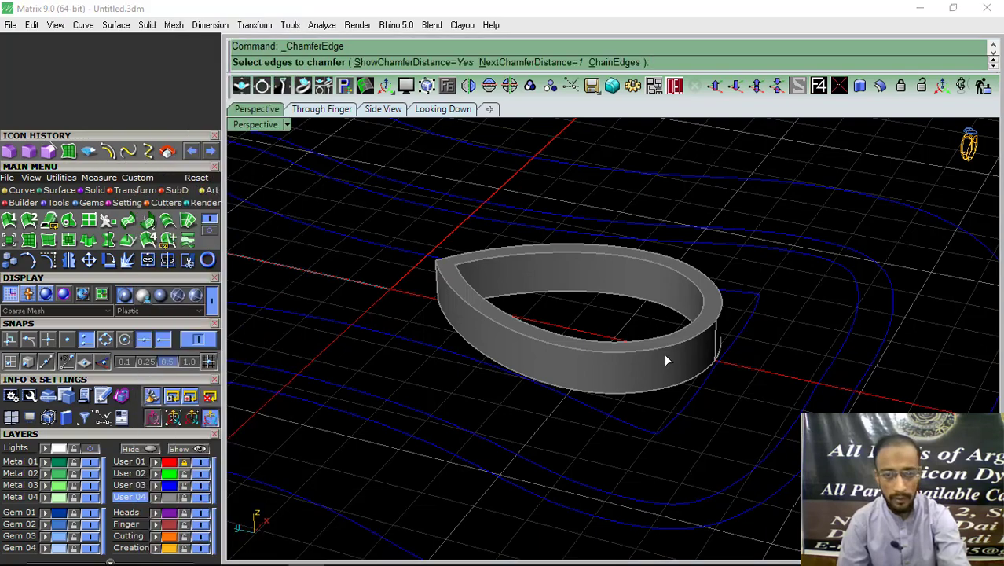
left_click(664, 353)
scroll(726, 306, "up", 3)
left_click(710, 303)
key("Return")
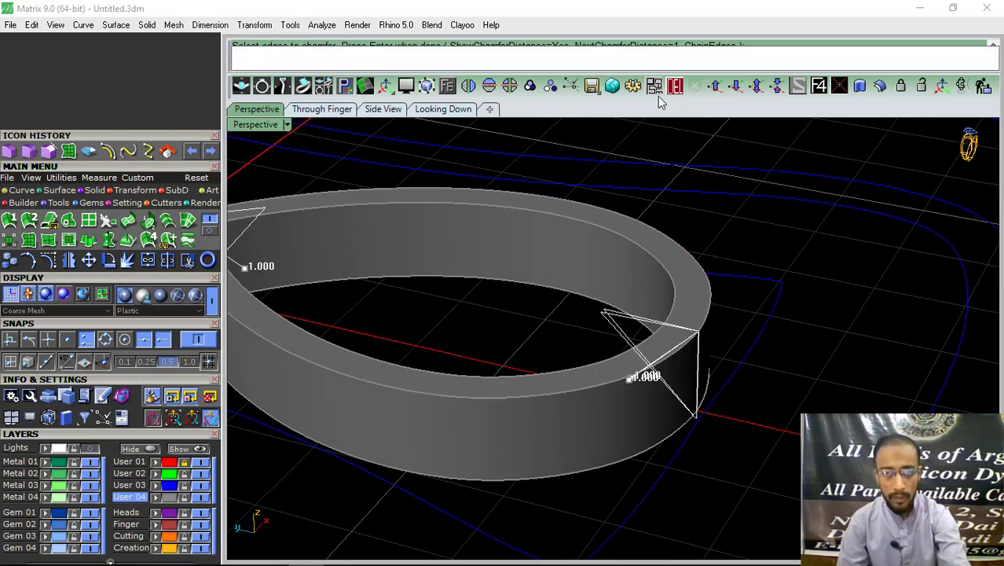
left_click(604, 47)
type("0.15")
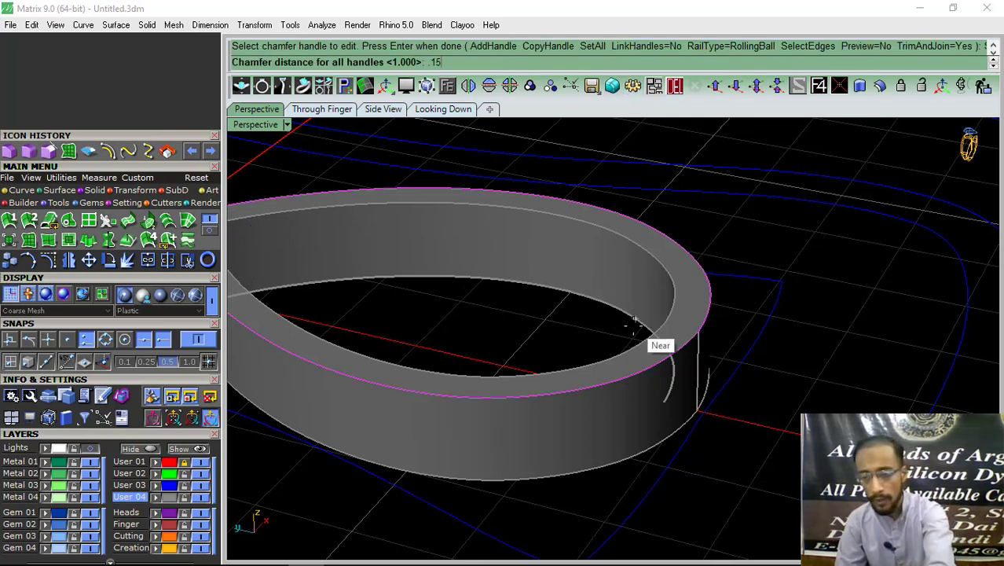
key("Return")
scroll(735, 337, "down", 3)
mouse_move(736, 336)
right_mouse_down()
mouse_move(622, 386)
mouse_move(627, 302)
mouse_move(672, 265)
mouse_move(679, 285)
mouse_move(661, 292)
right_mouse_up()
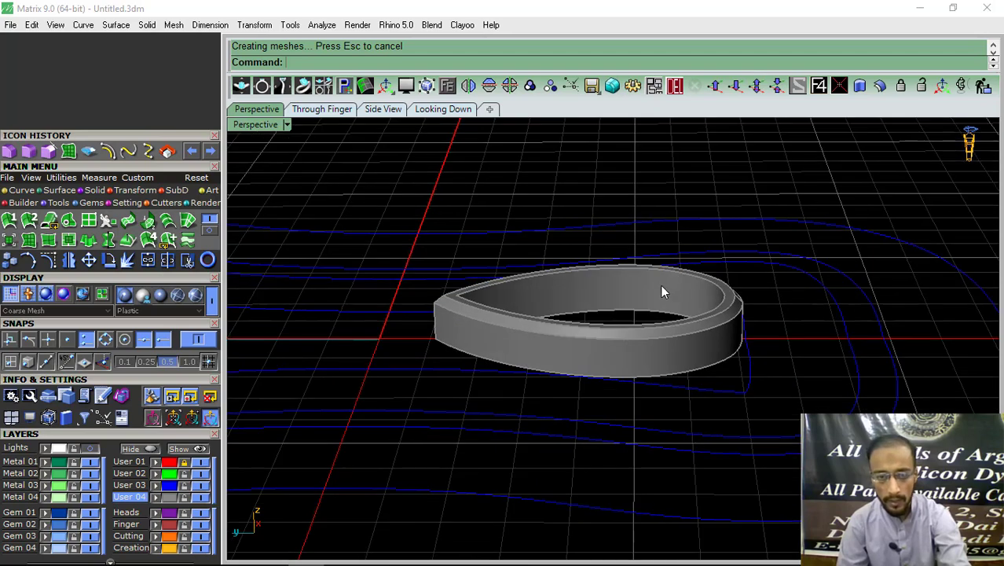
- Mirror a copy of the chamfered pear bezel across the X axis, tips facing
left_click(607, 351)
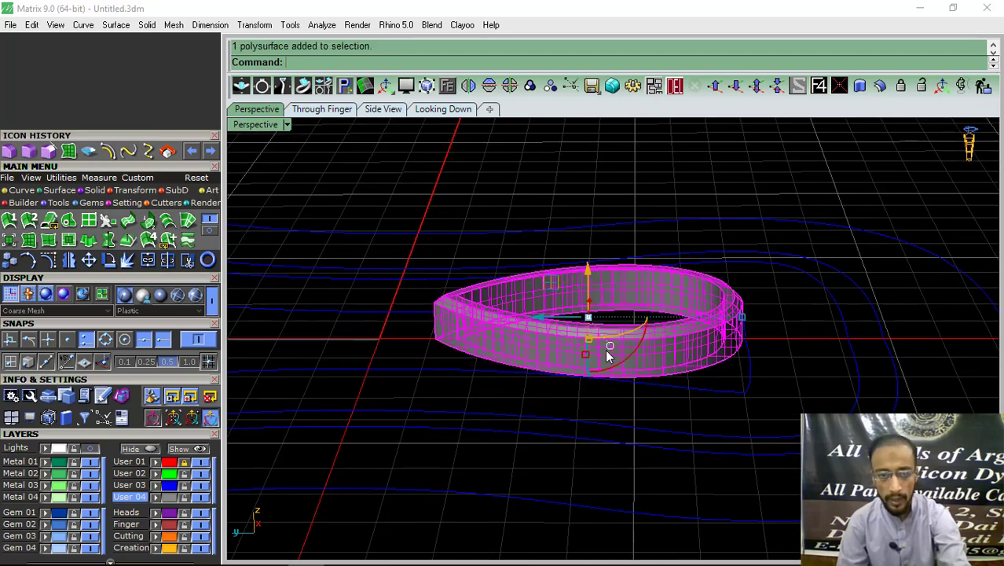
left_click(443, 110)
scroll(522, 318, "down", 5)
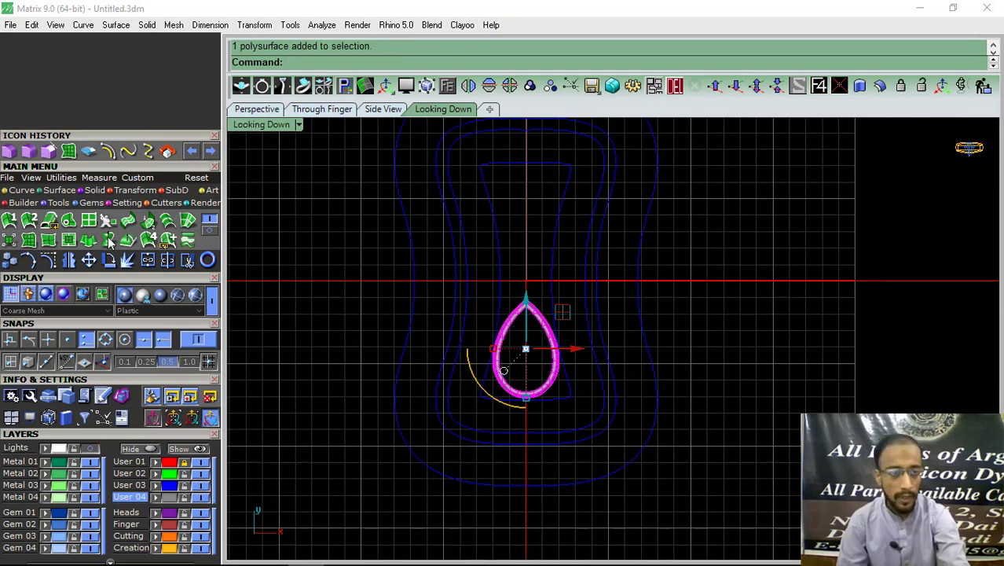
left_click(490, 86)
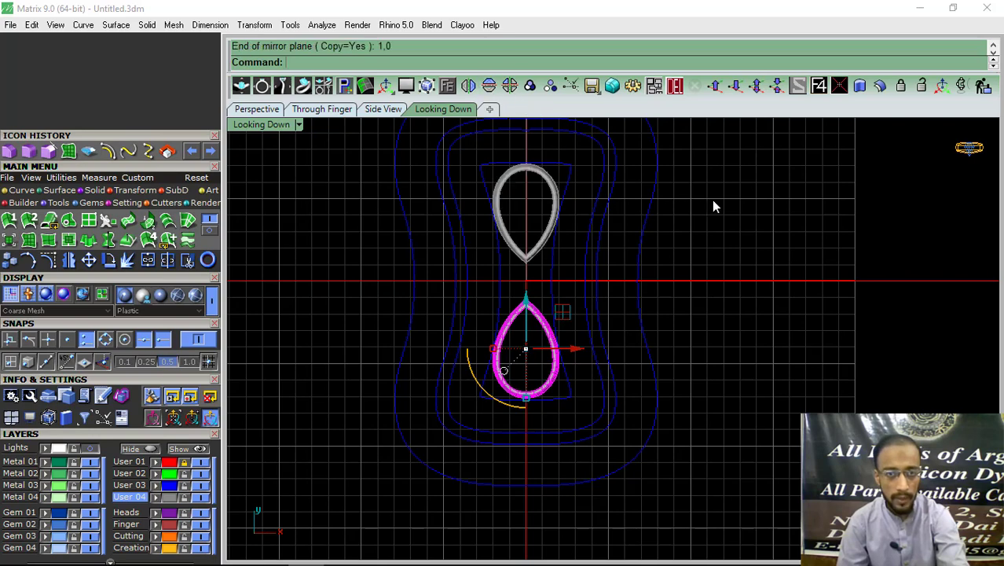
key("Escape")
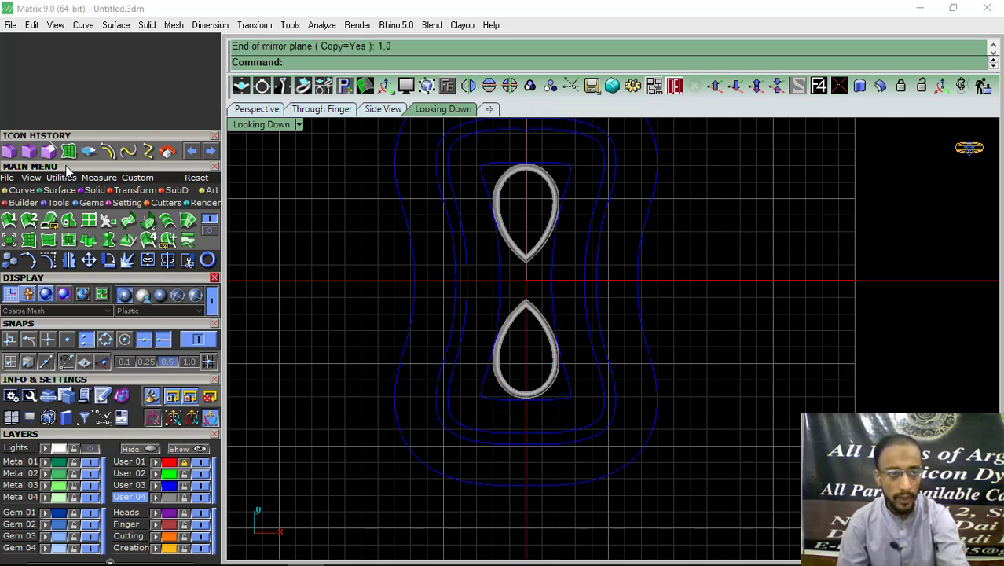
left_click(21, 190)
- Draw a circle centred on the origin, sized to fit between the two bezels
left_click(88, 220)
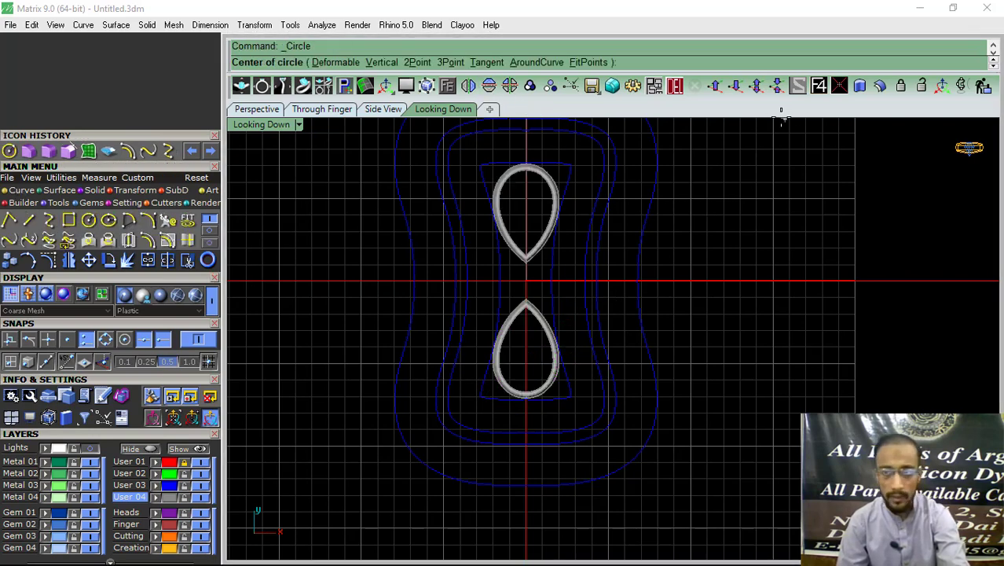
left_click(817, 88)
scroll(552, 266, "up", 4)
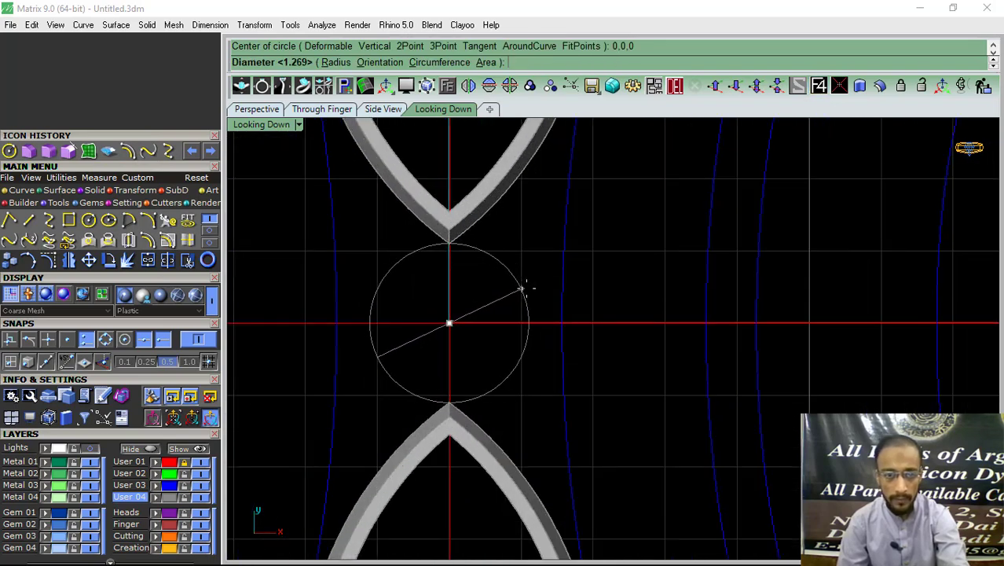
left_click(528, 288)
left_click(525, 288)
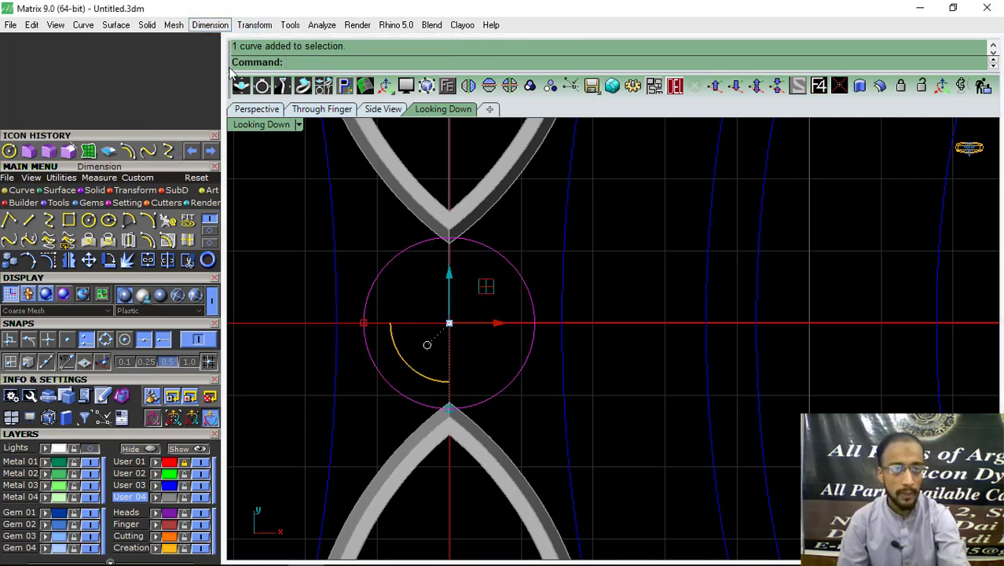
- Measure the circle's diameter with an aligned dimension
left_click(209, 24)
left_click(236, 68)
left_click(359, 323)
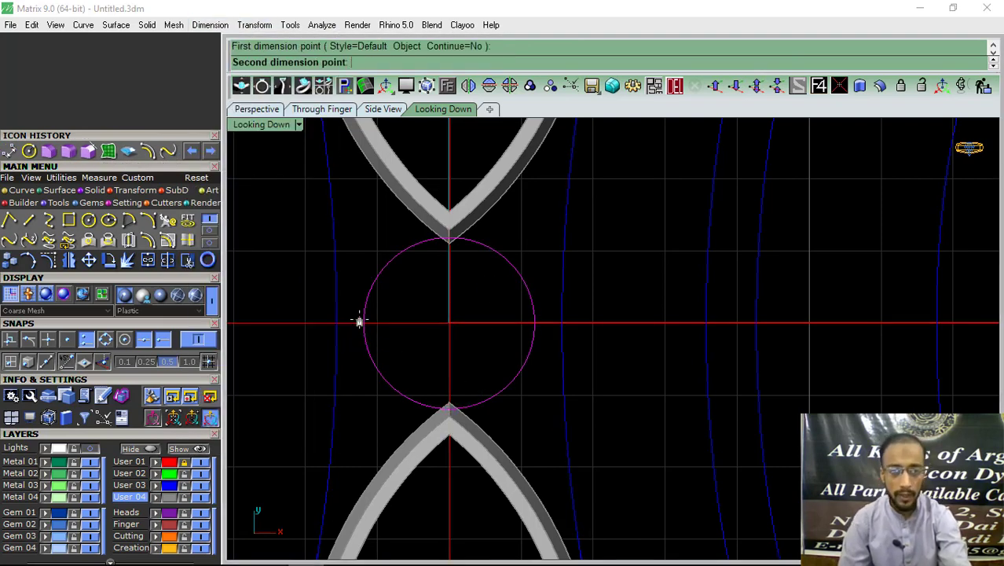
left_click(535, 325)
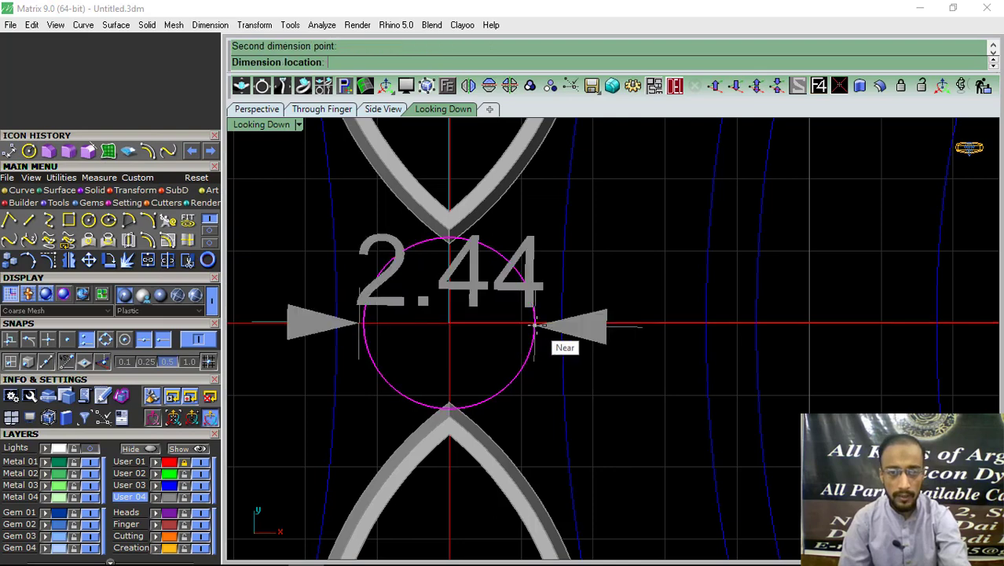
key("Escape")
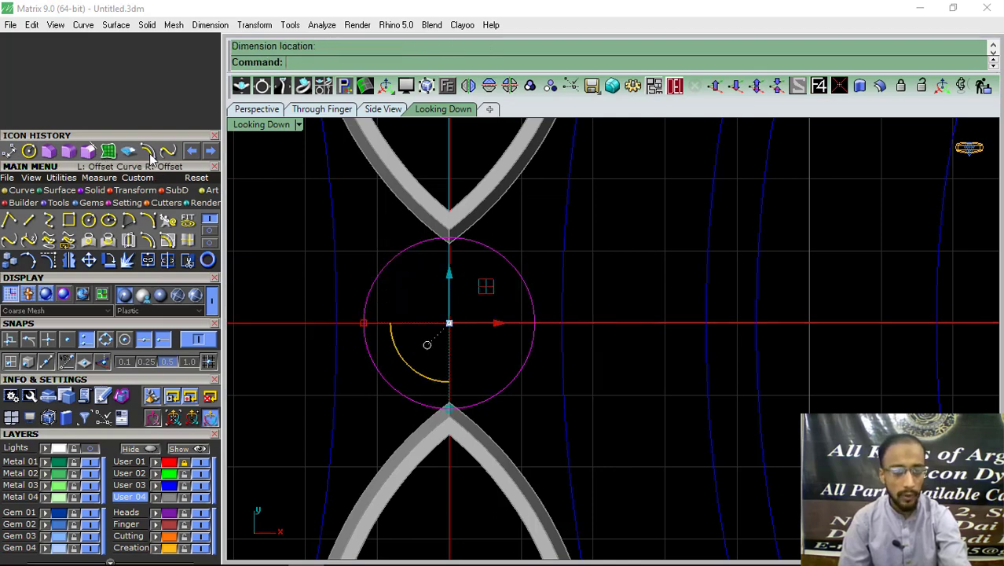
- Offset the circle 0.3 inward
left_click(150, 155)
scroll(395, 296, "up", 1)
type(".3")
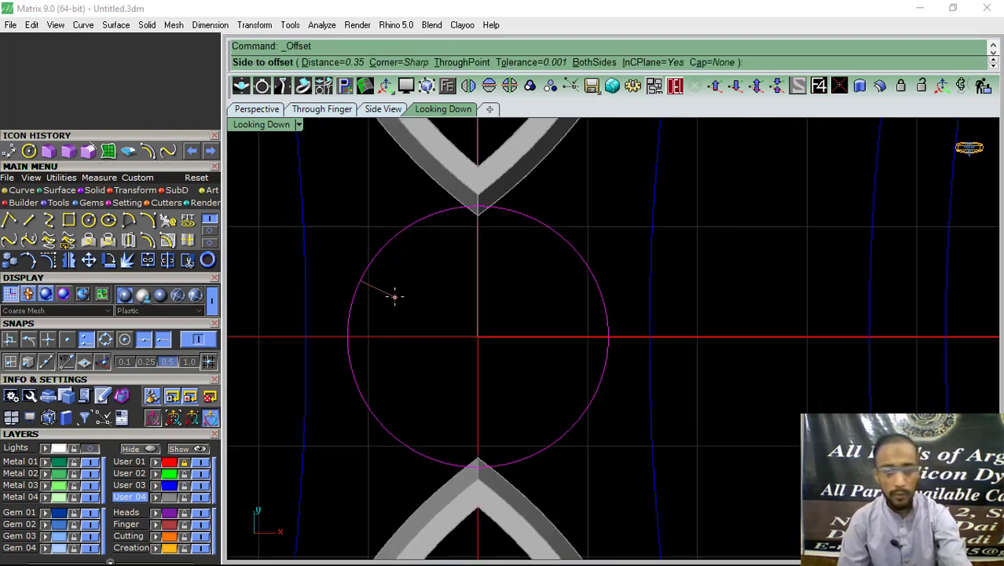
key("Return")
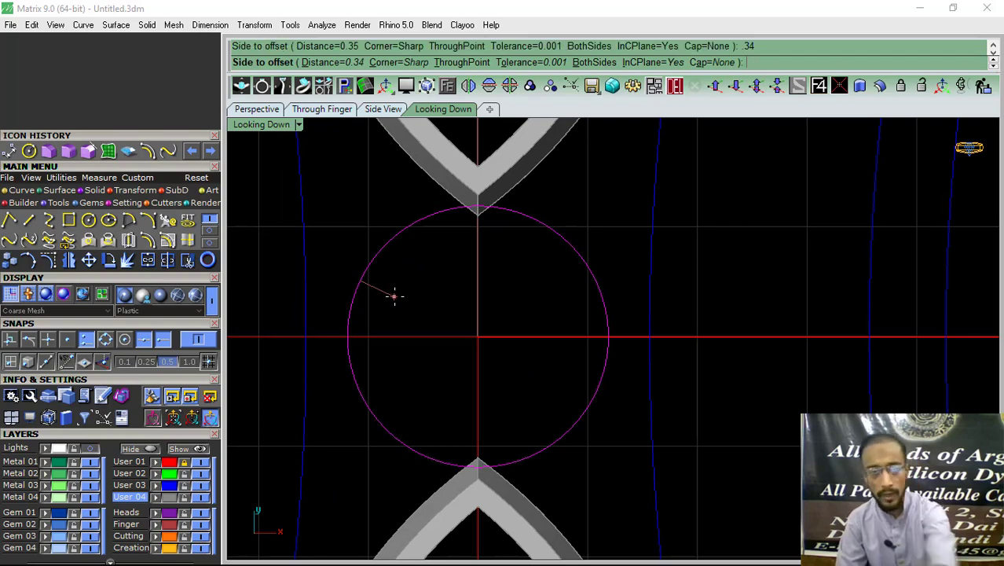
left_click(394, 299)
- Measure the inner offset circle's diameter
left_click(9, 154)
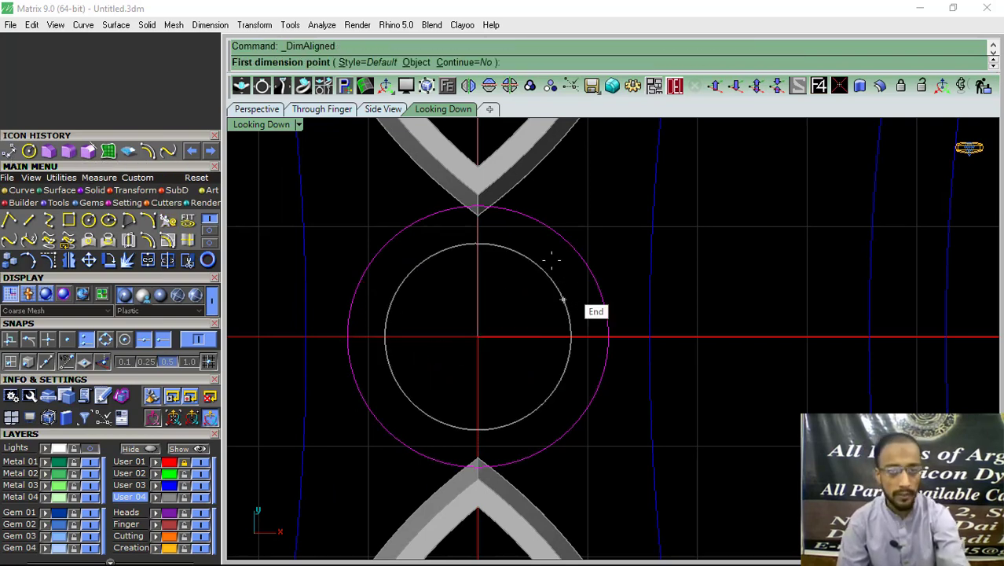
left_click(474, 244)
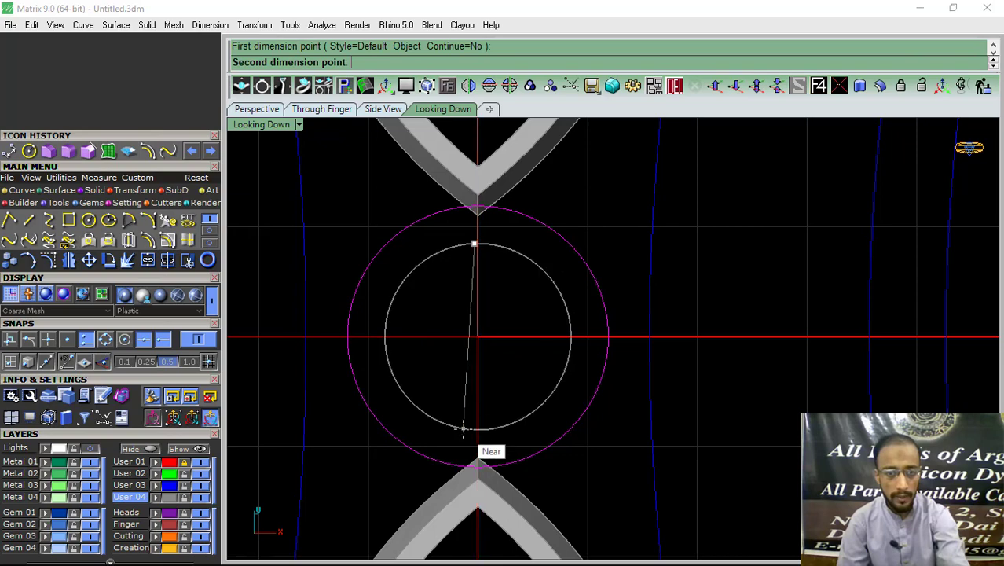
left_click(470, 429)
key("Escape")
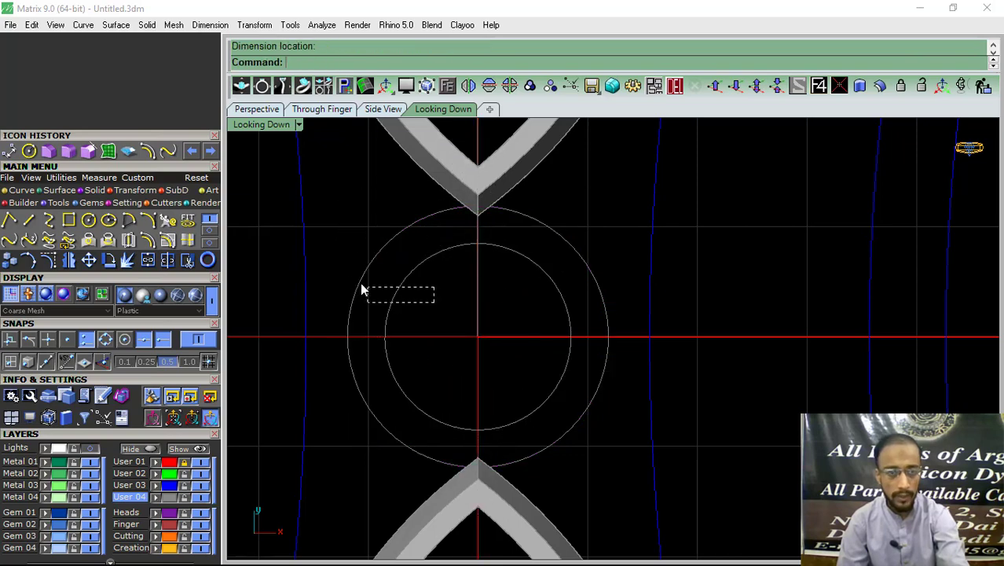
- Make a flat ring surface between the two circles
left_click_drag(433, 296, 349, 281)
scroll(437, 221, "down", 5)
scroll(433, 249, "up", 4)
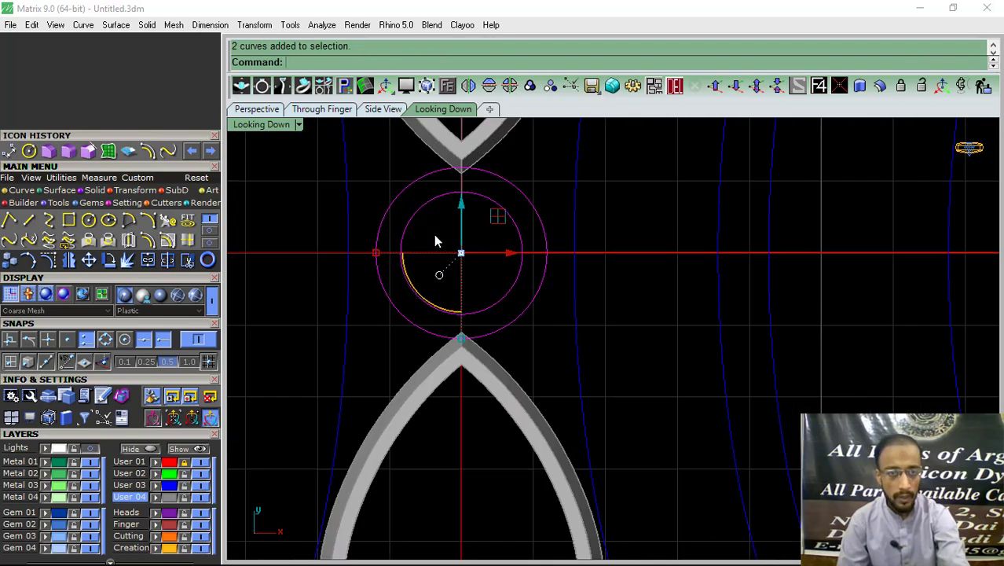
left_click(187, 260)
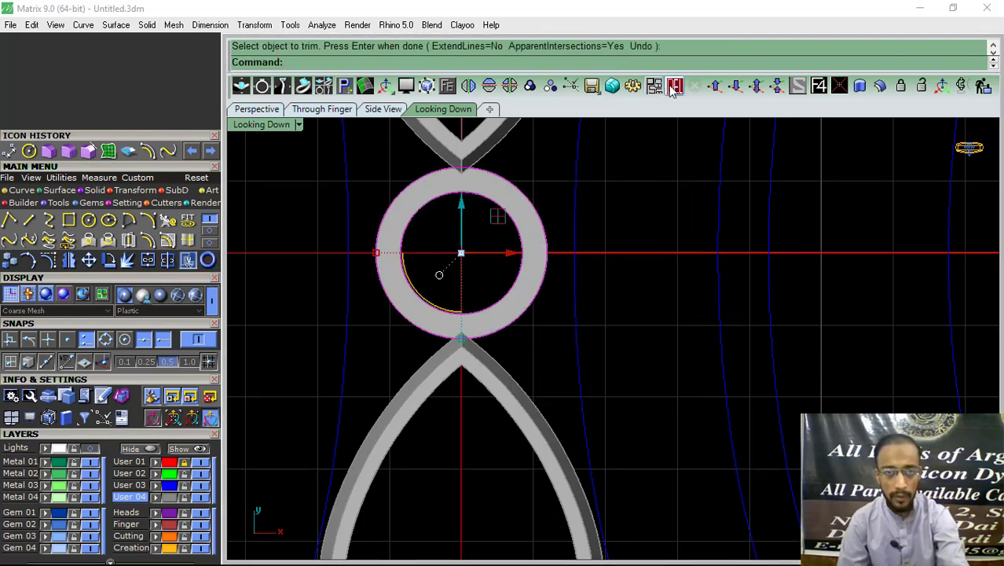
key("Escape")
- Thicken the flat ring 0.9 into a solid in the Perspective view
left_click(511, 197)
left_click(257, 109)
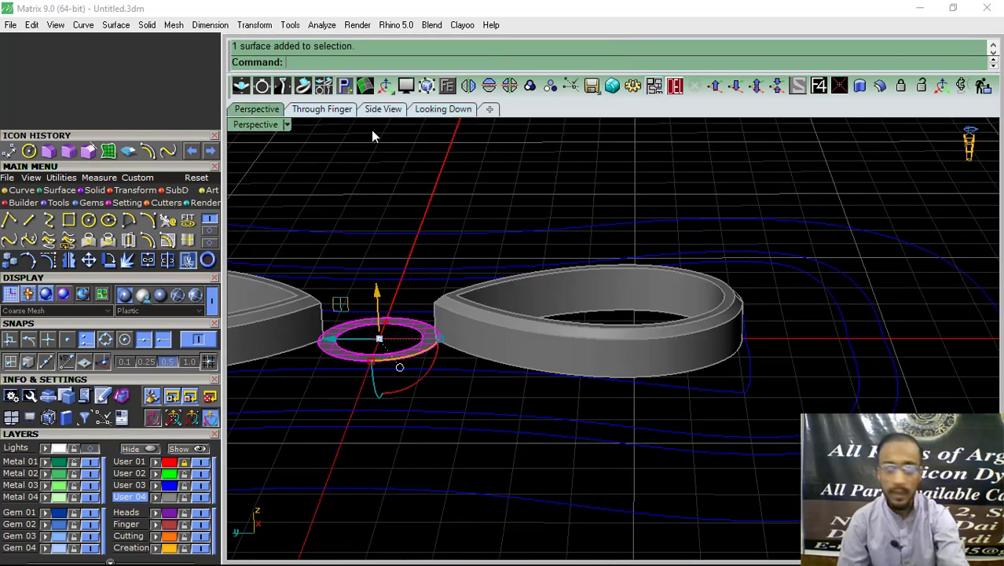
left_click(880, 85)
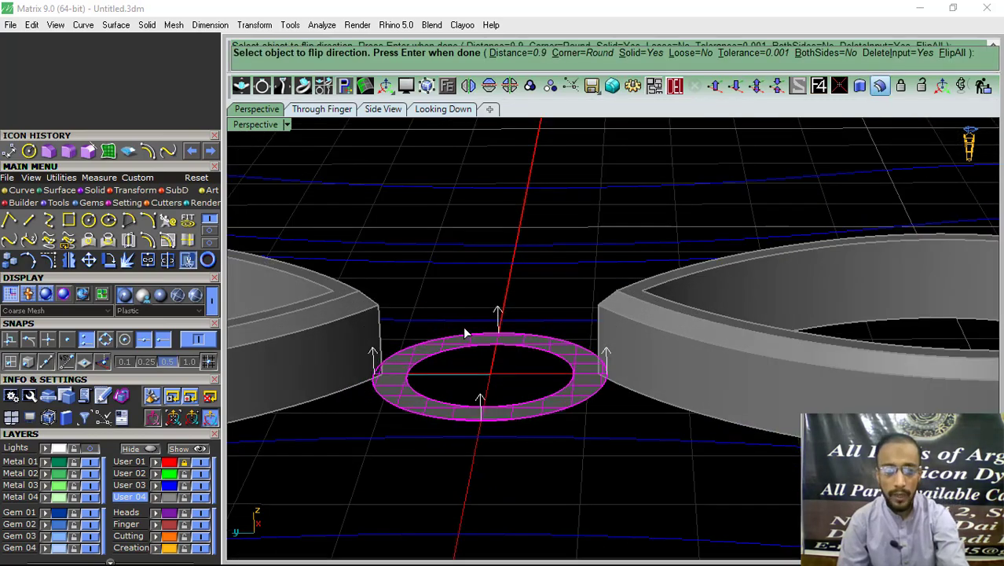
key("Return")
- View the figure-eight frame from above and select all its curves and solids
scroll(530, 342, "down", 5)
right_click_drag(530, 342, 544, 305)
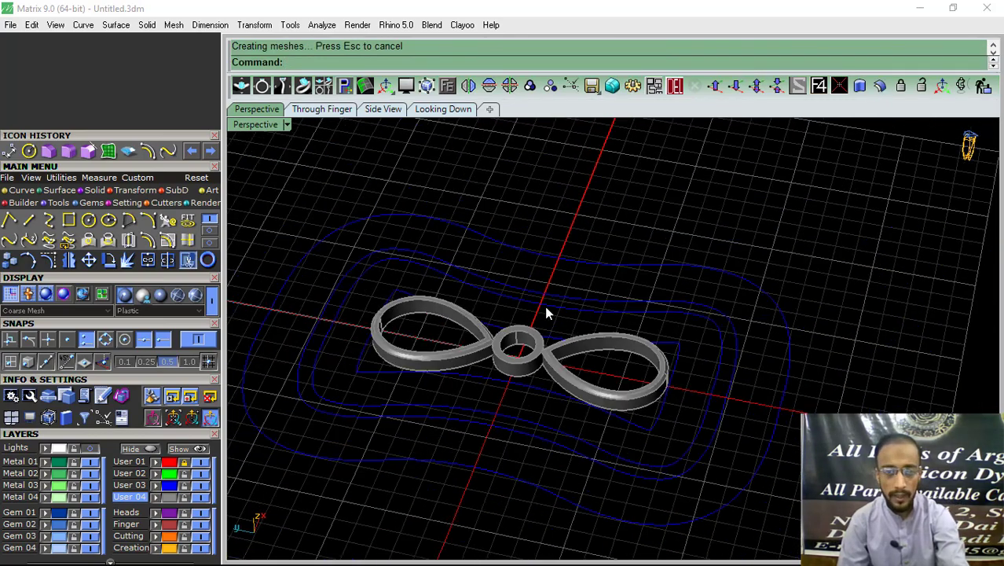
left_click(428, 109)
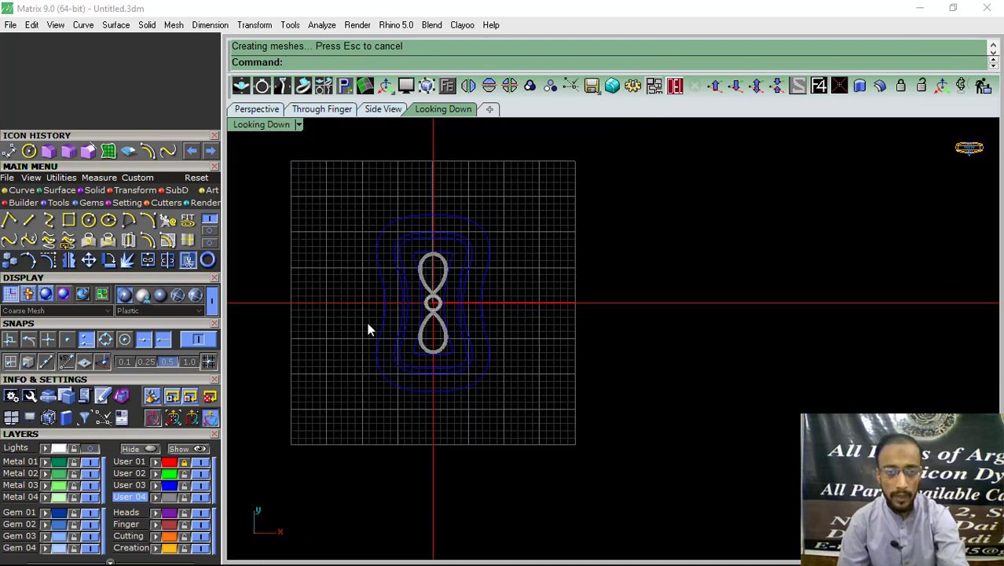
left_click_drag(338, 471, 337, 469)
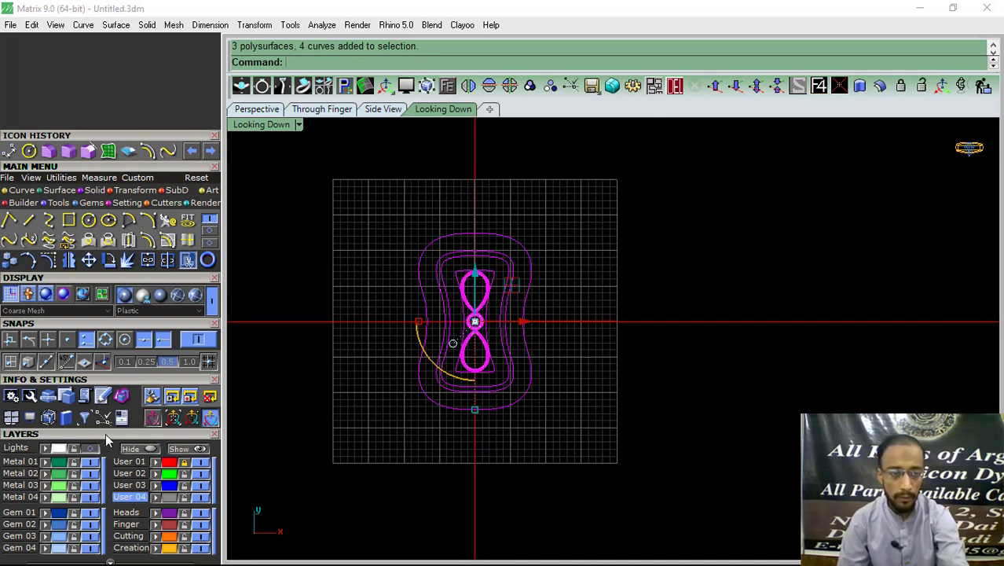
- Save a new project snapshot of the design
left_click(106, 435)
left_click(202, 531)
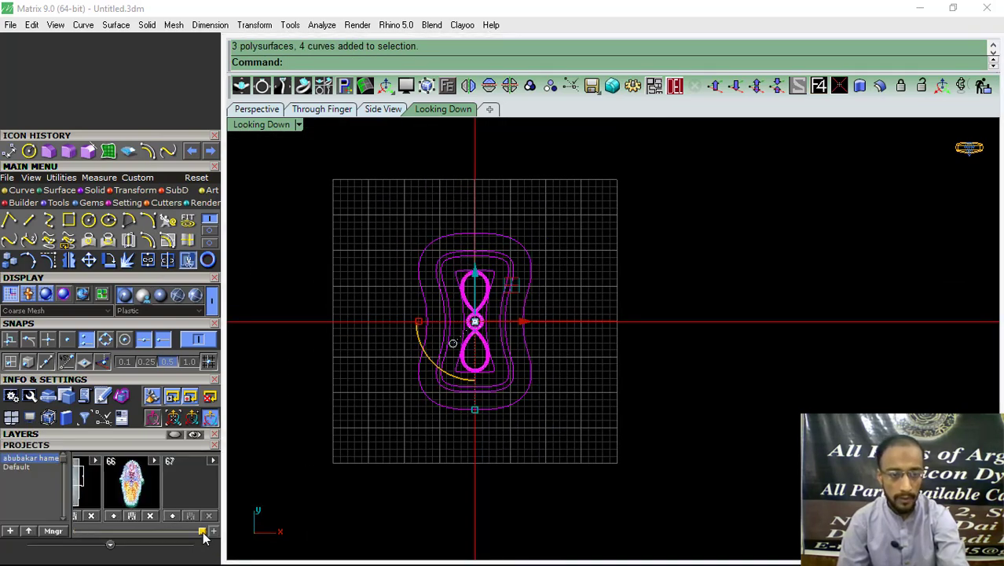
left_click(171, 515)
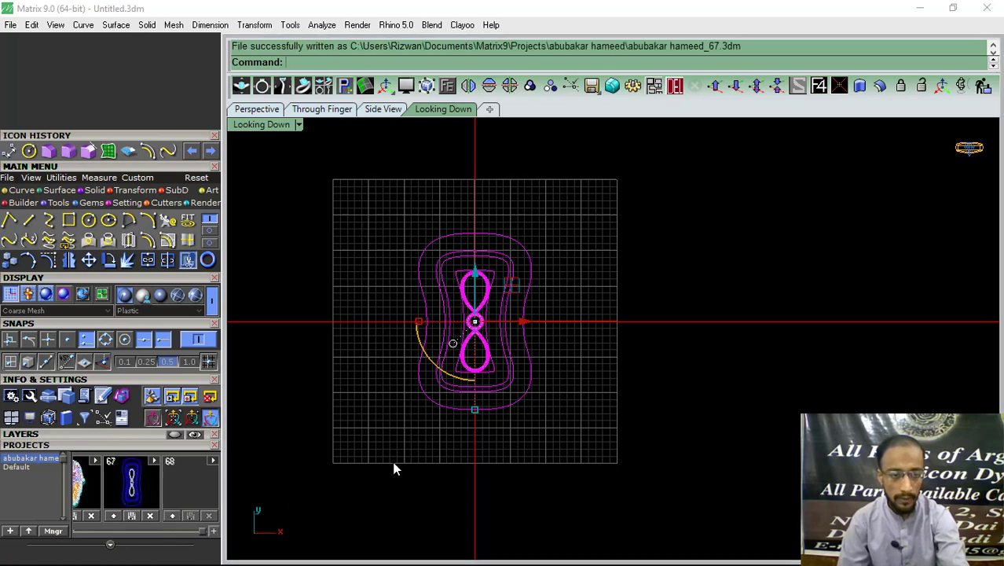
left_click(145, 437)
- Show the reference pendant photo and store snapshot 67 with everything selected
left_click(90, 449)
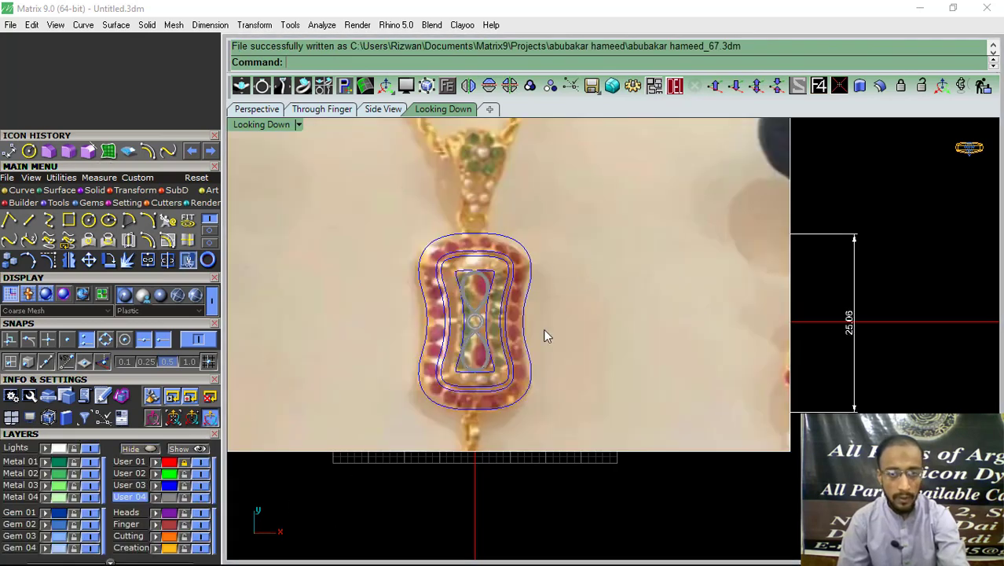
key("ctrl+a")
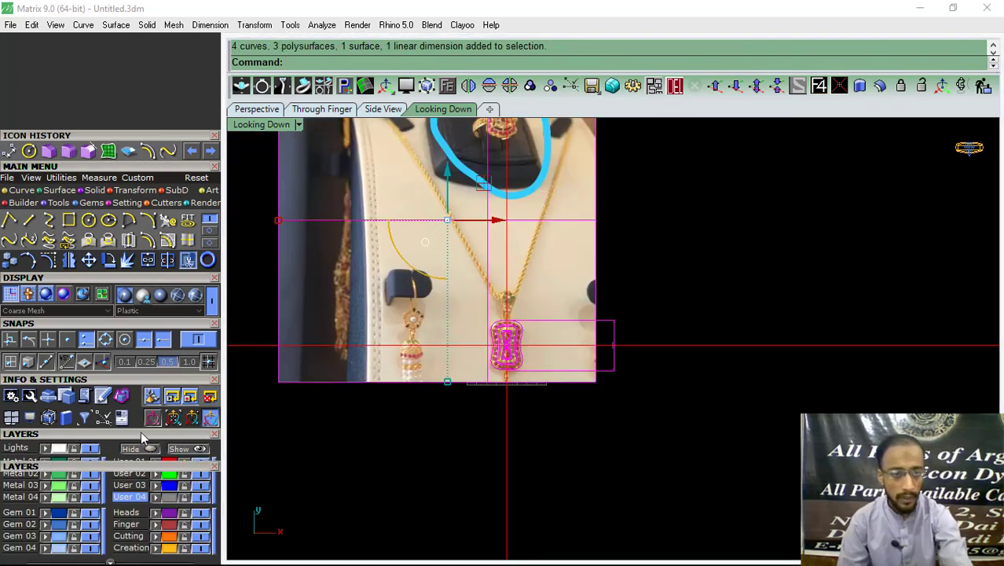
left_click(140, 432)
left_click(131, 515)
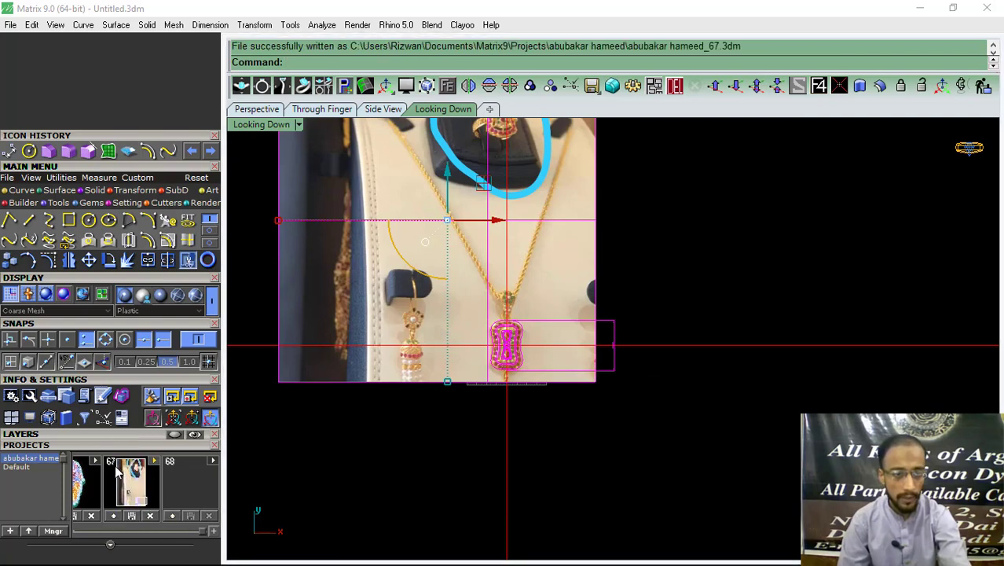
left_click(102, 434)
left_click(446, 468)
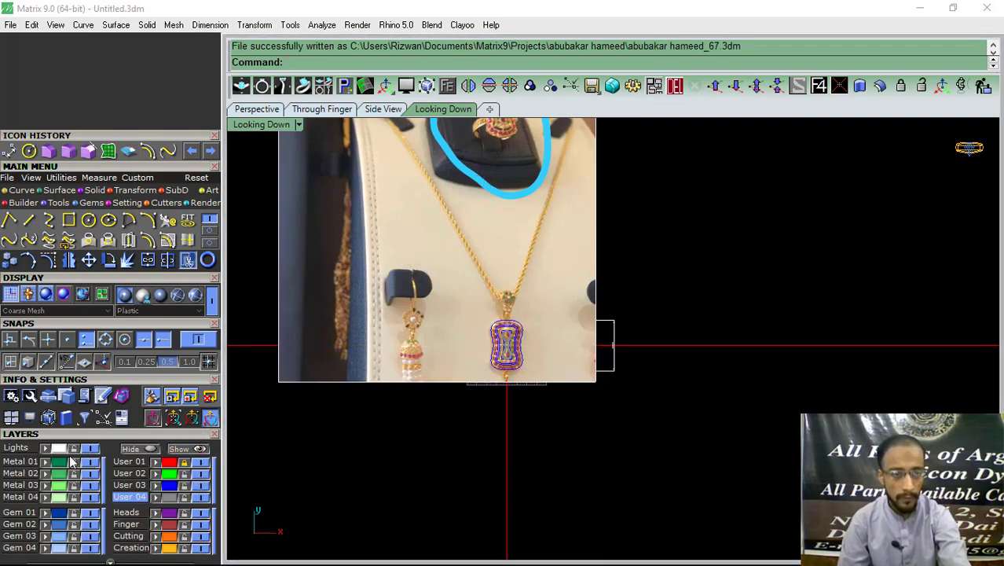
scroll(493, 371, "up", 2)
scroll(503, 377, "up", 2)
scroll(551, 412, "up", 2)
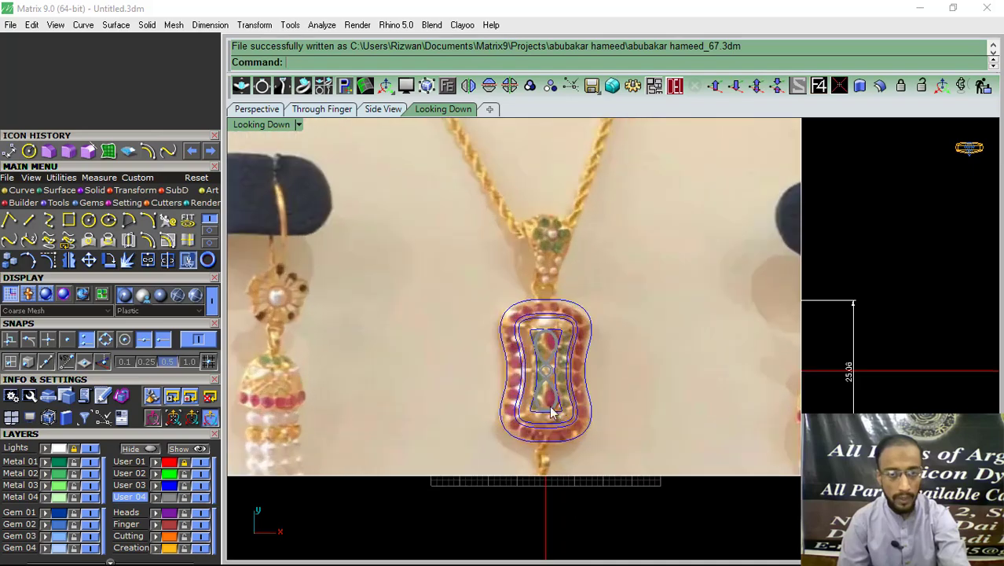
- Save As 'locket' into the personal project folder on New Volume (D:)
left_click(11, 24)
left_click(61, 115)
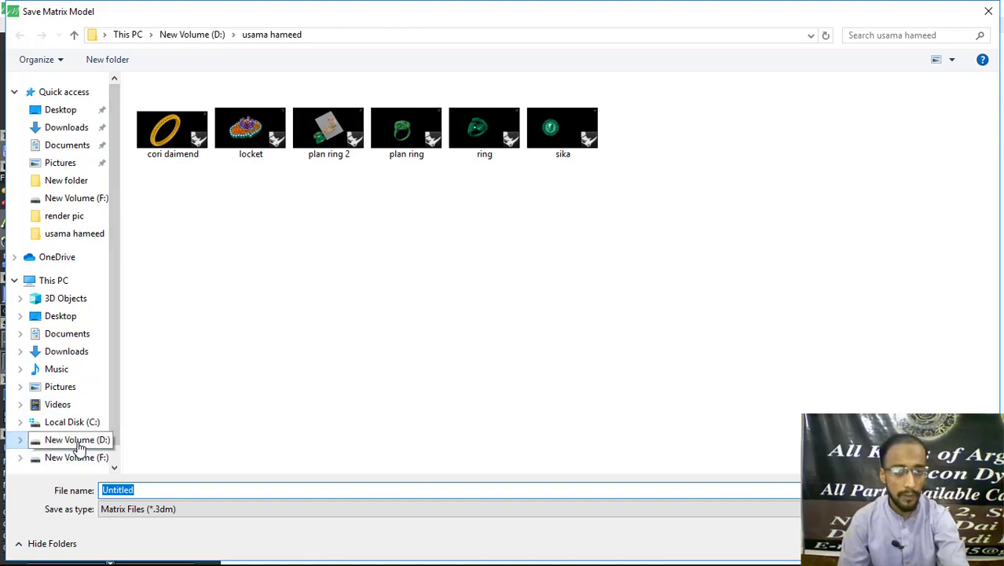
left_click(78, 444)
scroll(408, 339, "down", 3)
scroll(408, 338, "down", 3)
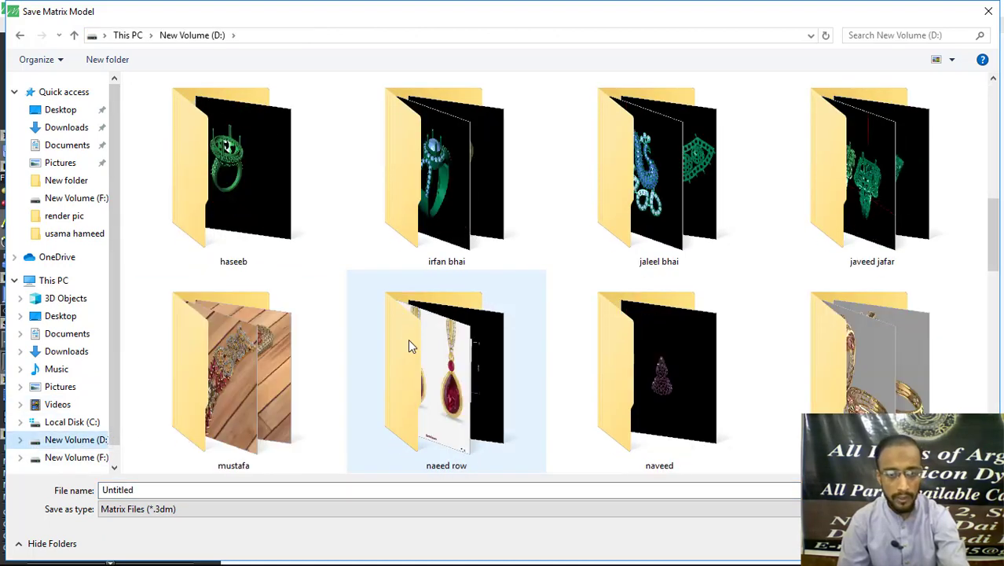
scroll(407, 338, "down", 3)
double_click(408, 339)
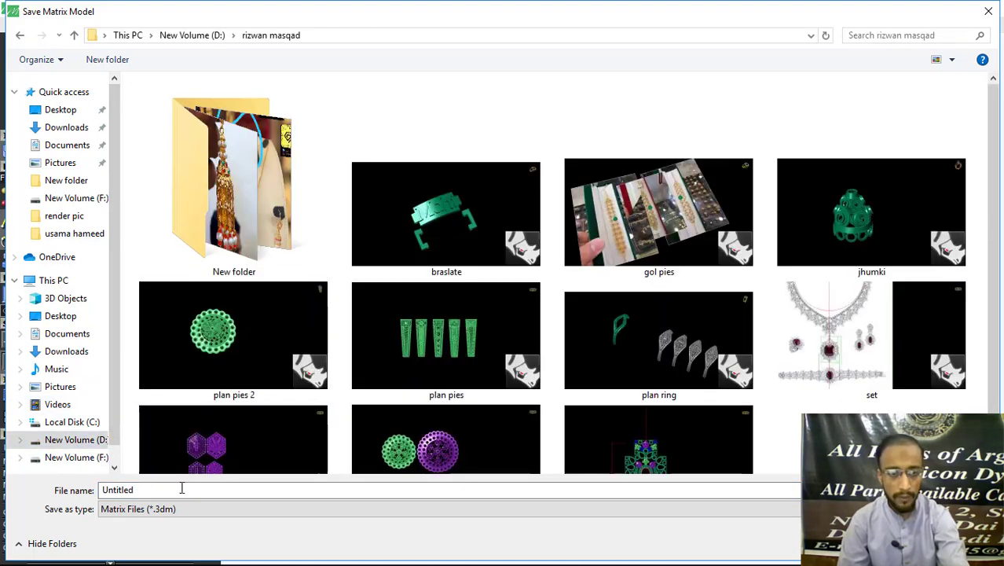
left_click(181, 489)
double_click(183, 489)
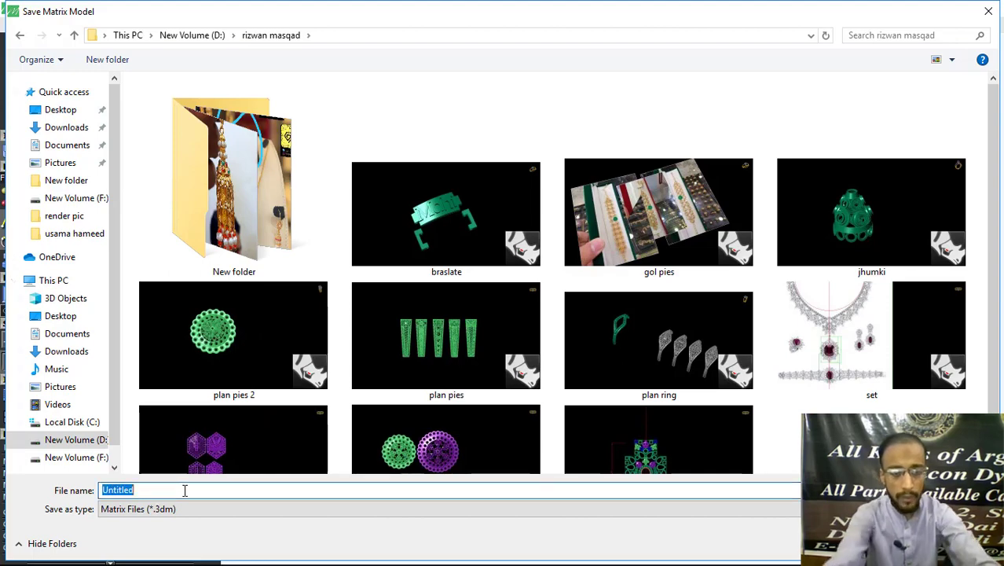
type("locke")
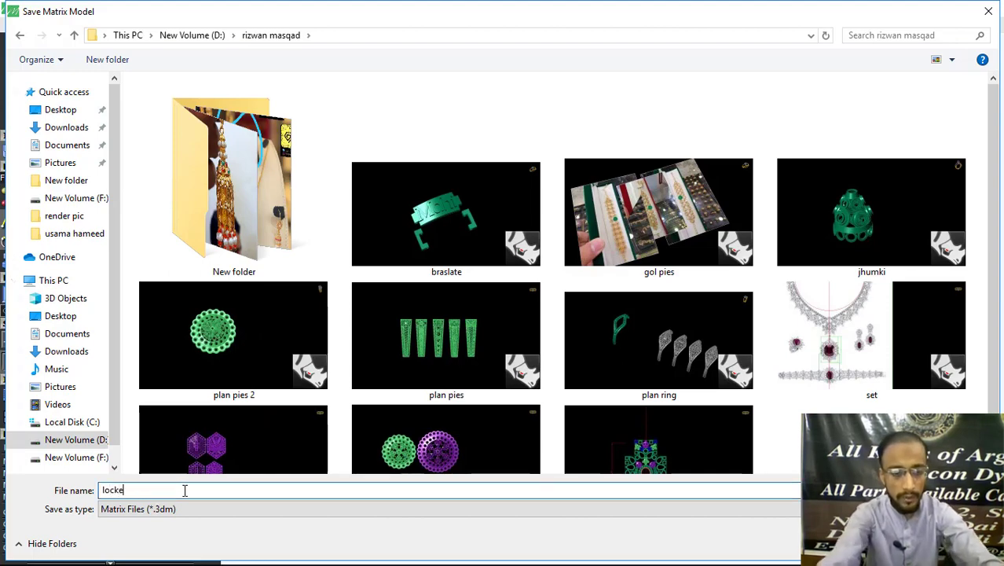
type("t")
key("Return")
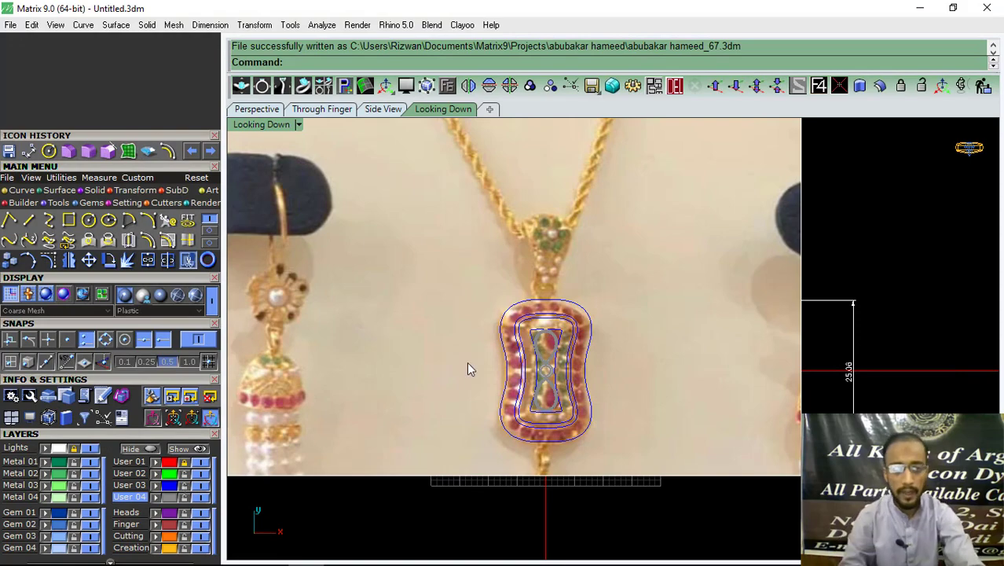
- Hide the reference photo and select one of the wavy outline curves
scroll(523, 345, "down", 5)
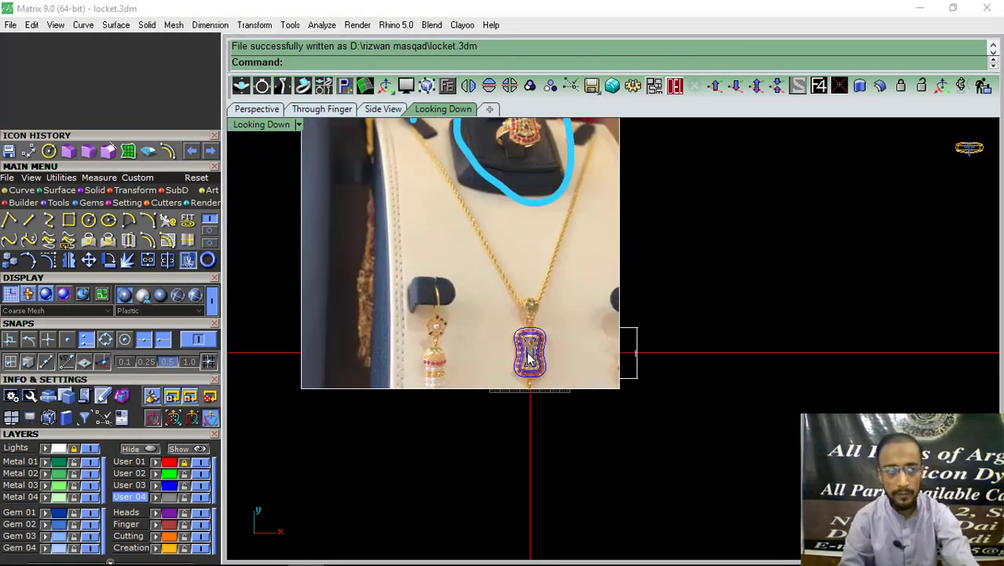
scroll(528, 358, "up", 4)
left_click(85, 449)
scroll(522, 320, "up", 1)
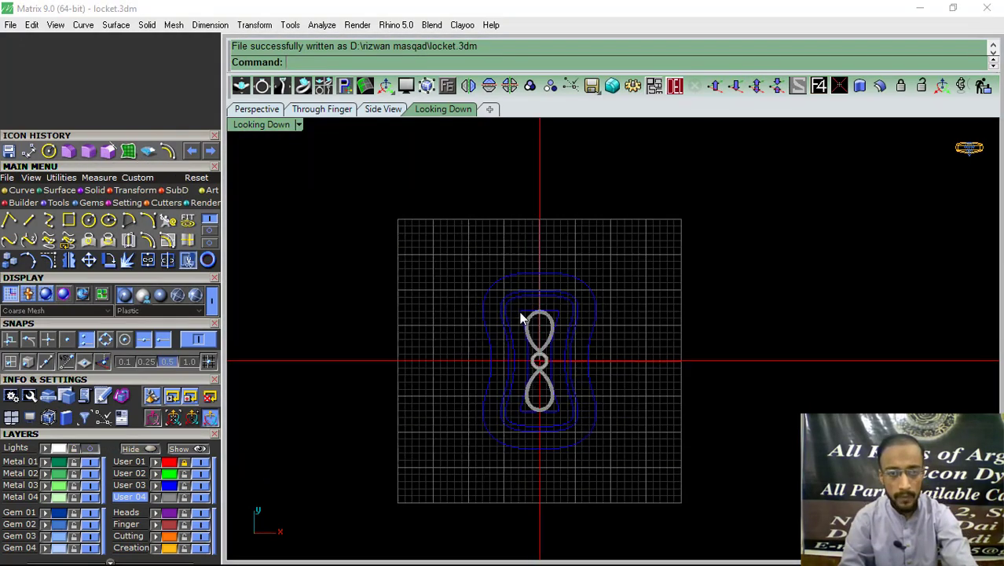
scroll(475, 286, "up", 3)
left_click(470, 286)
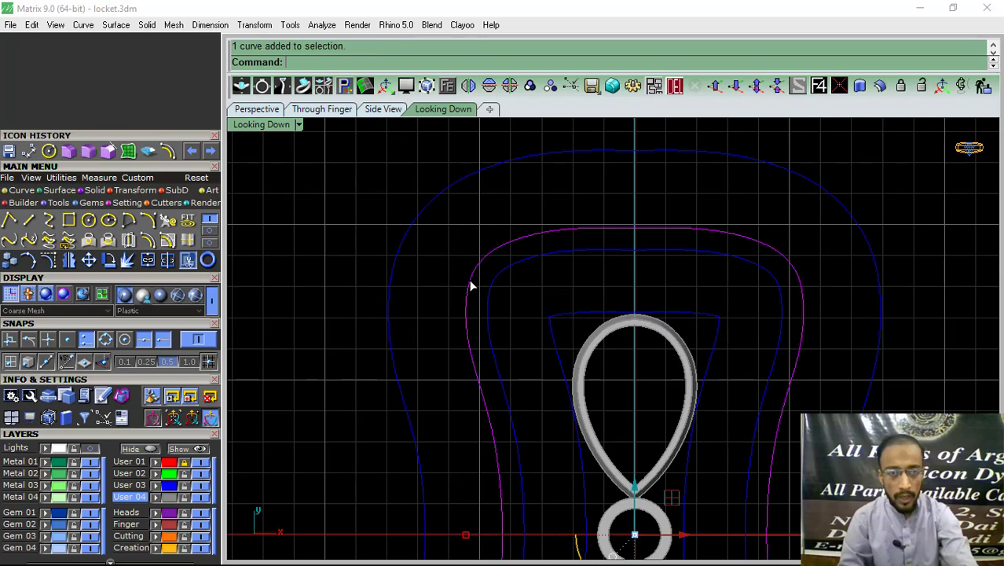
- Raise the selected curve 1 unit in Perspective, then undo the move
left_click(253, 114)
mouse_move(501, 290)
right_mouse_down()
mouse_move(448, 347)
mouse_move(501, 326)
mouse_move(508, 335)
right_mouse_up()
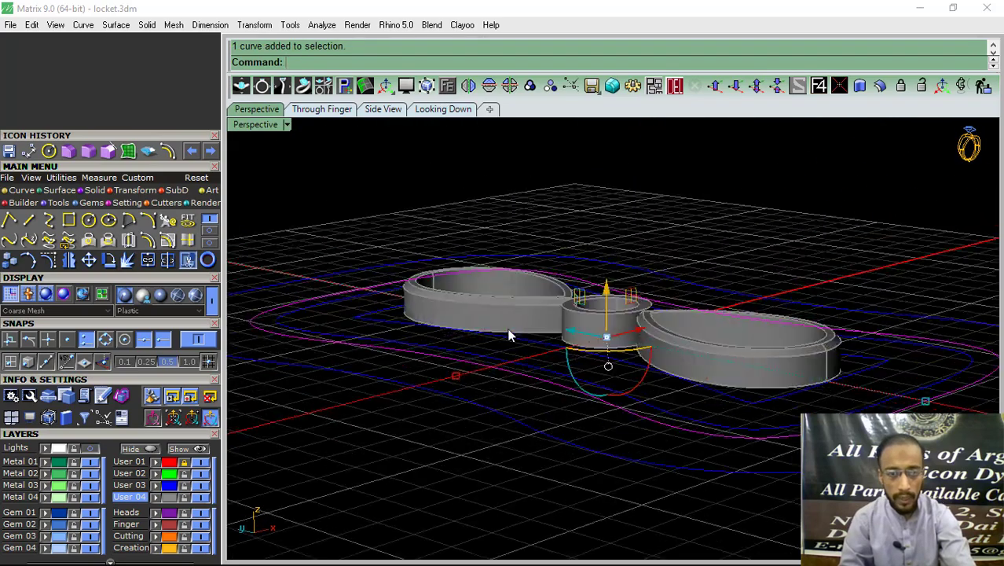
left_click(606, 293)
type("1")
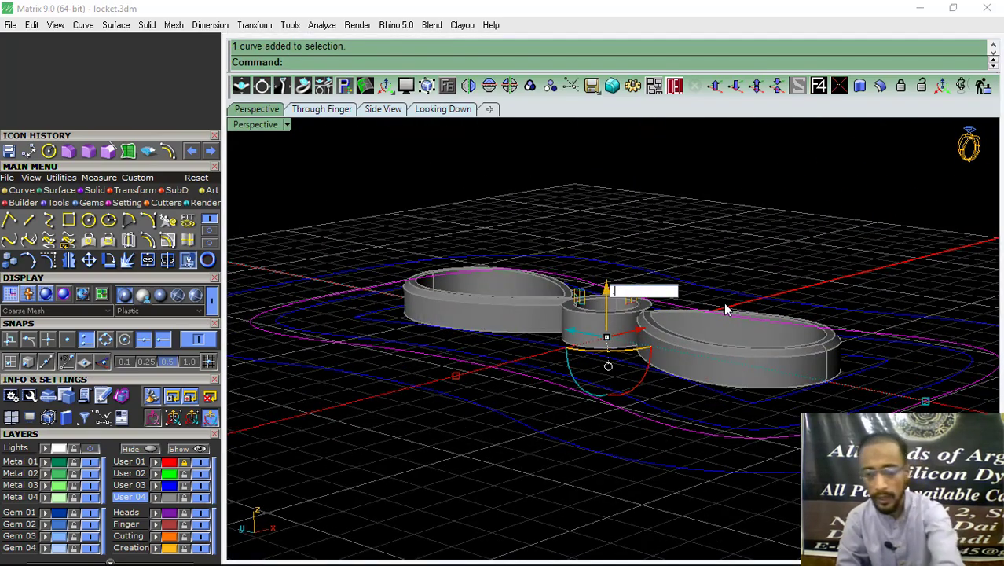
key("Return")
key("ctrl+z")
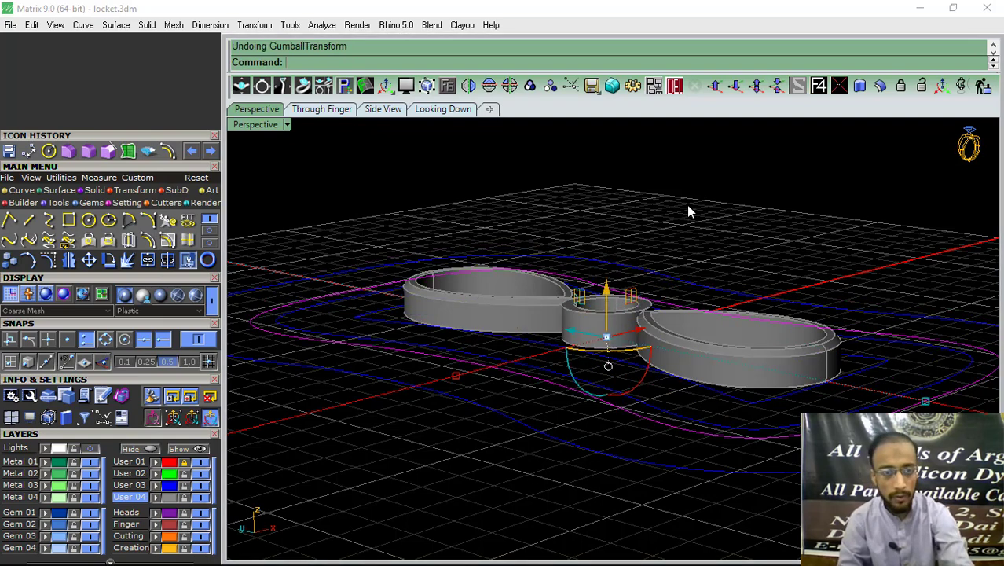
- Retry the upward move, undo it, and add the lower wavy curve to the selection
left_click(607, 292)
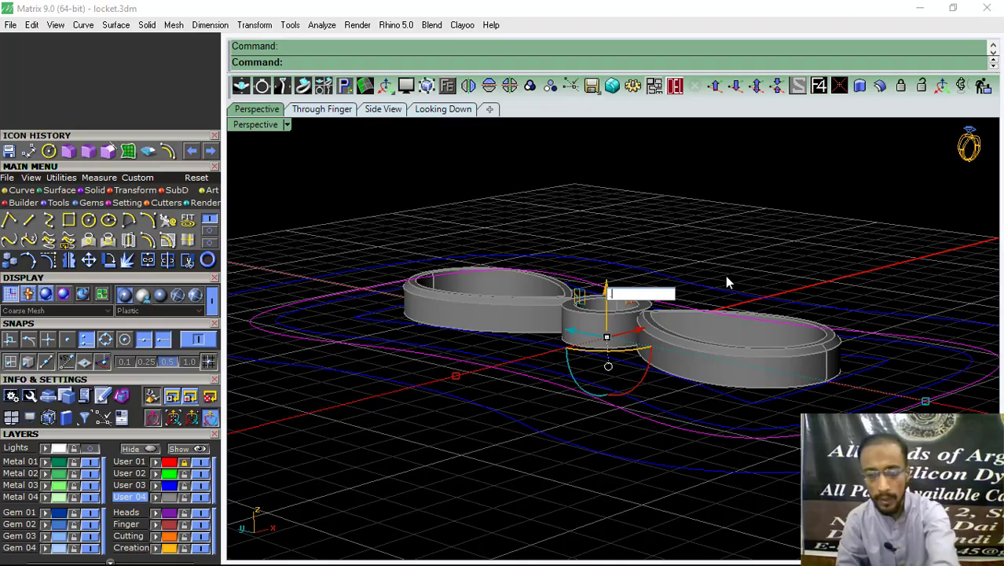
mouse_move(600, 202)
right_mouse_down()
mouse_move(490, 314)
mouse_move(535, 370)
mouse_move(567, 296)
mouse_move(554, 291)
mouse_move(539, 312)
mouse_move(609, 279)
right_mouse_up()
key("ctrl+z")
scroll(664, 270, "up", 3)
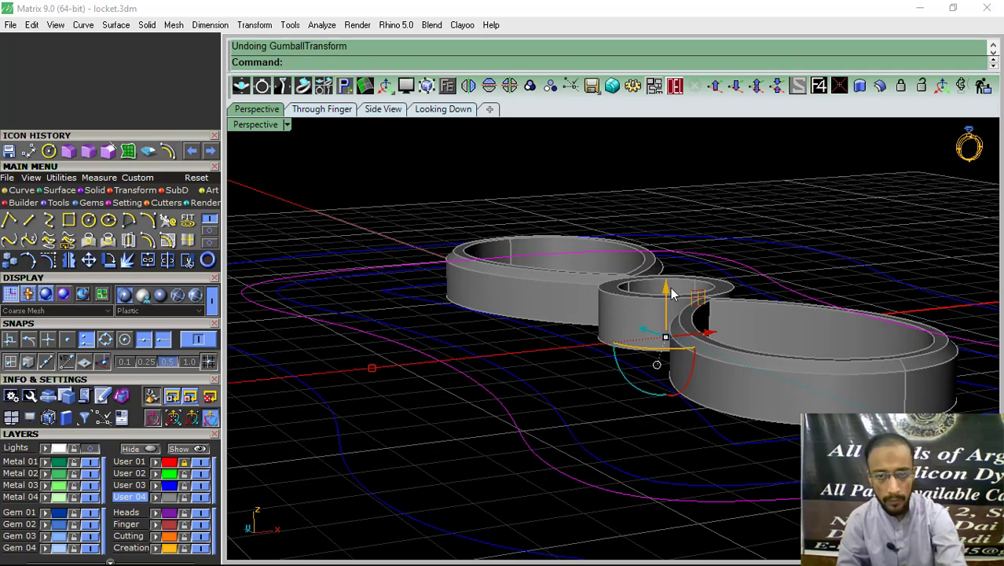
left_click(671, 290)
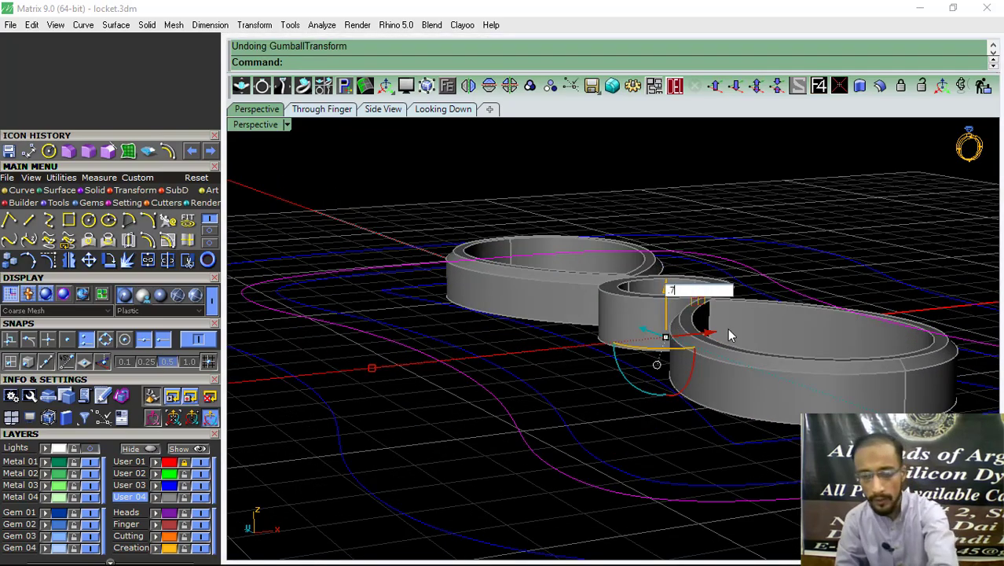
scroll(516, 291, "down", 2)
scroll(481, 336, "down", 3)
right_click_drag(482, 336, 526, 414)
scroll(519, 440, "up", 4)
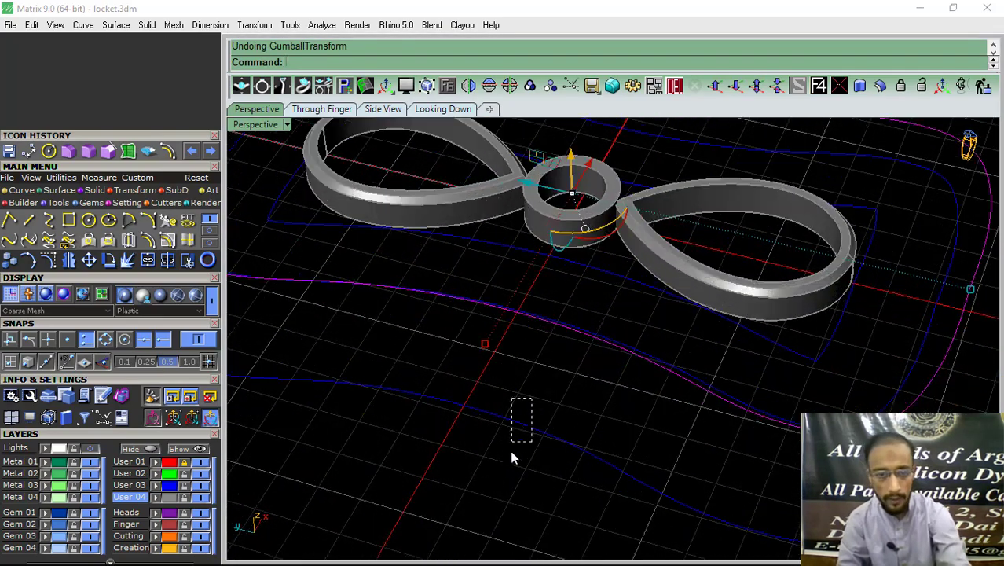
left_click_drag(511, 455, 511, 454)
- Loft a sloping band surface between the two wavy curves with default options
left_click(59, 190)
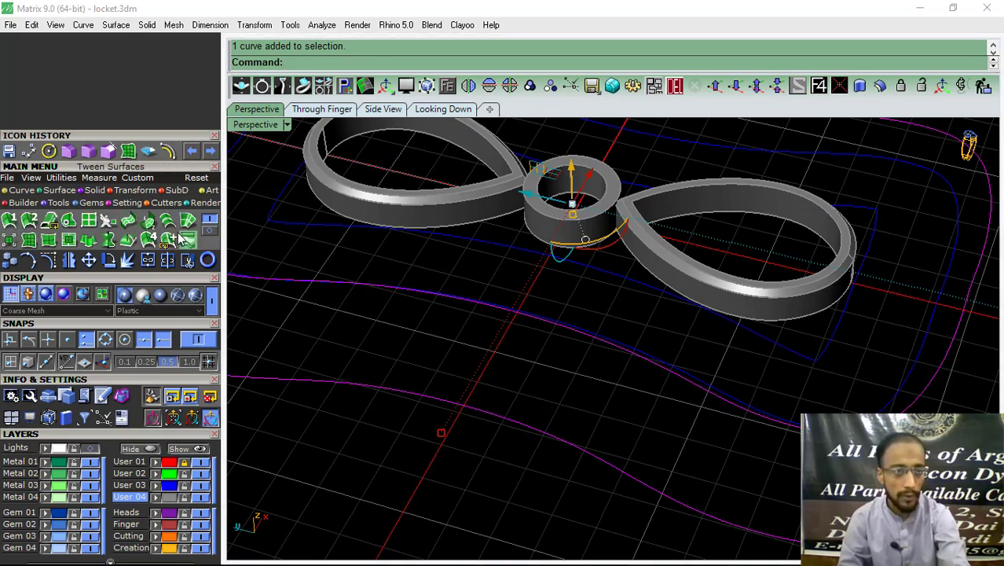
left_click(186, 239)
key("Return")
key("Return")
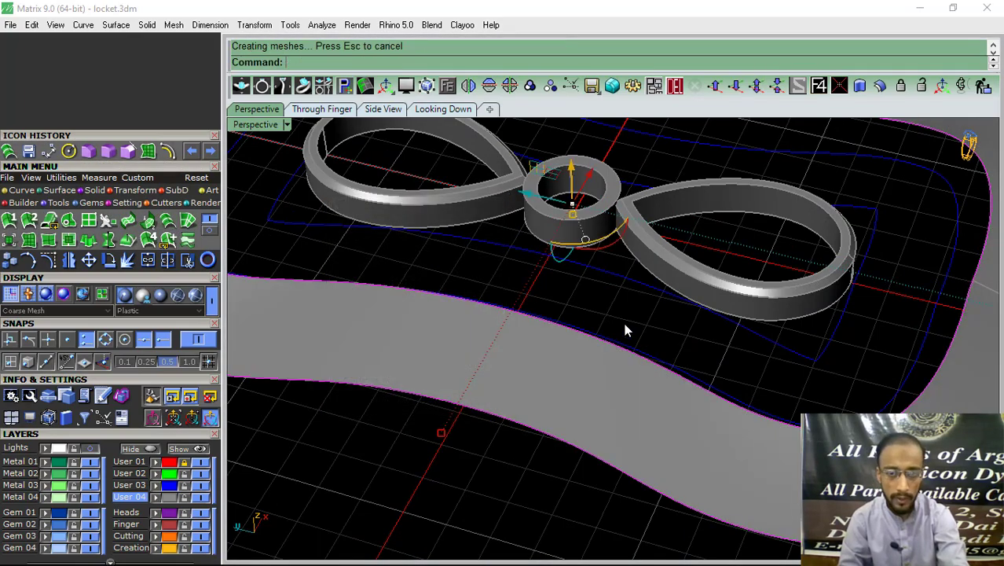
mouse_move(623, 329)
right_mouse_down()
mouse_move(655, 338)
mouse_move(586, 414)
mouse_move(555, 309)
mouse_move(464, 267)
mouse_move(433, 222)
mouse_move(464, 228)
mouse_move(646, 357)
right_mouse_up()
scroll(583, 370, "up", 5)
- Select the band surface and start Extract Isocurve on it
left_click(584, 370)
scroll(584, 370, "down", 5)
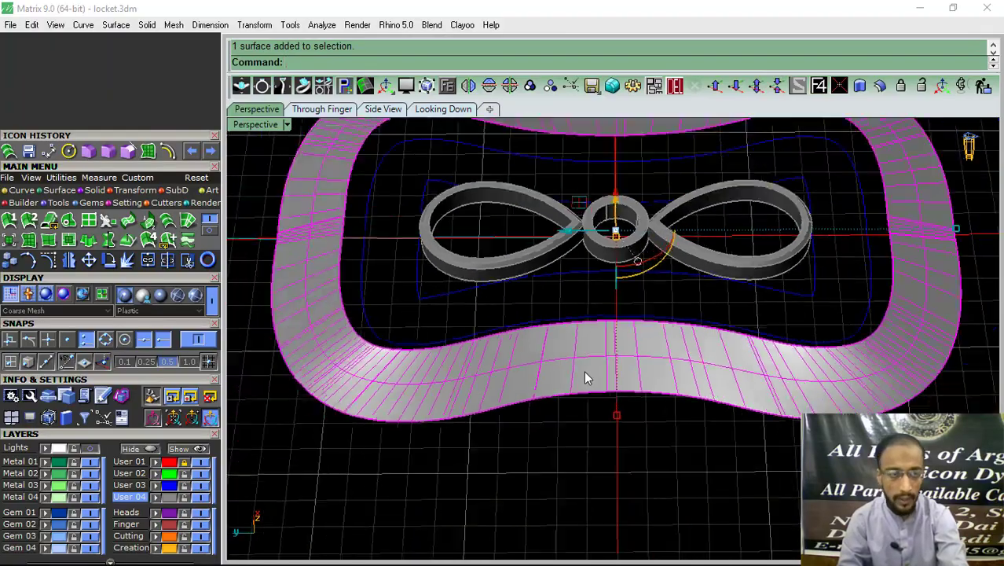
left_click(23, 191)
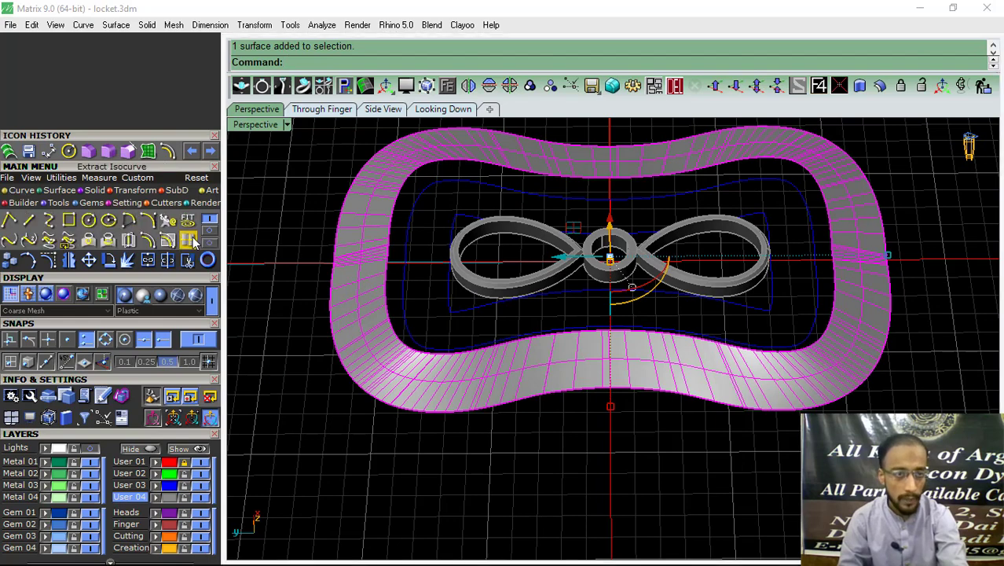
left_click(189, 240)
scroll(494, 399, "up", 5)
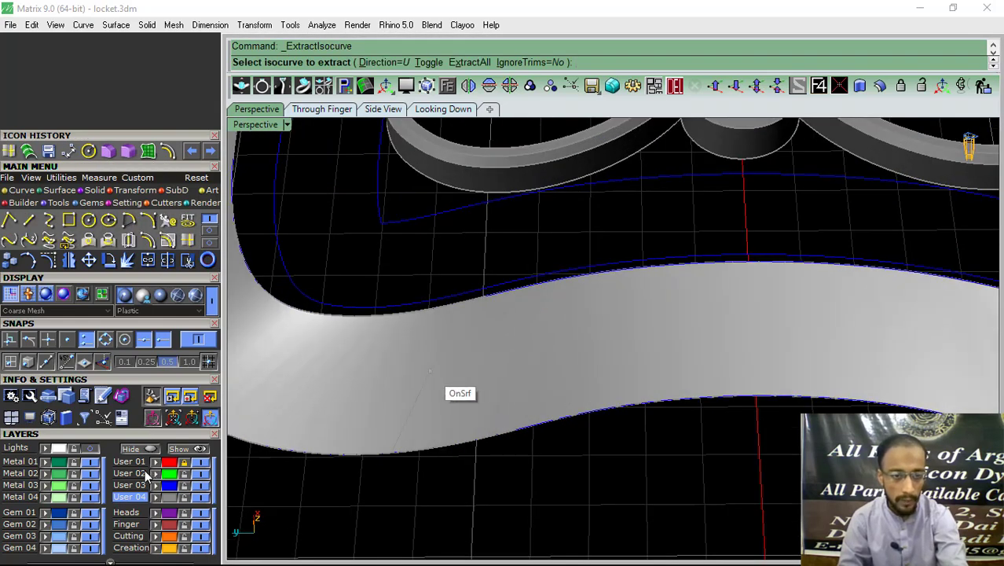
- Extract a cross-section isocurve on the band and rebuild it with 6 points, degree 3
left_click(725, 348)
key("Return")
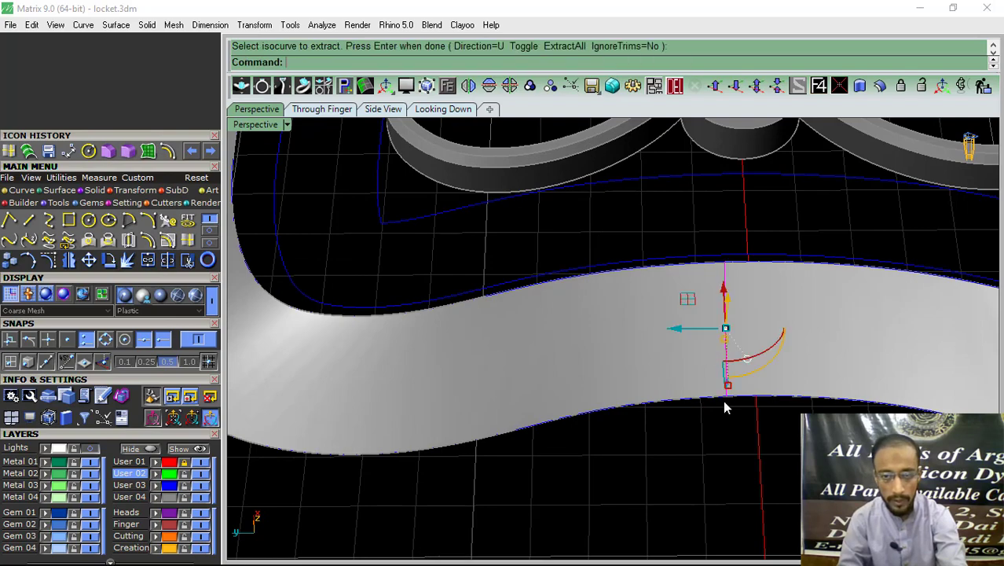
right_click_drag(726, 348, 646, 365)
left_click(166, 221)
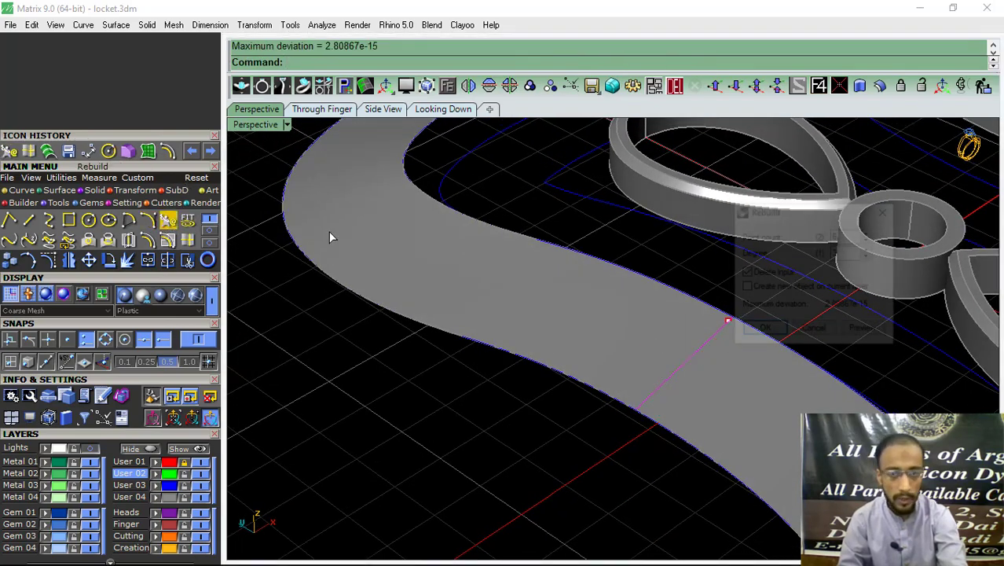
left_click(763, 330)
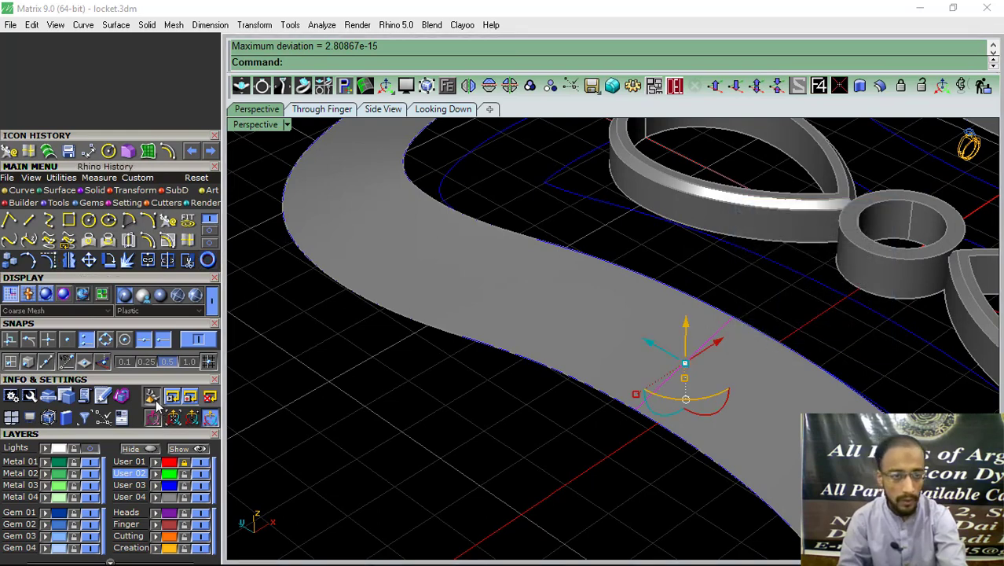
- Pick the extracted curve from the overlapping objects and delete it
left_click(710, 354)
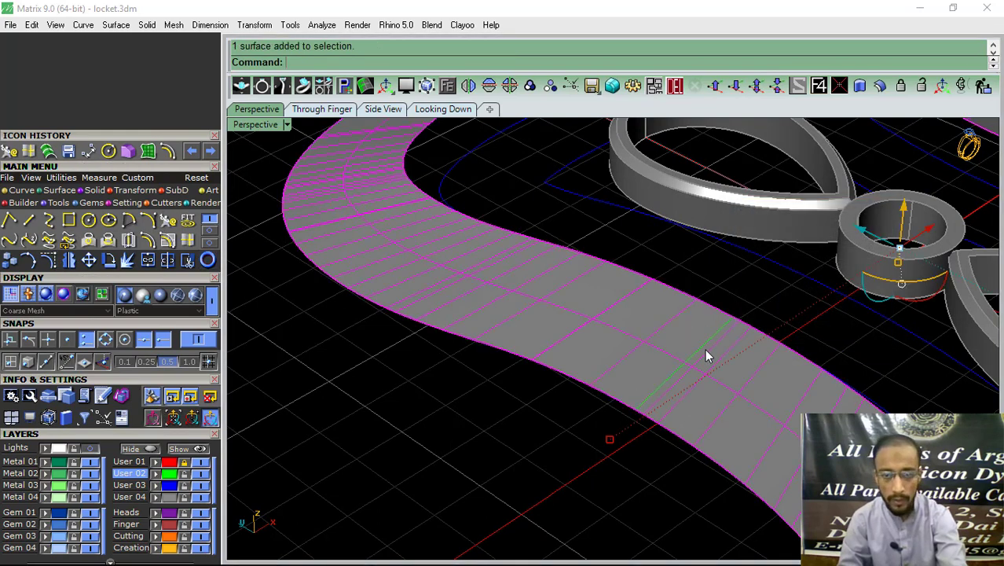
key("Escape")
left_click(701, 352)
left_click(739, 386)
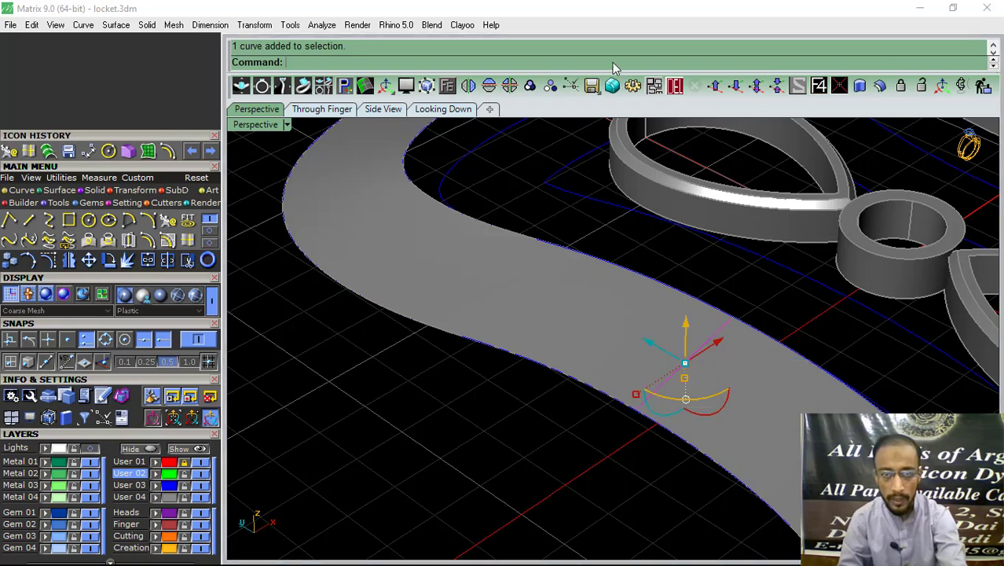
left_click(675, 85)
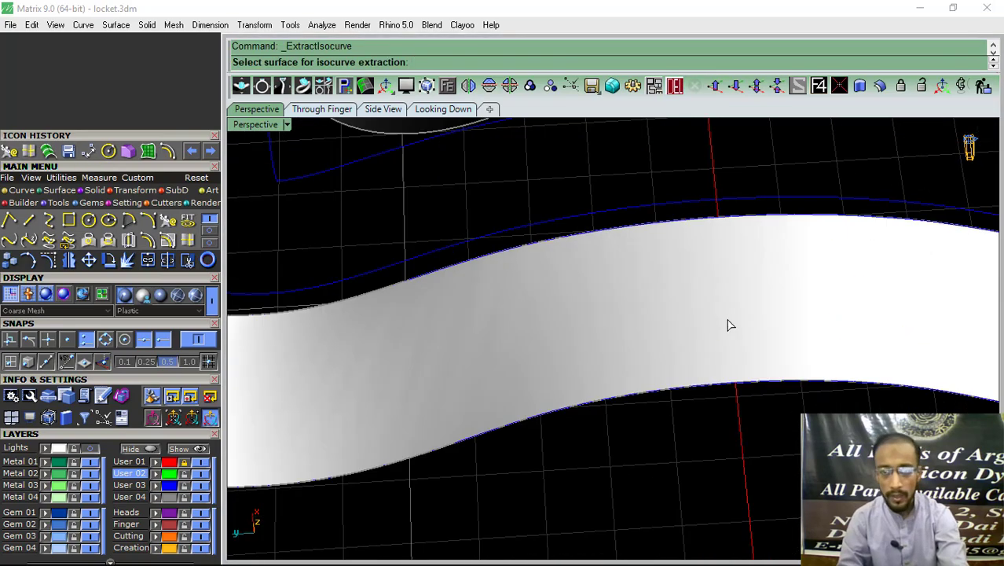
- Extract another cross-section isocurve from the band and rebuild it
left_click(725, 323)
left_click(692, 323)
key("Return")
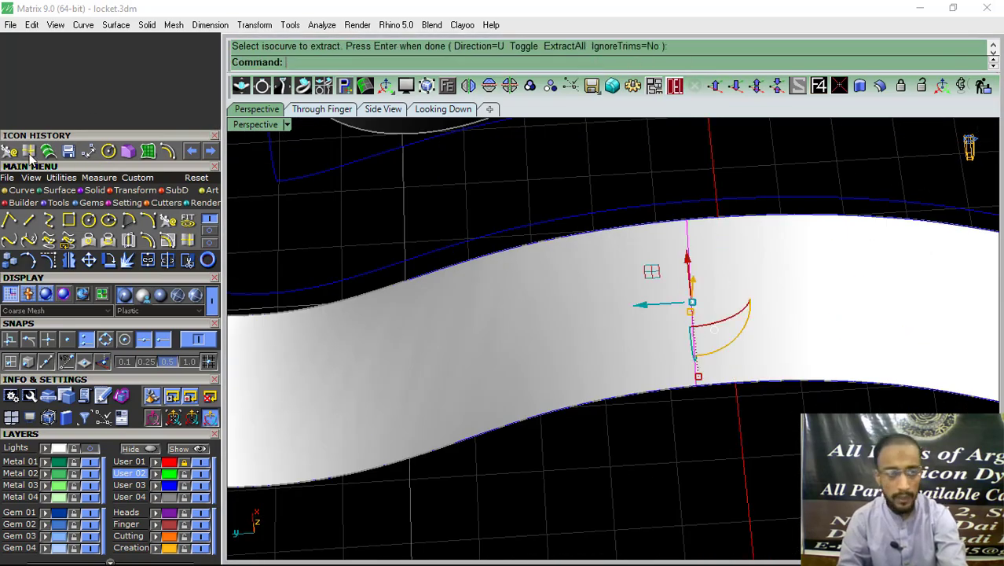
left_click(10, 153)
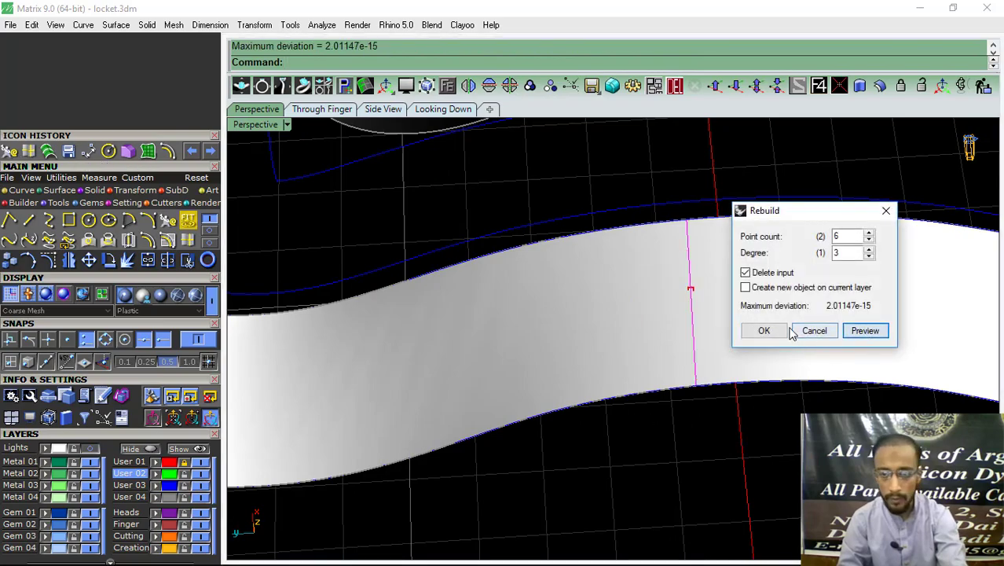
left_click(763, 330)
- Select the new curve lying on the band and turn on its control points
scroll(652, 330, "down", 5)
scroll(633, 340, "down", 2)
left_click(660, 358)
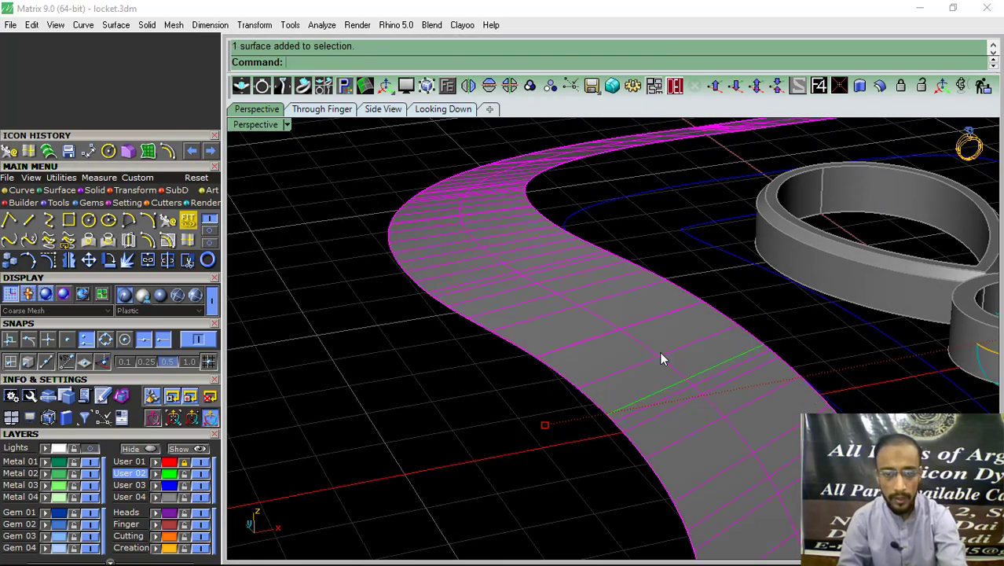
scroll(472, 408, "up", 2)
left_click(359, 454)
scroll(582, 339, "up", 5)
left_click(566, 314)
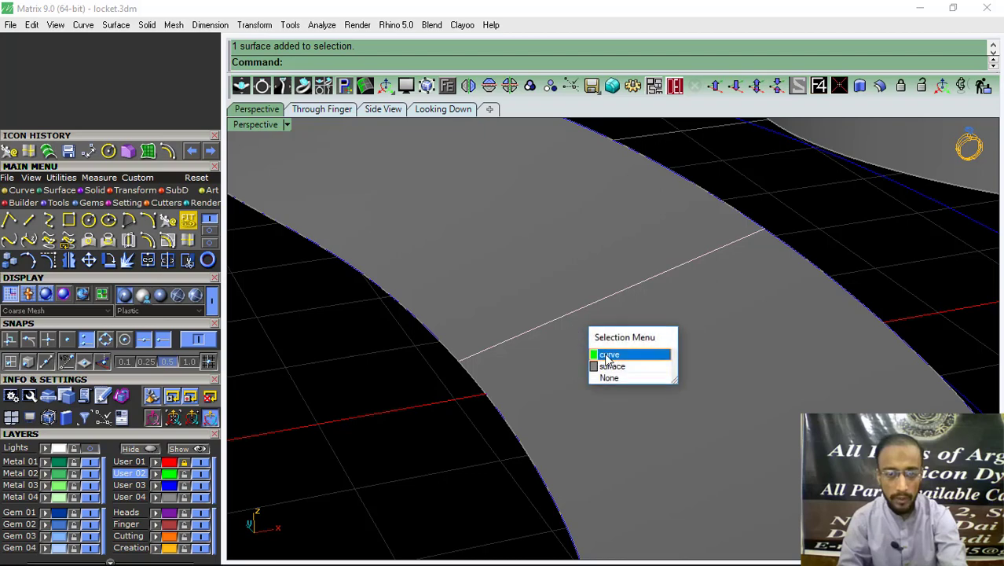
left_click(609, 355)
left_click(55, 263)
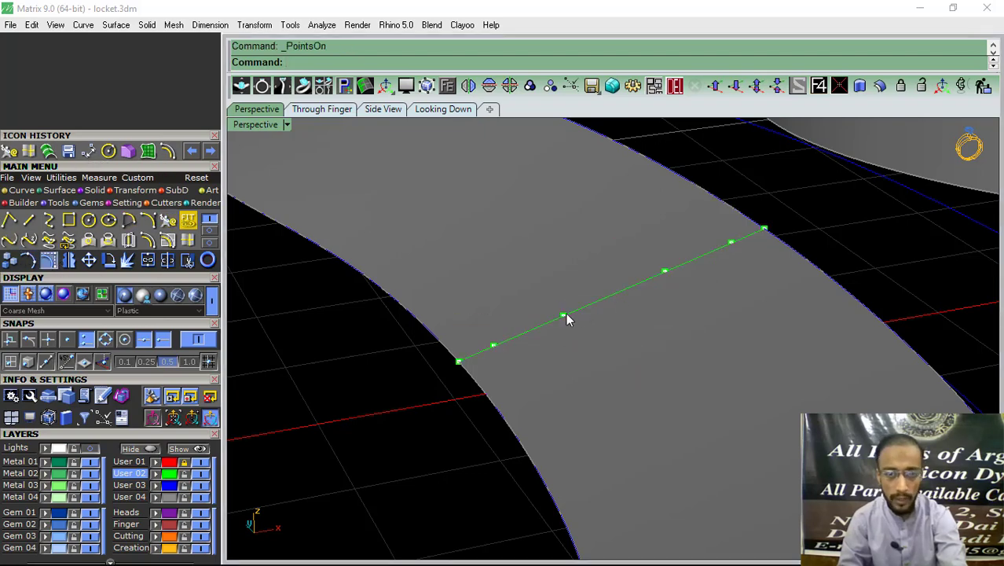
- Test-move two middle control points, undo, and delete the trial curve
left_click(665, 271, "shift")
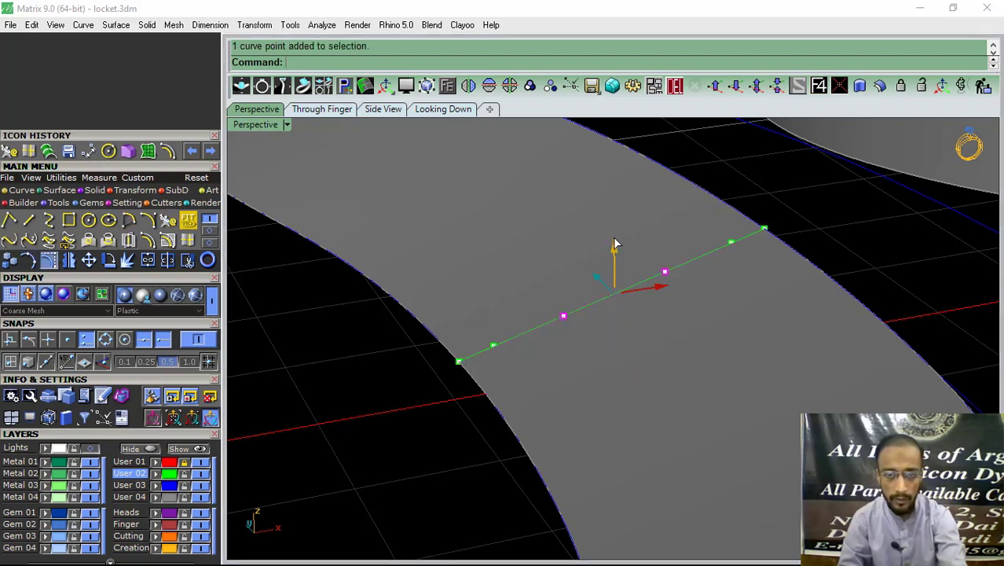
left_click_drag(615, 243, 609, 251)
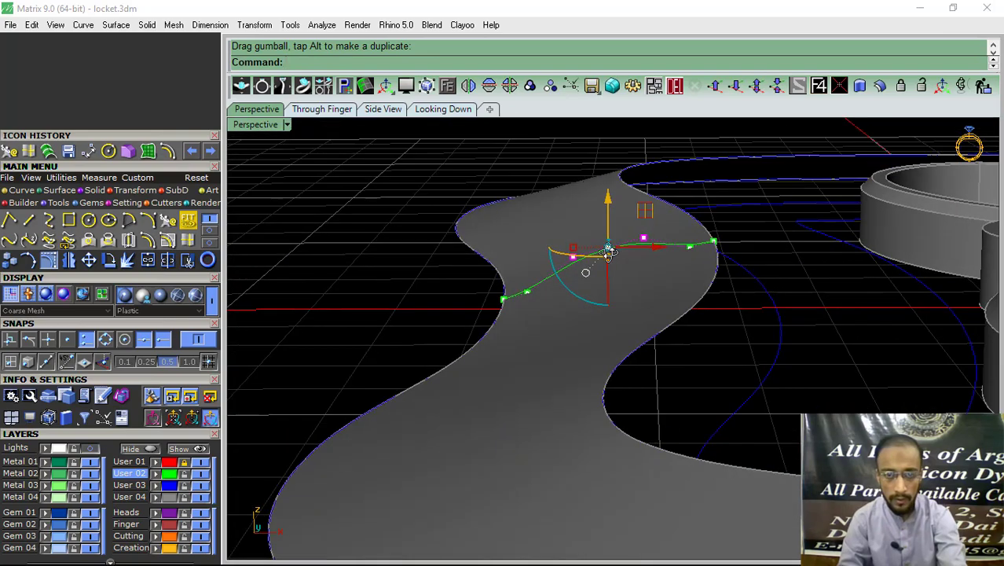
key("ctrl+z")
key("Escape")
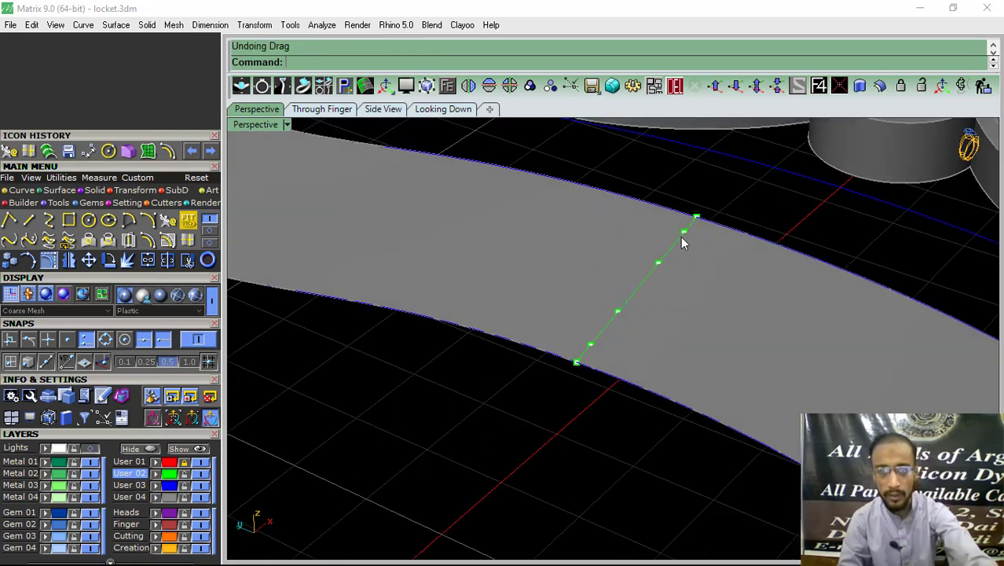
left_click(680, 242)
key("Delete")
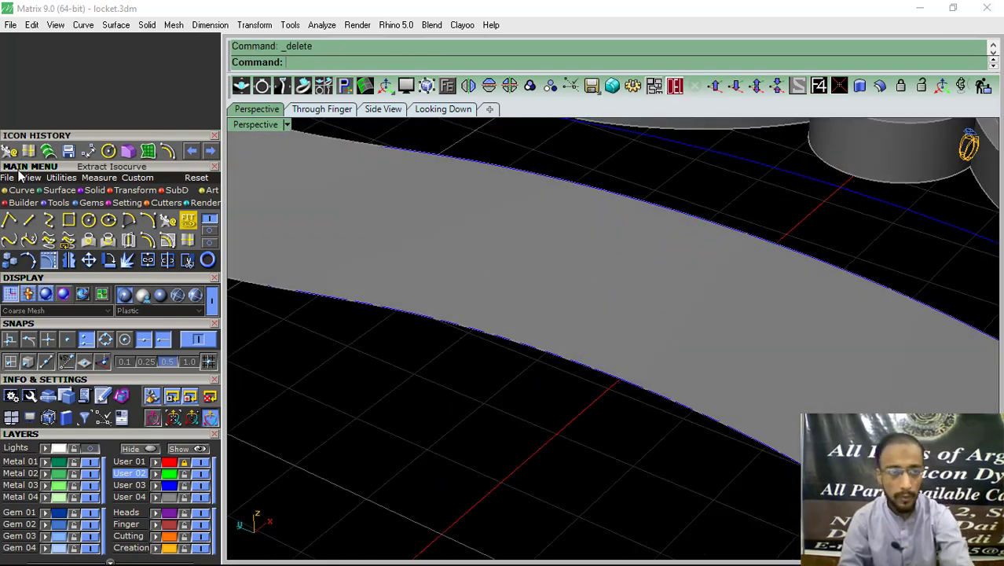
left_click(59, 190)
- Rebuild the wavy band surface with U 10 and V 6 points, previewing before accepting
left_click(110, 222)
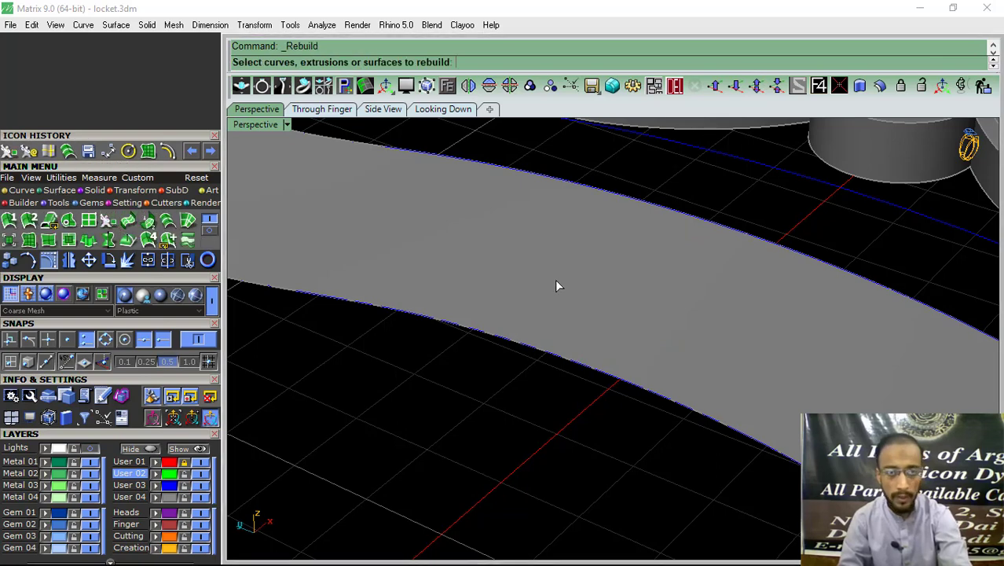
left_click(557, 283)
key("Return")
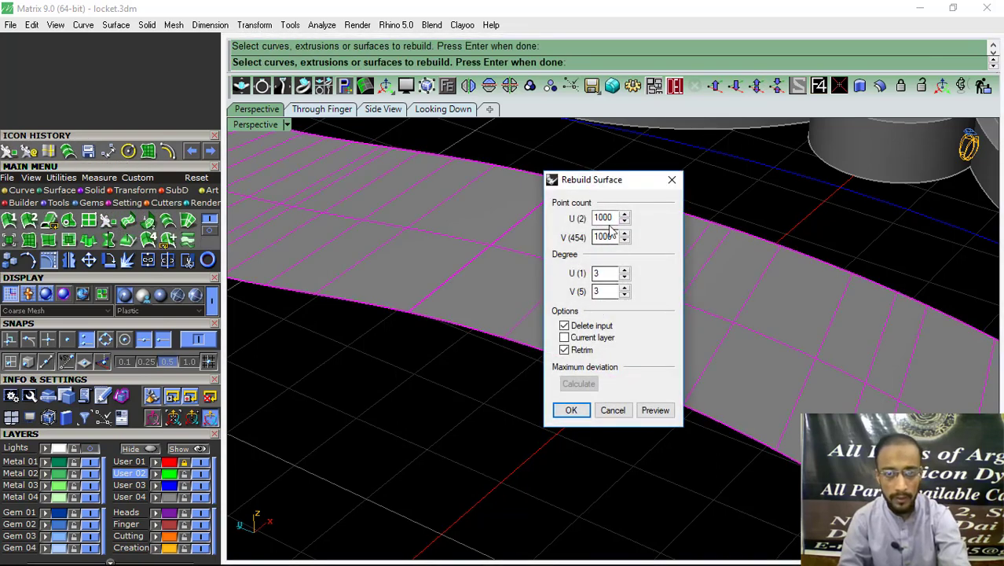
double_click(613, 218)
type("1")
type("6")
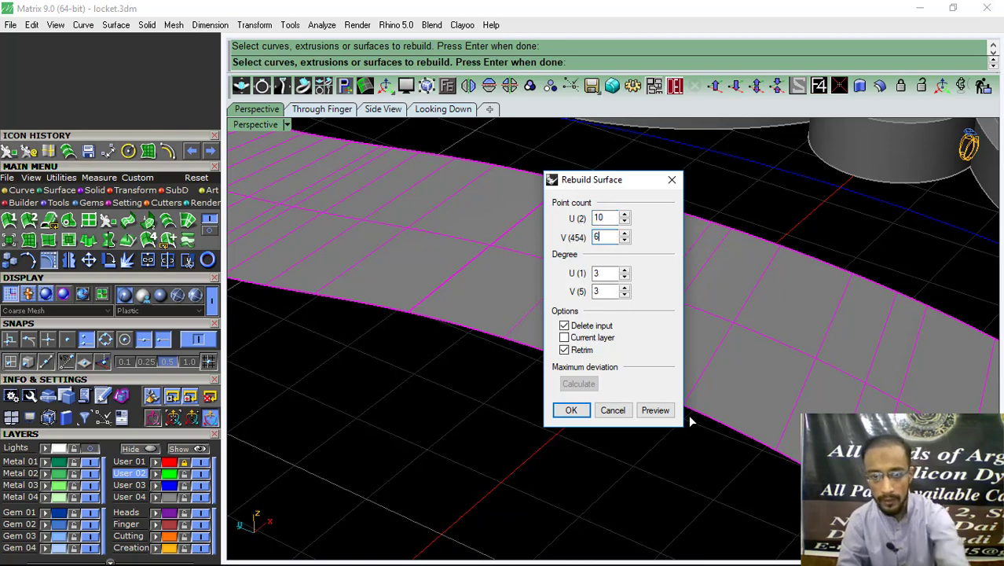
left_click(655, 410)
left_click(571, 410)
- Undo the band rebuild to restore its original shape
scroll(550, 385, "down", 5)
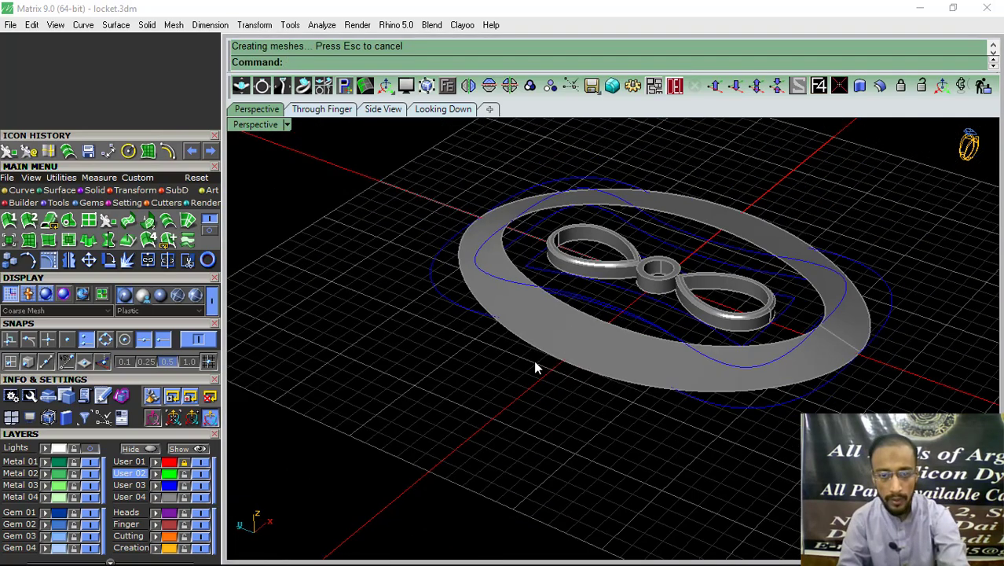
right_click_drag(519, 324, 542, 378)
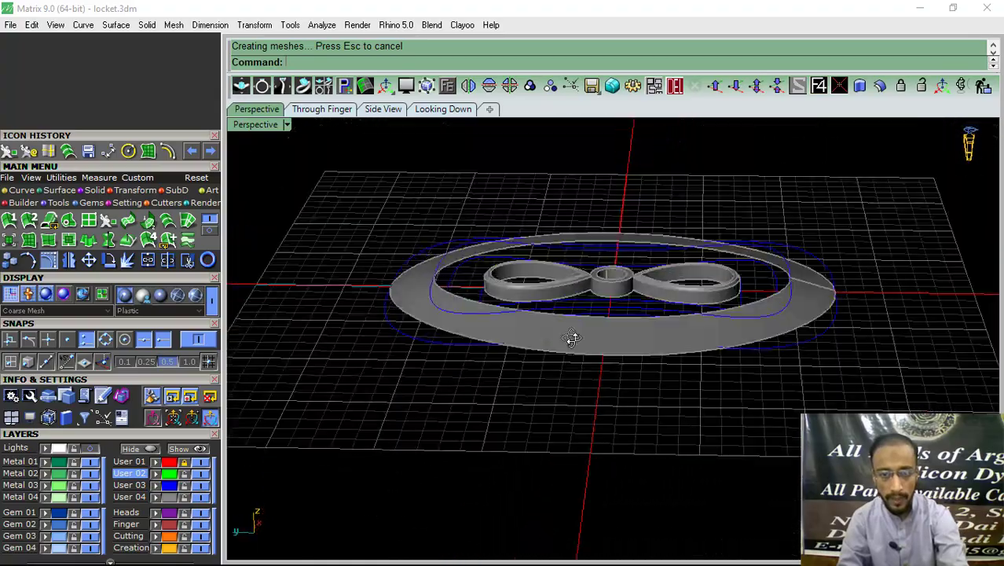
key("ctrl+z")
scroll(560, 352, "up", 5)
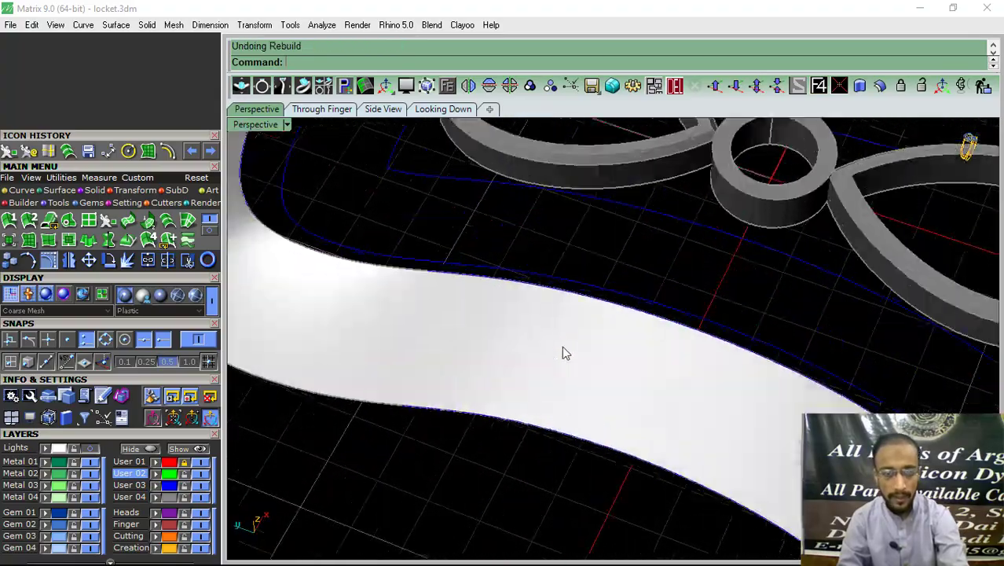
mouse_move(565, 352)
right_mouse_down()
mouse_move(565, 274)
mouse_move(470, 260)
mouse_move(417, 235)
mouse_move(473, 400)
mouse_move(448, 299)
right_mouse_up()
scroll(472, 401, "down", 3)
scroll(485, 315, "up", 3)
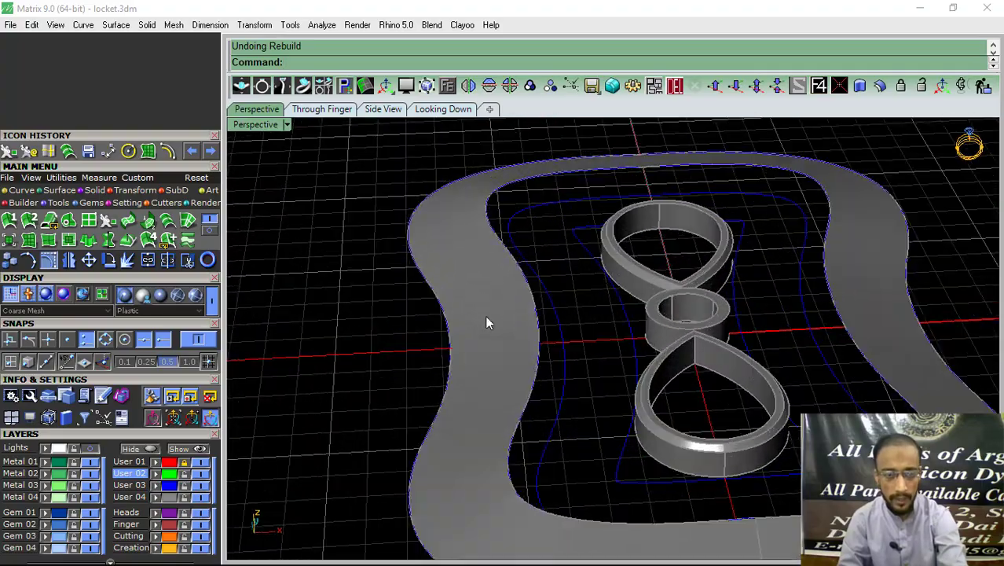
- Select the wavy band and inspect it from low side and oblique angles
left_click(485, 315)
scroll(484, 319, "down", 3)
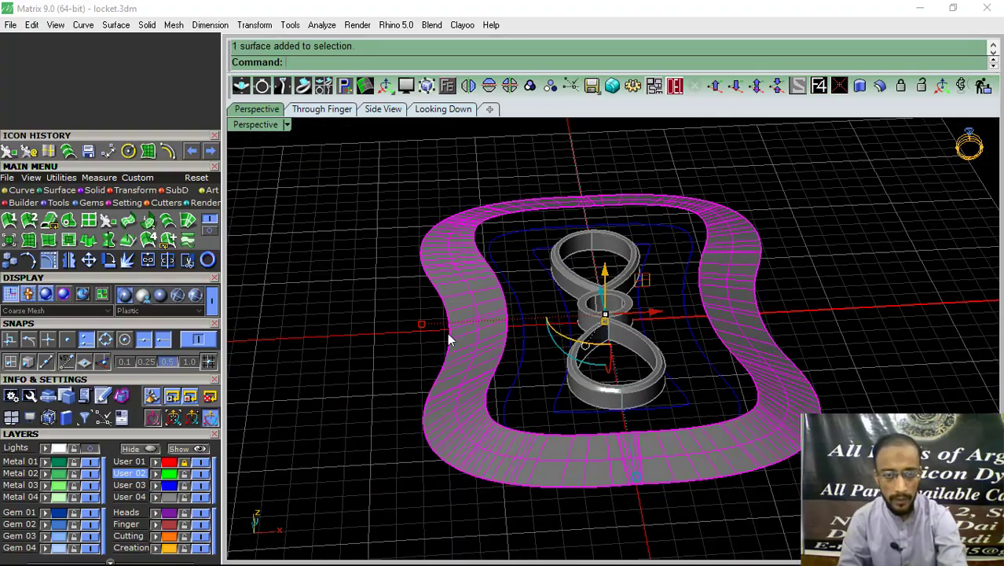
mouse_move(447, 333)
right_mouse_down()
mouse_move(494, 305)
mouse_move(527, 395)
right_mouse_up()
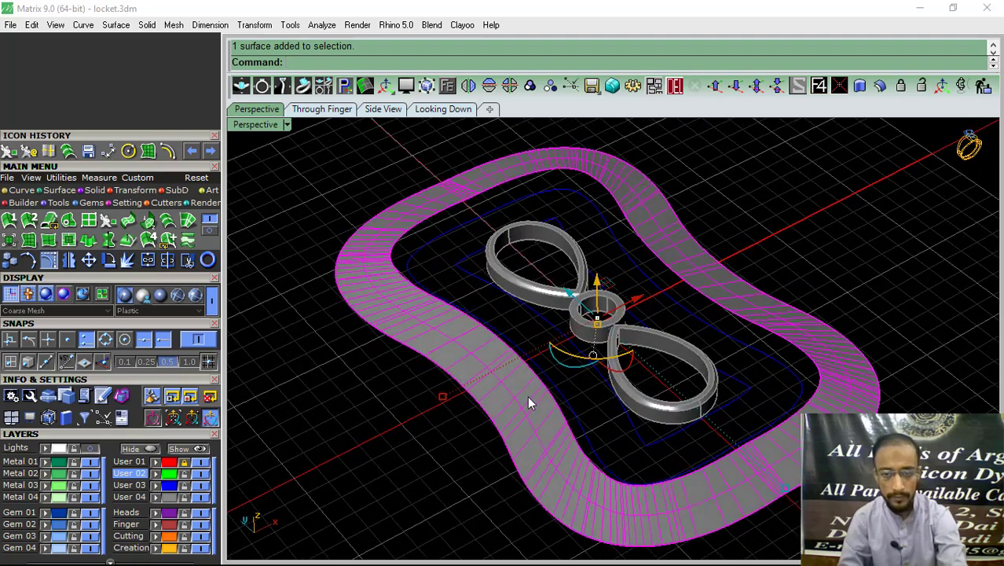
left_click(383, 470)
right_click_drag(383, 470, 595, 332)
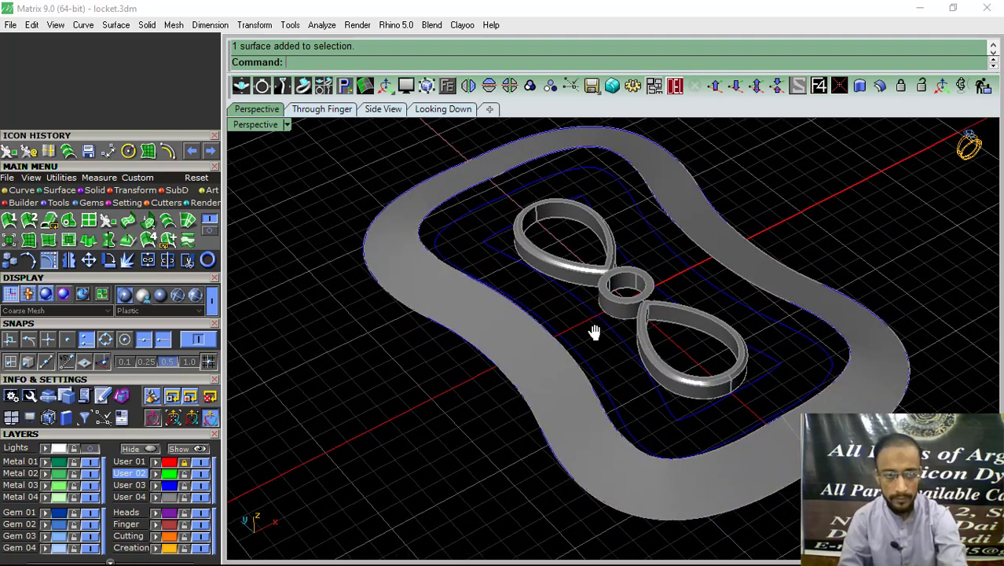
scroll(507, 345, "up", 2)
- Offset the wavy band into a 0.9 thick solid and view its offset direction
left_click(508, 339)
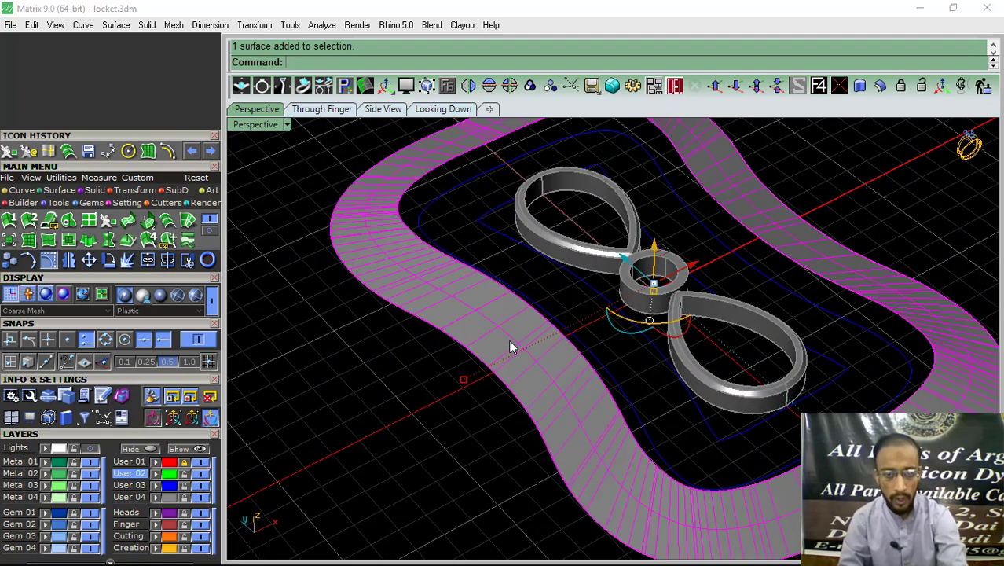
left_click(880, 85)
mouse_move(656, 359)
right_mouse_down()
mouse_move(639, 302)
mouse_move(609, 285)
mouse_move(646, 320)
right_mouse_up()
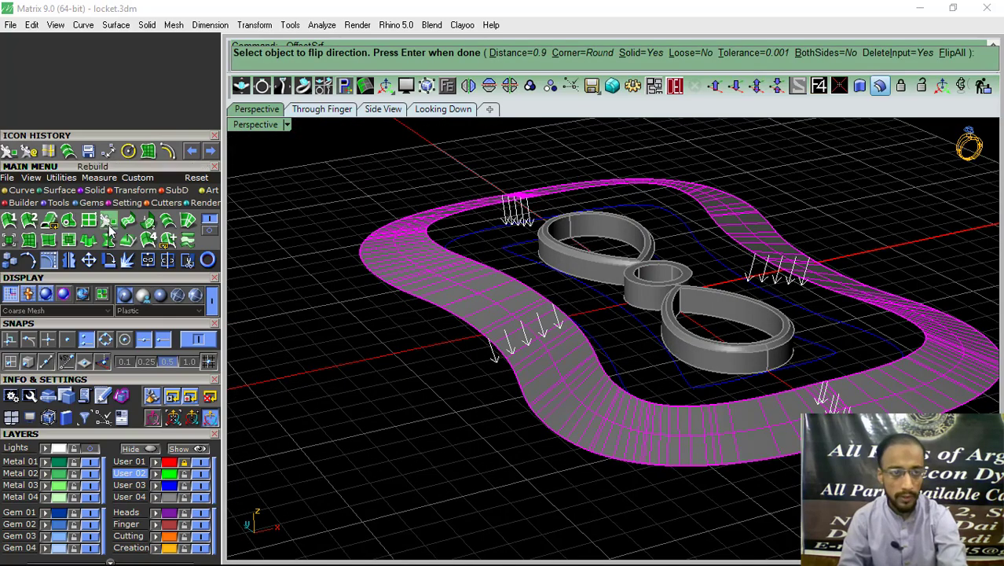
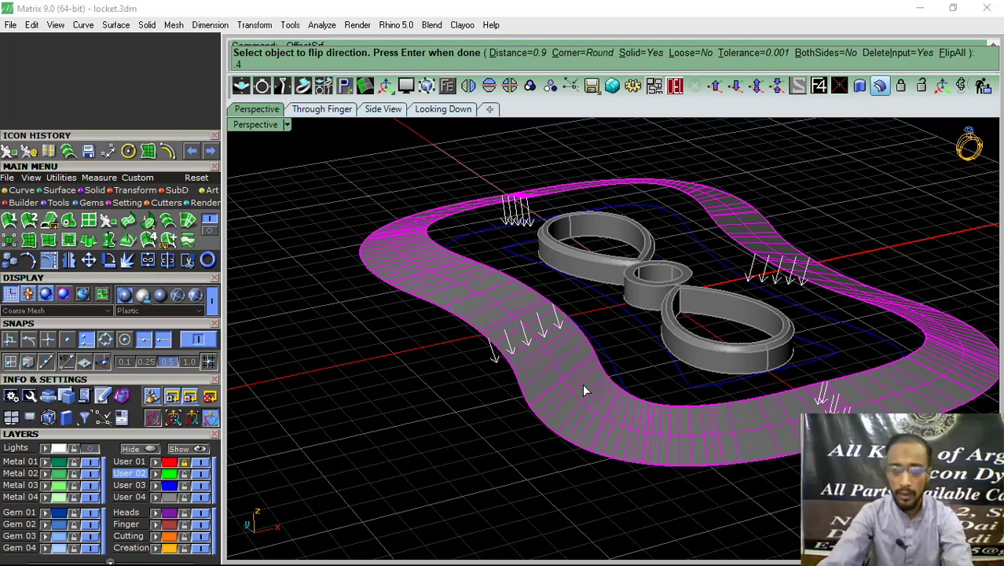
- Accept the rim band's offset direction, then select the inner outline curve
key("Return")
left_click(445, 470)
mouse_move(446, 470)
right_mouse_down()
mouse_move(695, 433)
mouse_move(527, 333)
right_mouse_up()
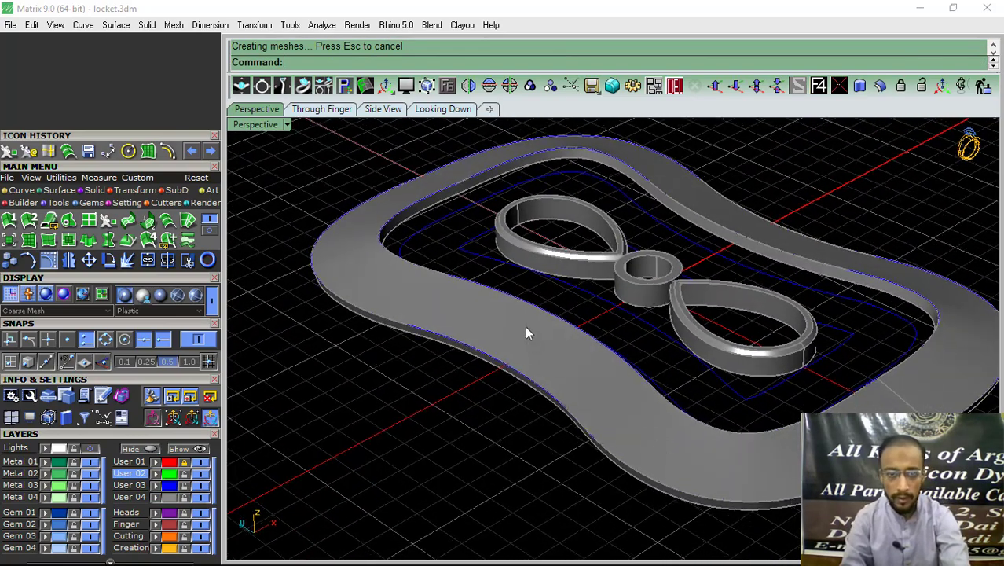
left_click(401, 241)
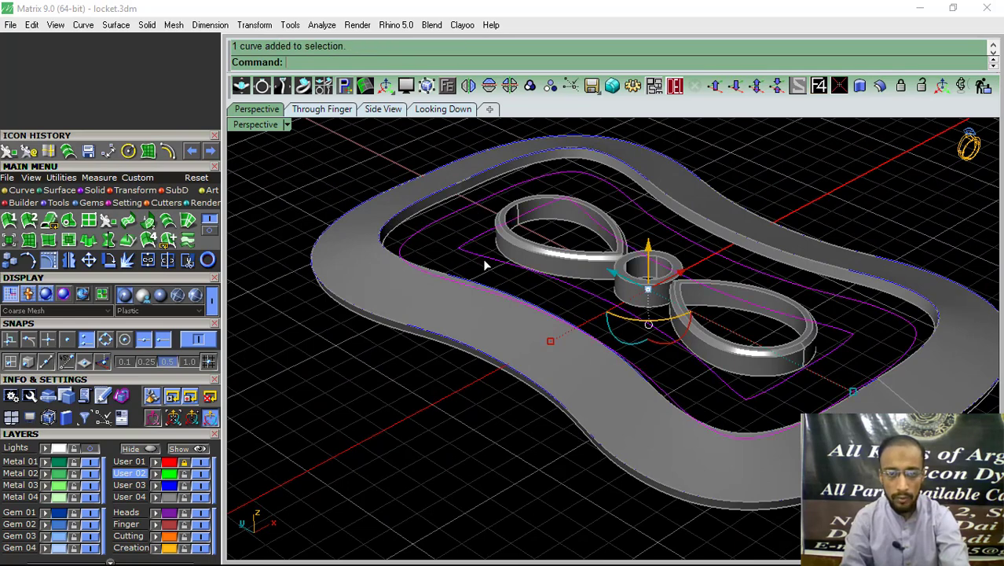
- Check the inner outline curve in the front view, then reselect it in Perspective
left_click(338, 110)
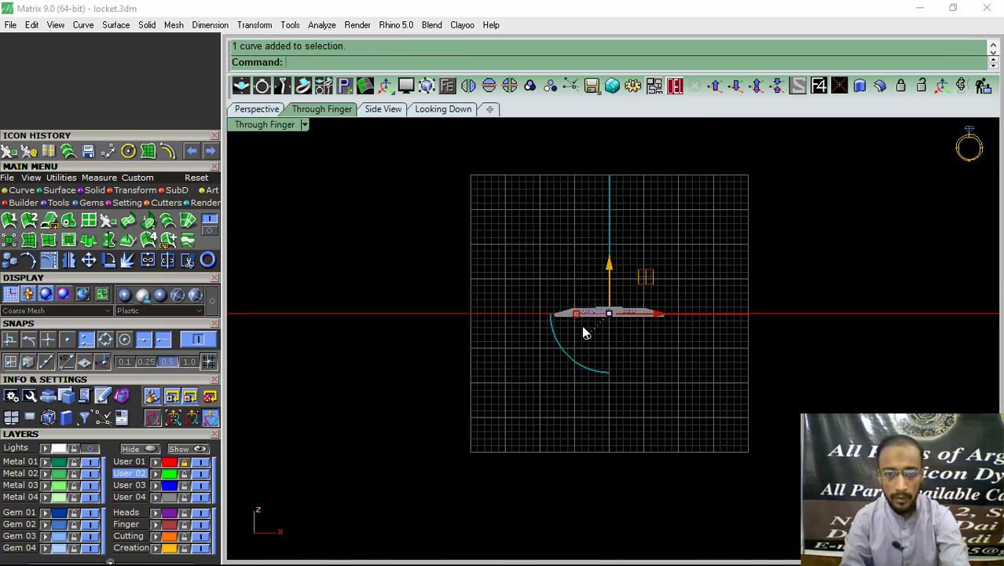
scroll(583, 332, "up", 4)
scroll(695, 339, "up", 3)
left_click_drag(694, 292, 694, 294)
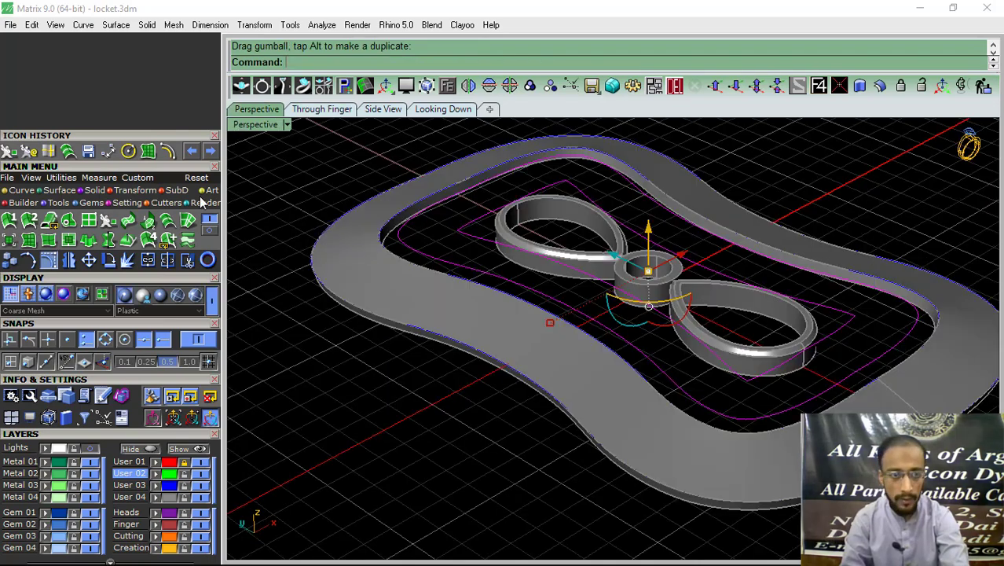
left_click(257, 109)
left_click(448, 238)
scroll(460, 248, "up", 3)
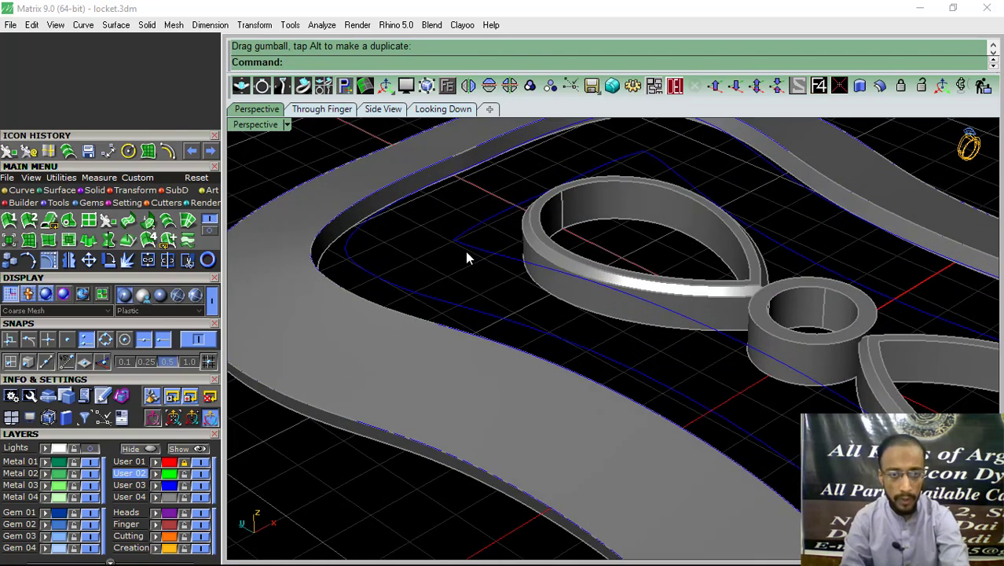
scroll(475, 253, "up", 2)
left_click(817, 275)
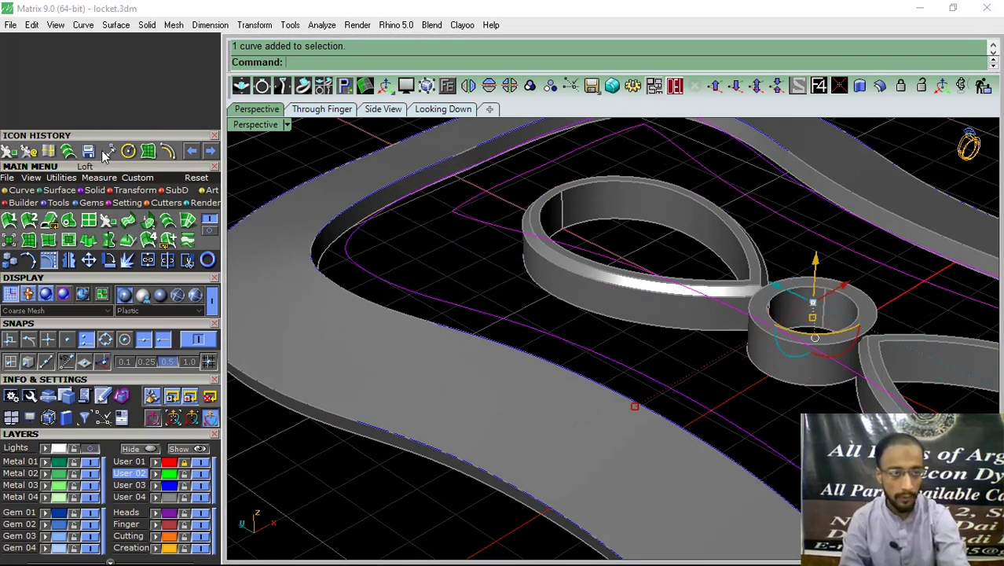
left_click(70, 152)
key("Return")
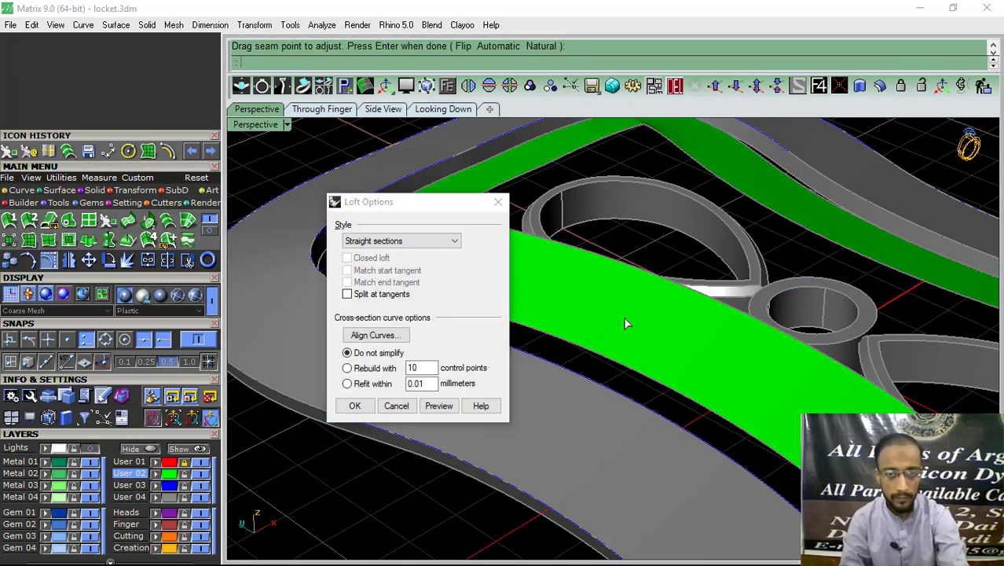
key("Return")
right_click_drag(338, 175, 461, 276)
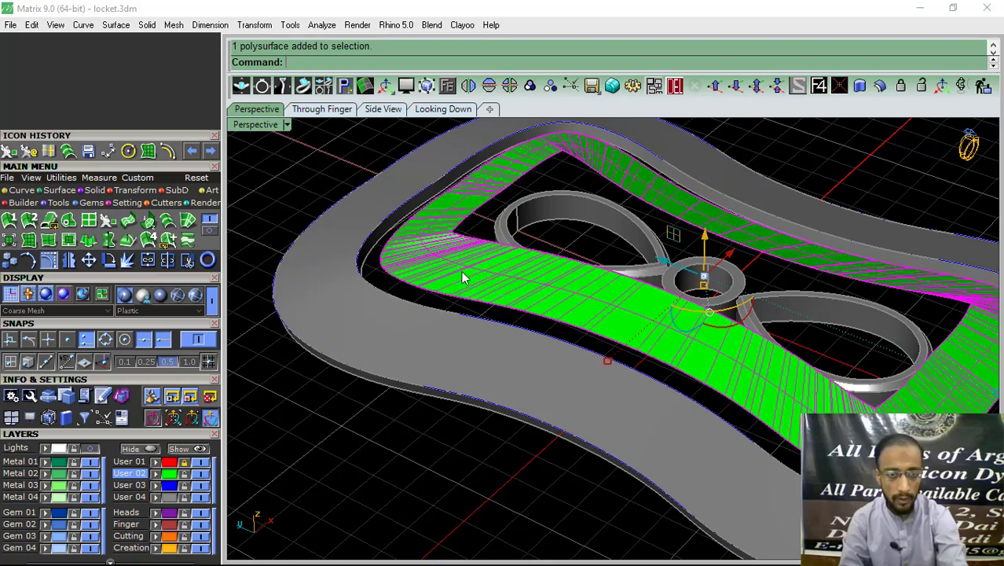
left_click(415, 454)
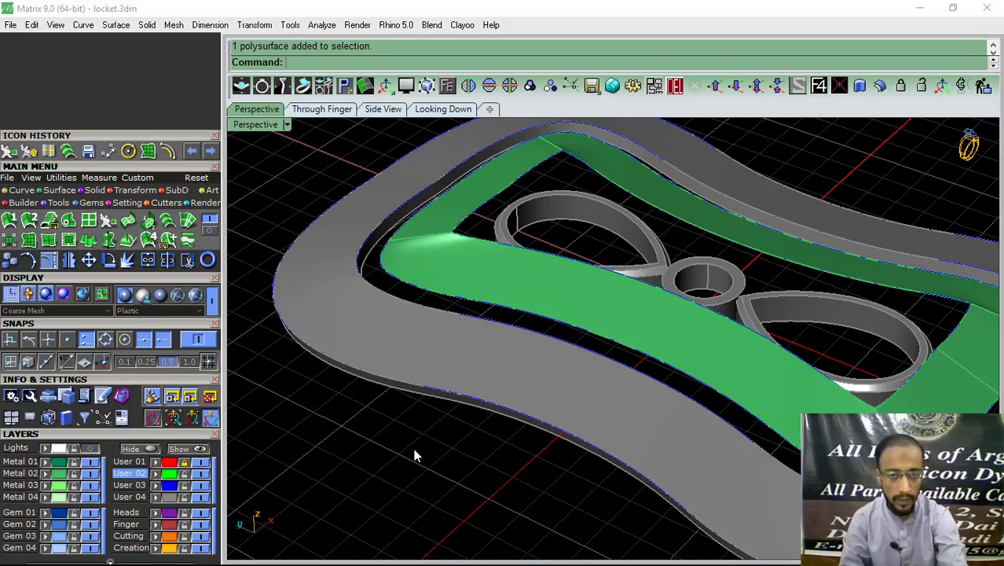
mouse_move(458, 279)
right_mouse_down()
mouse_move(468, 301)
mouse_move(449, 315)
right_mouse_up()
left_click(458, 323)
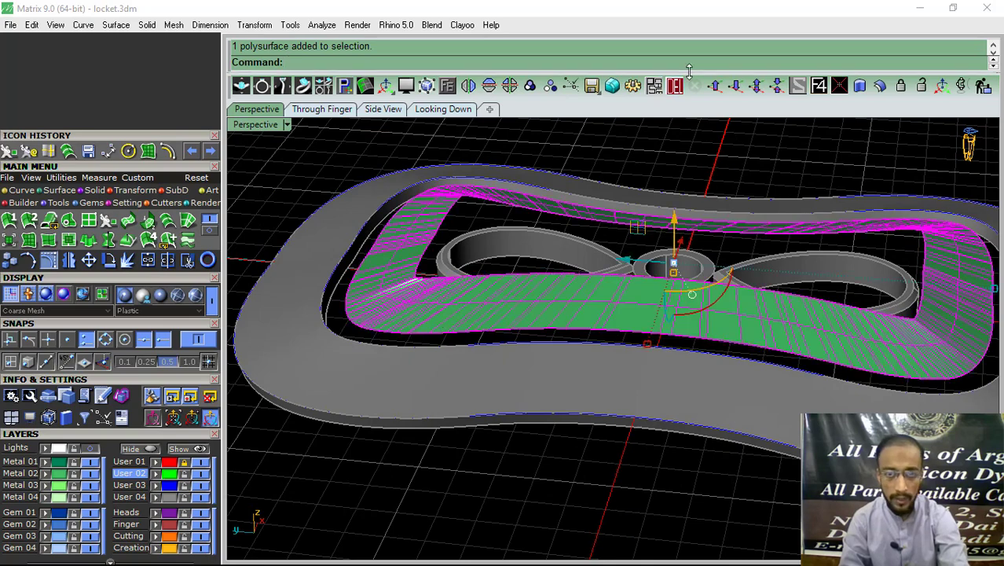
key("Delete")
scroll(401, 289, "up", 5)
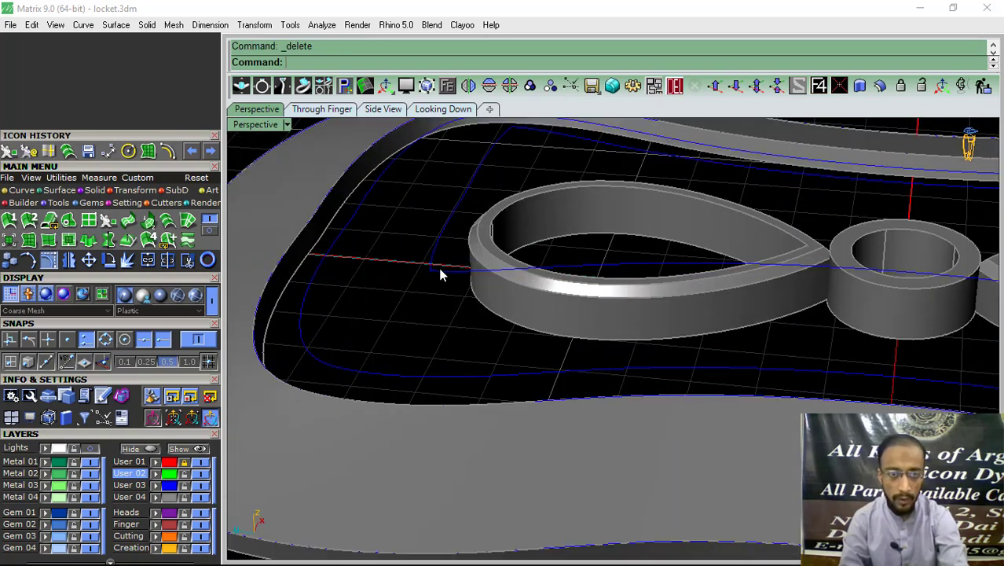
left_click(440, 272)
left_click_drag(330, 379, 330, 377)
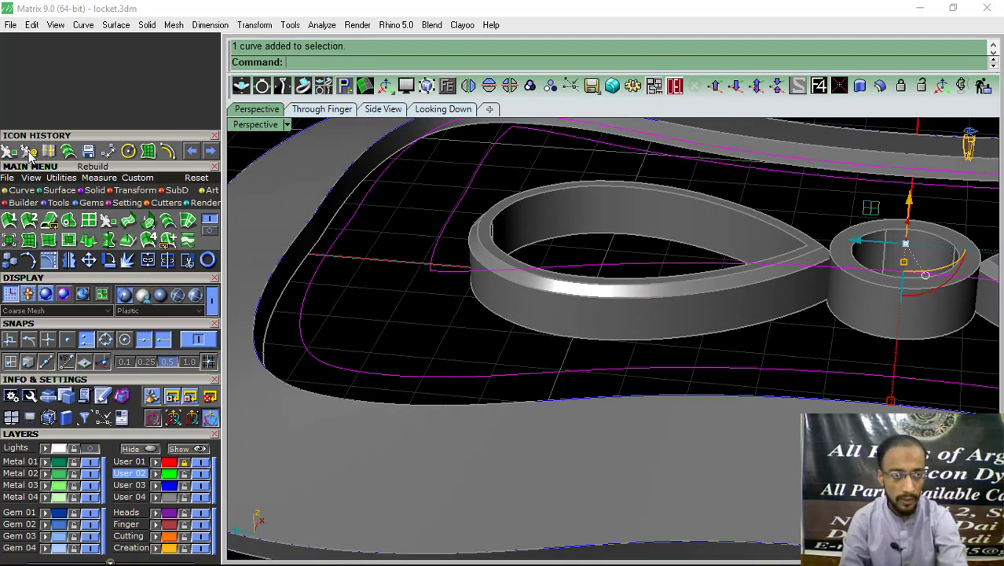
- Patch the selected curves into a green panel and trim away its centre opening
left_click(28, 242)
left_click(190, 263)
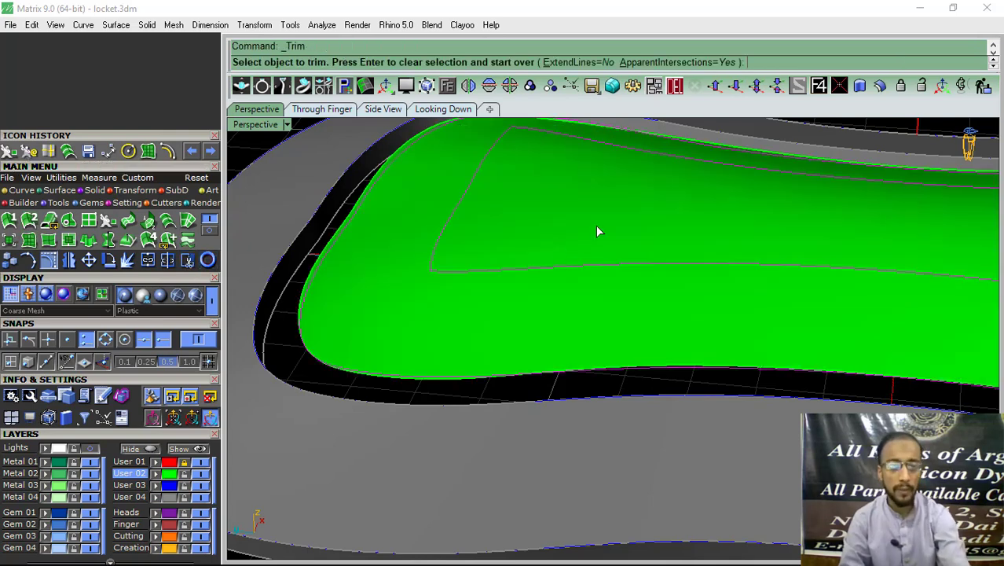
left_click(463, 260)
scroll(316, 216, "down", 5)
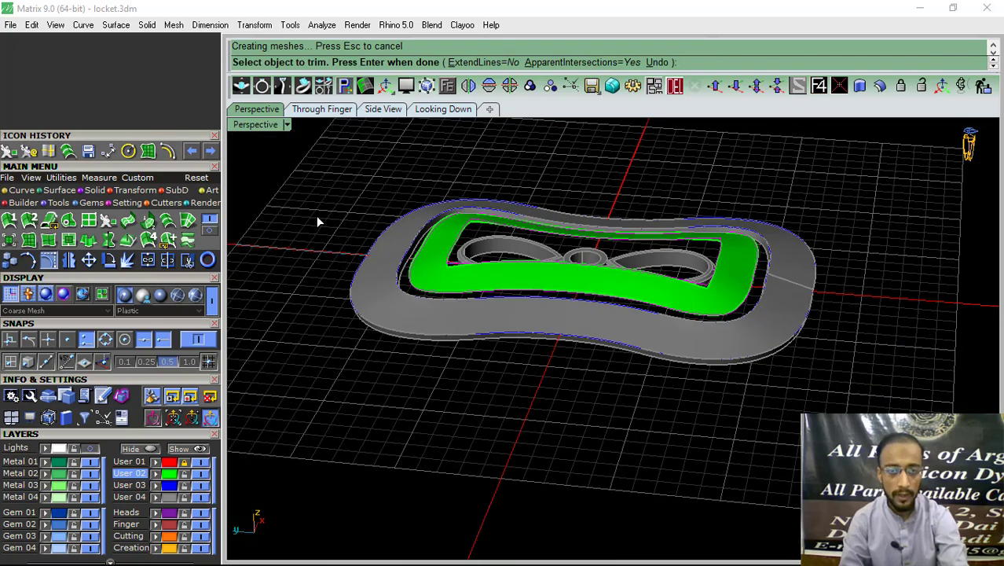
key("Return")
- Offset the green panel surface into a thickened solid
right_click_drag(555, 237, 623, 298)
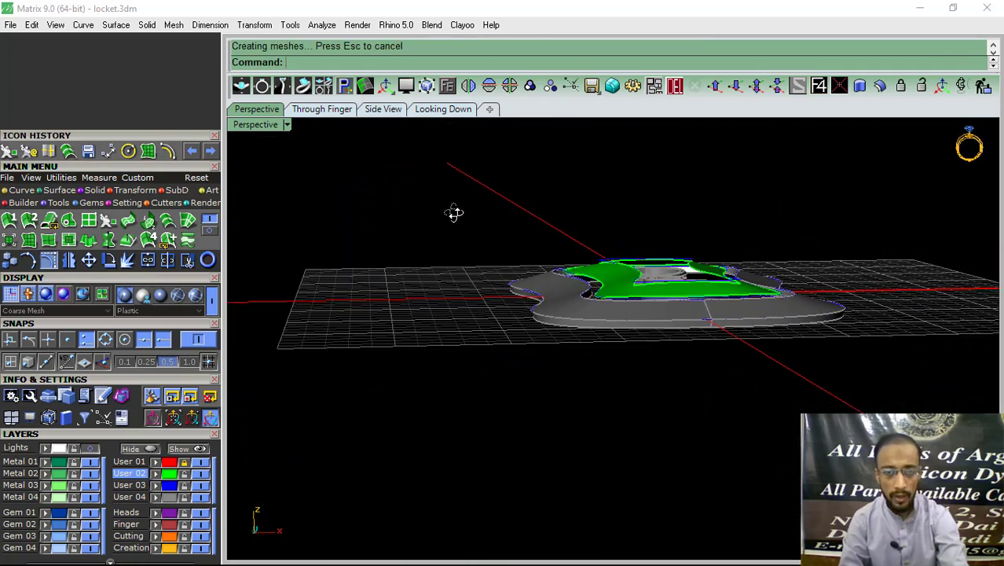
scroll(625, 299, "up", 3)
left_click(627, 300)
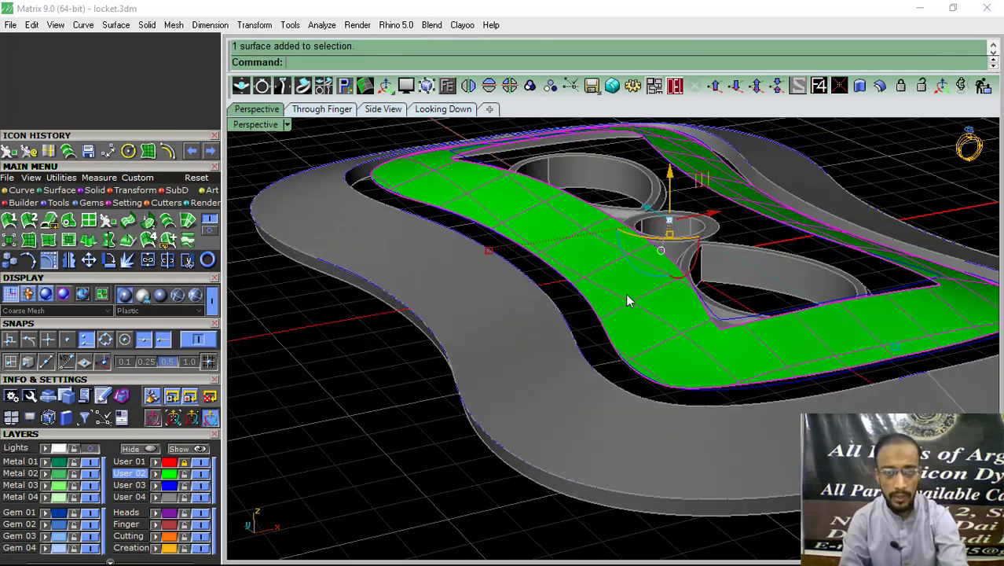
left_click(879, 85)
key("Return")
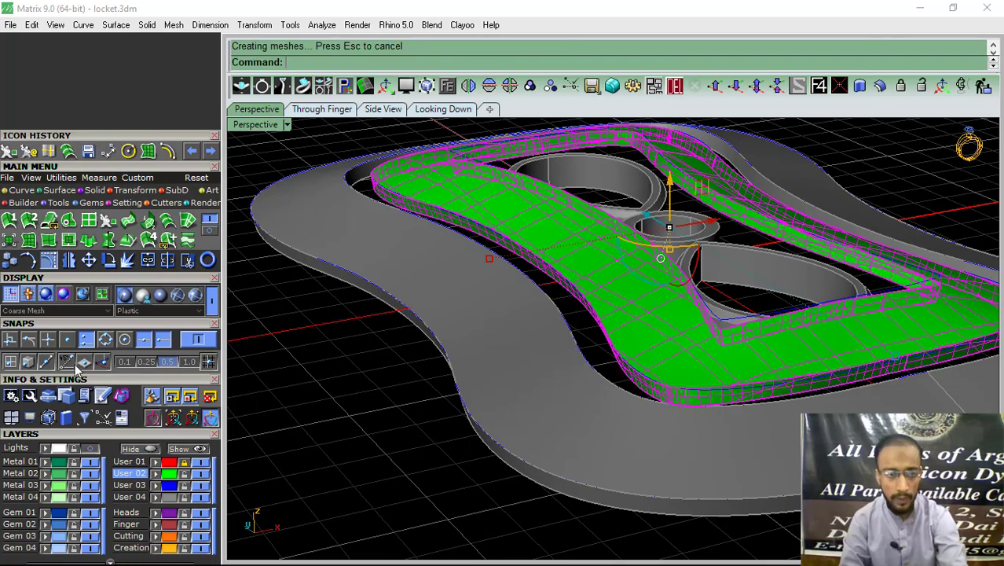
scroll(472, 338, "down", 3)
key("Escape")
- Select the centre ring and both teardrop rings
mouse_move(435, 352)
right_mouse_down()
mouse_move(600, 379)
mouse_move(533, 283)
right_mouse_up()
scroll(532, 284, "up", 5)
left_click(539, 318)
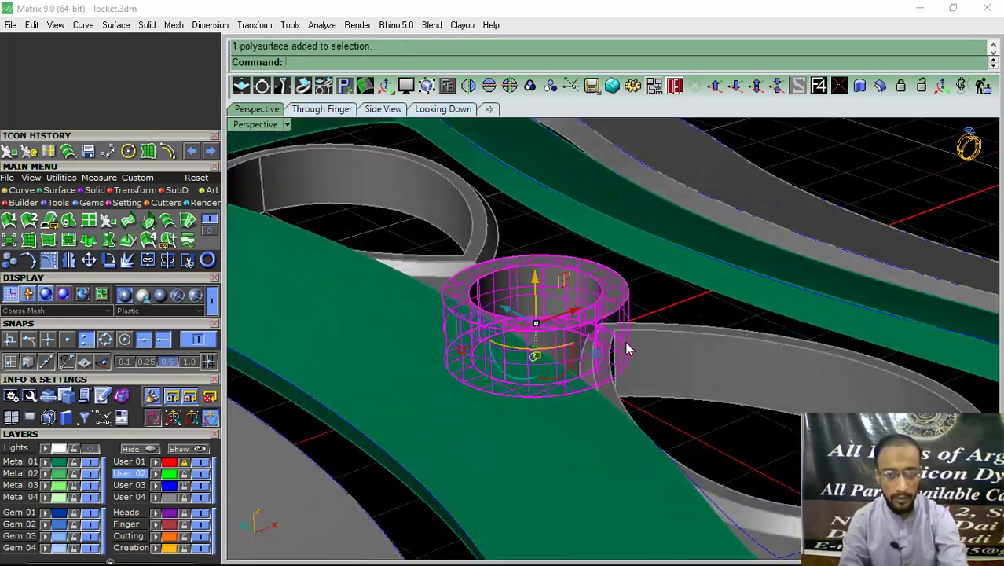
left_click(626, 349, "shift")
left_click(462, 282, "shift")
- In the side view, lift the selected rings above the panel
left_click(383, 109)
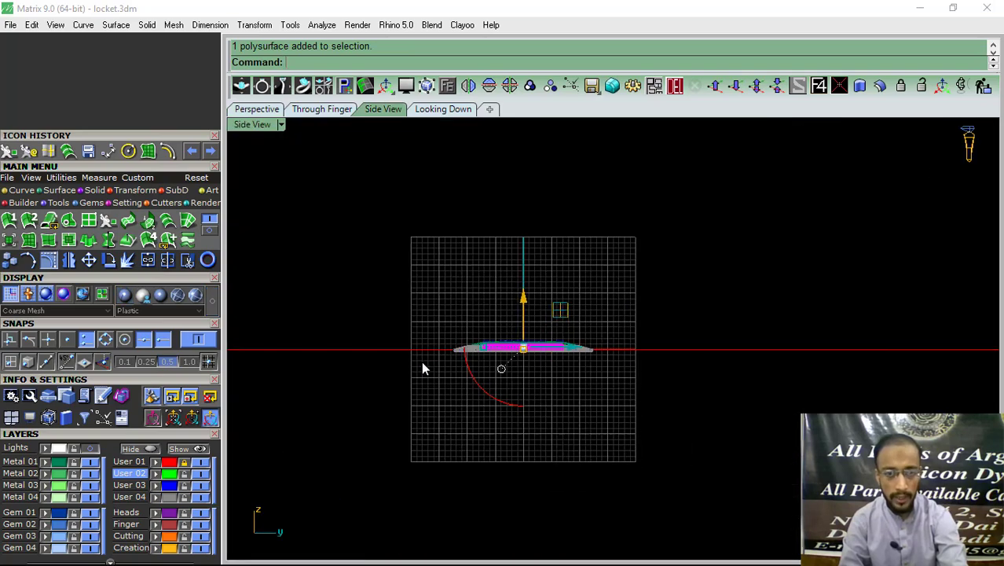
scroll(507, 380, "up", 3)
left_click_drag(533, 345, 532, 317)
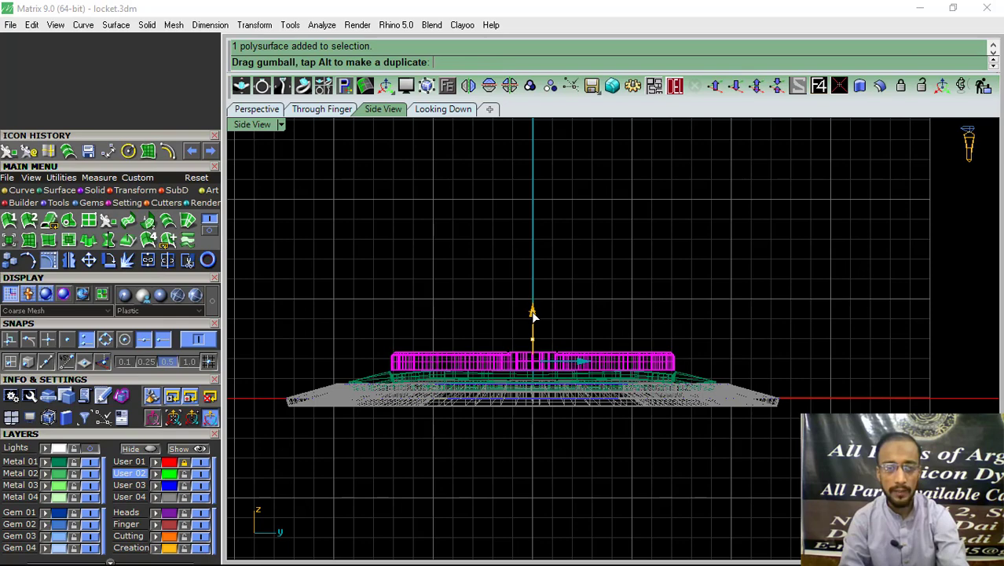
left_click(483, 293)
- Select the green panel with the rings and raise them together above the frame
scroll(362, 420, "up", 2)
scroll(400, 374, "up", 3)
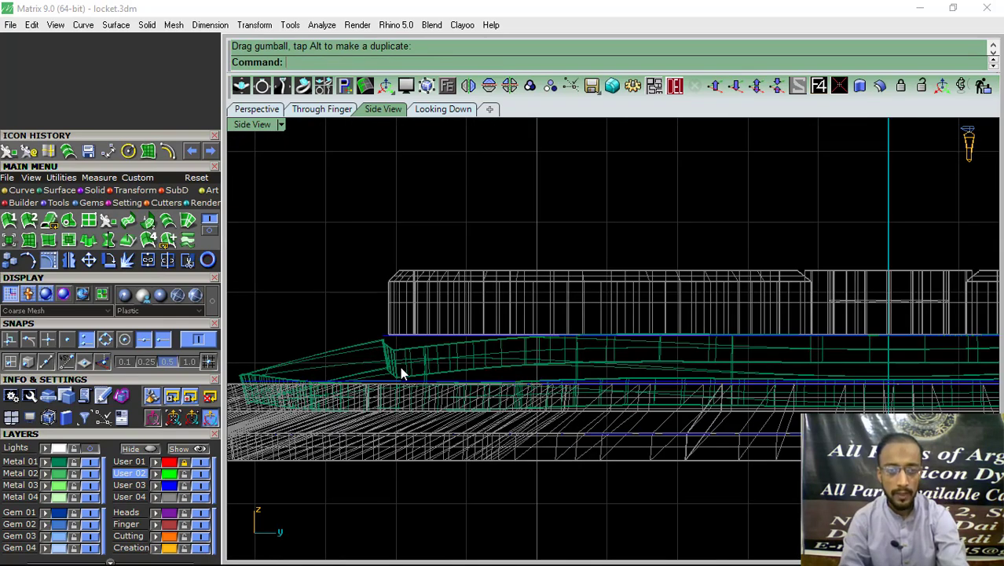
left_click(401, 374)
key("ctrl+shift+e")
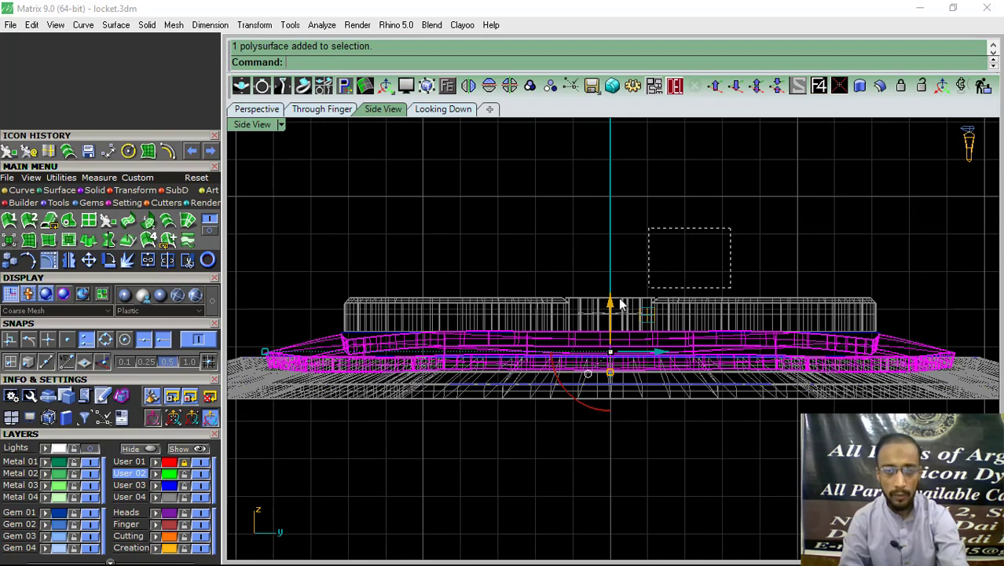
left_click_drag(620, 304, 562, 322)
left_click_drag(613, 290, 612, 271)
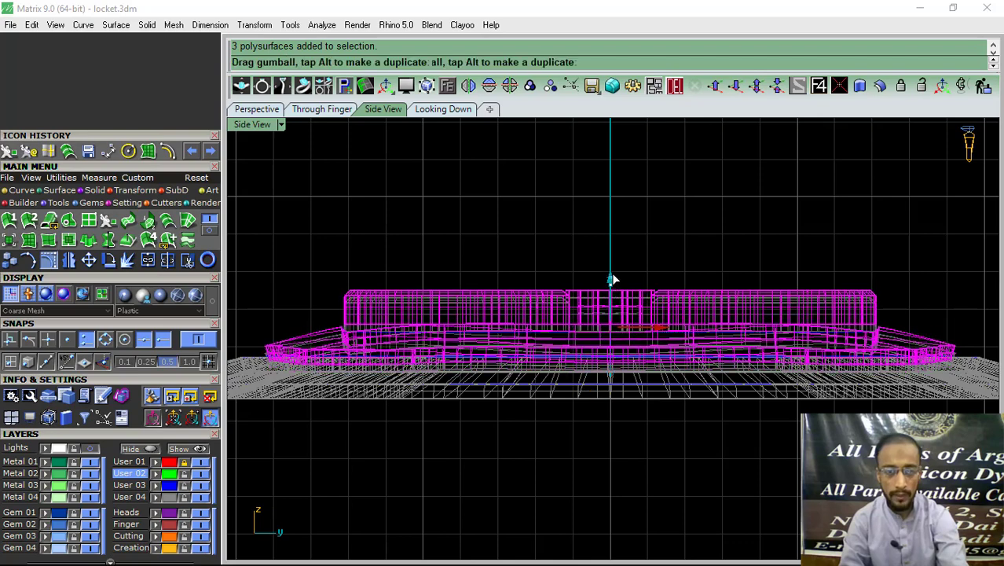
left_click(524, 265)
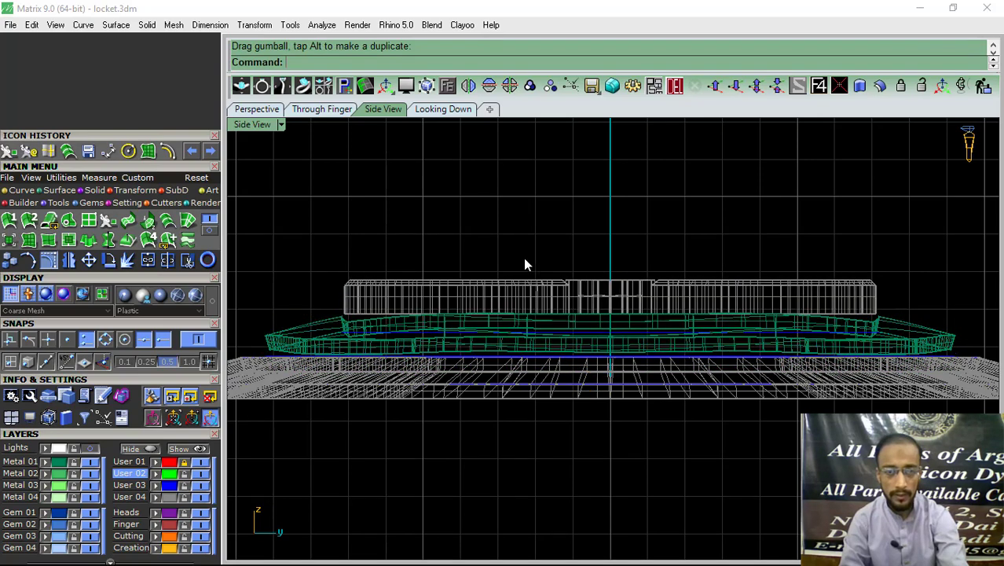
- Return to Perspective and save the model as locket.3dm
left_click(257, 110)
scroll(533, 285, "down", 5)
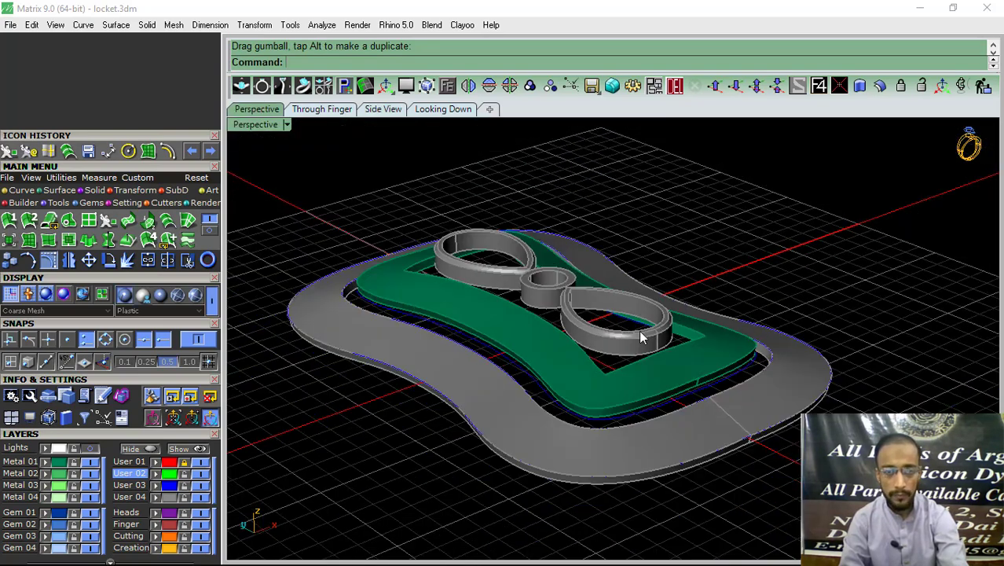
mouse_move(532, 284)
right_mouse_down()
mouse_move(528, 388)
mouse_move(596, 144)
right_mouse_up()
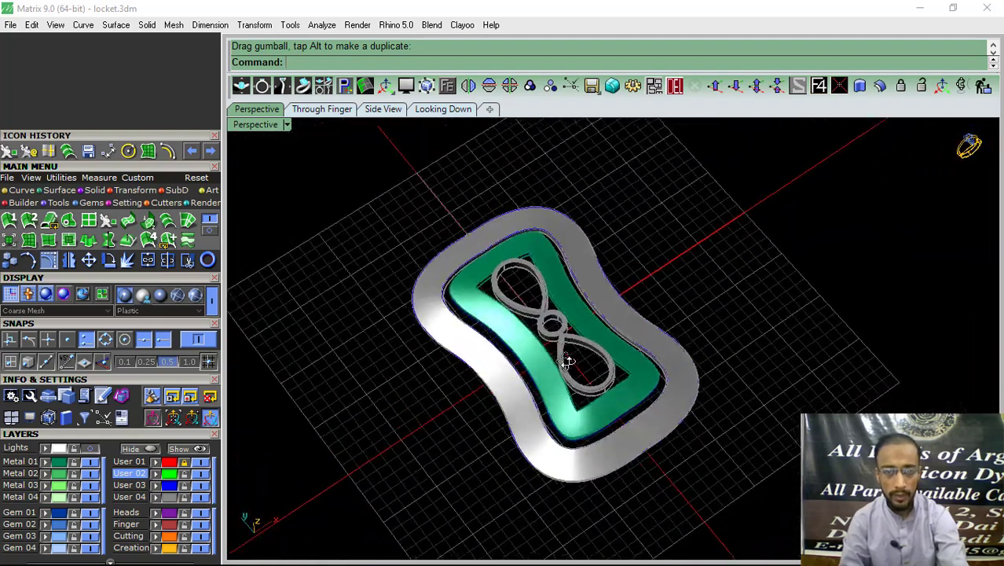
left_click(591, 84)
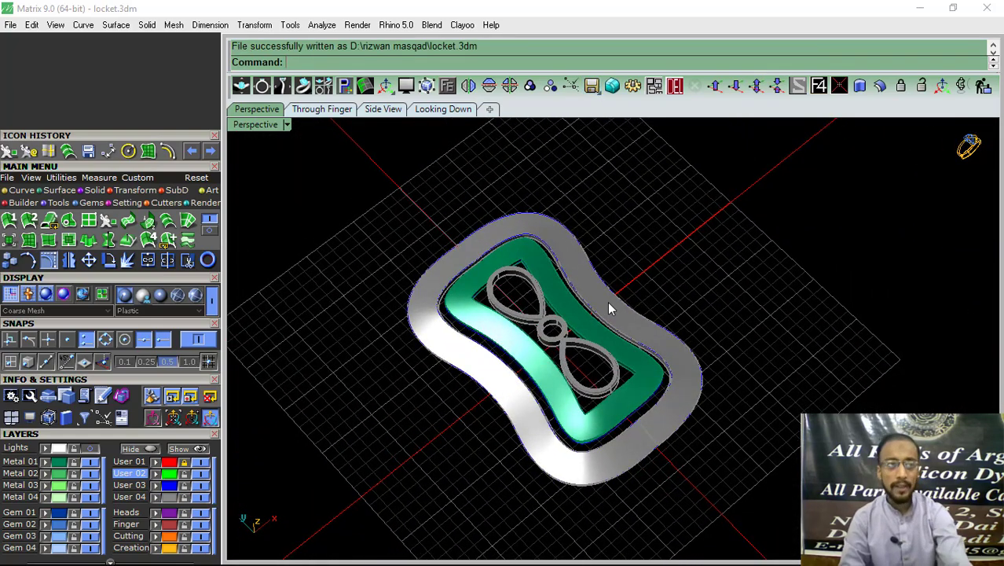
- Orbit around the locket and check it in the top view before returning to Perspective
right_click_drag(571, 353, 406, 539)
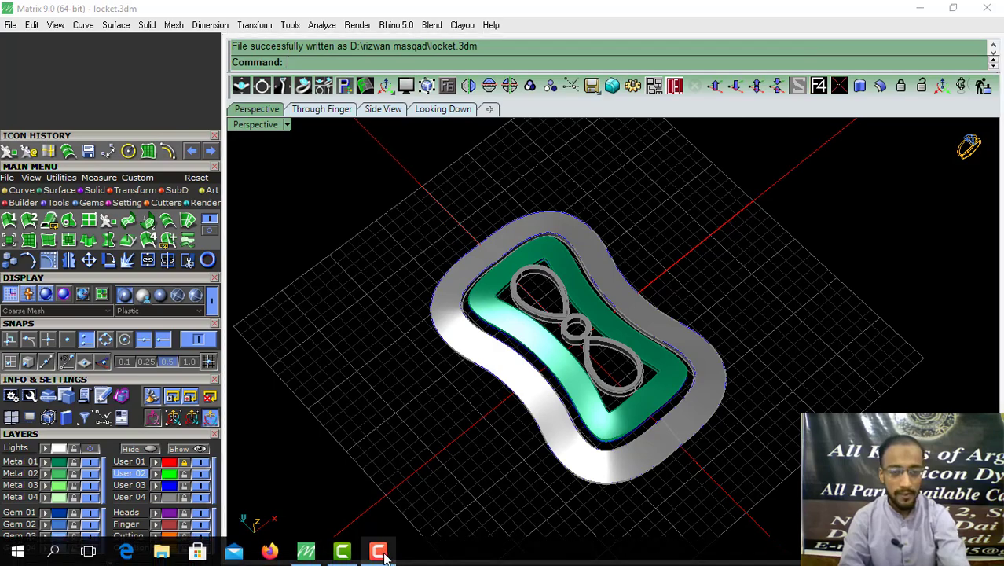
mouse_move(555, 403)
right_mouse_down()
mouse_move(647, 267)
mouse_move(539, 371)
mouse_move(615, 421)
mouse_move(620, 346)
right_mouse_up()
scroll(539, 359, "up", 3)
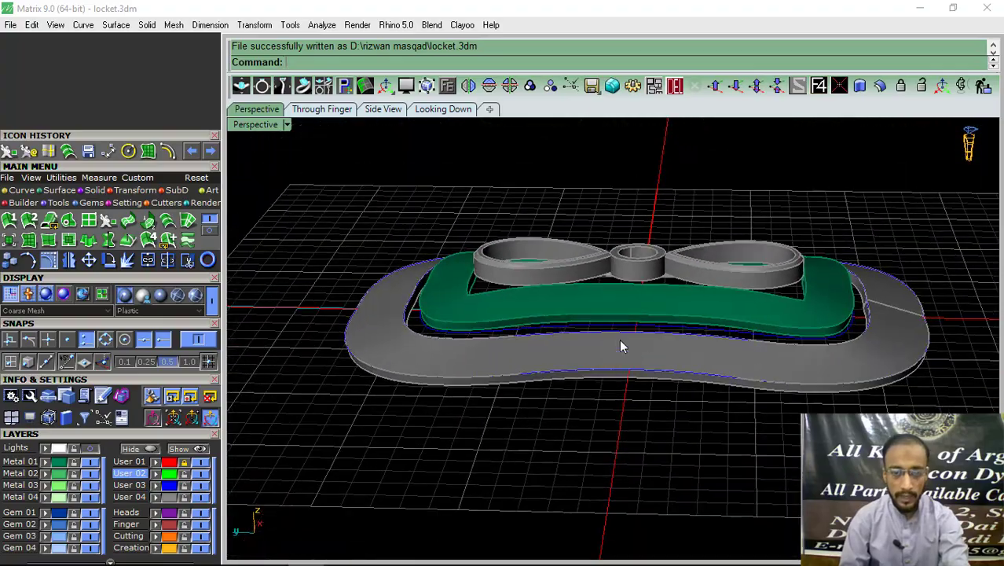
scroll(621, 346, "up", 3)
scroll(620, 346, "down", 5)
mouse_move(802, 370)
right_mouse_down()
mouse_move(552, 315)
mouse_move(553, 424)
right_mouse_up()
left_click(416, 109)
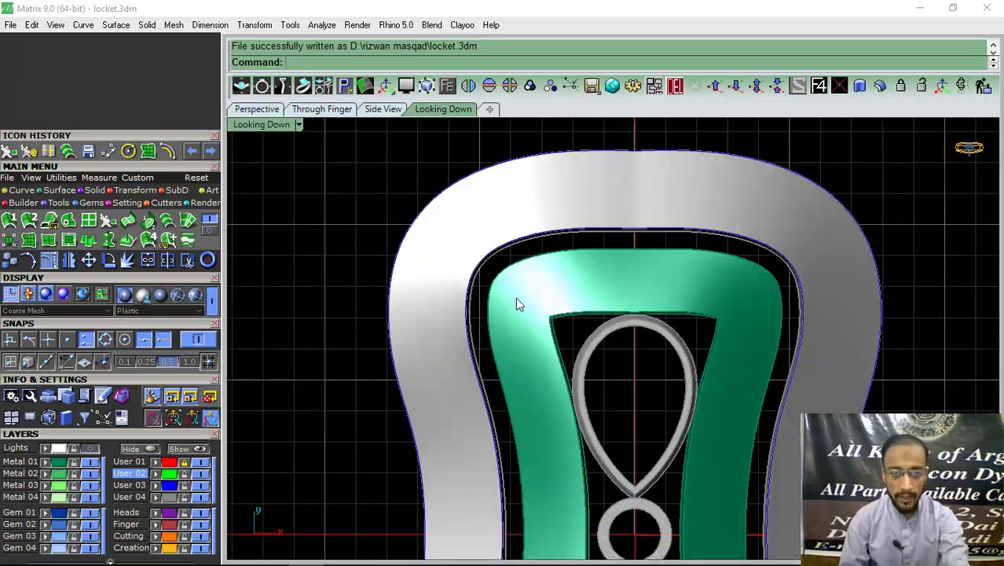
scroll(517, 305, "down", 2)
scroll(511, 303, "down", 6)
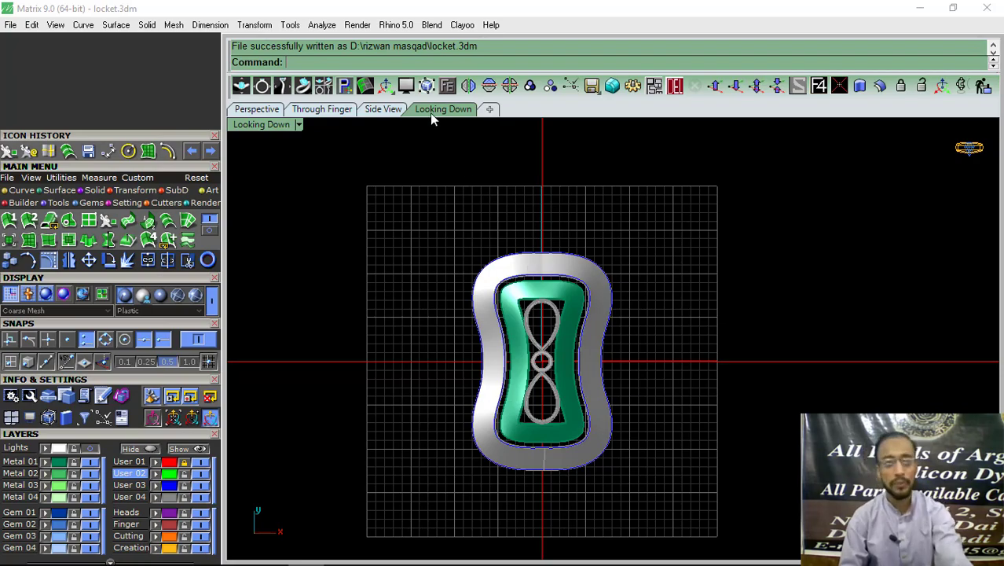
left_click(257, 108)
mouse_move(414, 235)
right_mouse_down()
mouse_move(574, 349)
mouse_move(533, 304)
right_mouse_up()
scroll(550, 294, "up", 5)
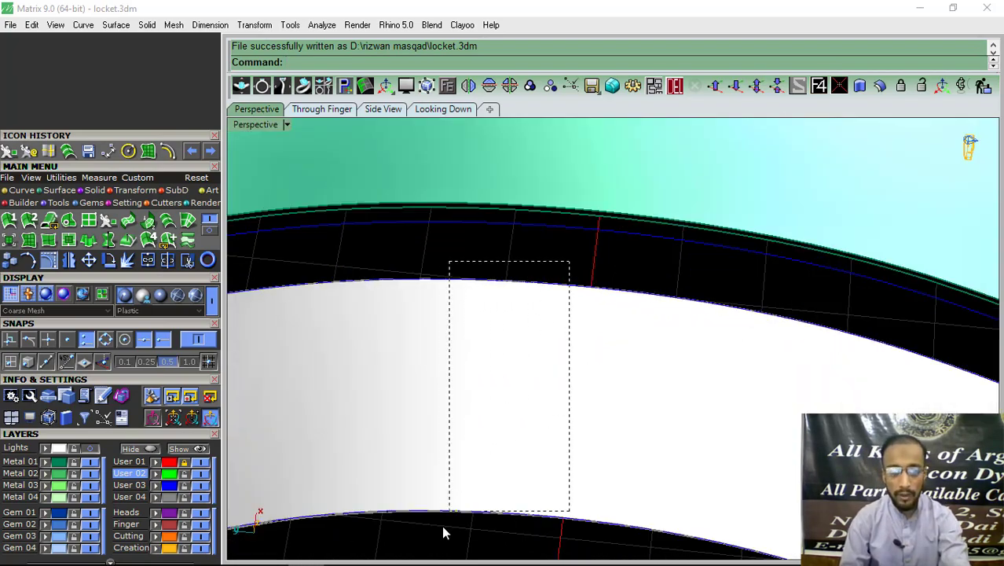
- Window-select the curves along the rim band's edge, excluding the rim solid
left_click_drag(443, 532, 435, 488)
left_click(556, 411, "ctrl")
scroll(562, 330, "down", 6)
mouse_move(568, 332)
right_mouse_down()
mouse_move(537, 310)
mouse_move(403, 299)
mouse_move(515, 308)
mouse_move(573, 369)
right_mouse_up()
left_click(378, 558)
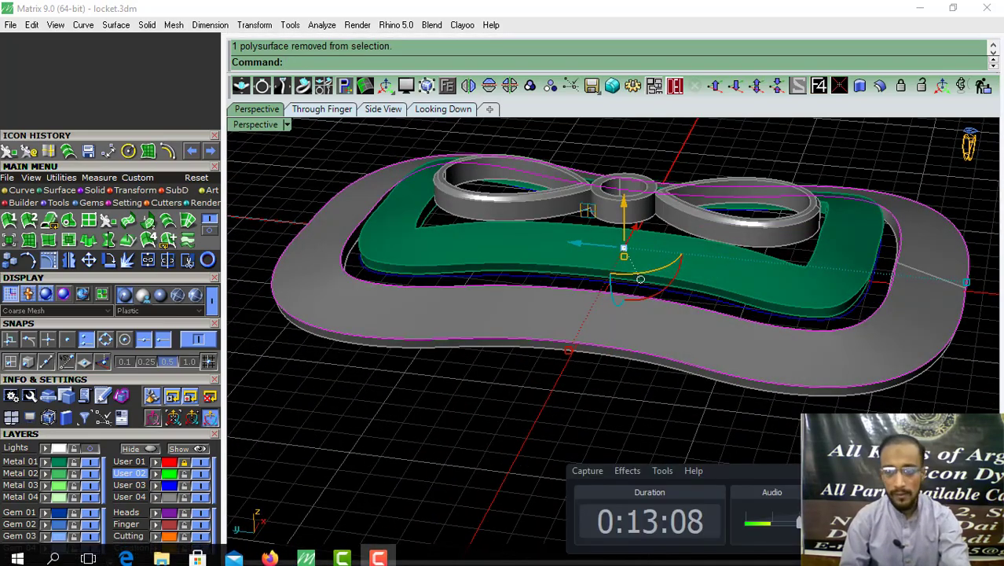
- Orbit around the locket to inspect the selection, then clear it
right_click_drag(554, 252, 542, 222)
scroll(631, 305, "down", 3)
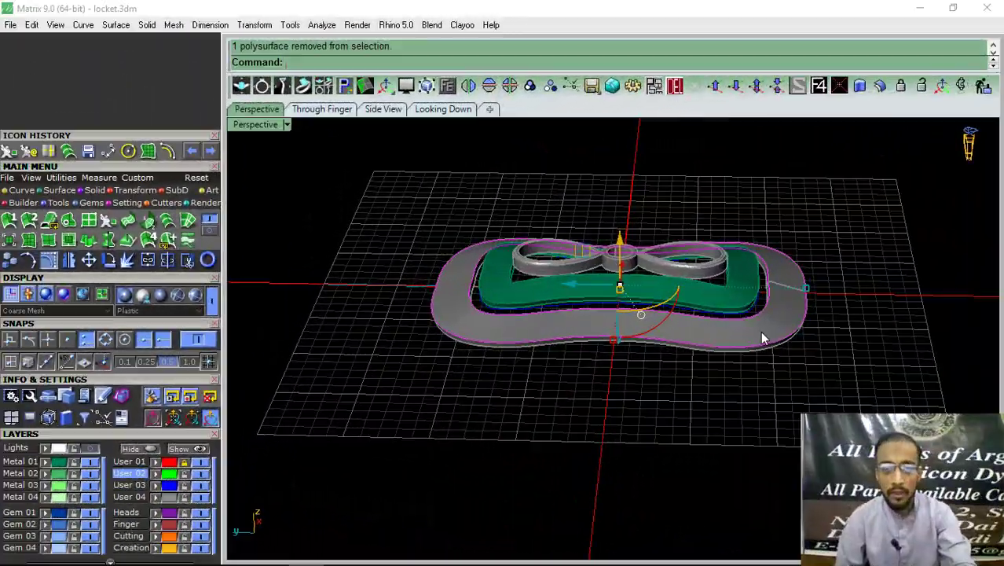
mouse_move(762, 340)
right_mouse_down()
mouse_move(694, 449)
mouse_move(564, 319)
right_mouse_up()
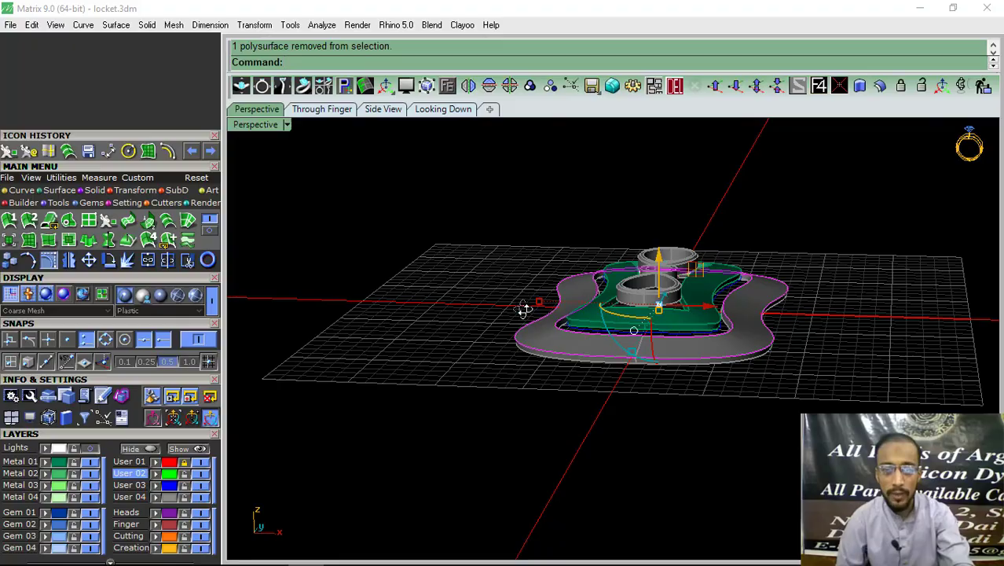
right_click_drag(524, 309, 713, 282)
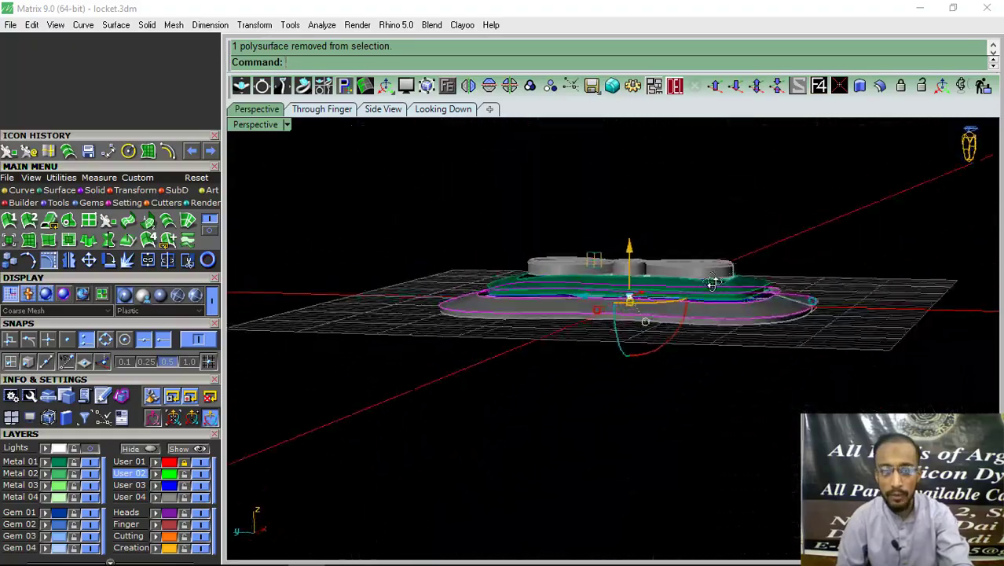
right_click_drag(713, 283, 674, 355)
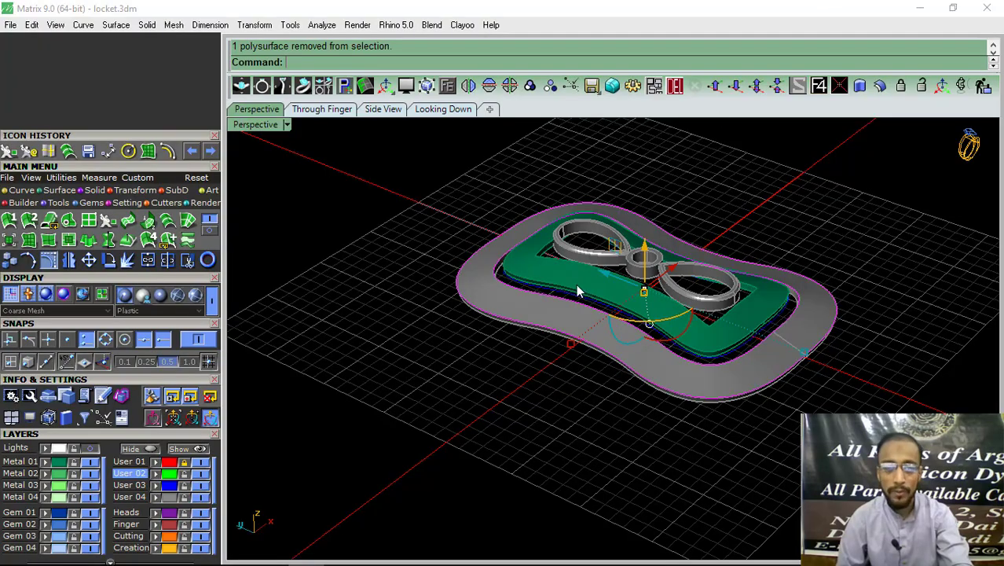
mouse_move(586, 285)
right_mouse_down()
mouse_move(780, 159)
mouse_move(896, 188)
mouse_move(717, 225)
mouse_move(513, 338)
right_mouse_up()
scroll(575, 292, "up", 3)
mouse_move(575, 292)
right_mouse_down()
mouse_move(712, 233)
mouse_move(591, 351)
mouse_move(496, 385)
mouse_move(455, 294)
mouse_move(582, 292)
mouse_move(615, 340)
mouse_move(582, 268)
mouse_move(545, 261)
mouse_move(616, 287)
mouse_move(585, 327)
mouse_move(600, 316)
mouse_move(538, 263)
mouse_move(505, 262)
mouse_move(613, 302)
mouse_move(679, 306)
right_mouse_up()
left_click(893, 251)
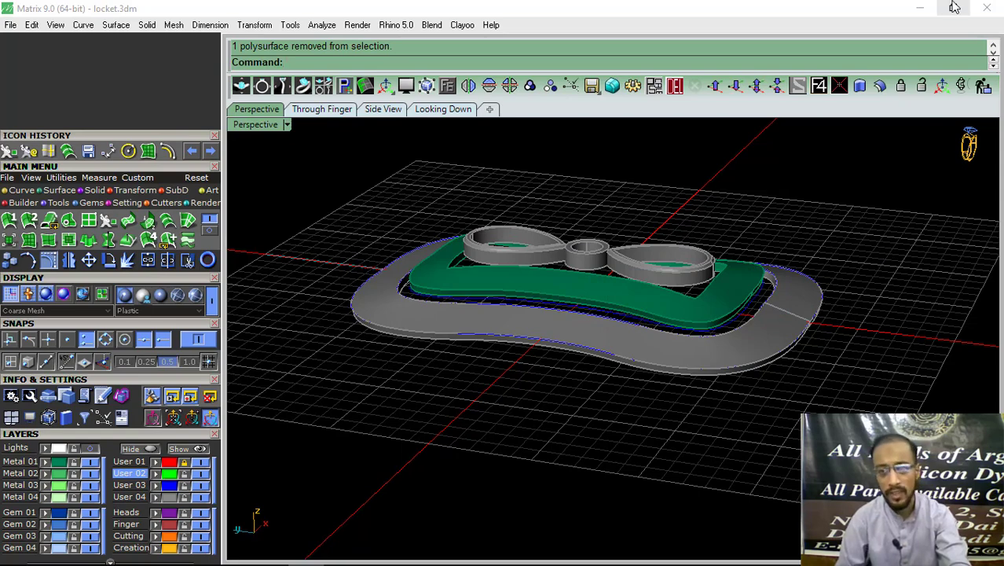
- Pick the rim band's two outline curves along its edge
mouse_move(592, 331)
right_mouse_down()
mouse_move(560, 388)
mouse_move(571, 426)
mouse_move(577, 310)
mouse_move(567, 325)
mouse_move(417, 338)
right_mouse_up()
scroll(417, 338, "up", 3)
left_click(417, 338)
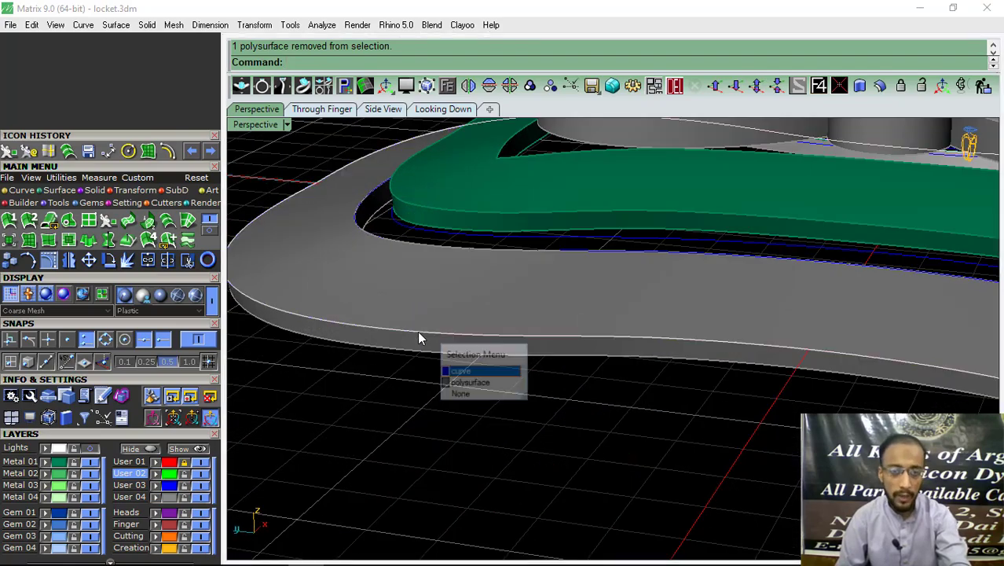
scroll(440, 416, "down", 3)
scroll(596, 321, "down", 2)
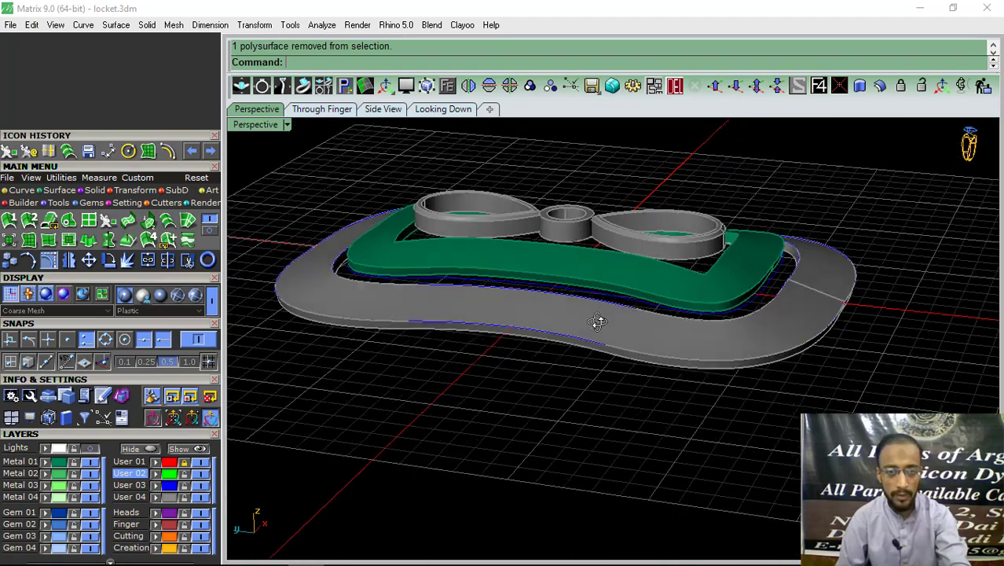
scroll(544, 329, "up", 2)
scroll(554, 315, "up", 5)
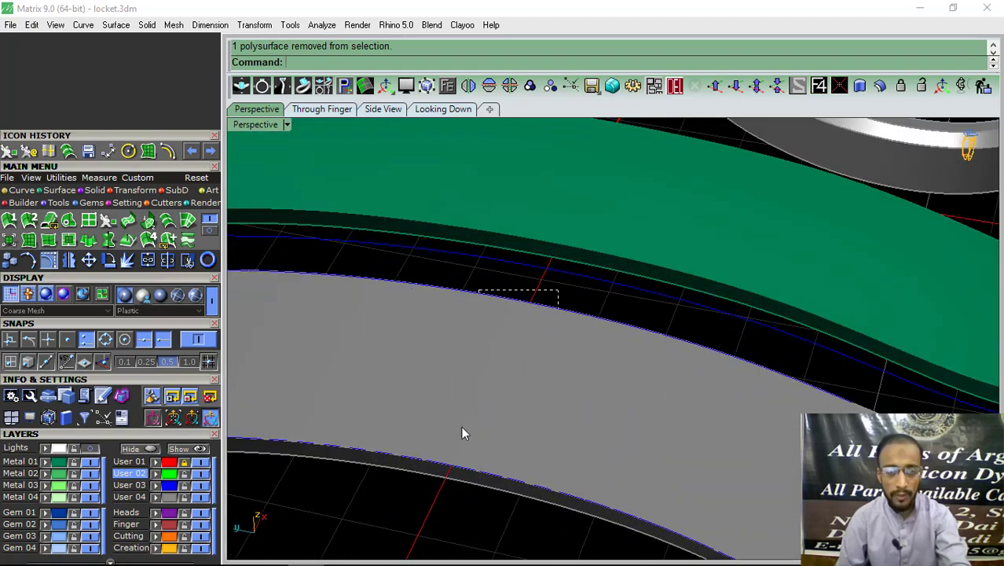
left_click_drag(377, 538, 379, 537)
scroll(505, 418, "down", 5)
mouse_move(556, 392)
right_mouse_down()
mouse_move(637, 335)
mouse_move(486, 375)
mouse_move(510, 457)
mouse_move(538, 417)
mouse_move(538, 391)
mouse_move(542, 437)
mouse_move(583, 399)
right_mouse_up()
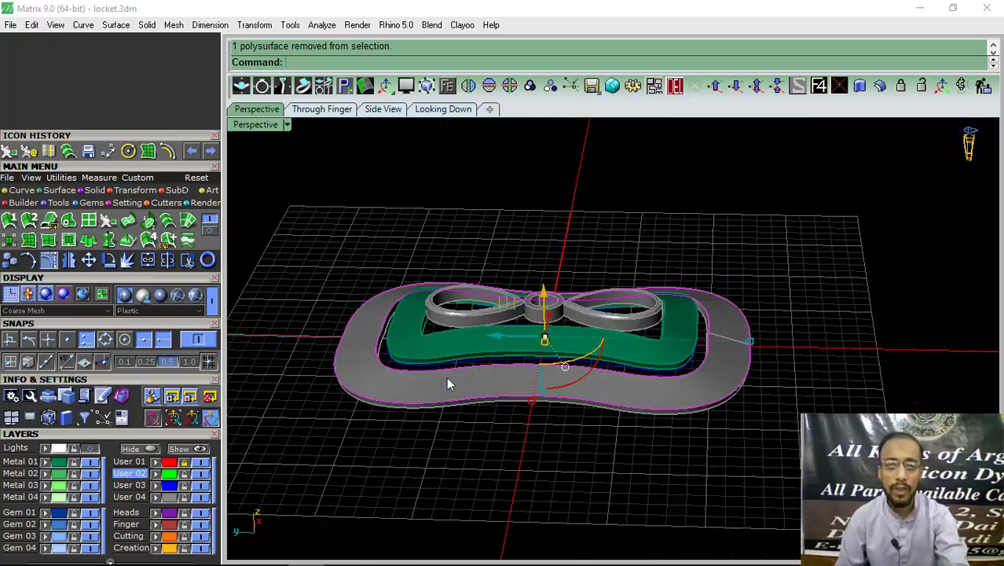
right_click_drag(447, 378, 356, 366)
- Rebuild the rim outline curves with point count 1000 at degree 3, previewing first
left_click(26, 152)
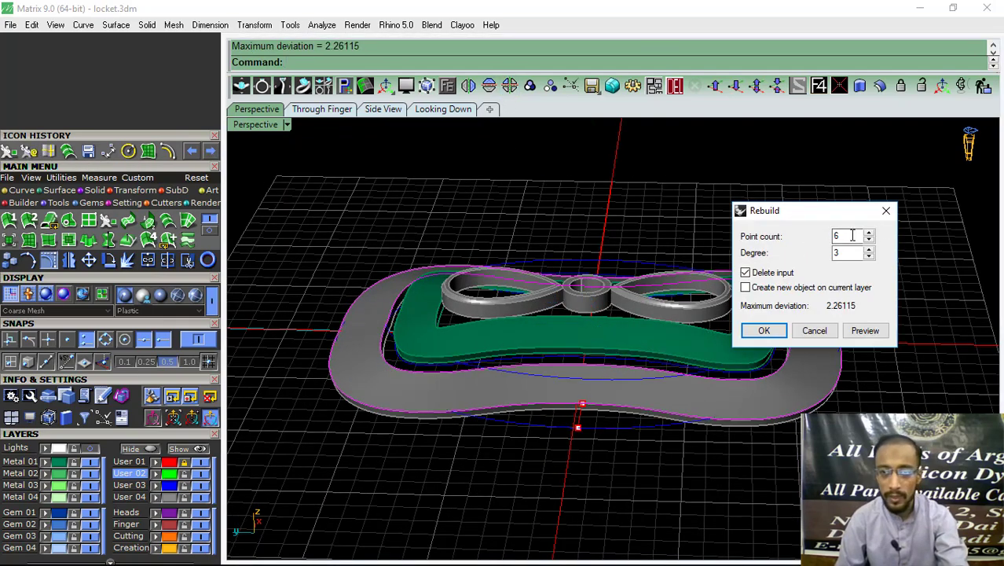
double_click(852, 235)
type("1000")
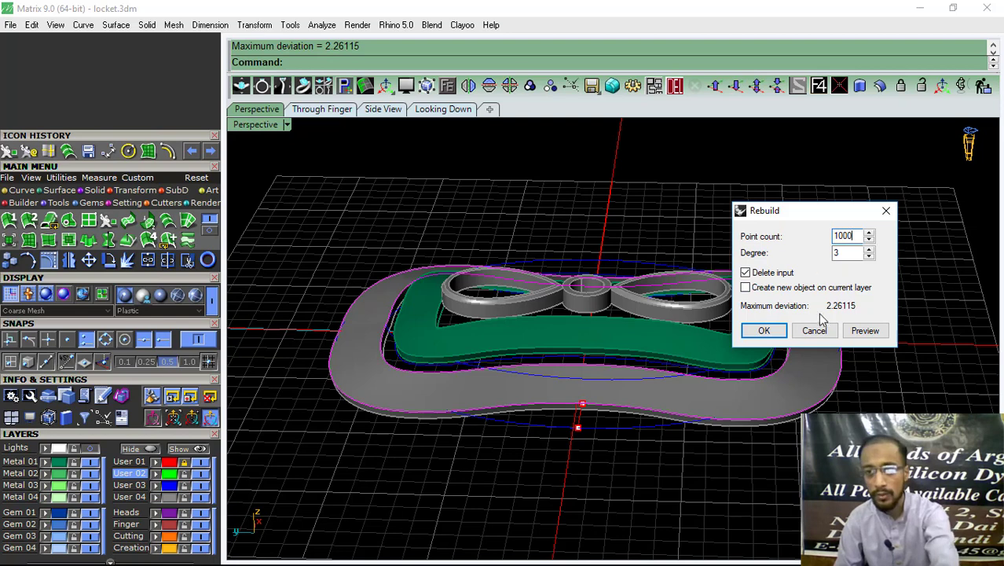
left_click(864, 330)
left_click(764, 330)
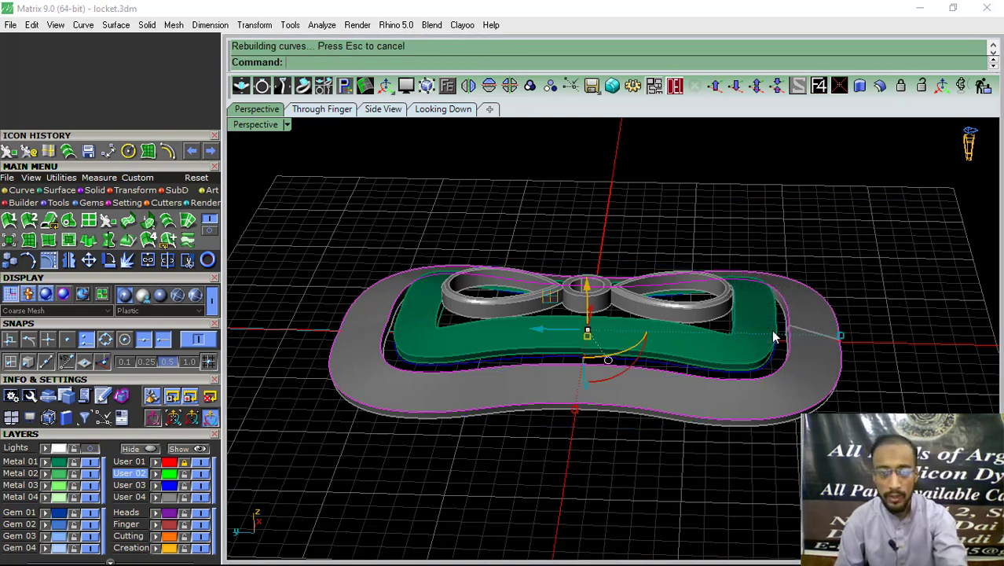
left_click(22, 190)
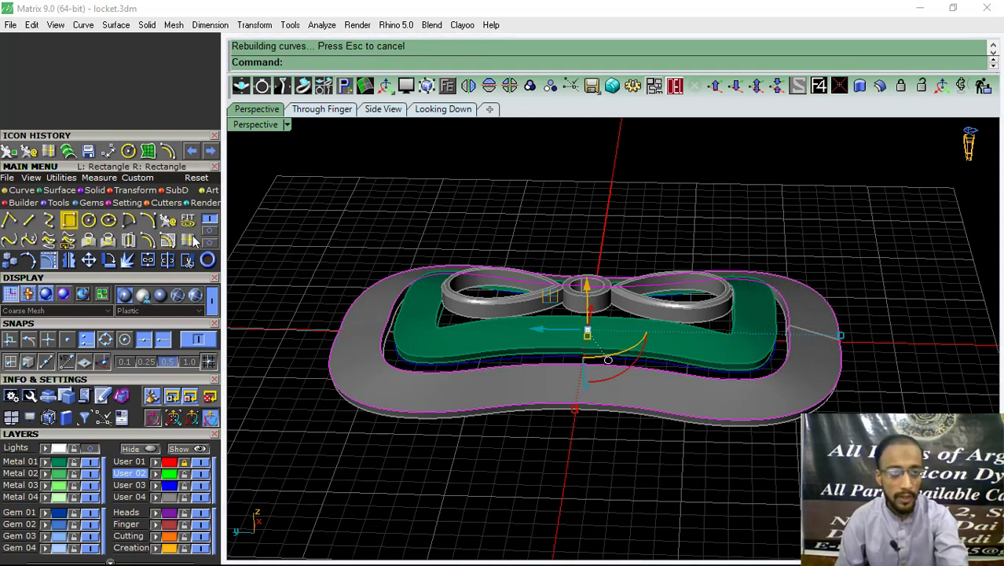
- Create one tween curve between the two rim outline curves
left_click(148, 247)
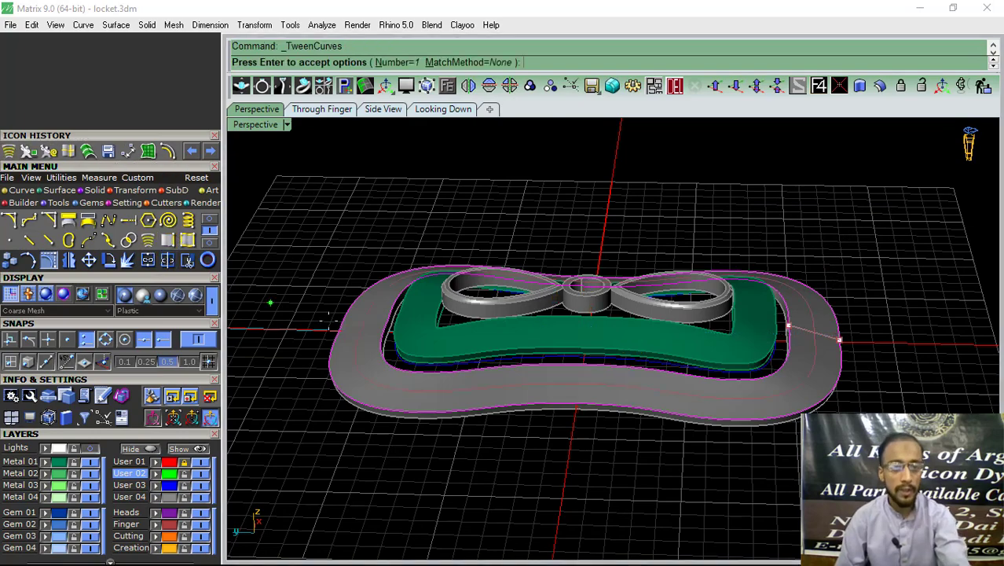
key("Return")
left_click(371, 517)
- Select the green panel's old outline curve, excluding the panel solid, and delete it
mouse_move(576, 379)
right_mouse_down()
mouse_move(533, 492)
mouse_move(565, 413)
mouse_move(482, 328)
right_mouse_up()
scroll(426, 317, "up", 5)
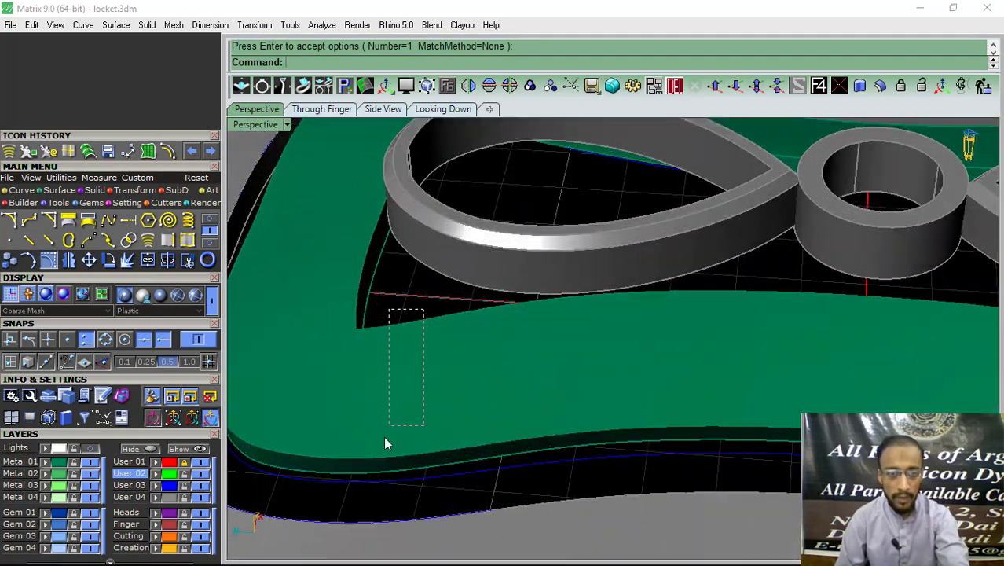
left_click_drag(378, 470, 373, 474)
left_click(474, 364, "ctrl")
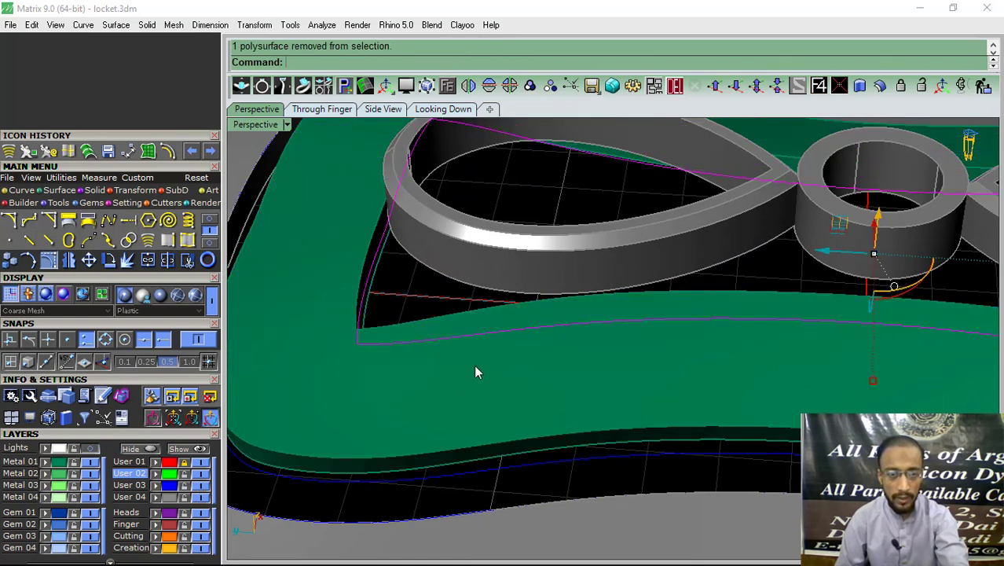
scroll(474, 364, "down", 2)
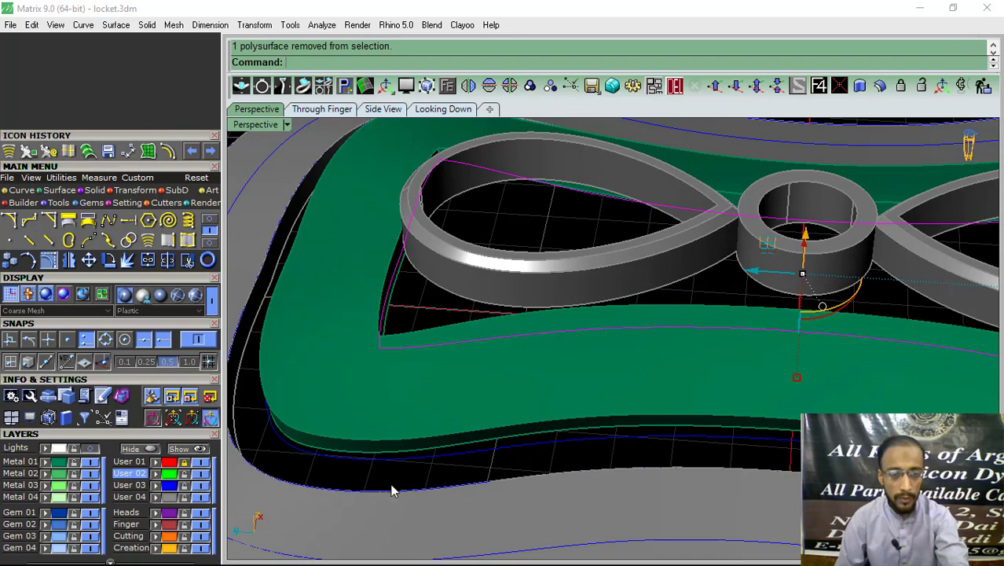
key("Escape")
scroll(396, 417, "down", 2)
scroll(396, 416, "down", 4)
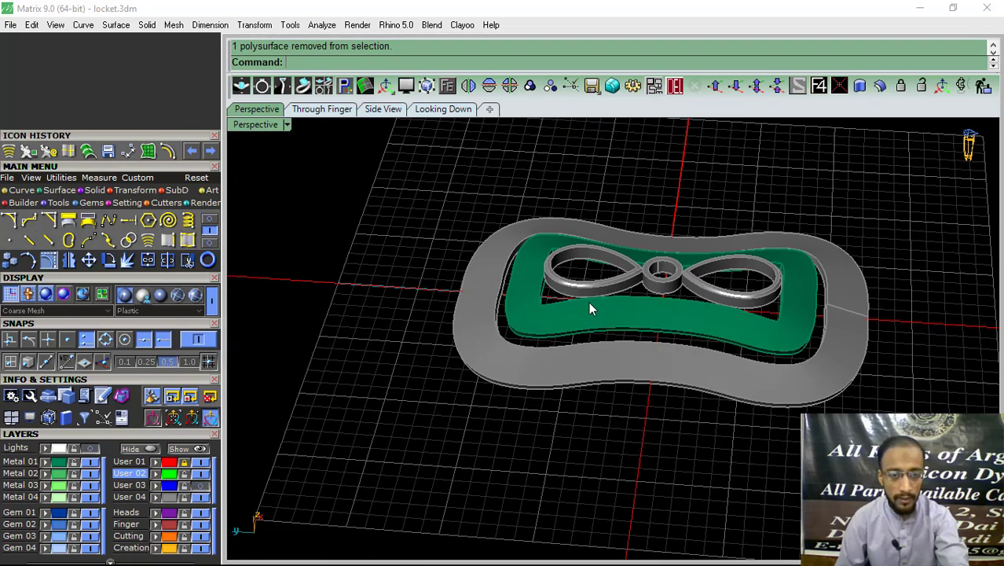
scroll(560, 334, "up", 5)
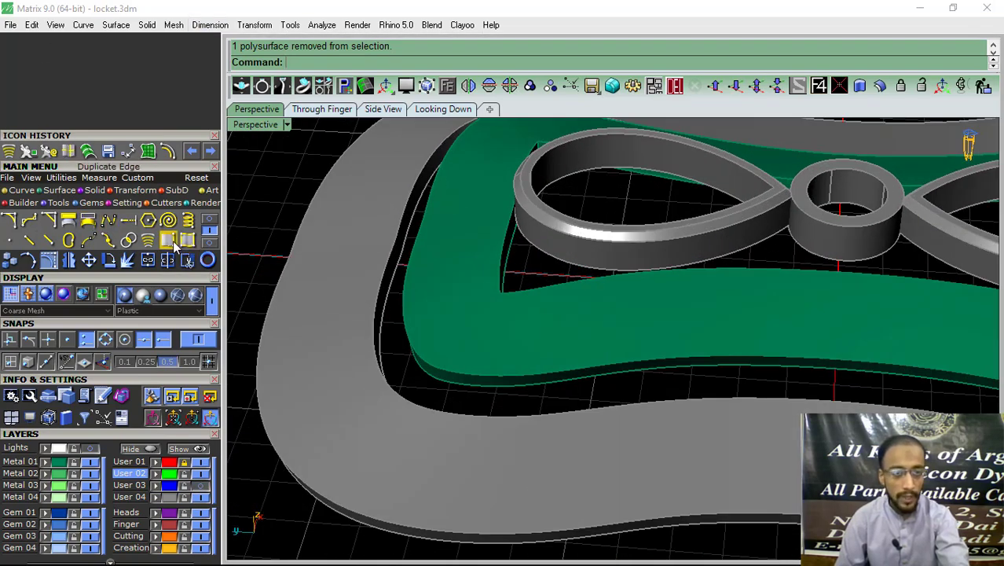
- Try duplicating the green panel's border as curves
left_click(188, 242)
left_click(474, 344)
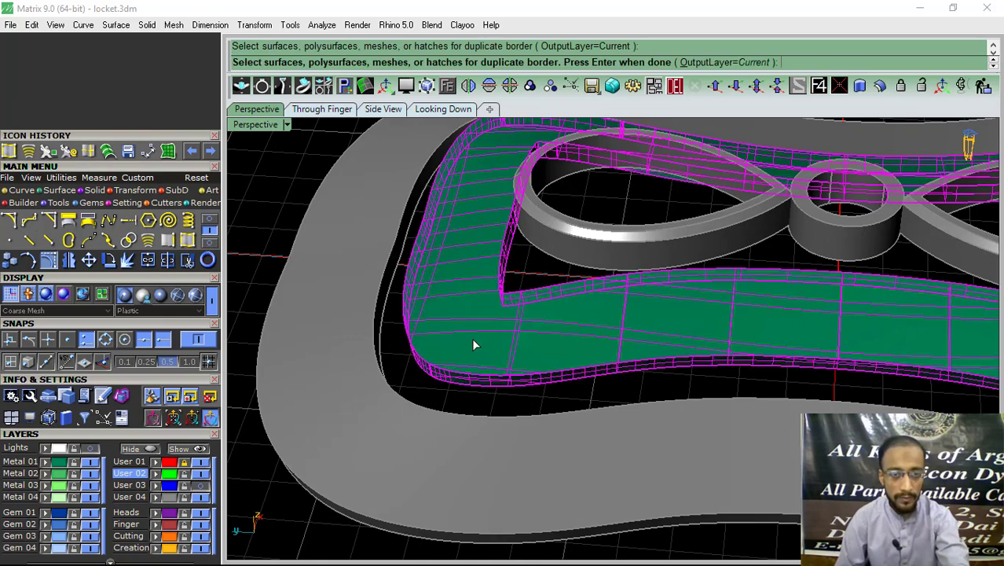
key("Return")
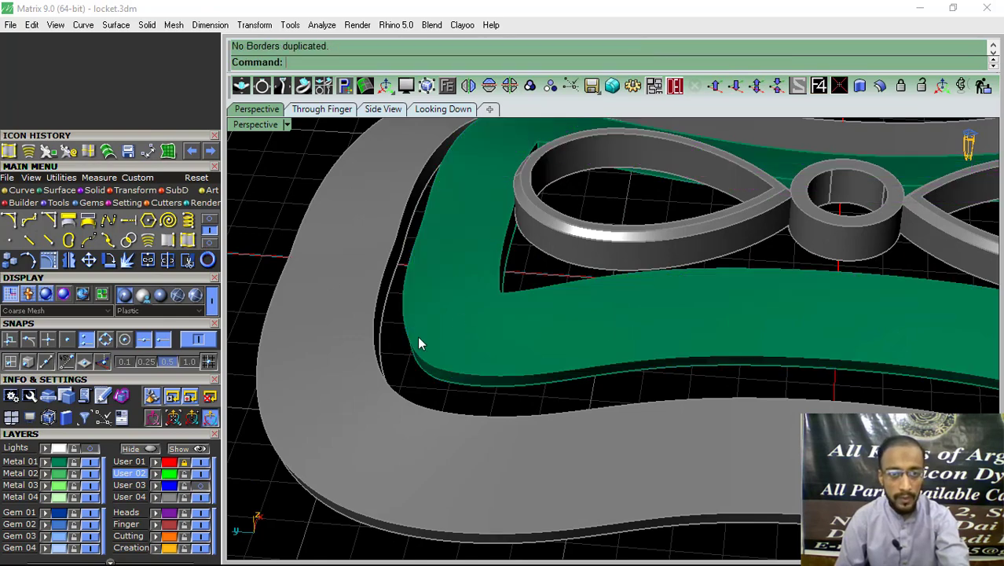
left_click(437, 372)
left_click(276, 207)
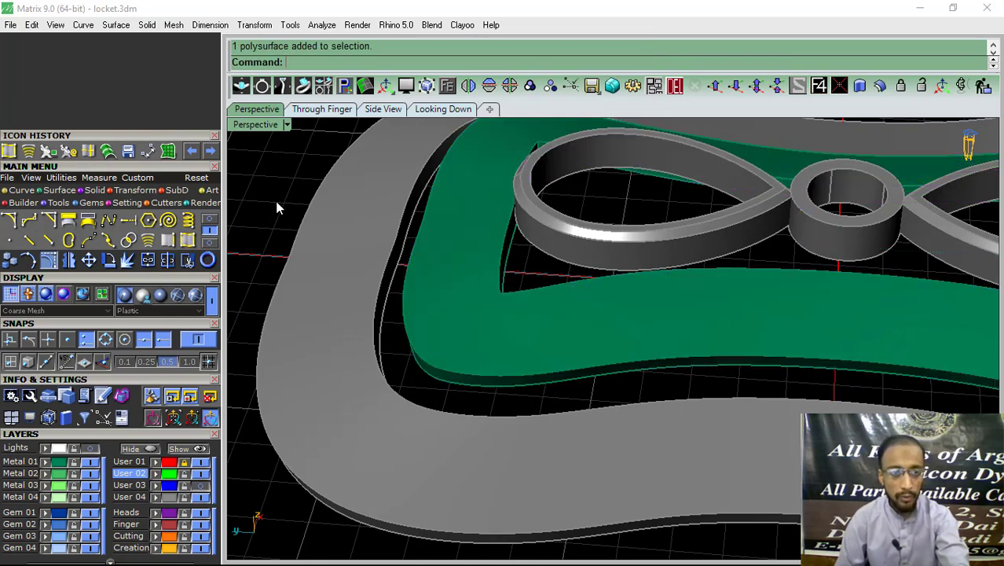
- Duplicate two of the green panel's border edges as curves
left_click(168, 242)
left_click(541, 380)
left_click(512, 284)
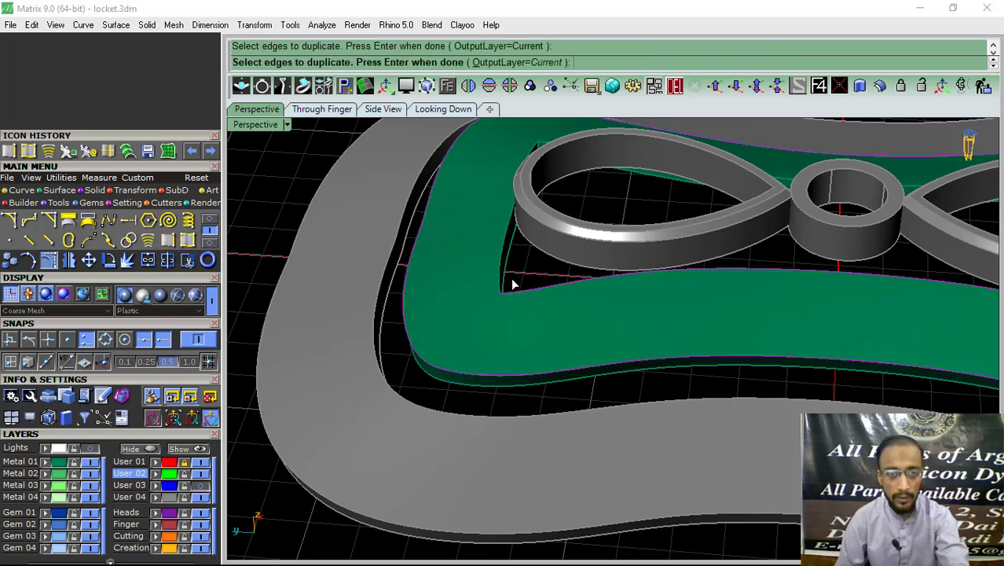
scroll(507, 277, "down", 5)
scroll(482, 272, "up", 6)
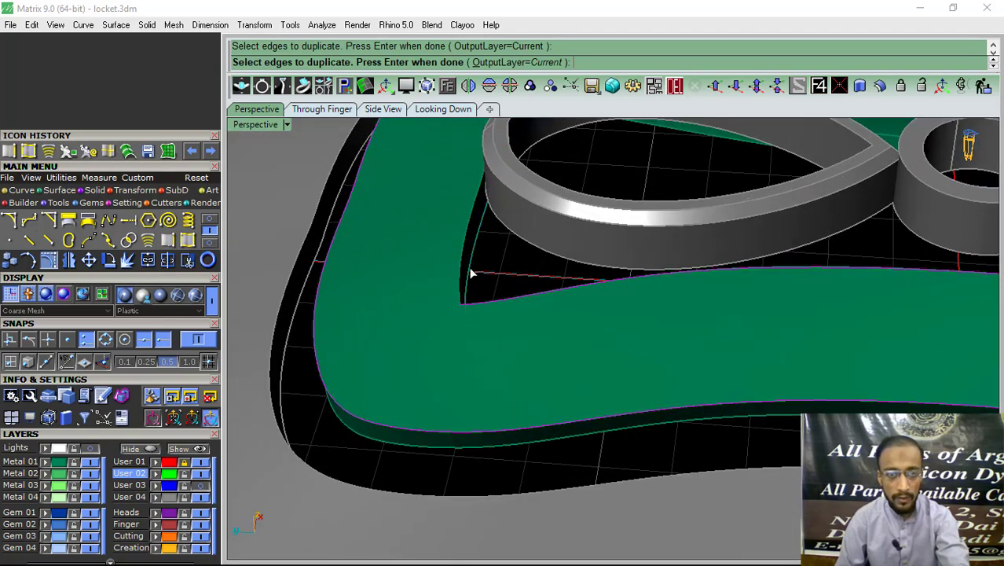
scroll(472, 272, "down", 4)
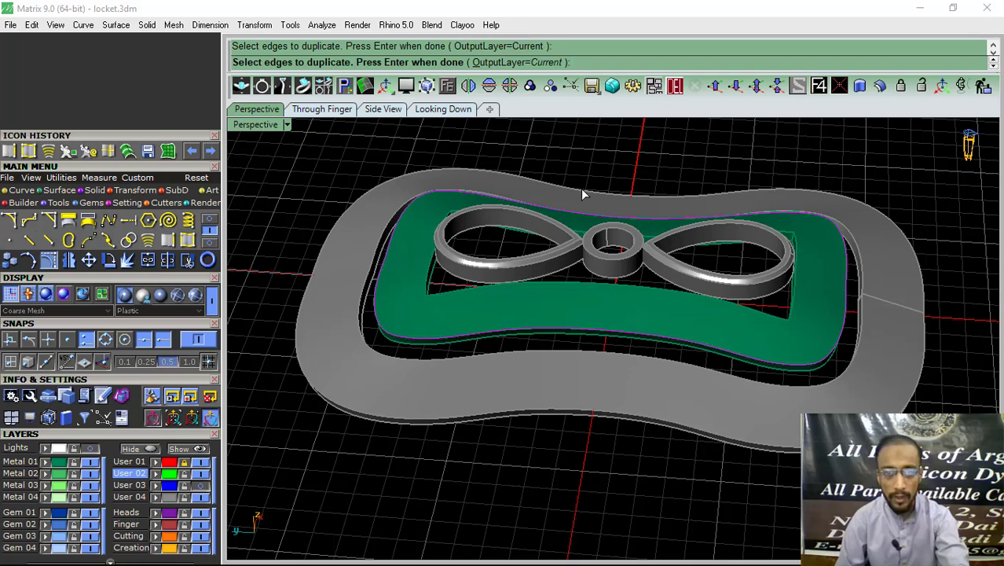
right_click_drag(582, 194, 275, 210)
key("Return")
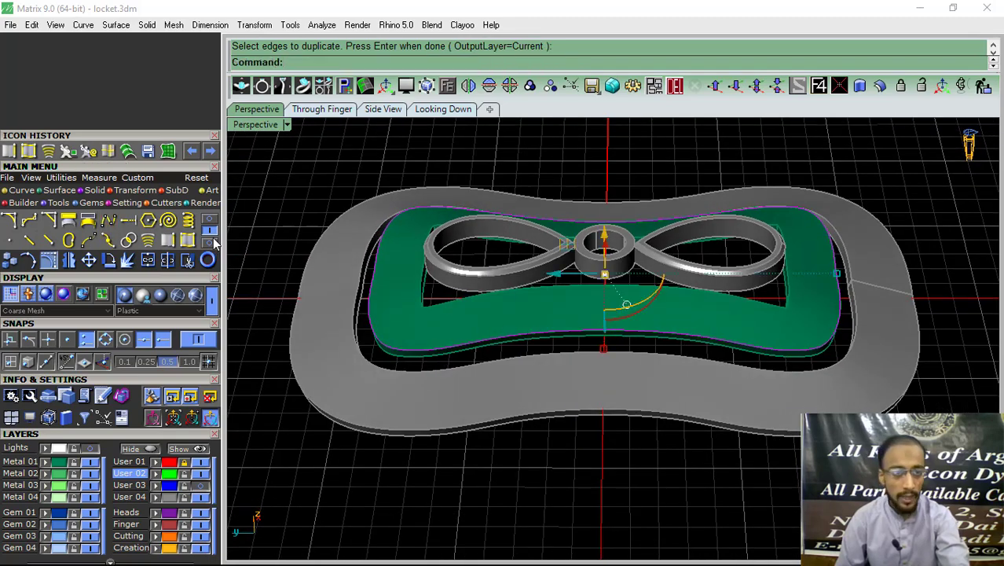
left_click(213, 237)
- Offset a curve 1 mm inward on the green panel surface, flipping the direction
scroll(383, 313, "up", 3)
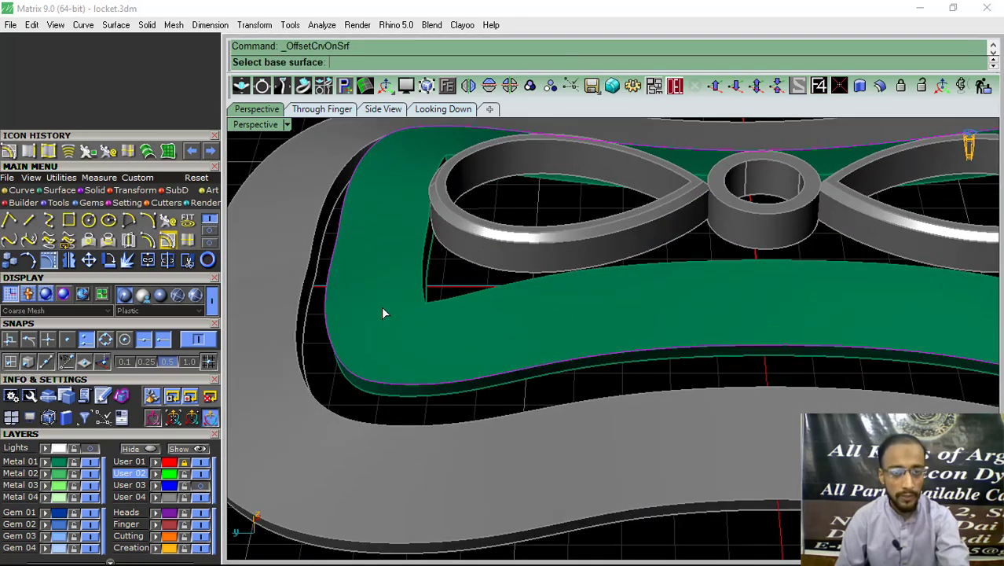
left_click(383, 313)
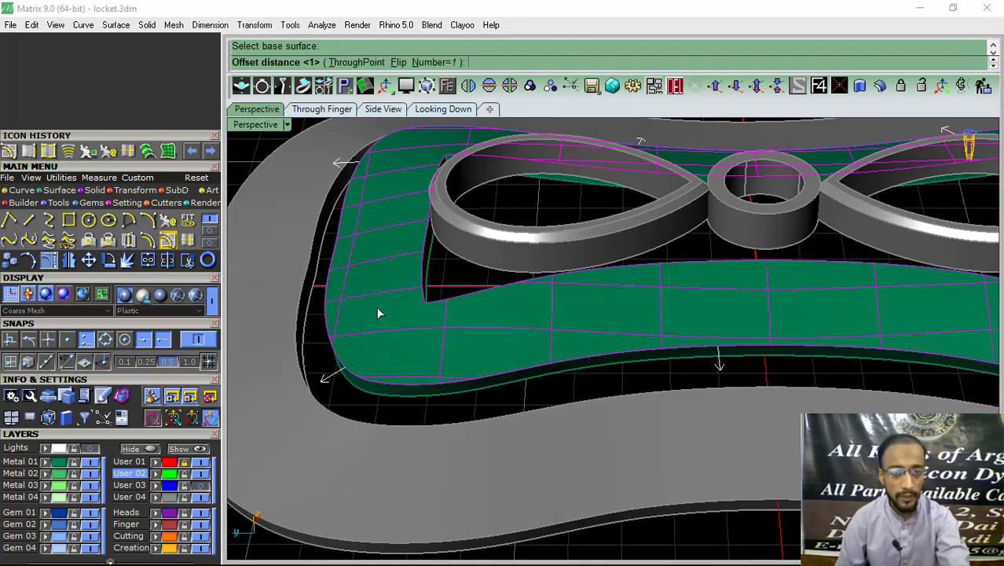
left_click(398, 63)
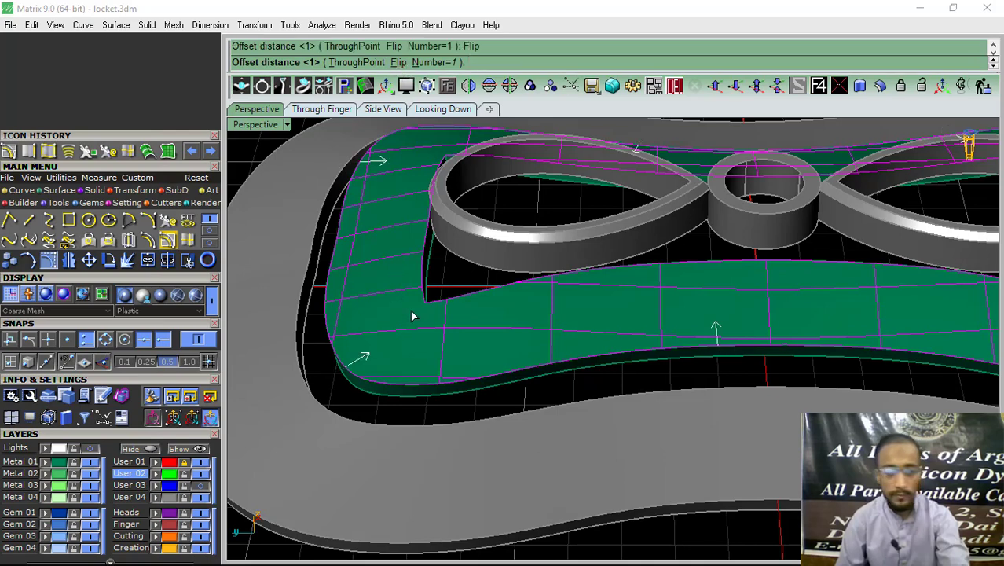
key("Return")
scroll(300, 243, "down", 5)
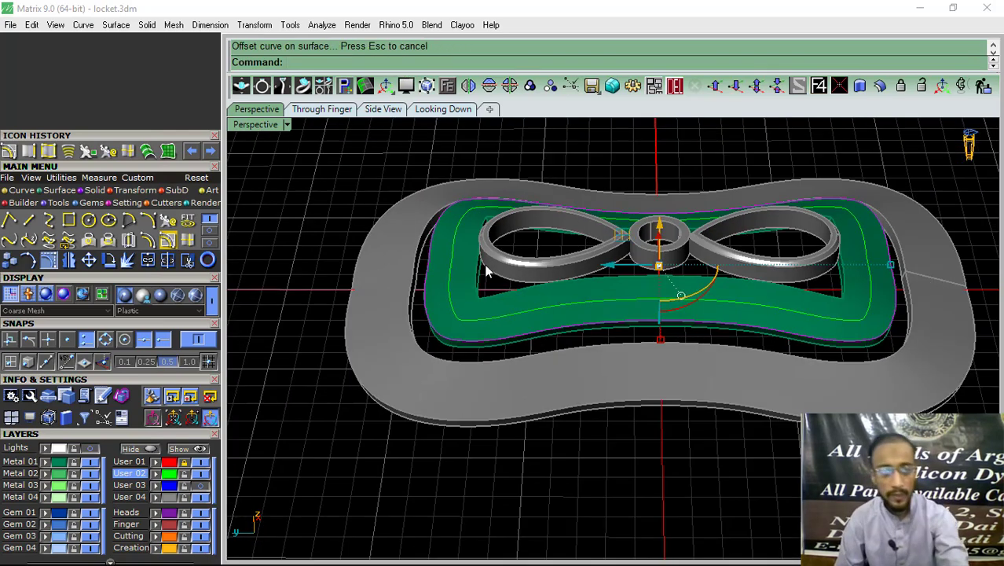
- Measure the distance across the front of the green panel band: 2.105 mm
left_click(101, 181)
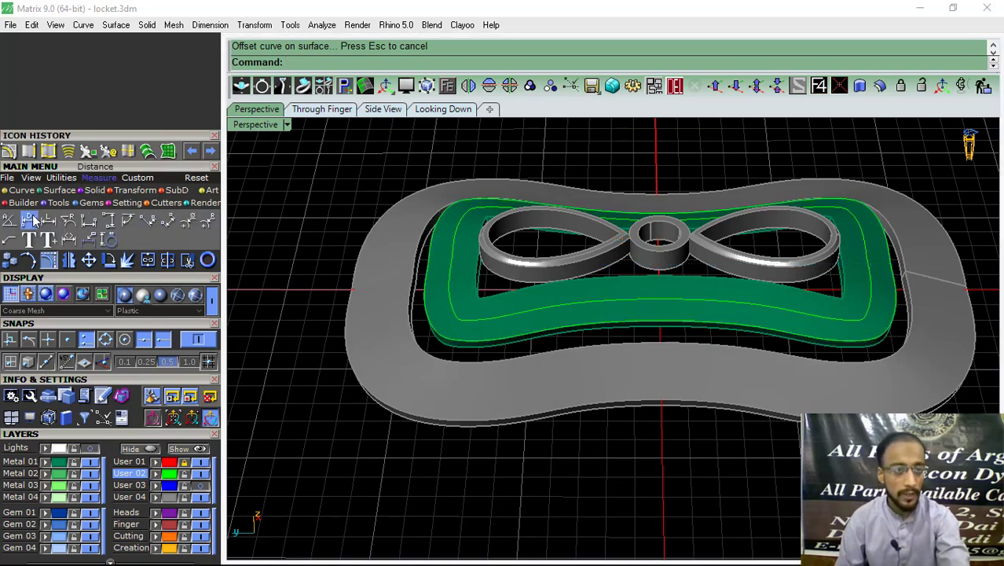
left_click(30, 220)
scroll(658, 314, "up", 3)
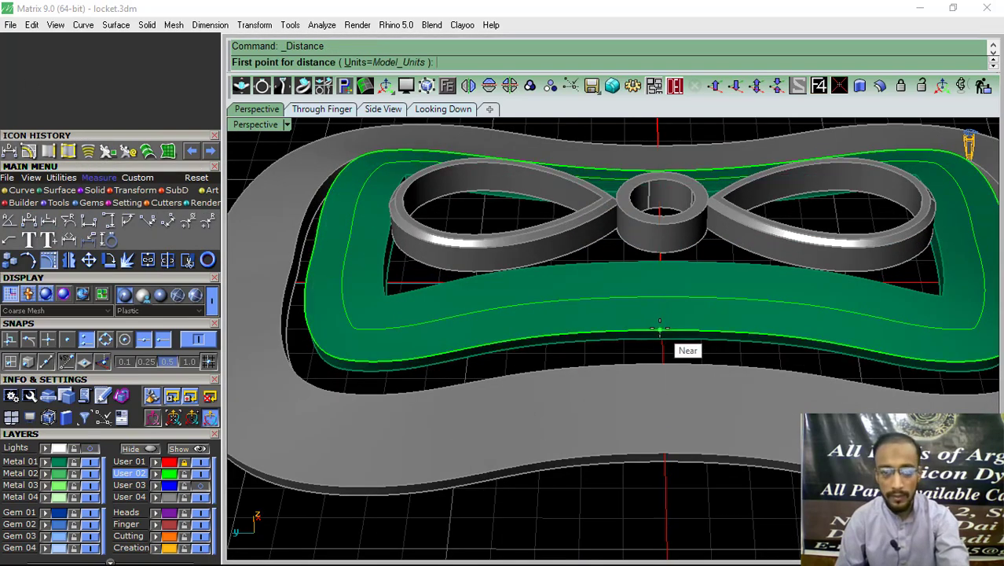
left_click(661, 334)
scroll(663, 267, "up", 5)
left_click(636, 245)
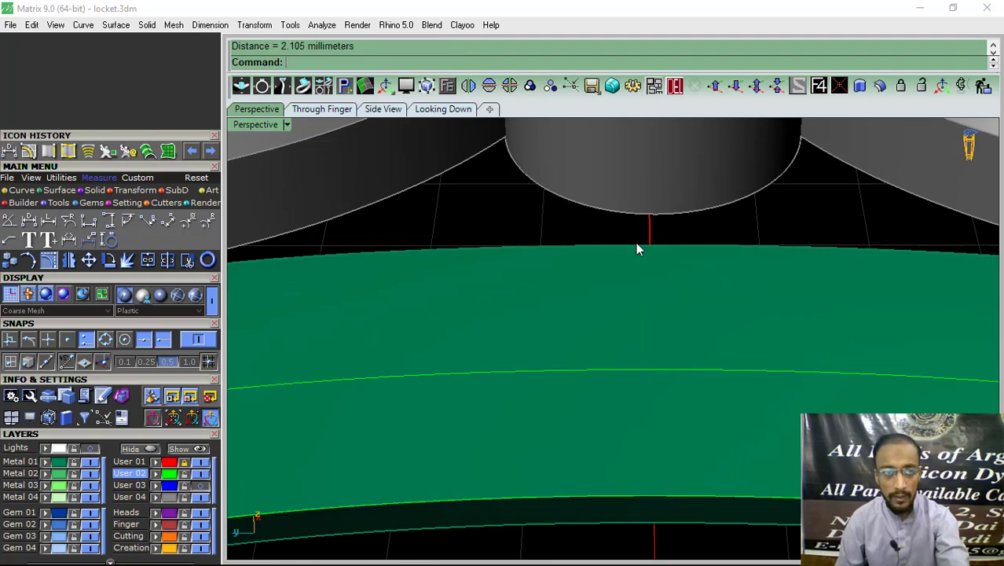
scroll(641, 283, "down", 6)
scroll(385, 363, "up", 3)
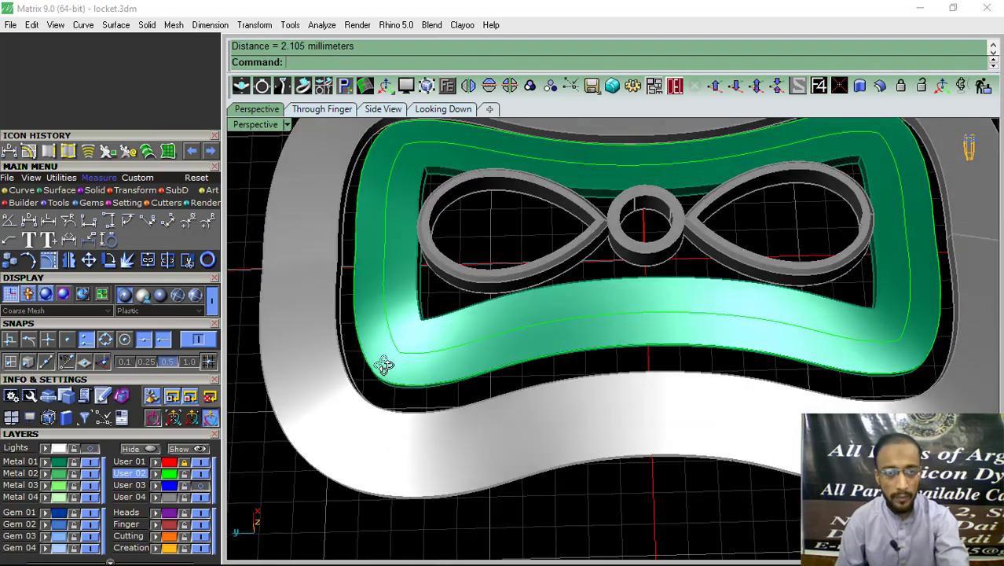
scroll(377, 309, "down", 2)
scroll(385, 318, "up", 3)
left_click(387, 316)
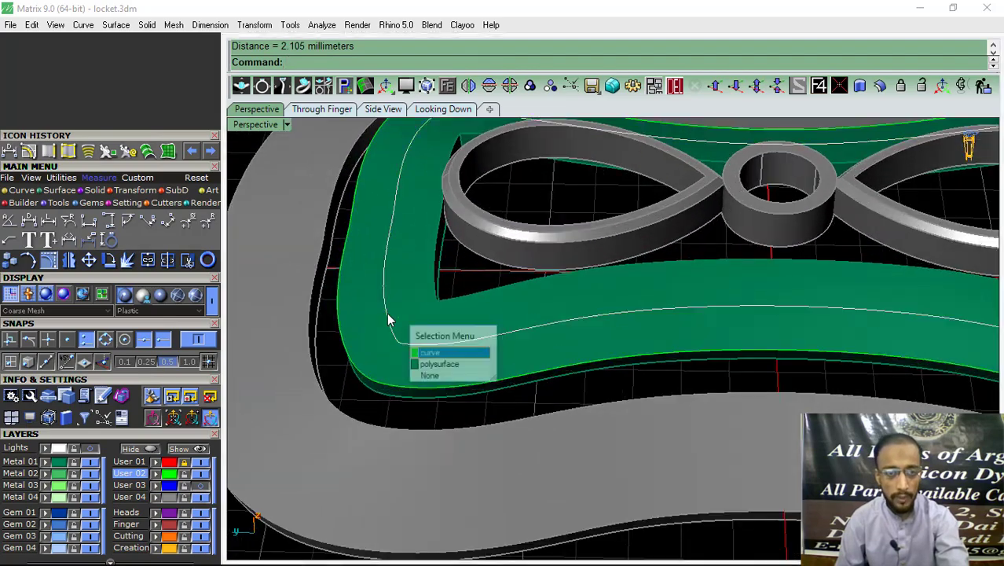
- Rebuild the panel's offset curve to 100 points at degree 3
left_click(431, 353)
left_click(108, 152)
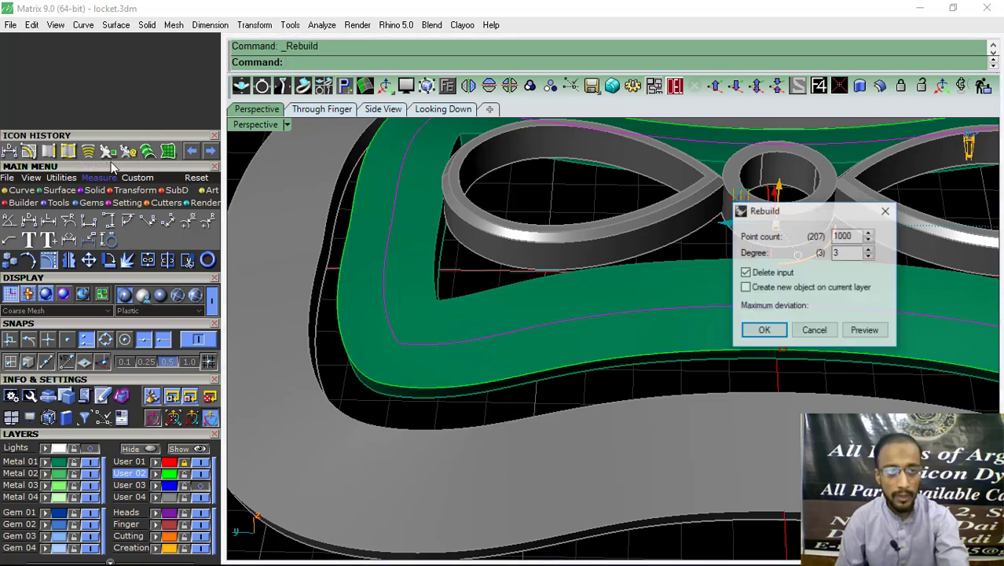
left_click(763, 329)
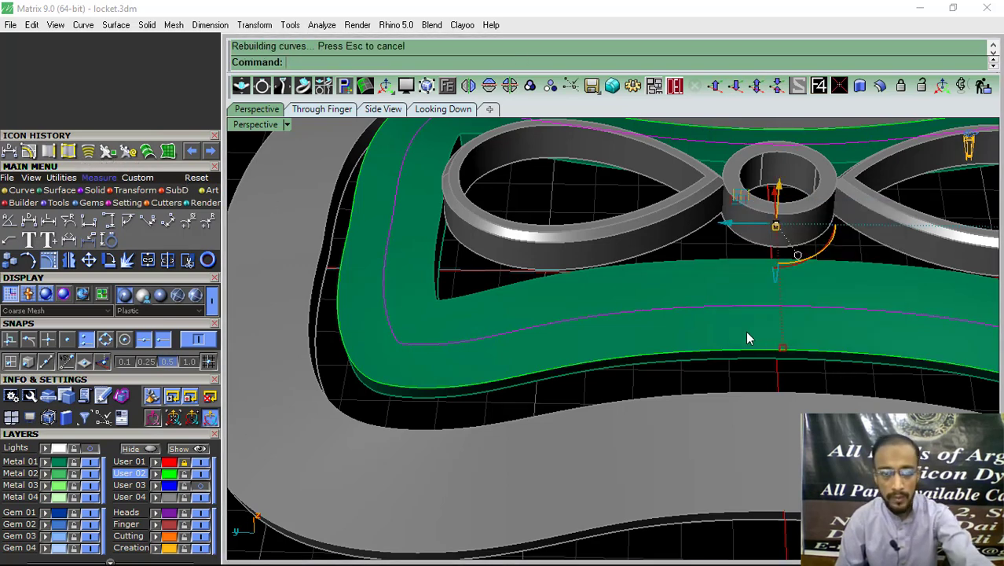
left_click(128, 152)
double_click(855, 235)
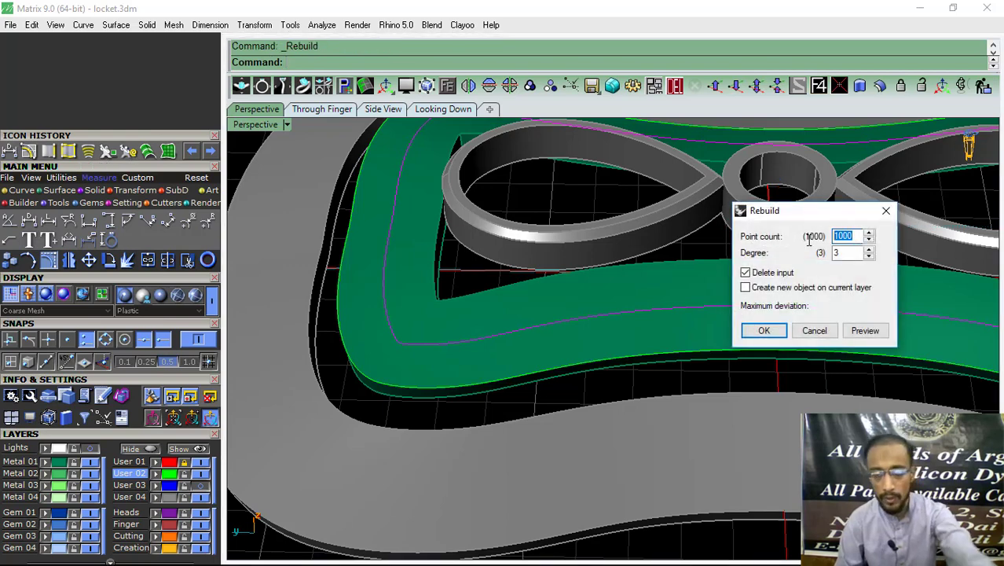
type("1")
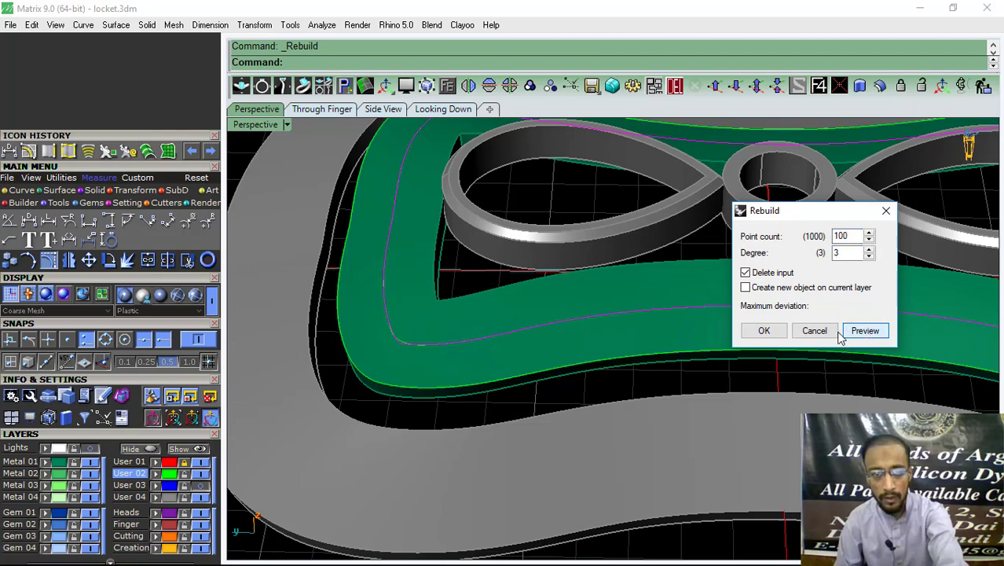
left_click(763, 330)
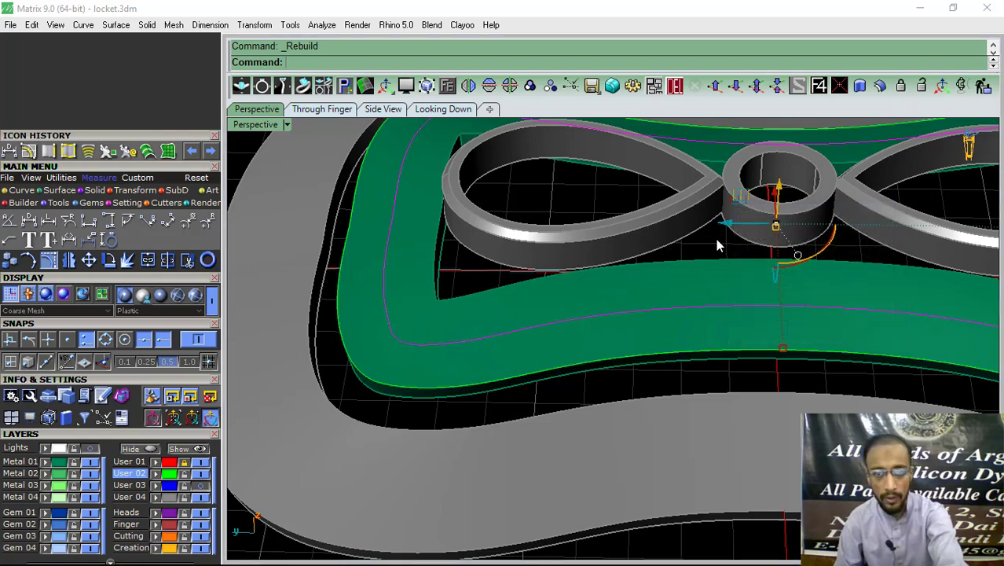
- Make the User 04 layer visible and select the blue curve on the grey rim band
scroll(715, 239, "down", 3)
scroll(589, 302, "down", 3)
scroll(555, 387, "up", 3)
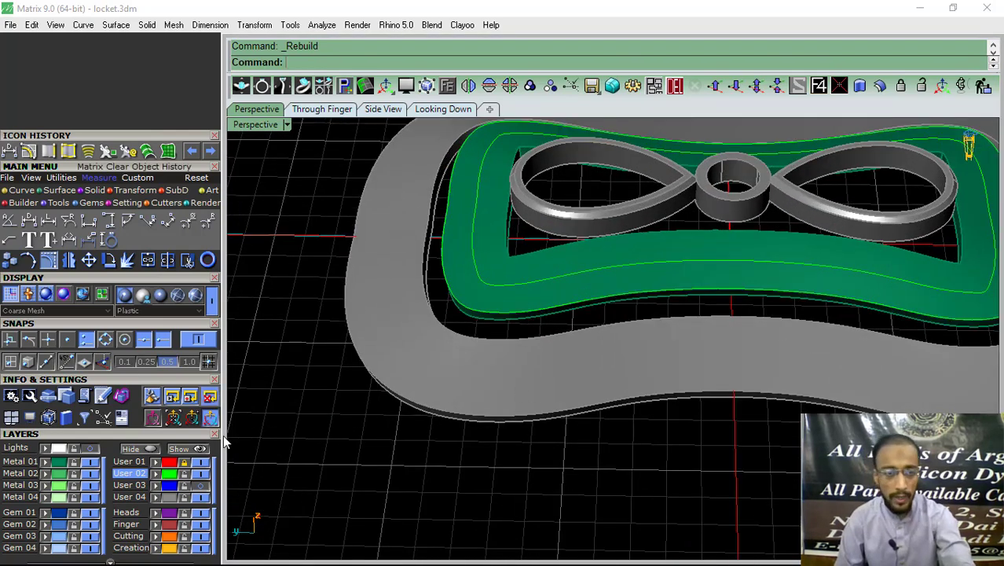
left_click(198, 494)
left_click(487, 378)
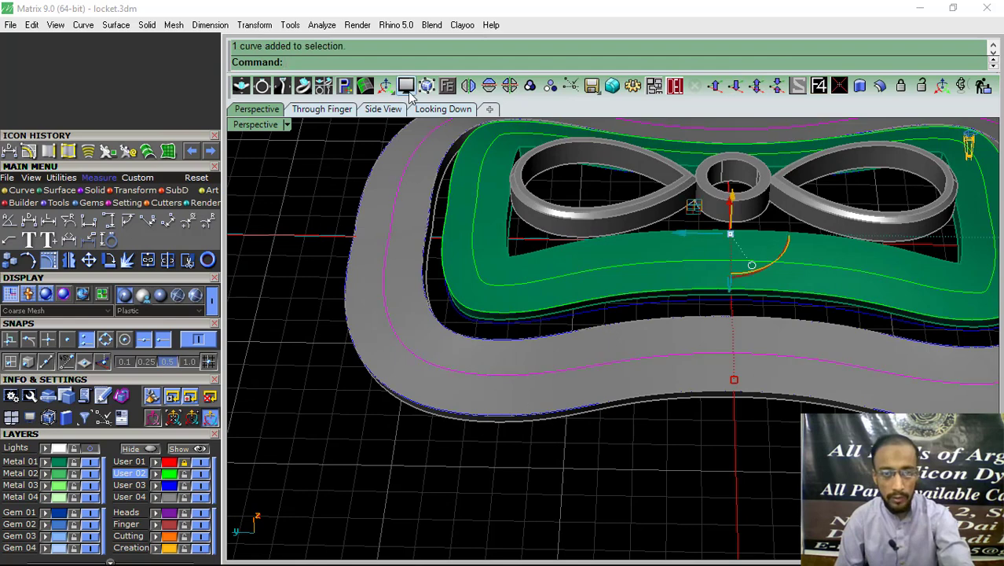
- Run Gem on Curve with RoundGem on the selected blue rim curve
left_click(447, 87)
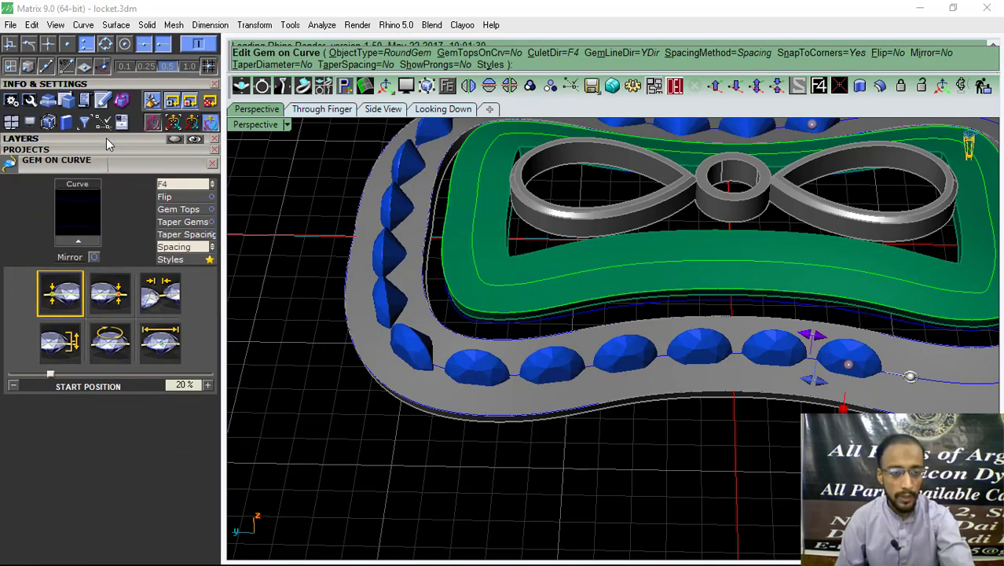
- Orient the rim gems by Object and extend the gem row to 100% of the curve
left_click(185, 182)
left_click(173, 194)
left_click(172, 183)
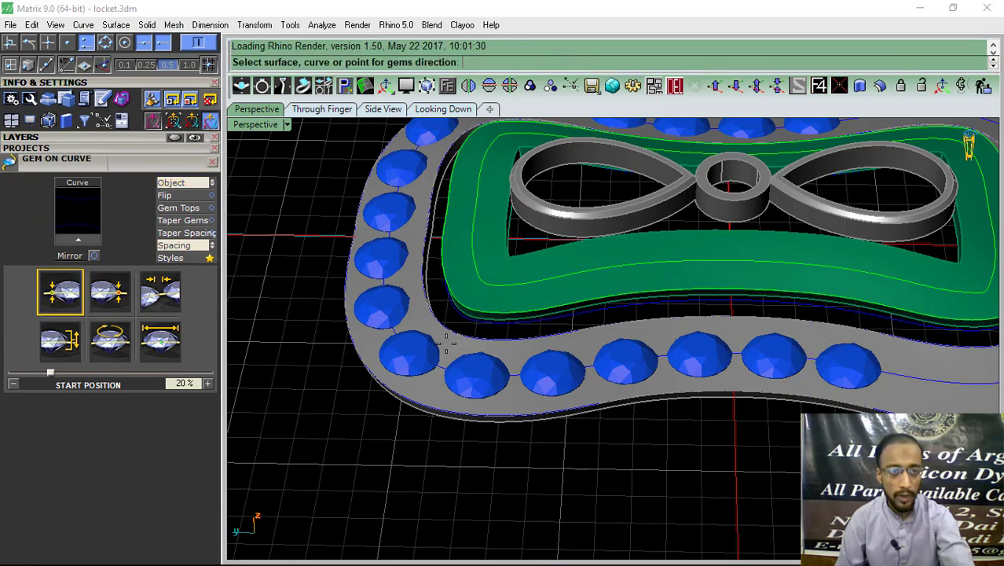
scroll(512, 403, "up", 3)
left_click(512, 403)
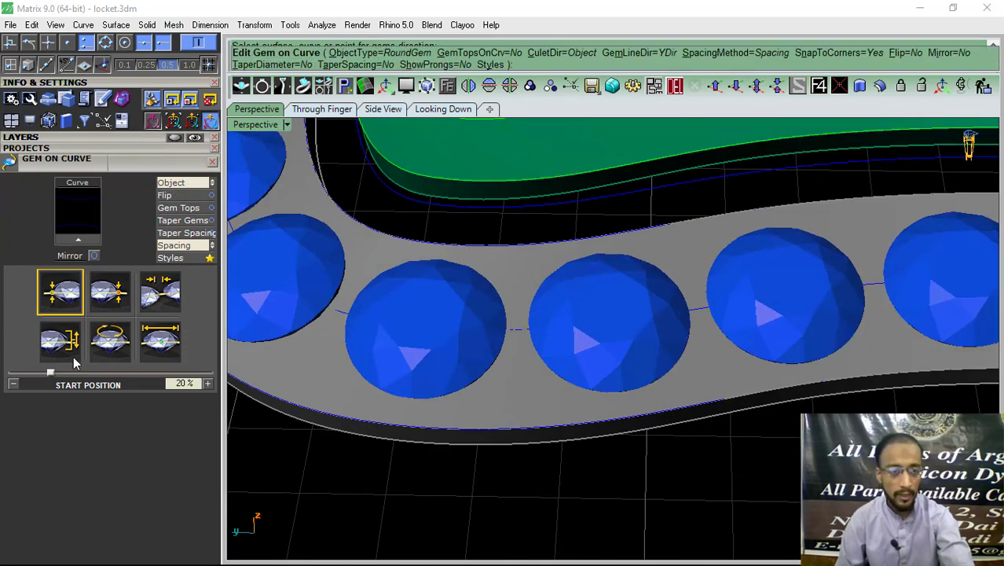
left_click_drag(51, 375, 11, 376)
left_click(117, 292)
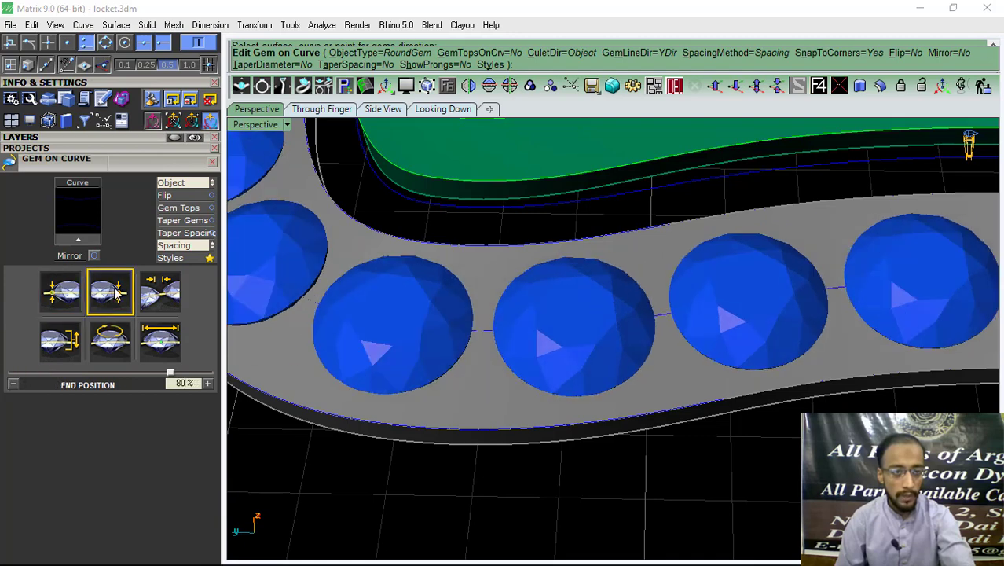
left_click_drag(171, 375, 223, 380)
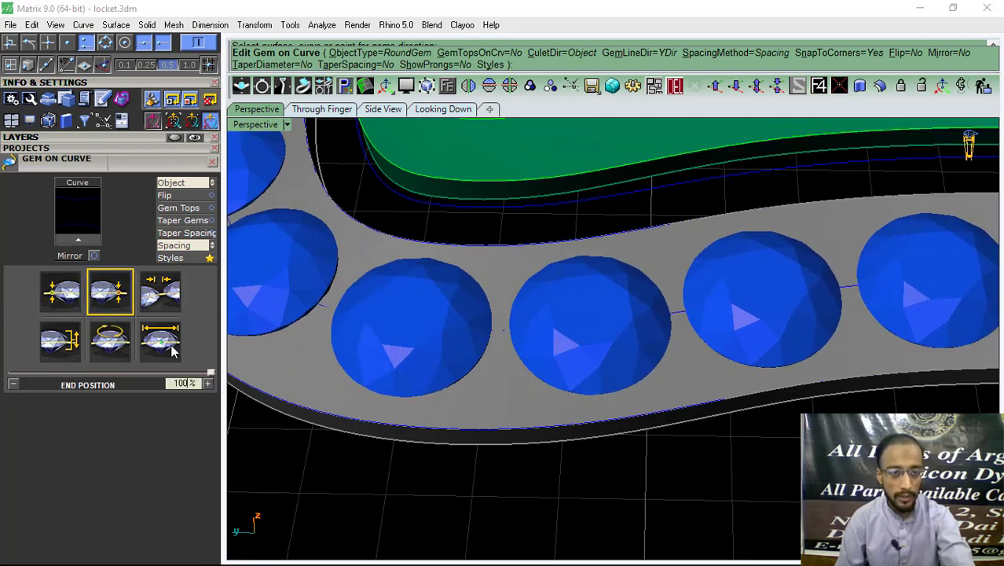
- Set the rim gems' start size to 2.2 mm
left_click(172, 351)
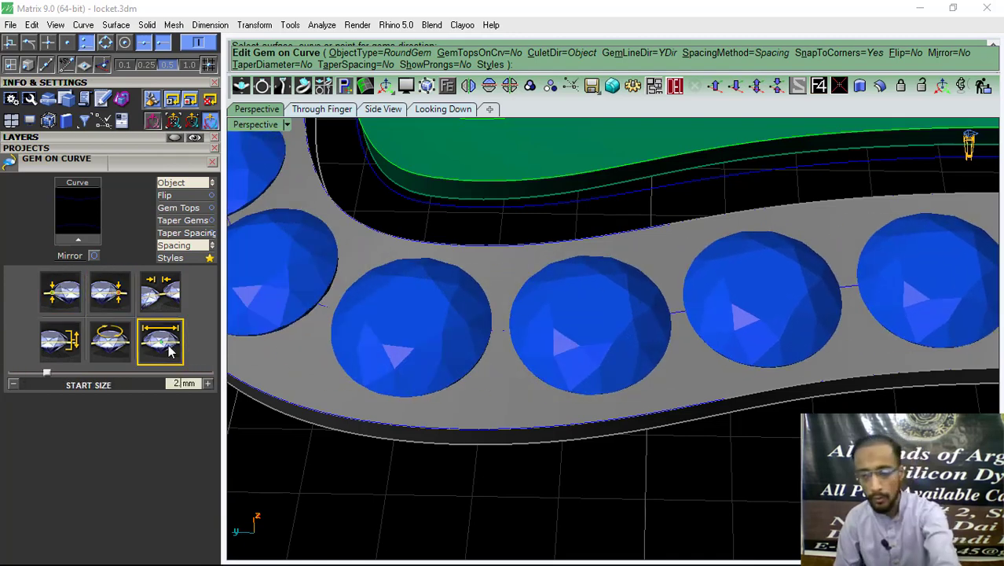
left_click(208, 382)
scroll(628, 343, "down", 5)
scroll(603, 398, "up", 3)
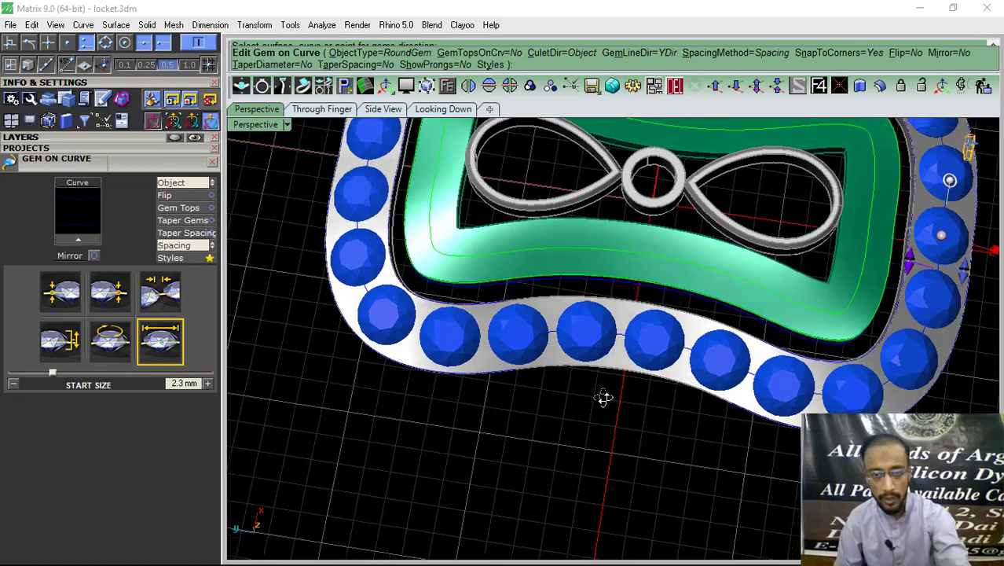
right_click_drag(604, 398, 651, 465)
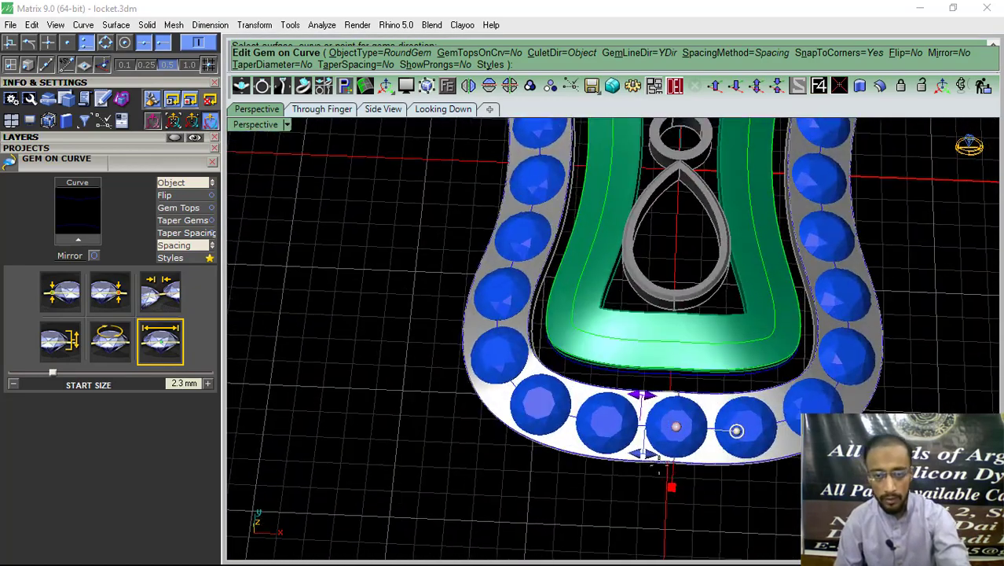
scroll(651, 465, "up", 3)
left_click(163, 349)
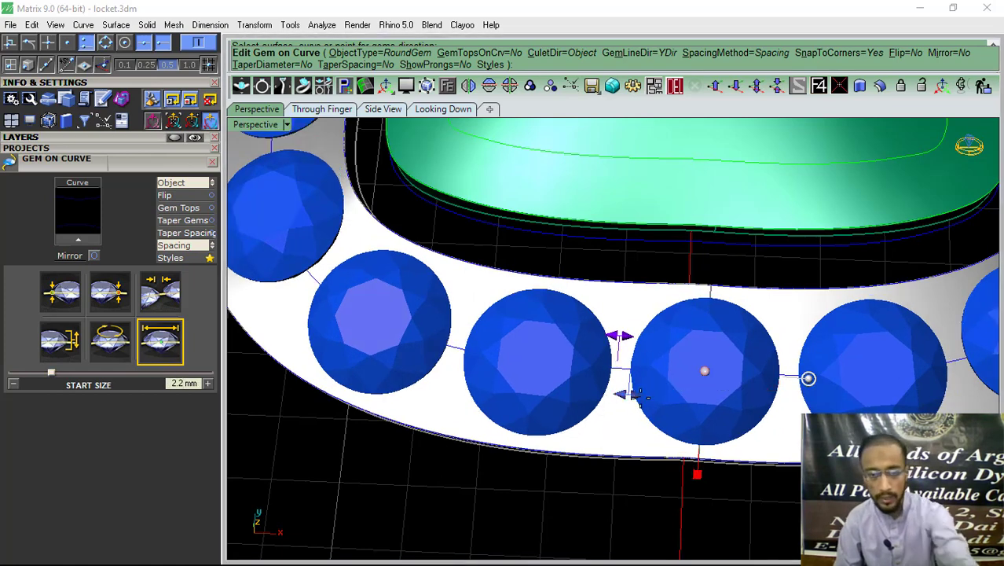
left_click_drag(620, 393, 628, 392)
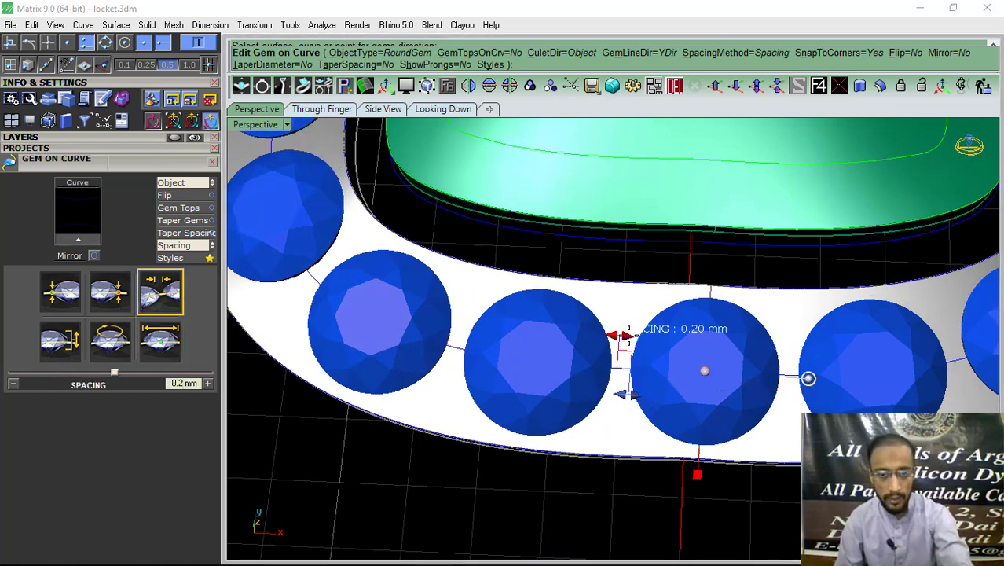
- Set the gap between rim gems to 0.35 mm and review the locket in 3D
left_click_drag(621, 336, 606, 332)
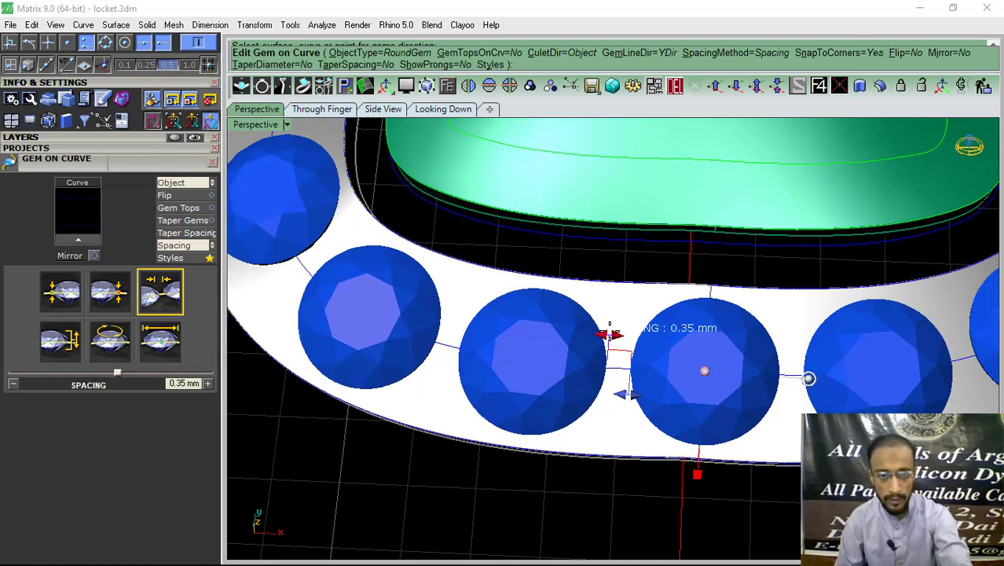
scroll(496, 419, "down", 5)
right_click_drag(497, 419, 708, 338)
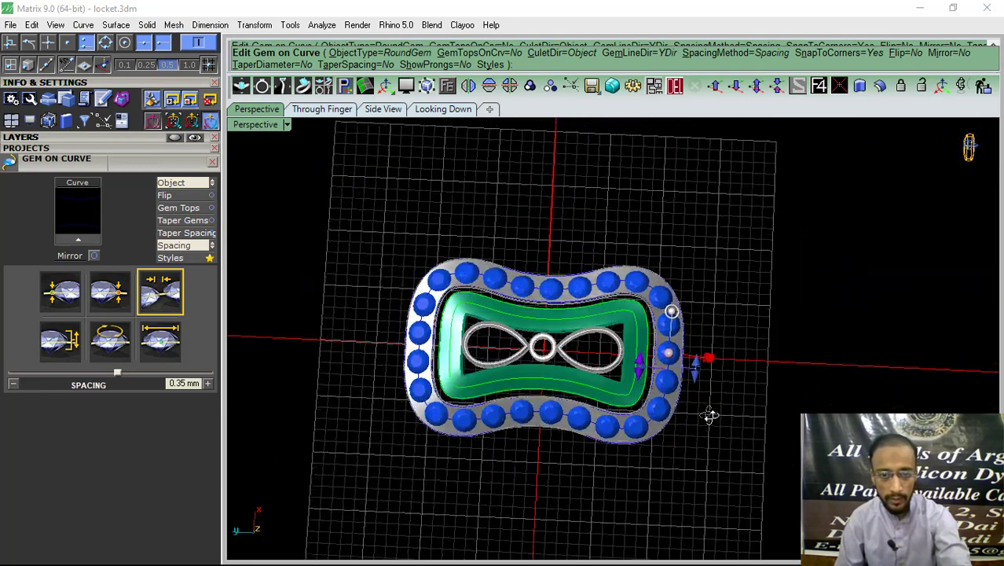
right_click_drag(708, 338, 550, 345)
scroll(516, 360, "up", 3)
- Finish the rim gems and start a trial gem row on the green band's guide curve, oriented to Object
key("Return")
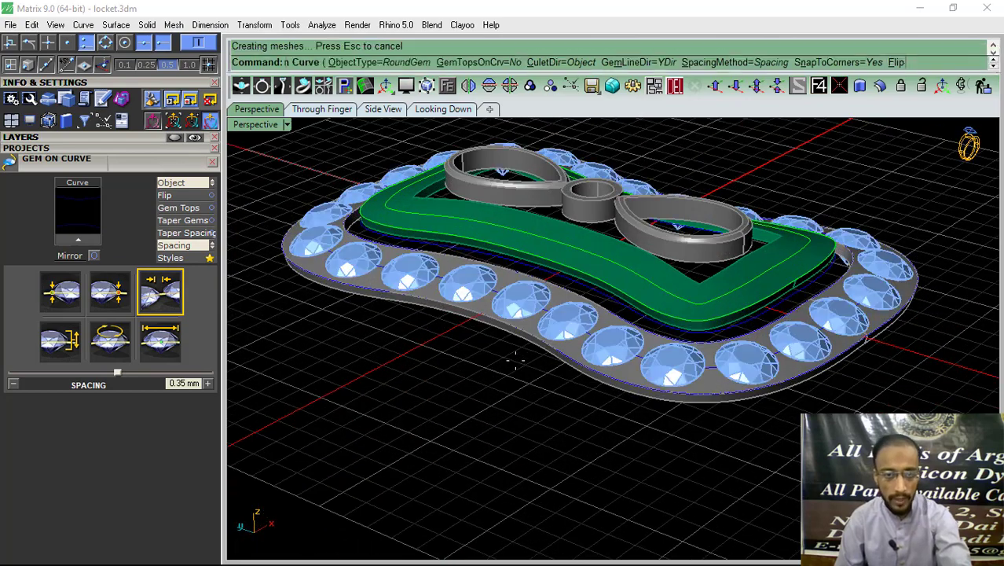
right_click_drag(488, 351, 559, 285)
scroll(559, 284, "up", 5)
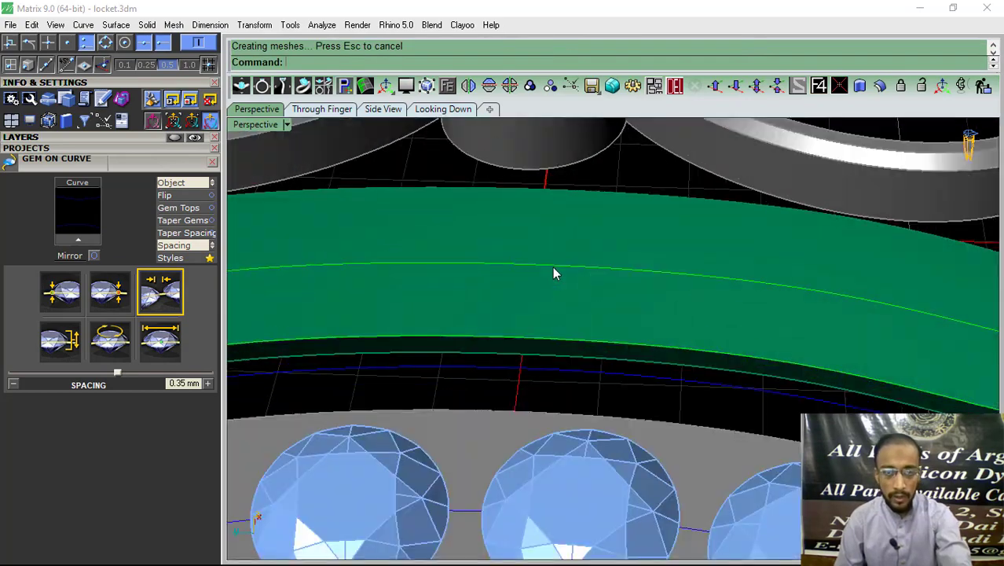
left_click(554, 271)
left_click(593, 307)
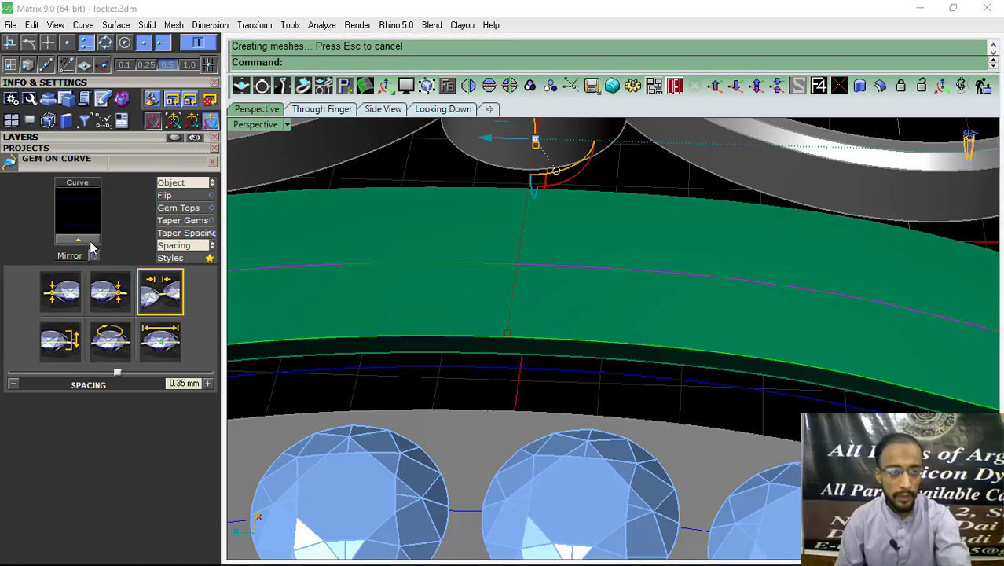
left_click(89, 243)
left_click(173, 189)
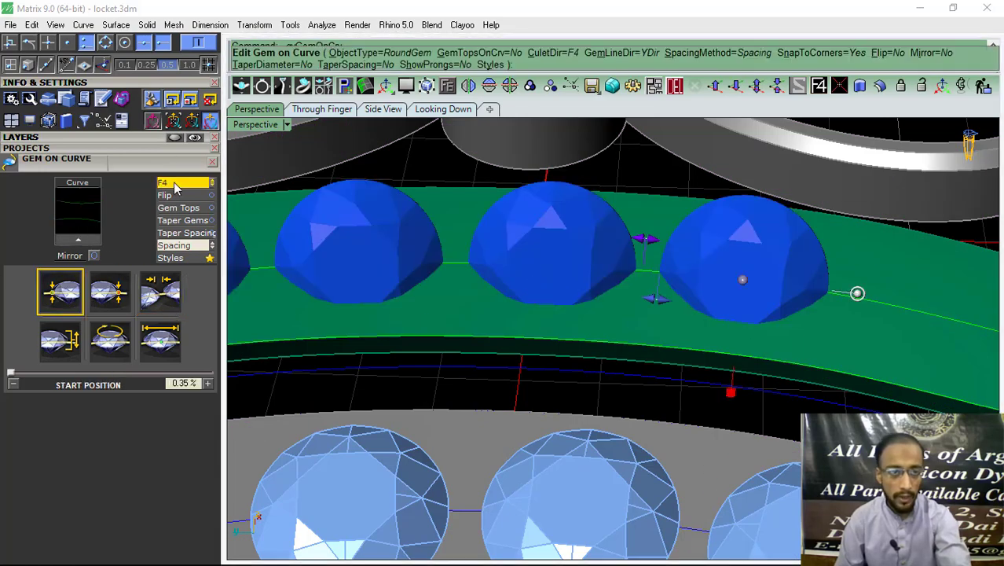
left_click(176, 187)
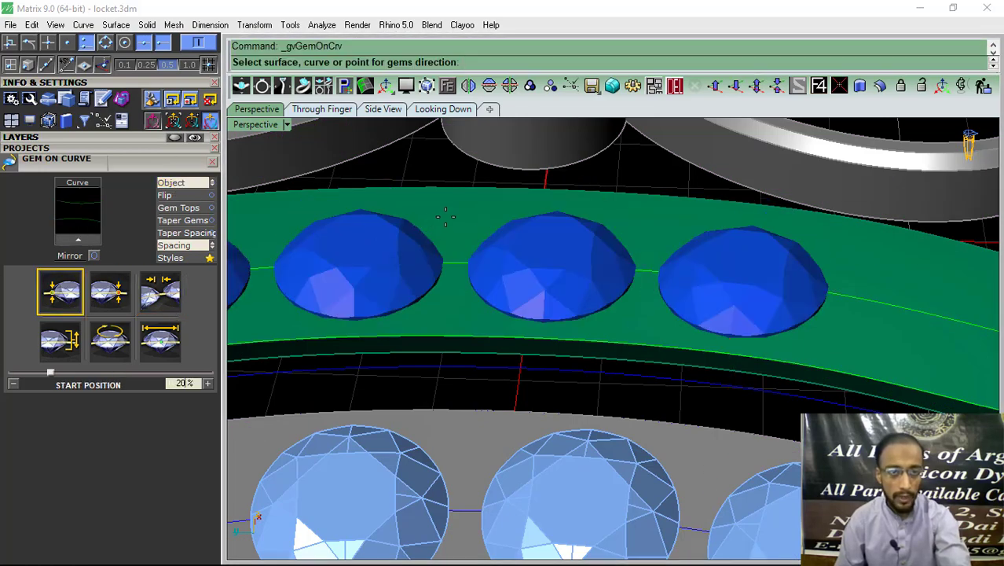
- Enlarge the trial gems' start size and stretch the row from 0% to 100%
left_click(161, 342)
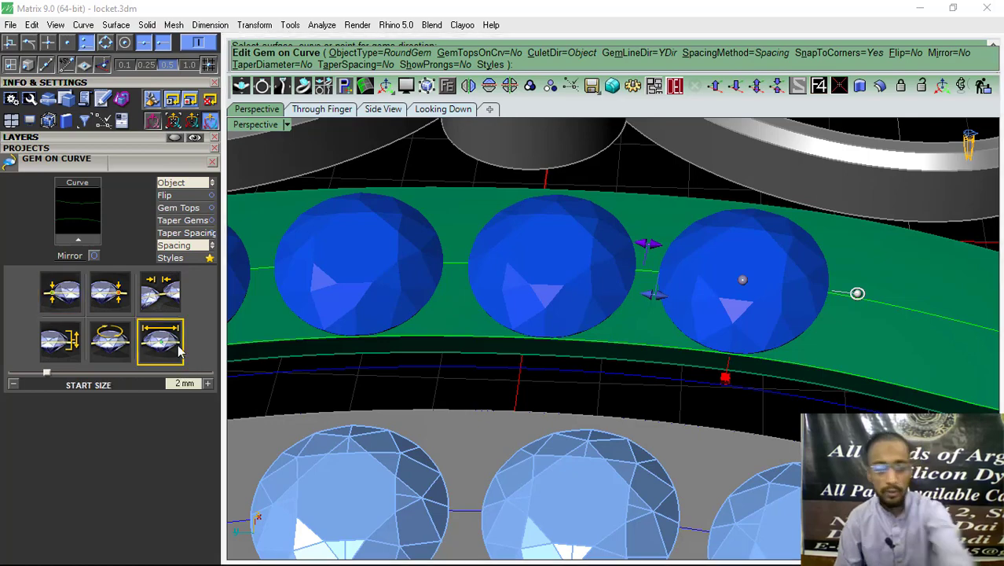
right_click_drag(597, 338, 651, 270)
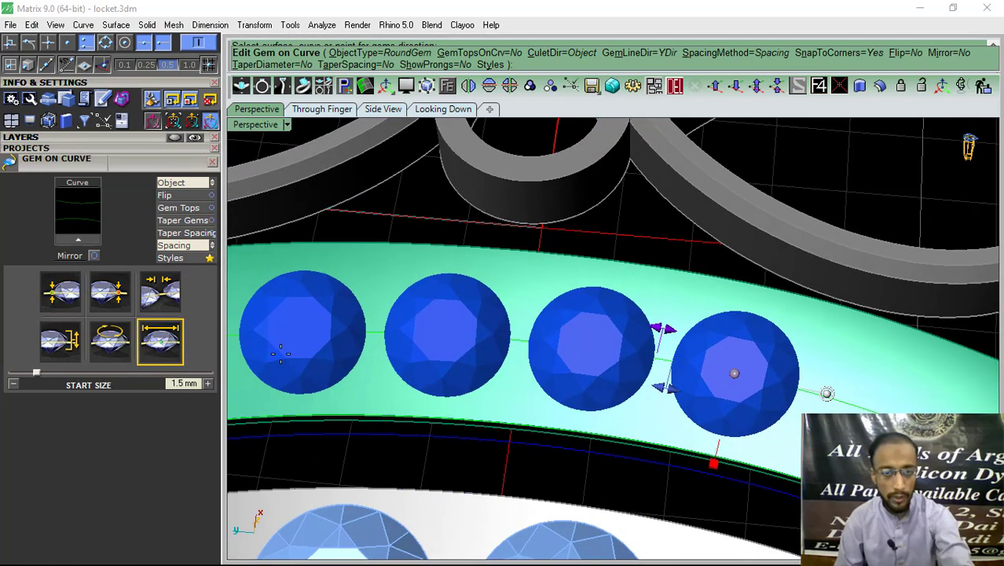
key("BackSpace")
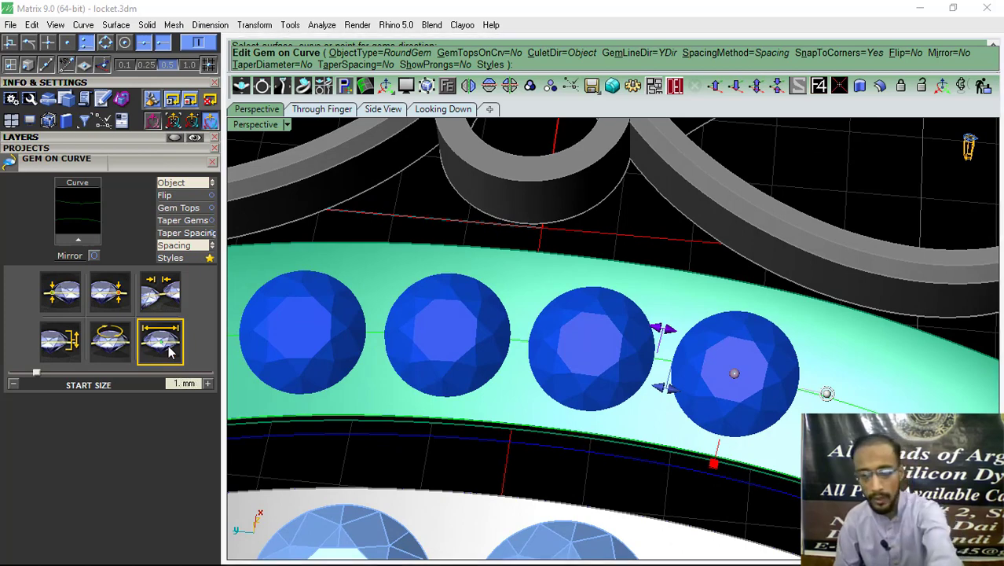
type("75")
key("Return")
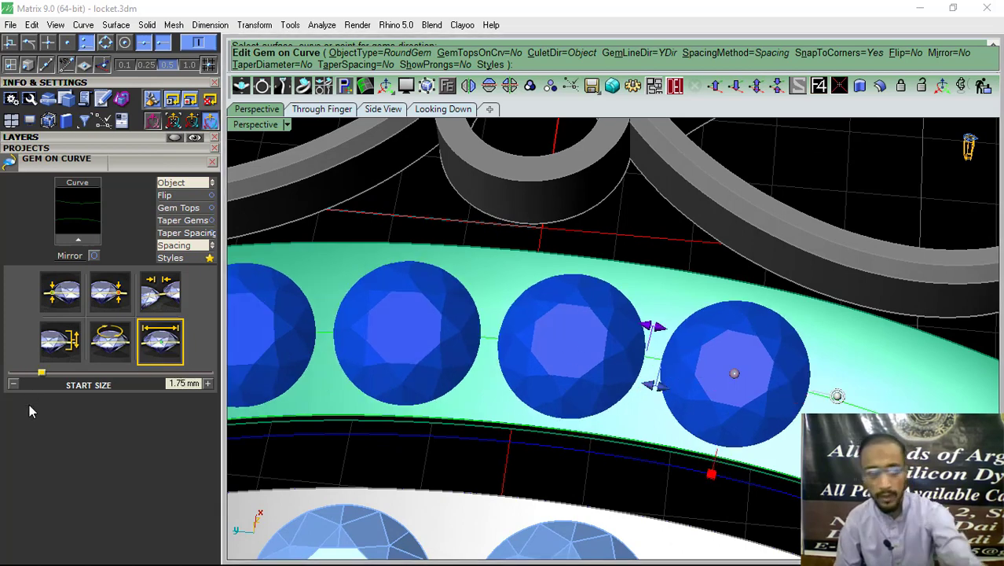
left_click(77, 293)
left_click_drag(54, 375, 2, 384)
left_click(110, 298)
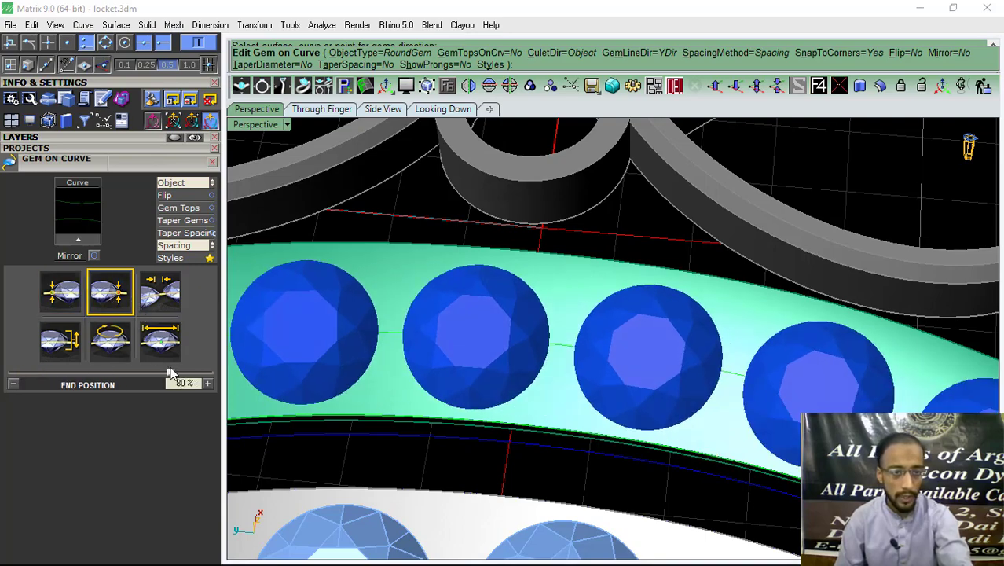
left_click_drag(171, 374, 224, 380)
- Widen the trial gem spacing to 0.31 mm and inspect the gems close up
scroll(623, 385, "down", 5)
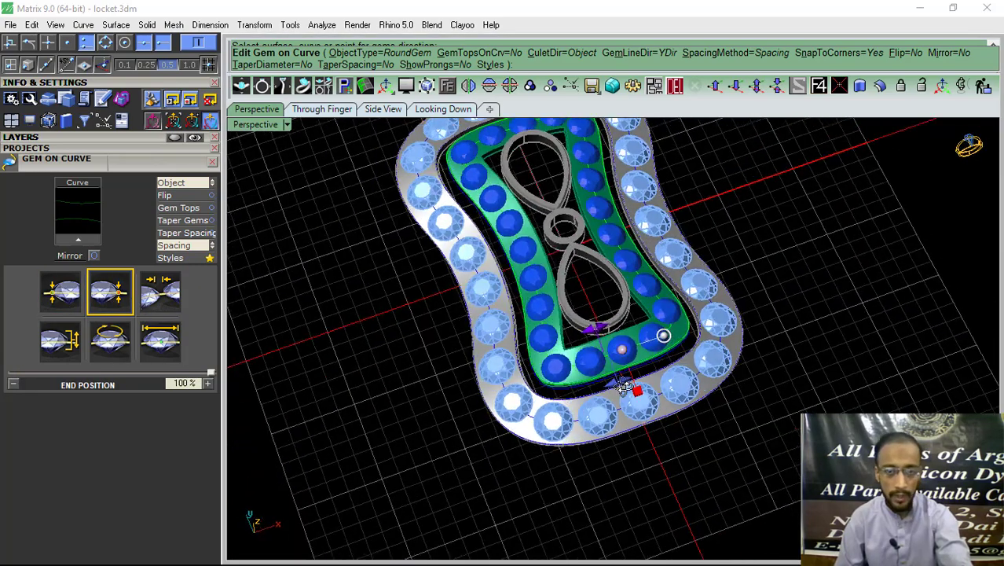
scroll(623, 385, "up", 2)
scroll(605, 383, "up", 5)
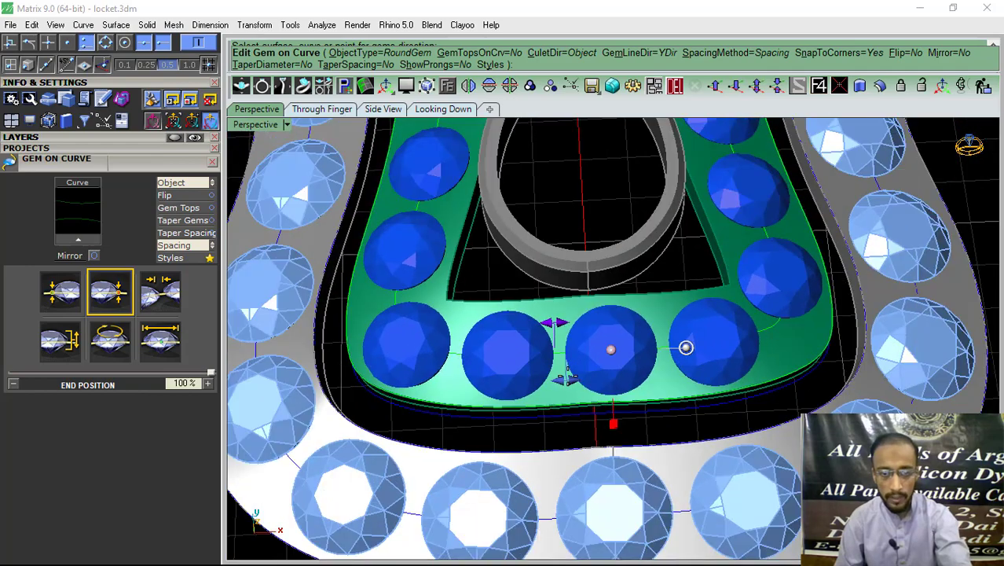
left_click_drag(554, 322, 549, 322)
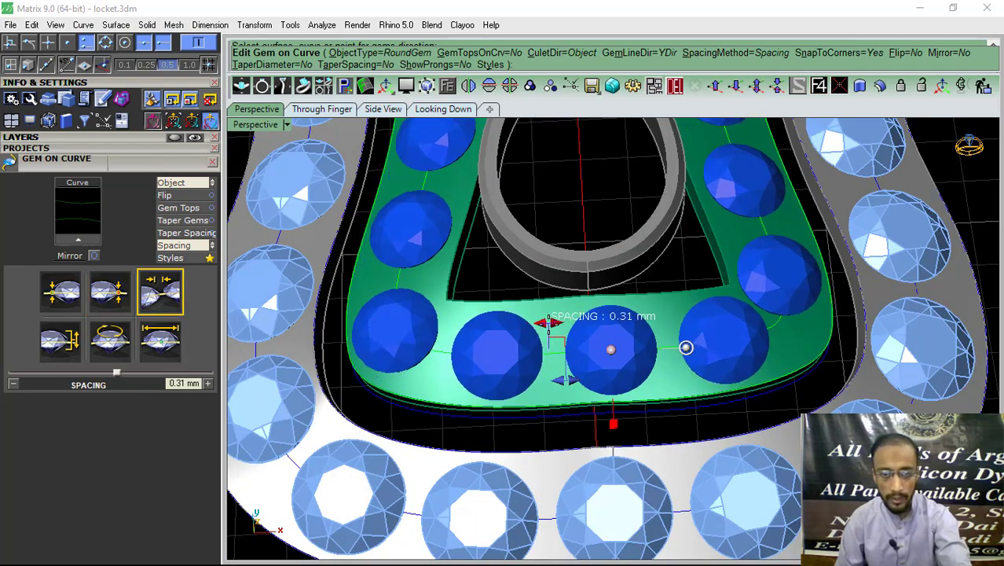
scroll(552, 333, "down", 2)
scroll(562, 338, "down", 2)
scroll(577, 343, "down", 1)
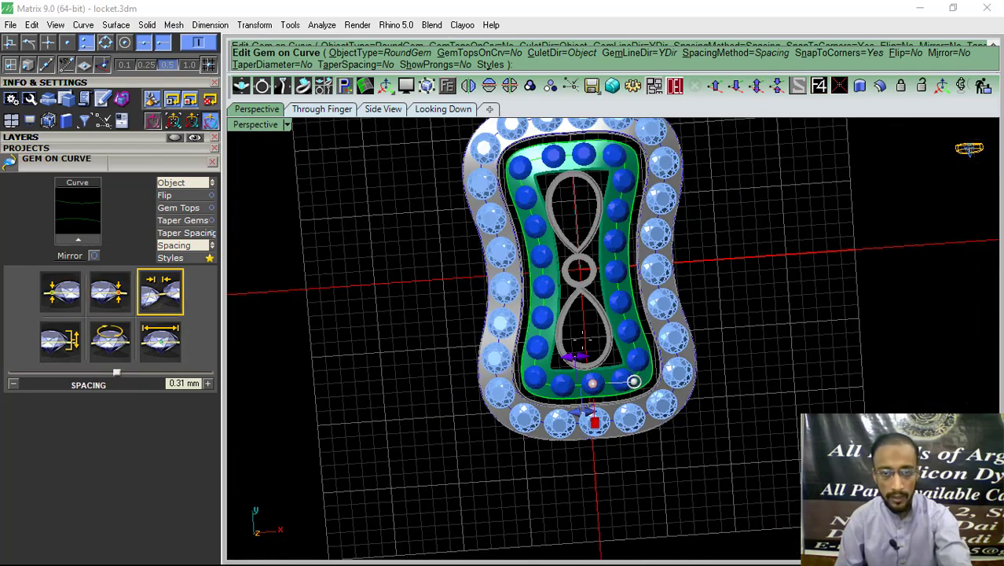
scroll(556, 167, "up", 3)
scroll(556, 167, "up", 2)
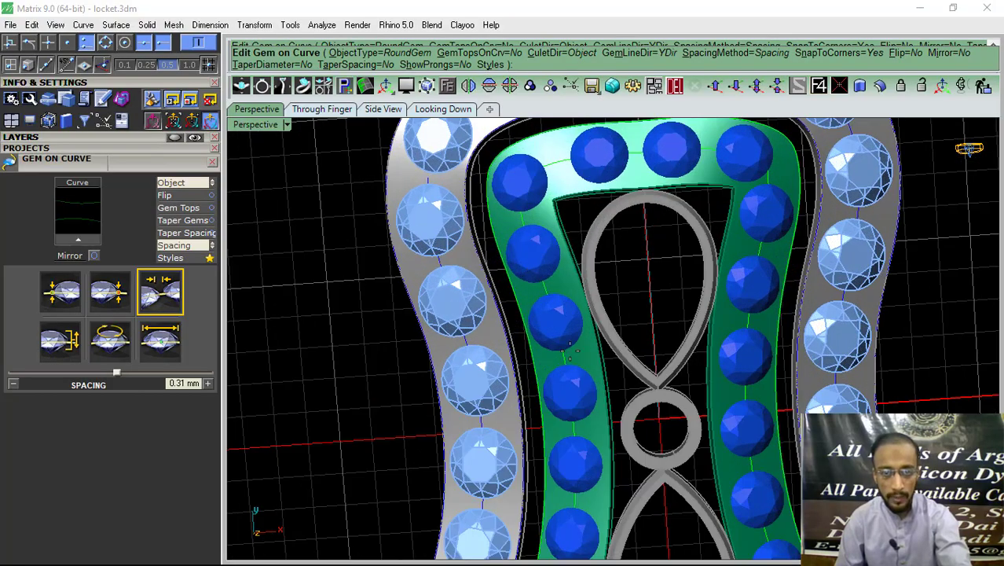
mouse_move(556, 166)
right_mouse_down()
mouse_move(759, 324)
mouse_move(582, 346)
right_mouse_up()
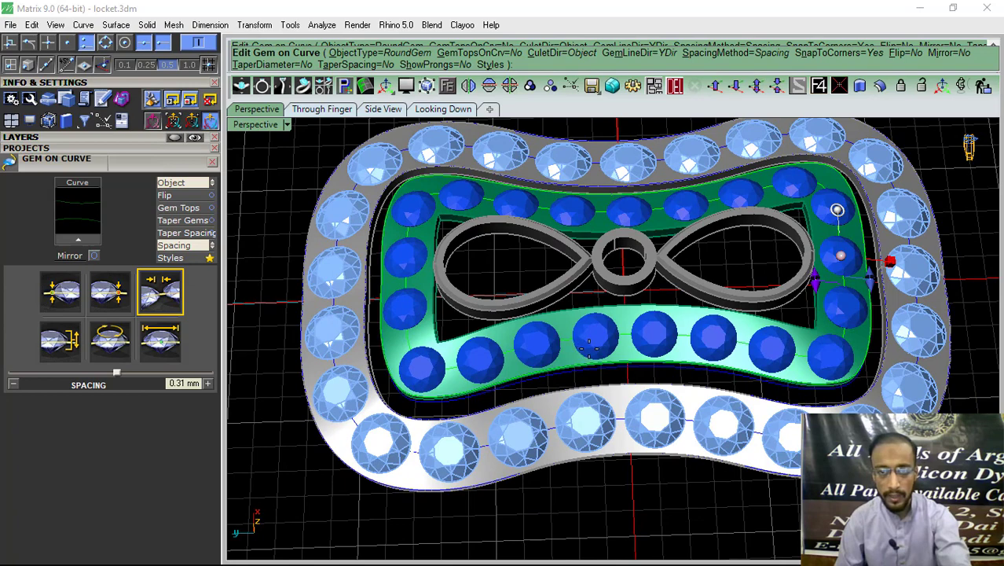
- Cancel the trial gem row and delete the inner guide curve
key("Escape")
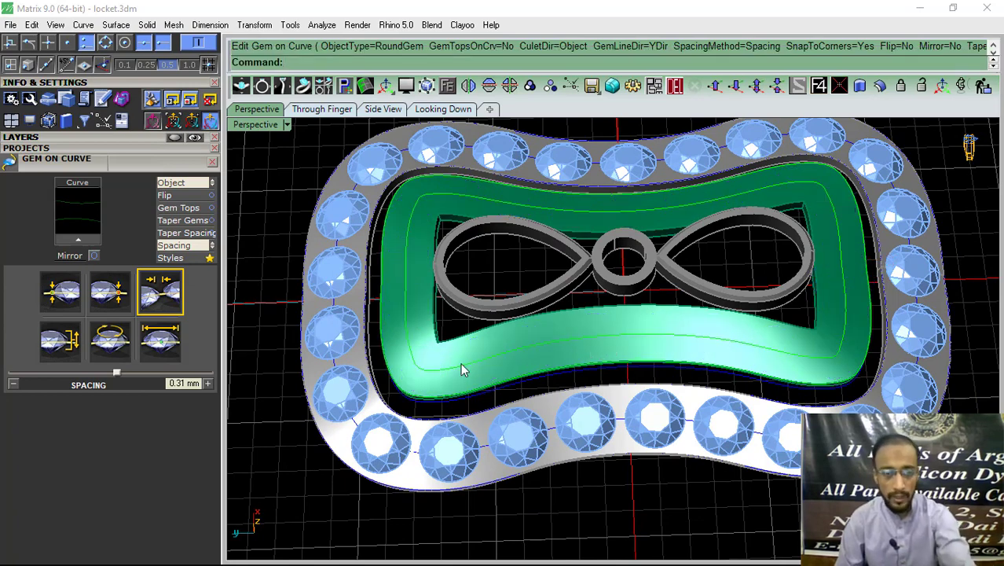
left_click(467, 371)
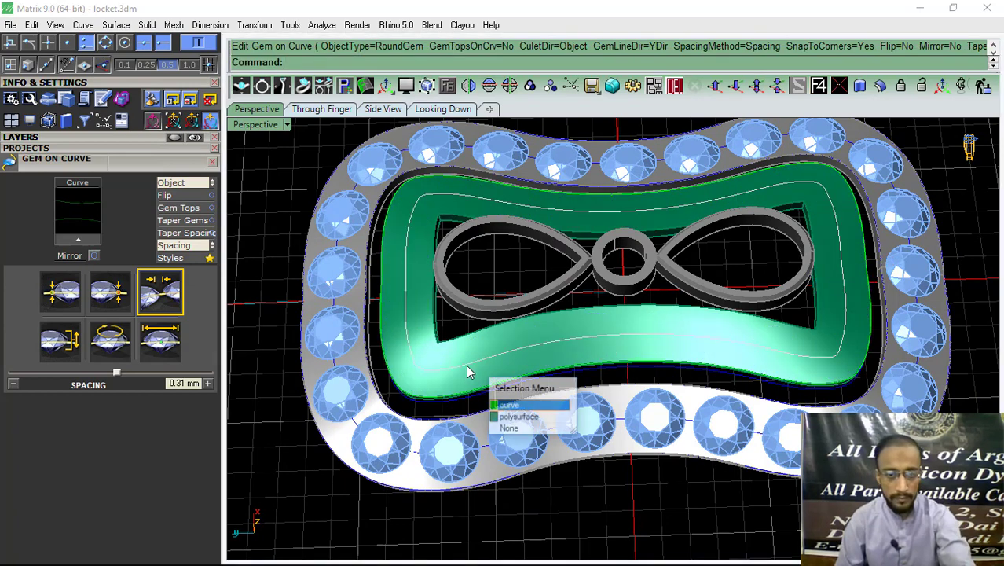
left_click(506, 405)
left_click(674, 90)
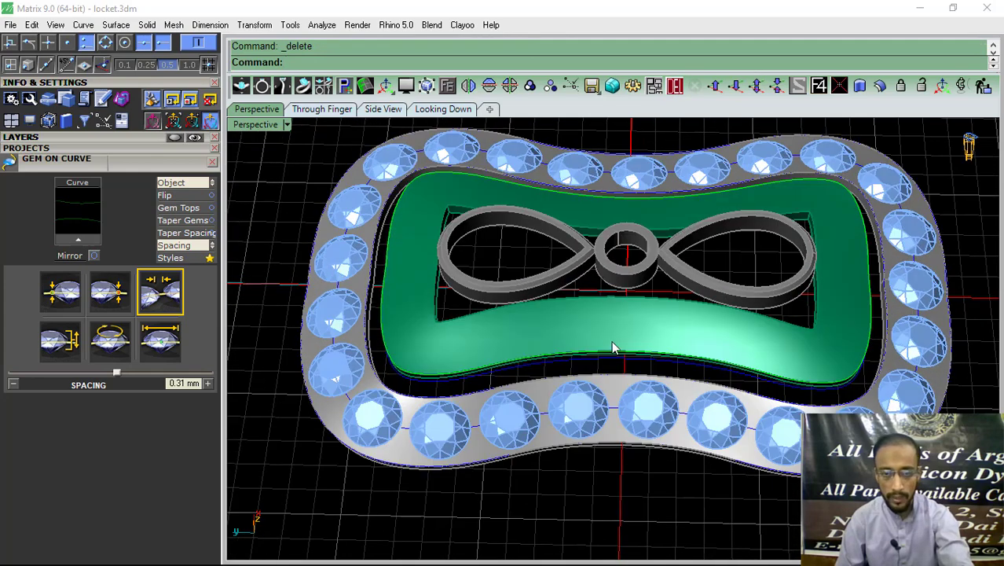
- Select the green band in the top-down view and open its actions menu
left_click(637, 323)
scroll(637, 324, "up", 3)
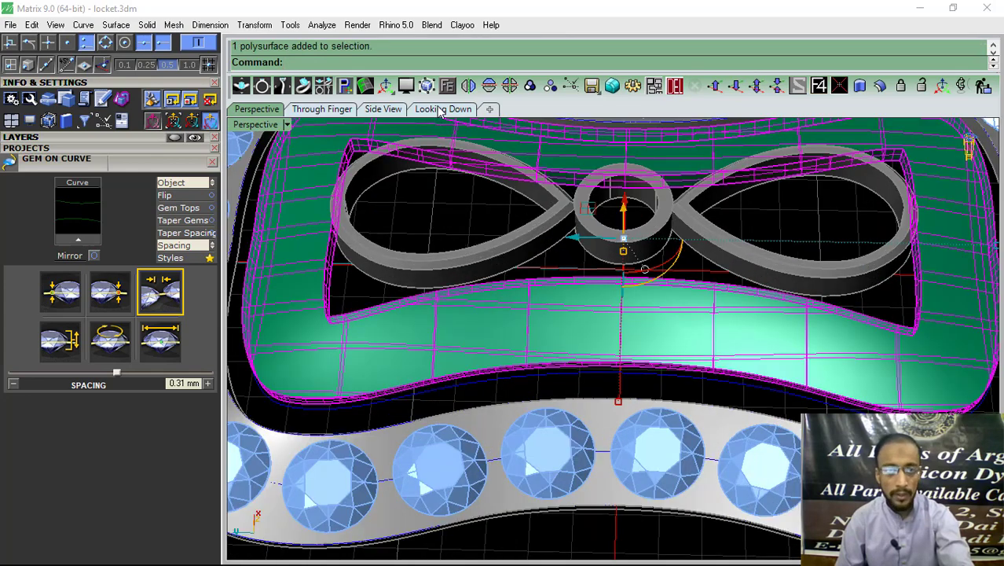
left_click(441, 110)
left_click(447, 85)
- Start Gem on Surface, grow the gem to 1.8 mm, and place it on the green band
left_click(485, 218)
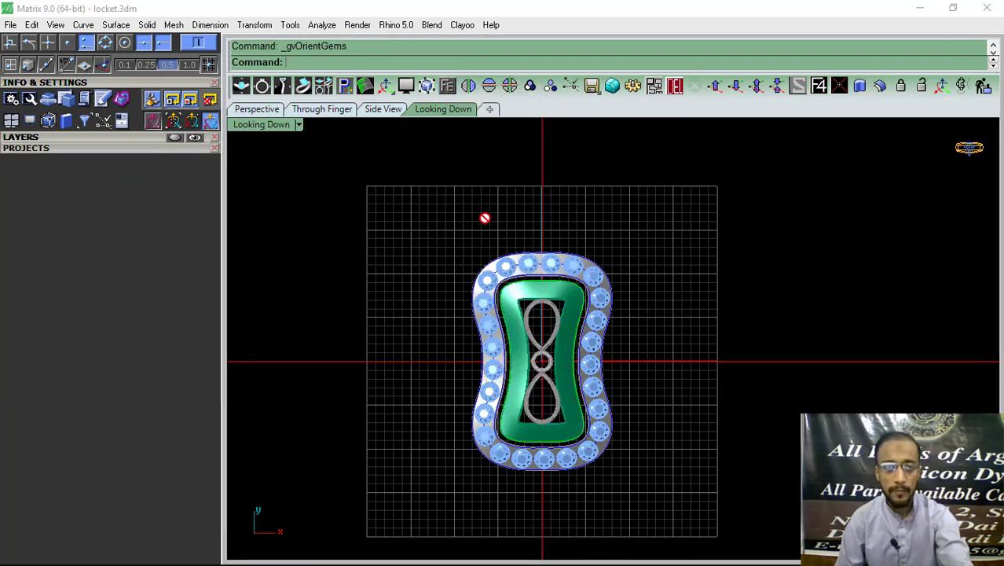
scroll(538, 382, "up", 5)
scroll(519, 369, "up", 3)
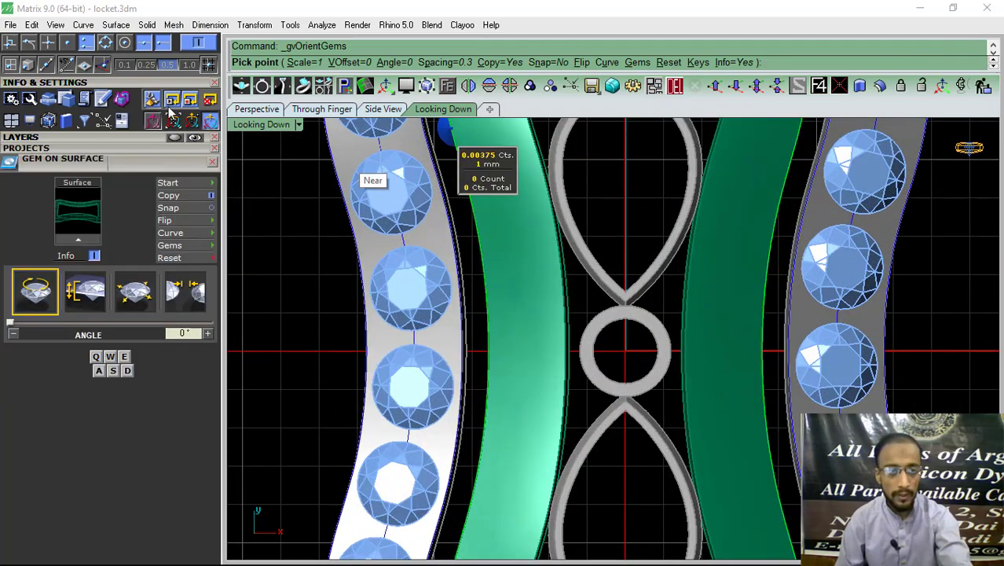
scroll(138, 136, "up", 2)
scroll(128, 257, "up", 2)
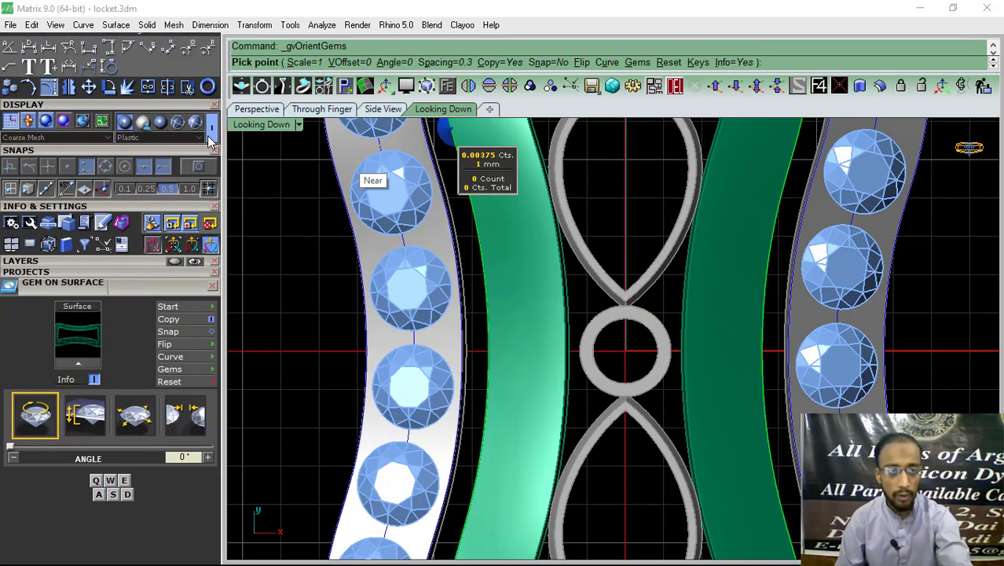
key("ctrl+alt+w")
scroll(519, 314, "up", 2)
scroll(534, 354, "up", 2)
key("e")
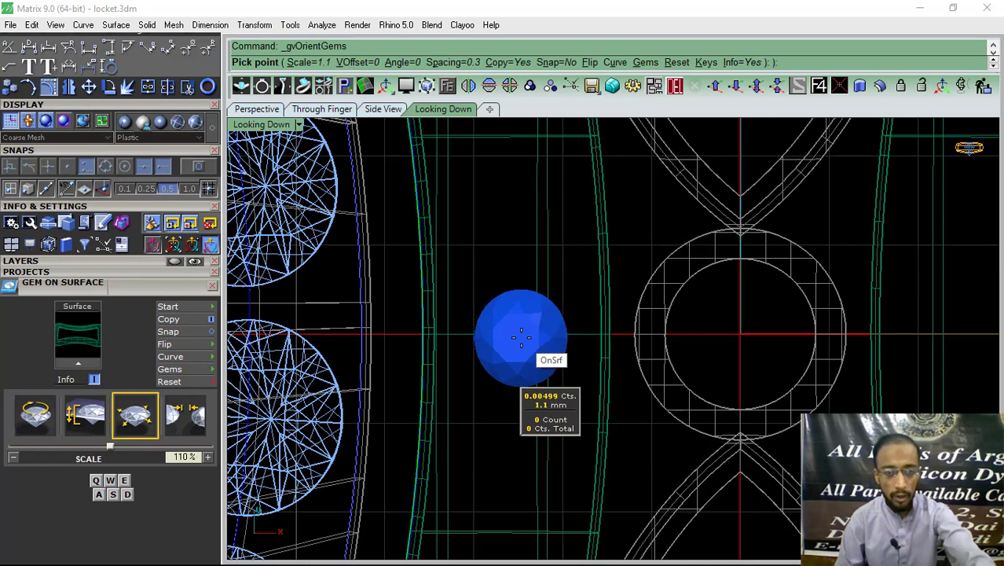
key("e")
key("e")
key("e")
key("e")
key("e")
key("e")
key("e")
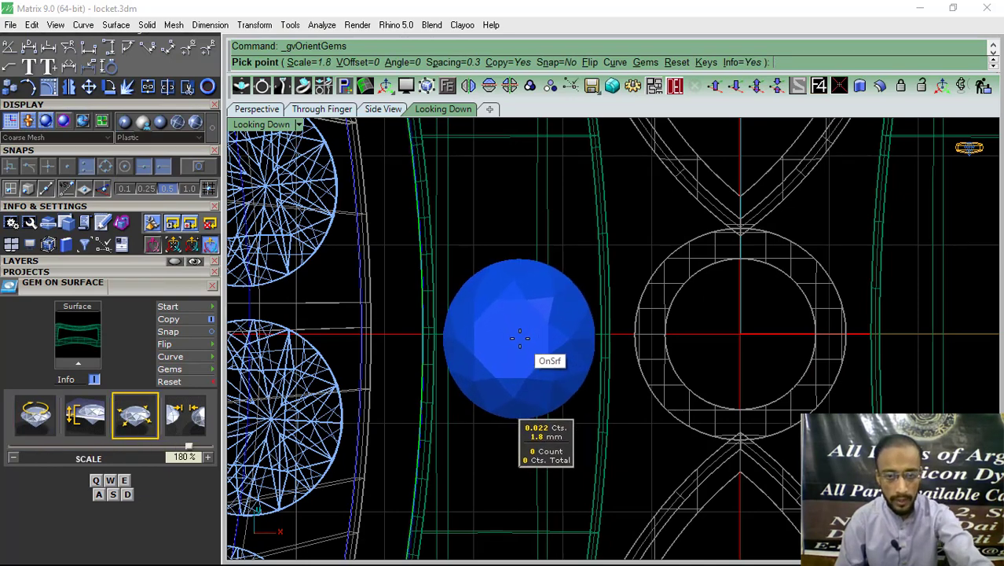
left_click(518, 338)
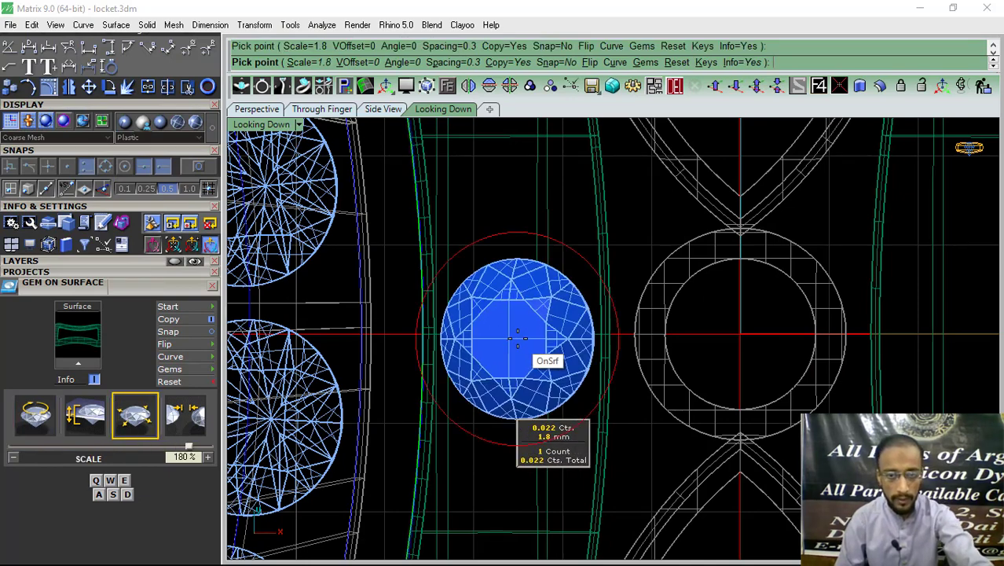
- Place a second gem, return to the perspective view, and end the placement
scroll(471, 260, "down", 2)
scroll(458, 279, "down", 2)
scroll(491, 414, "down", 2)
scroll(459, 325, "up", 4)
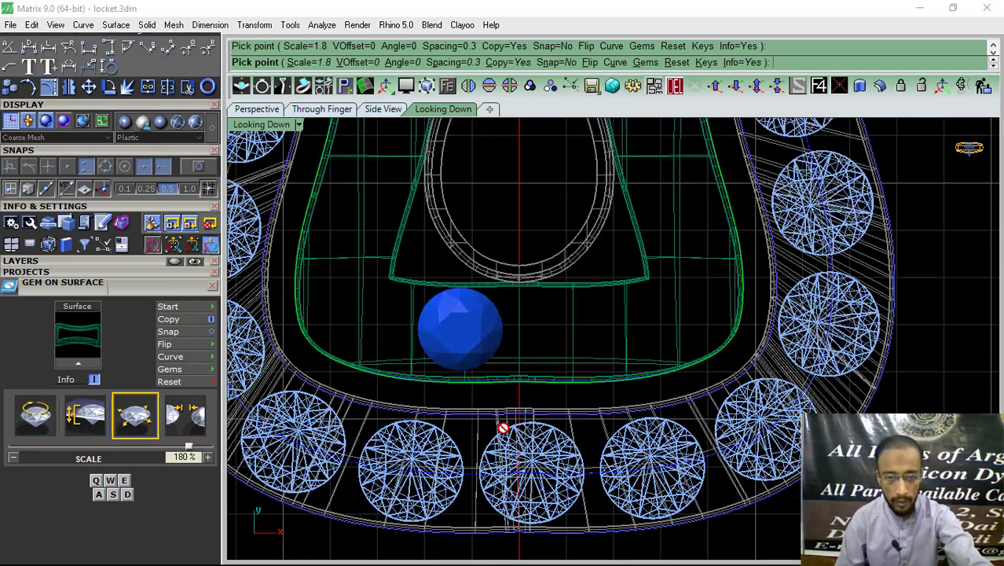
scroll(515, 337, "up", 3)
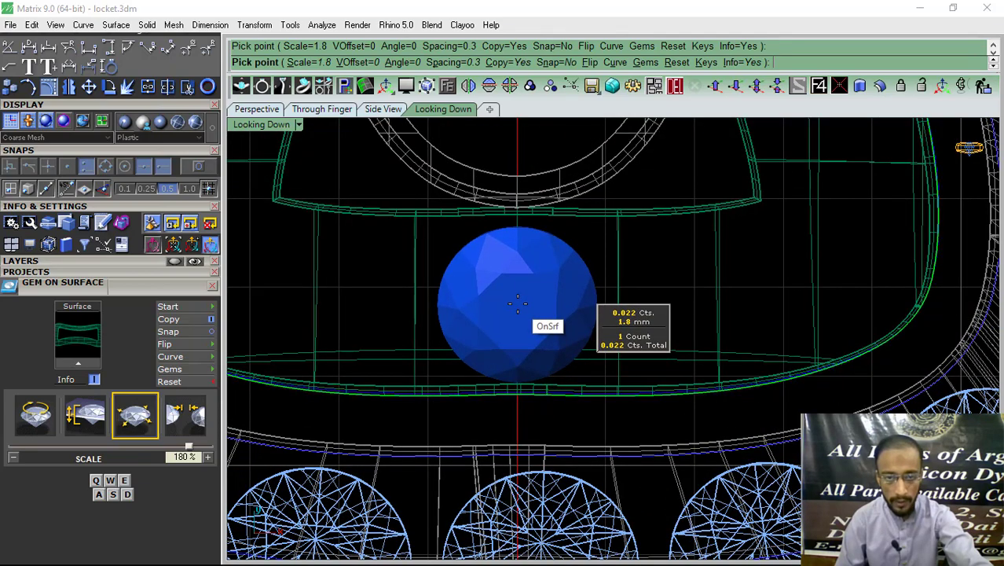
left_click(517, 306)
left_click(256, 109)
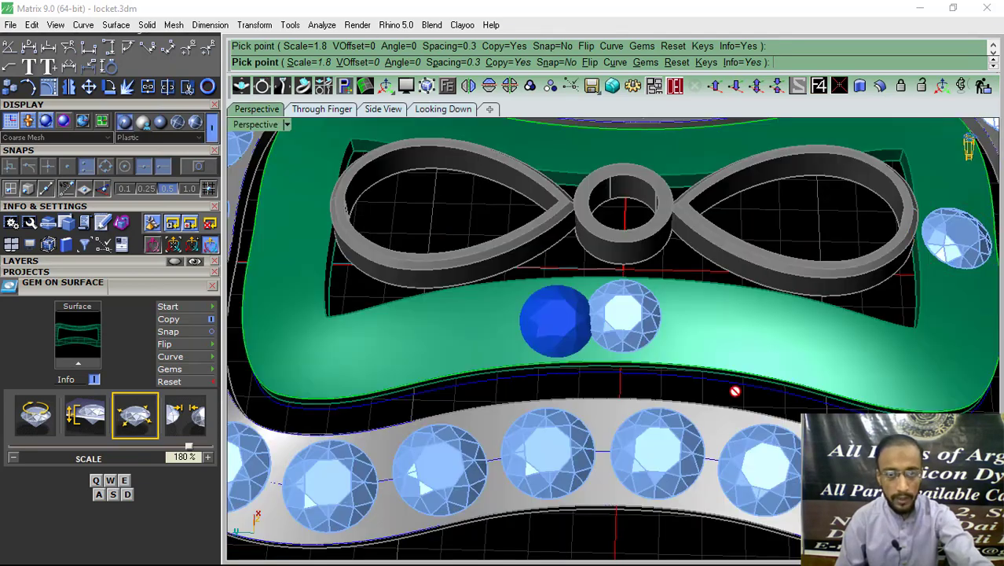
scroll(573, 322, "down", 2)
scroll(840, 347, "up", 4)
scroll(560, 337, "down", 2)
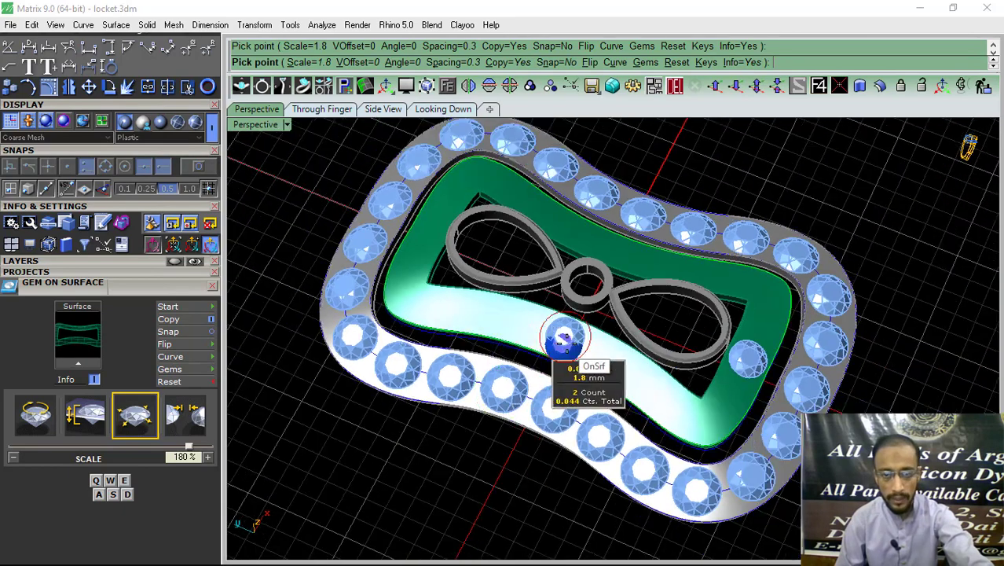
scroll(717, 393, "up", 4)
right_click(603, 394)
- Restart gem placement on the green panel and set two gems along its lower strip
scroll(629, 398, "down", 3)
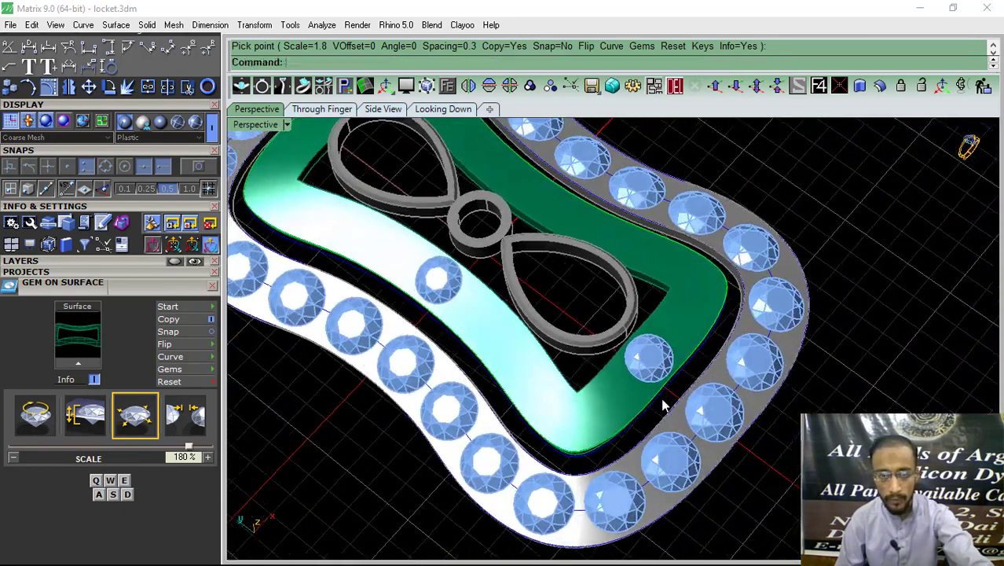
scroll(615, 380, "up", 3)
left_click(617, 398)
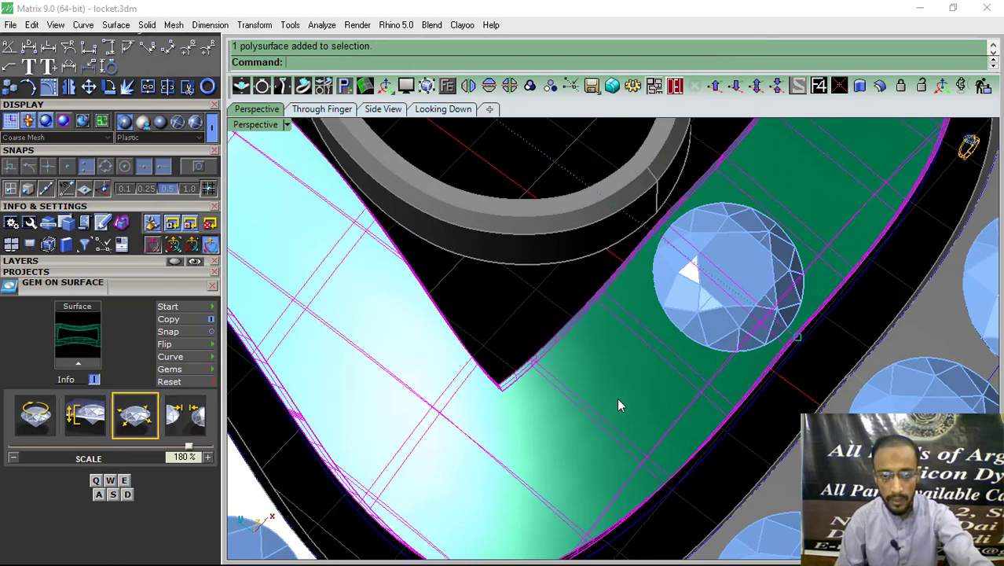
right_click(617, 397)
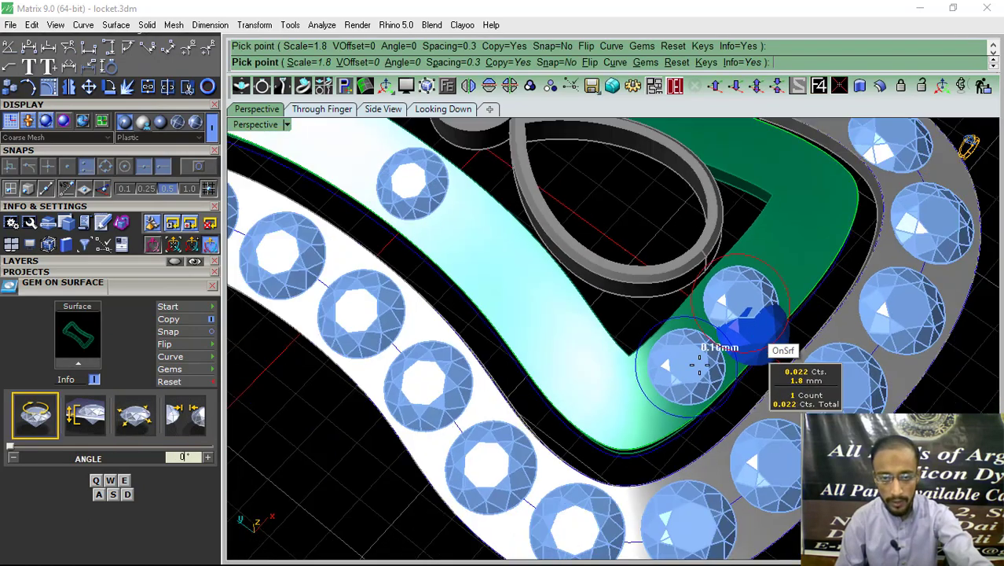
left_click(609, 406)
scroll(610, 406, "down", 3)
scroll(625, 351, "up", 3)
scroll(625, 351, "up", 2)
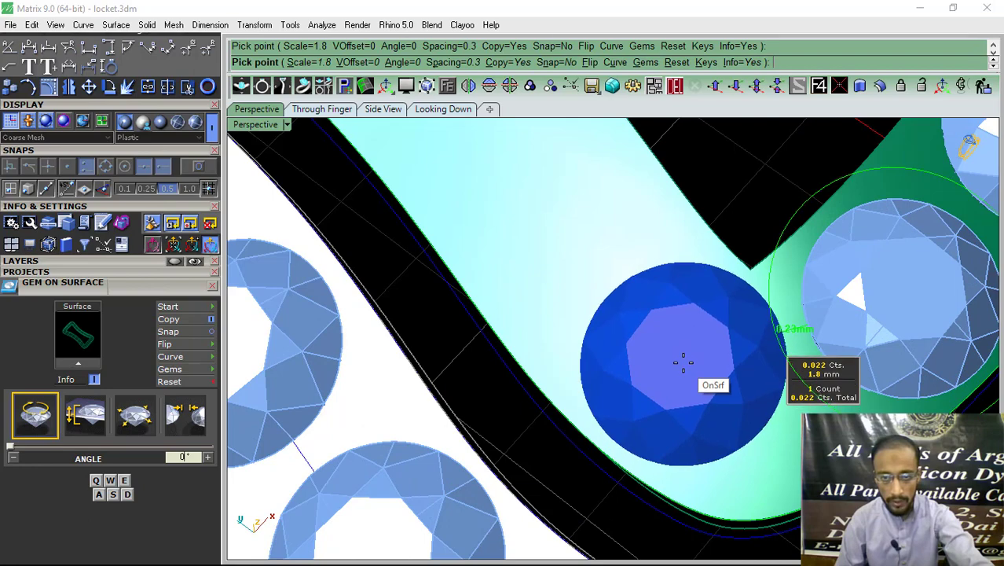
left_click(683, 362)
- Add the third and fourth gems to the strip and finish placing
scroll(682, 362, "down", 2)
right_click_drag(639, 359, 685, 278)
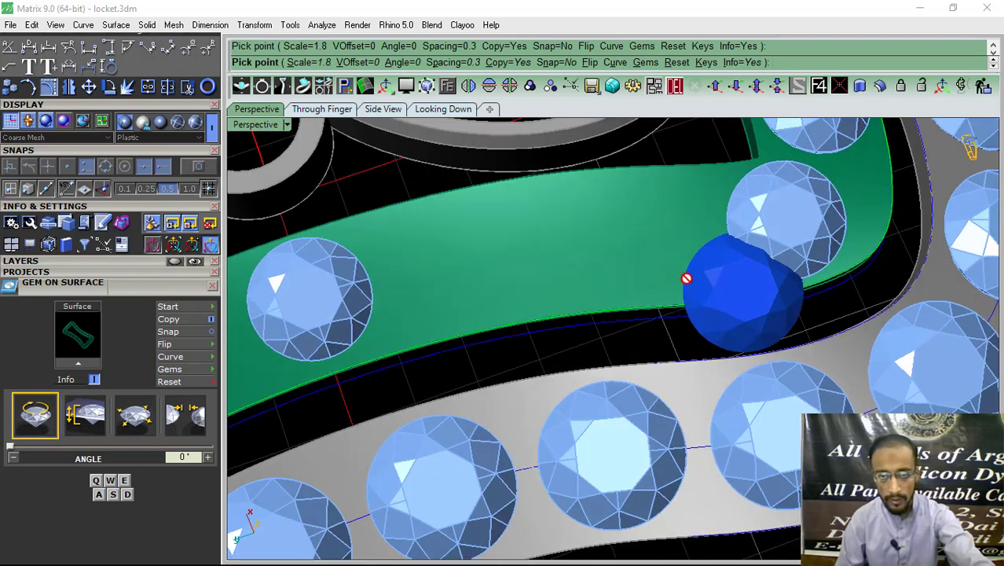
left_click(654, 234)
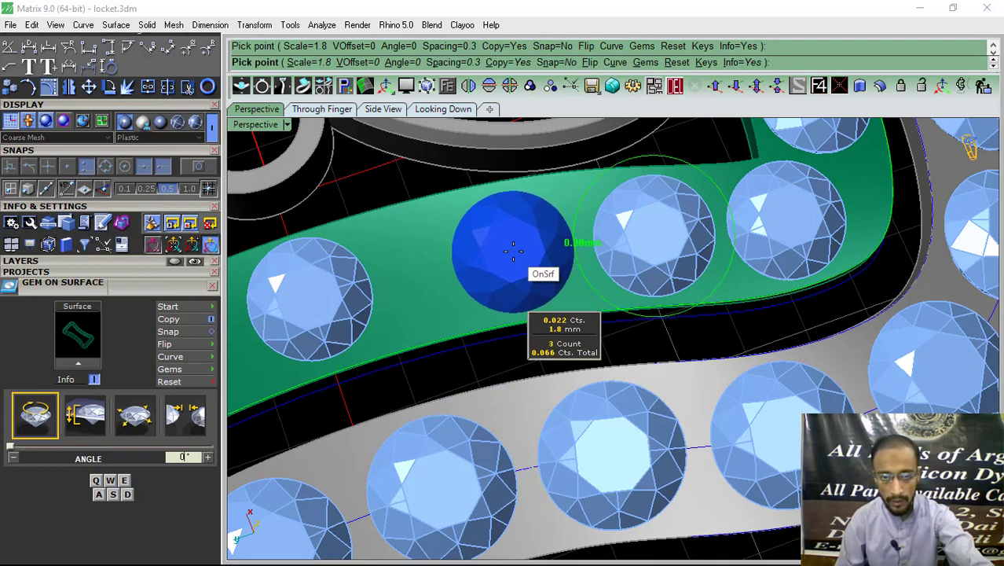
left_click(512, 250)
key("Return")
scroll(560, 322, "down", 5)
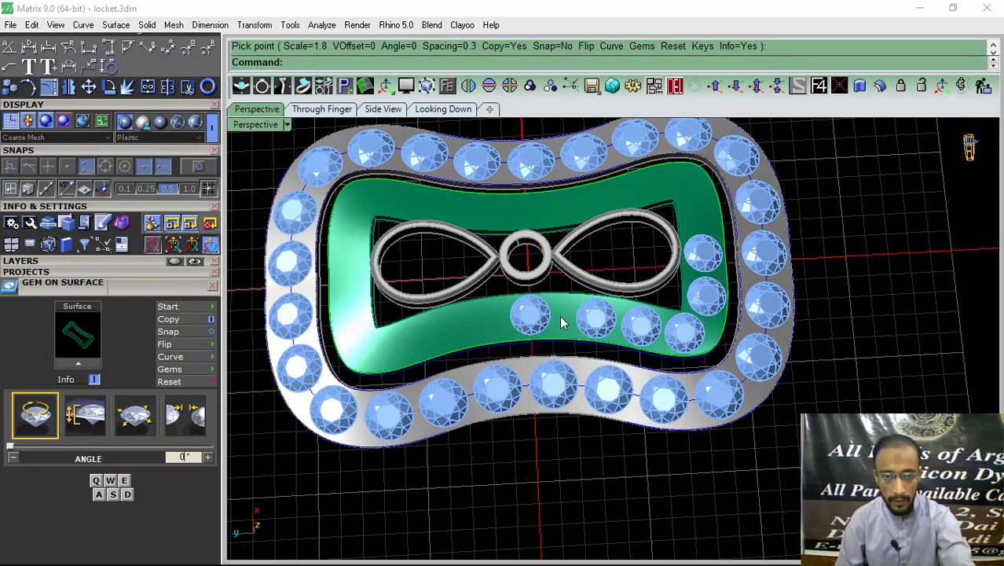
- Delete one panel gem and place a replacement gem in its spot
left_click(542, 321)
scroll(542, 321, "up", 5)
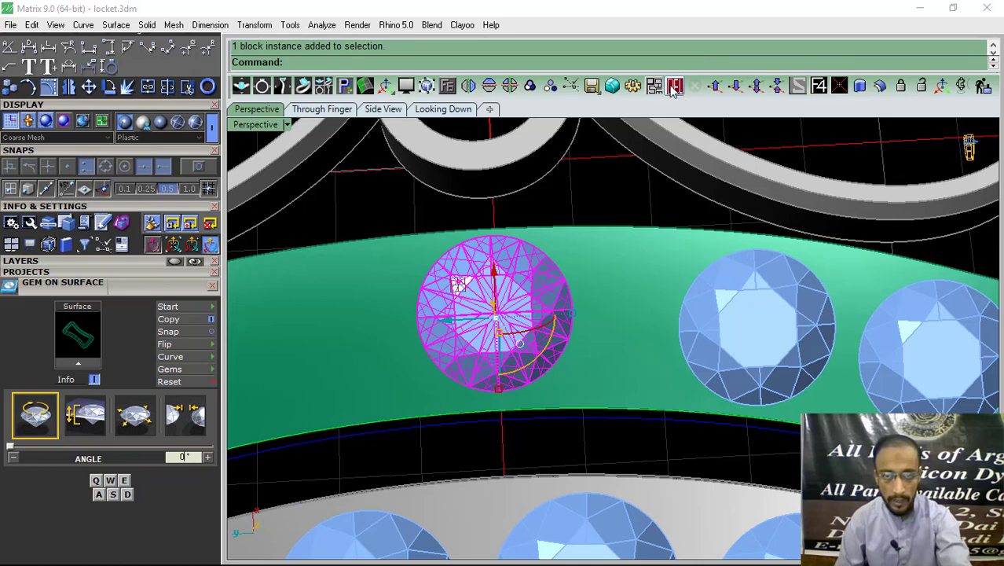
key("Delete")
key("Return")
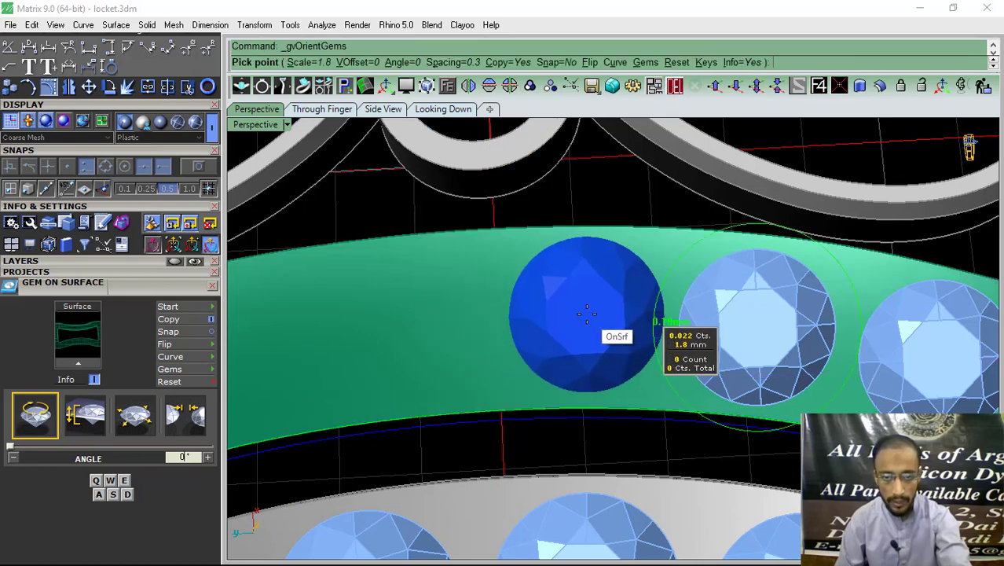
left_click(587, 314)
key("Return")
- Undo a trial mirror copy and select the gems of the lower row
left_click(469, 86)
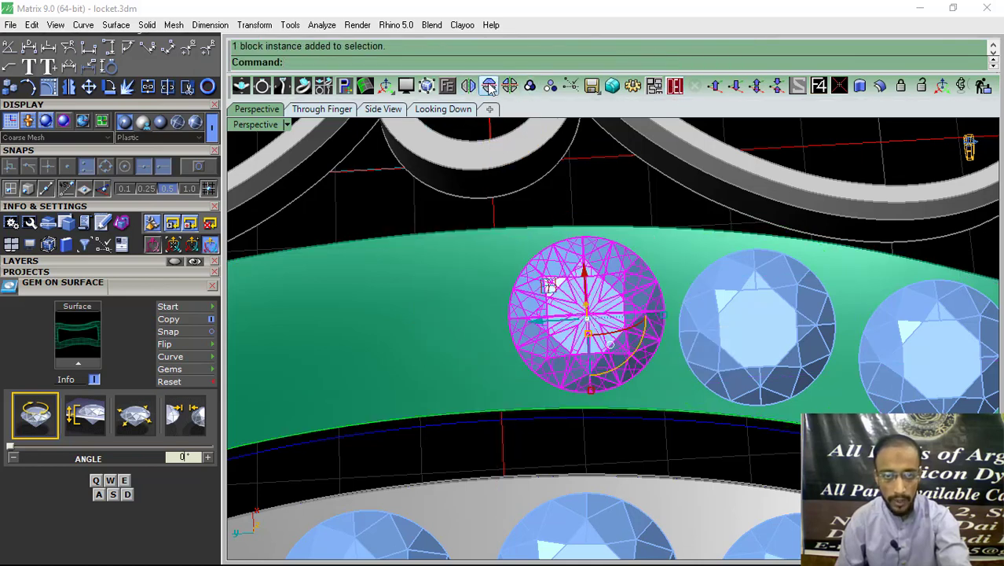
scroll(533, 339, "down", 3)
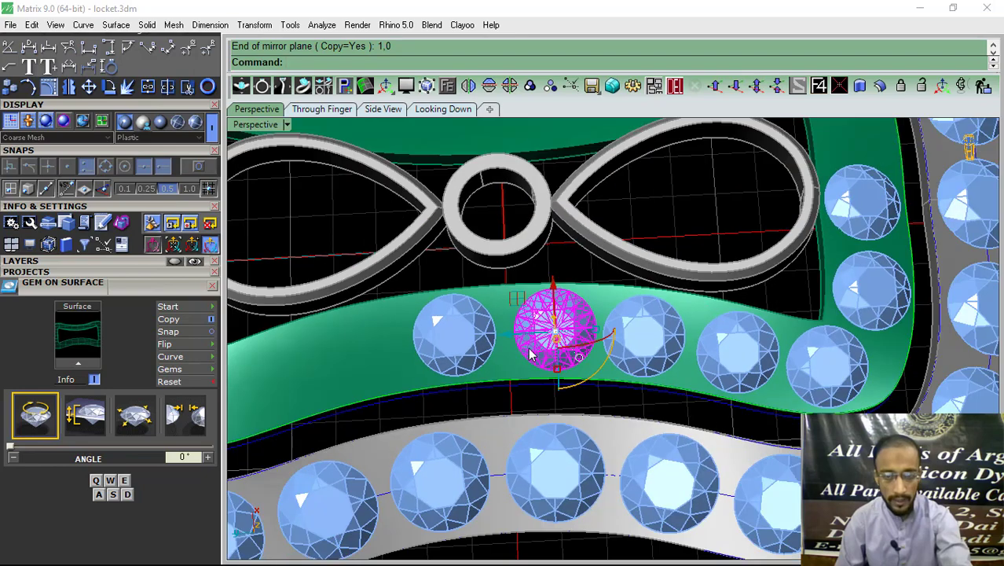
key("ctrl+z")
scroll(519, 343, "up", 3)
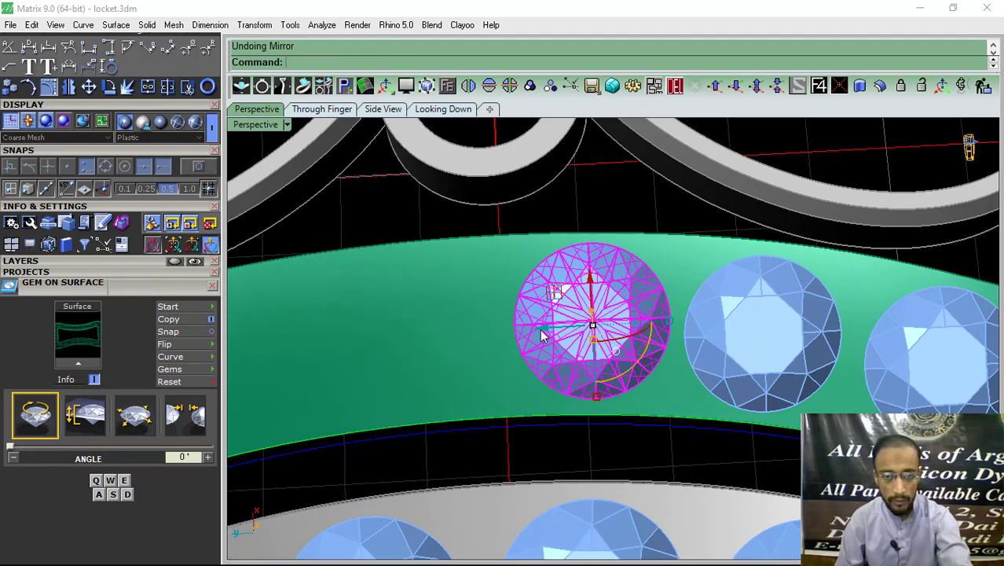
scroll(547, 335, "down", 3)
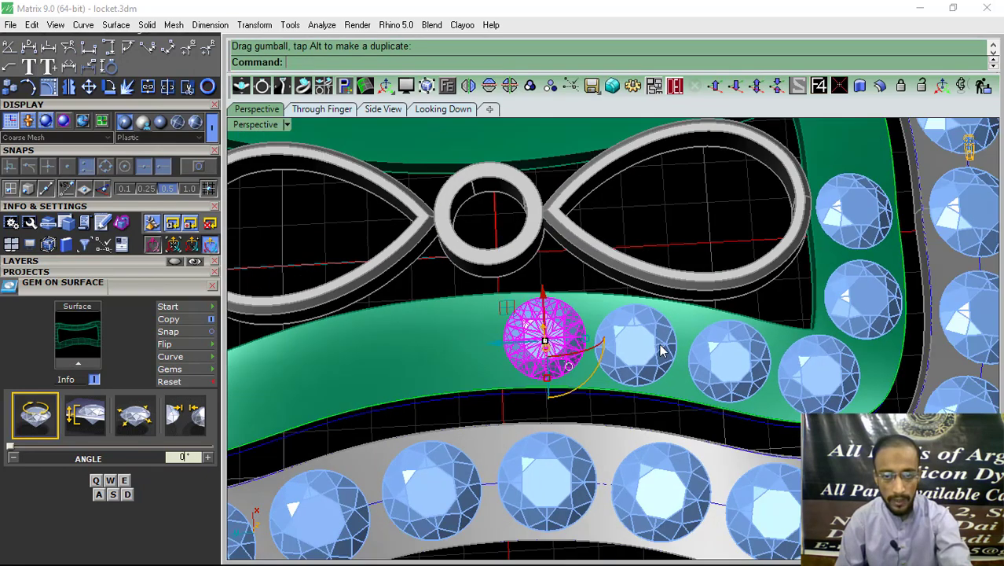
scroll(664, 350, "up", 2)
left_click(664, 349, "shift")
left_click(722, 363, "shift")
left_click(817, 377, "shift")
left_click(864, 303, "shift")
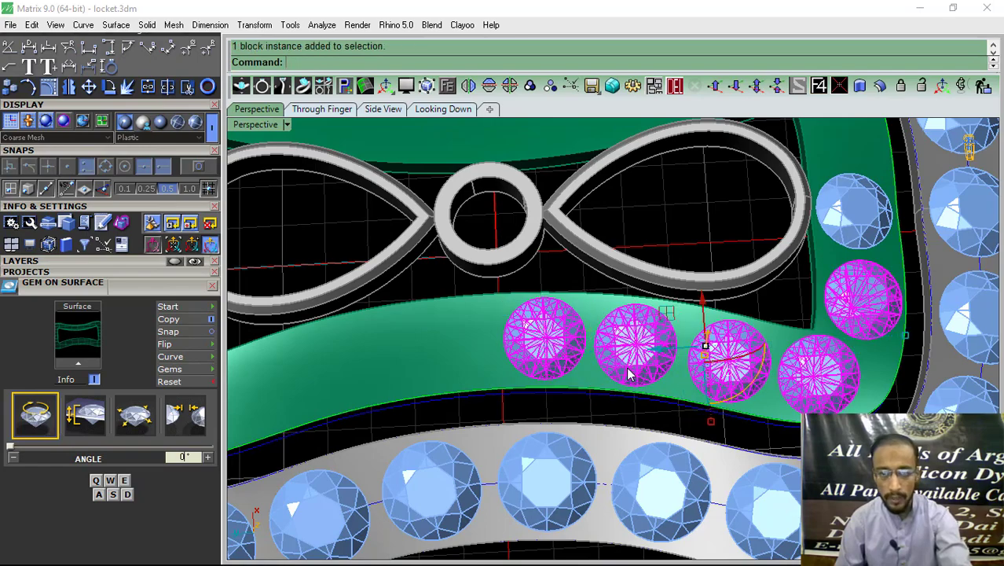
- Group the selected lower-row gems
scroll(640, 391, "down", 4)
right_click_drag(641, 391, 550, 387)
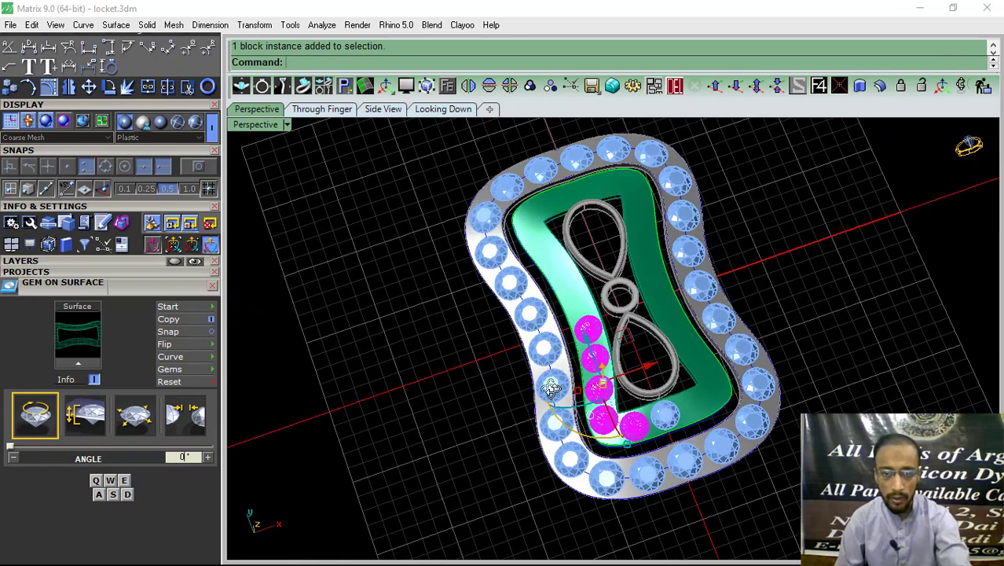
left_click(532, 88)
left_click(468, 86)
scroll(676, 409, "up", 3)
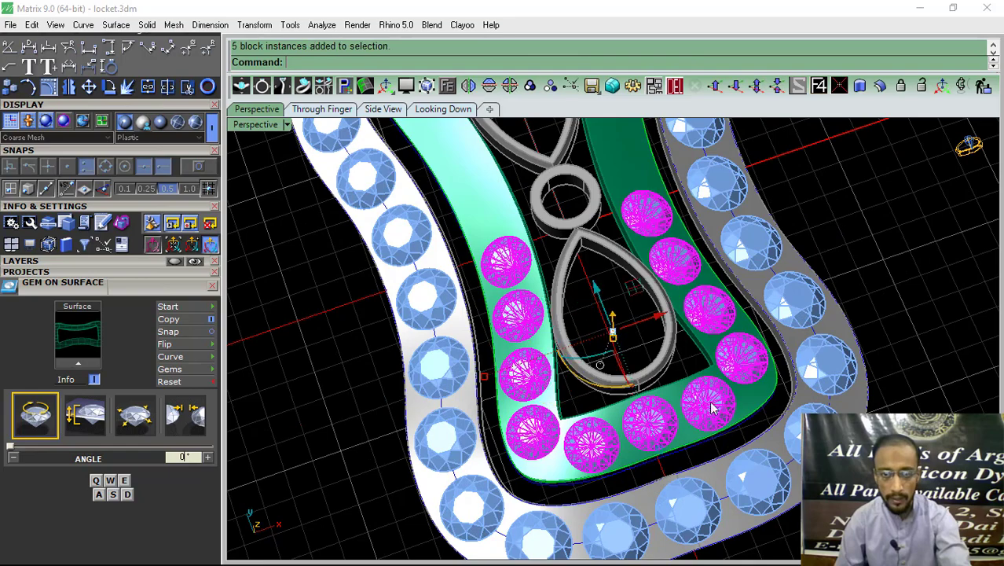
right_click_drag(525, 355, 726, 334)
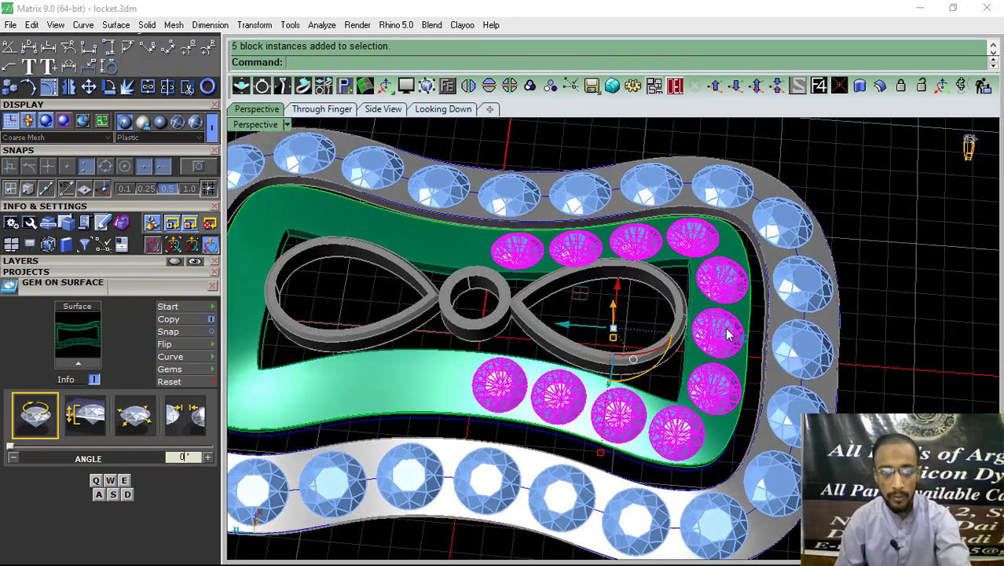
left_click(532, 88)
- Mirror the gem row as copies onto the left half and group all panel gems
left_click(469, 86)
left_click(460, 440)
left_click(471, 260)
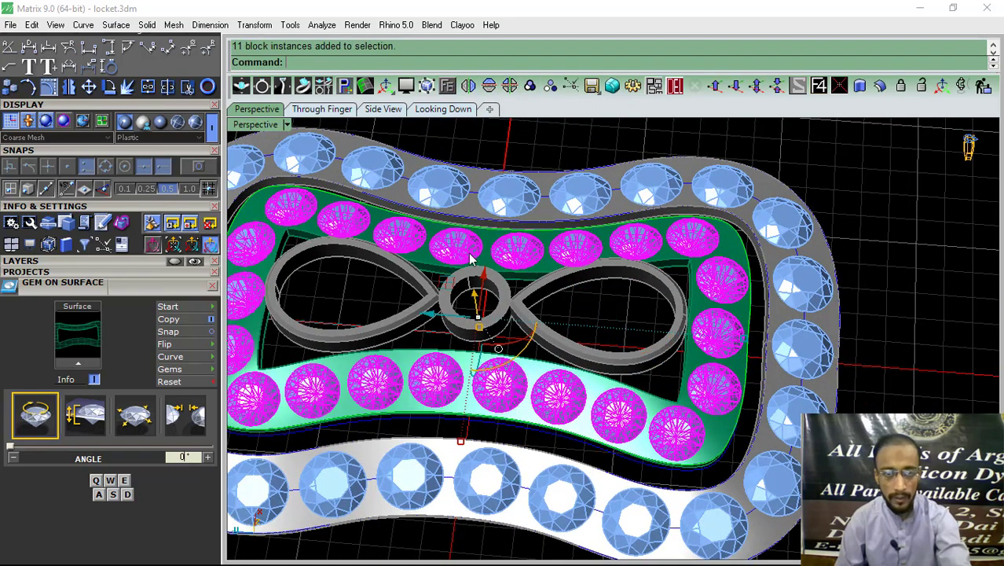
scroll(615, 355, "down", 3)
left_click(531, 87)
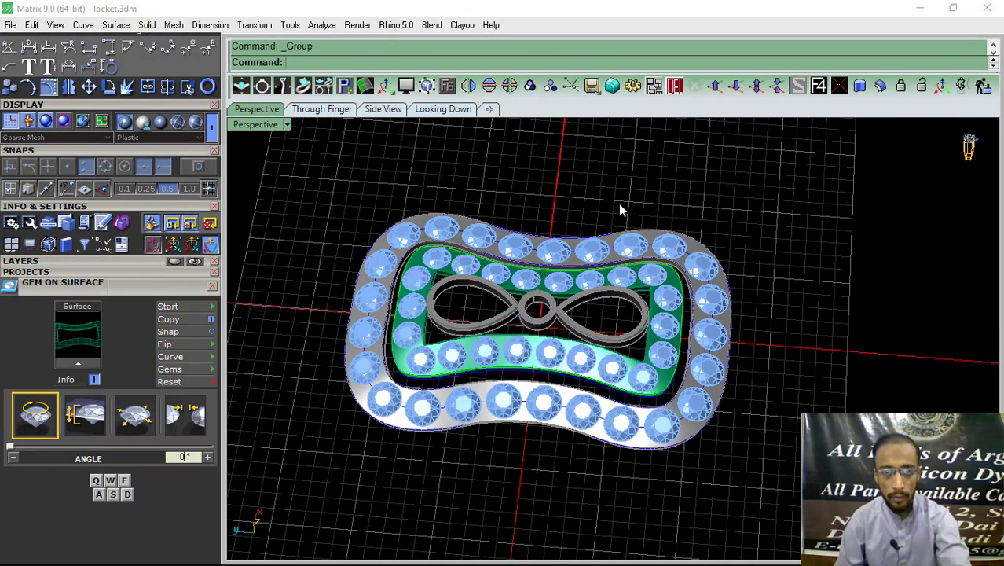
scroll(618, 206, "up", 5)
- Select all outer rim gems together with the inner panel gems
left_click(542, 267)
scroll(496, 416, "down", 2)
scroll(496, 416, "up", 3)
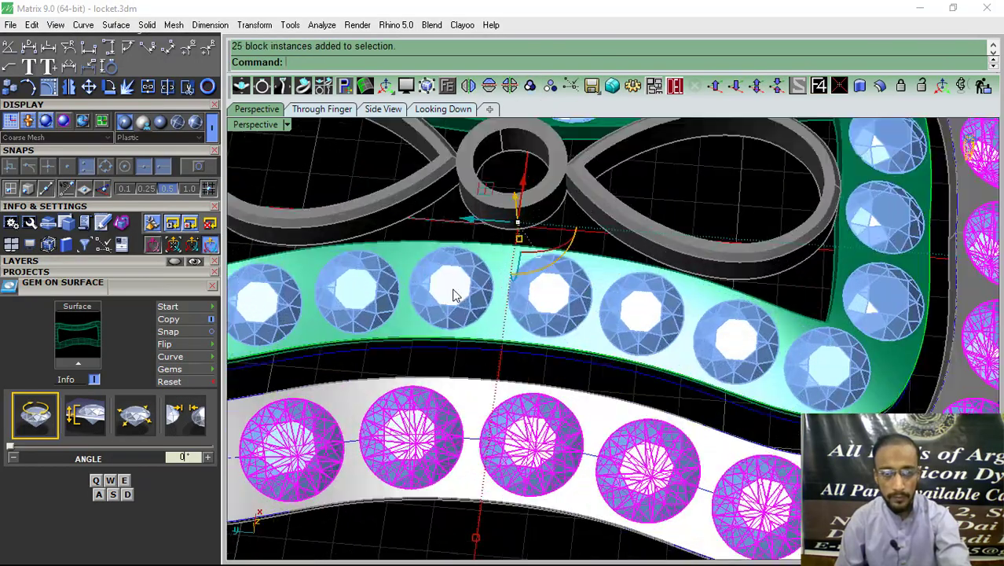
left_click(455, 292, "shift")
scroll(560, 381, "down", 3)
right_click_drag(560, 381, 563, 314)
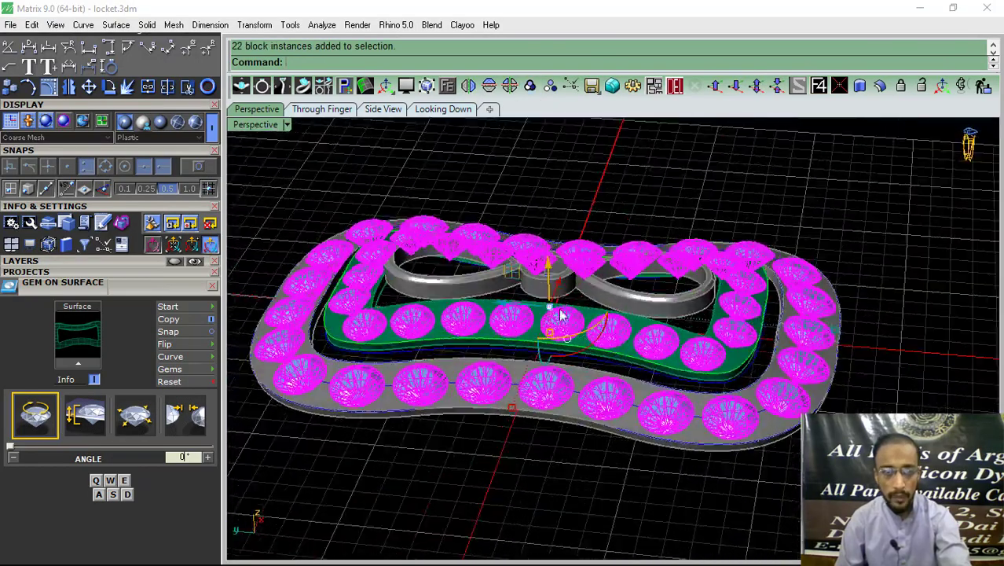
left_click(447, 88)
- Add Azure cutters beneath the selected gems with girdle scale set to 95%
left_click(485, 181)
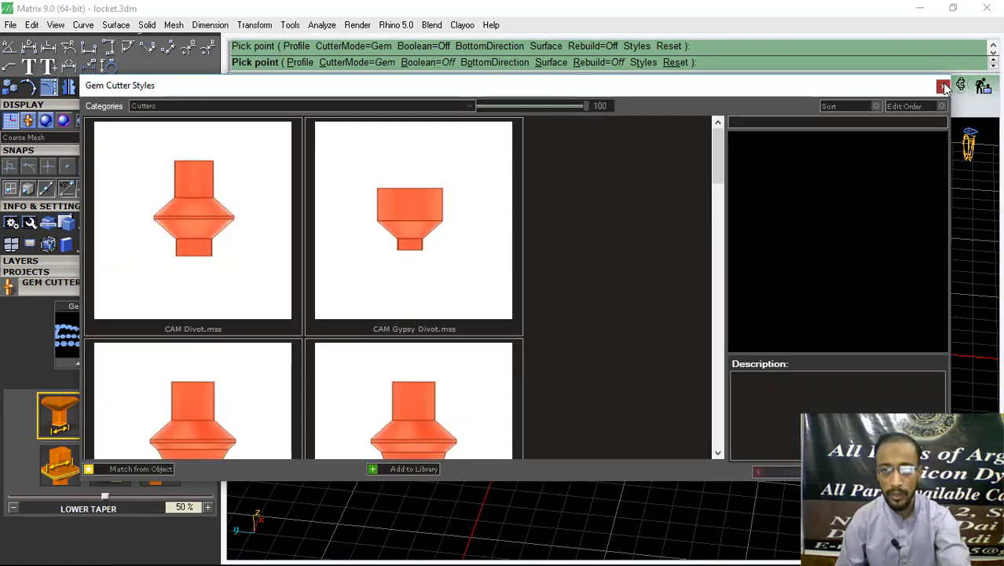
left_click(943, 87)
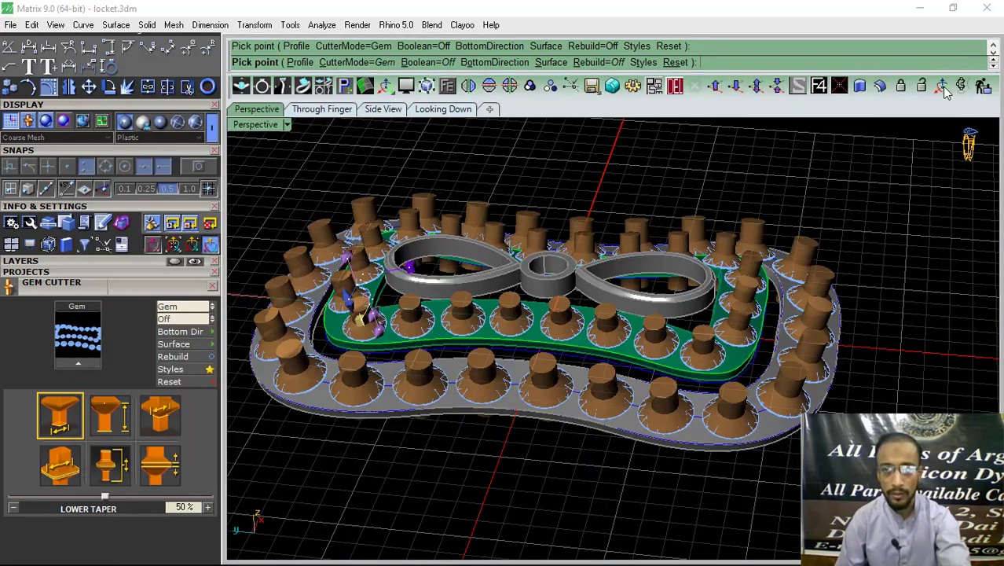
left_click(61, 471)
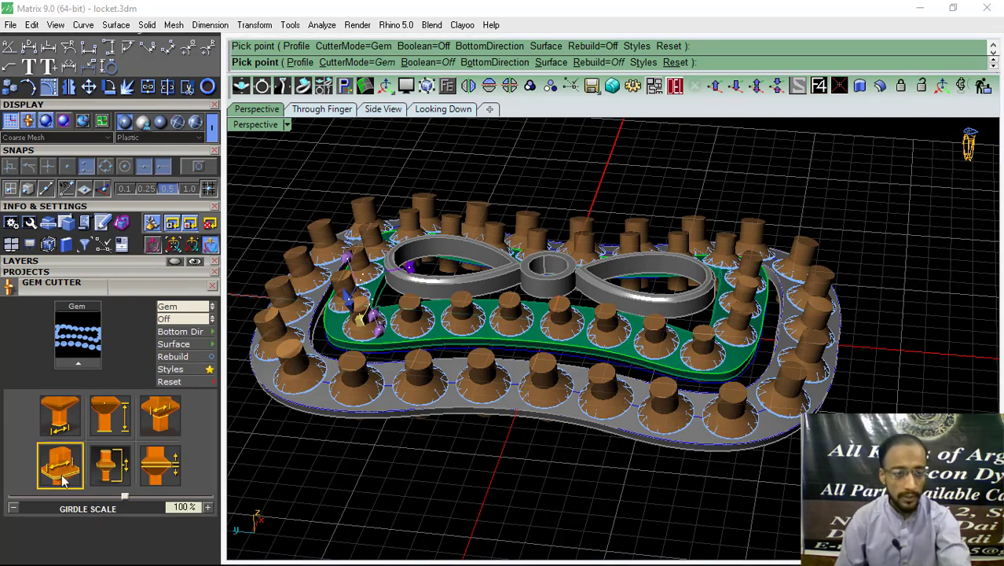
key("BackSpace")
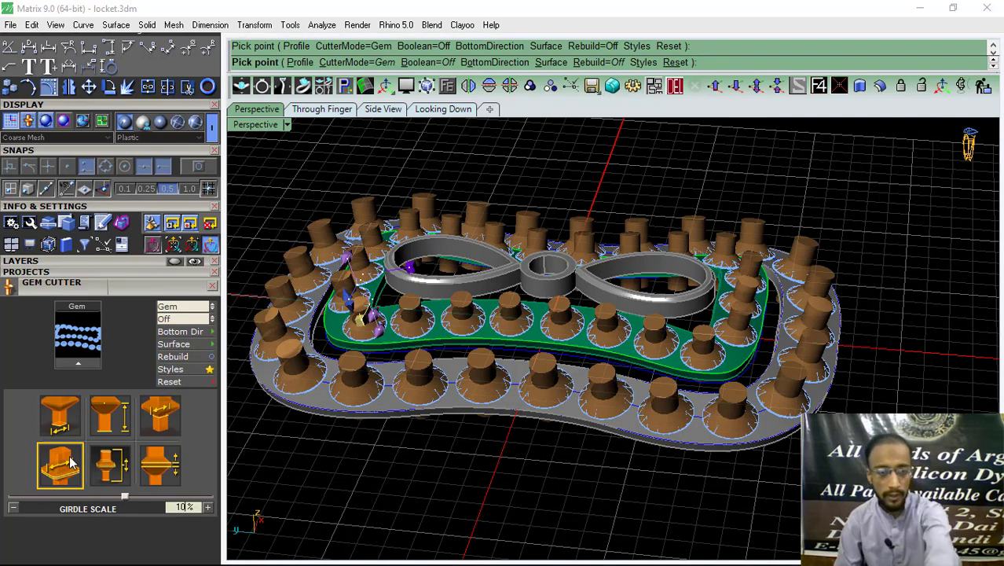
type("95")
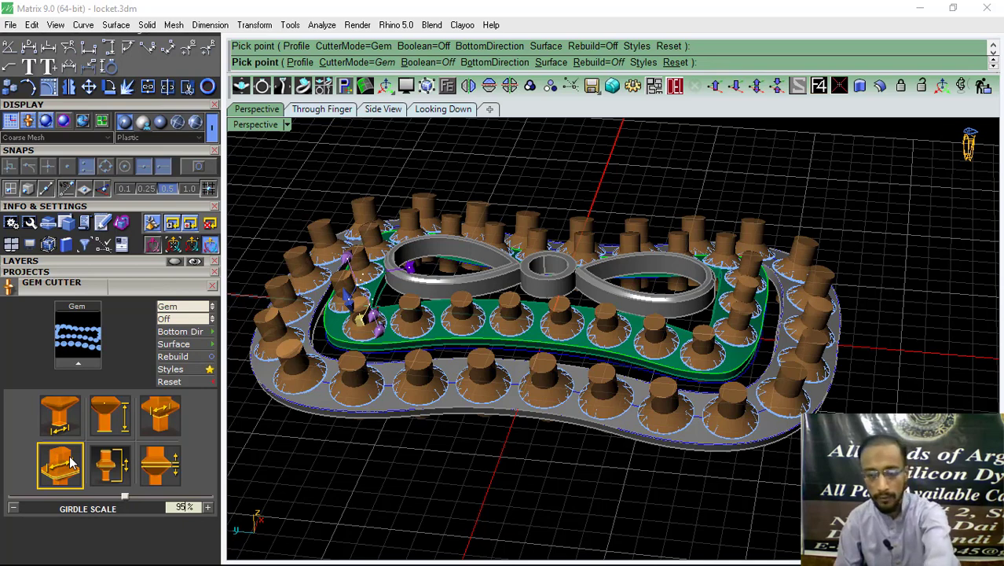
key("Return")
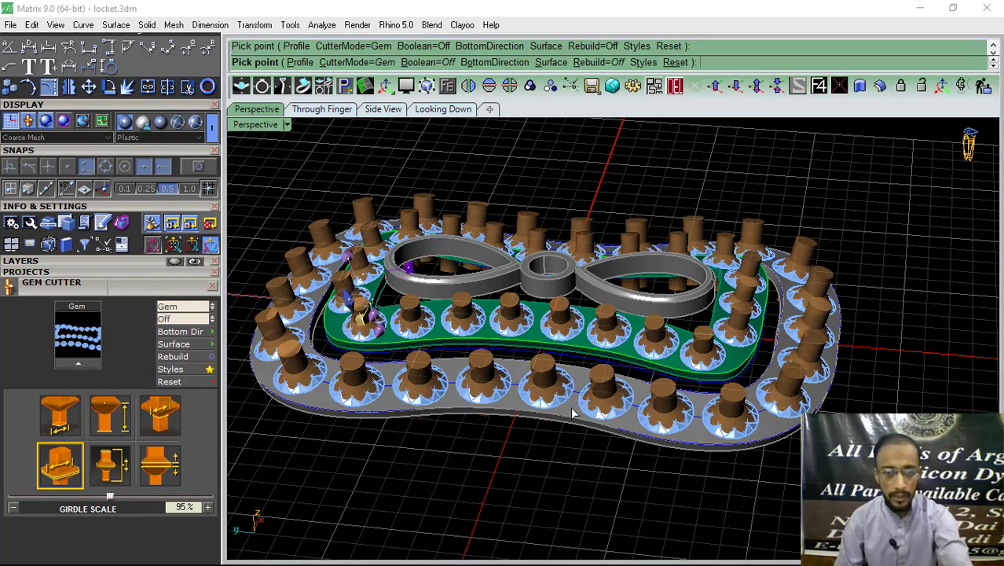
- Zoom around the locket and select the lower metal band
scroll(571, 405, "up", 5)
scroll(571, 404, "up", 2)
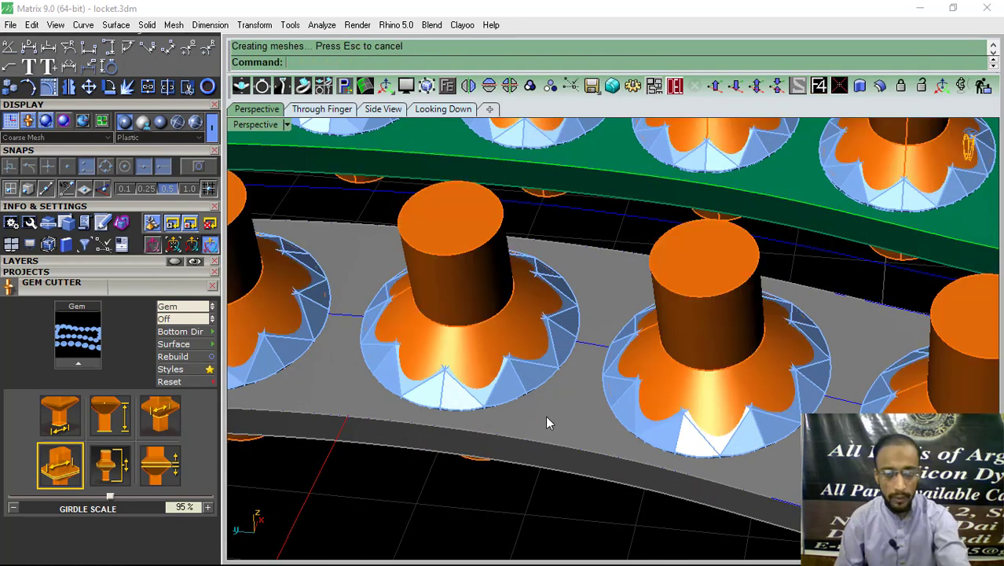
scroll(545, 416, "down", 4)
scroll(626, 424, "down", 2)
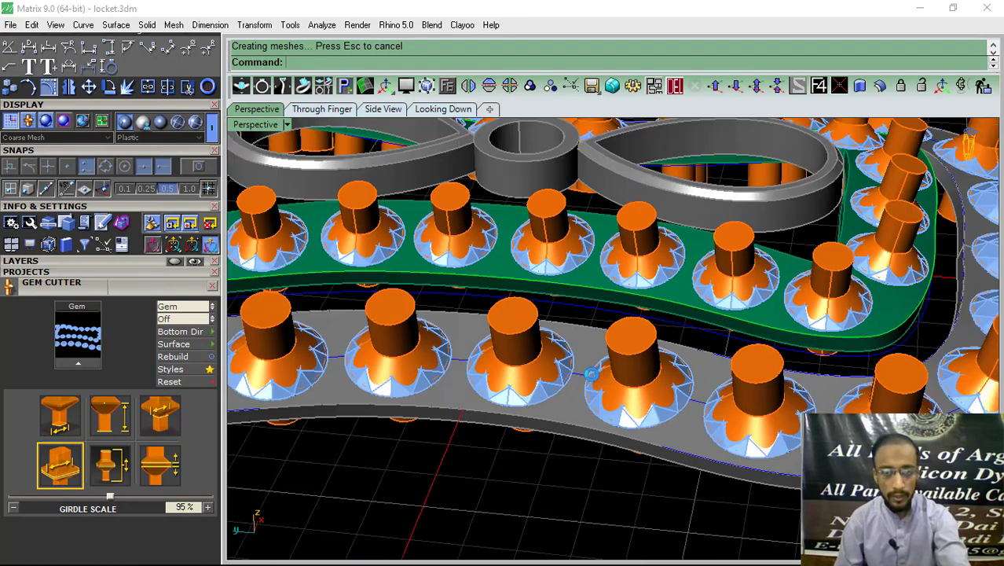
scroll(632, 390, "down", 1)
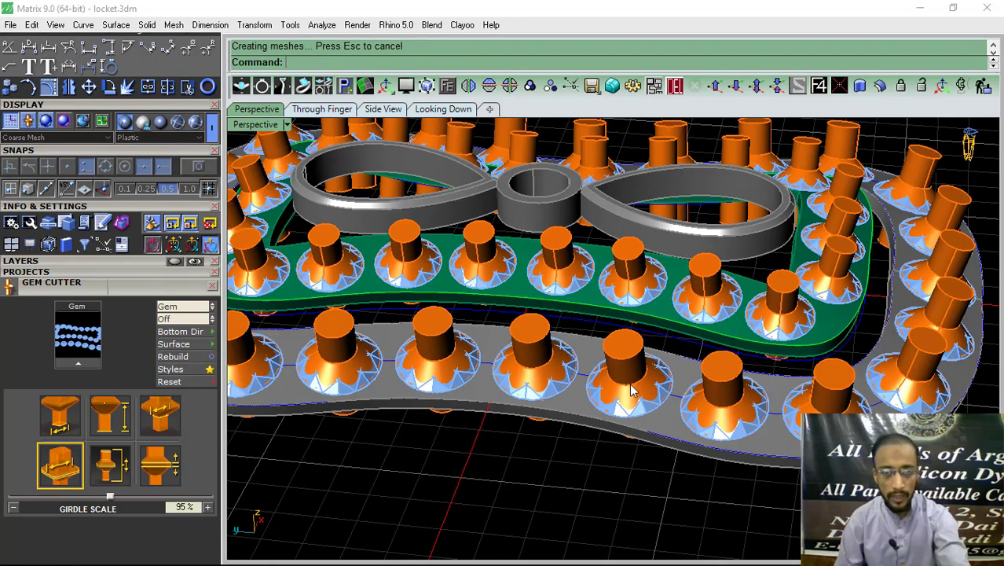
scroll(674, 425, "up", 3)
left_click(669, 421)
scroll(651, 425, "down", 3)
scroll(637, 317, "up", 3)
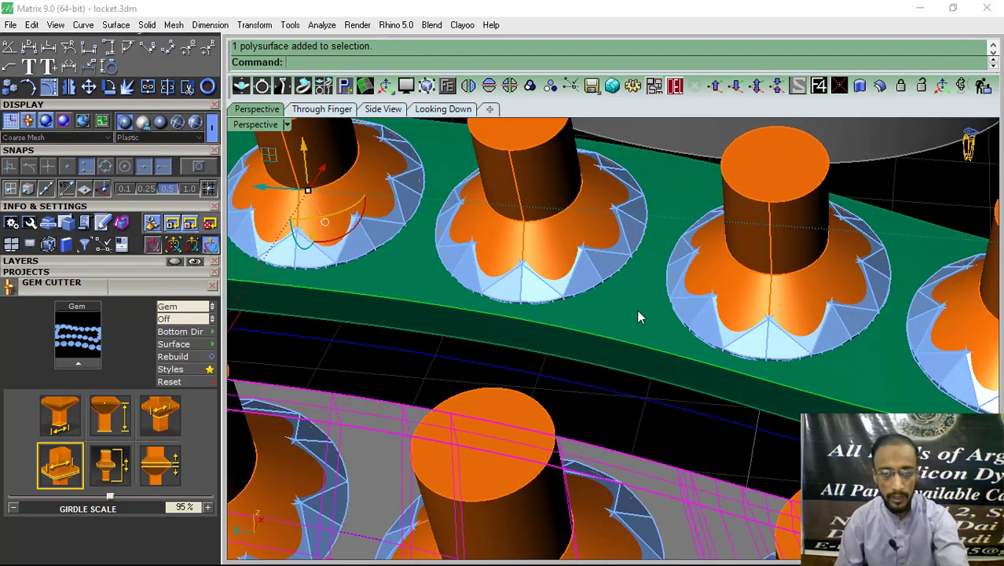
scroll(660, 389, "down", 4)
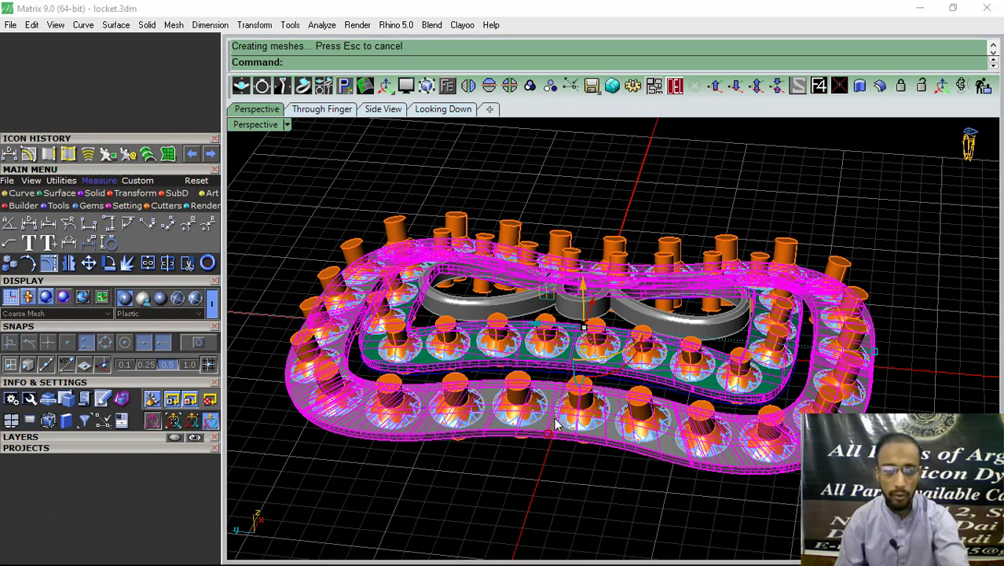
- Deselect everything and zoom and orbit to inspect the gem rows on both bands
left_click(526, 478)
scroll(534, 402, "up", 3)
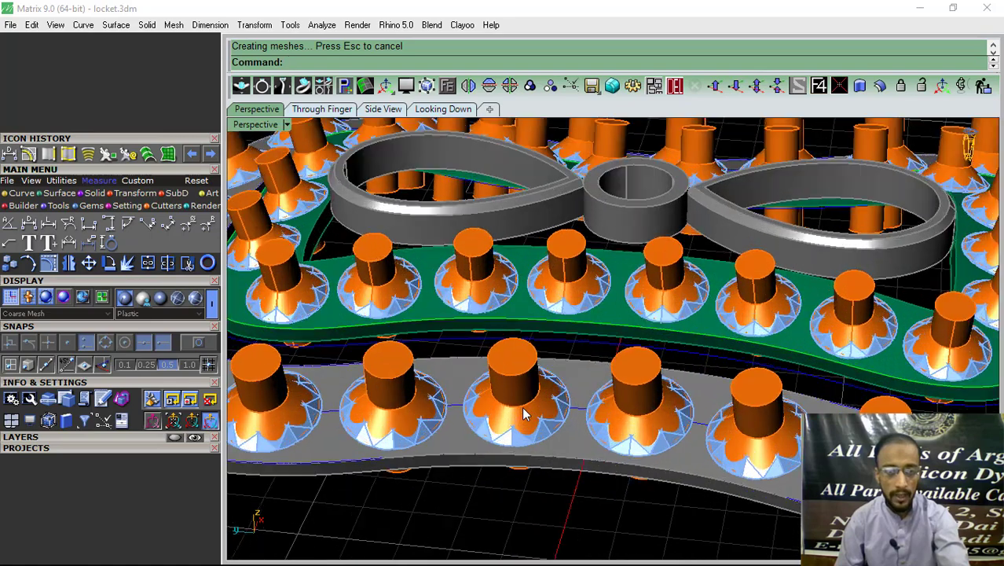
scroll(495, 385, "up", 2)
scroll(547, 402, "down", 5)
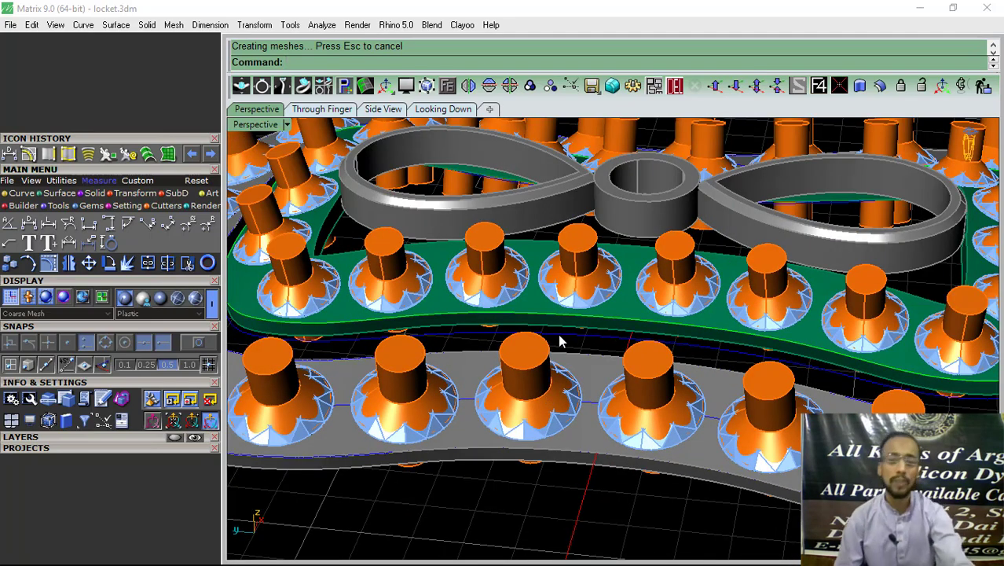
mouse_move(615, 333)
right_mouse_down()
mouse_move(547, 359)
mouse_move(542, 393)
mouse_move(578, 377)
mouse_move(578, 344)
mouse_move(574, 393)
right_mouse_up()
scroll(578, 377, "down", 2)
scroll(578, 378, "down", 3)
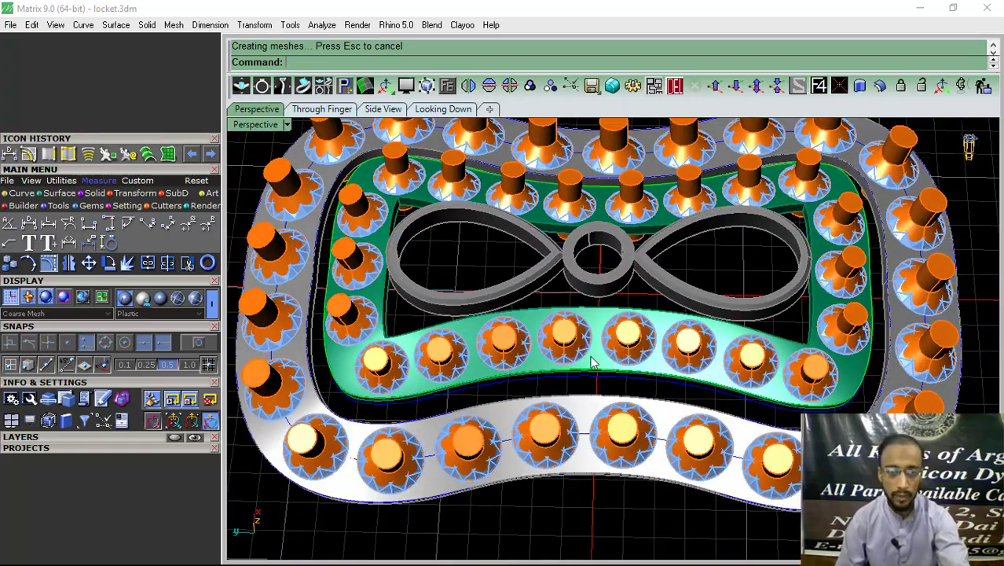
scroll(550, 314, "up", 3)
scroll(535, 277, "up", 2)
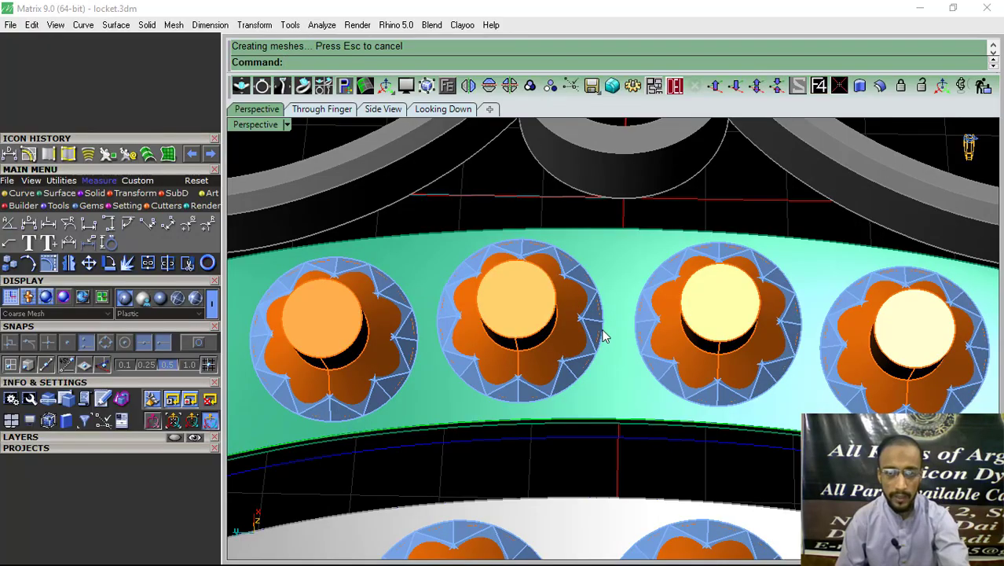
scroll(603, 337, "down", 5)
- From an oblique view, select the outer rail band
right_click_drag(603, 336, 551, 419)
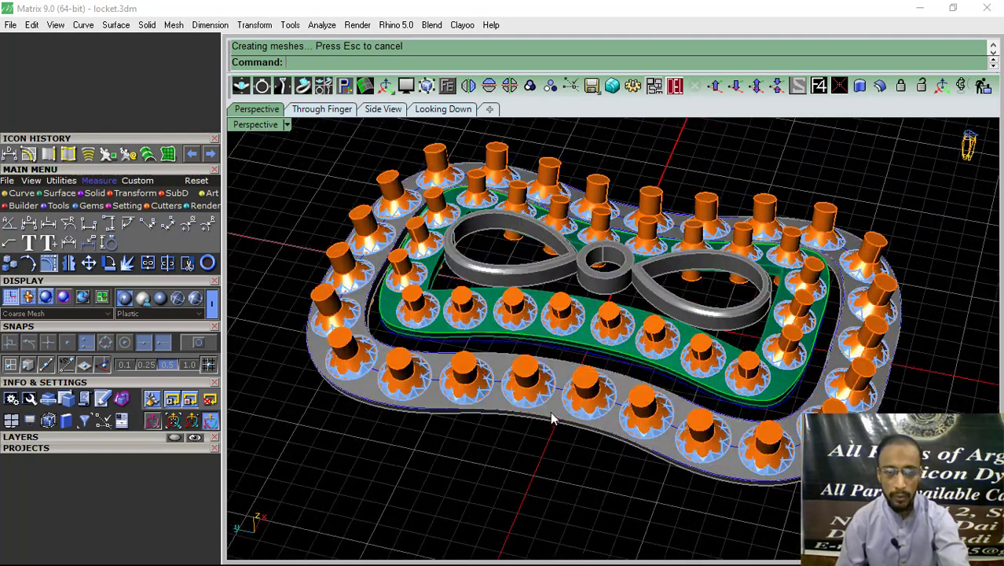
scroll(544, 407, "up", 5)
left_click(667, 178)
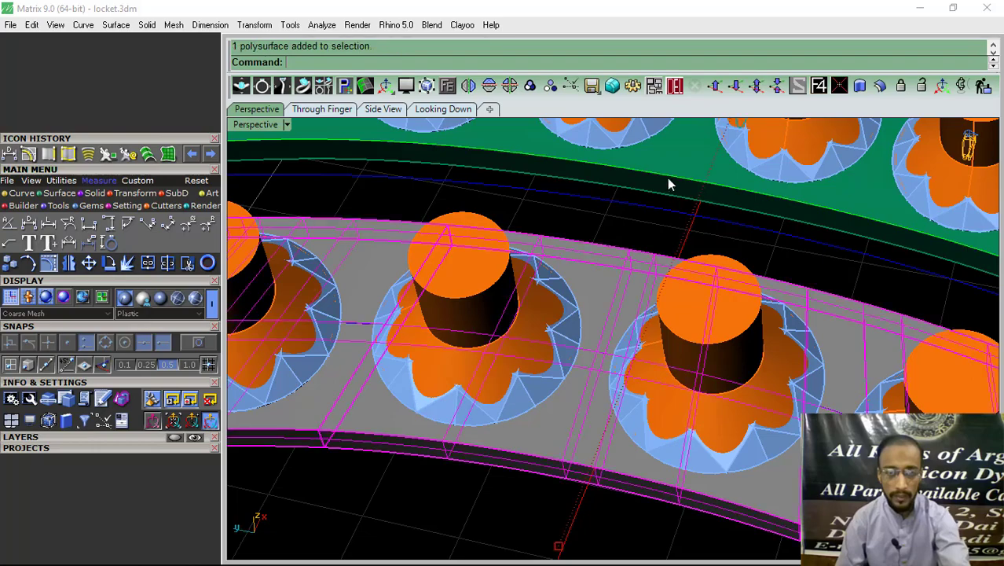
scroll(677, 159, "down", 5)
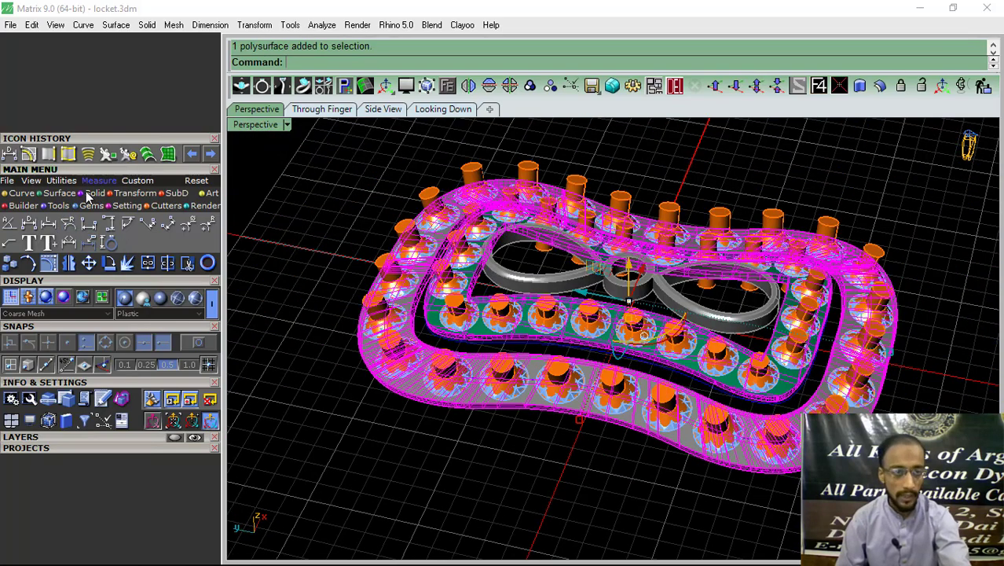
- Boolean-difference the gem cutters out of the selected band
left_click(94, 192)
left_click(31, 225)
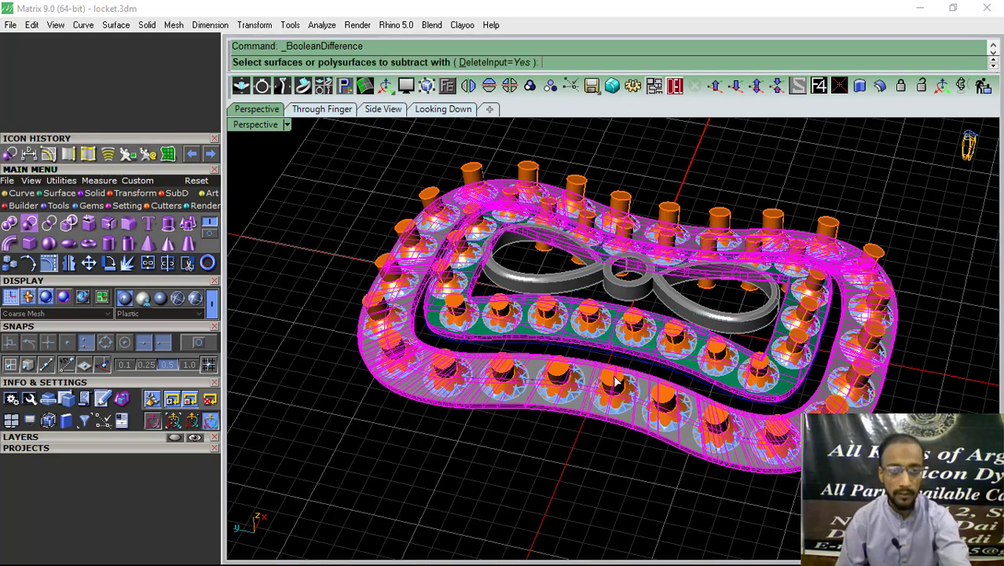
scroll(487, 424, "up", 5)
scroll(487, 424, "down", 5)
key("Return")
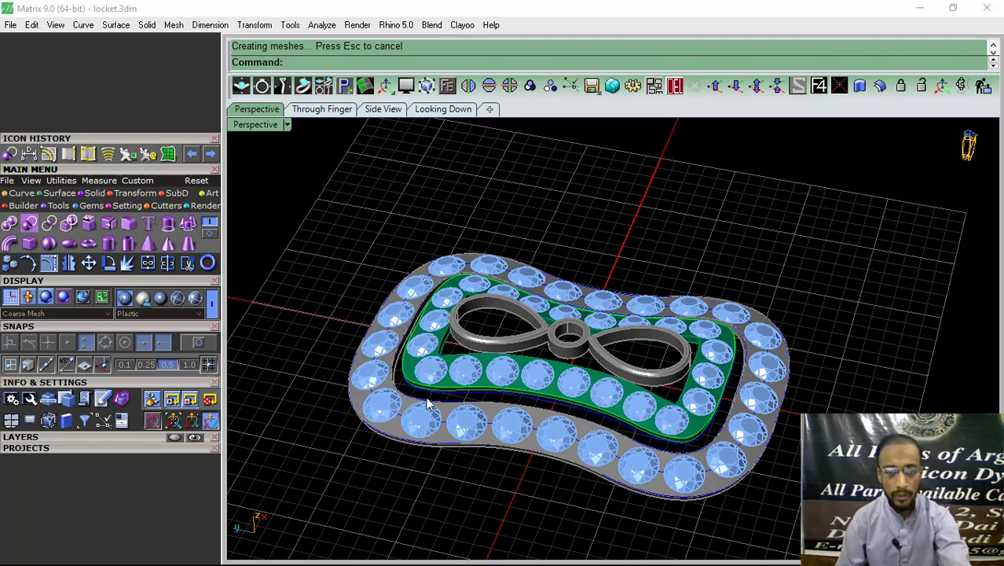
- Hide the Gem 03 layer and inspect the cut seat holes from above
left_click(75, 438)
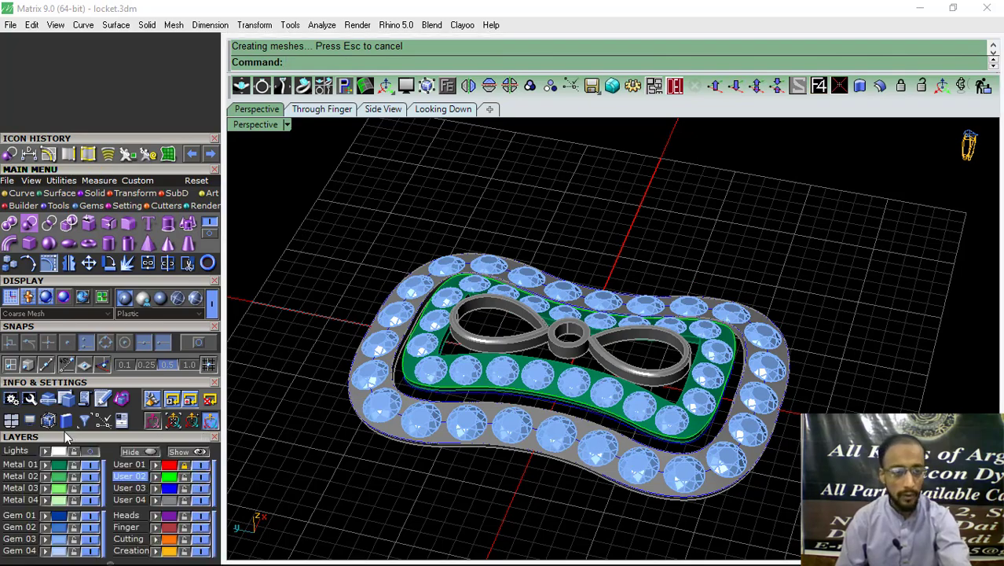
left_click(95, 382)
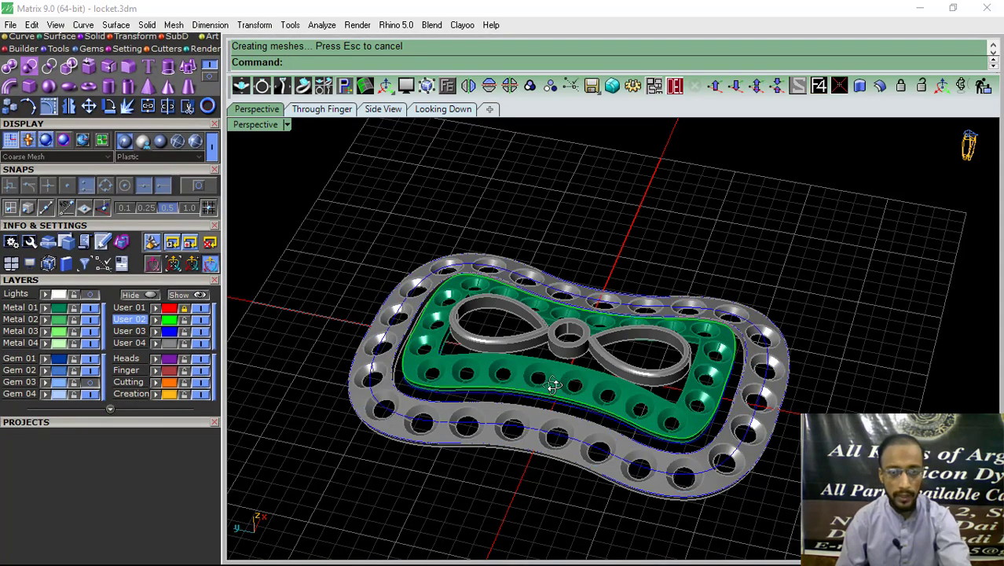
right_click_drag(554, 384, 533, 431)
scroll(533, 431, "up", 5)
scroll(531, 388, "up", 2)
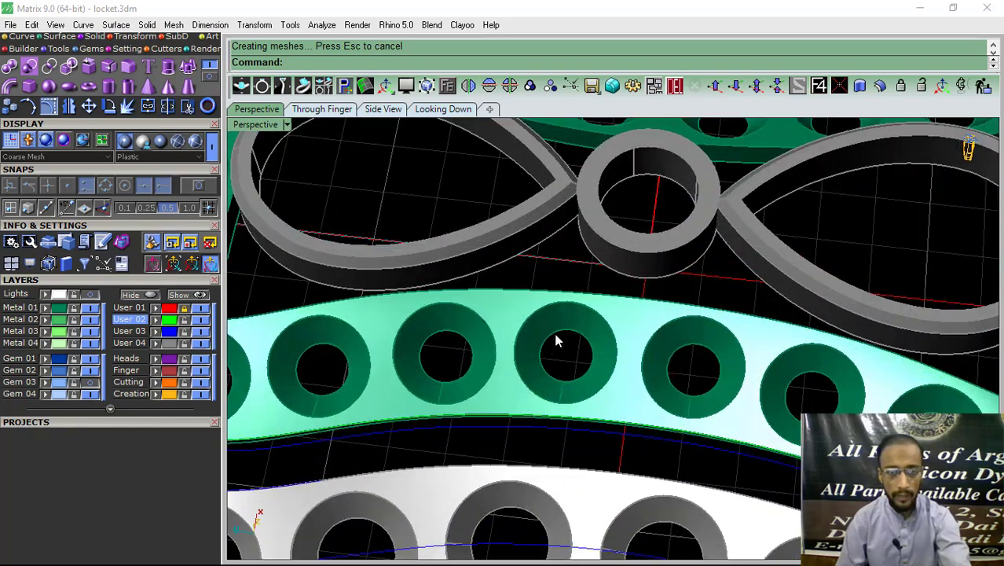
scroll(555, 340, "down", 5)
scroll(553, 480, "up", 6)
scroll(554, 412, "up", 2)
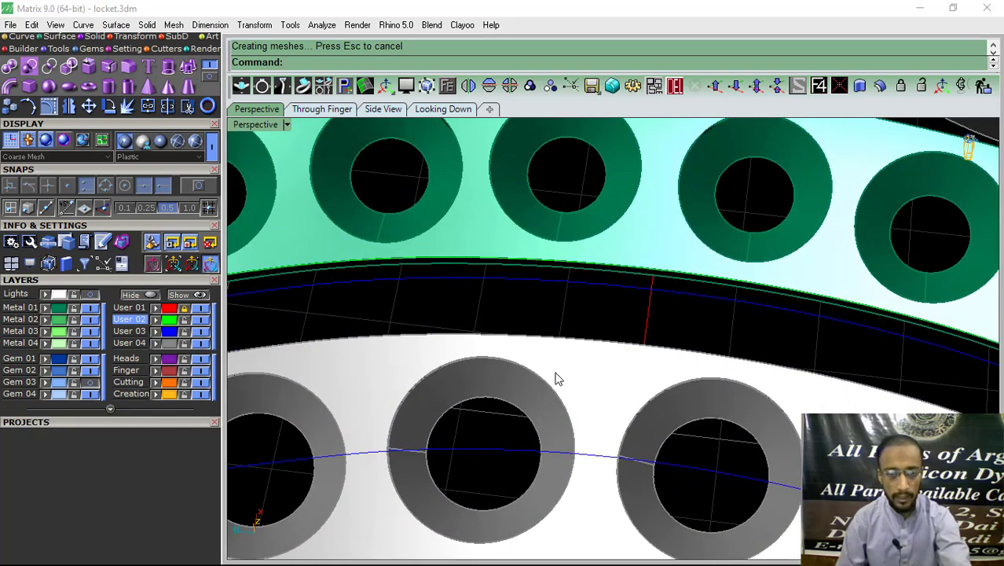
scroll(555, 380, "down", 2)
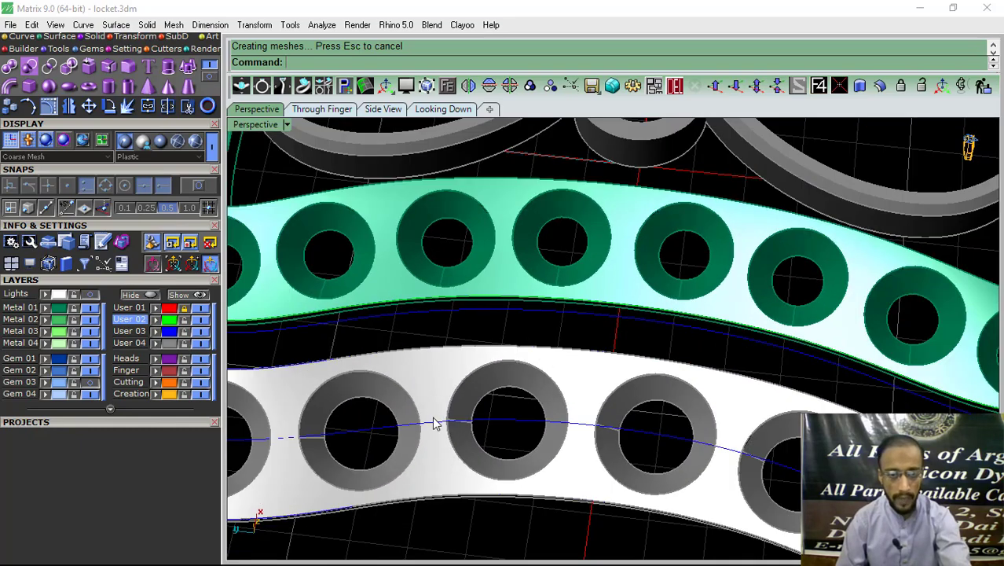
- Select the curve above the green band and save the locket to locket.3dm
left_click(173, 328)
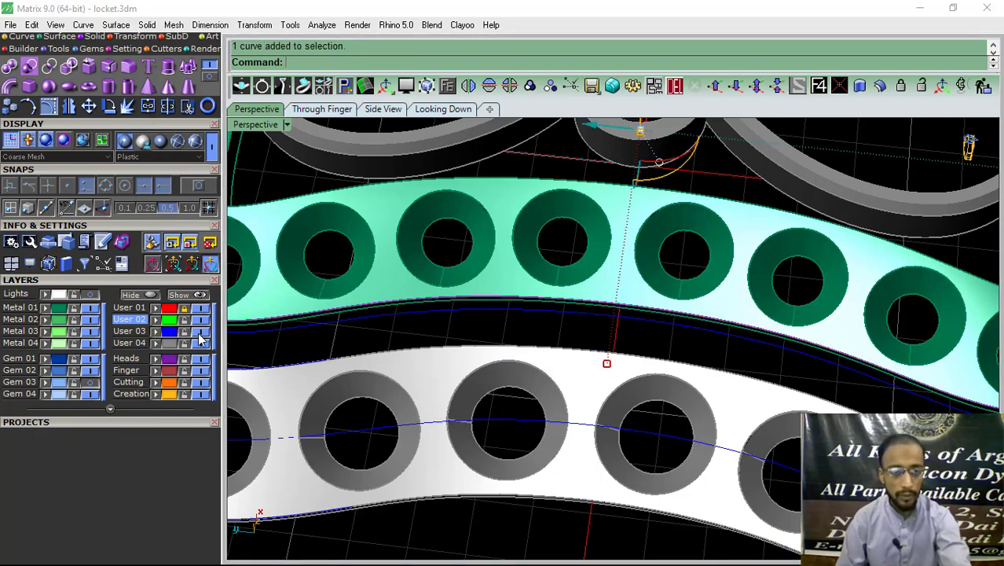
scroll(673, 359, "down", 1)
scroll(674, 359, "down", 4)
mouse_move(673, 359)
right_mouse_down()
mouse_move(690, 260)
mouse_move(605, 268)
mouse_move(602, 329)
mouse_move(594, 286)
mouse_move(628, 292)
mouse_move(617, 314)
mouse_move(632, 314)
mouse_move(620, 440)
mouse_move(547, 427)
right_mouse_up()
scroll(602, 329, "up", 3)
scroll(635, 339, "down", 3)
scroll(620, 440, "down", 2)
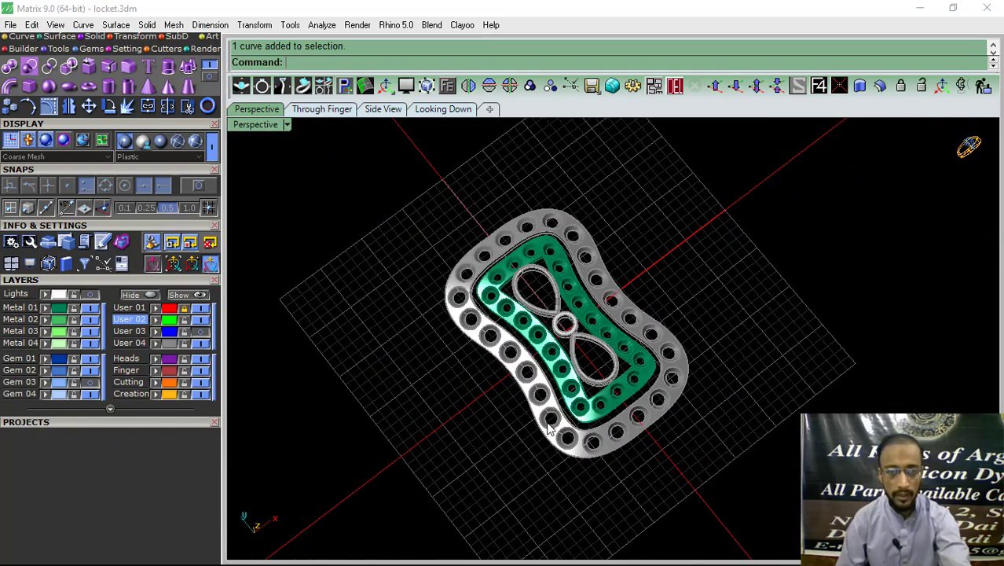
left_click(590, 88)
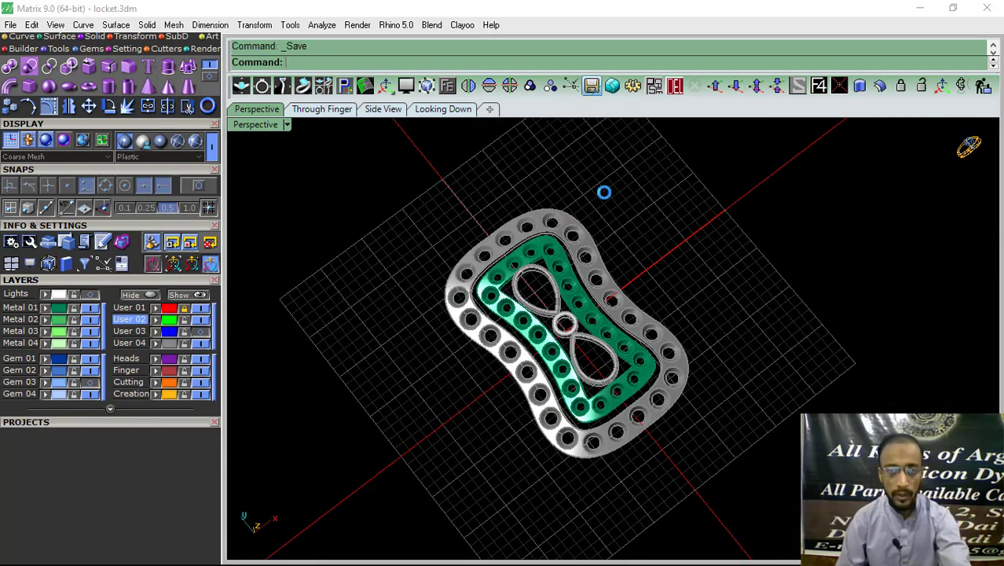
left_click(98, 281)
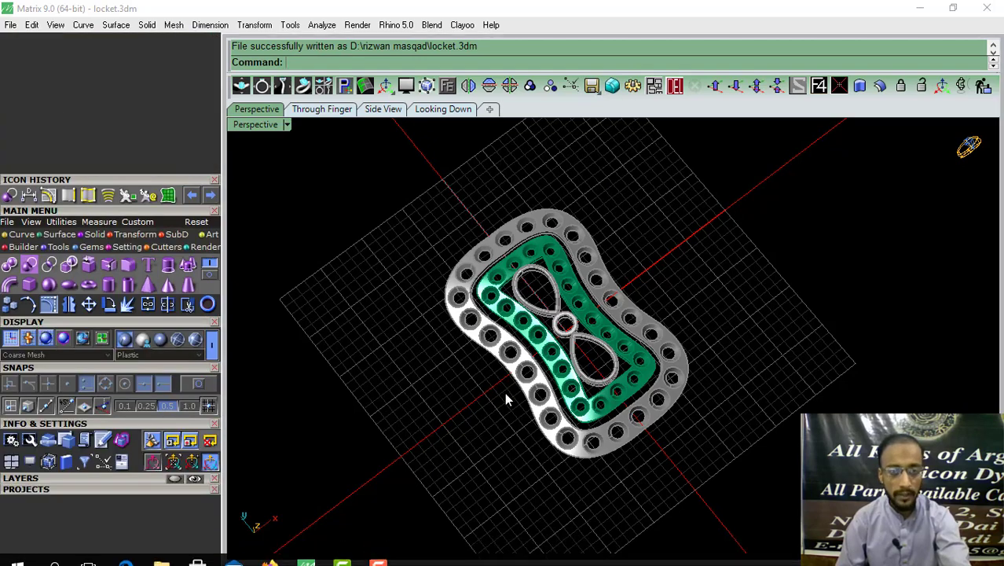
- Duplicate the grey frame's outer bottom edge and move the curve below the locket
left_click(147, 197)
right_click_drag(314, 142, 352, 176)
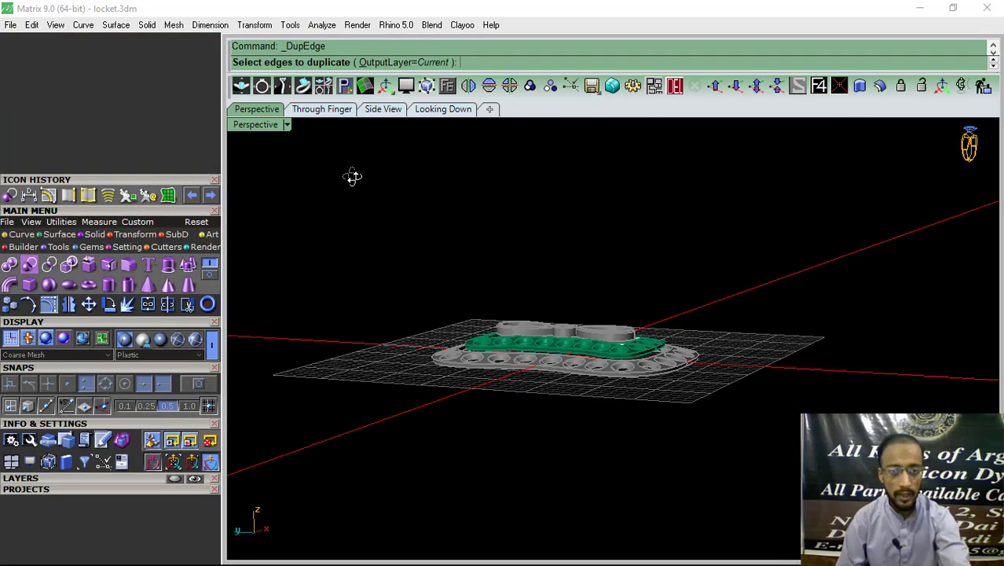
scroll(503, 399, "up", 5)
left_click(509, 359)
scroll(509, 359, "down", 4)
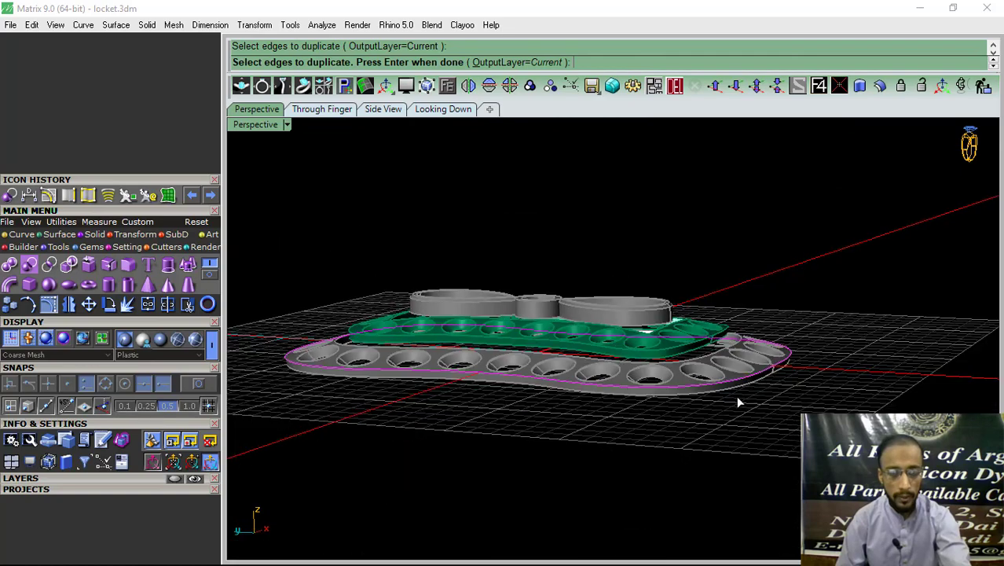
scroll(697, 407, "up", 1)
right_click_drag(697, 408, 326, 391)
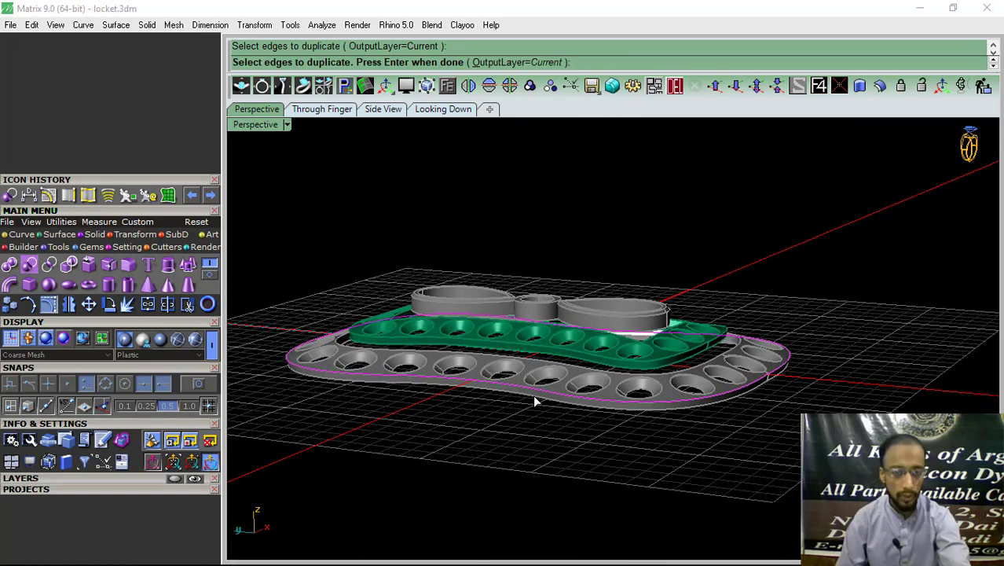
key("Return")
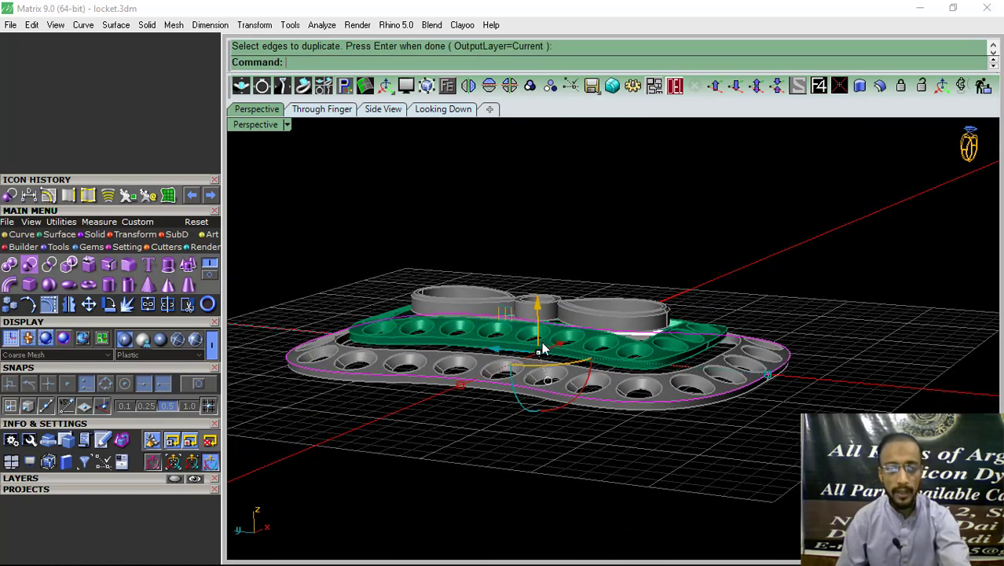
left_click_drag(539, 326, 511, 402)
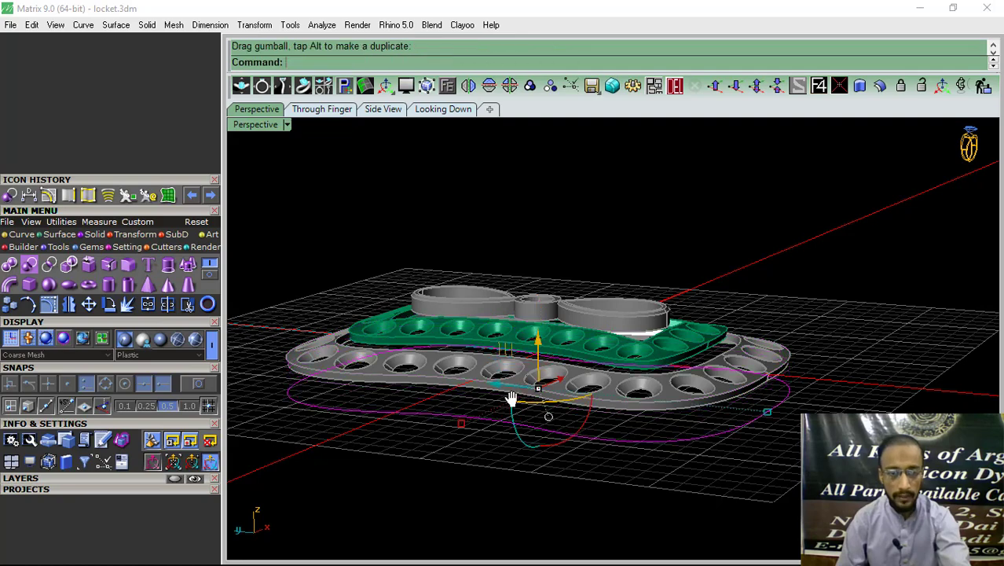
right_click_drag(512, 402, 565, 397)
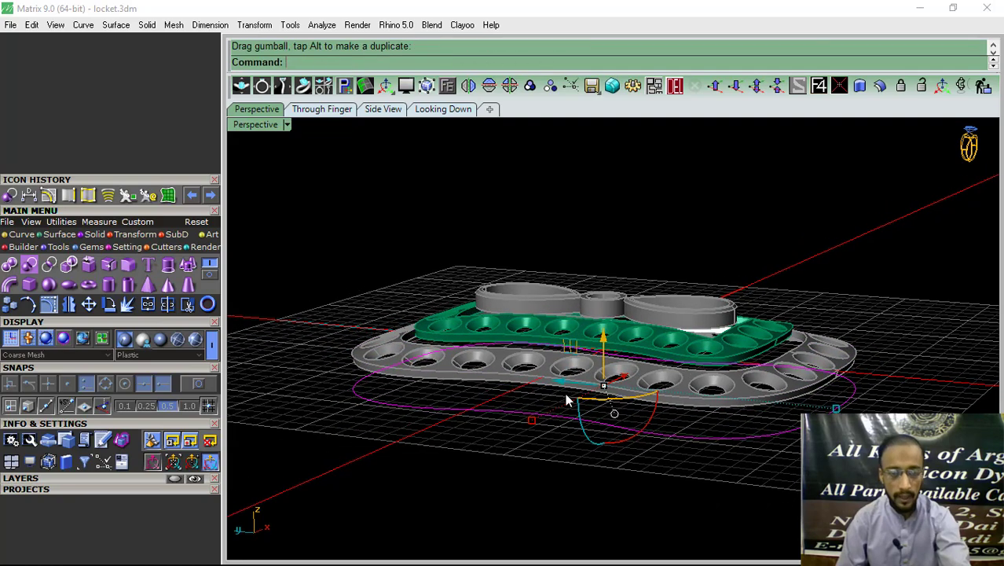
- Offset the lowered edge curve outward by 0.34
left_click(21, 234)
left_click(148, 264)
right_click_drag(283, 393, 331, 415)
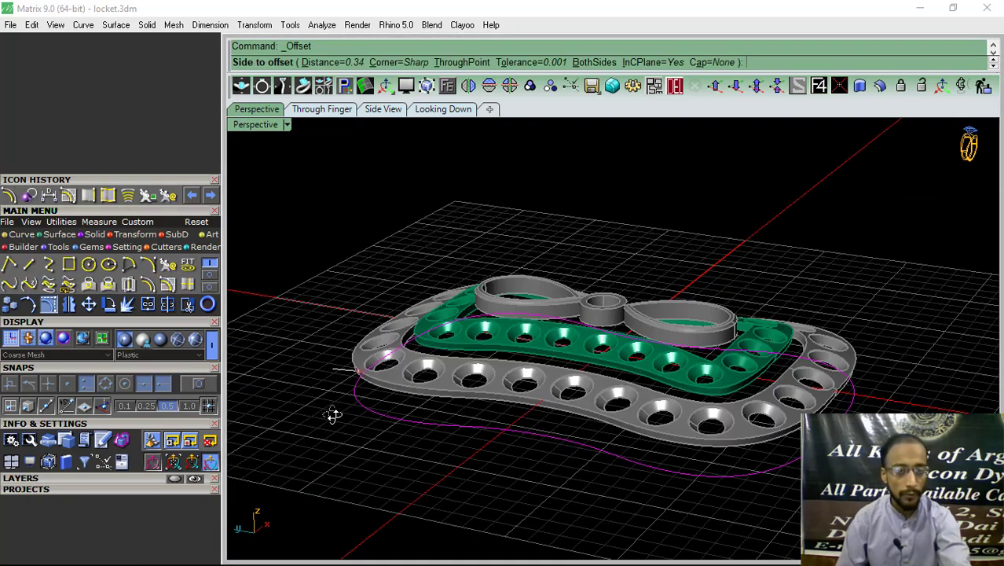
scroll(331, 414, "up", 2)
scroll(395, 377, "up", 4)
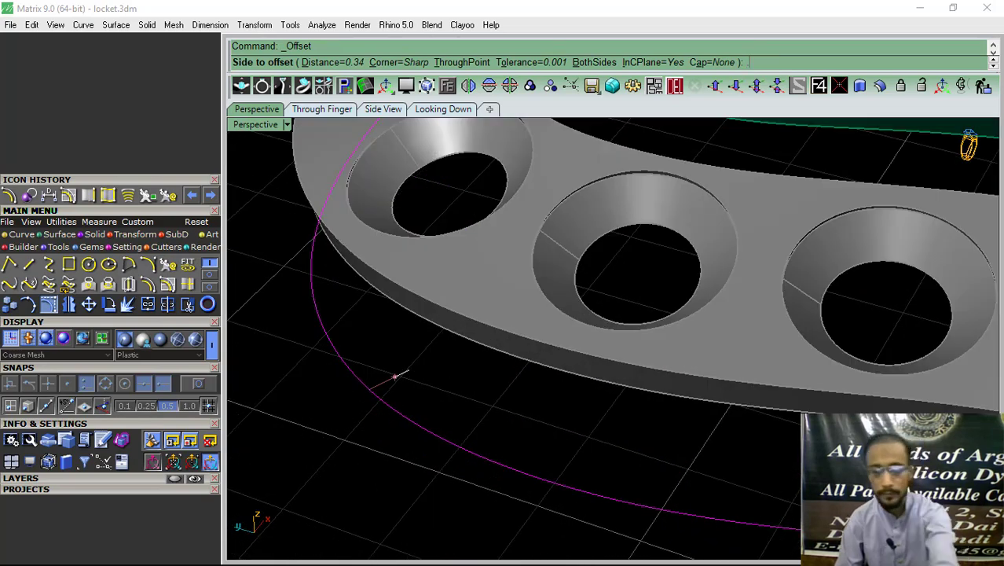
left_click(395, 377)
- Fill the space between the two rim curves with a surface
left_click_drag(438, 372, 348, 462)
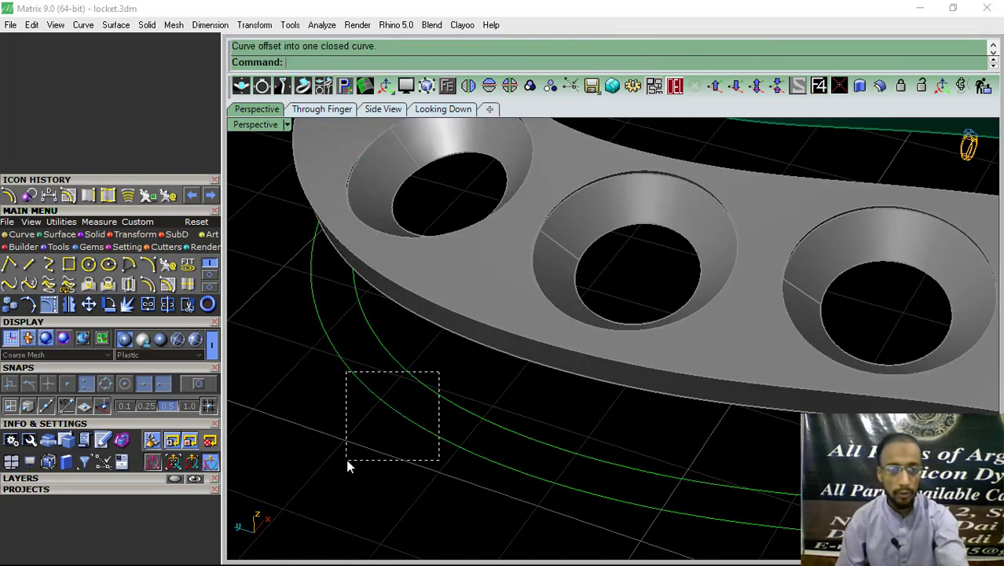
left_click(39, 235)
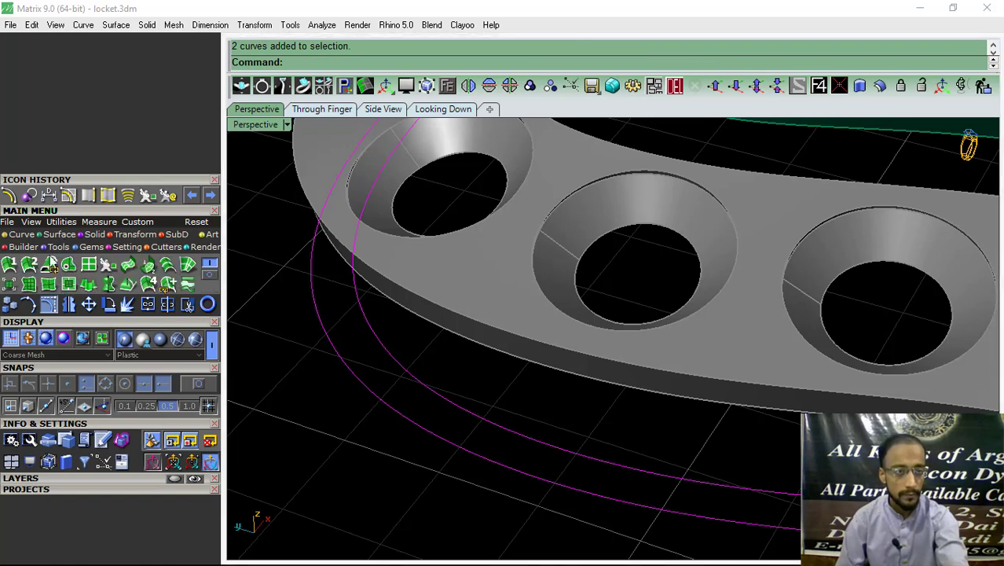
left_click(29, 289)
- Trim away the surface inside the inner curve and select the green band with both curves
left_click(190, 304)
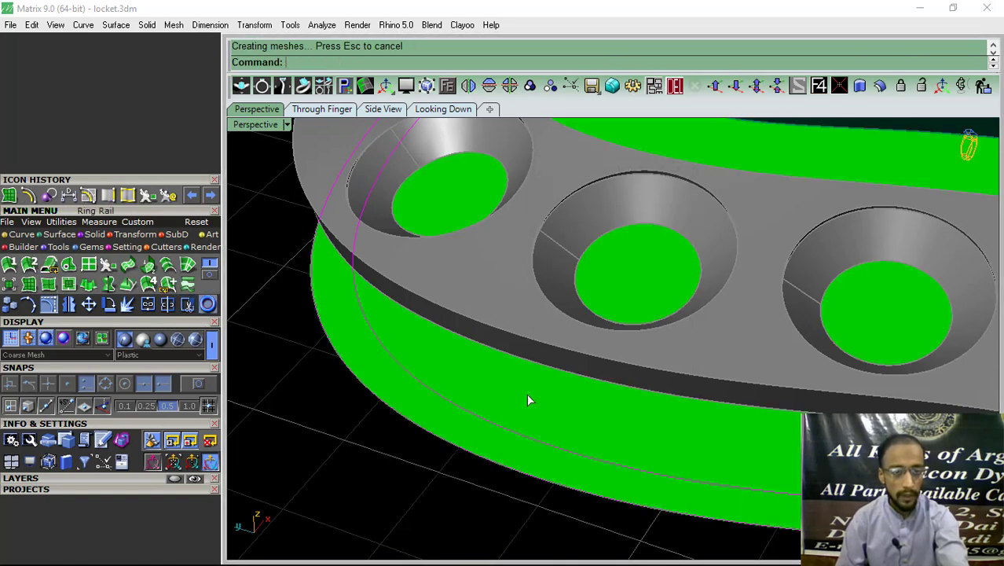
left_click(529, 393)
key("Return")
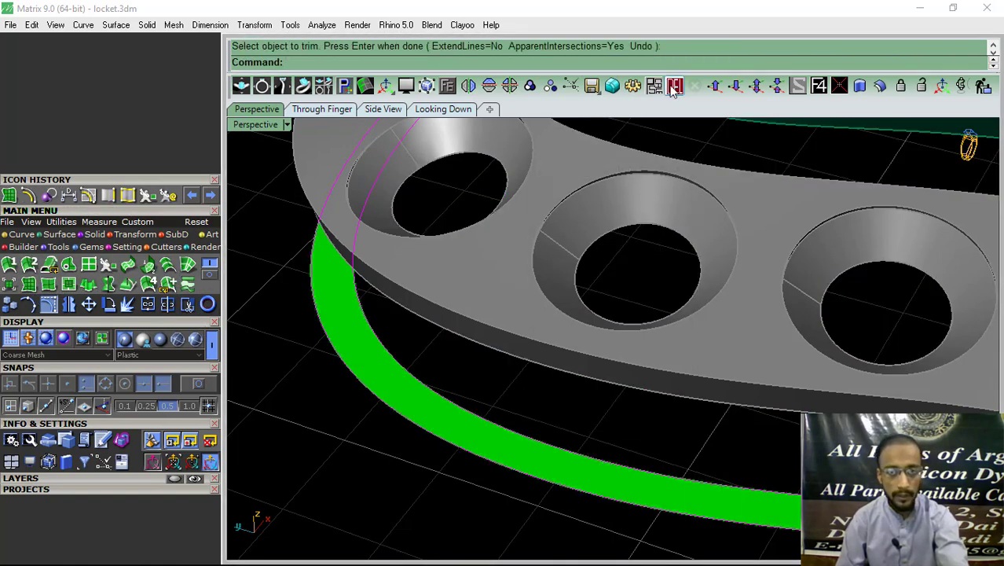
left_click(135, 477)
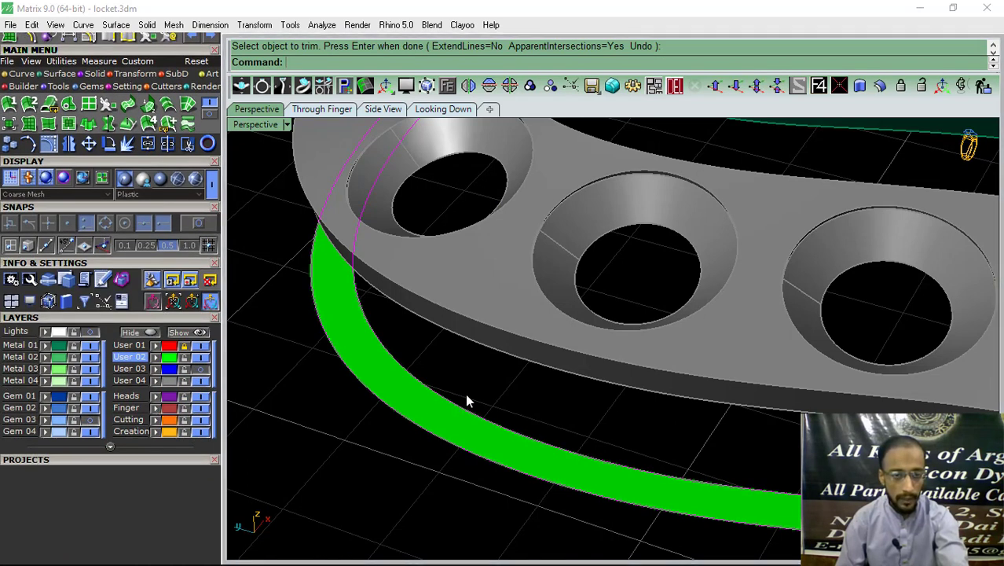
left_click_drag(419, 449, 339, 179)
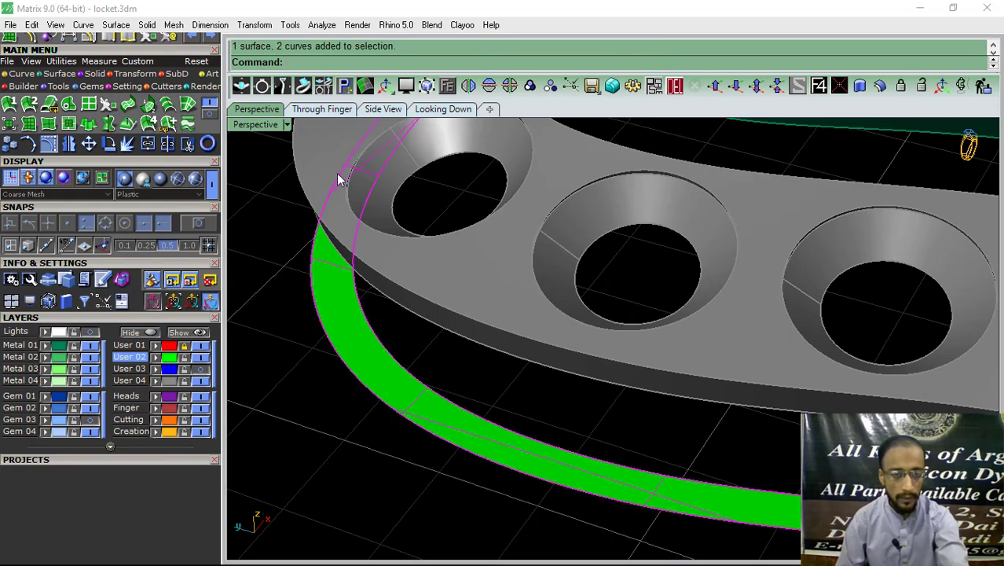
- In Side view, raise the green band and its two curves with the gumball Z arrow
left_click(382, 109)
scroll(565, 398, "up", 3)
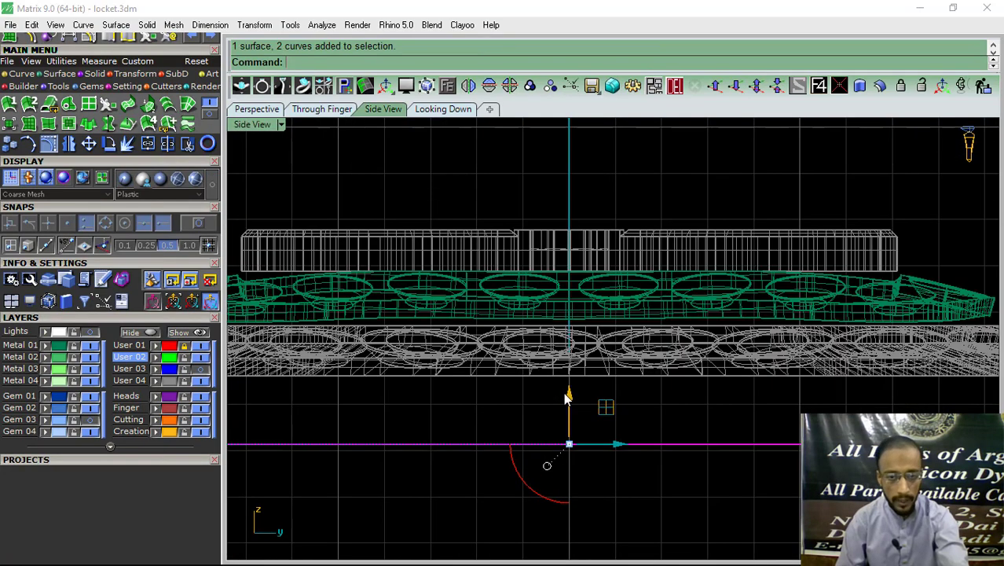
left_click_drag(569, 400, 568, 380)
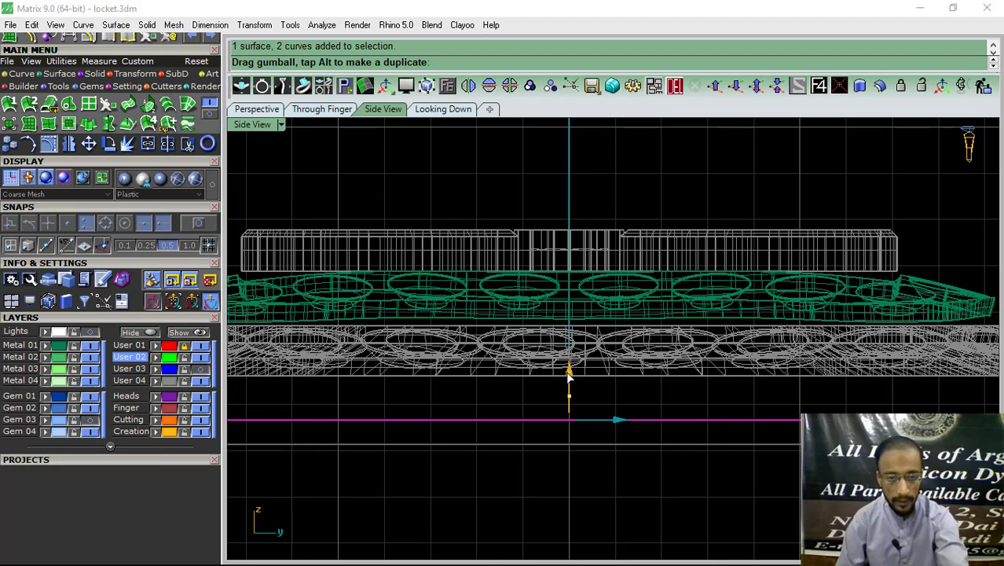
scroll(544, 439, "down", 2)
scroll(376, 251, "down", 2)
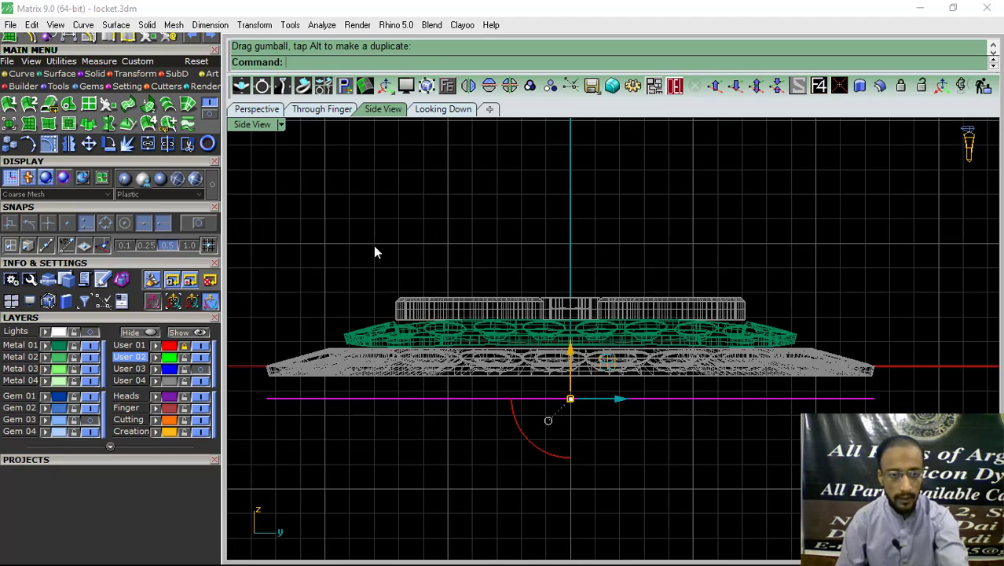
key("Escape")
scroll(390, 326, "down", 2)
- Measure the gap from the plate corner to the band line with an aligned dimension
left_click(210, 24)
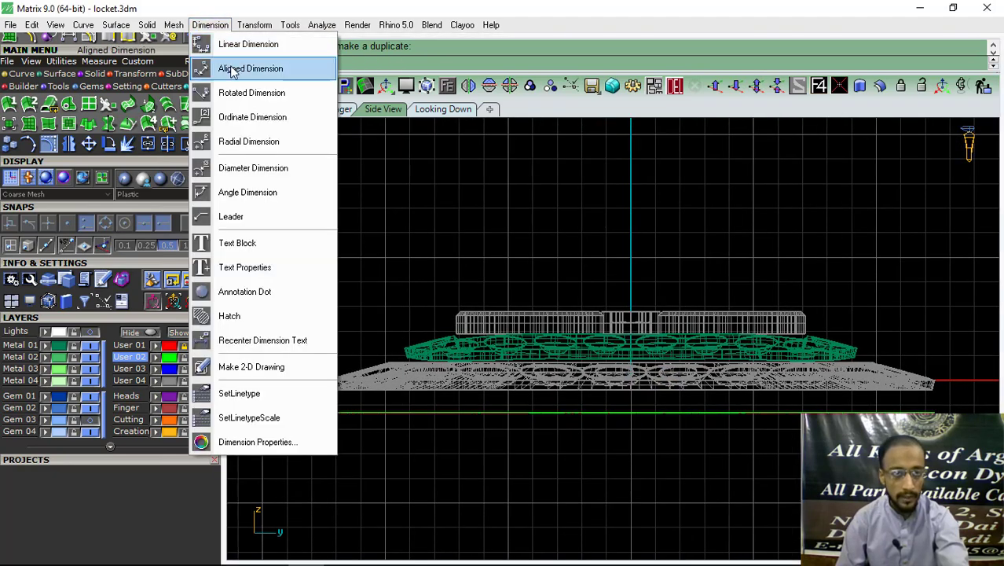
left_click(206, 68)
scroll(319, 452, "up", 3)
left_click(329, 380)
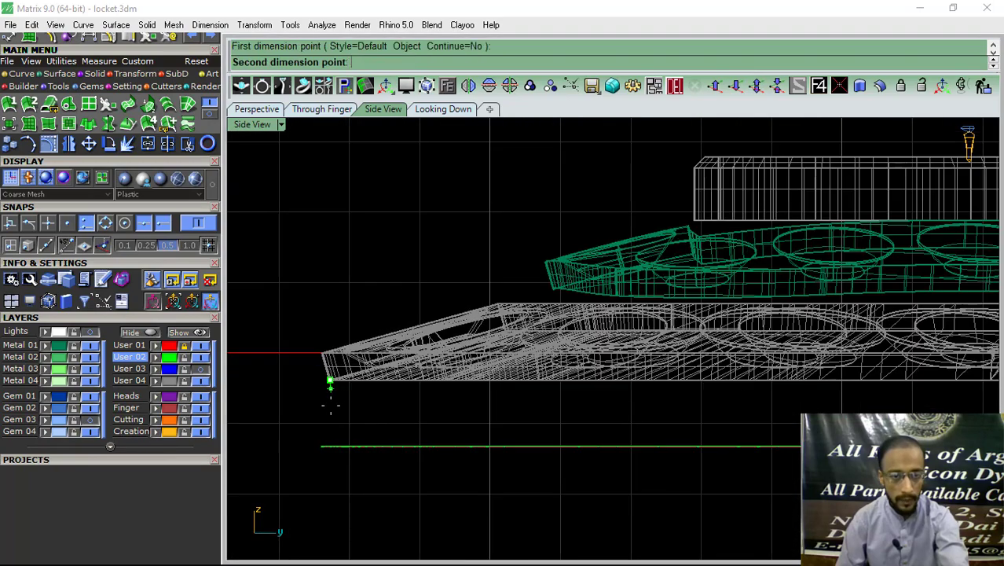
left_click(323, 446)
key("Escape")
- Reselect the band and its two curves and move them further up
left_click_drag(367, 418, 338, 474)
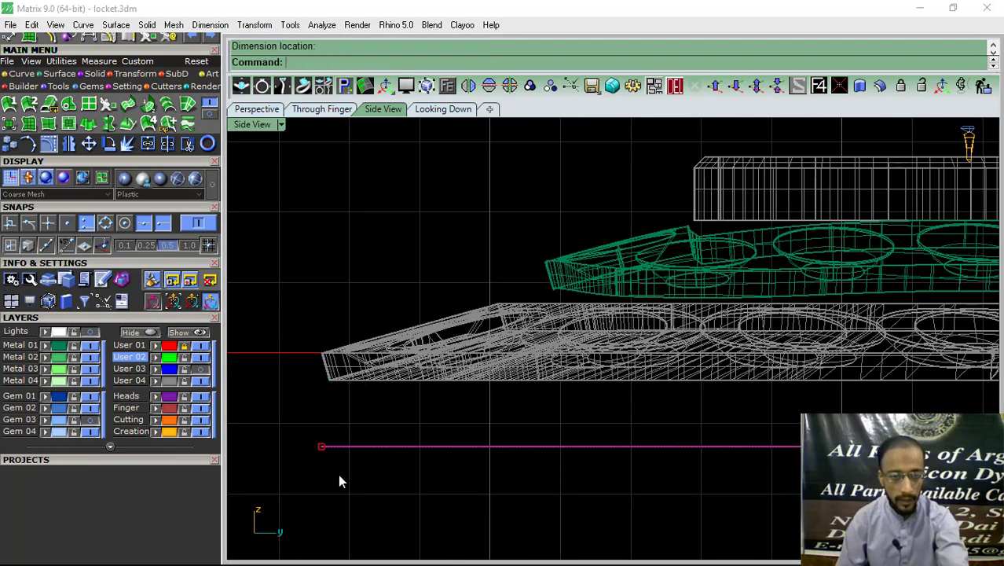
scroll(337, 474, "down", 3)
scroll(550, 452, "up", 5)
left_click_drag(495, 437, 495, 427)
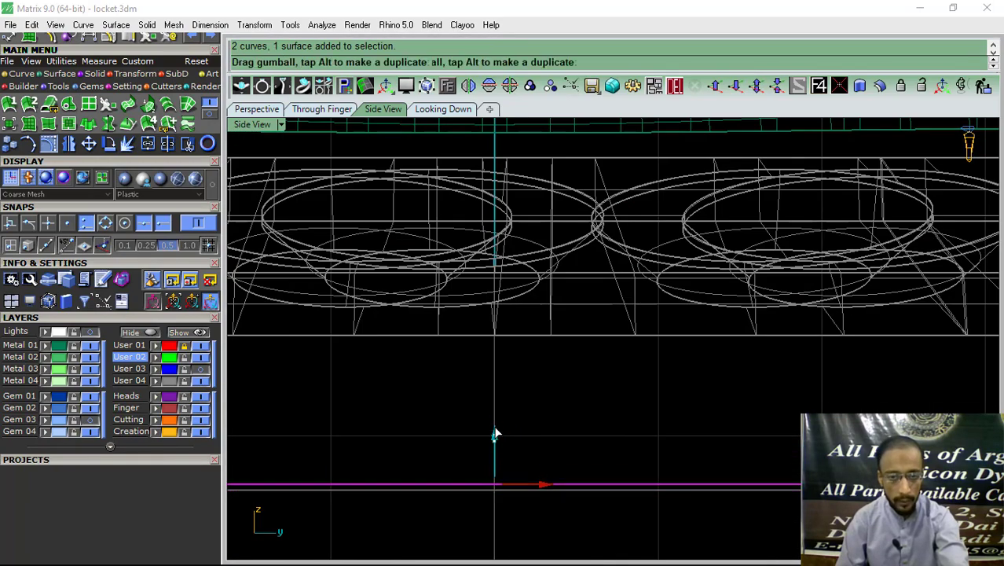
key("Escape")
- Re-measure the gap from the plate's bottom edge to the band line
key("Return")
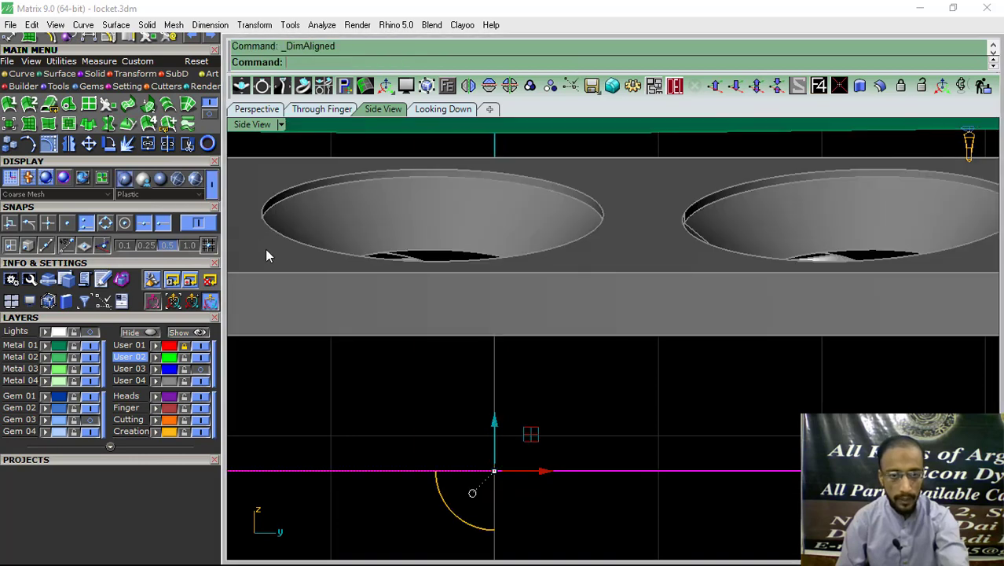
left_click(494, 334)
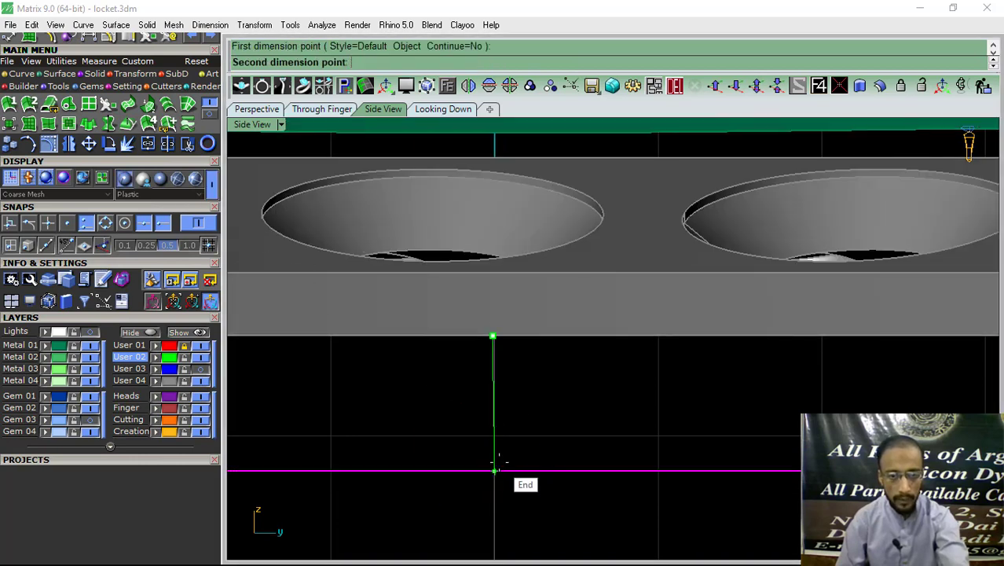
left_click(494, 469)
left_click(485, 361)
scroll(486, 377, "down", 2)
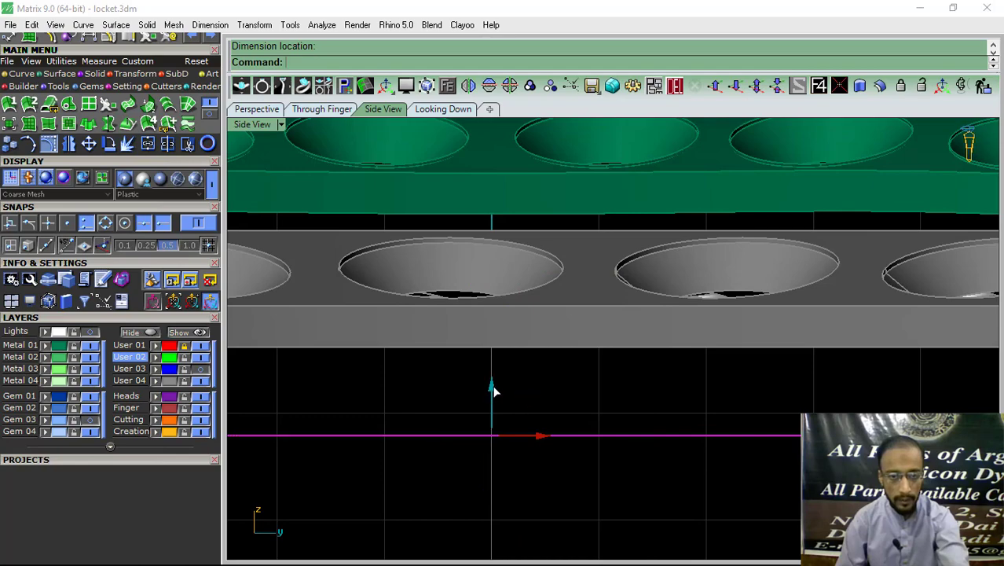
key("Escape")
- Take a final aligned measurement under the plate edge and return to Perspective view
key("Return")
left_click(494, 353)
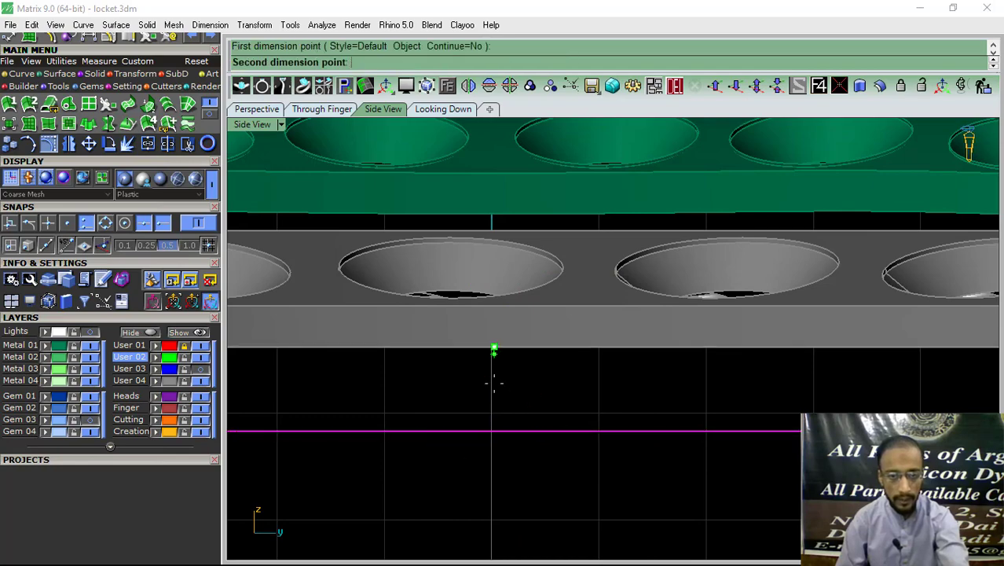
left_click(491, 428)
left_click(491, 424)
scroll(607, 393, "down", 3)
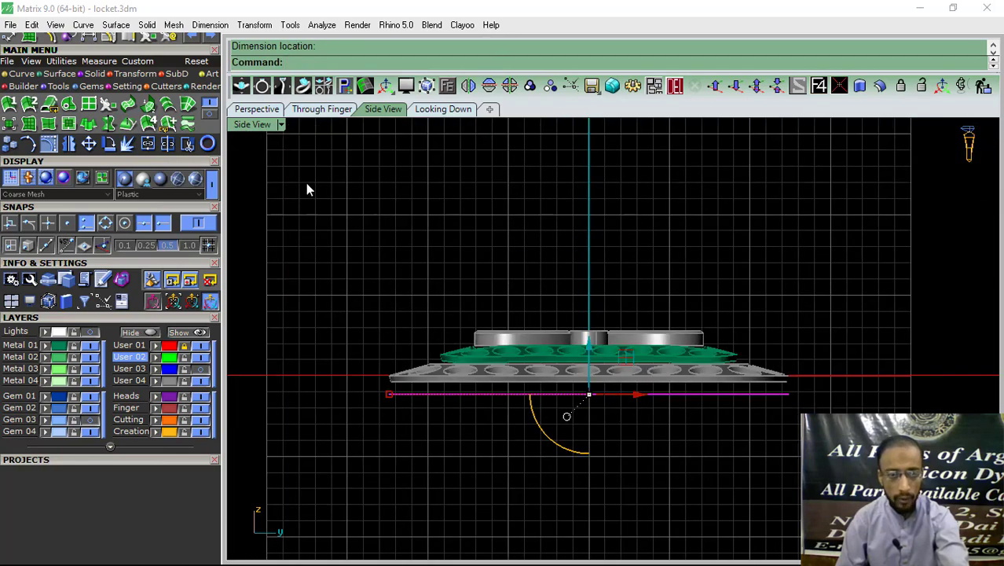
left_click(260, 110)
- Offset the green rim band downward by 0.5 into a solid ring, then select the ring
left_click(406, 360)
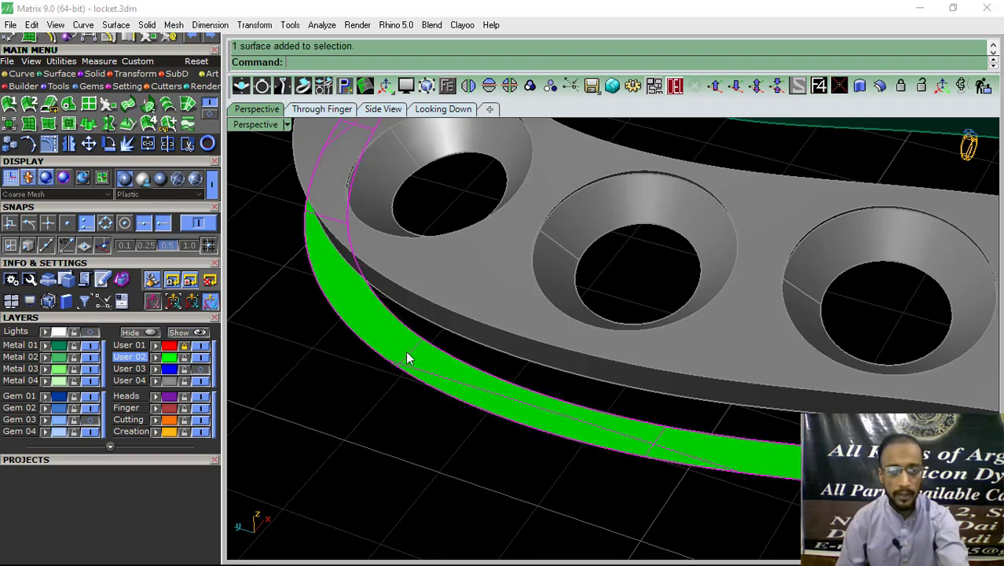
left_click(873, 92)
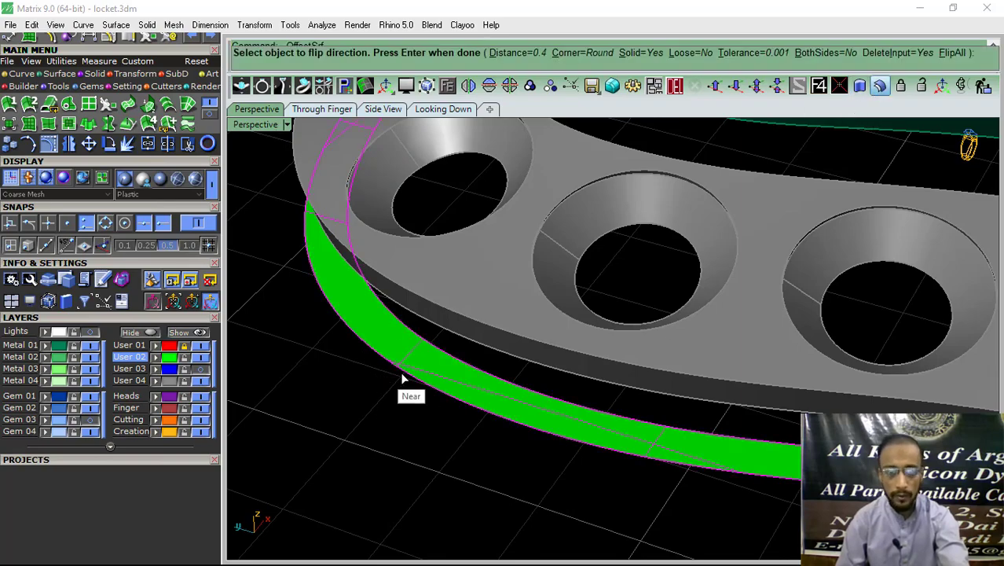
scroll(401, 376, "down", 5)
mouse_move(429, 438)
right_mouse_down()
mouse_move(445, 359)
mouse_move(499, 359)
right_mouse_up()
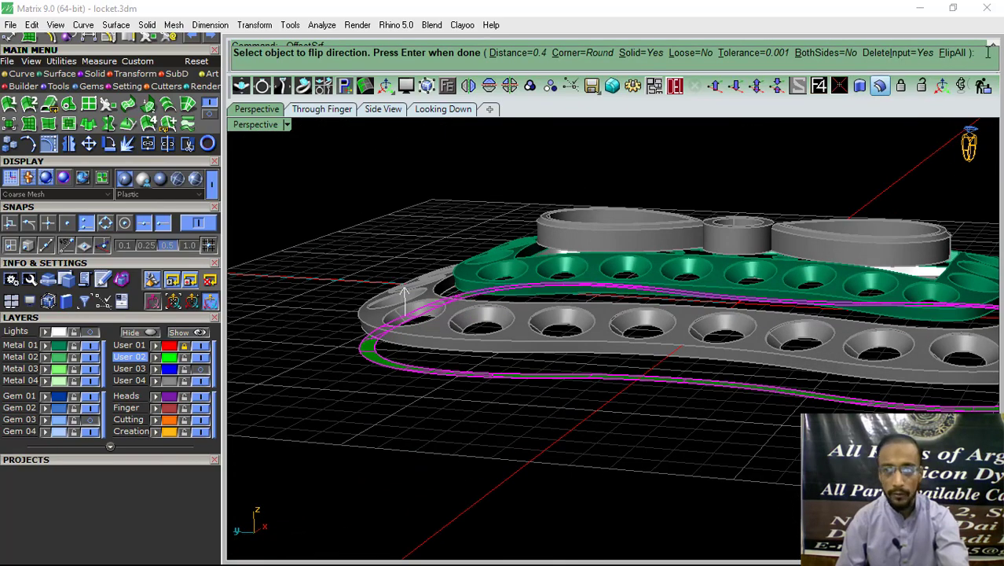
left_click(510, 353)
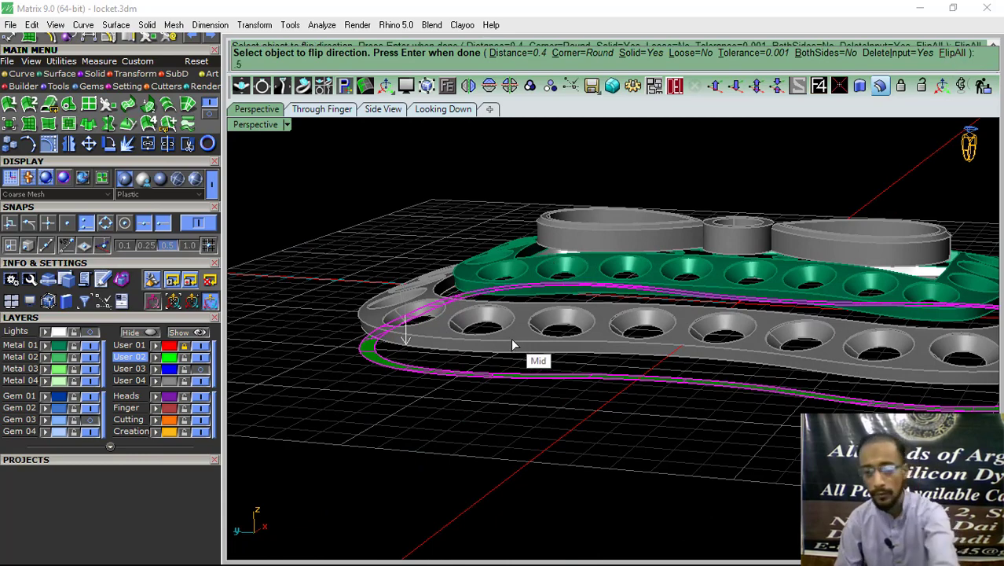
type("0.5")
key("Return")
key("Return")
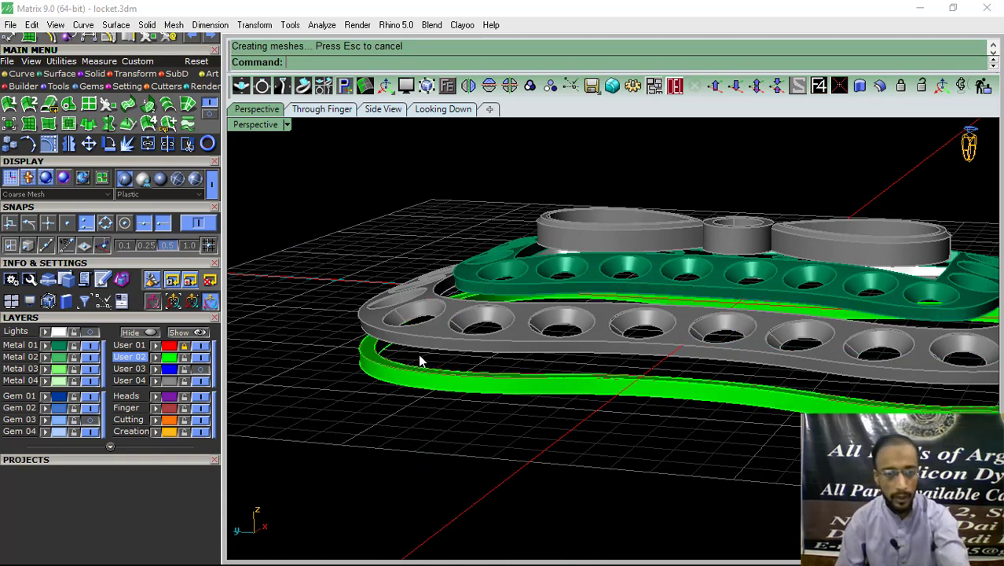
scroll(369, 367, "up", 4)
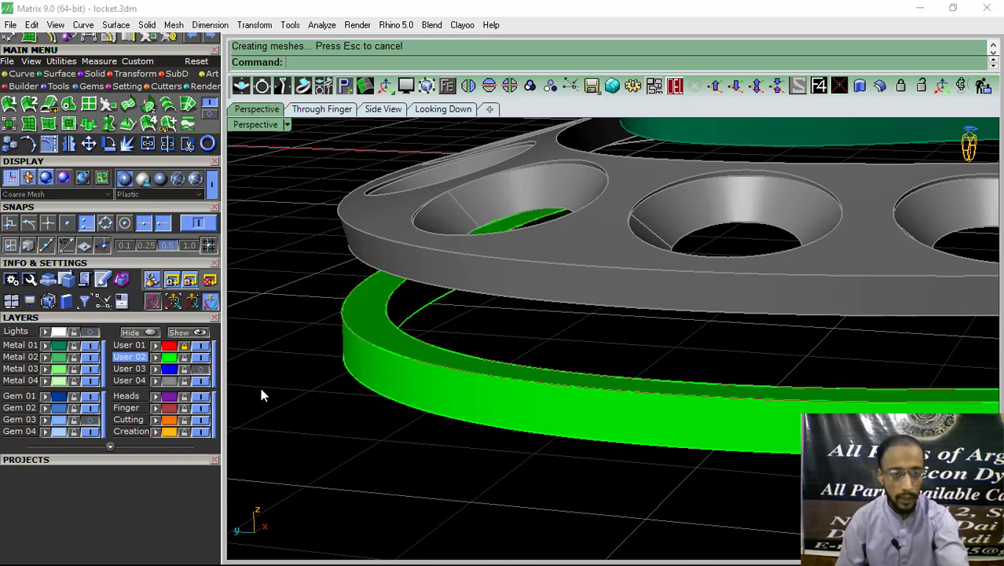
left_click(401, 386)
- Put the solid ring on the Metal 02 layer, hide it, and lower the two rim curves
left_click(49, 358)
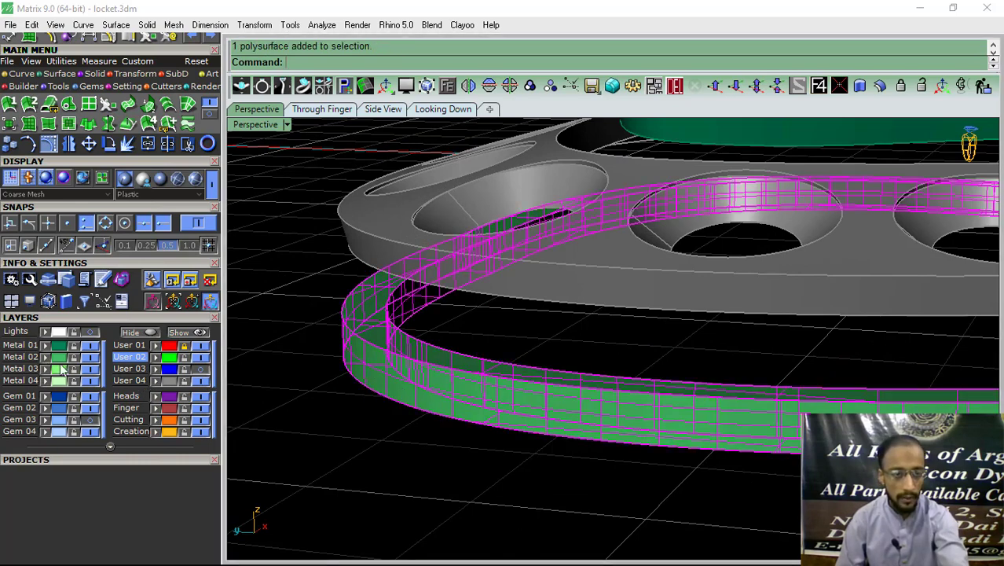
left_click(192, 369)
left_click(495, 354)
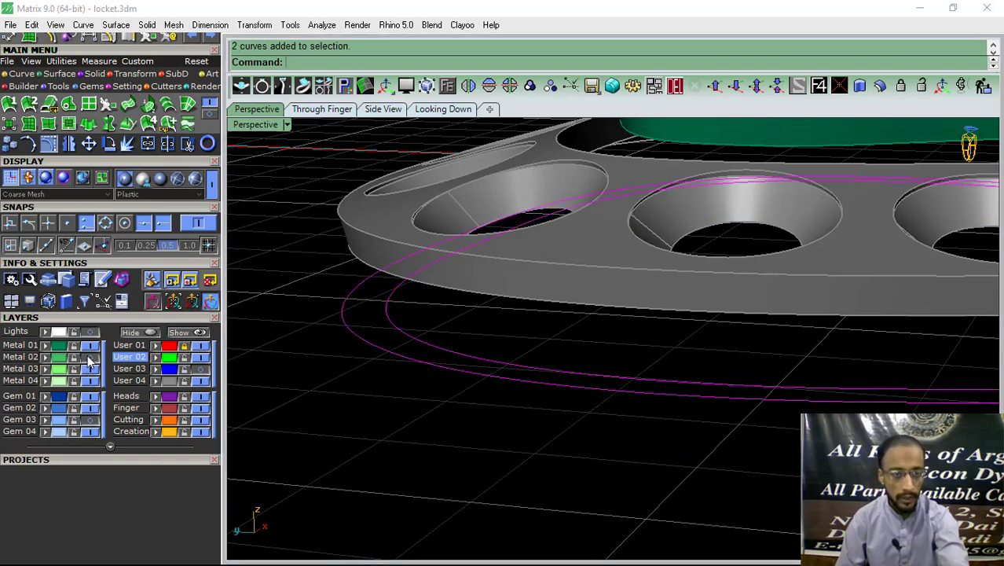
right_click_drag(462, 376, 376, 386)
scroll(723, 347, "up", 2)
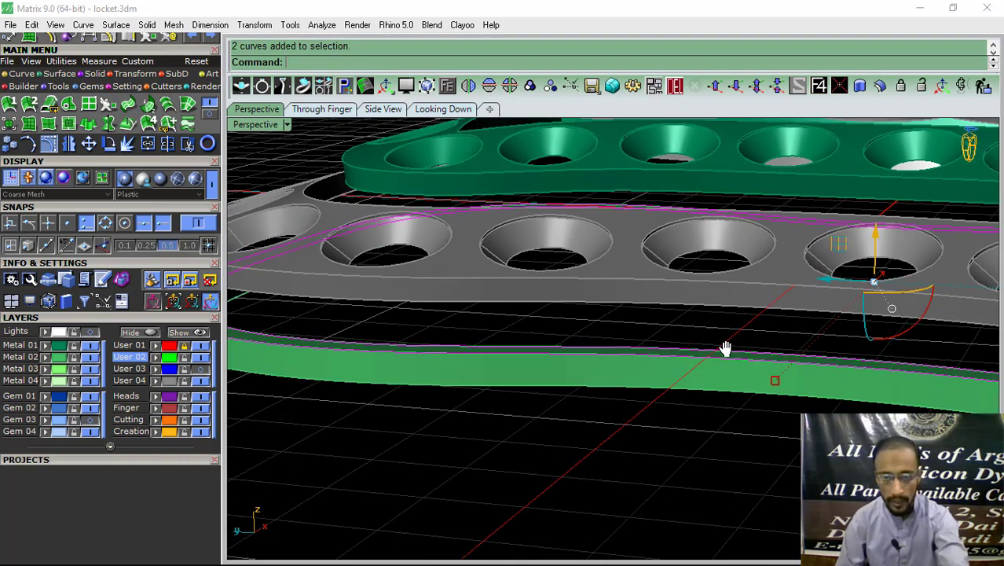
scroll(896, 300, "up", 2)
scroll(814, 248, "up", 2)
left_click_drag(800, 213, 801, 249)
- From a low side view, select the solids and deselect the wireframe curves
scroll(581, 420, "up", 3)
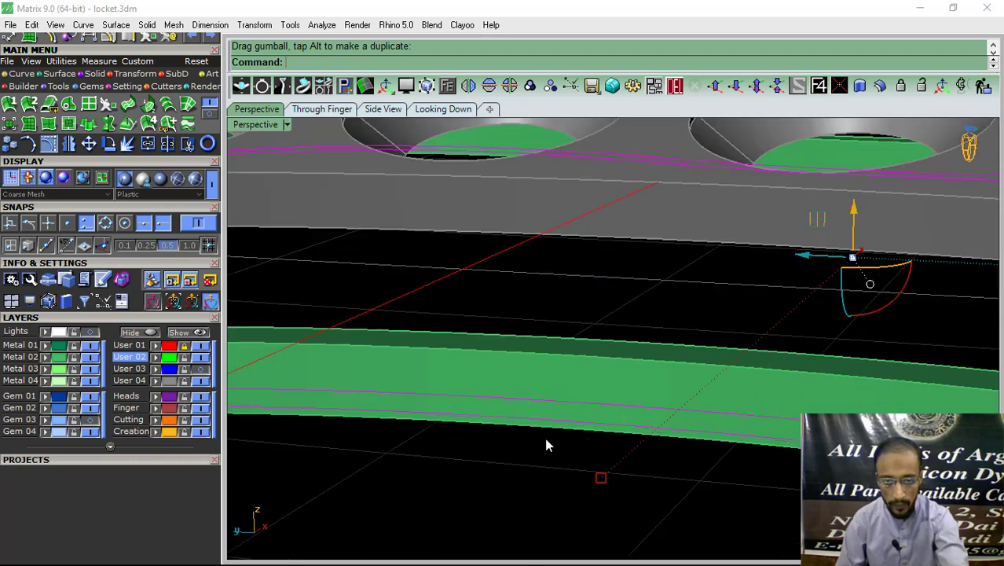
scroll(544, 433, "up", 4)
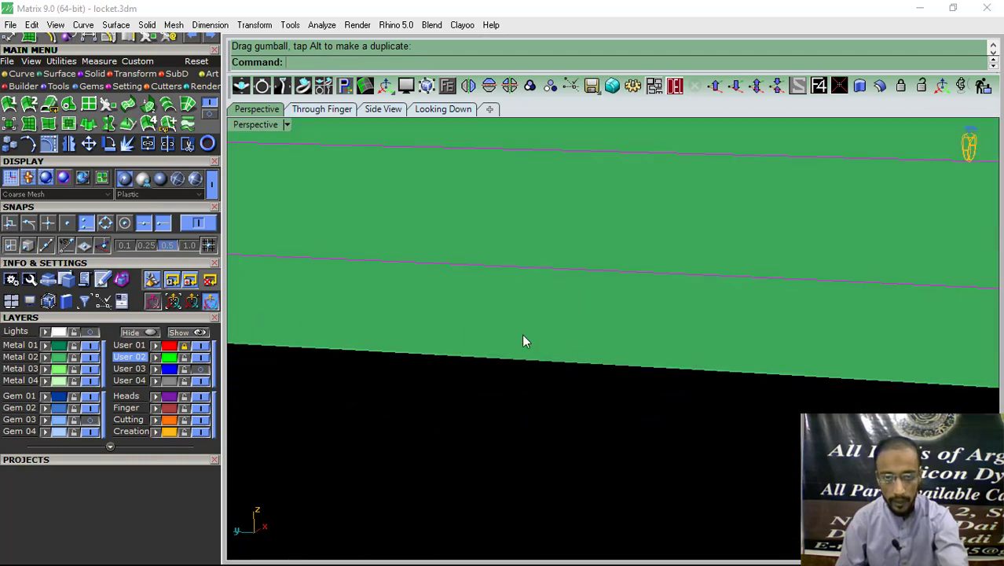
scroll(484, 338, "down", 2)
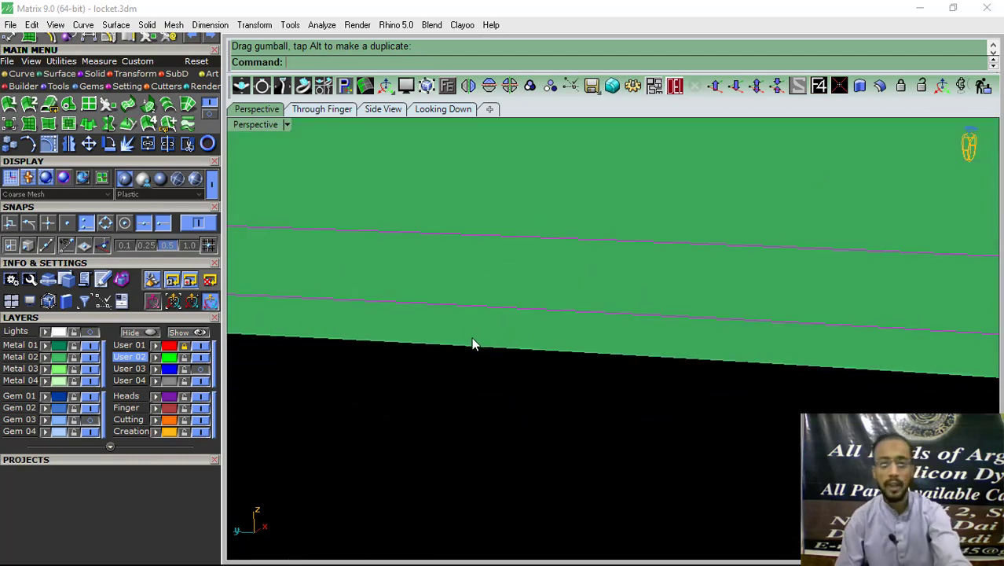
scroll(518, 331, "down", 2)
scroll(520, 365, "down", 2)
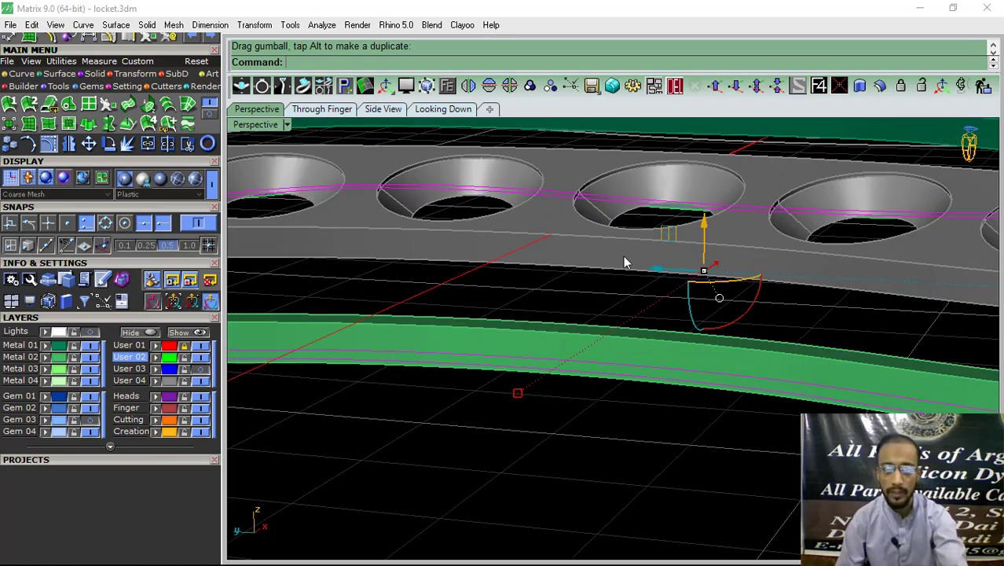
scroll(640, 302, "down", 2)
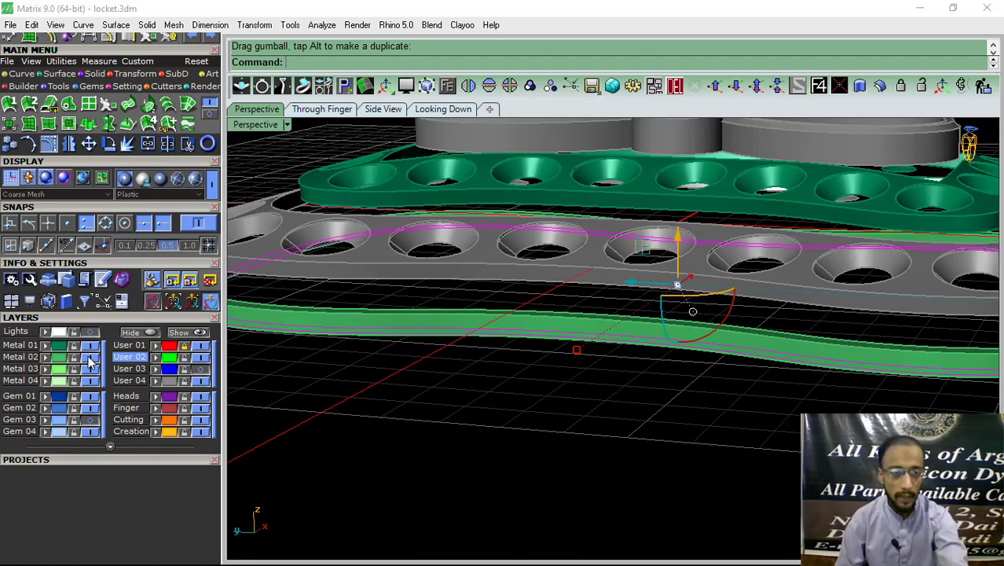
scroll(449, 357, "down", 3)
right_click_drag(449, 356, 773, 207)
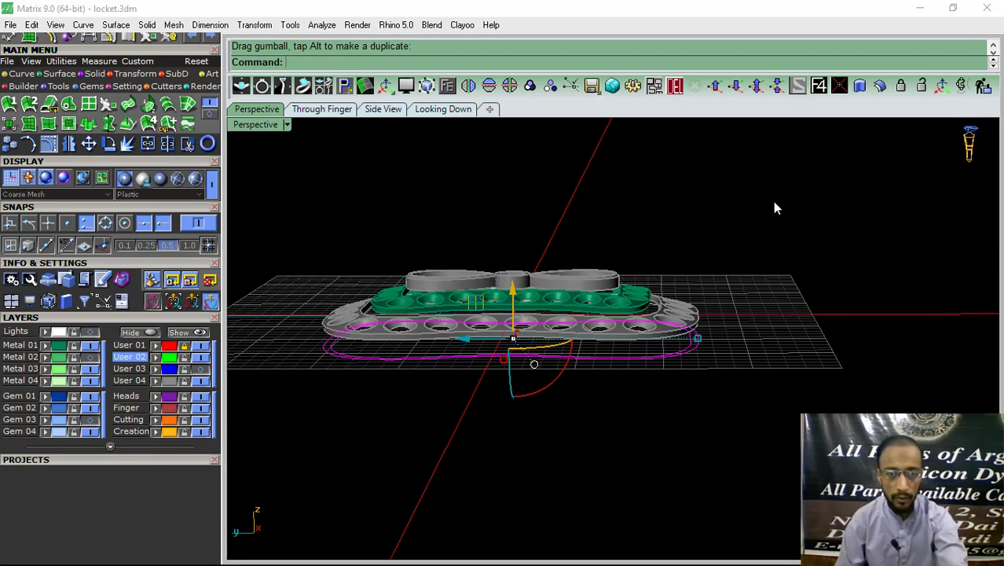
left_click_drag(774, 206, 294, 404)
scroll(381, 355, "up", 3)
left_click_drag(381, 352, 327, 455, "ctrl")
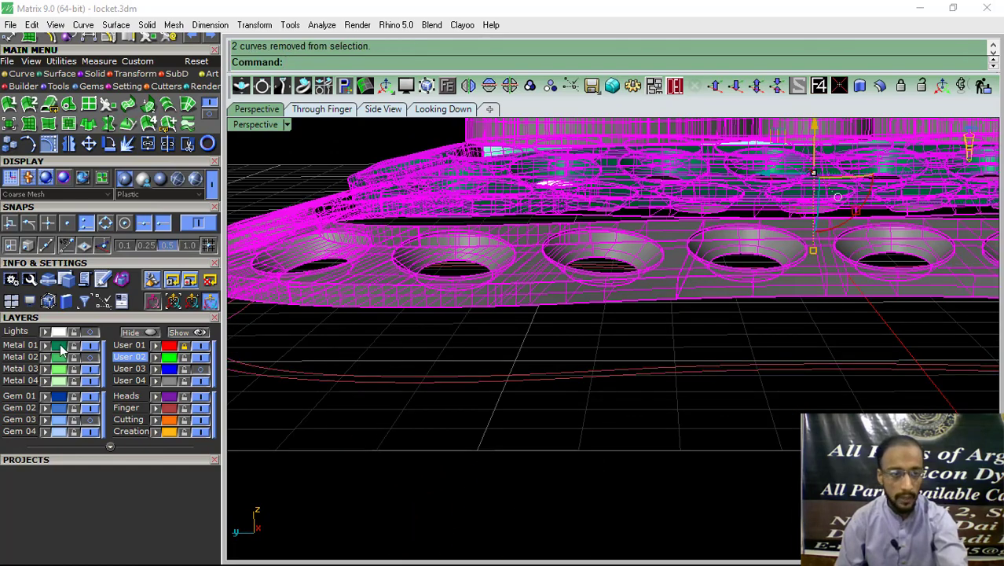
left_click(445, 457)
scroll(400, 361, "down", 3)
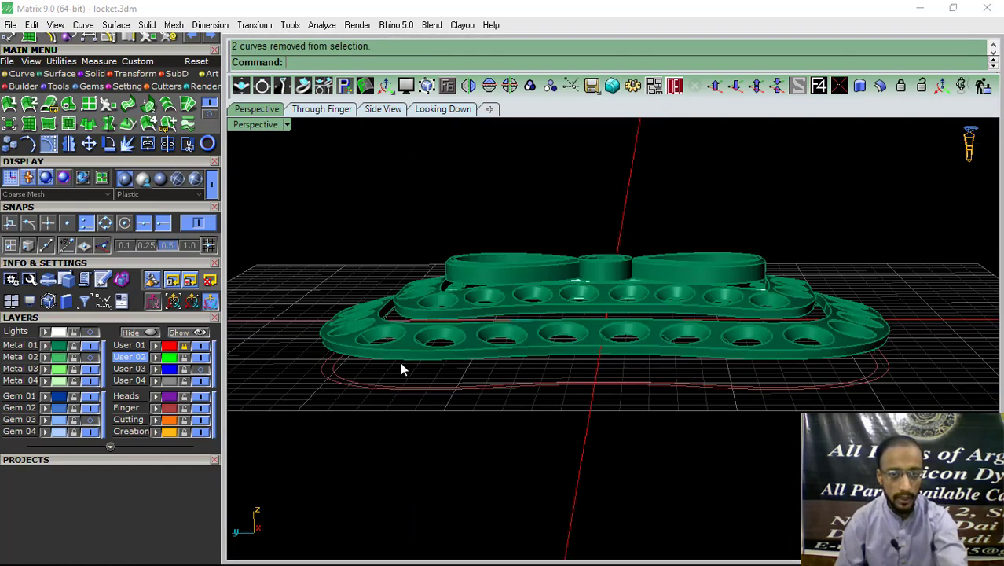
- Hide the Metal 01 layer and switch to the top-down view
left_click(90, 345)
left_click(444, 110)
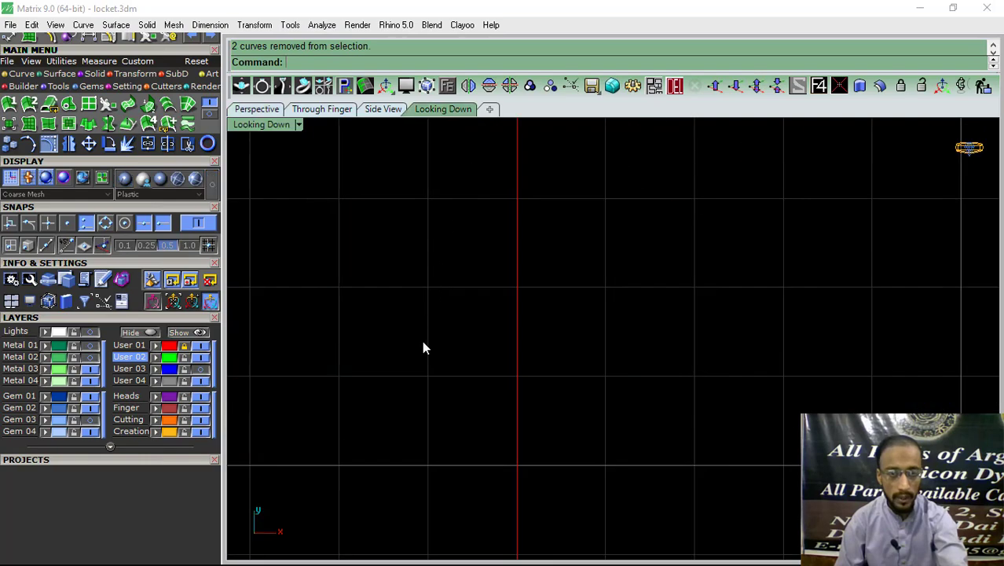
scroll(424, 338, "down", 5)
scroll(448, 273, "up", 1)
scroll(435, 300, "up", 3)
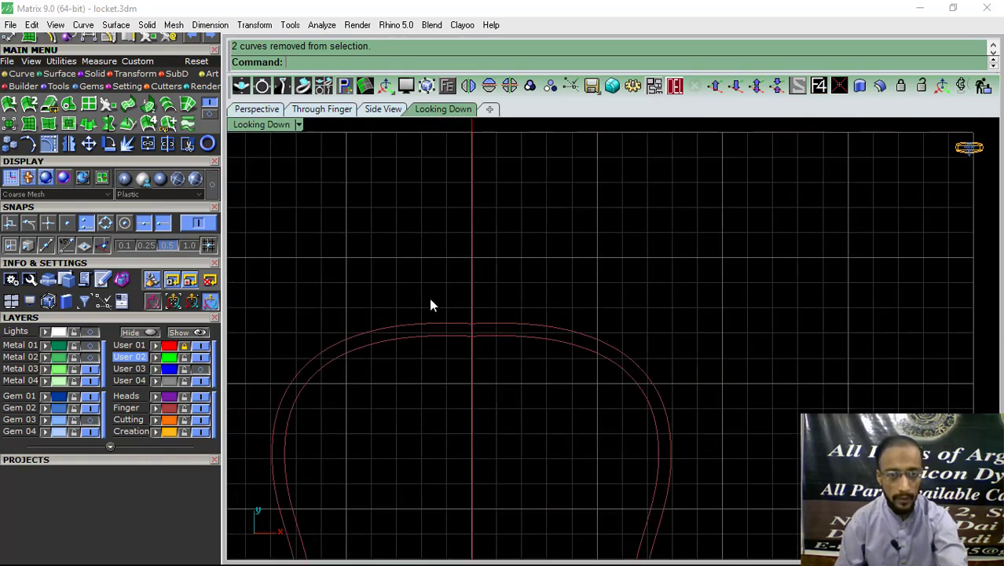
scroll(475, 341, "up", 4)
- Draw a cross line between the band curves and mirror a copy across the centre
left_click(19, 75)
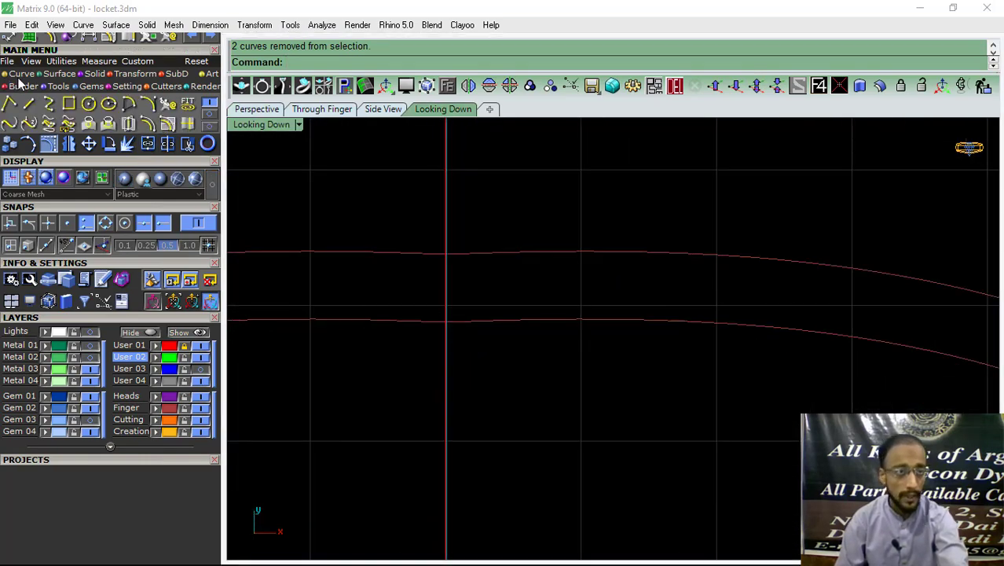
left_click(30, 104)
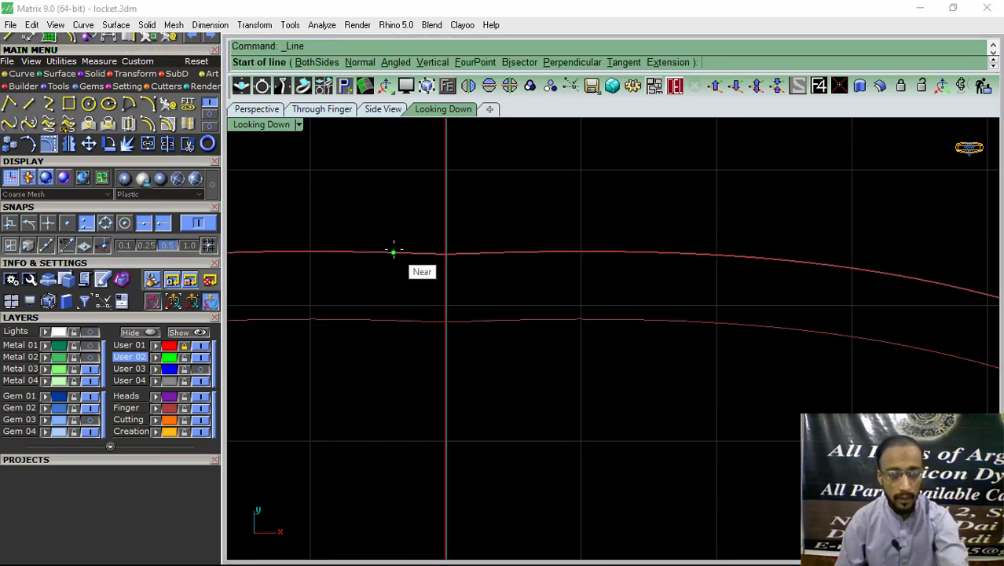
left_click(394, 251)
left_click(393, 320)
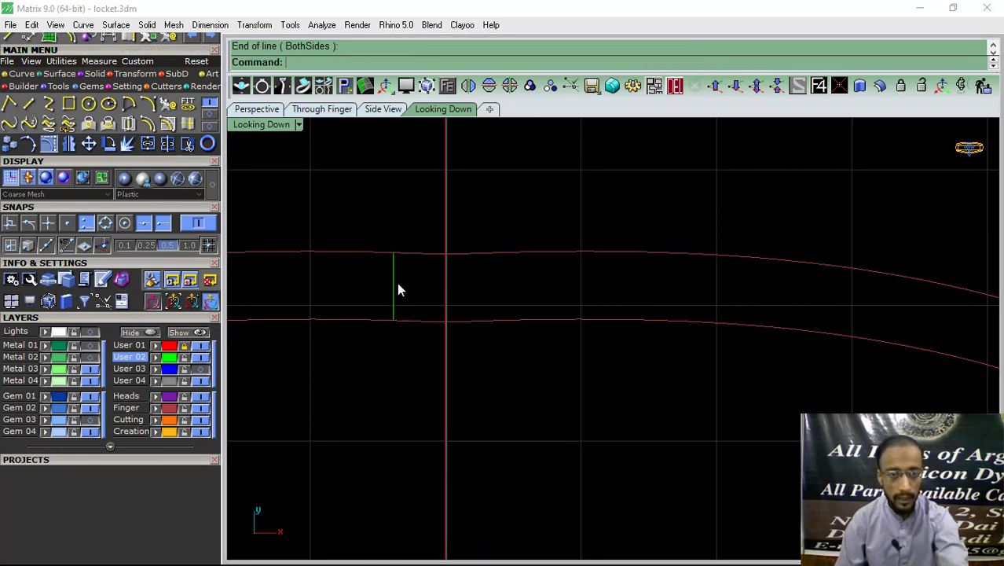
left_click(396, 282)
left_click(468, 85)
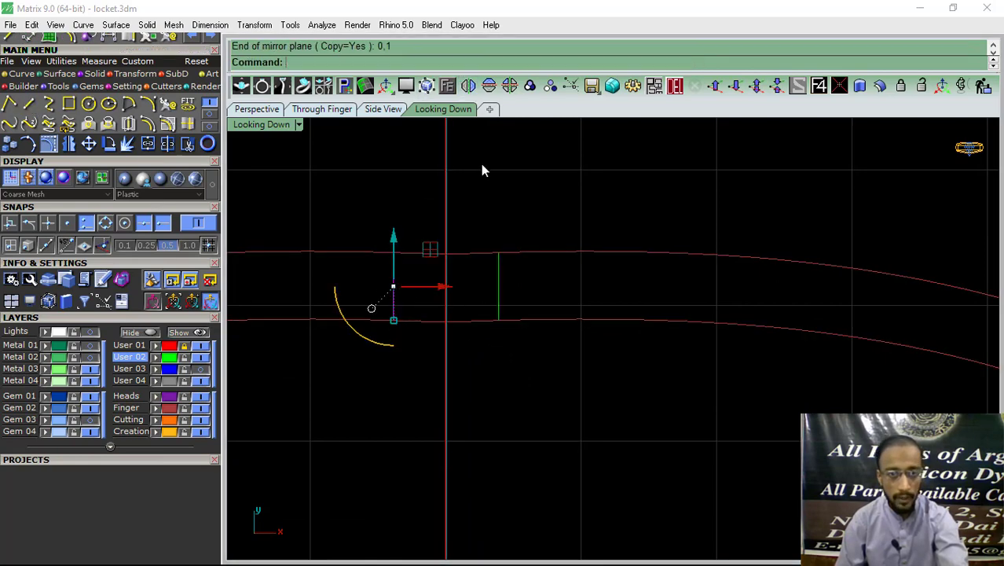
- Measure the line spacing (0.77) with an aligned dimension and nudge one line closer
left_click(209, 24)
left_click(236, 67)
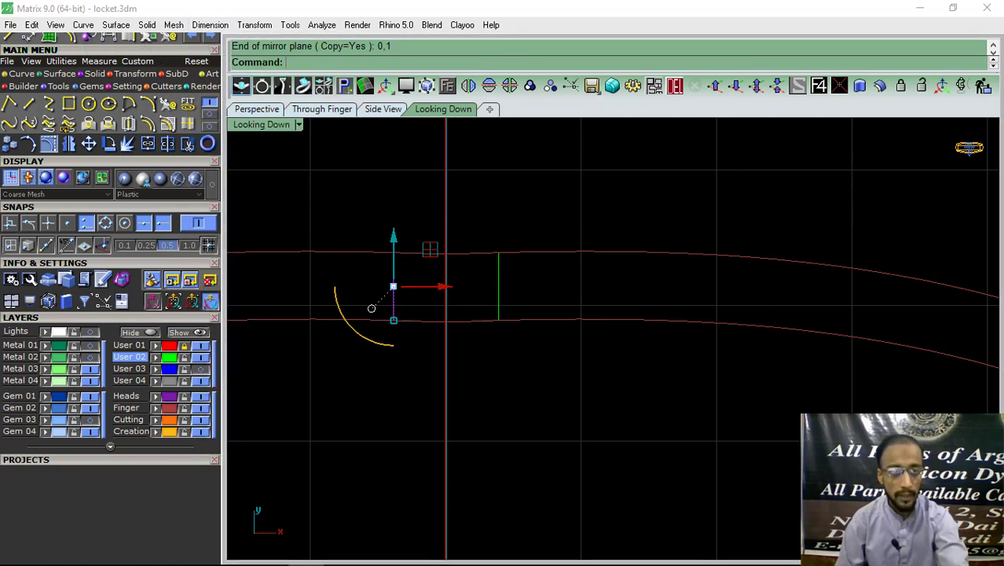
left_click(394, 283)
left_click(499, 285)
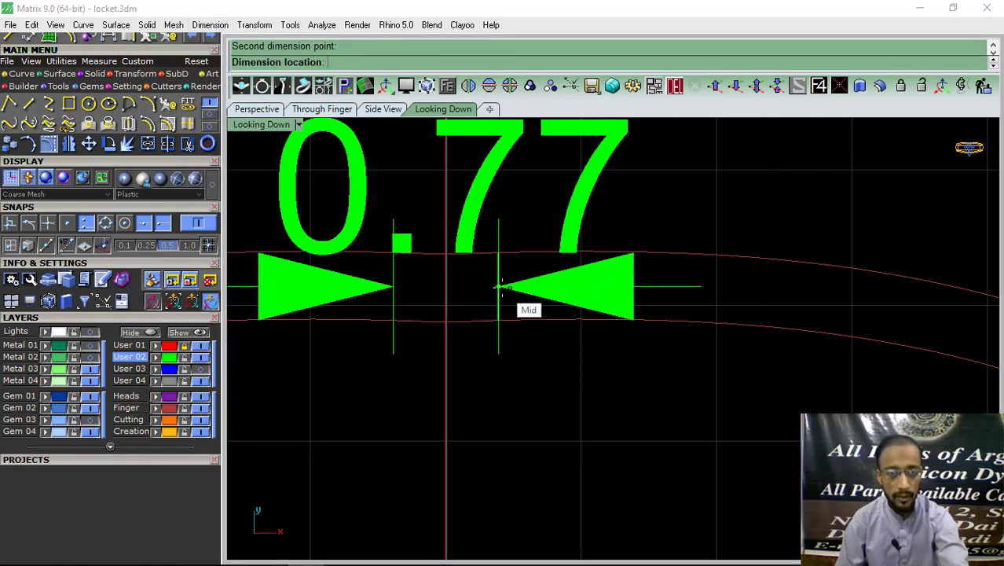
key("Escape")
left_click_drag(444, 291, 449, 290)
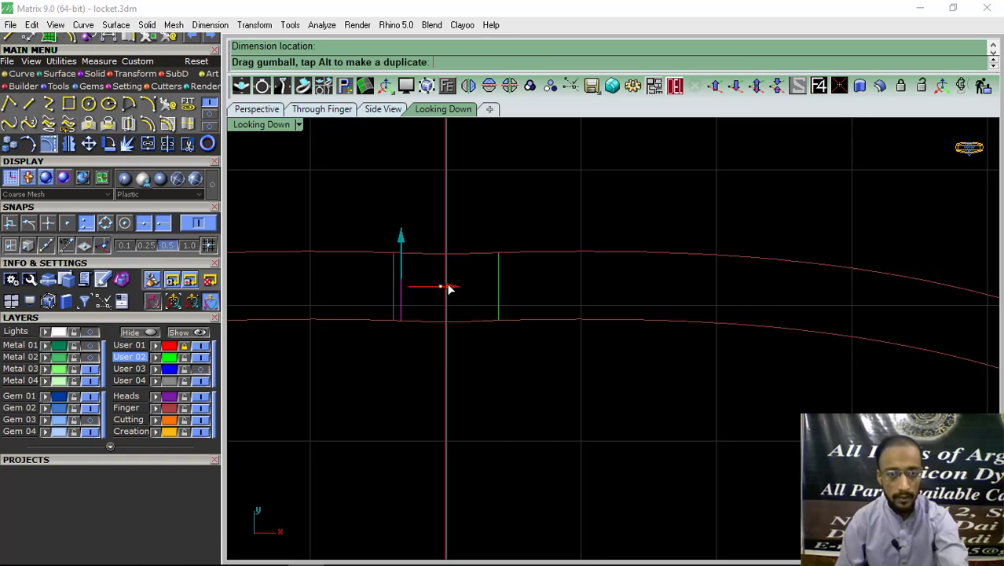
- Re-measure the spacing (0.66) and move the line again to narrow the gap
key("Return")
left_click(400, 285)
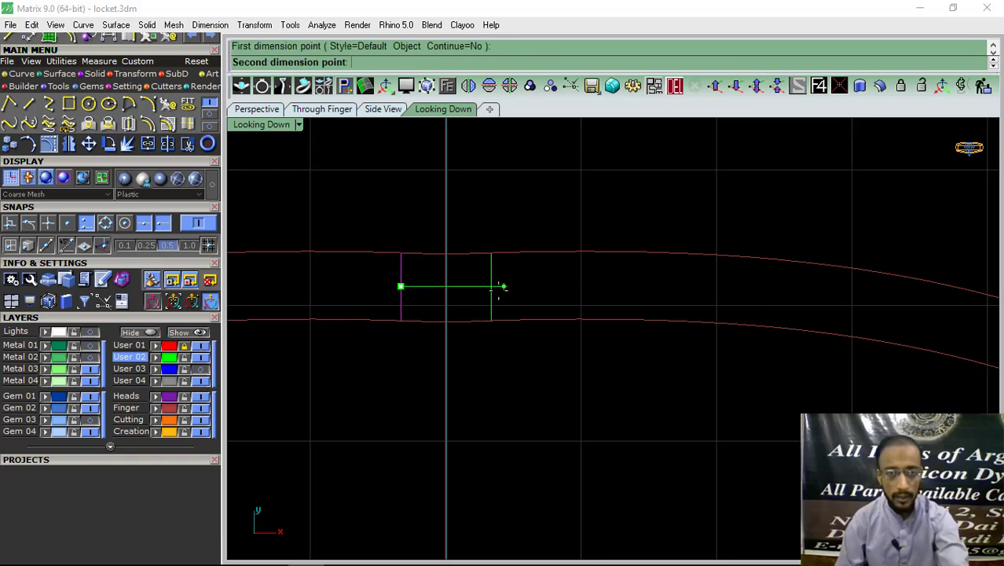
left_click(491, 286)
key("Escape")
left_click_drag(449, 292, 455, 287)
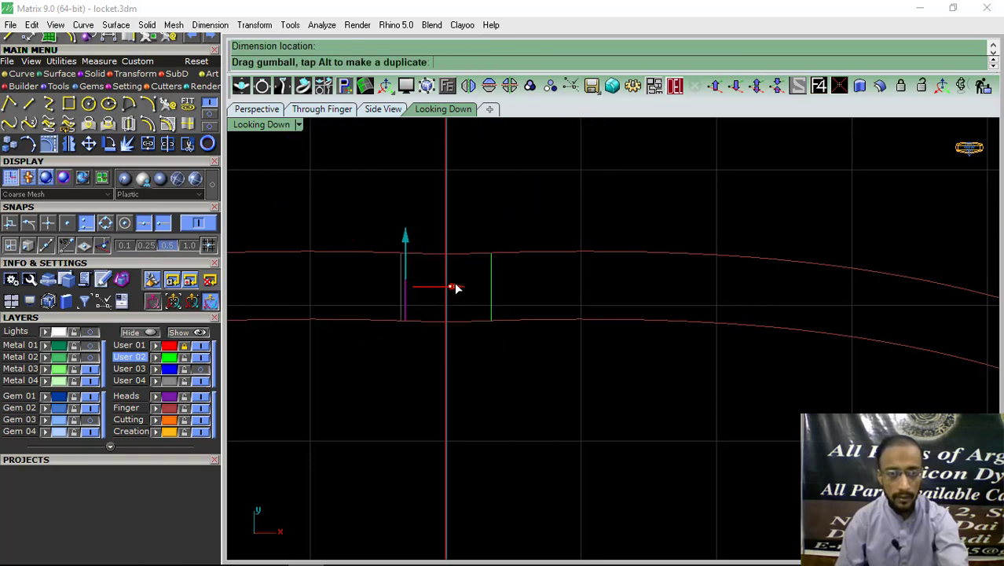
- Confirm with an aligned dimension that the two lines are now 0.59 apart
key("Return")
left_click(406, 285)
left_click(485, 285)
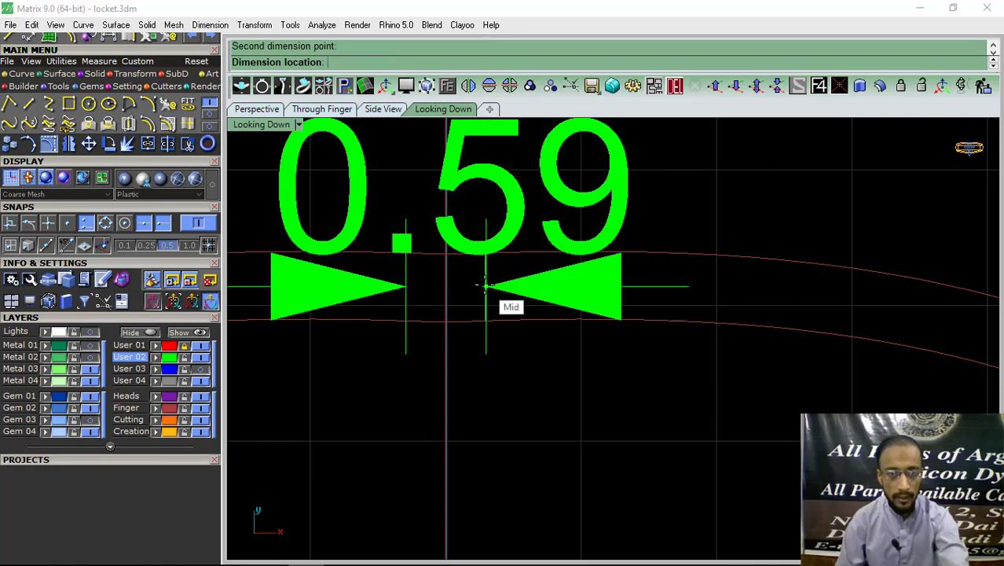
left_click(487, 287)
scroll(550, 282, "down", 5)
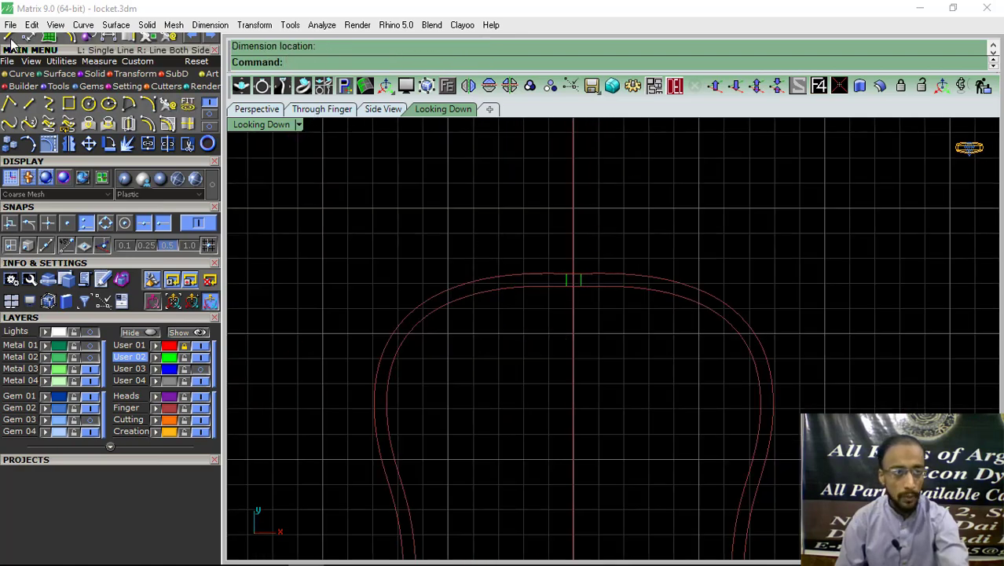
- Show the Metal 01 layer again and lock it as a reference
left_click(10, 39)
scroll(442, 310, "up", 3)
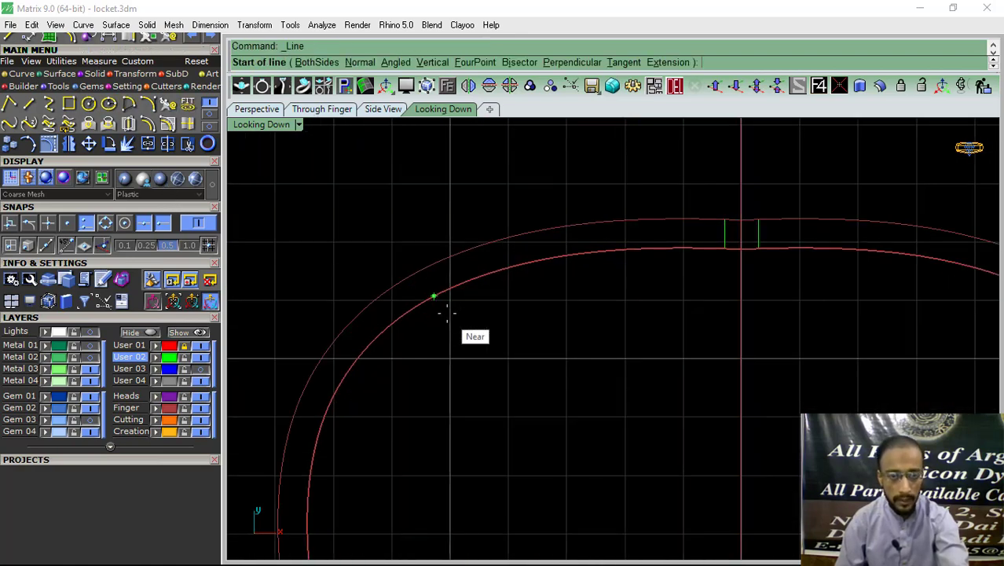
left_click(89, 345)
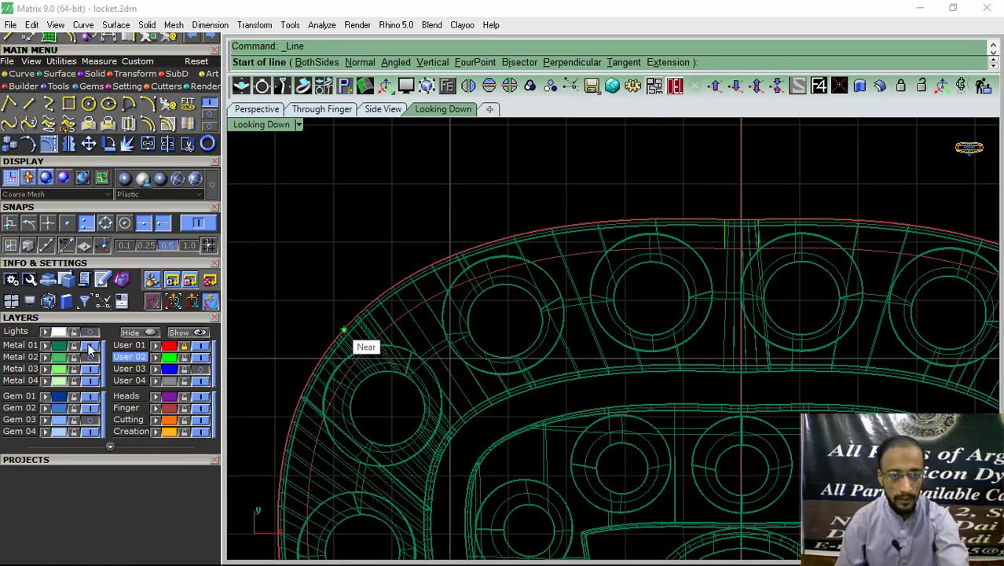
scroll(432, 288, "up", 4)
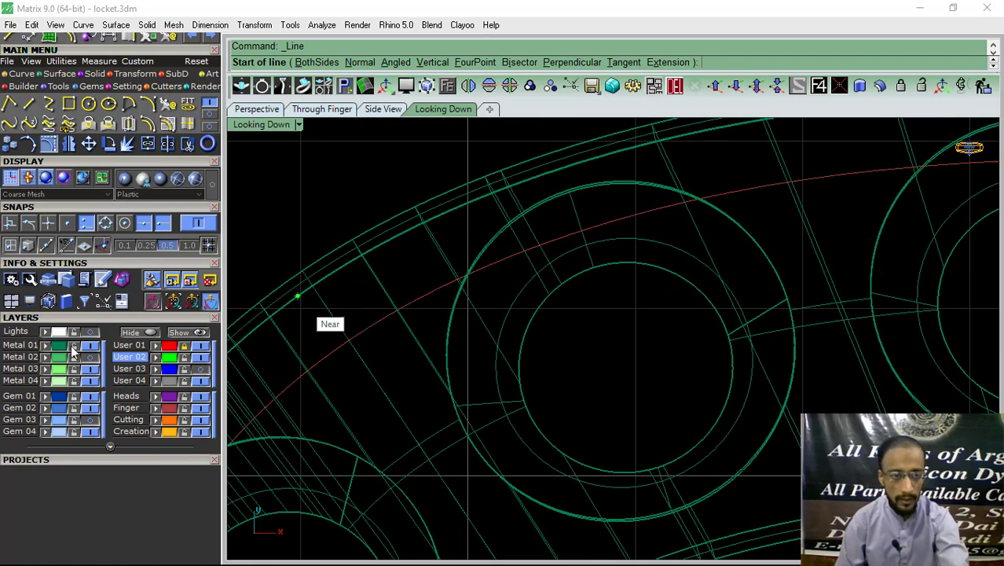
left_click(72, 346)
- Check the band against the frame's stone openings, then hide Metal 01 again
left_click(424, 295)
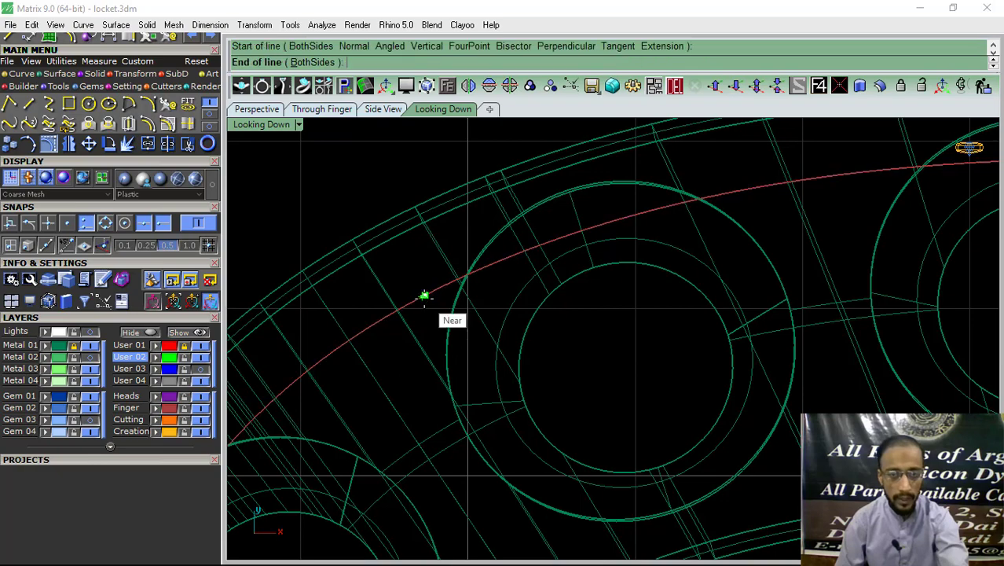
scroll(424, 296, "down", 2)
key("Escape")
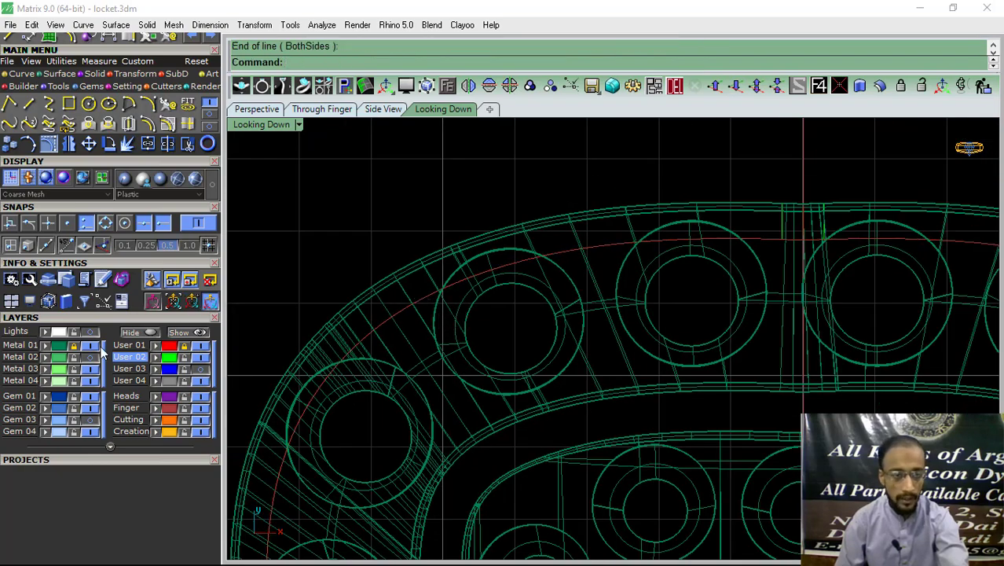
left_click(99, 351)
- Draw two cross lines spanning the band's upper-left curve between its offset curves
key("Return")
left_click(520, 225)
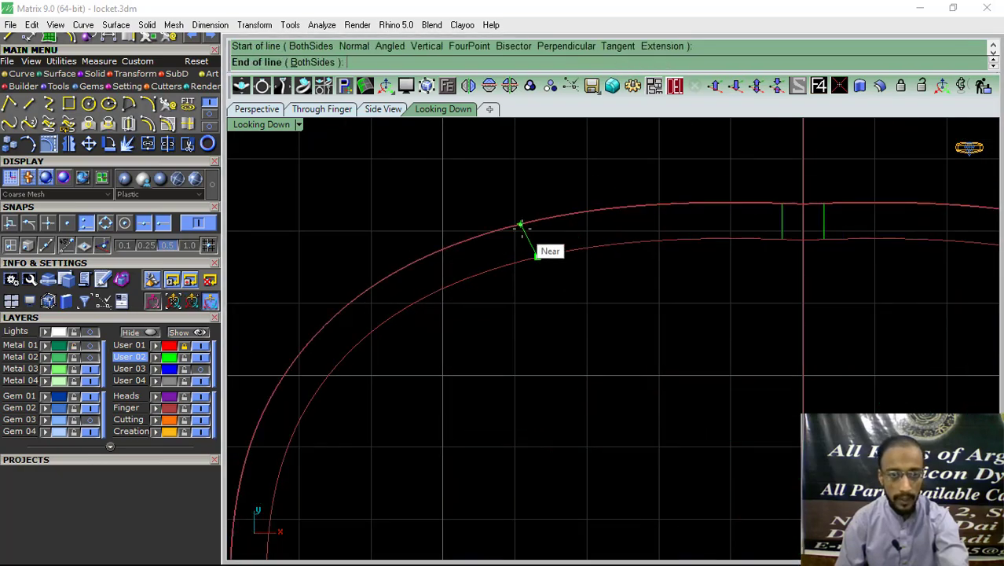
left_click(537, 256)
key("Return")
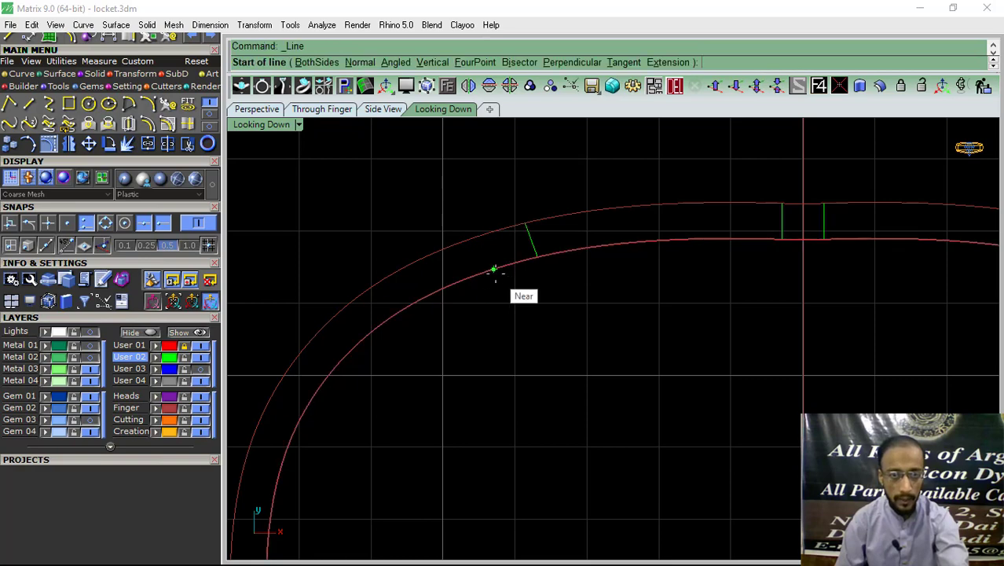
left_click(492, 270)
left_click(488, 235)
scroll(487, 243, "down", 5)
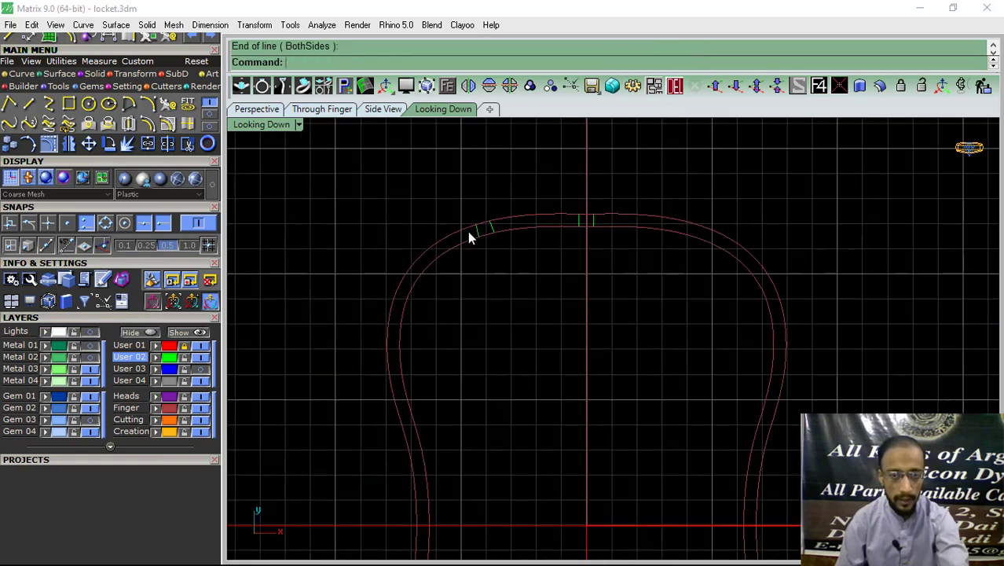
scroll(409, 397, "up", 3)
scroll(428, 356, "up", 3)
- Draw a cross line over the band's left side and mirror a copy of it
key("Return")
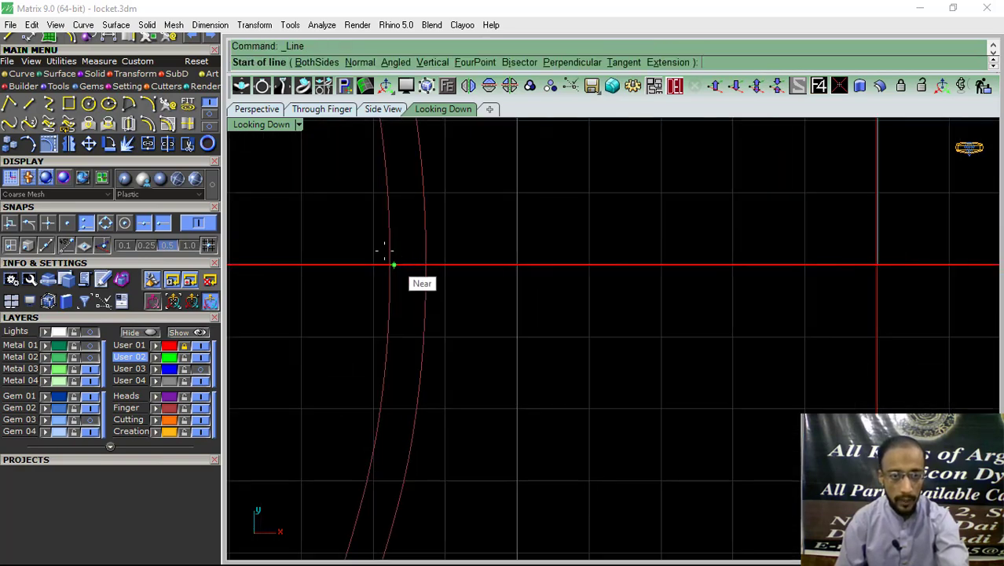
left_click(386, 235)
left_click(418, 236)
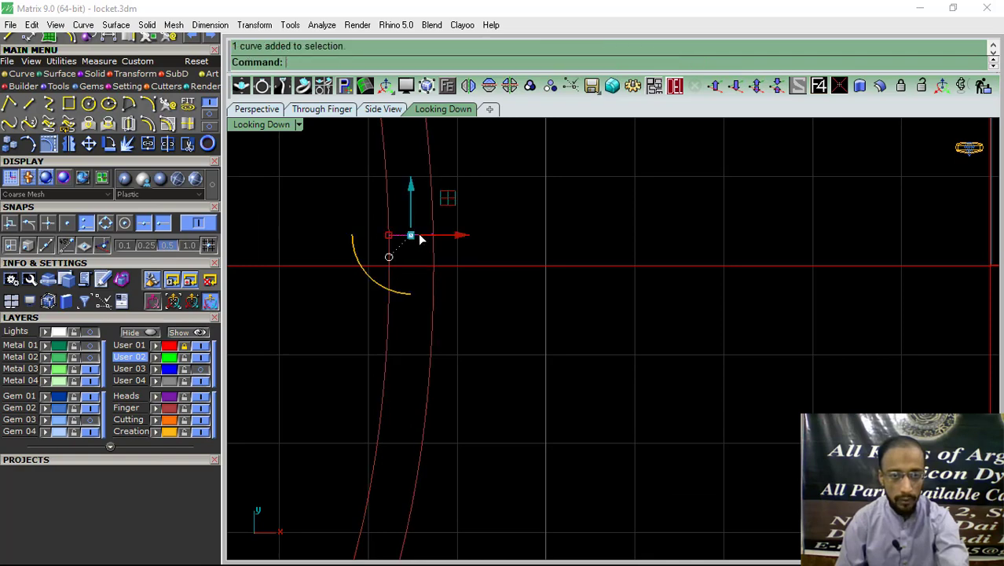
left_click(509, 86)
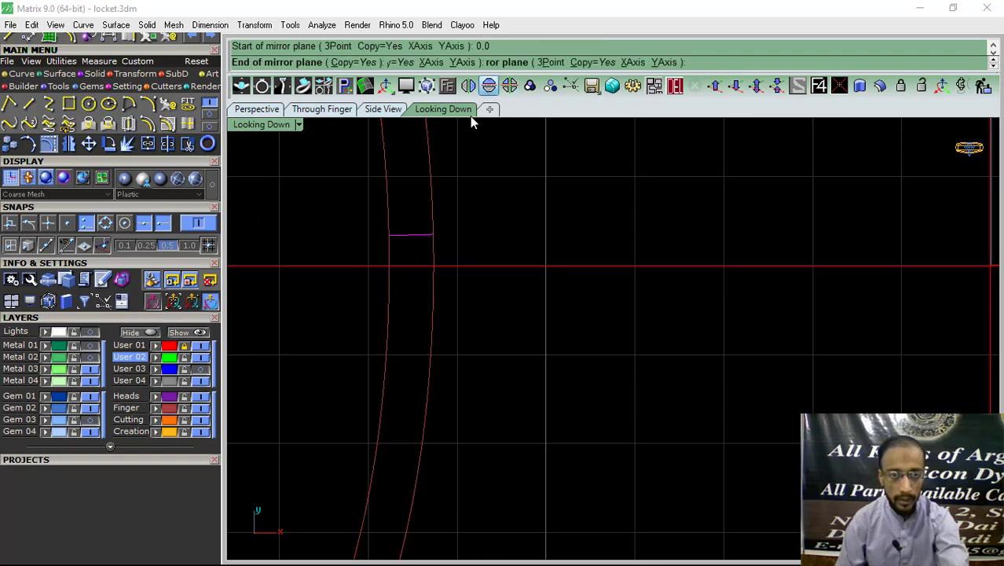
- Measure the pair's spacing with an aligned dimension and shift one line to adjust it
left_click(210, 24)
left_click(236, 68)
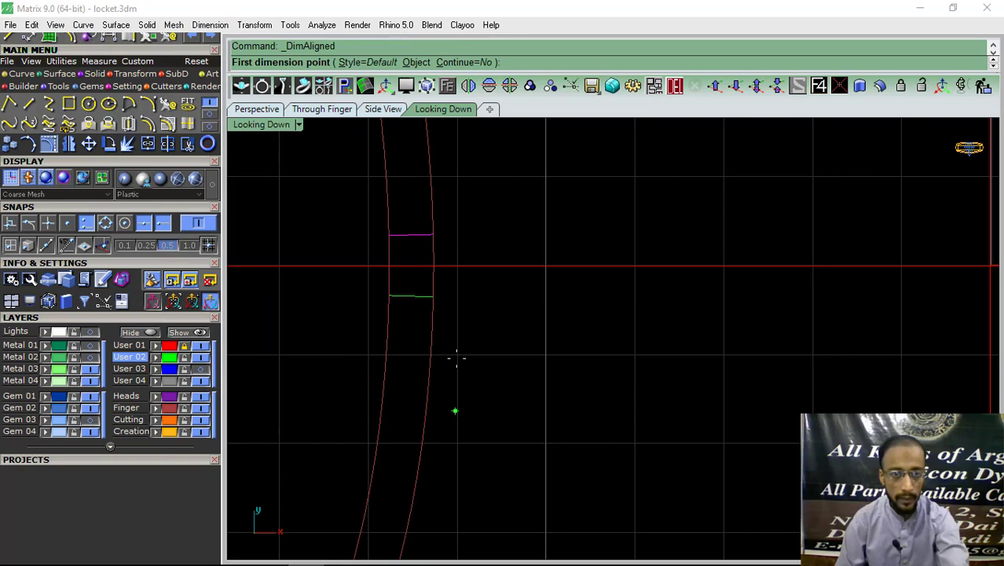
left_click(410, 296)
left_click(411, 235)
left_click(422, 245)
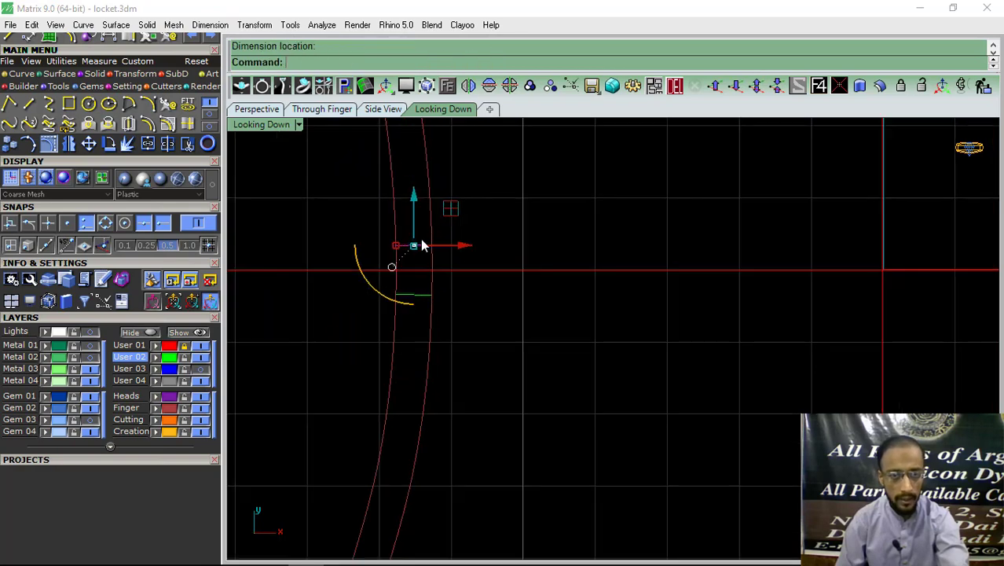
scroll(422, 245, "up", 3)
left_click_drag(407, 212, 406, 224)
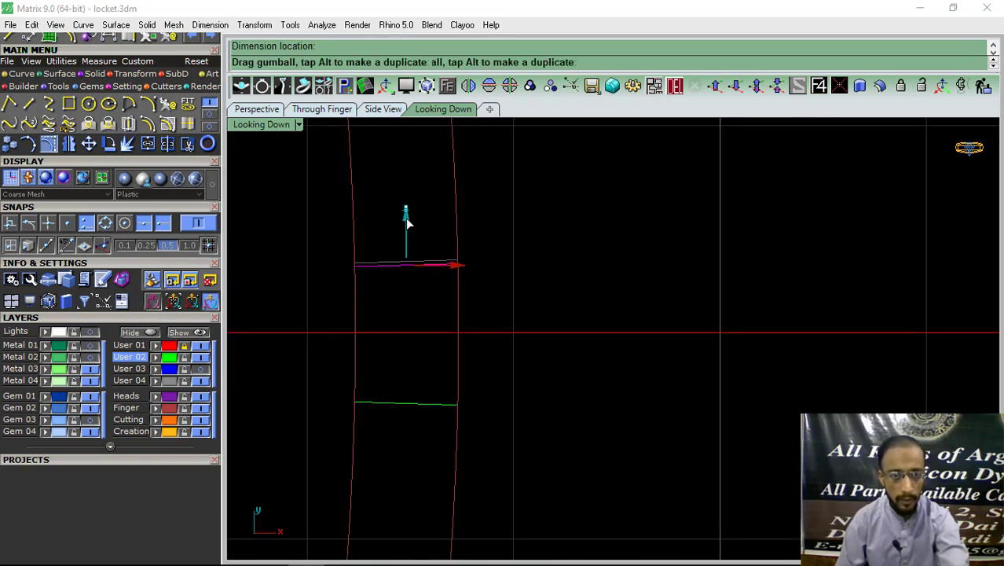
- Re-measure the spacing, which now reads 0.57
right_click(416, 306)
left_click(403, 273)
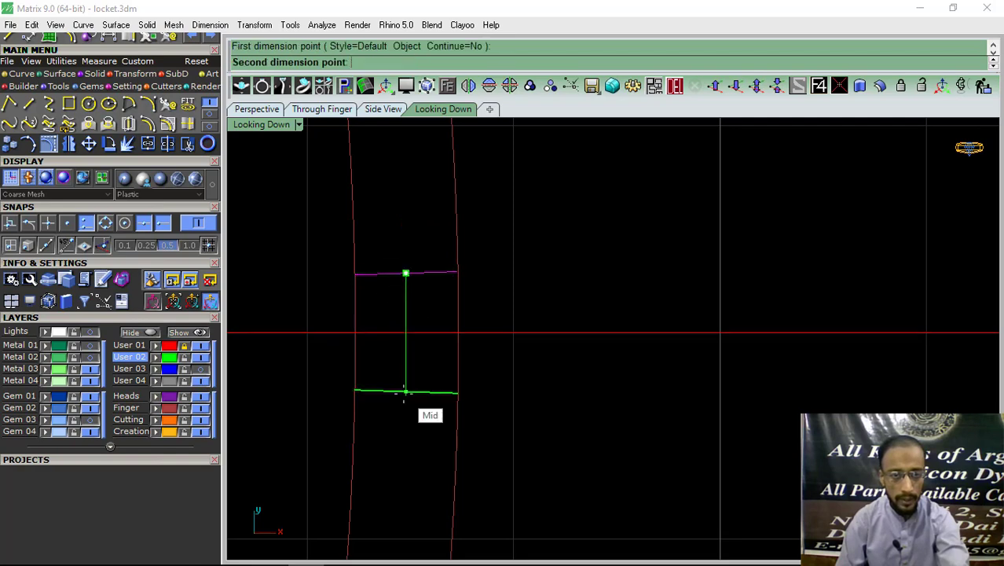
left_click(404, 388)
scroll(406, 388, "down", 4)
key("Escape")
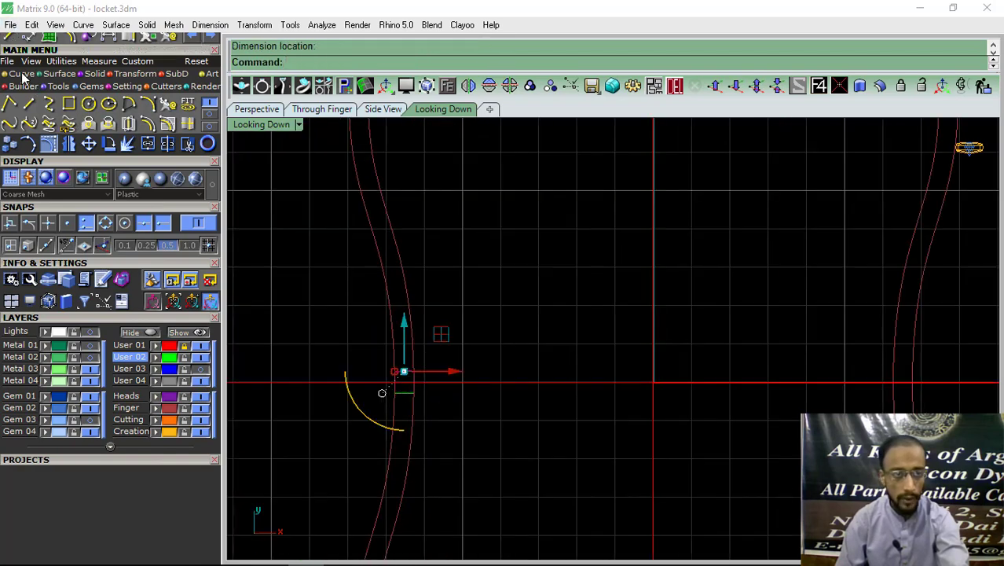
left_click(28, 103)
scroll(427, 395, "down", 2)
- Draw two short cross lines from the inner to the outer curve on the band's left side
scroll(415, 338, "up", 4)
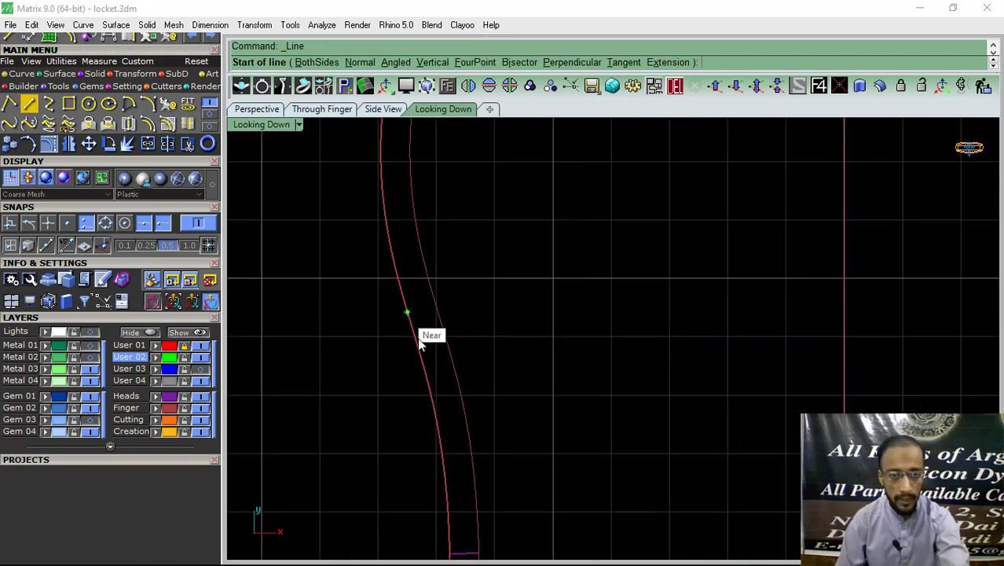
left_click(418, 350)
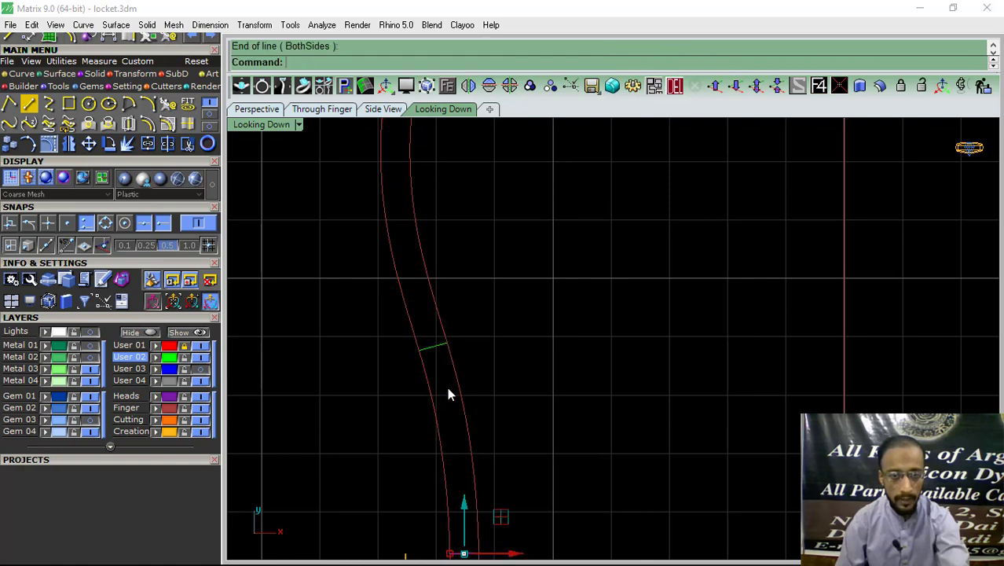
left_click(447, 341)
key("Return")
scroll(416, 324, "up", 3)
left_click(402, 319)
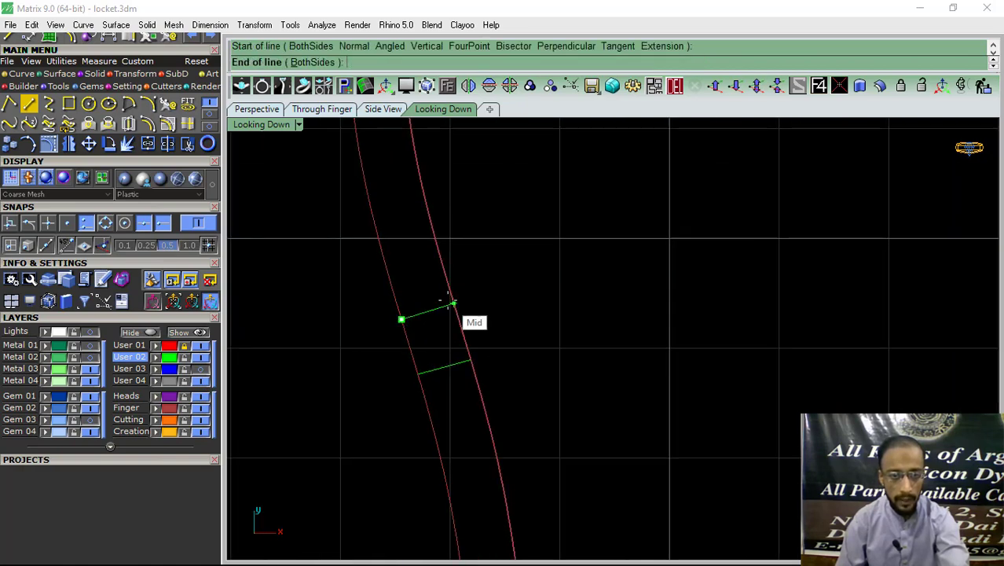
left_click(452, 305)
scroll(496, 247, "down", 3)
scroll(464, 329, "up", 2)
- Add two more cross lines higher up the band, then window-select all 12 curves
key("Return")
scroll(463, 329, "up", 3)
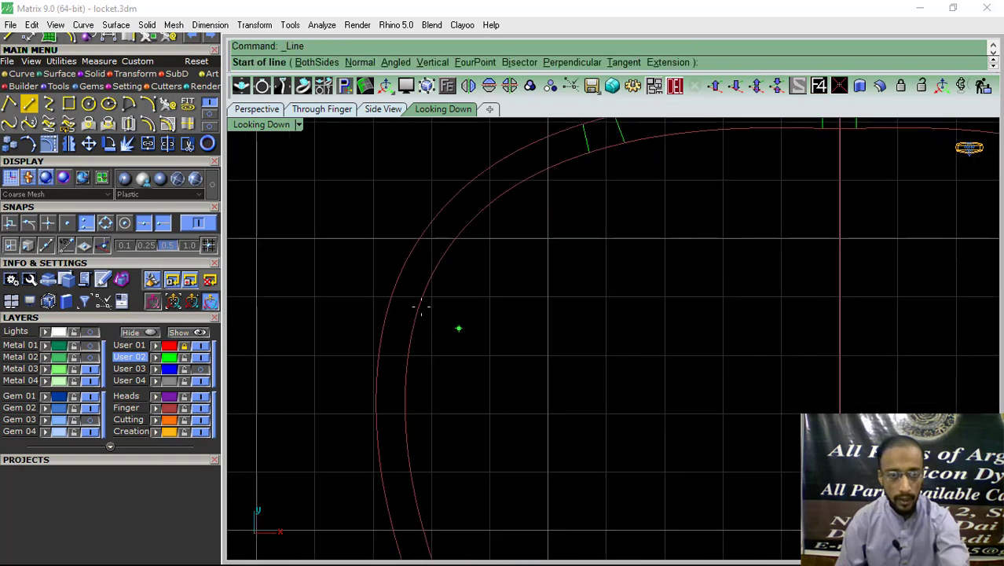
left_click(392, 296)
scroll(392, 302, "down", 3)
left_click(412, 320)
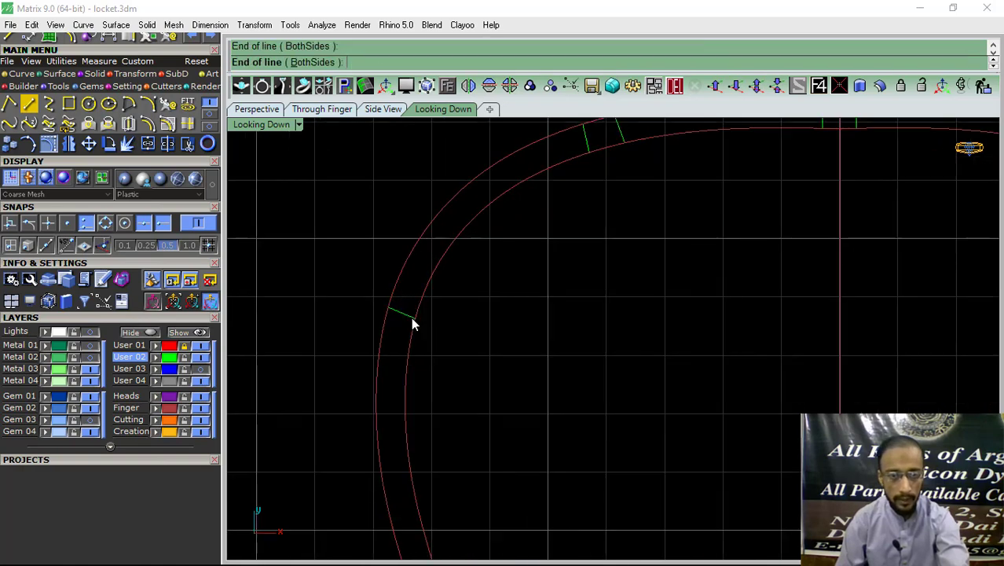
key("Return")
scroll(393, 269, "up", 3)
left_click(386, 269)
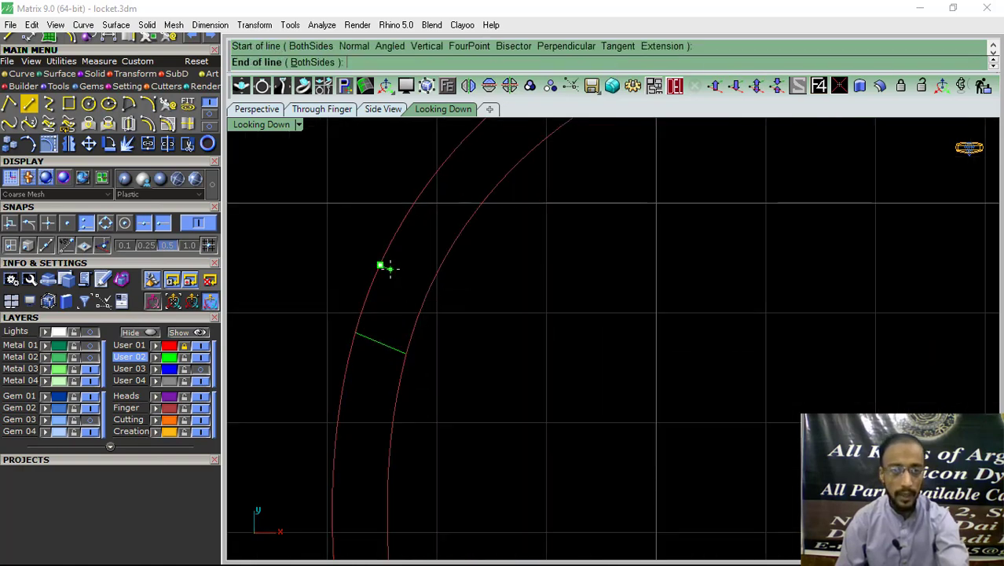
left_click(433, 291)
scroll(410, 275, "down", 2)
scroll(416, 274, "down", 3)
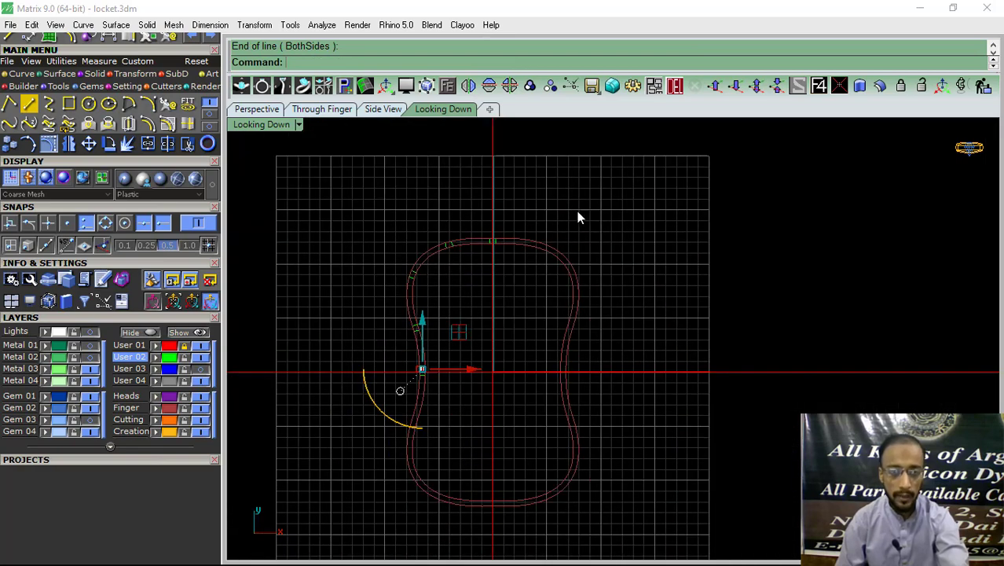
left_click_drag(586, 210, 400, 414)
left_click_drag(342, 533, 343, 533)
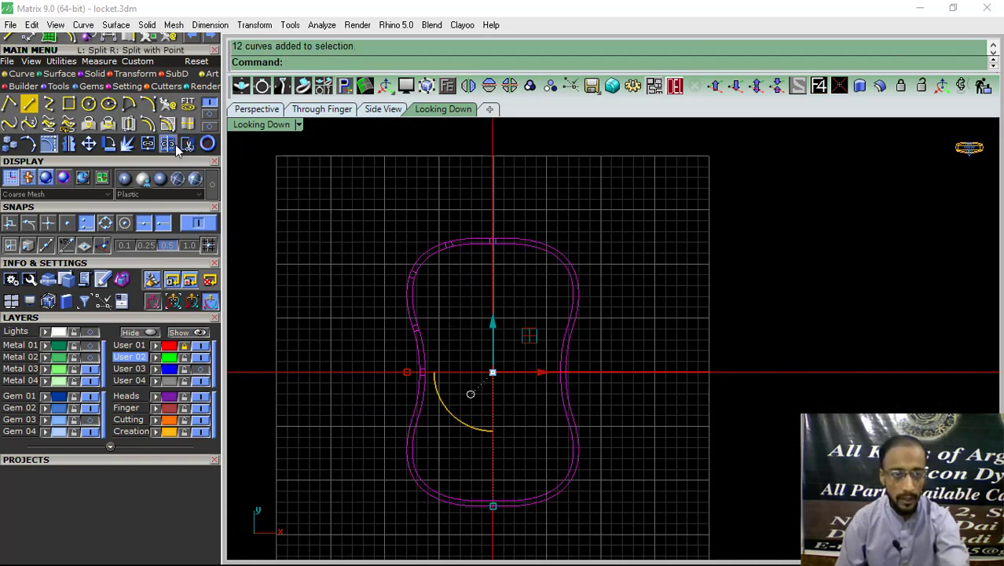
left_click(28, 103)
left_click(475, 406)
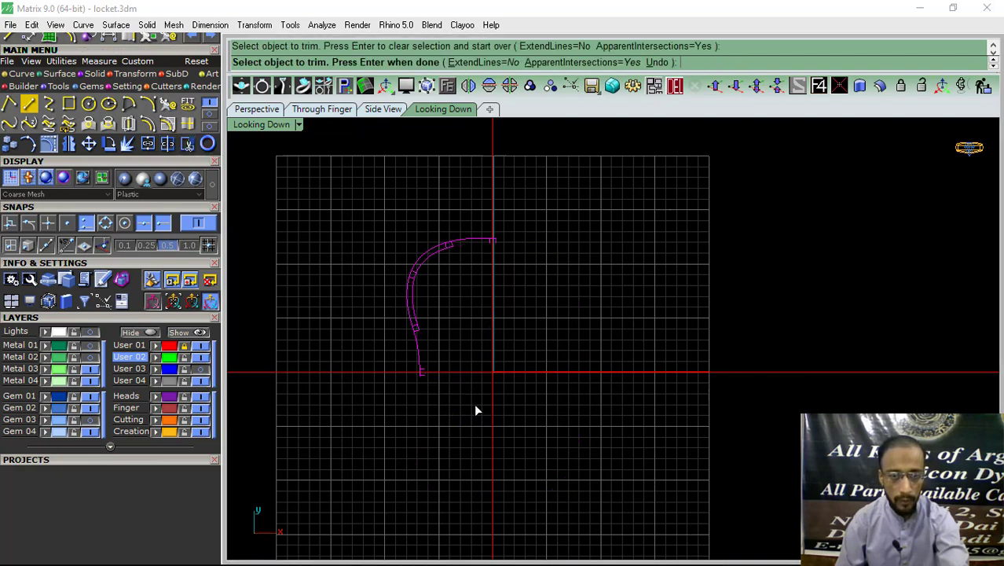
scroll(421, 331, "up", 3)
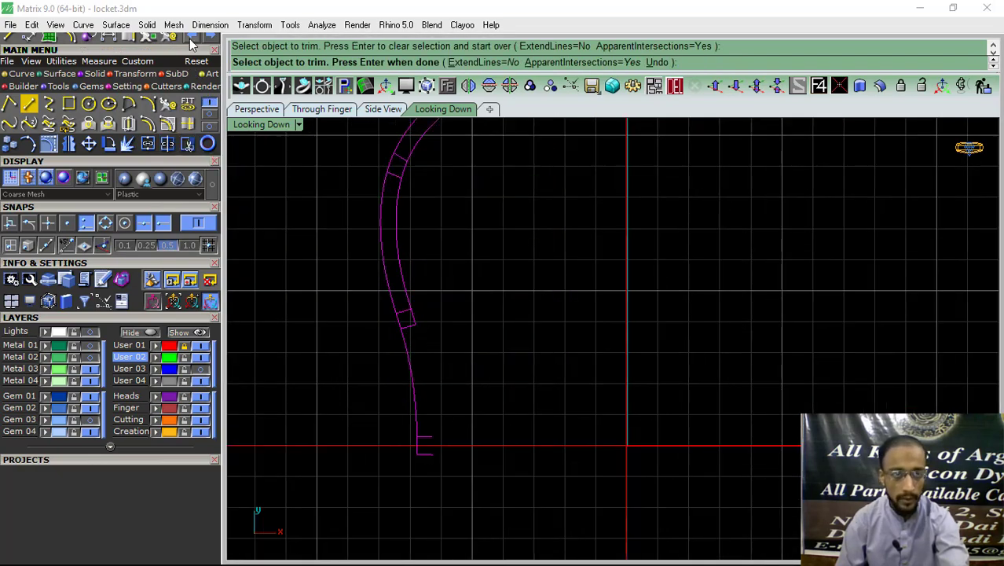
left_click(414, 238)
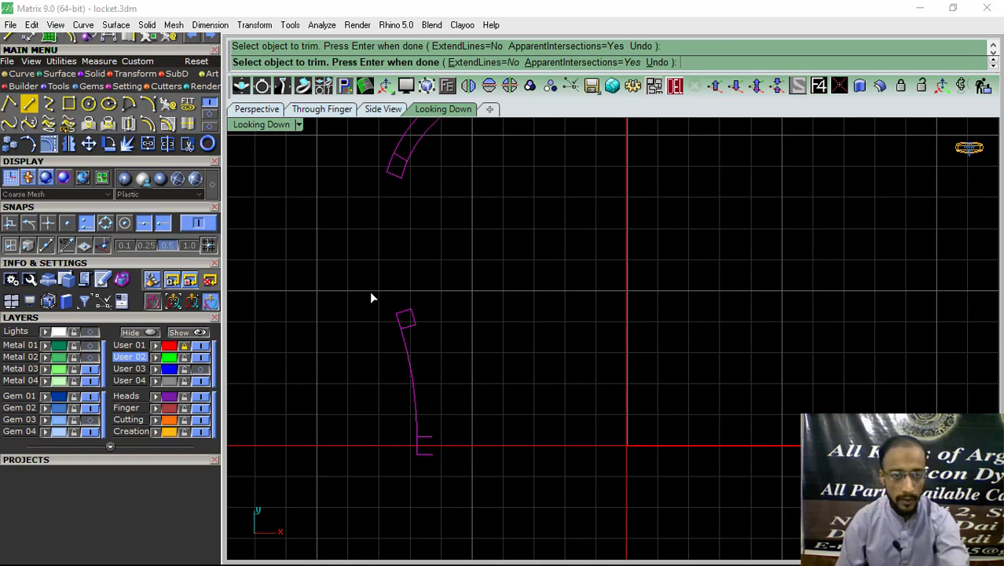
left_click(193, 40)
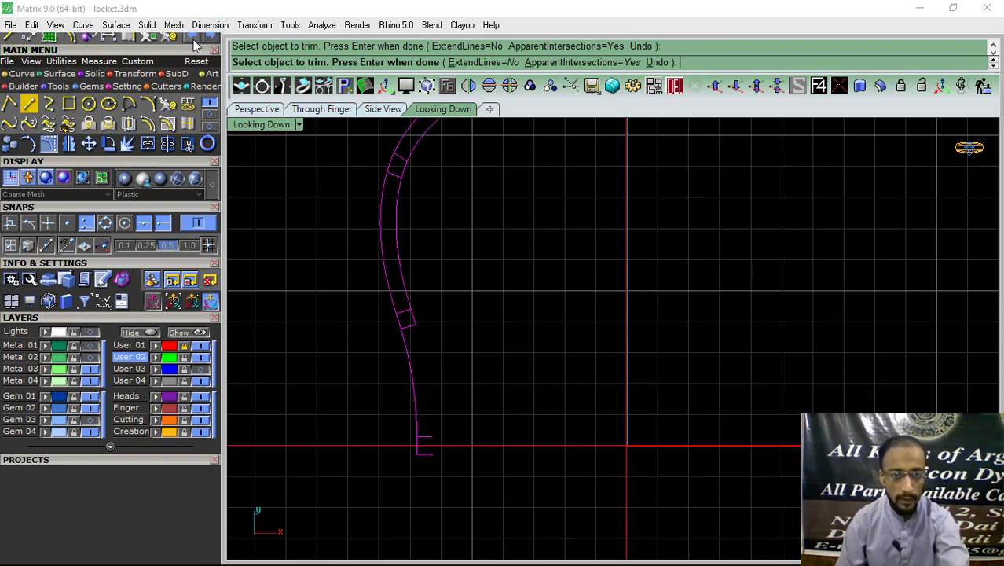
scroll(601, 443, "down", 3)
- End the Trim command and zoom in on the band's left side
scroll(601, 443, "up", 3)
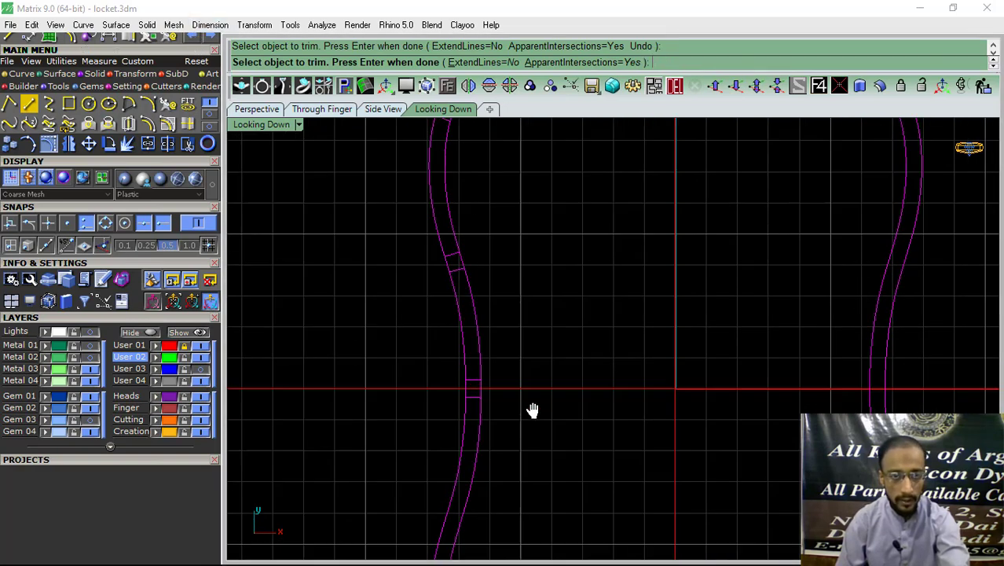
key("Return")
scroll(481, 392, "up", 3)
scroll(502, 386, "up", 2)
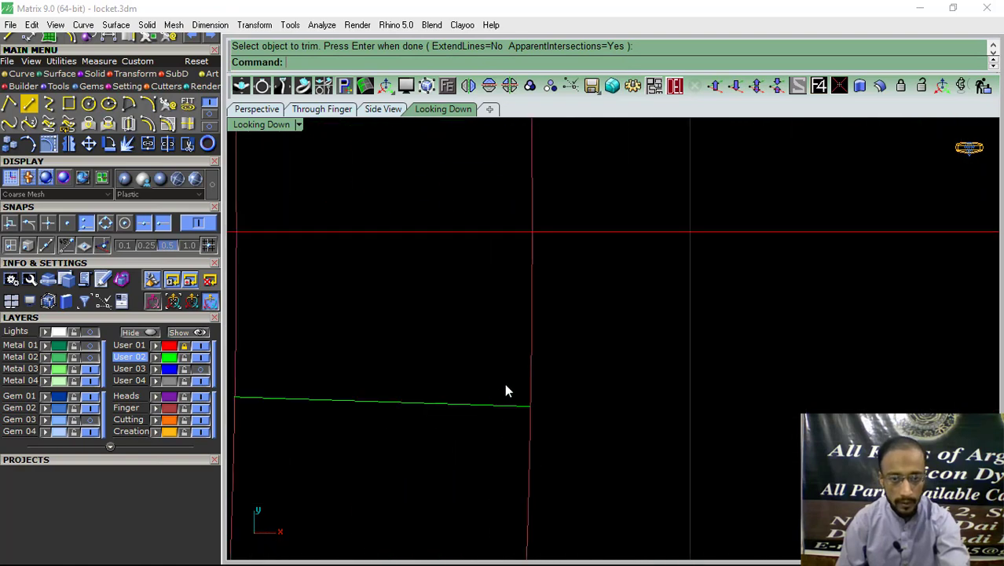
scroll(507, 388, "up", 2)
scroll(509, 271, "up", 2)
scroll(459, 344, "down", 2)
scroll(504, 318, "up", 2)
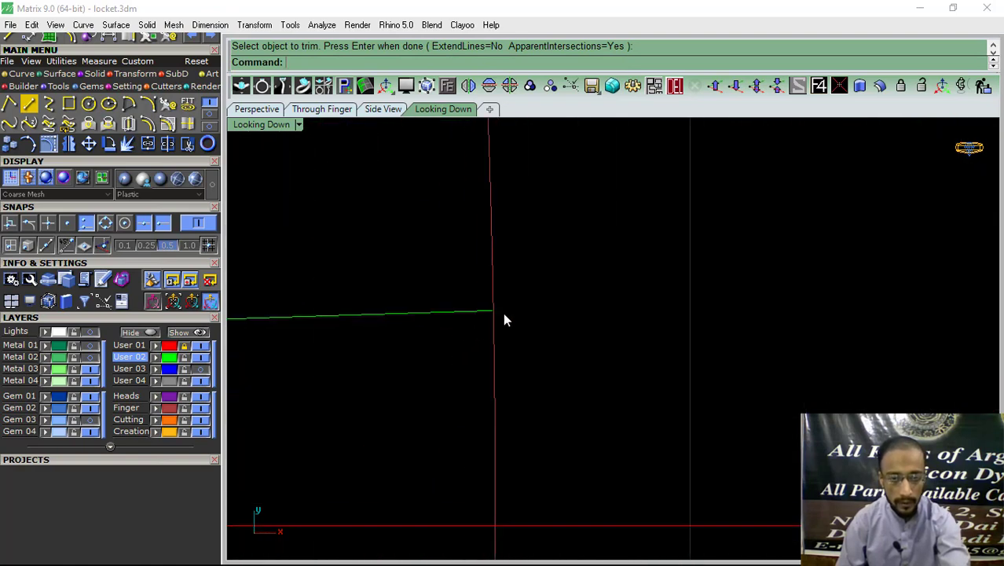
- Show the short cross line's control points and snap its end point onto the band curve
left_click(411, 333)
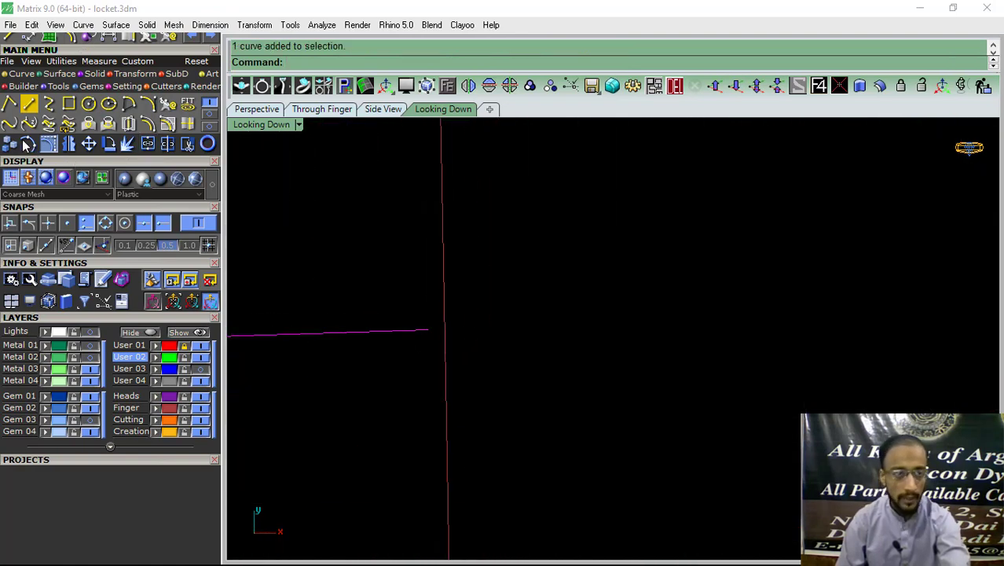
left_click(48, 144)
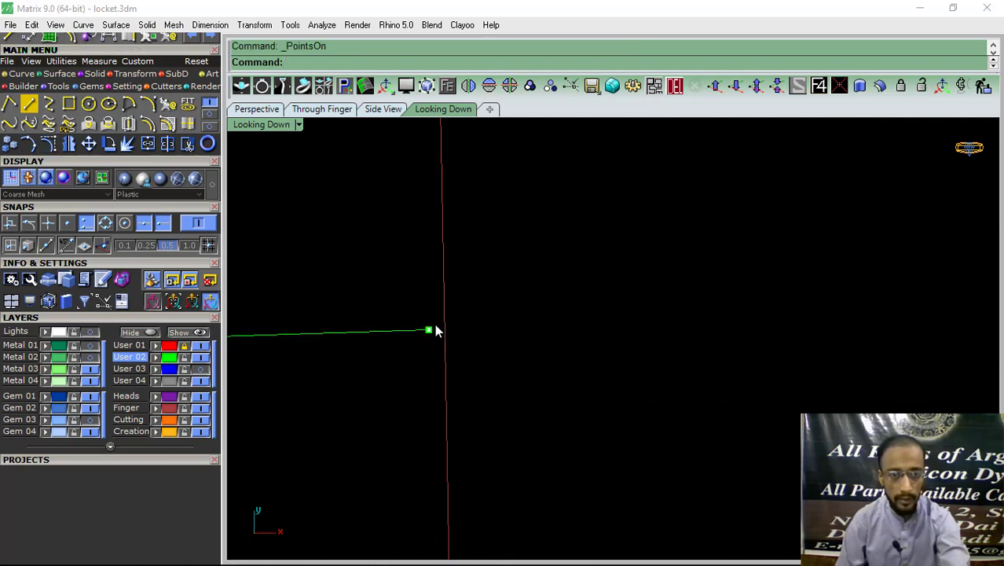
left_click(428, 330)
scroll(412, 329, "down", 1)
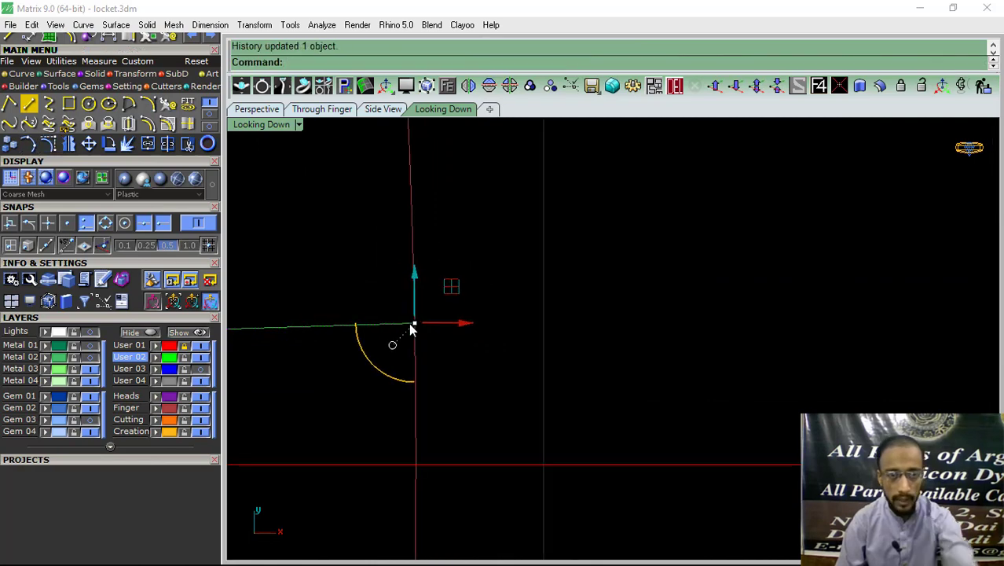
scroll(411, 358, "down", 2)
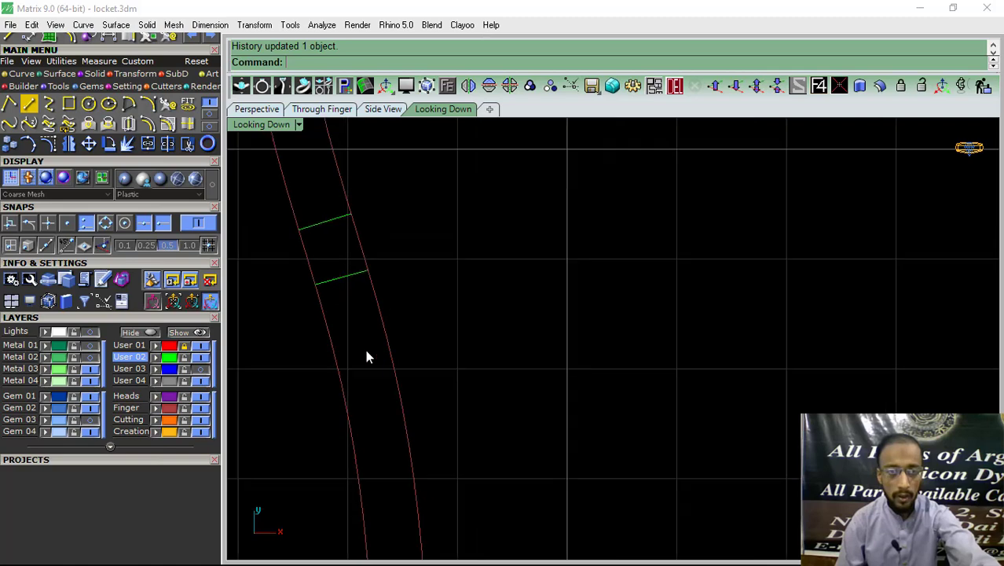
scroll(365, 349, "down", 3)
scroll(405, 361, "down", 3)
key("ctrl+a")
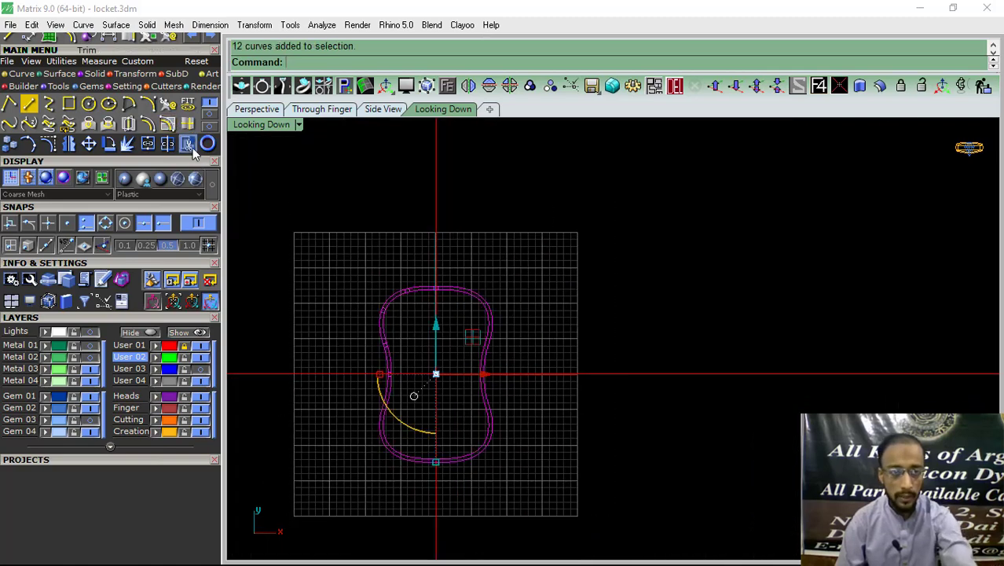
- Trim away the band sections between the cross lines along the upper-left arc
left_click(187, 144)
left_click_drag(355, 472, 355, 471)
scroll(395, 356, "up", 5)
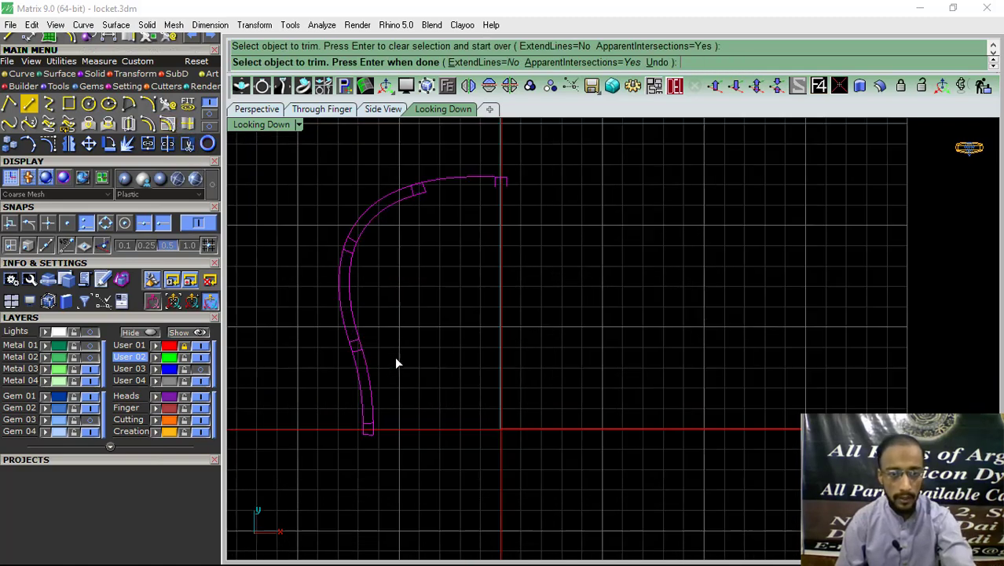
scroll(394, 356, "up", 2)
left_click_drag(392, 351, 326, 406)
left_click(328, 259)
right_click_drag(403, 230, 405, 312)
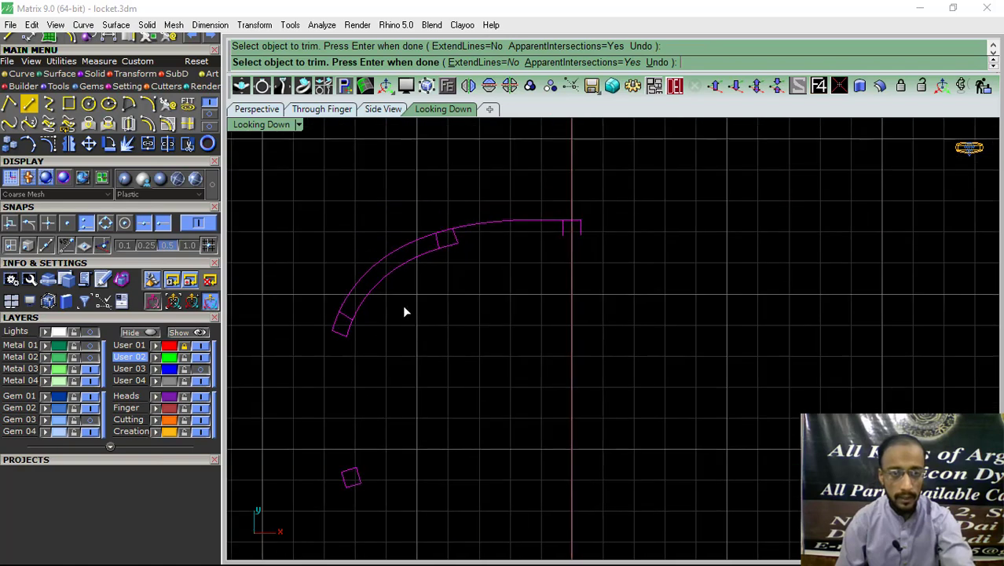
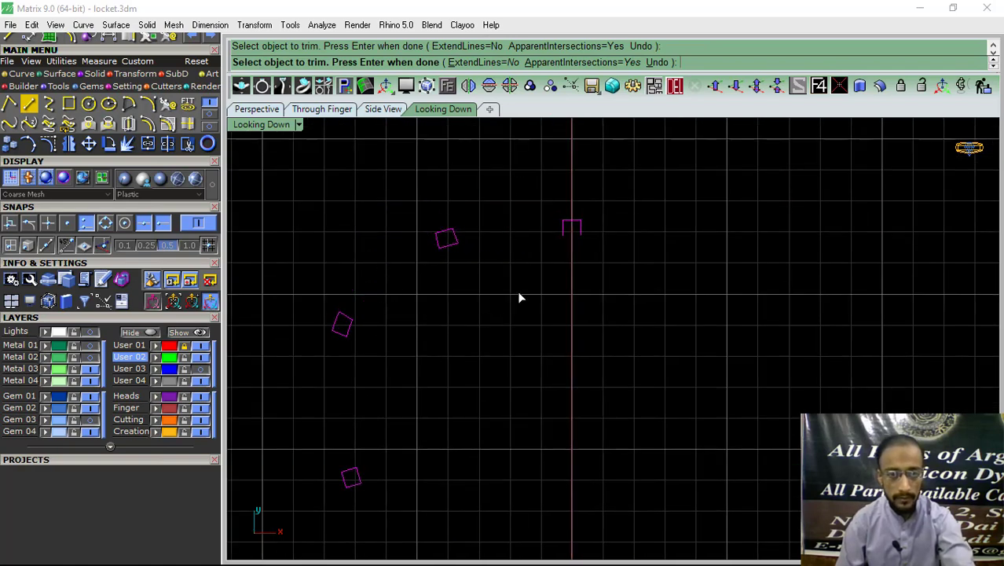
- Undo the last trim and drag a control point to reshape an outline curve
key("ctrl+z")
scroll(579, 236, "up", 3)
scroll(541, 267, "up", 2)
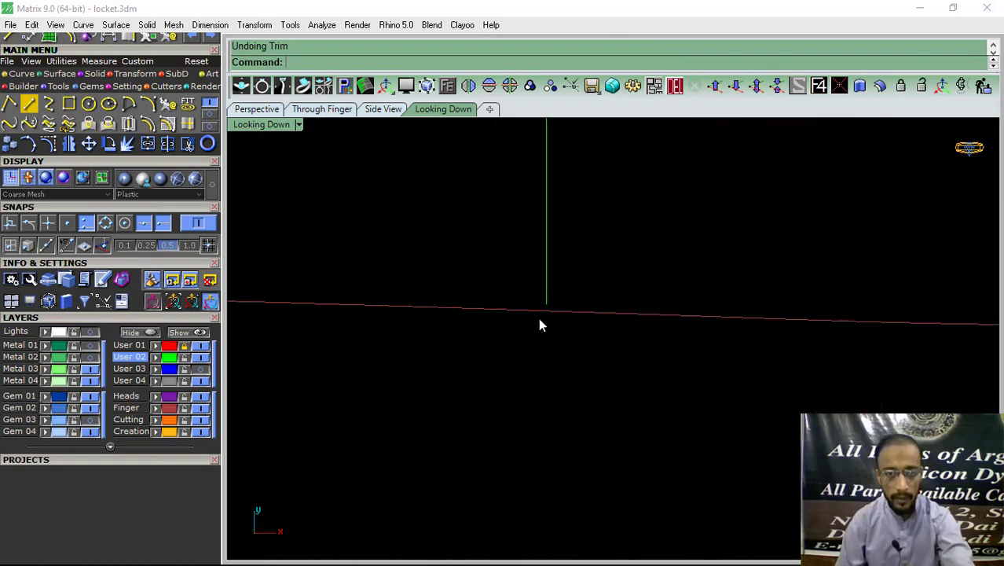
scroll(542, 314, "up", 1)
left_click(48, 143)
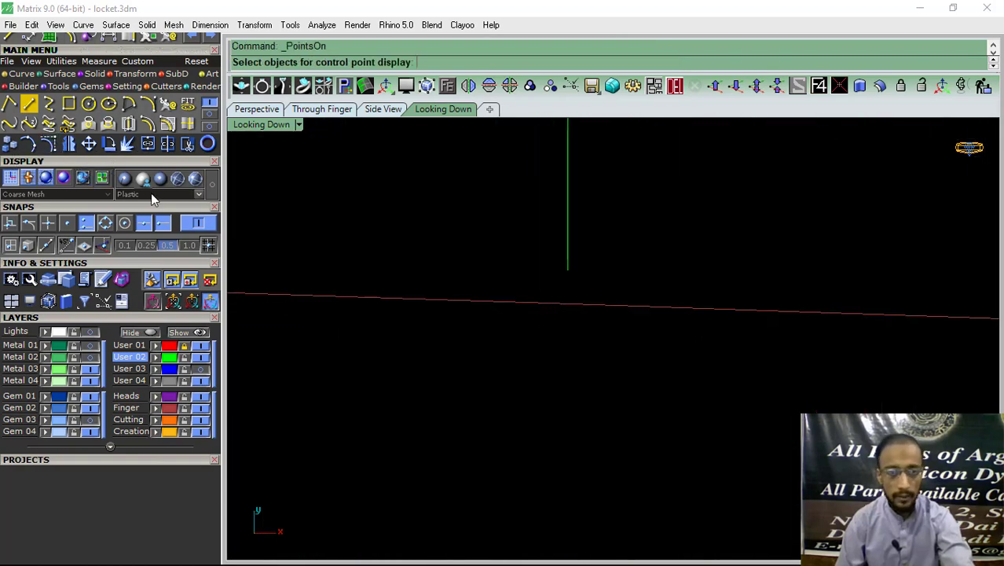
left_click(567, 267)
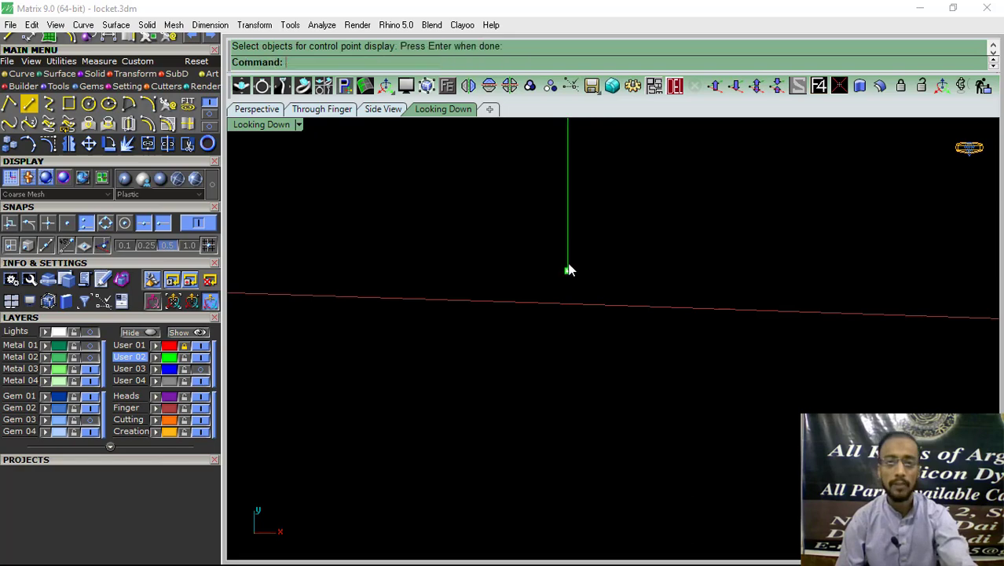
key("Return")
left_click(565, 303)
left_click_drag(565, 303, 510, 336)
- Window-select all twelve locket outline curves
scroll(510, 336, "down", 2)
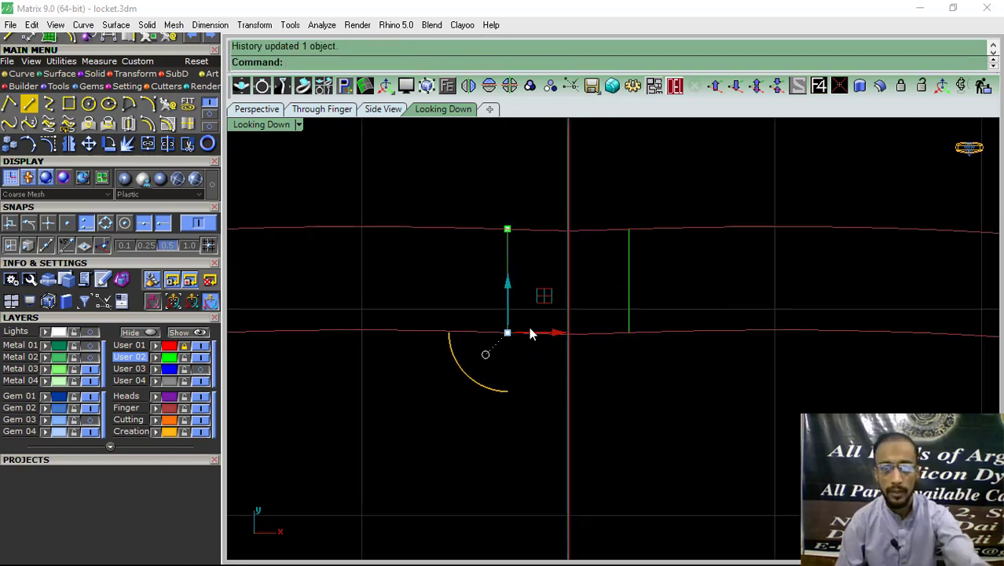
scroll(629, 338, "up", 2)
scroll(613, 326, "down", 2)
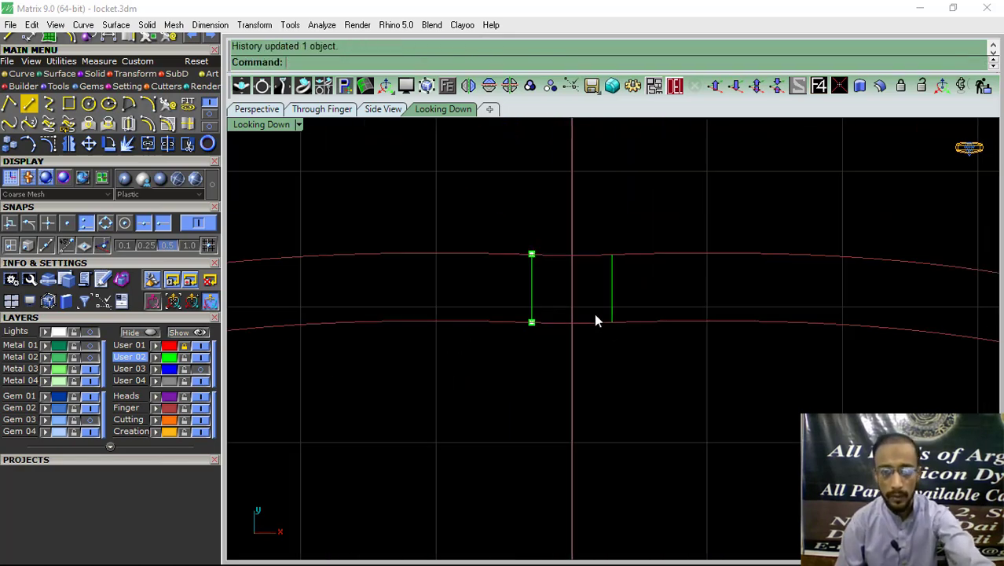
scroll(573, 306, "down", 3)
scroll(597, 271, "down", 3)
left_click_drag(664, 252, 350, 524)
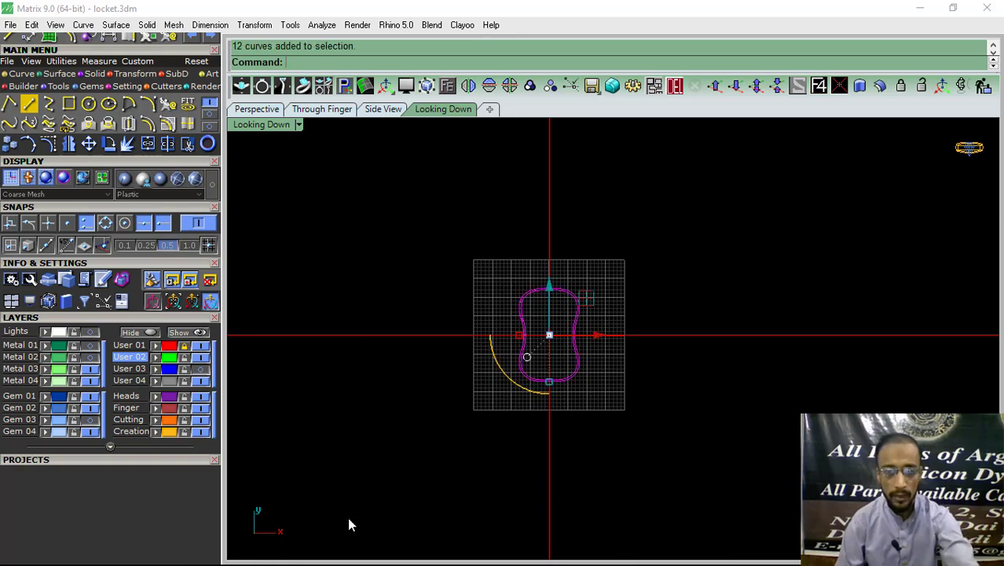
- Trim away the excess arcs of the double outline, leaving small square segments
left_click(188, 145)
scroll(625, 377, "up", 3)
left_click(477, 399)
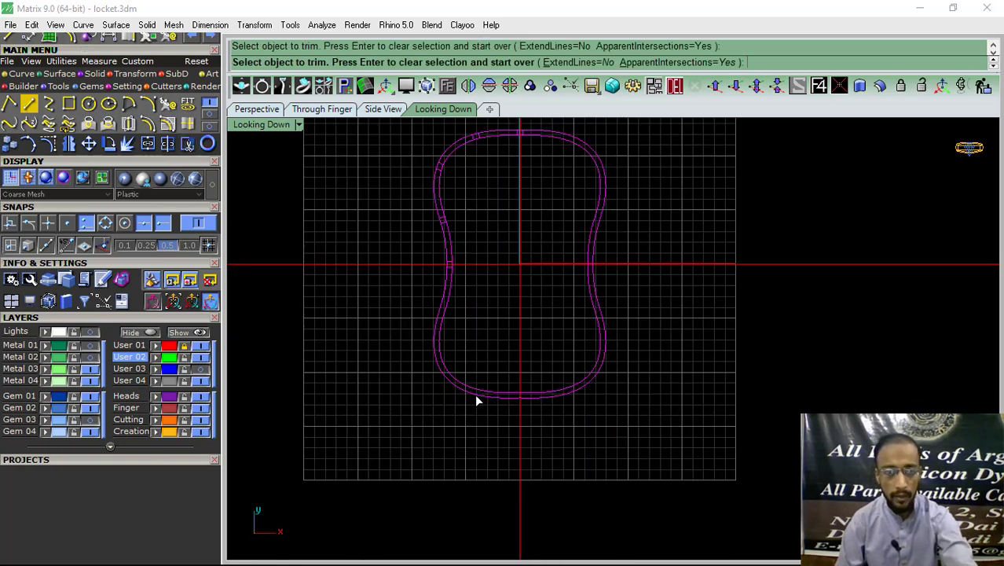
scroll(444, 251, "up", 4)
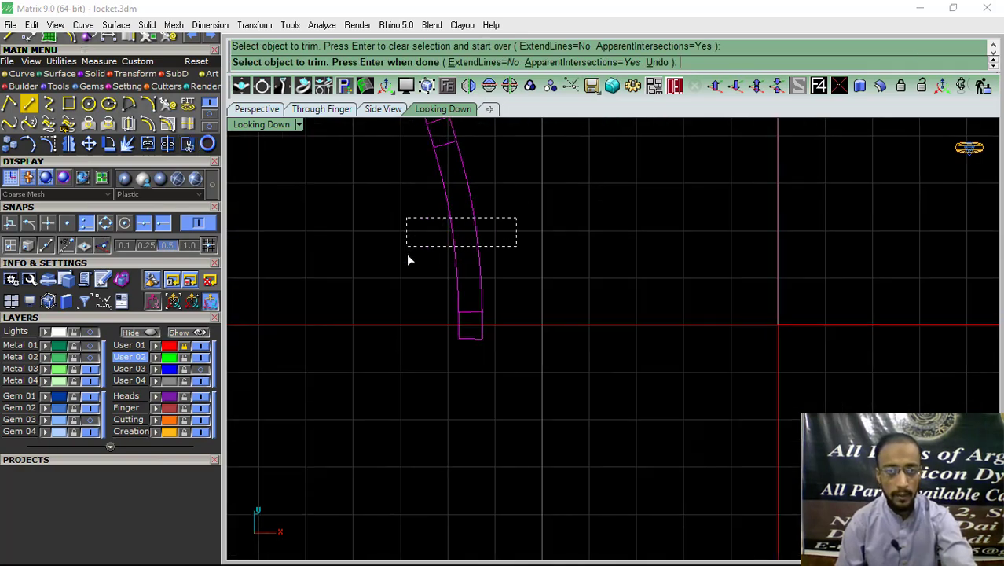
left_click_drag(407, 256, 408, 258)
scroll(471, 291, "down", 4)
scroll(554, 290, "up", 2)
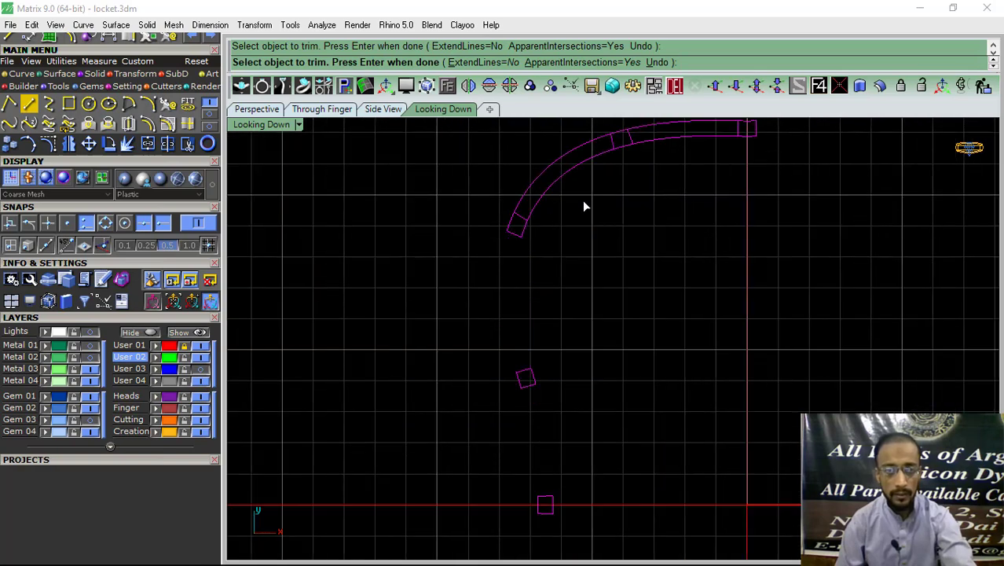
right_click_drag(632, 256, 633, 265)
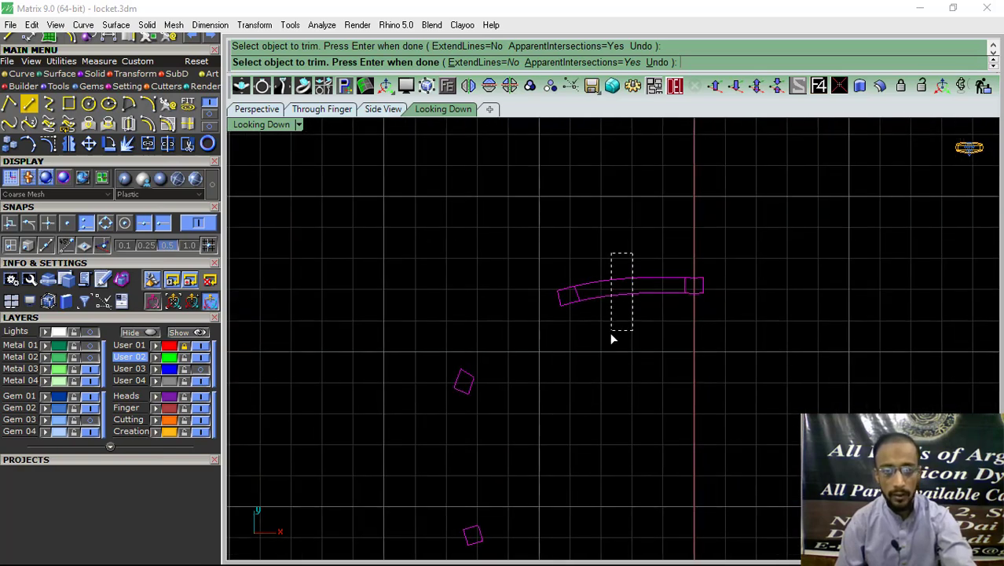
left_click_drag(614, 339, 614, 339)
scroll(625, 330, "down", 2)
key("ctrl+z")
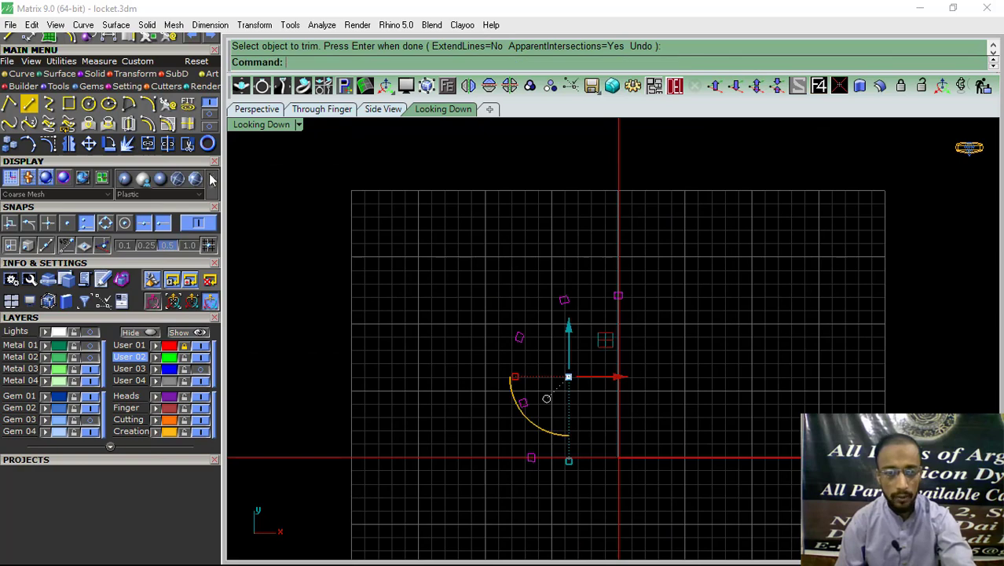
- Join the trimmed curve pieces and show the green band and Metal 01 plate layers
left_click(259, 109)
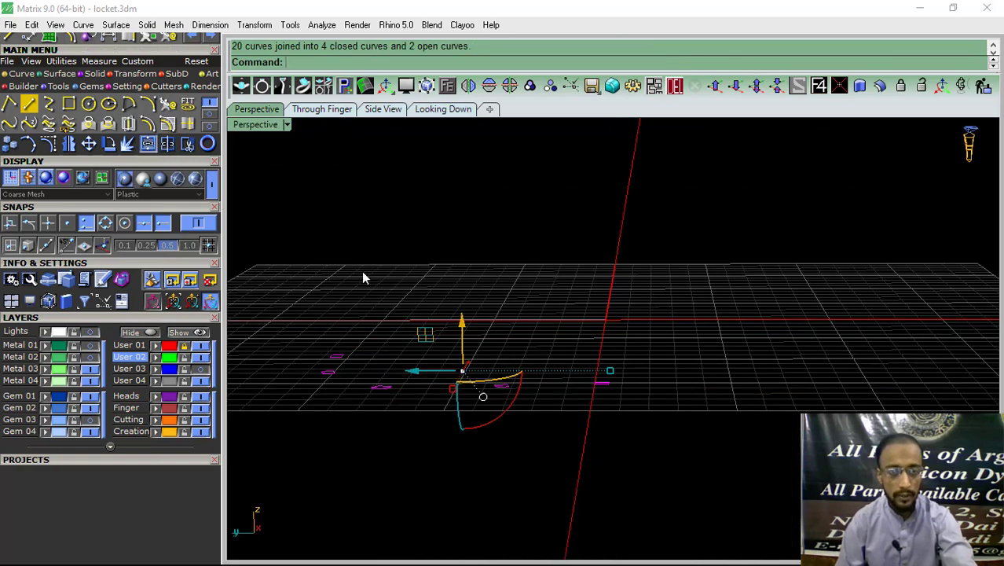
left_click(91, 360)
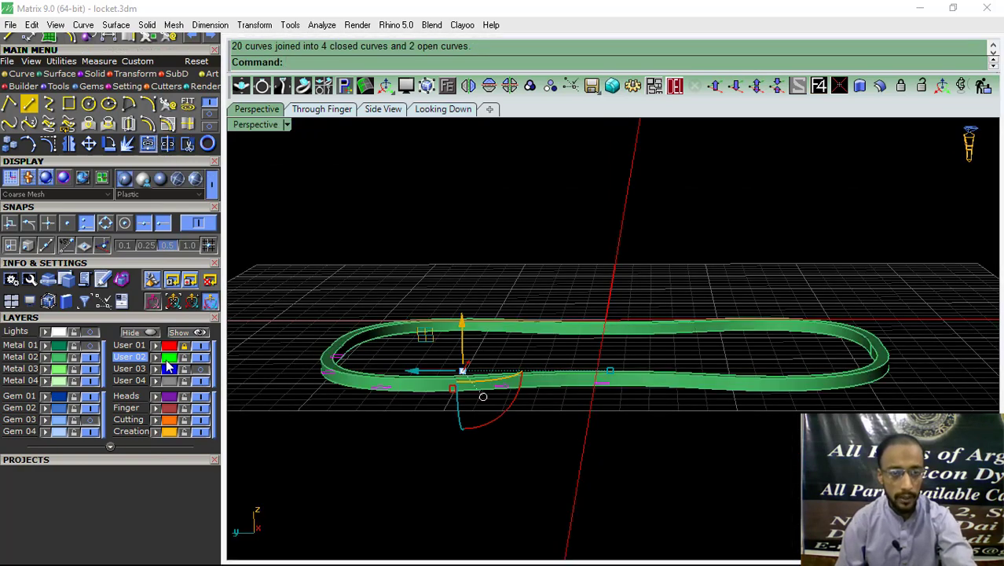
left_click(90, 347)
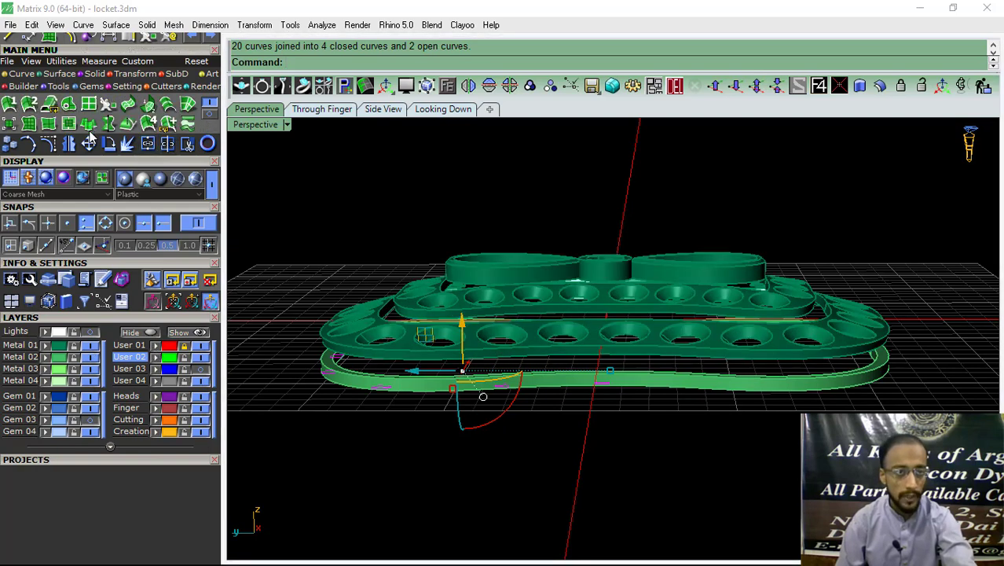
- Extrude the joined curves into solid posts between the band and plate
left_click(92, 74)
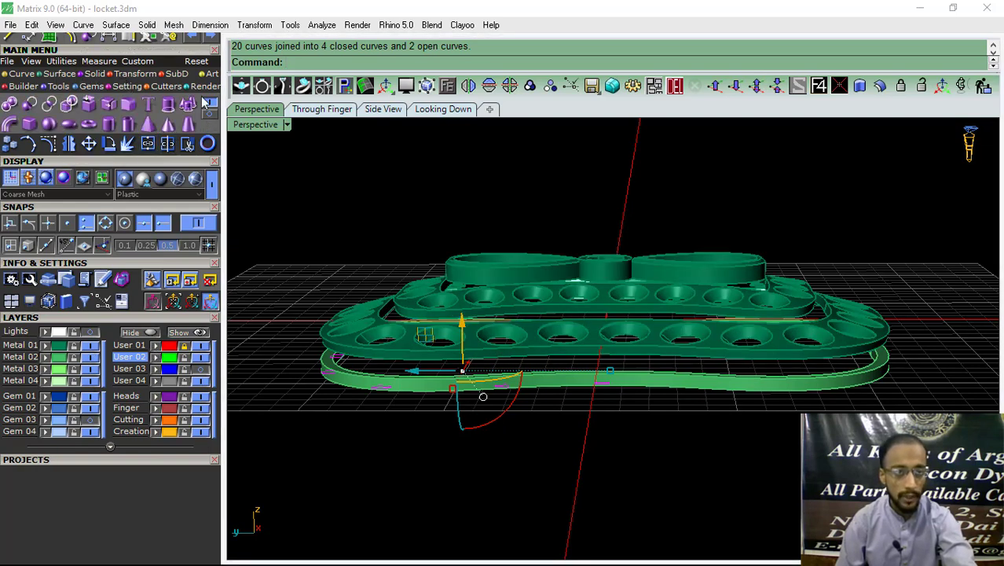
left_click(188, 104)
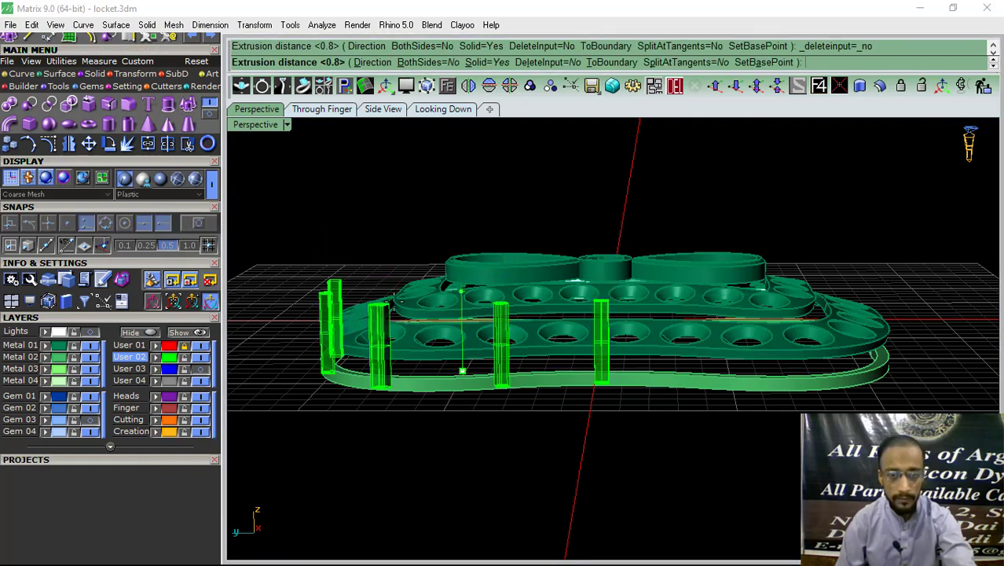
scroll(463, 381, "down", 3)
mouse_move(464, 381)
right_mouse_down()
mouse_move(565, 347)
mouse_move(520, 335)
right_mouse_up()
scroll(519, 336, "up", 3)
scroll(412, 267, "up", 3)
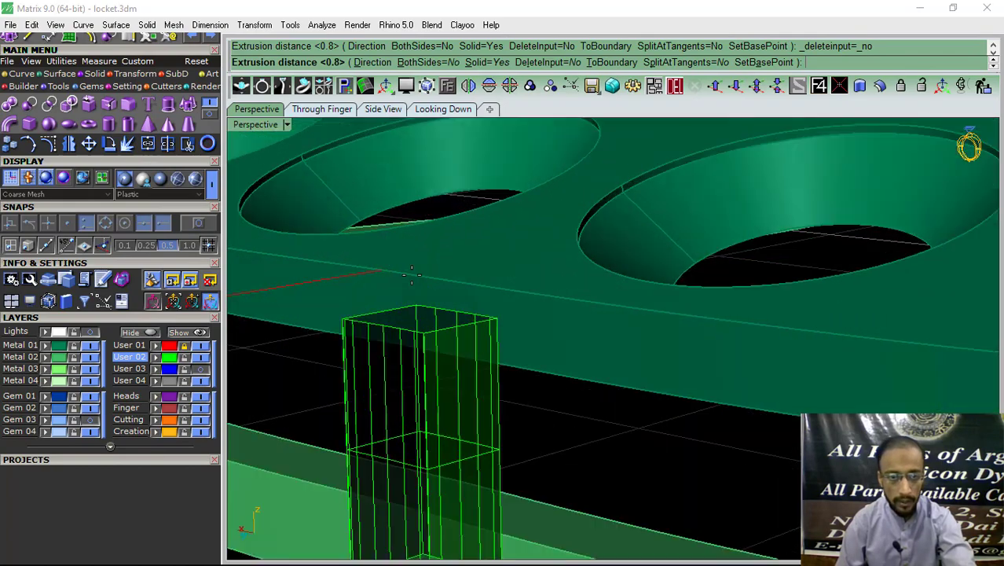
left_click(412, 267)
scroll(414, 314, "down", 2)
scroll(507, 320, "down", 3)
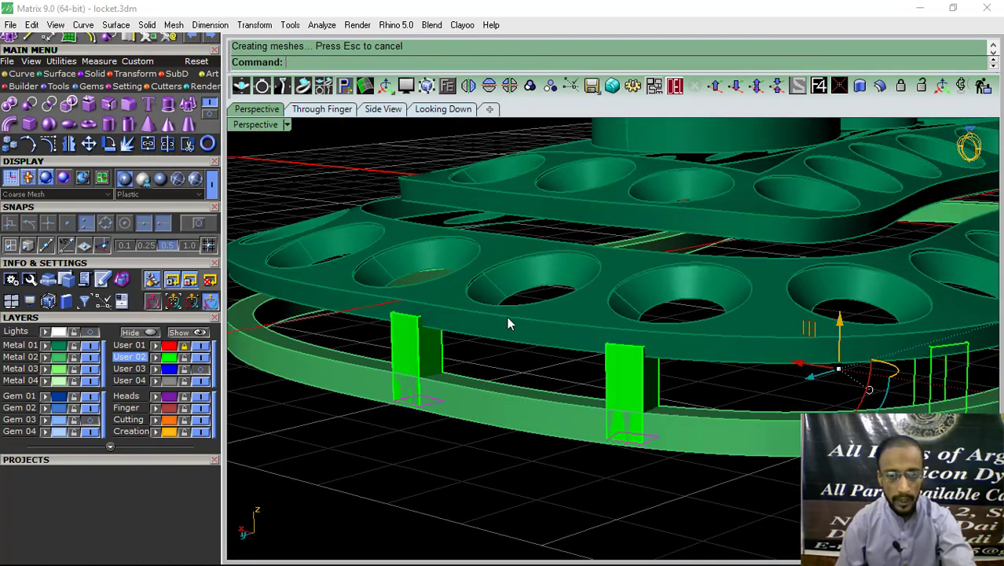
scroll(660, 330, "down", 2)
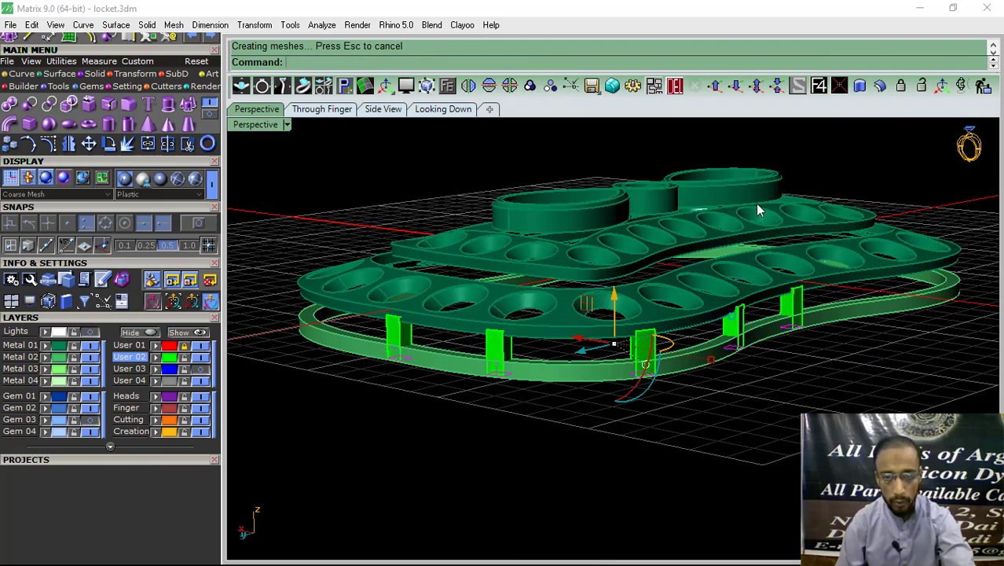
- Hide the curves and measure a post's thickness at 0.520 mm
left_click(131, 332)
mouse_move(901, 341)
right_mouse_down()
mouse_move(784, 341)
mouse_move(768, 360)
mouse_move(647, 370)
right_mouse_up()
scroll(647, 370, "up", 4)
scroll(621, 363, "up", 3)
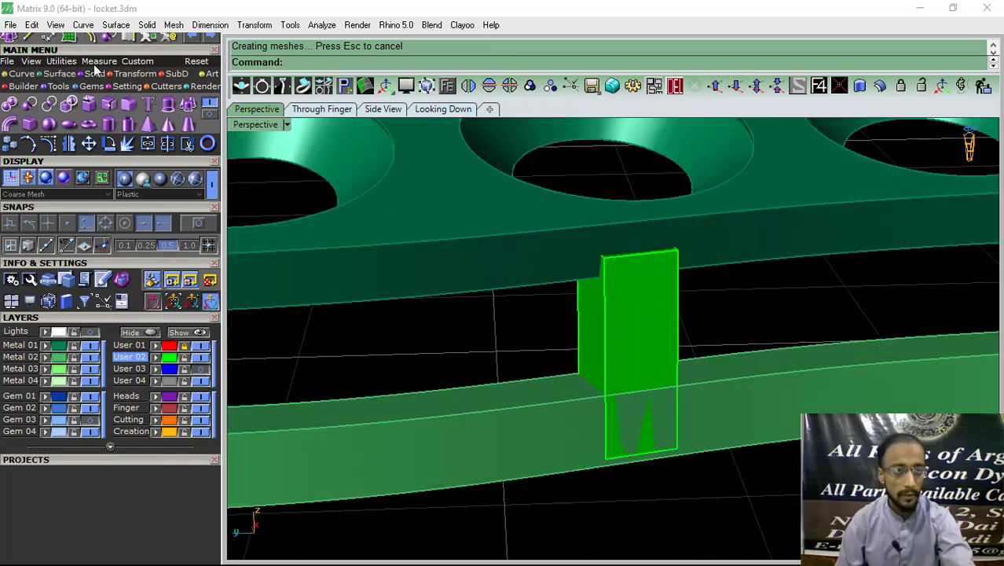
left_click(95, 63)
left_click(48, 104)
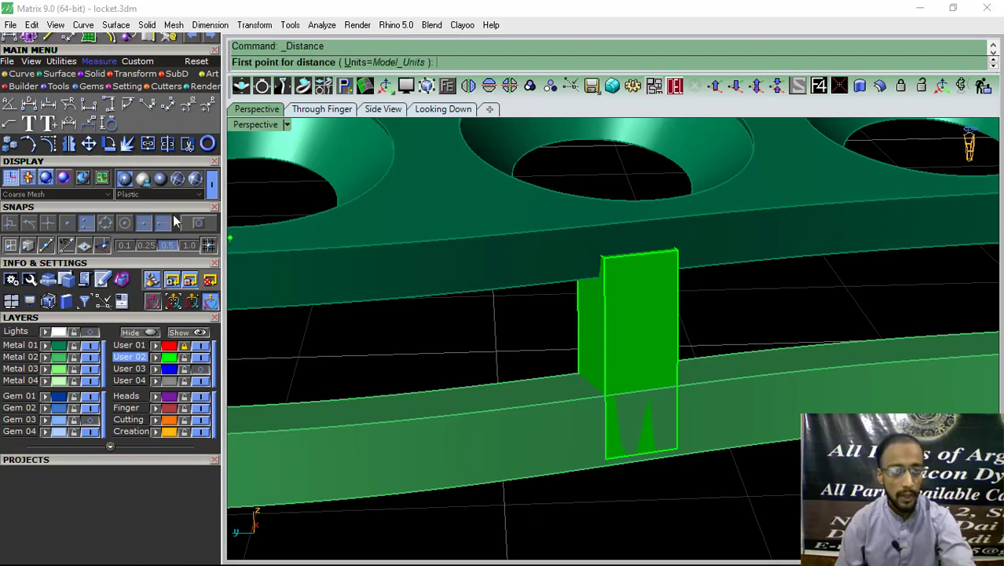
left_click(604, 336)
left_click(676, 329)
scroll(676, 331, "down", 5)
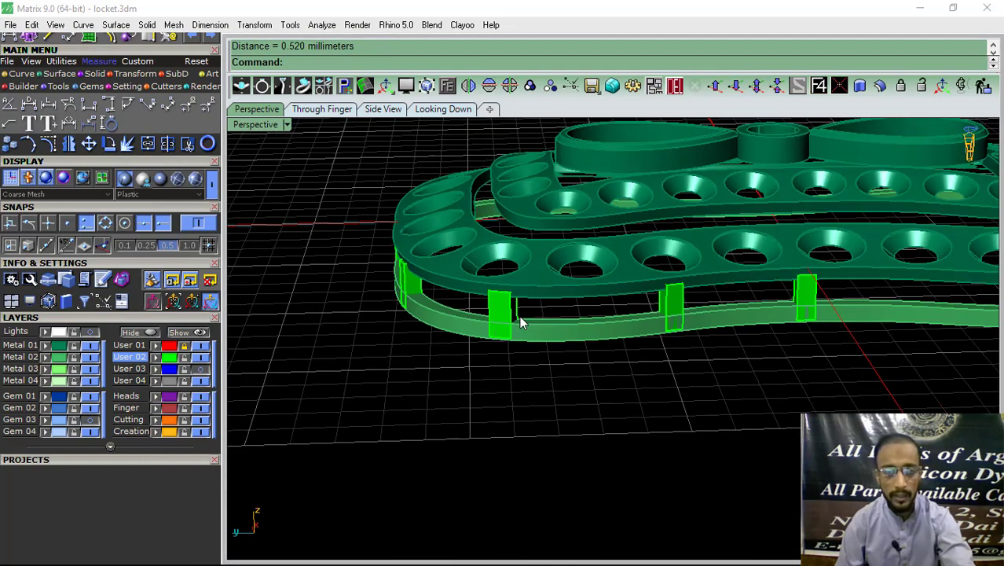
mouse_move(520, 320)
right_mouse_down()
mouse_move(571, 343)
mouse_move(643, 345)
mouse_move(421, 341)
mouse_move(550, 283)
mouse_move(667, 330)
mouse_move(721, 299)
mouse_move(730, 330)
mouse_move(563, 366)
mouse_move(481, 454)
right_mouse_up()
- Mirror the User 02 layer posts to the other side and delete a stray post
left_click(174, 361)
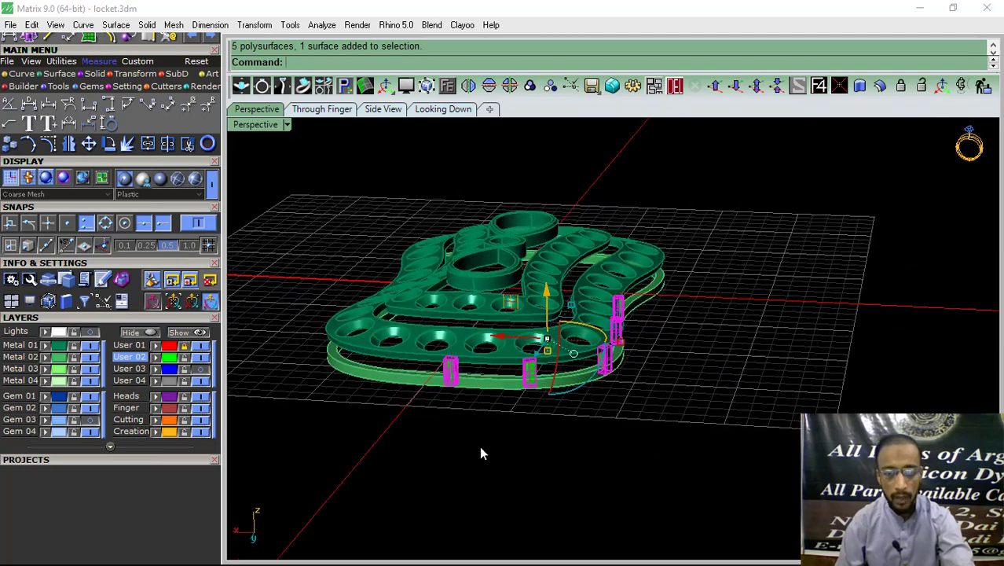
left_click(413, 353, "ctrl")
right_click_drag(412, 353, 560, 397)
left_click(487, 87)
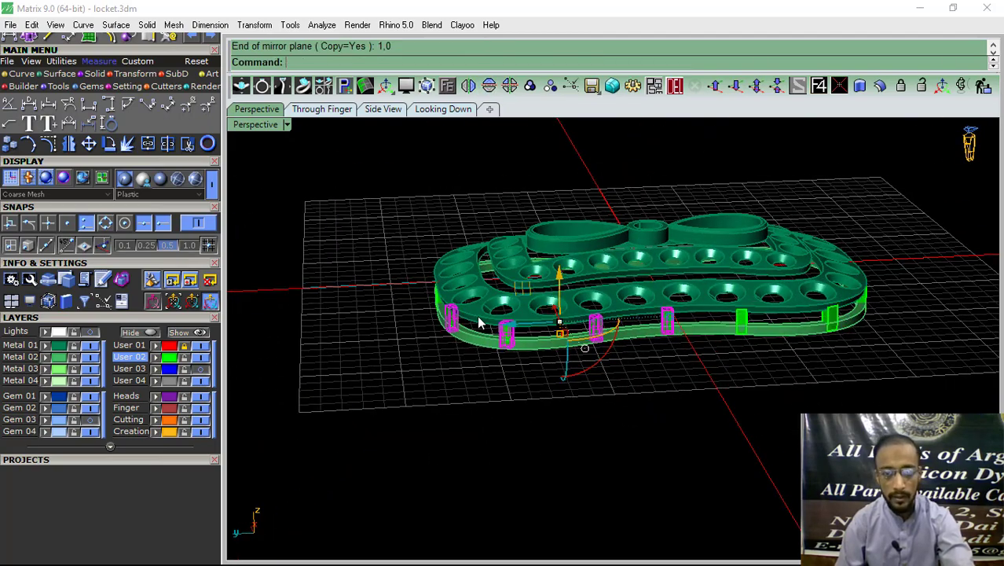
right_click_drag(442, 334, 422, 360)
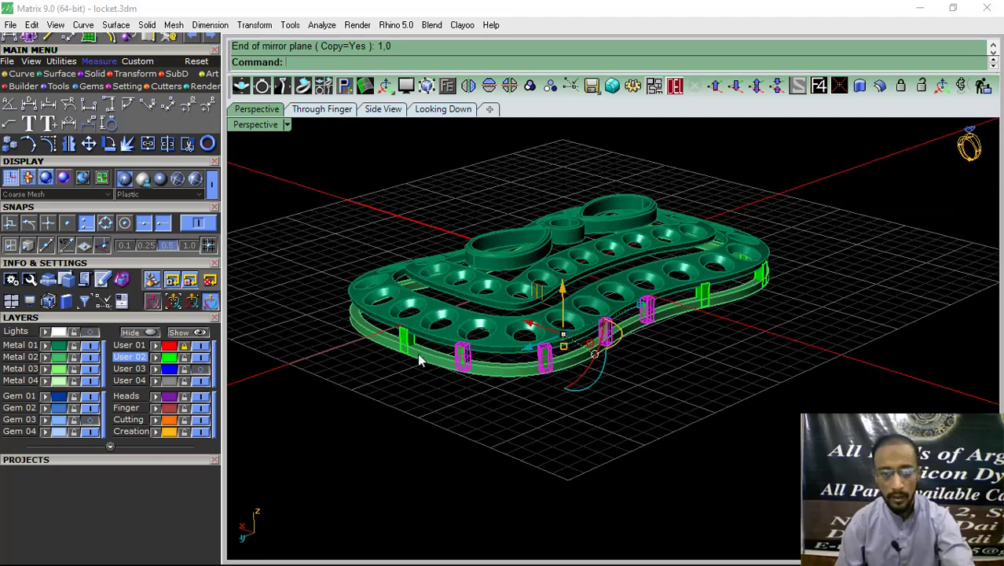
scroll(378, 346, "up", 2)
left_click(378, 345)
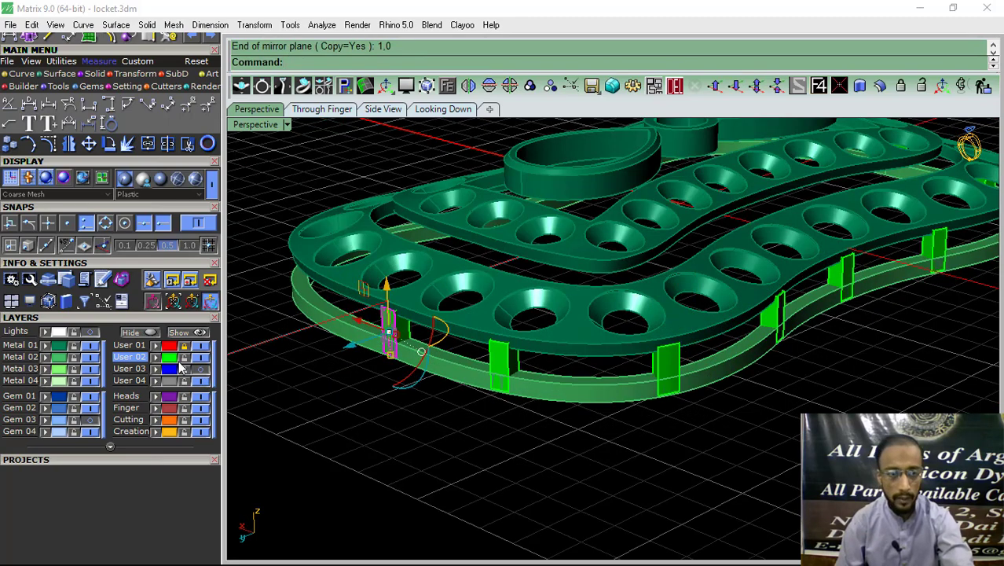
scroll(399, 333, "up", 3)
left_click(385, 327)
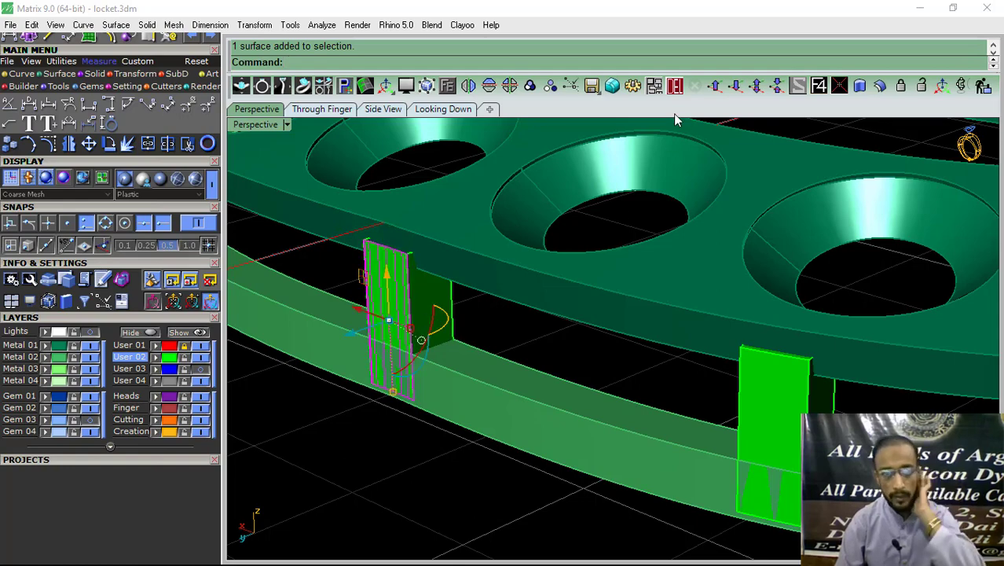
left_click(676, 87)
- Select the middle post, then cancel and undo the mirror
scroll(431, 322, "down", 2)
scroll(431, 323, "down", 2)
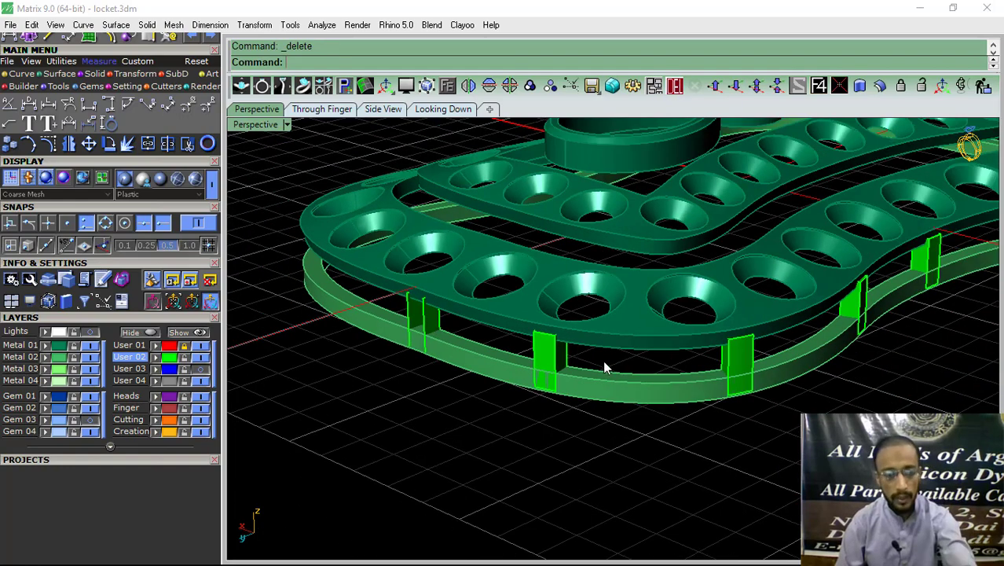
scroll(533, 362, "up", 5)
left_click(533, 370)
key("Escape")
key("ctrl+z")
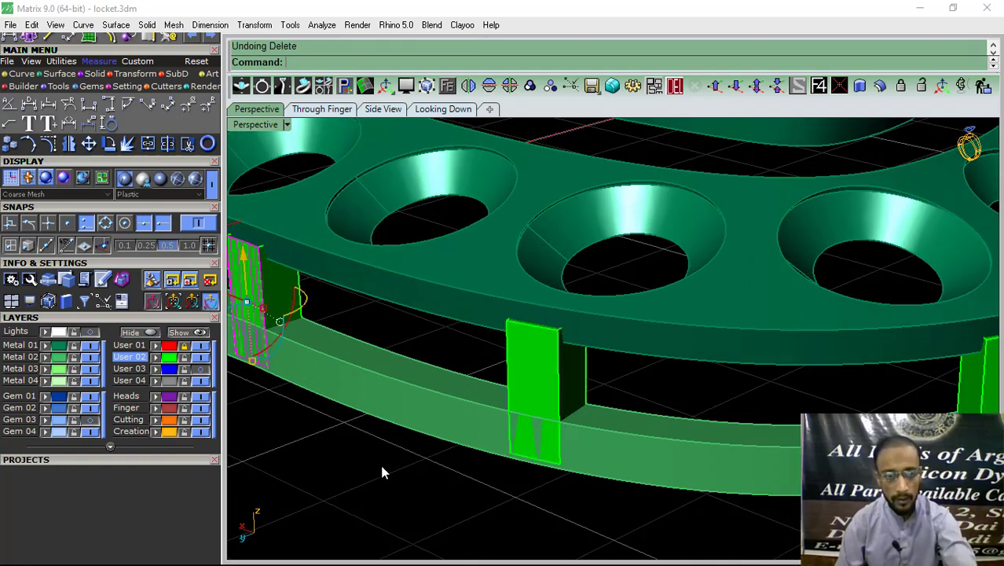
- Select the left connector bars on the lower band, undoing and redoing the bar extrusion
scroll(415, 463, "down", 3)
scroll(394, 347, "up", 4)
left_click(394, 352)
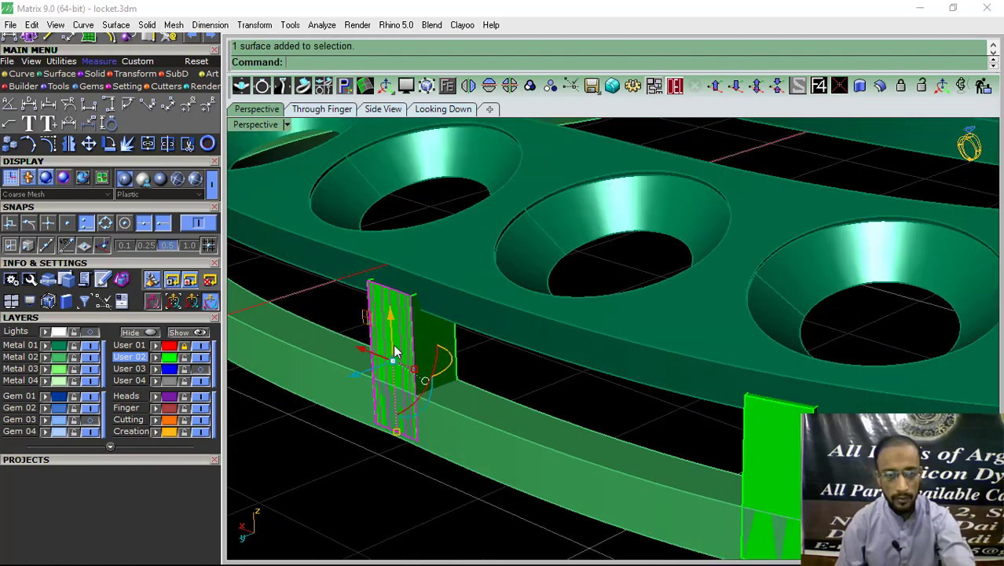
left_click(409, 349)
scroll(364, 492, "down", 5)
scroll(568, 417, "up", 2)
scroll(541, 392, "up", 3)
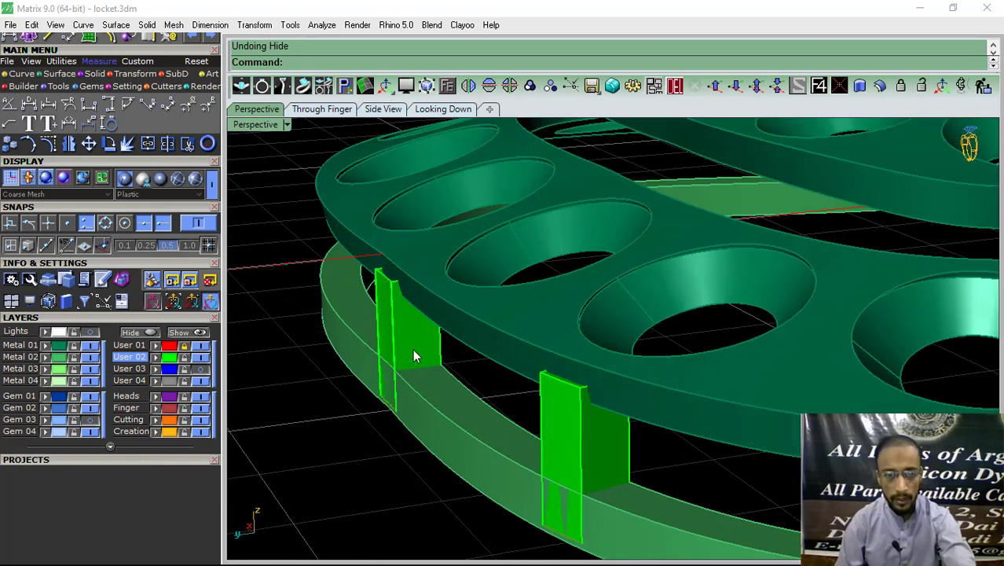
left_click(390, 343)
scroll(346, 424, "down", 3)
key("ctrl+z")
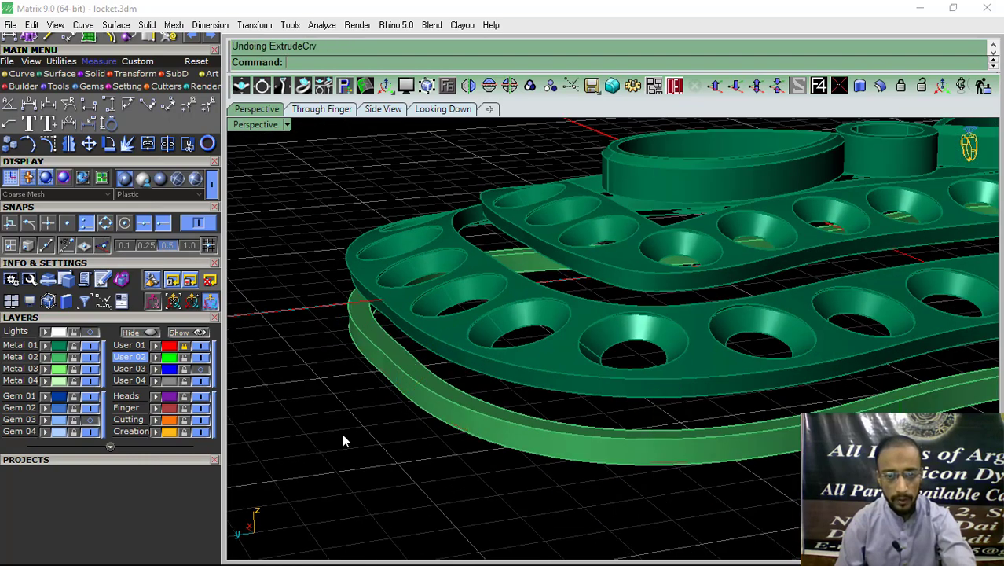
scroll(377, 330, "up", 2)
key("ctrl+y")
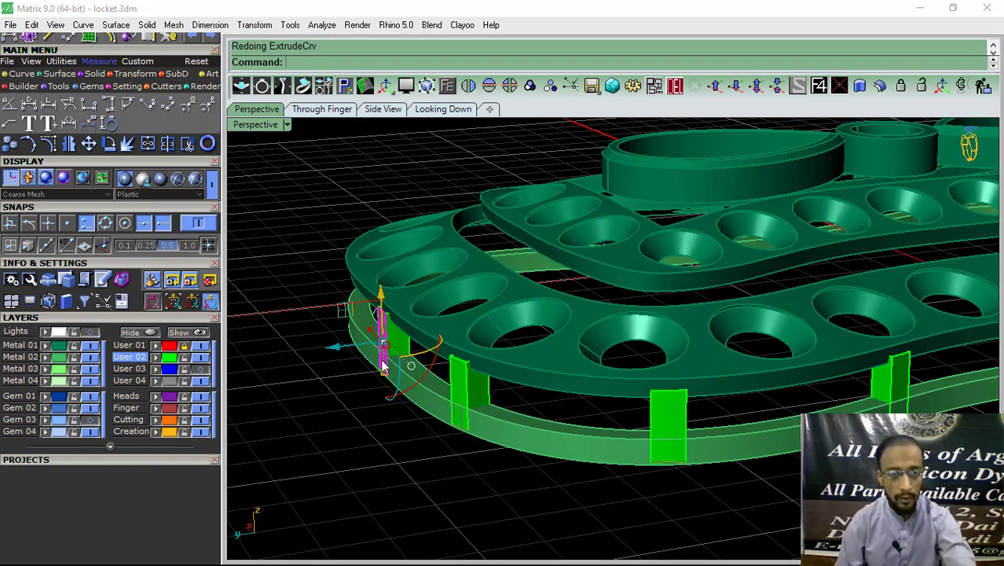
scroll(420, 314, "up", 4)
- Select all bars on the layer except one and mirror them to the opposite side
right_click_drag(418, 370, 684, 335)
scroll(426, 385, "down", 3)
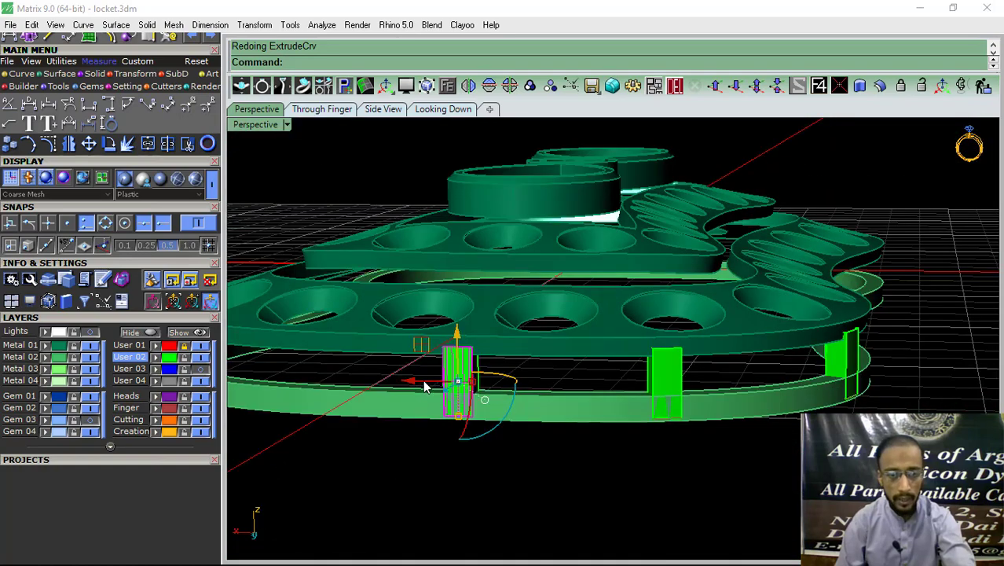
scroll(647, 368, "up", 4)
left_click_drag(648, 363, 426, 373)
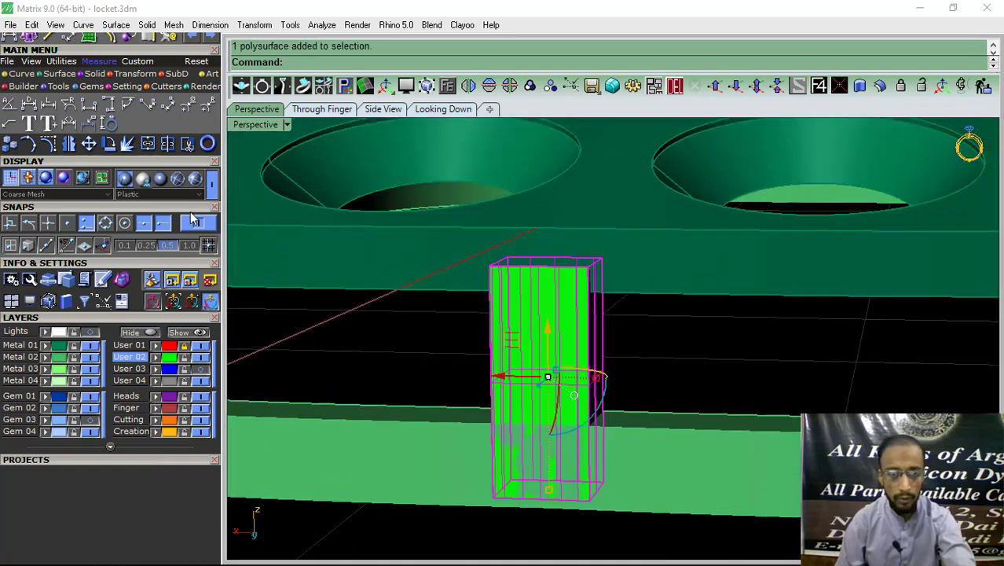
left_click(149, 146)
left_click(555, 365)
scroll(471, 369, "down", 3)
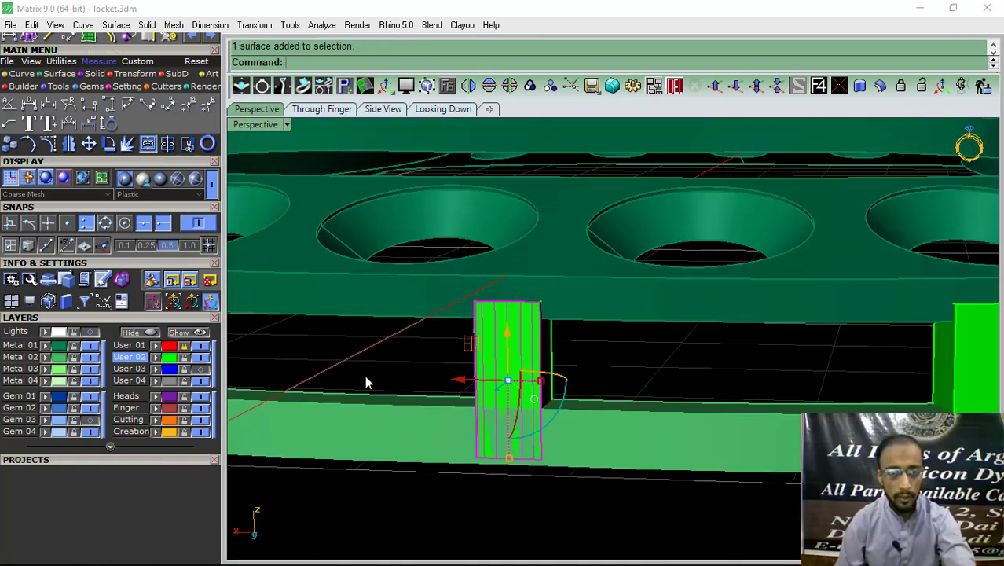
left_click(167, 366)
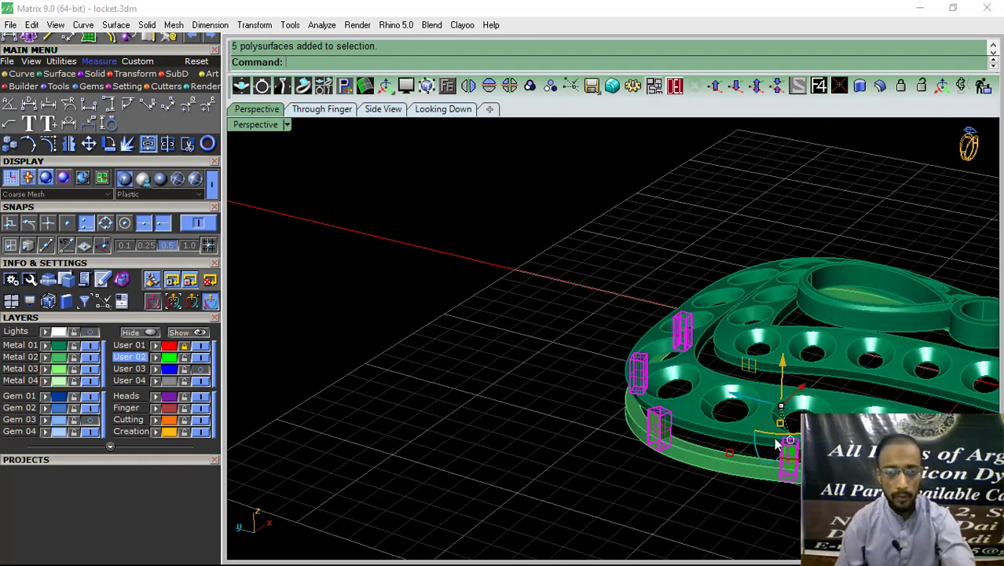
right_click_drag(471, 369, 686, 380)
left_click(706, 378, "ctrl")
scroll(558, 265, "down", 3)
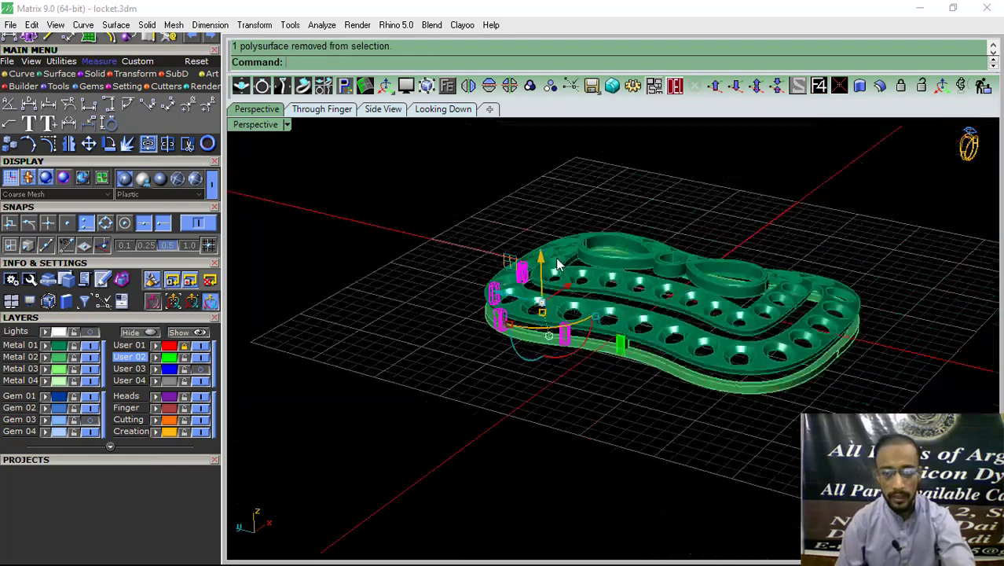
left_click(490, 86)
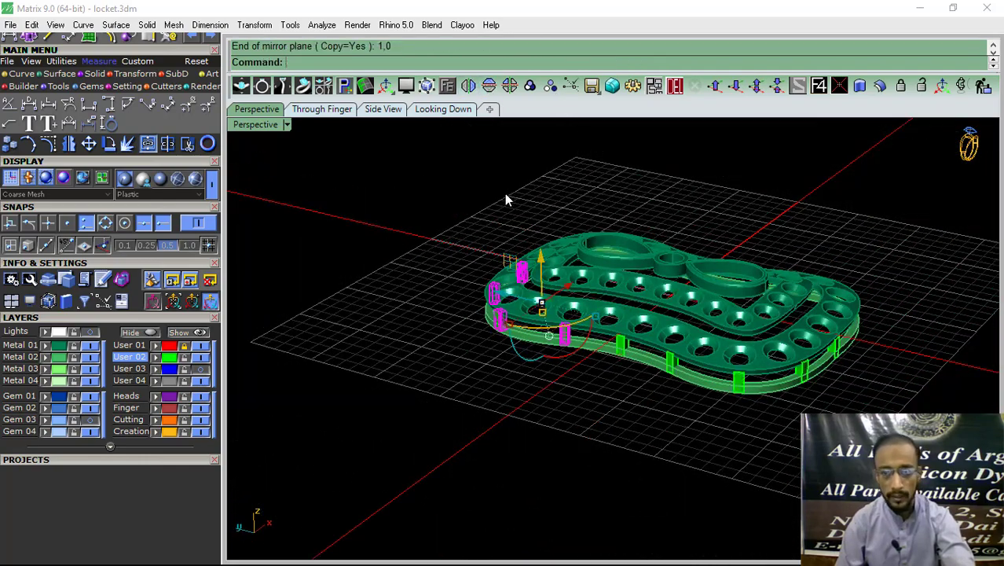
- Select the remaining front-edge bars and mirror them to the other side
left_click(172, 366)
right_click_drag(839, 364, 736, 420)
scroll(746, 424, "up", 3)
scroll(564, 332, "down", 3)
left_click(564, 332, "ctrl")
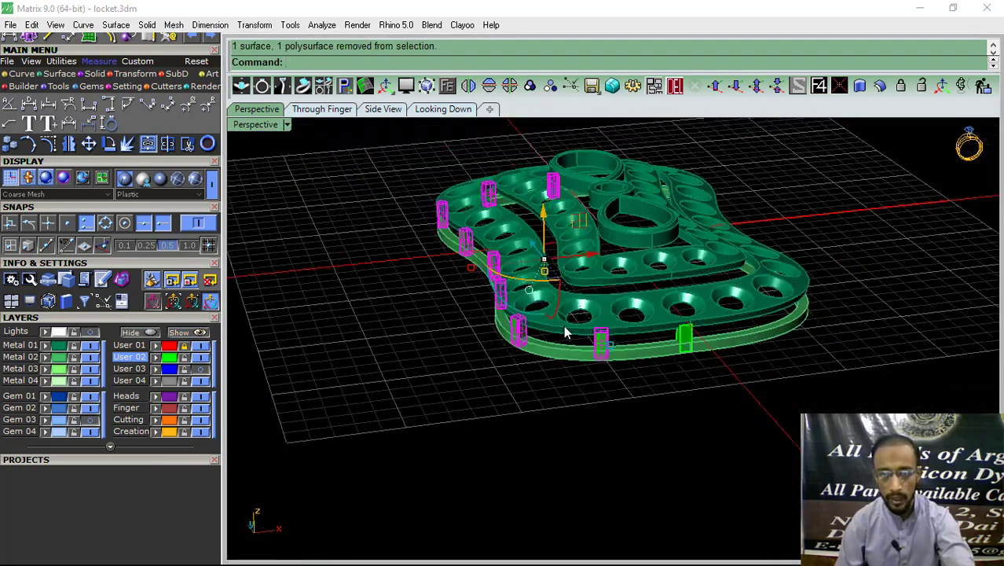
mouse_move(563, 332)
right_mouse_down()
mouse_move(896, 315)
mouse_move(728, 319)
right_mouse_up()
scroll(629, 358, "up", 5)
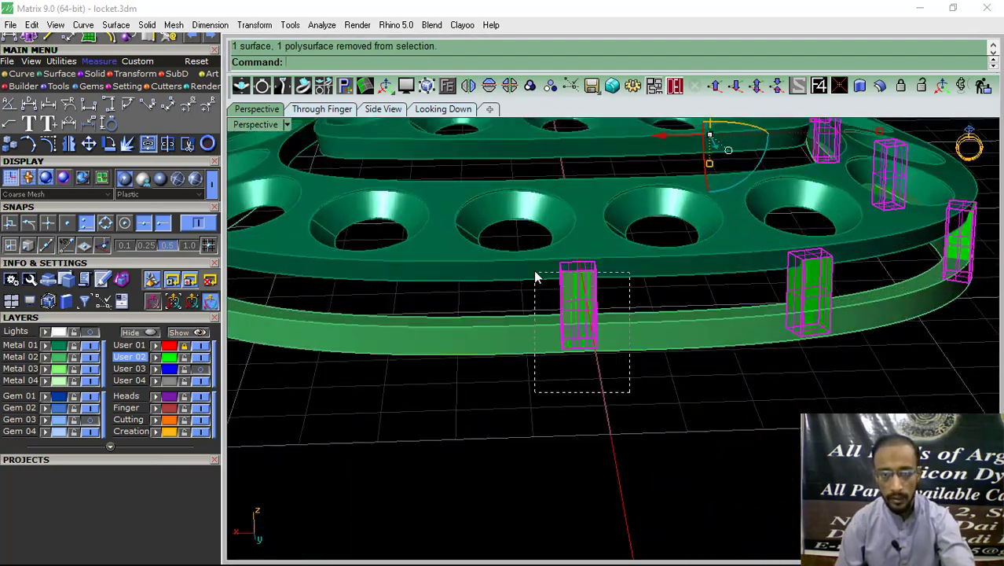
left_click_drag(629, 391, 534, 276, "ctrl")
left_click(531, 86)
left_click(469, 85)
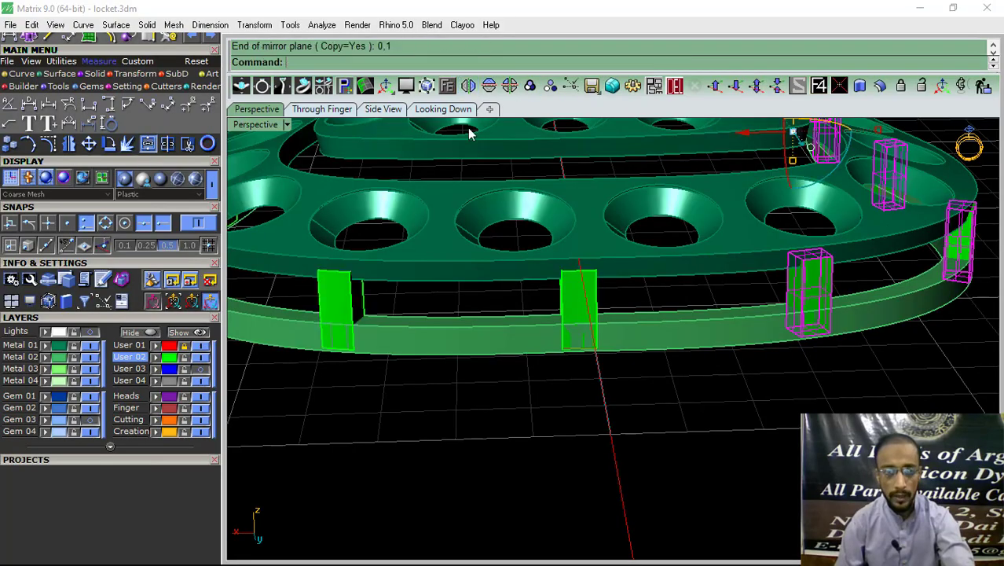
- View the locket from above and window-select the whole model
scroll(445, 445, "down", 2)
scroll(424, 353, "down", 5)
mouse_move(424, 353)
right_mouse_down()
mouse_move(632, 316)
mouse_move(728, 359)
mouse_move(641, 358)
mouse_move(539, 276)
right_mouse_up()
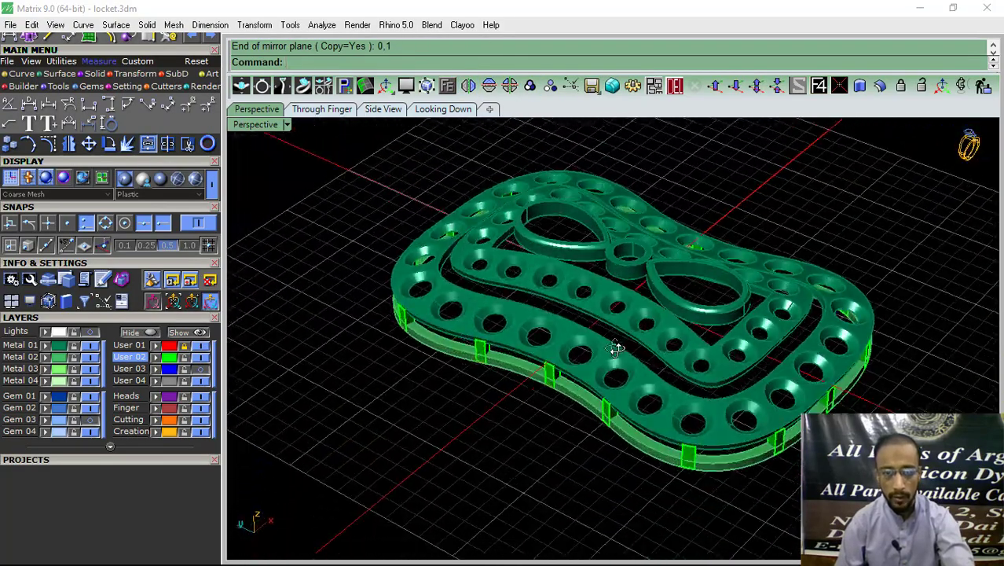
scroll(539, 277, "down", 3)
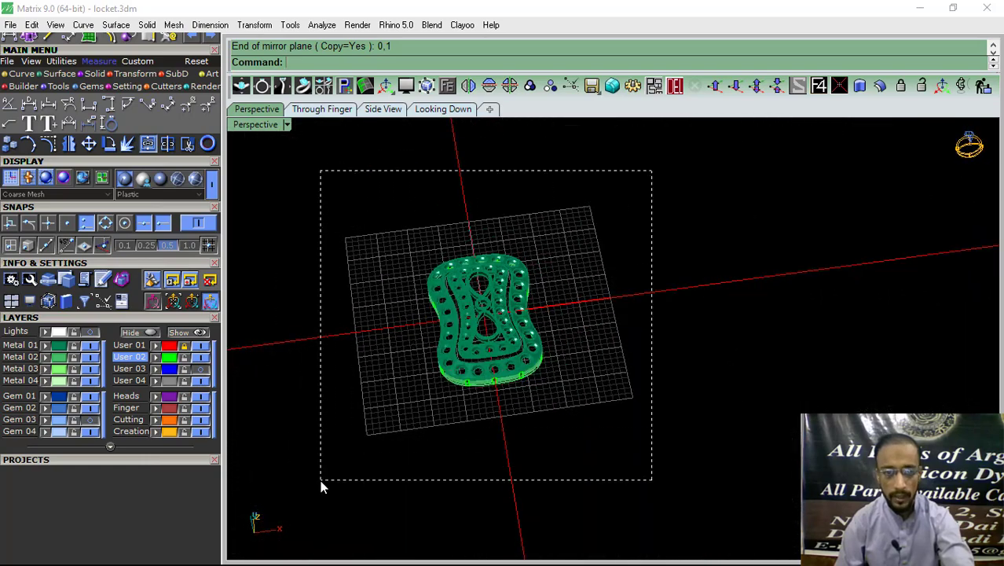
left_click_drag(651, 170, 321, 481)
scroll(532, 230, "up", 3)
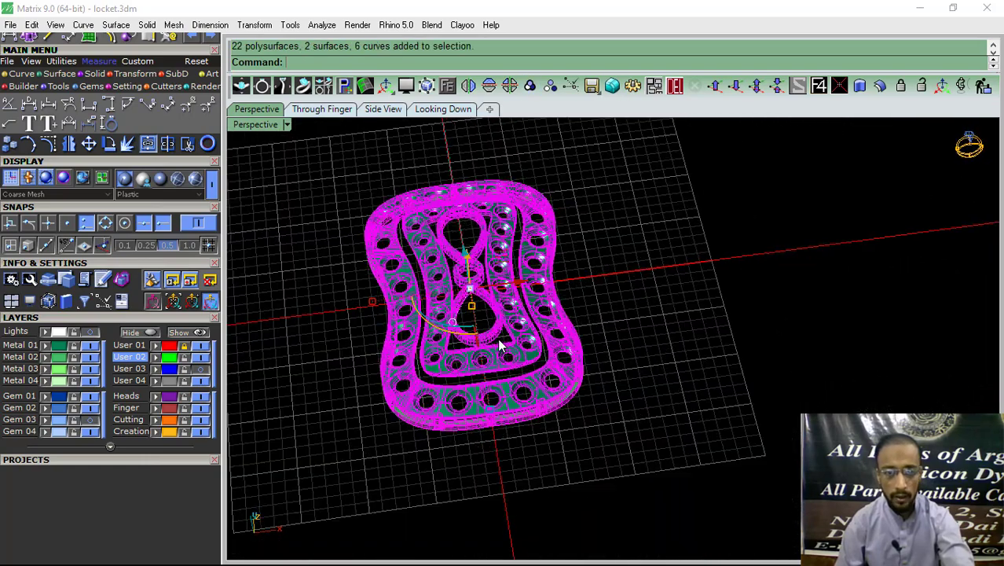
scroll(497, 336, "up", 3)
- In Side View, rotate the pear-shaped loop about its end to tilt it
left_click(497, 336)
left_click(382, 109)
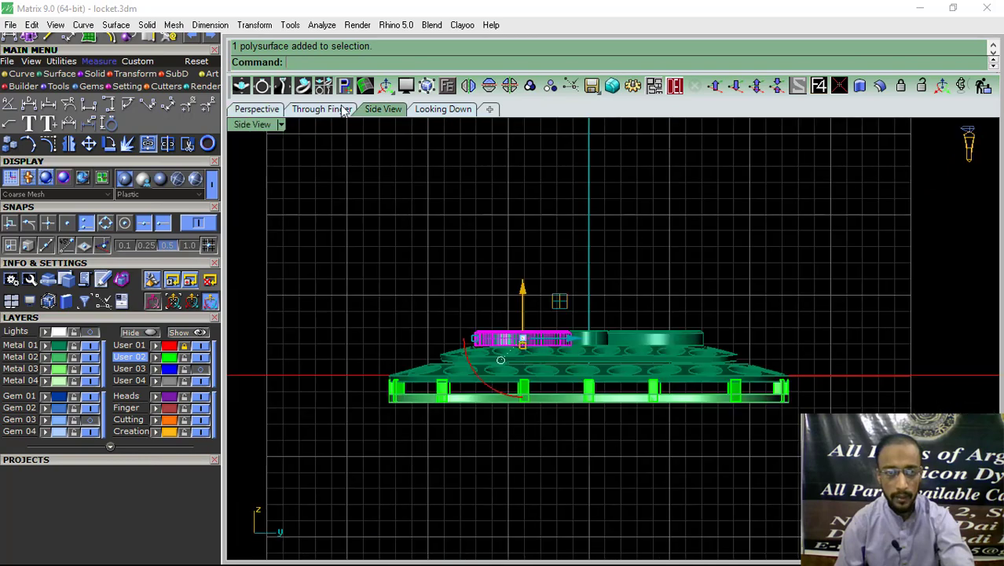
left_click(109, 144)
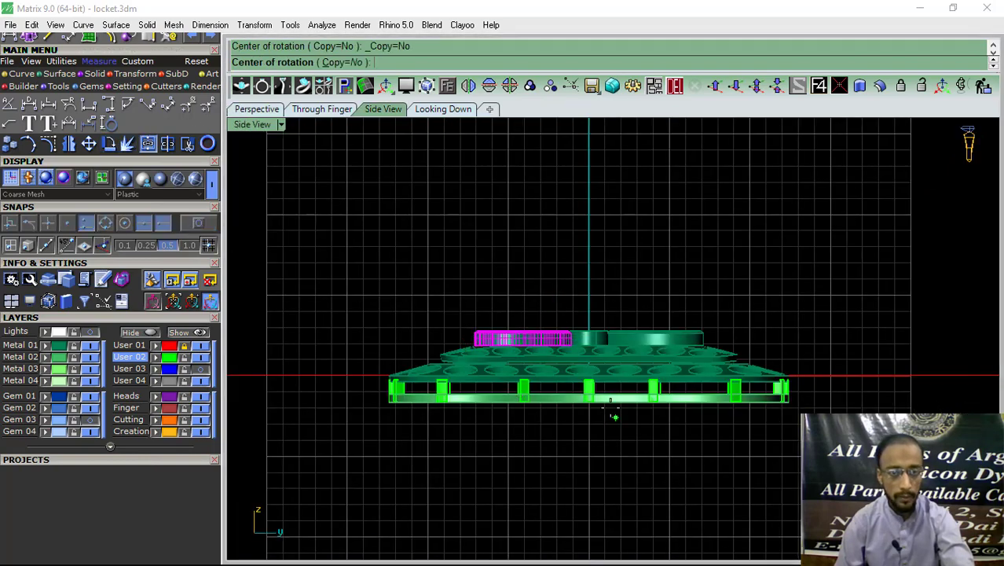
scroll(493, 345, "up", 5)
left_click(390, 344)
left_click(864, 341)
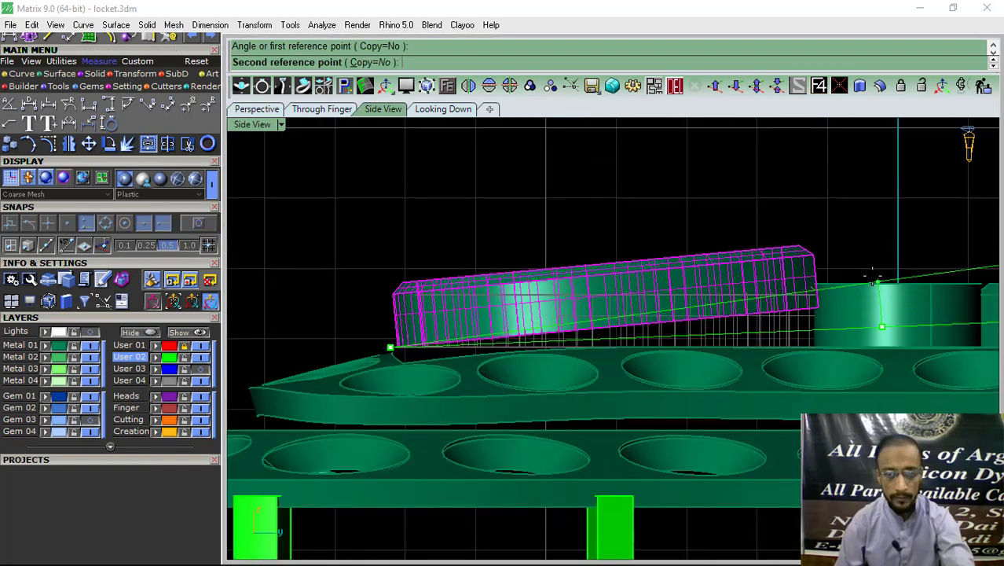
left_click(852, 292)
- Rotate the pear loop further down and shift it slightly left
right_click(852, 292)
left_click(825, 301)
left_click(414, 314)
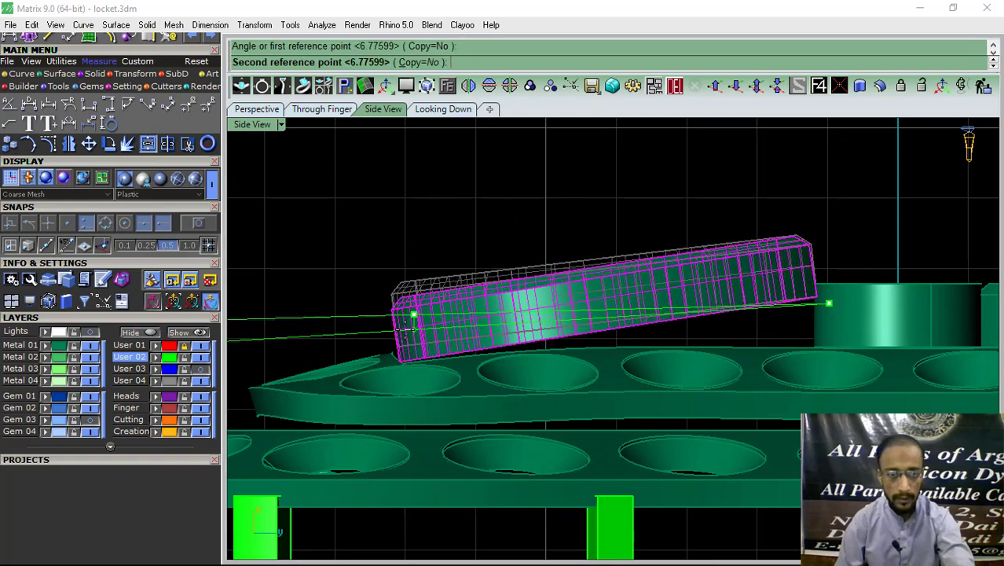
left_click(401, 329)
left_click_drag(656, 295, 617, 307)
- Mirror the tilted loop to the right side and rotate the copy to match
scroll(616, 306, "down", 2)
left_click(762, 303)
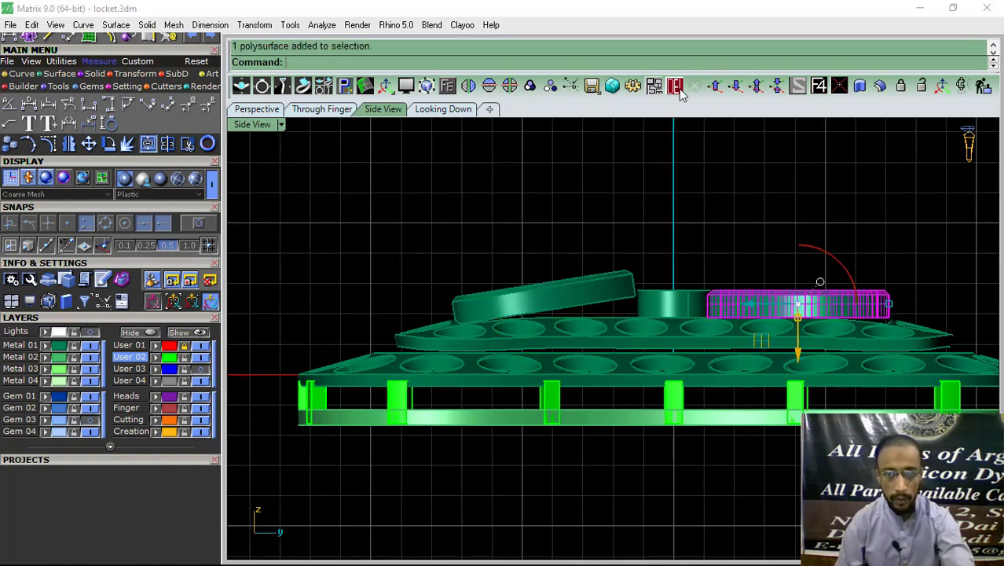
left_click(592, 292)
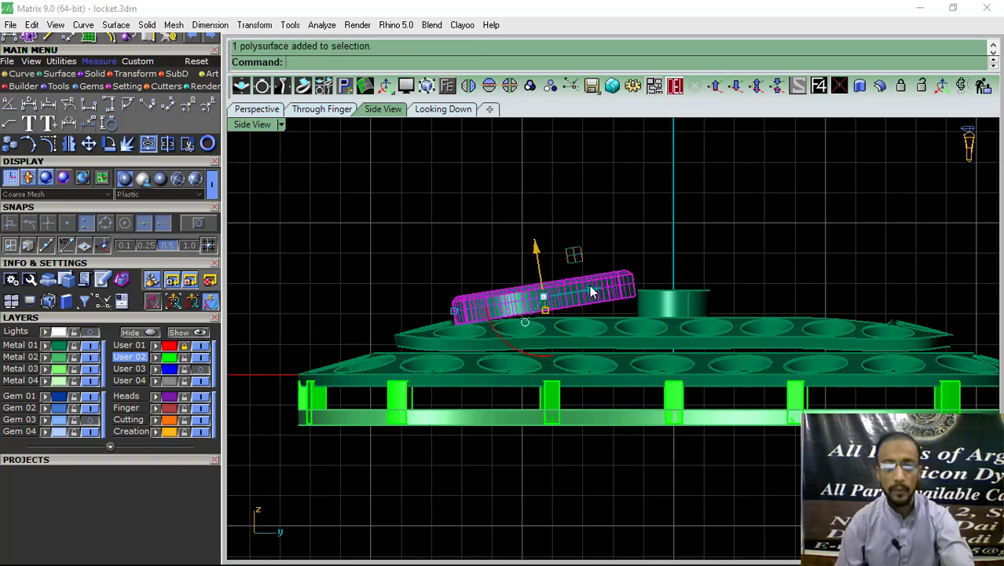
left_click(468, 86)
scroll(503, 127, "up", 1)
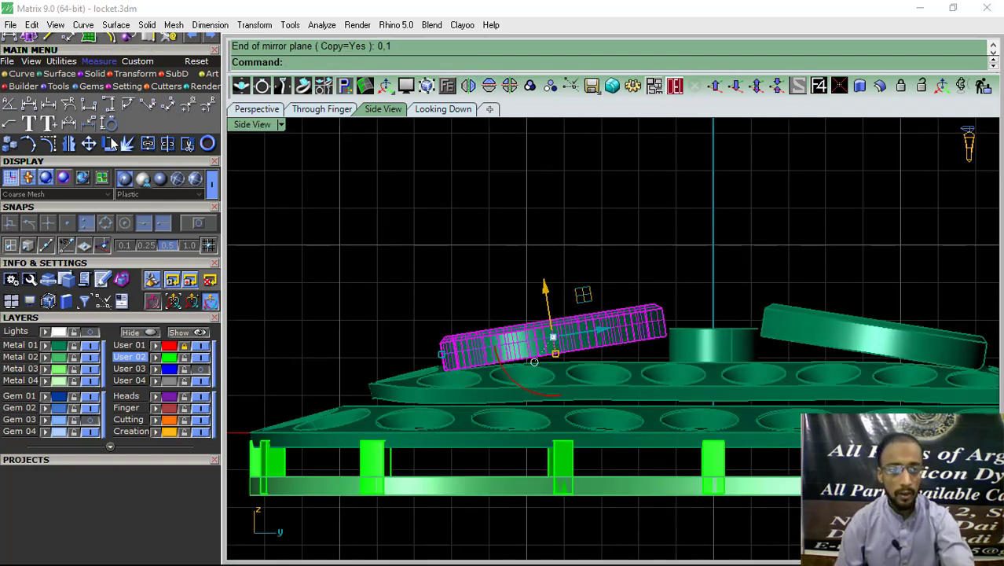
key("ctrl+r")
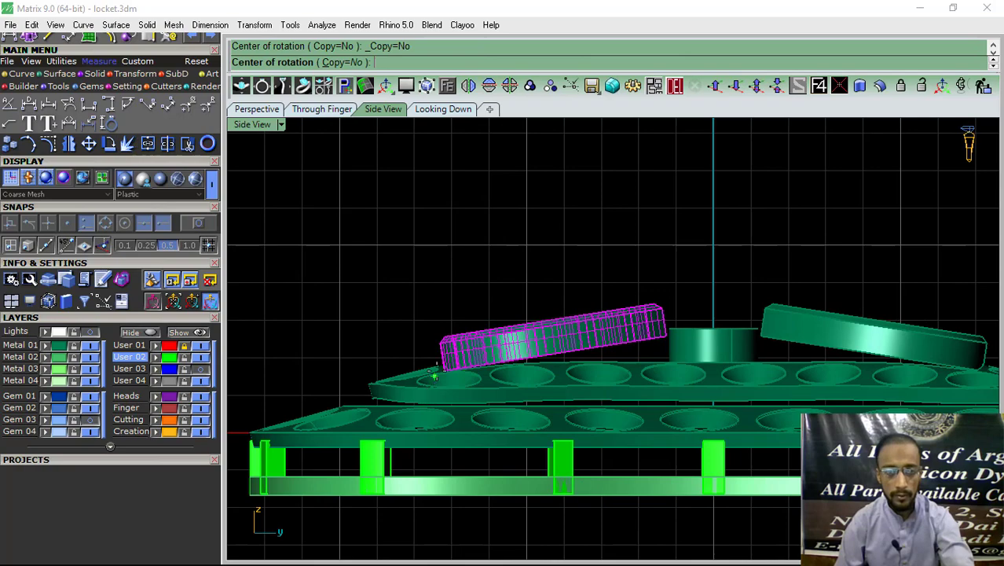
left_click(434, 376)
scroll(706, 314, "up", 1)
left_click(728, 291)
left_click(717, 369)
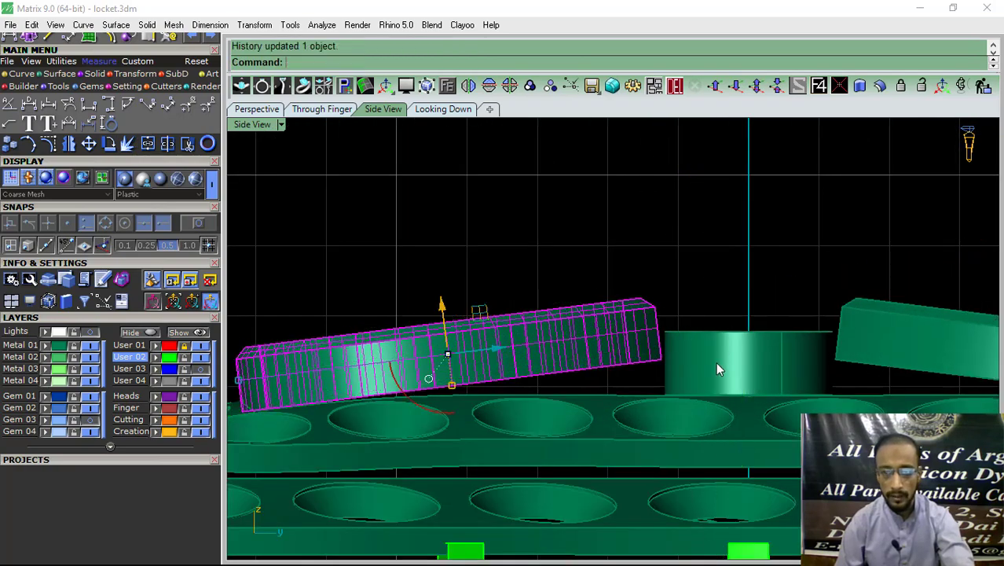
- Raise the central cylinder slightly, then select the whole locket in Perspective view
left_click(717, 369)
left_click_drag(749, 313, 752, 281)
left_click(256, 110)
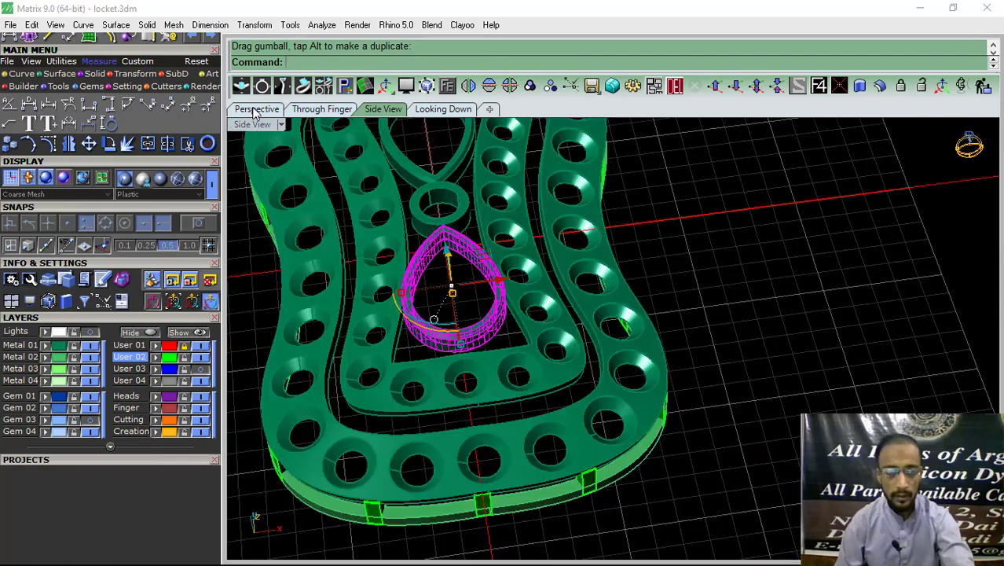
mouse_move(621, 321)
right_mouse_down()
mouse_move(766, 270)
mouse_move(678, 287)
mouse_move(615, 367)
mouse_move(634, 265)
mouse_move(628, 303)
mouse_move(705, 250)
right_mouse_up()
scroll(766, 269, "down", 5)
scroll(705, 249, "down", 3)
left_click_drag(352, 452, 352, 451)
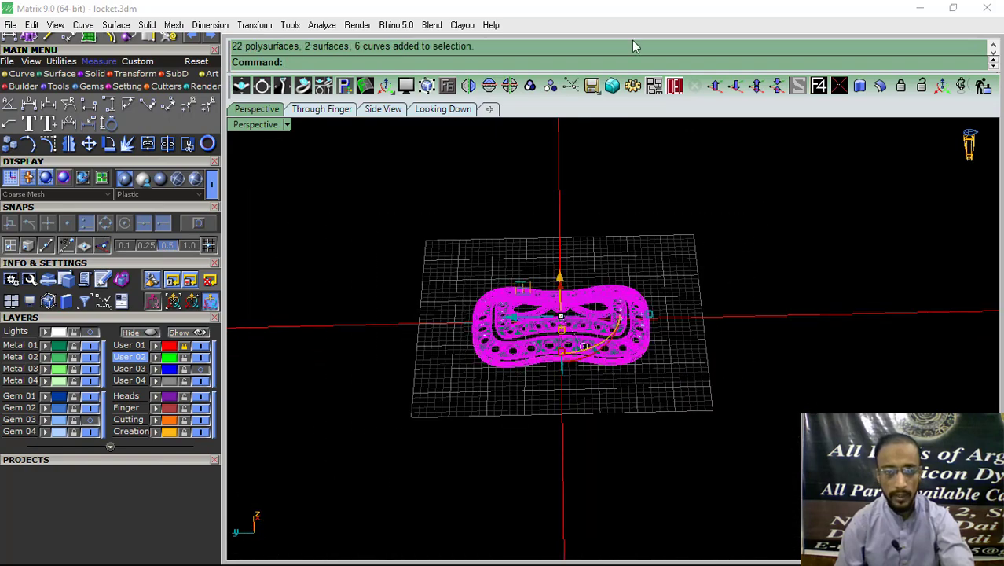
- Show the locket shaded in the top view, then bring it into the Perspective view
left_click(529, 86)
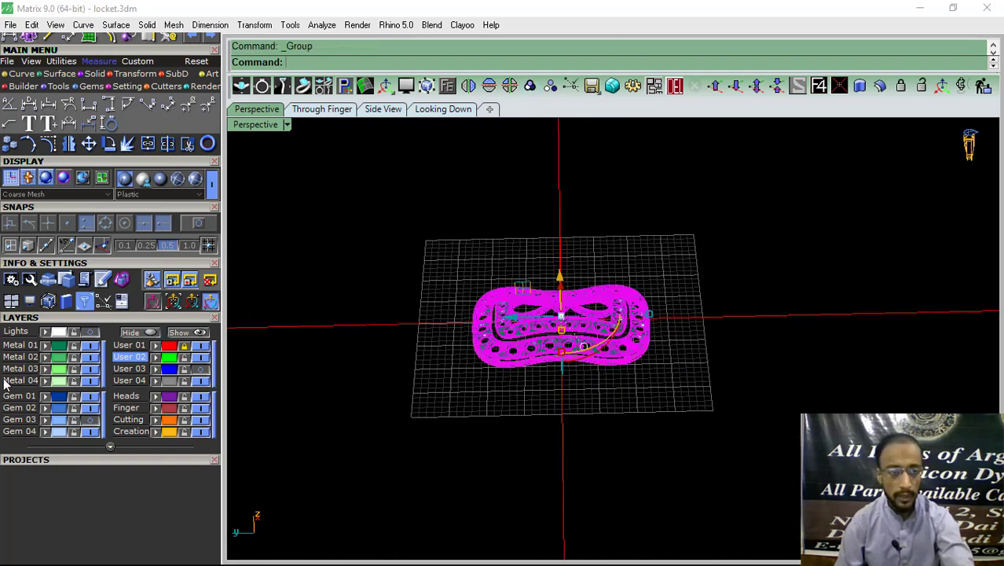
left_click(461, 189)
right_click_drag(621, 258, 622, 110)
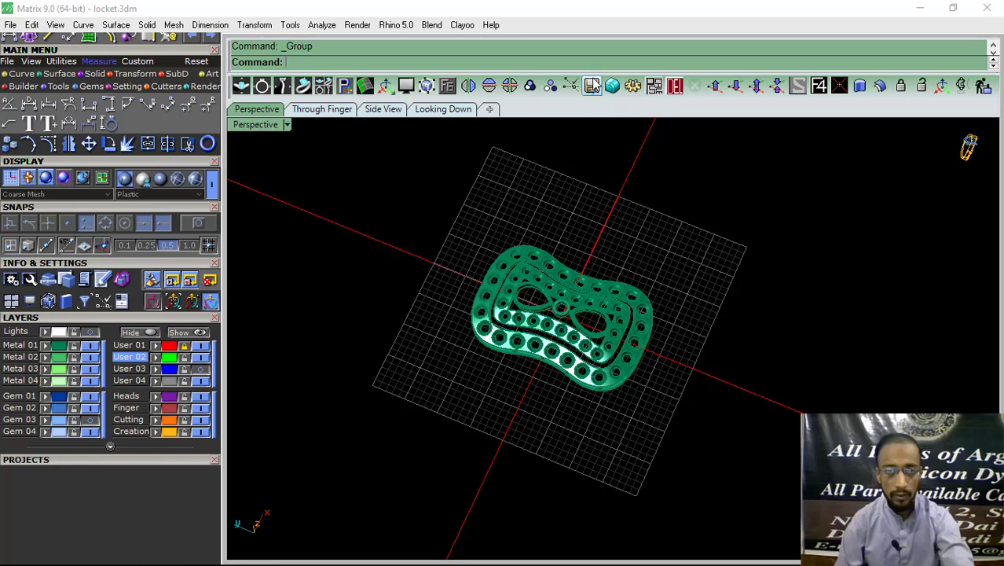
left_click(442, 109)
left_click(91, 420)
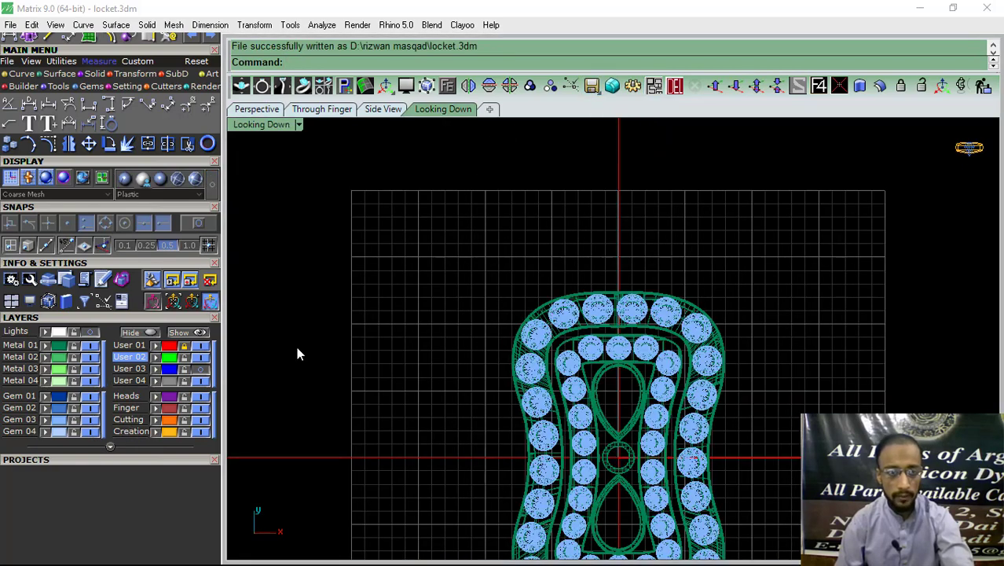
left_click(124, 178)
scroll(633, 332, "down", 3)
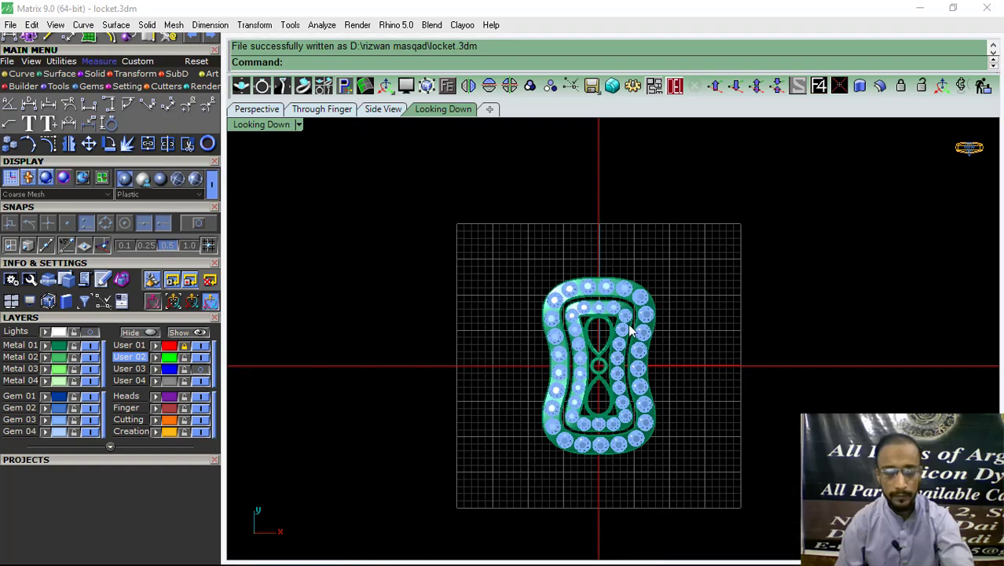
scroll(525, 336, "up", 5)
scroll(524, 336, "down", 5)
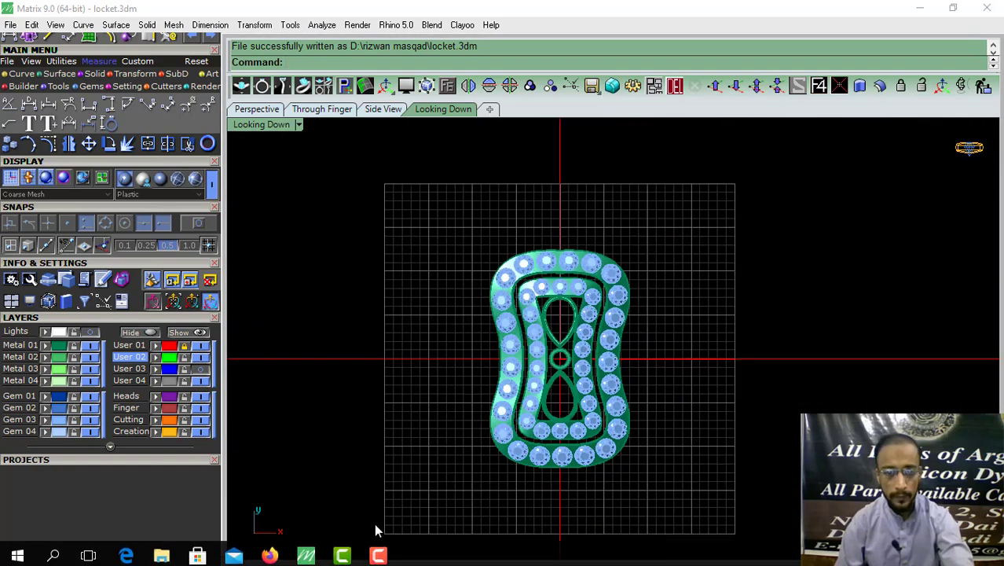
left_click(256, 109)
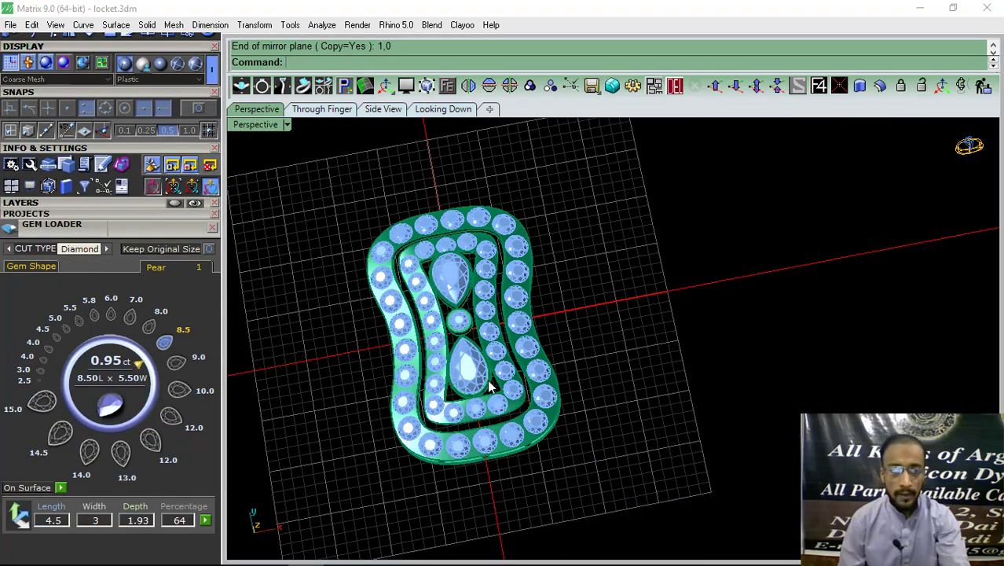
mouse_move(487, 379)
right_mouse_down()
mouse_move(740, 280)
mouse_move(665, 417)
right_mouse_up()
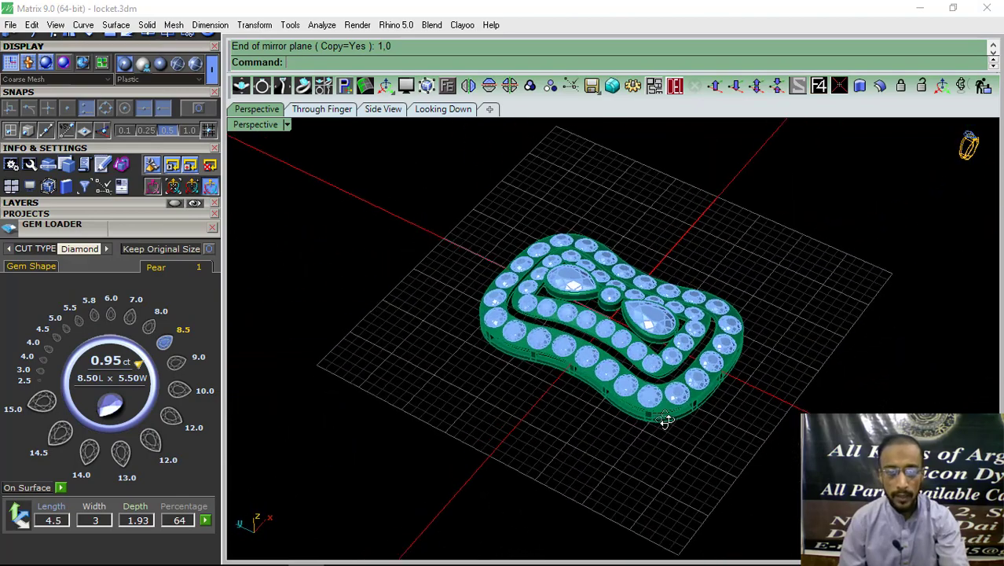
scroll(105, 267, "up", 2)
- Hide the Gem layer, then select all and deselect to view the shaded metal
left_click(78, 204)
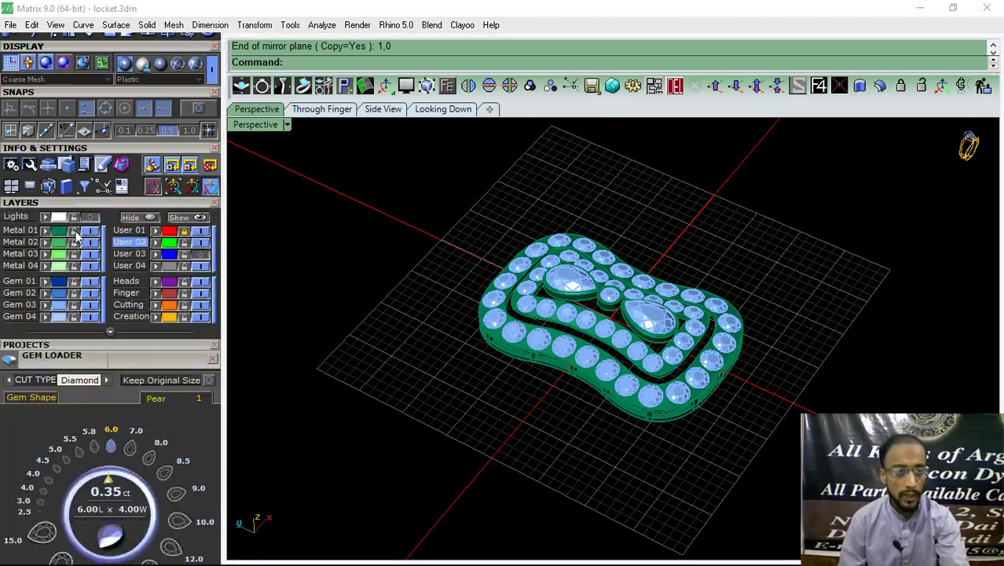
left_click(90, 304)
mouse_move(650, 320)
right_mouse_down()
mouse_move(557, 359)
mouse_move(702, 251)
mouse_move(523, 399)
right_mouse_up()
key("ctrl+a")
key("Escape")
key("ctrl+a")
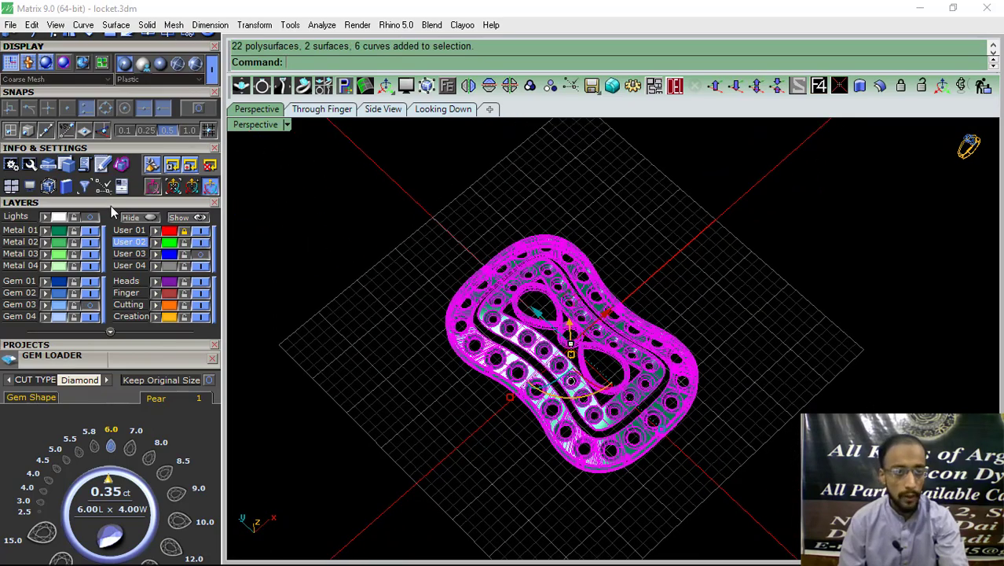
left_click(110, 204)
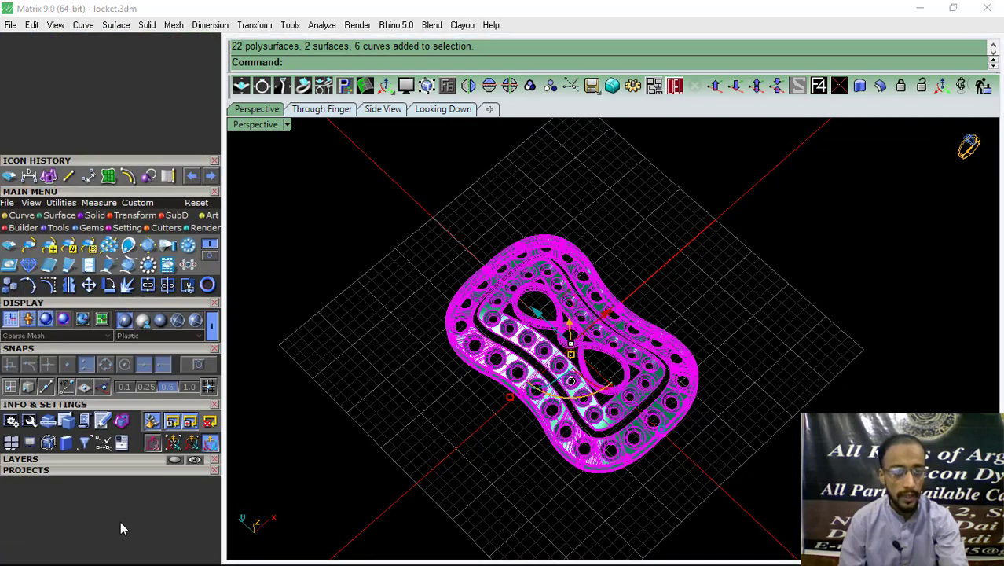
left_click(61, 204)
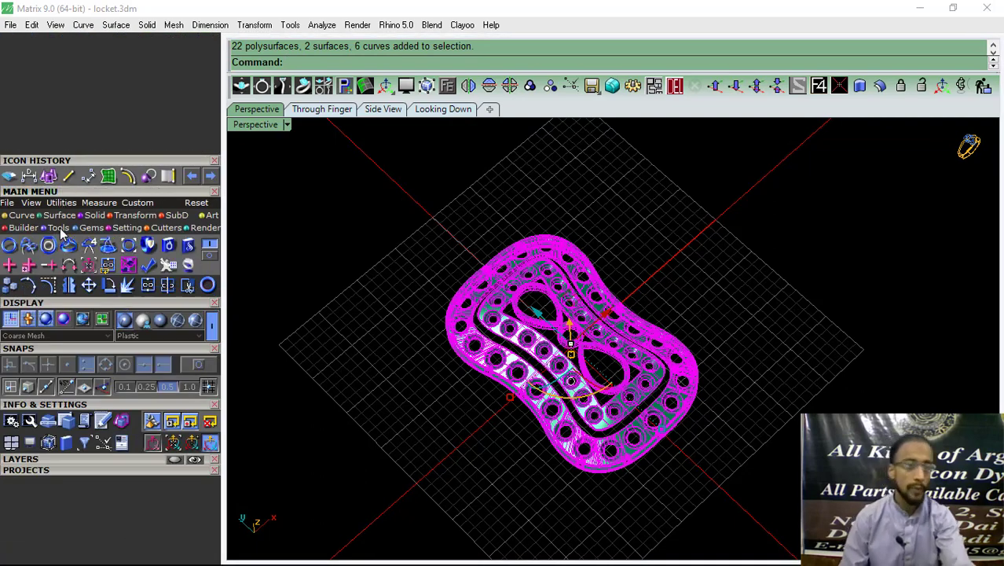
left_click(170, 268)
left_click(381, 340)
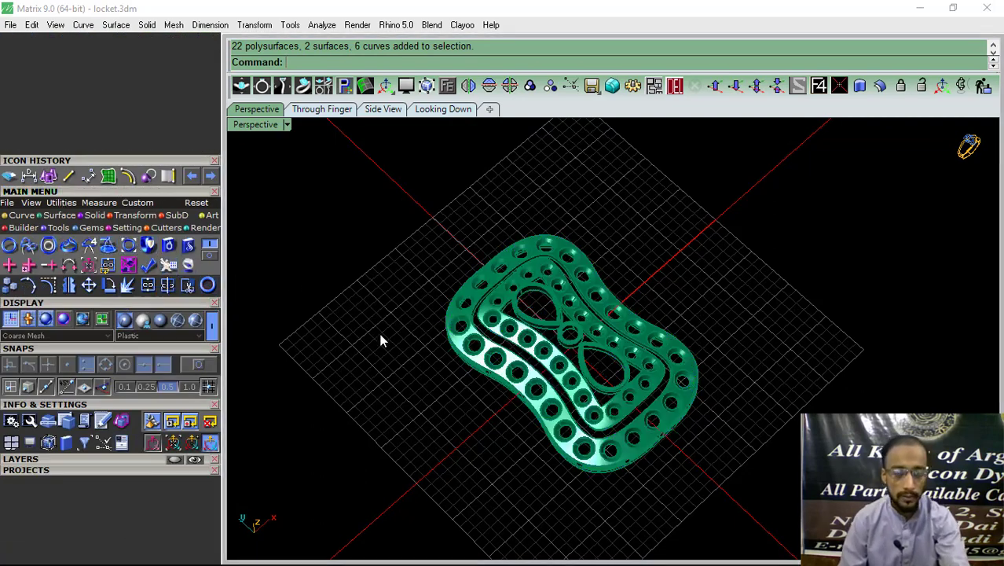
- Orbit and zoom around the bare green metal locket, ending on the Looking Down view
scroll(501, 379, "up", 3)
mouse_move(501, 379)
right_mouse_down()
mouse_move(542, 289)
mouse_move(572, 347)
mouse_move(626, 267)
mouse_move(579, 363)
mouse_move(549, 369)
right_mouse_up()
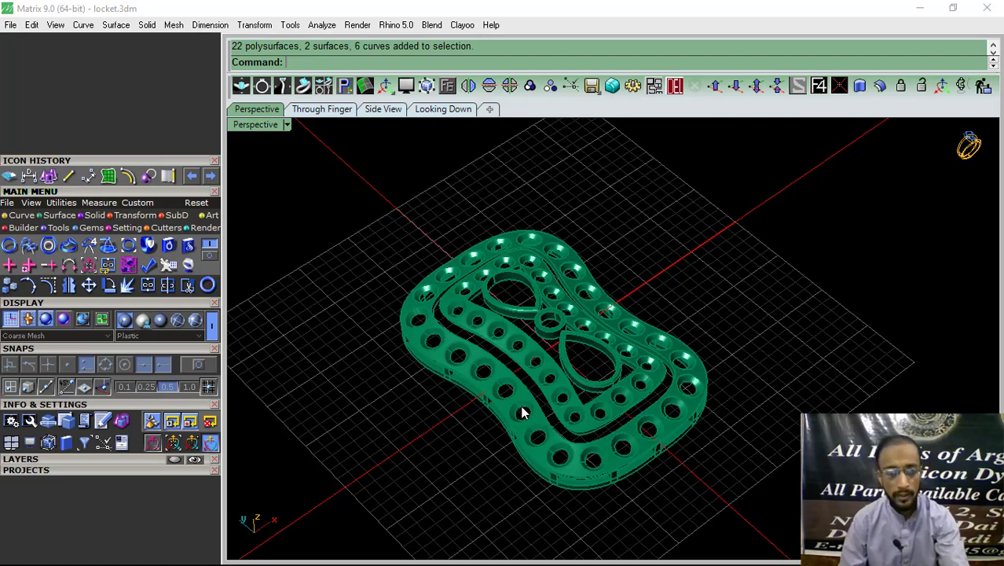
scroll(522, 412, "up", 5)
mouse_move(523, 412)
right_mouse_down()
mouse_move(571, 302)
mouse_move(610, 302)
mouse_move(515, 404)
right_mouse_up()
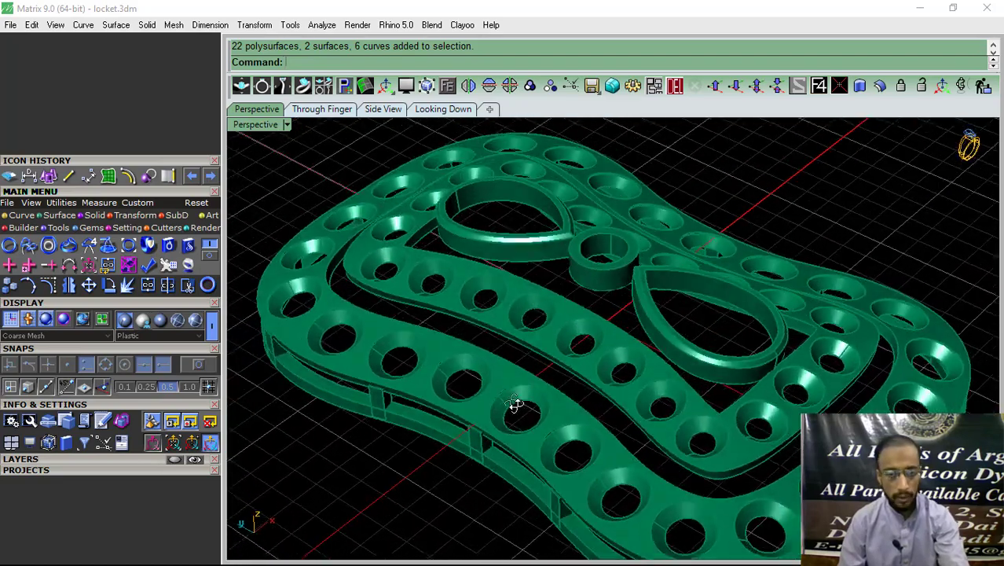
scroll(510, 377, "down", 4)
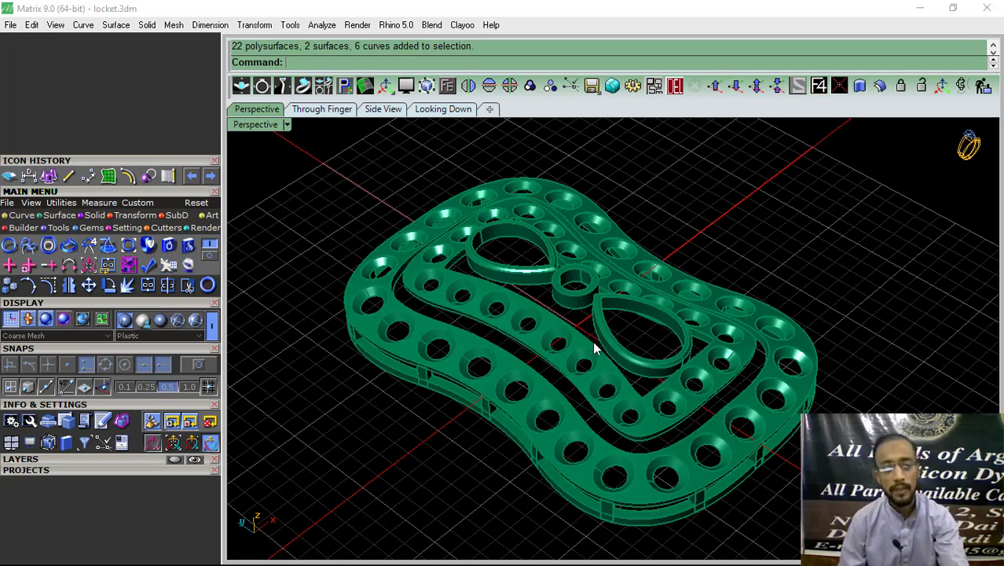
mouse_move(497, 338)
right_mouse_down()
mouse_move(518, 379)
mouse_move(555, 287)
right_mouse_up()
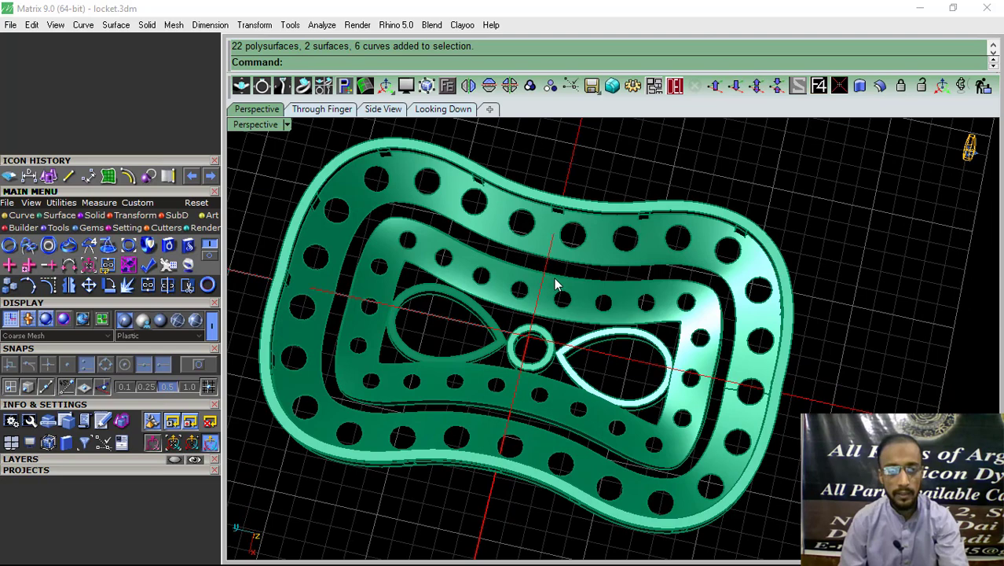
left_click(444, 109)
- Hide the locket metal layer and zoom onto the reference pendant photo for comparison
left_click(63, 461)
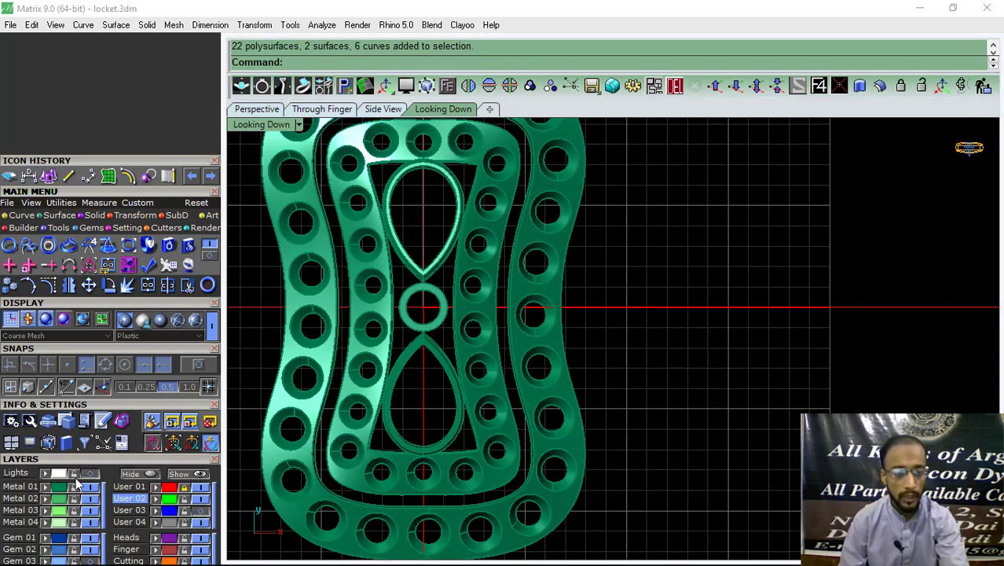
scroll(591, 267, "down", 3)
scroll(605, 284, "down", 2)
right_click_drag(609, 262, 527, 373)
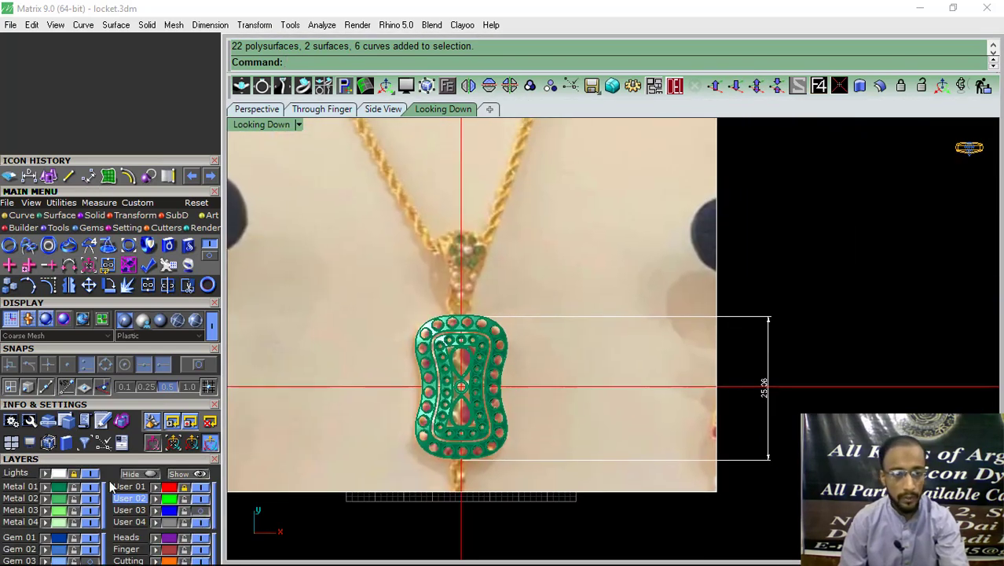
left_click(92, 486)
scroll(451, 416, "up", 3)
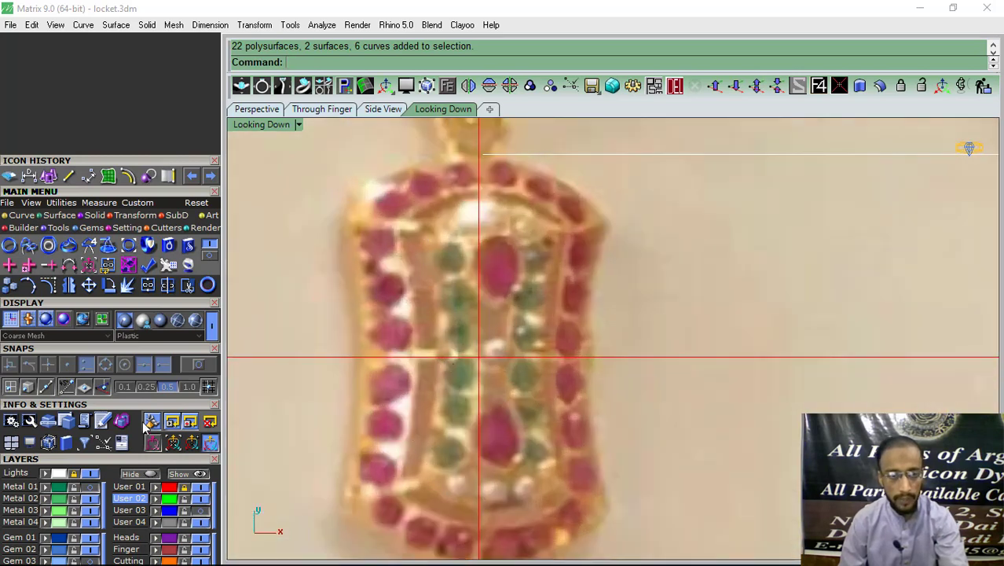
- Hide the reference photo and return to Perspective with the metal layer shown again
left_click(89, 474)
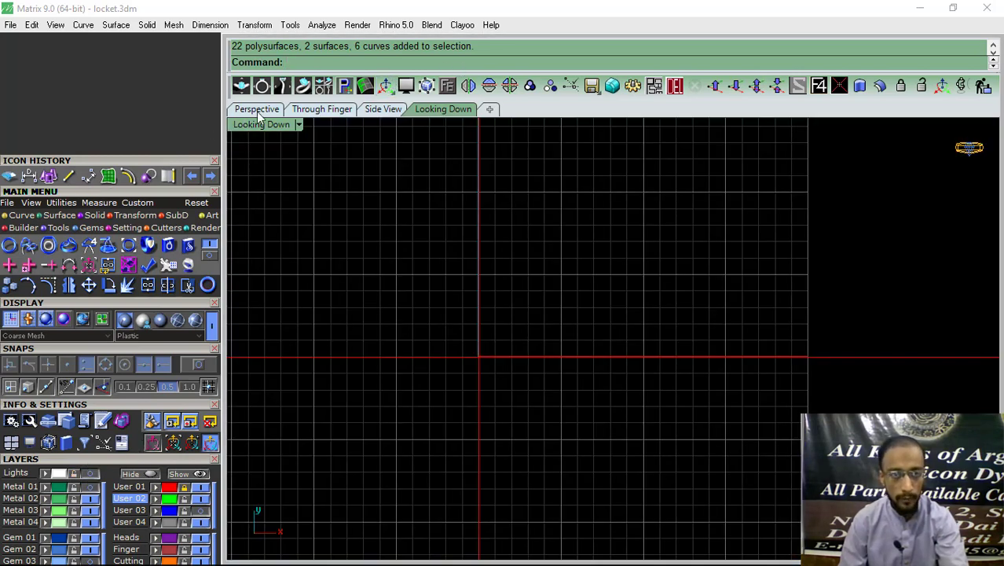
left_click(257, 109)
left_click(92, 487)
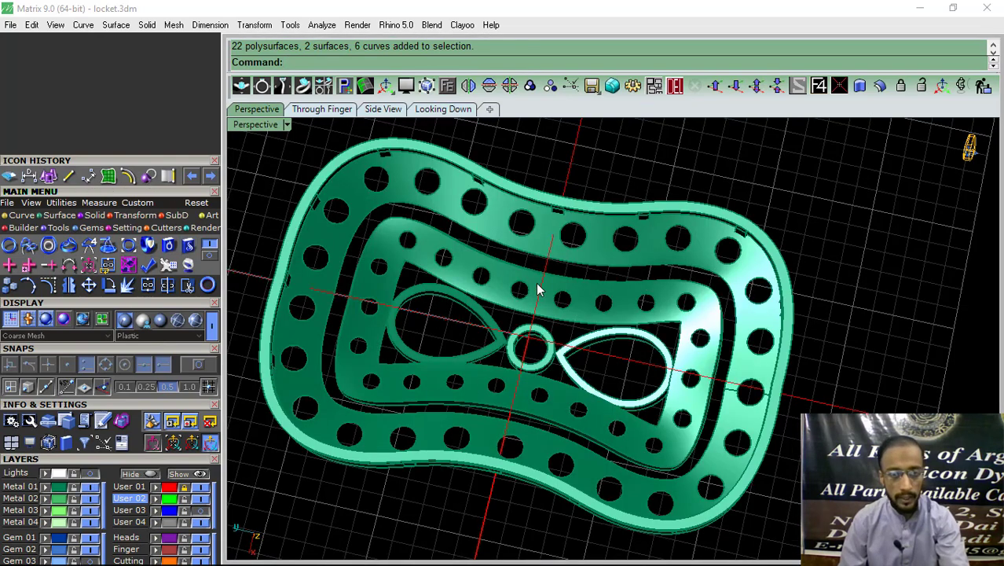
left_click(202, 493)
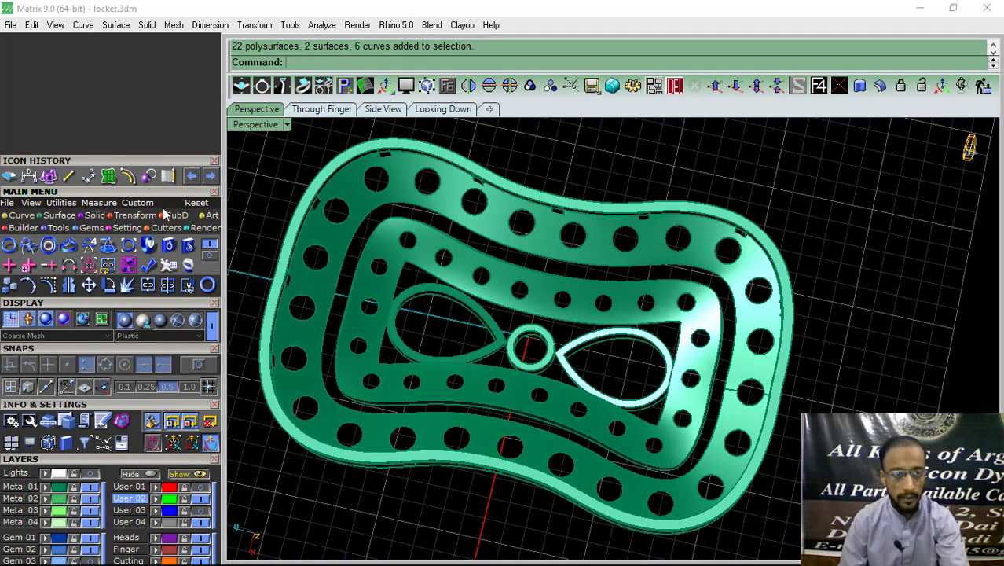
- Draw a vertical line across the band gap with object snap on, and mirror it
left_click(69, 176)
left_click(198, 364)
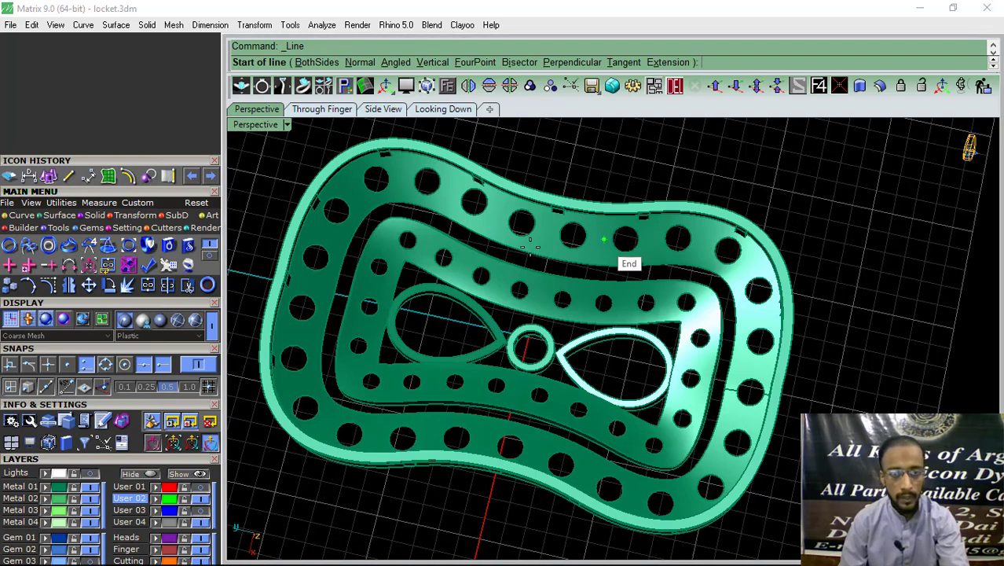
scroll(531, 248, "up", 3)
scroll(577, 294, "up", 3)
scroll(547, 251, "up", 2)
scroll(547, 246, "up", 2)
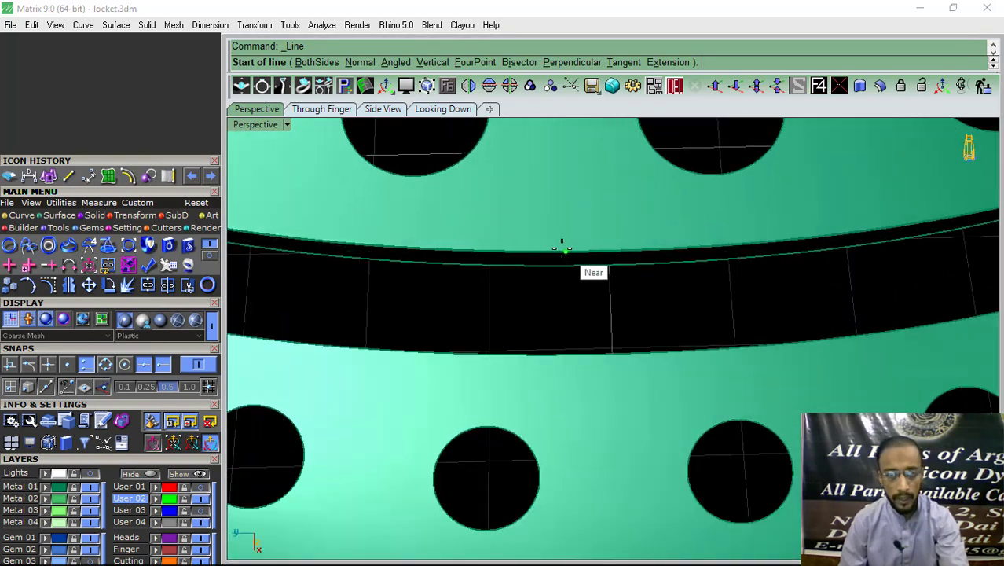
left_click(555, 250)
left_click(555, 353)
left_click(555, 303)
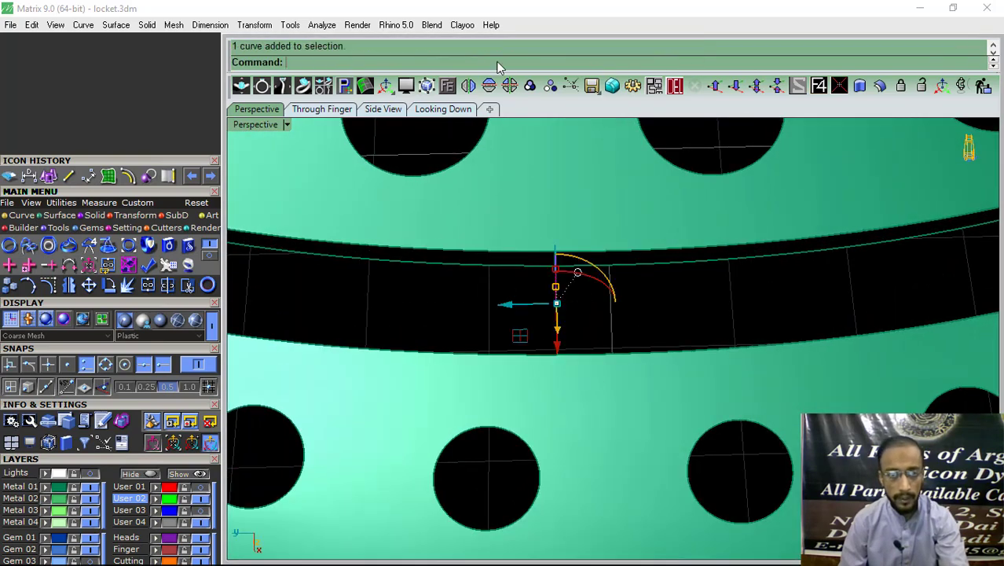
left_click(487, 88)
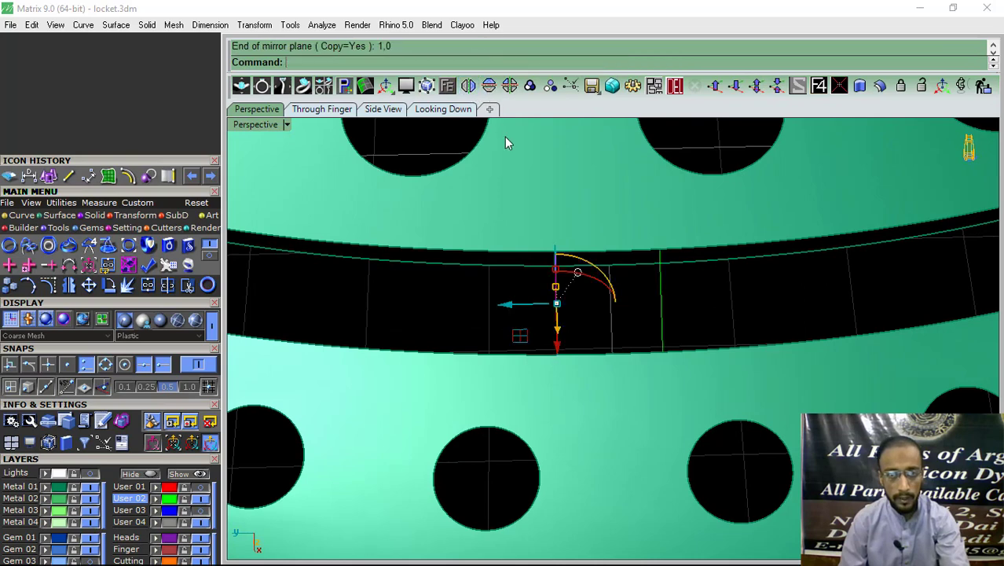
scroll(579, 315, "up", 2)
left_click_drag(503, 302, 528, 298)
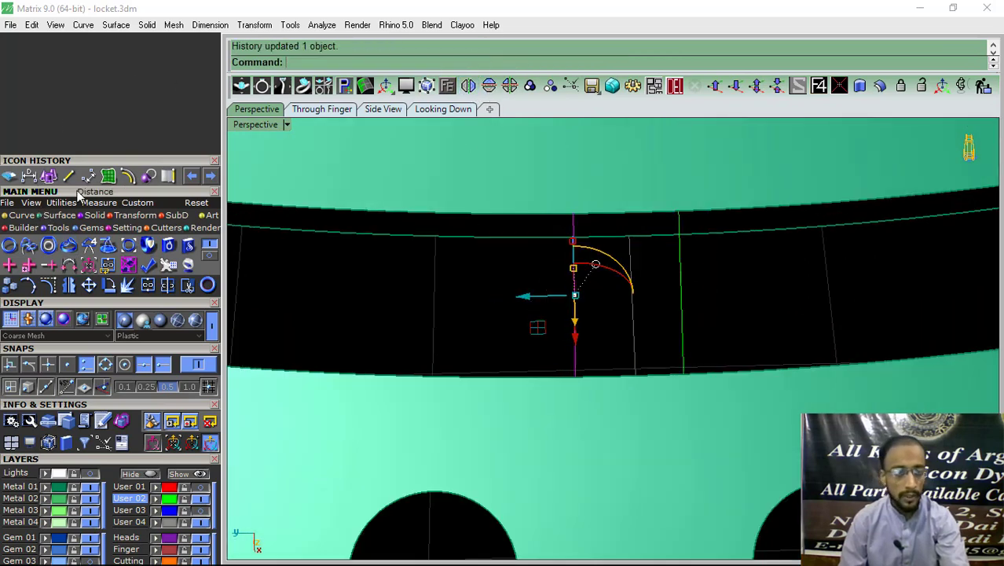
- Measure across the gap while shifting the line, reading 0.581 mm then 0.758 mm
left_click(28, 175)
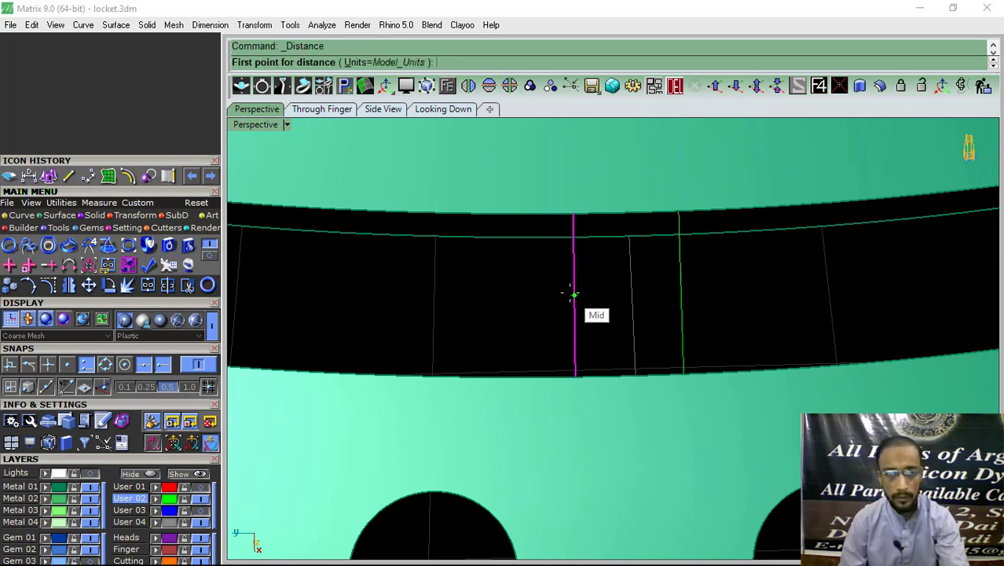
left_click(574, 295)
left_click(666, 292)
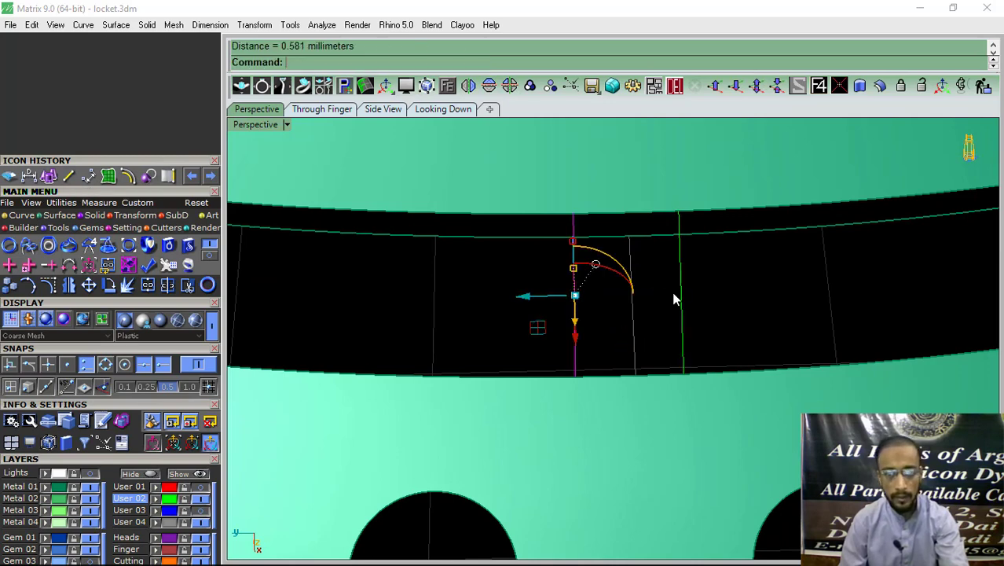
left_click_drag(520, 296, 503, 302)
left_click(557, 295)
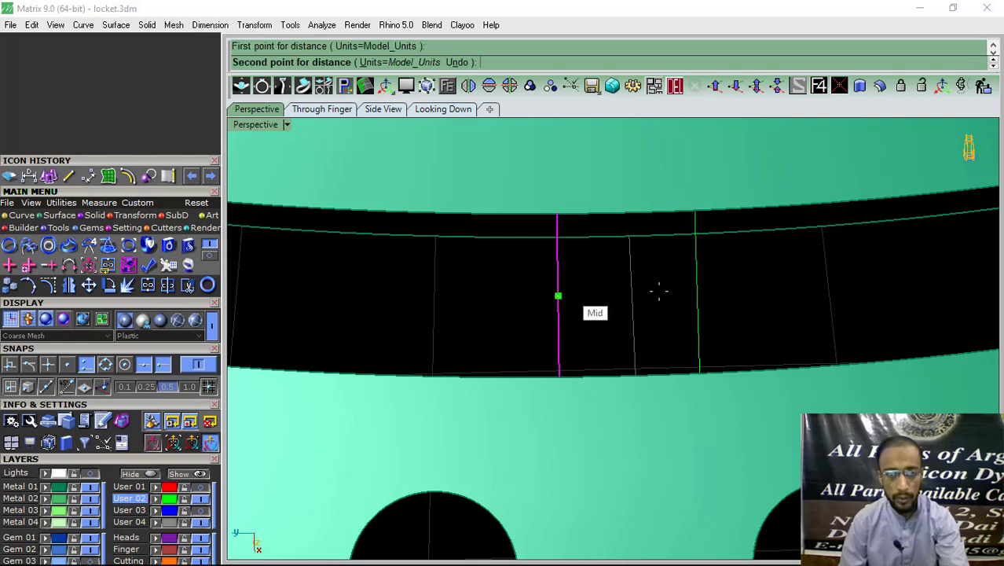
left_click(696, 291)
scroll(698, 297, "down", 4)
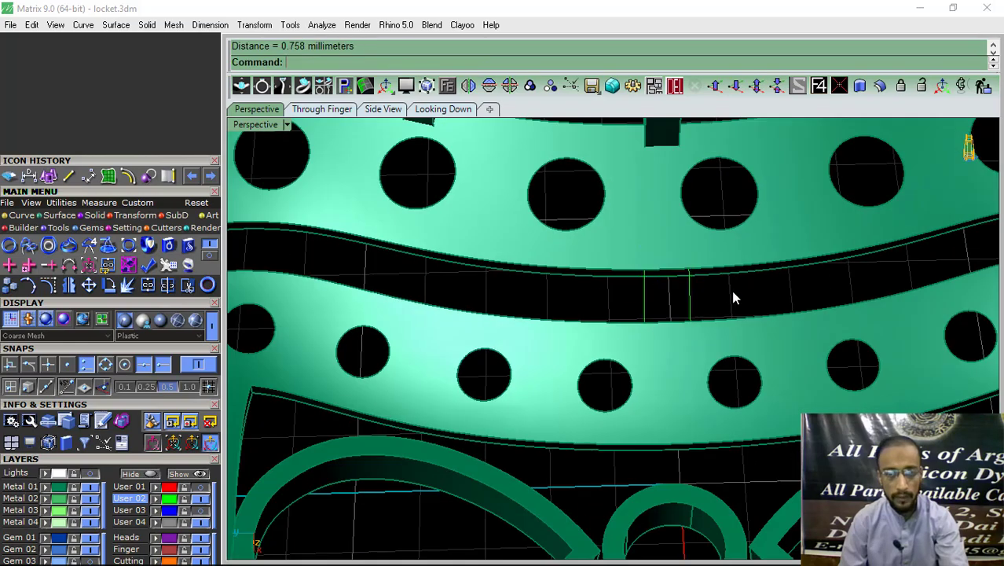
scroll(727, 298, "down", 5)
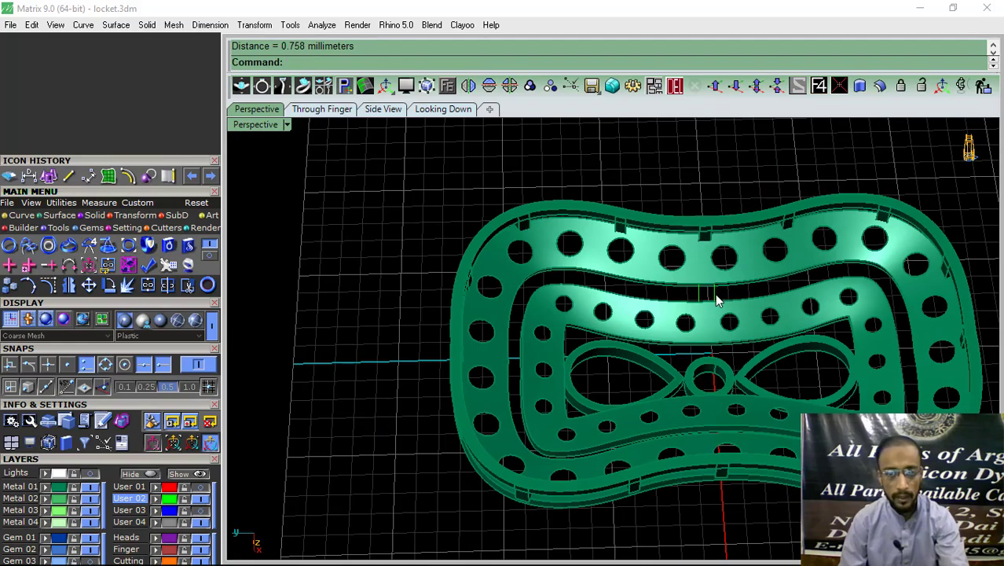
- Draw two new lines spanning the band from upper to lower edge across the gap
left_click(69, 176)
scroll(579, 297, "up", 3)
scroll(601, 287, "up", 3)
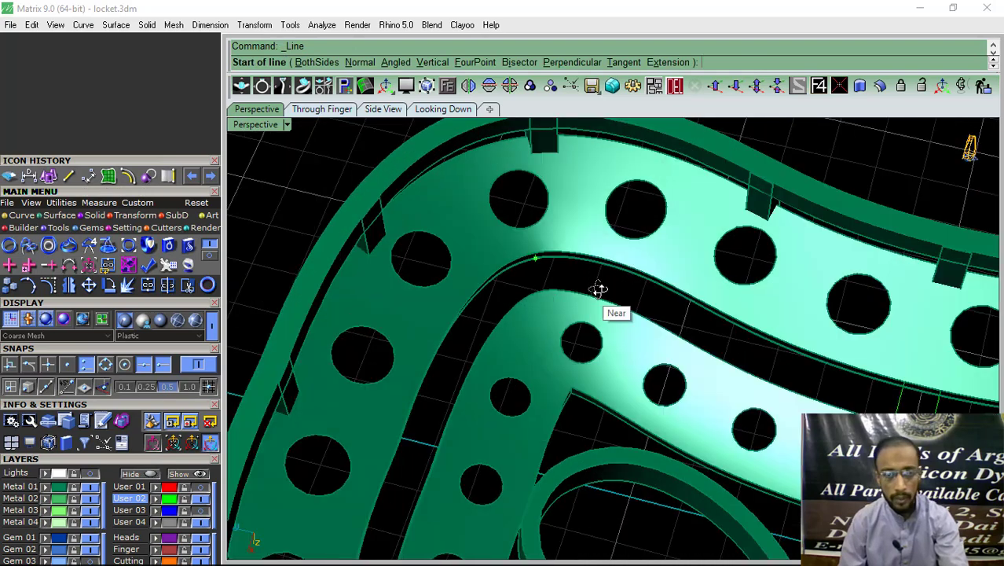
scroll(561, 229, "up", 1)
scroll(562, 229, "up", 3)
left_click(511, 241)
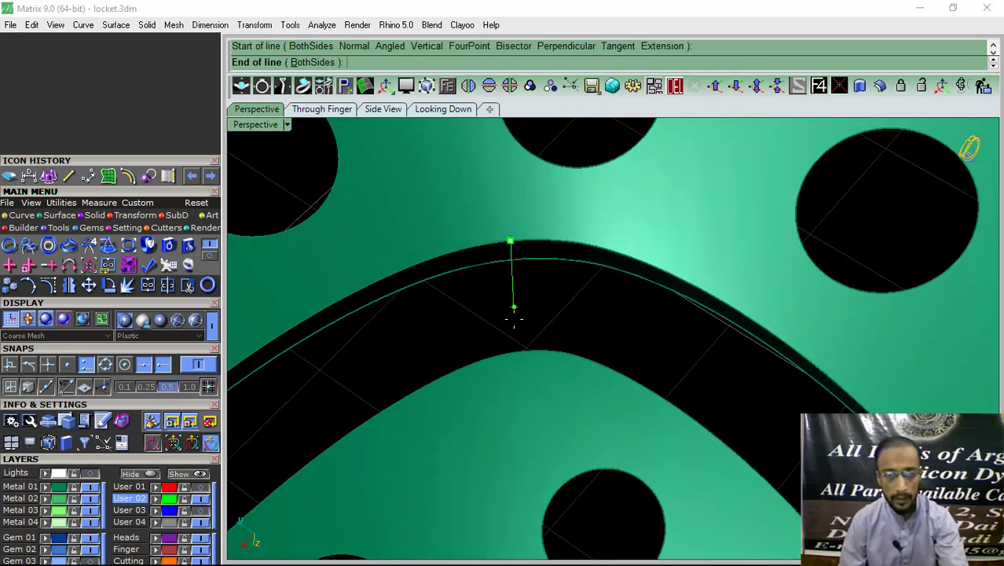
left_click(514, 351)
key("Return")
left_click(611, 252)
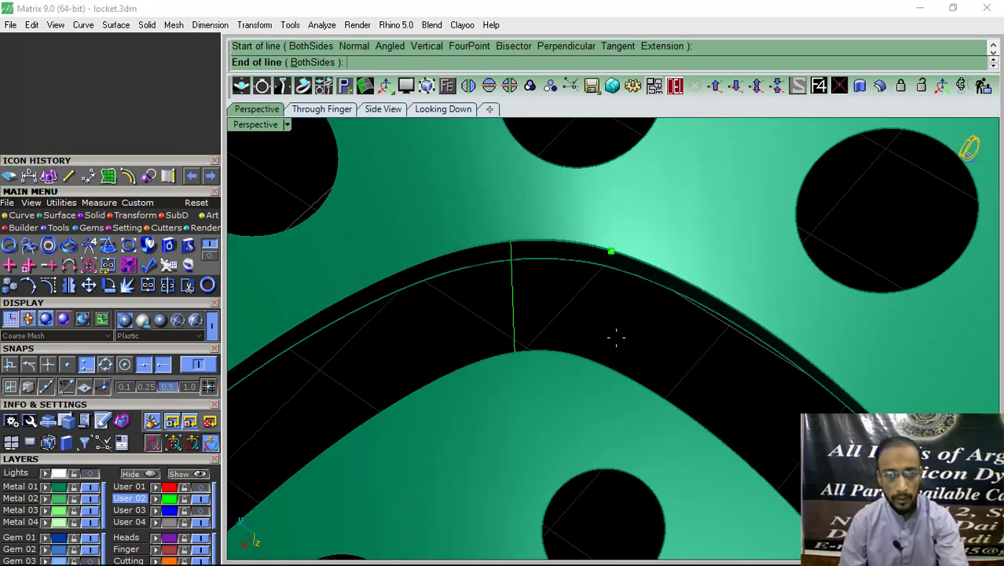
left_click(613, 365)
- Measure the distance between the two lines: 0.745 mm
left_click(28, 176)
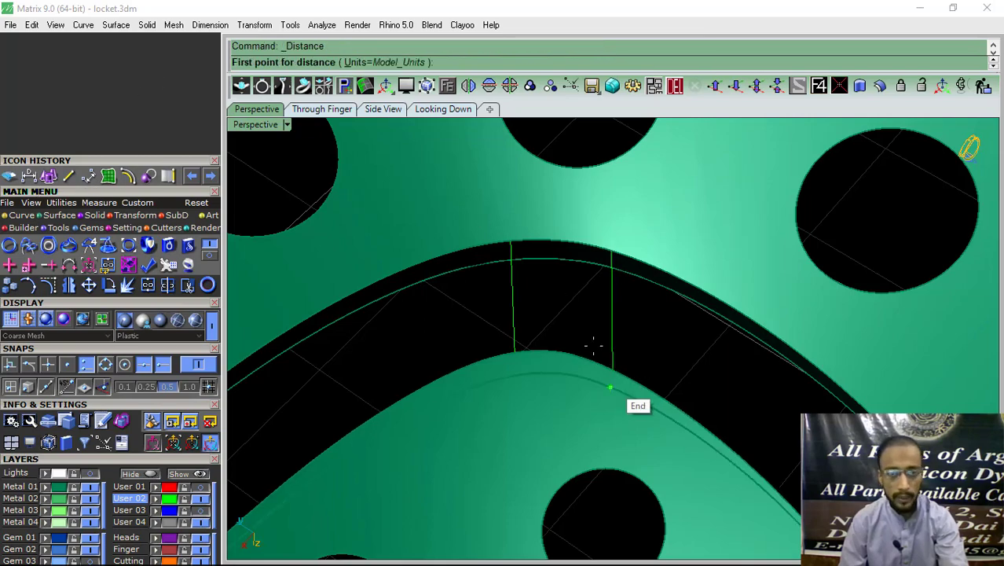
left_click(512, 296)
left_click(612, 308)
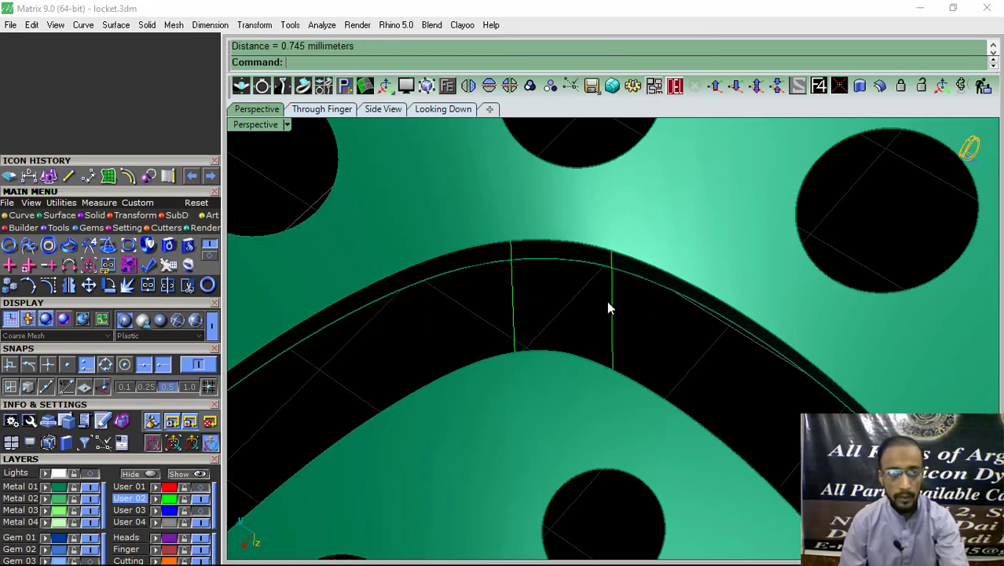
scroll(471, 338, "down", 5)
scroll(475, 370, "up", 2)
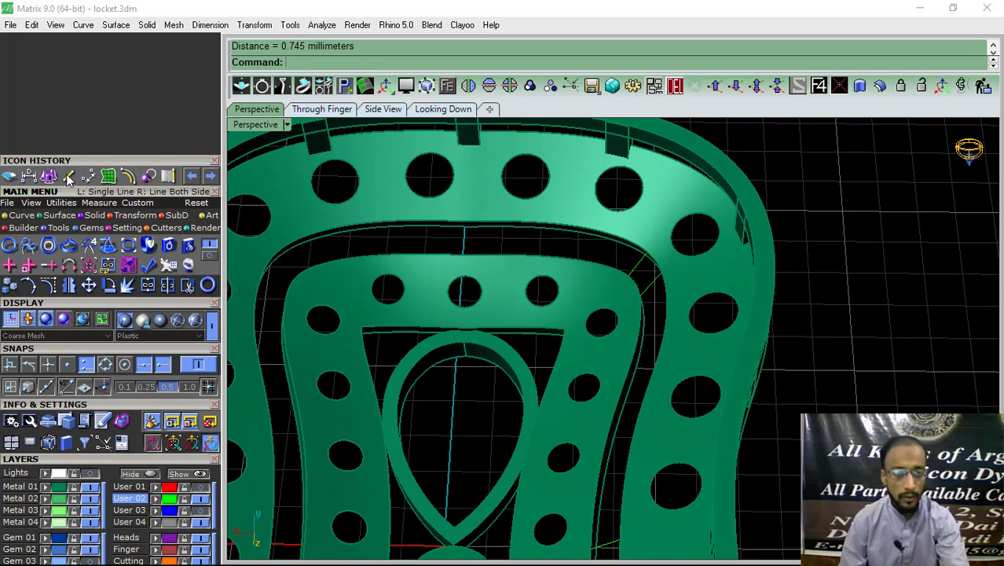
- Draw a line across the upper band gap, measuring 1.005 mm from the green line
left_click(68, 175)
scroll(502, 251, "up", 5)
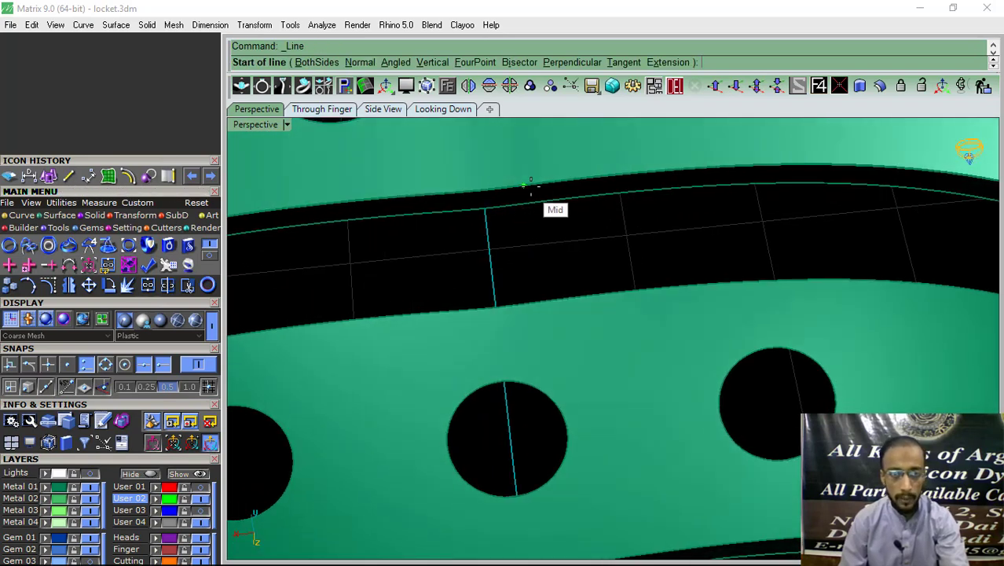
left_click(546, 184)
left_click(559, 297)
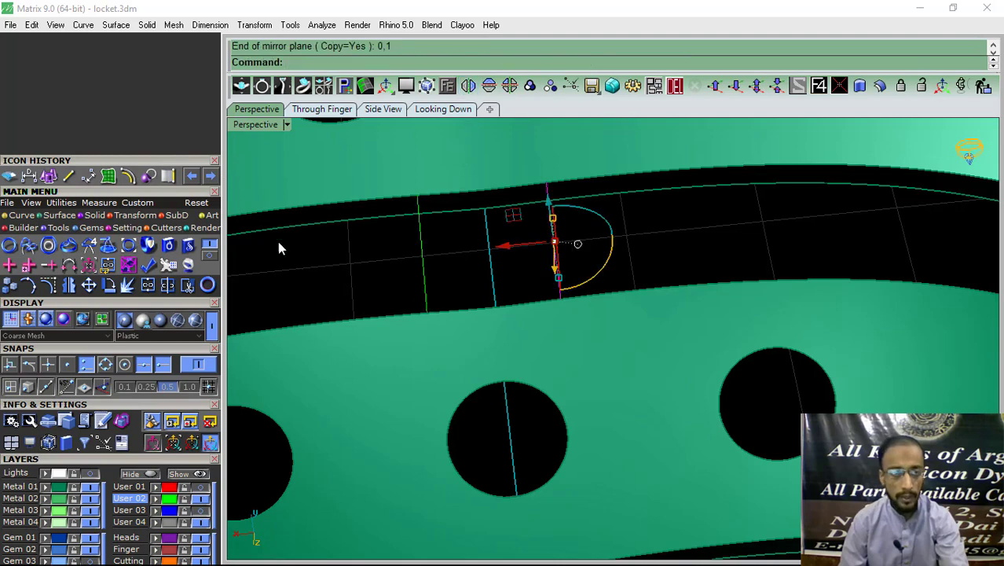
left_click(421, 253)
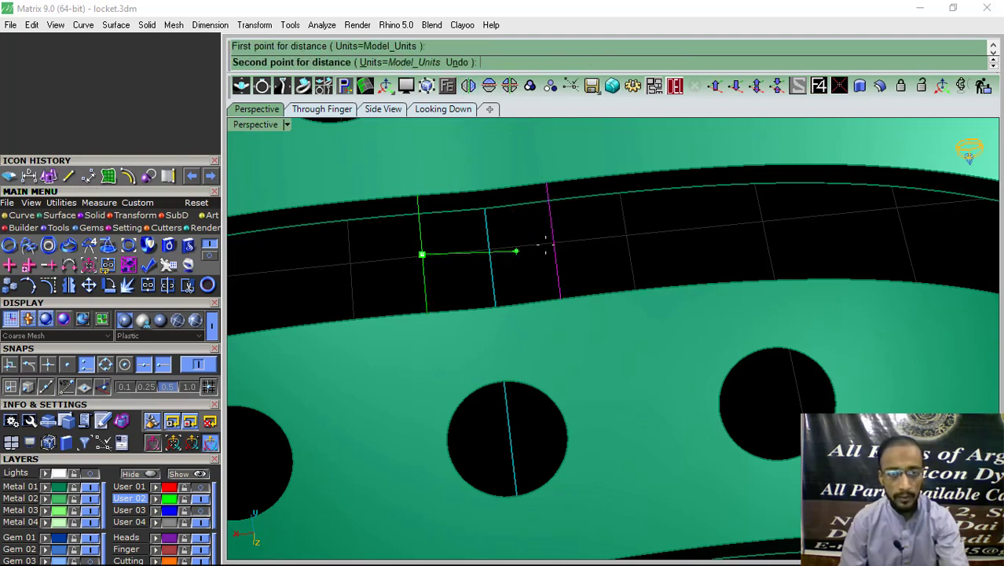
left_click(548, 250)
left_click_drag(503, 250, 492, 250)
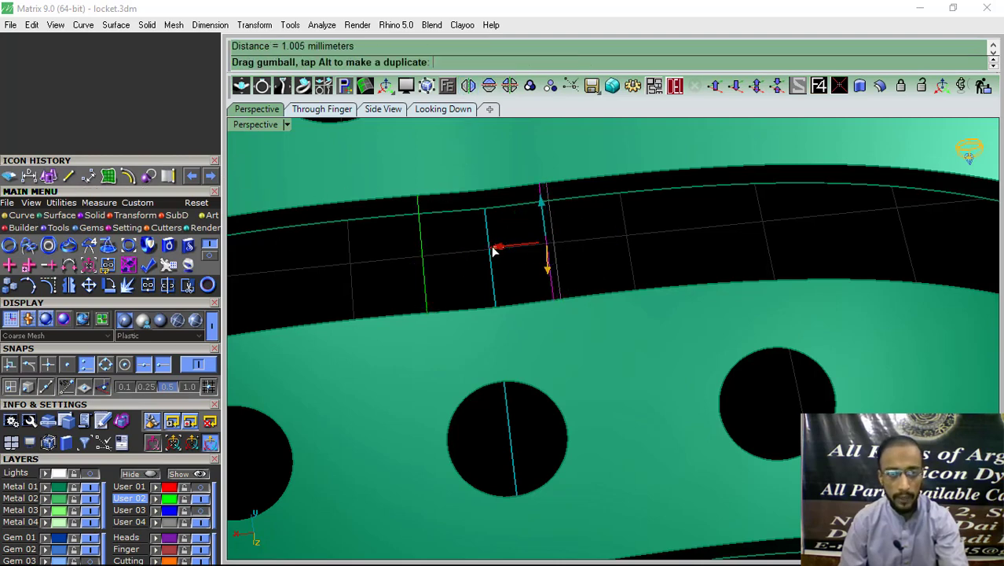
- Nudge the line left while remeasuring, from 0.837 mm down to 0.792 mm
key("Return")
left_click(433, 252)
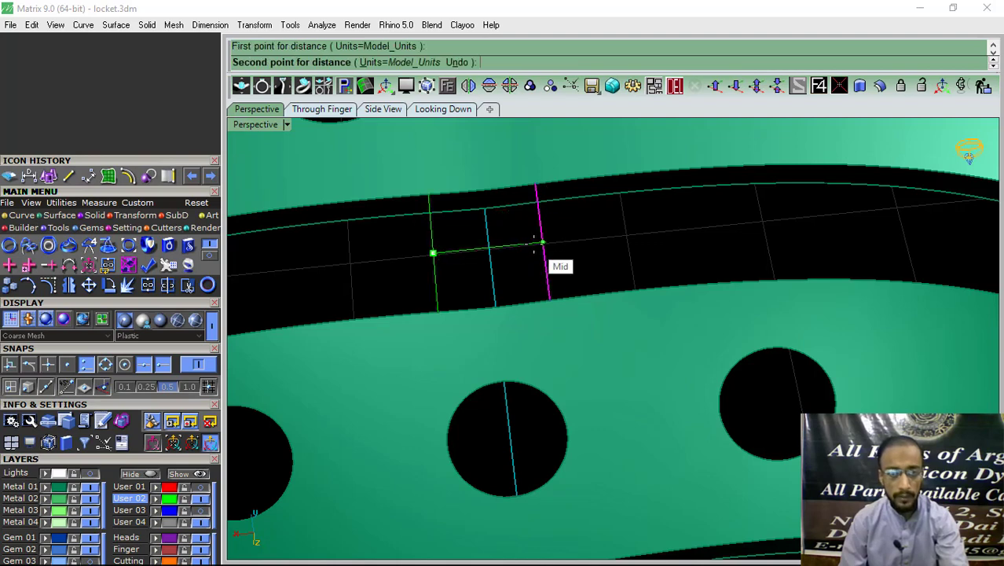
left_click(534, 244)
left_click_drag(495, 250, 490, 249)
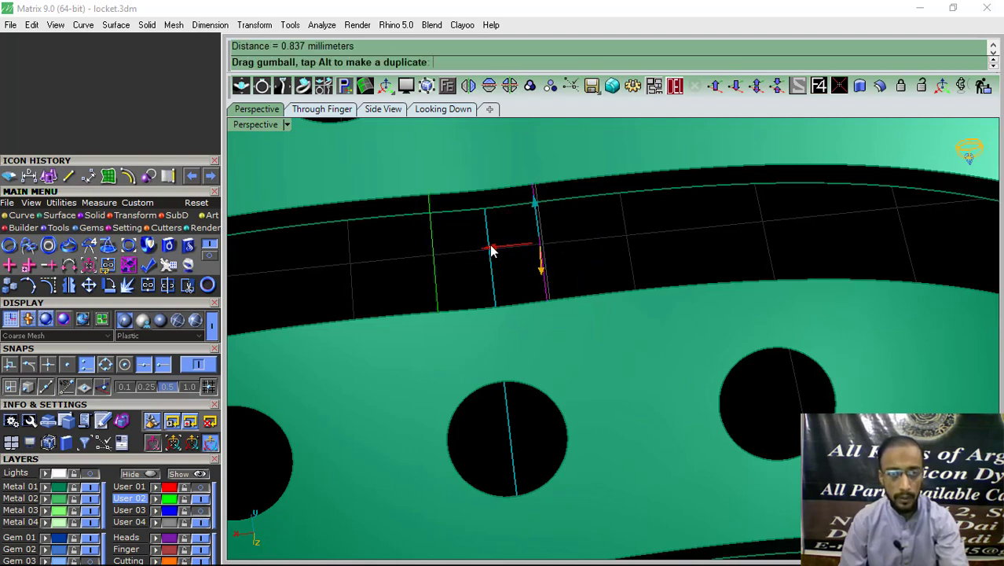
key("Return")
left_click(432, 252)
left_click(538, 246)
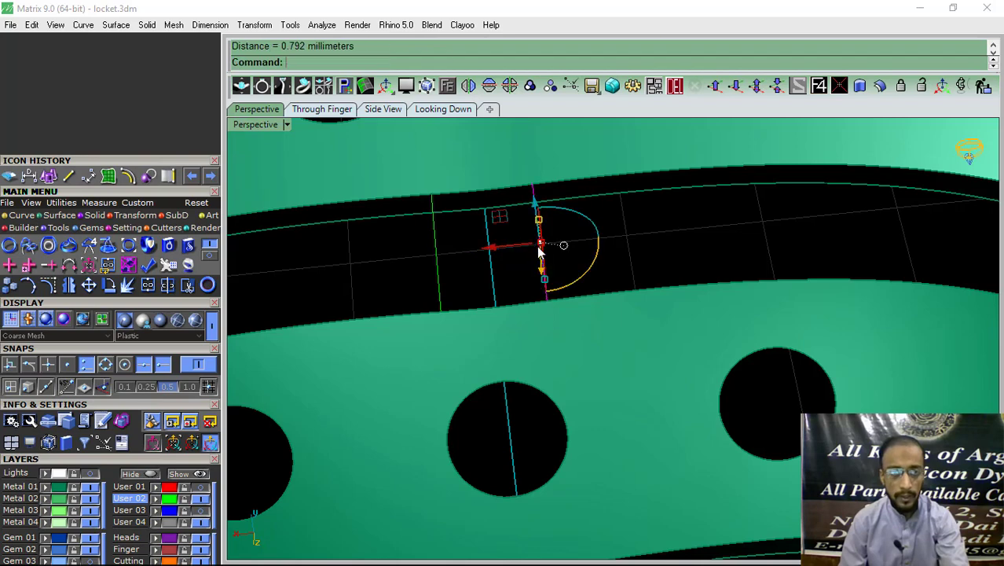
scroll(566, 244, "down", 5)
scroll(583, 236, "up", 5)
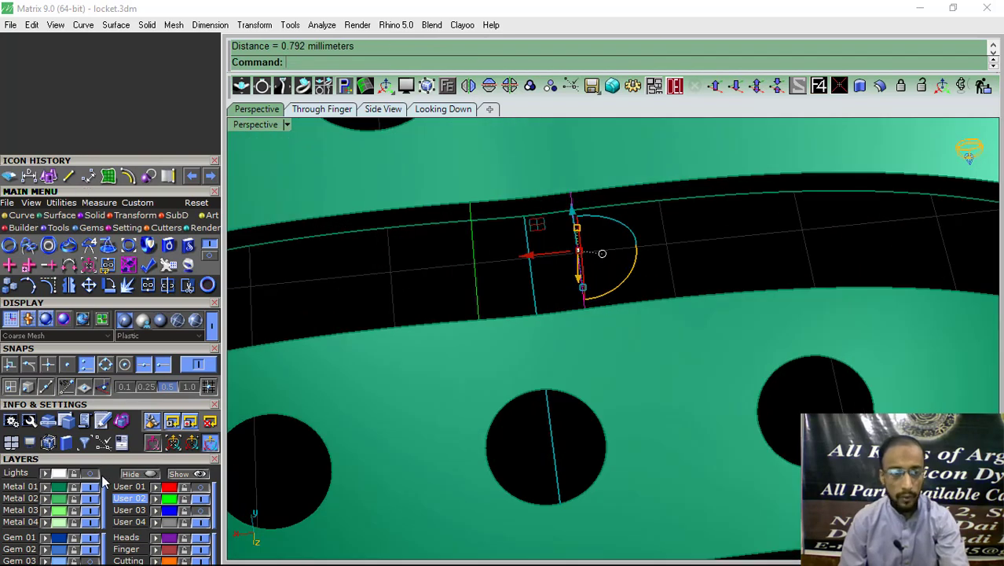
- Lock the Metal 01 layer, turn off object snapping and window-select both lines
left_click(75, 487)
left_click(198, 365)
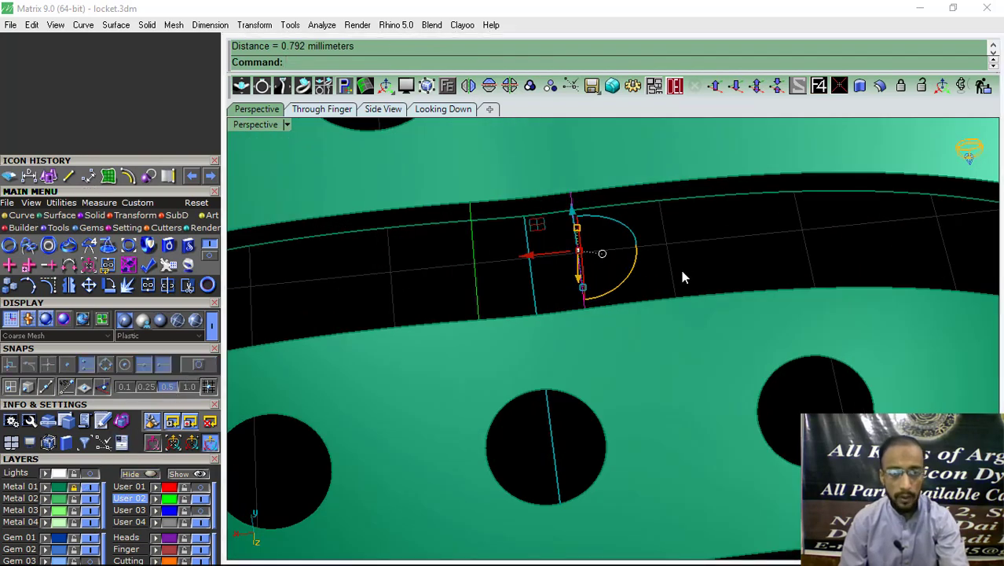
left_click_drag(677, 253, 386, 321)
- Loft green surface patches between the pairs of lines across the gap
left_click(56, 216)
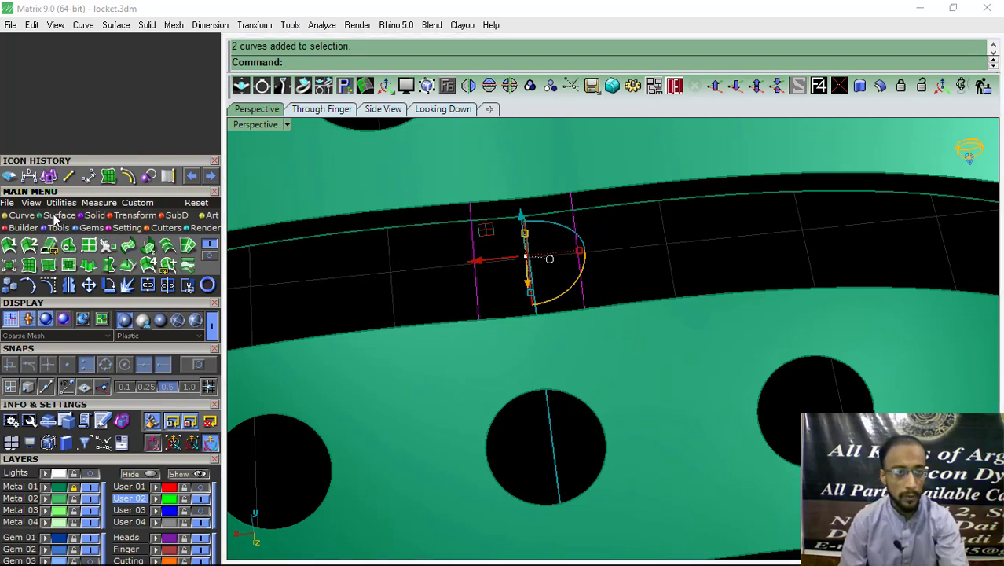
left_click(167, 246)
key("Return")
scroll(735, 224, "down", 3)
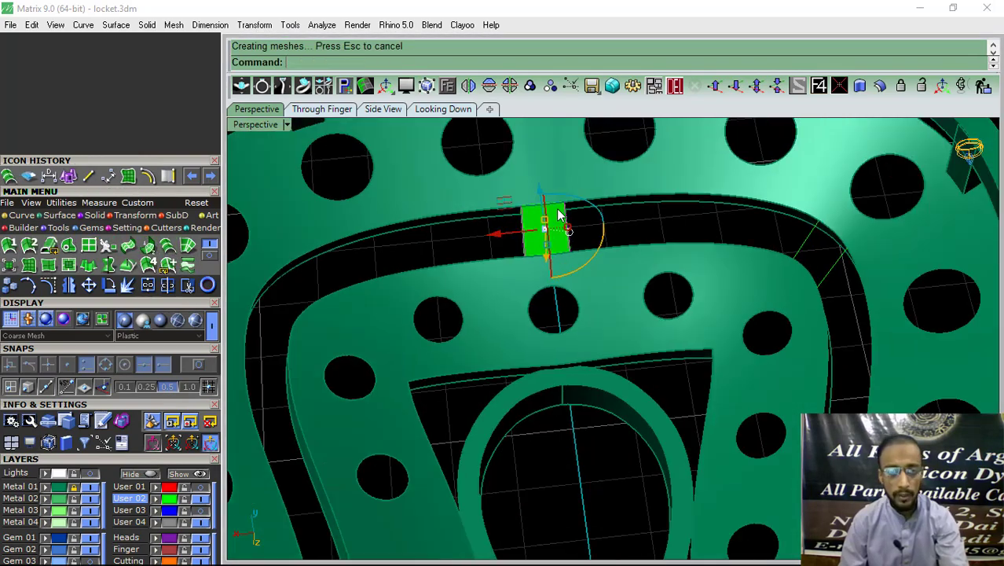
scroll(741, 232, "up", 2)
scroll(741, 233, "up", 2)
scroll(626, 262, "down", 3)
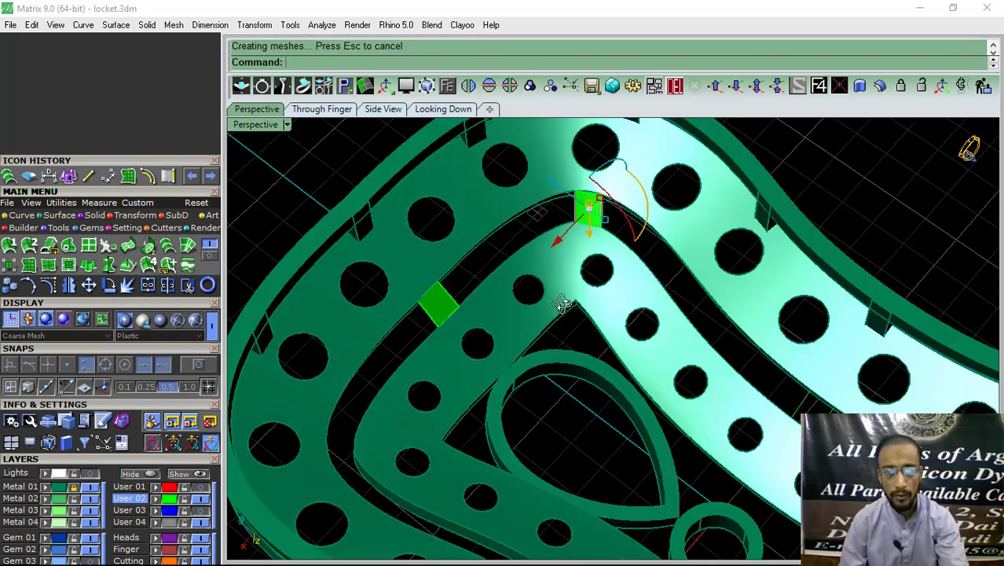
mouse_move(626, 262)
right_mouse_down()
mouse_move(514, 370)
mouse_move(568, 350)
right_mouse_up()
scroll(694, 271, "up", 5)
left_click(582, 314)
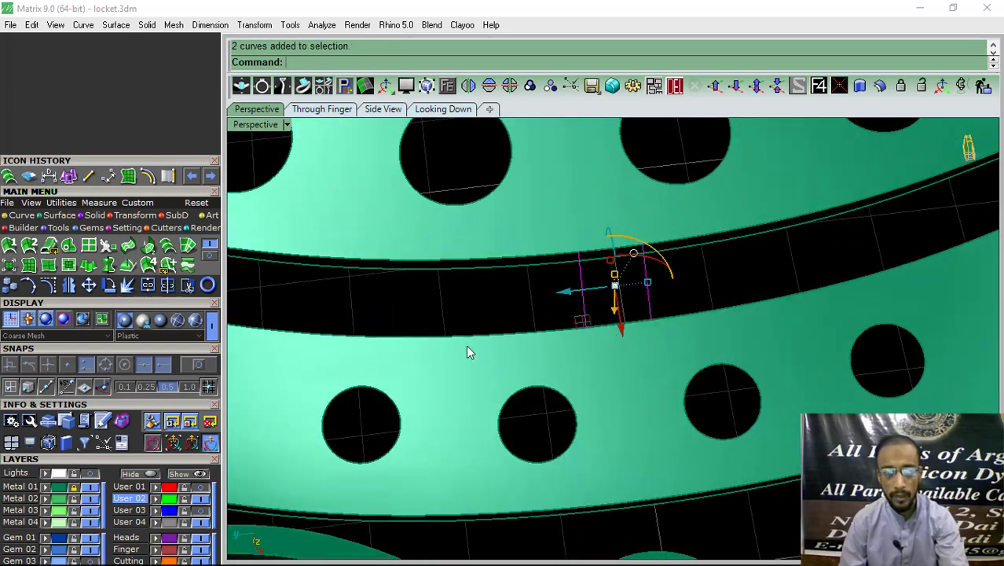
key("Return")
- Select the first green patch and realign its gumball to reposition it
left_click(620, 287)
scroll(710, 333, "down", 3)
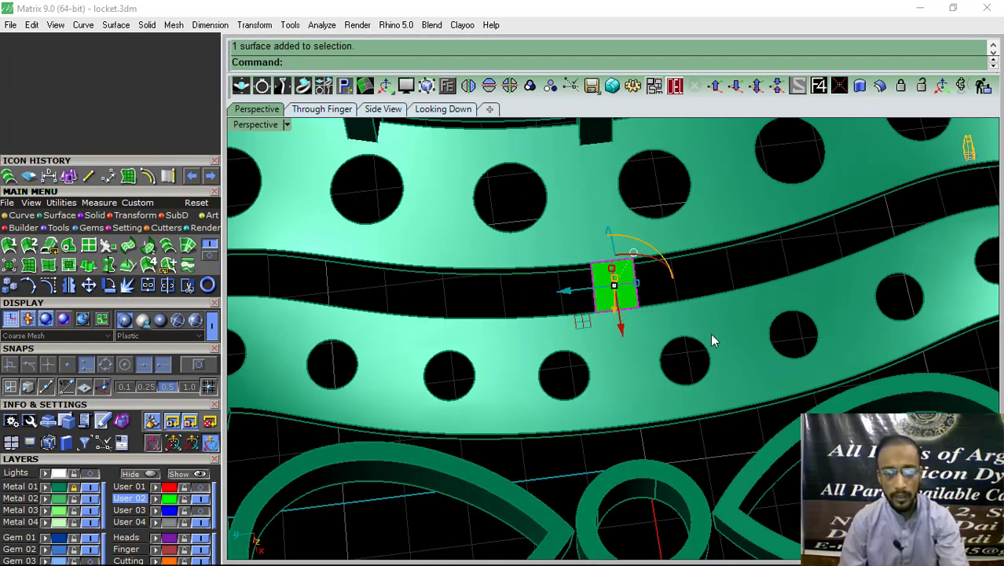
mouse_move(710, 333)
right_mouse_down()
mouse_move(535, 230)
mouse_move(545, 265)
right_mouse_up()
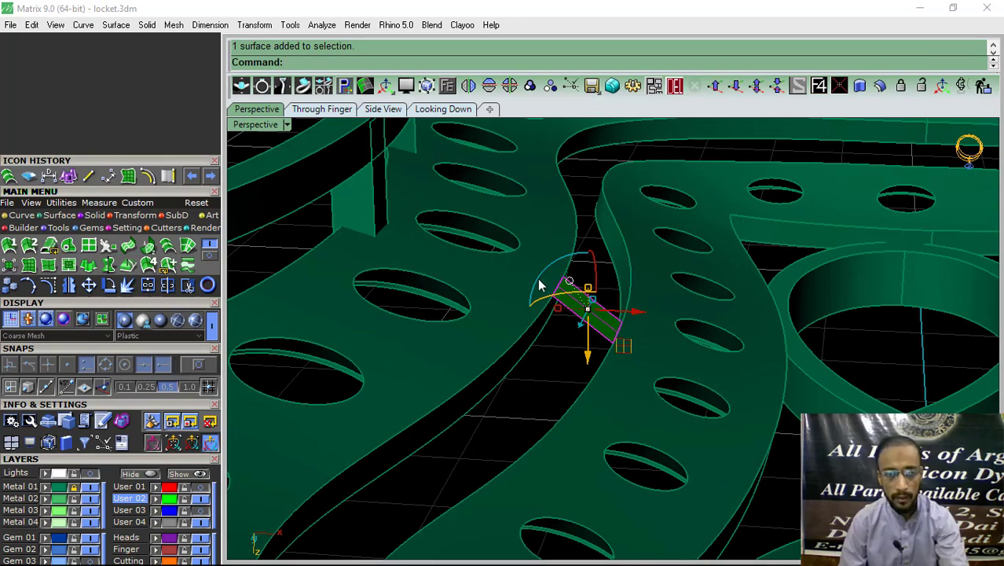
left_click_drag(540, 286, 512, 323, "ctrl")
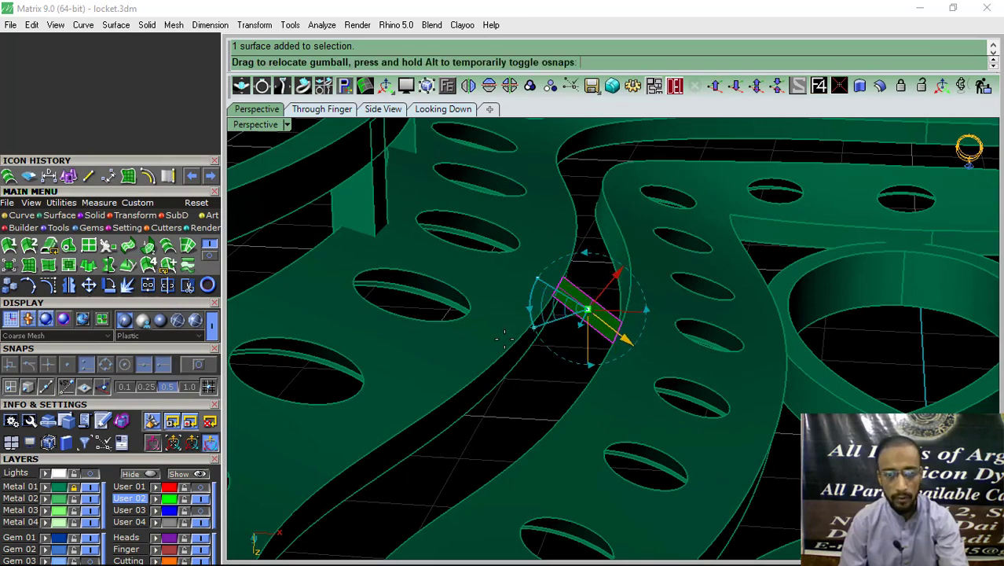
scroll(621, 350, "up", 3)
left_click(519, 251)
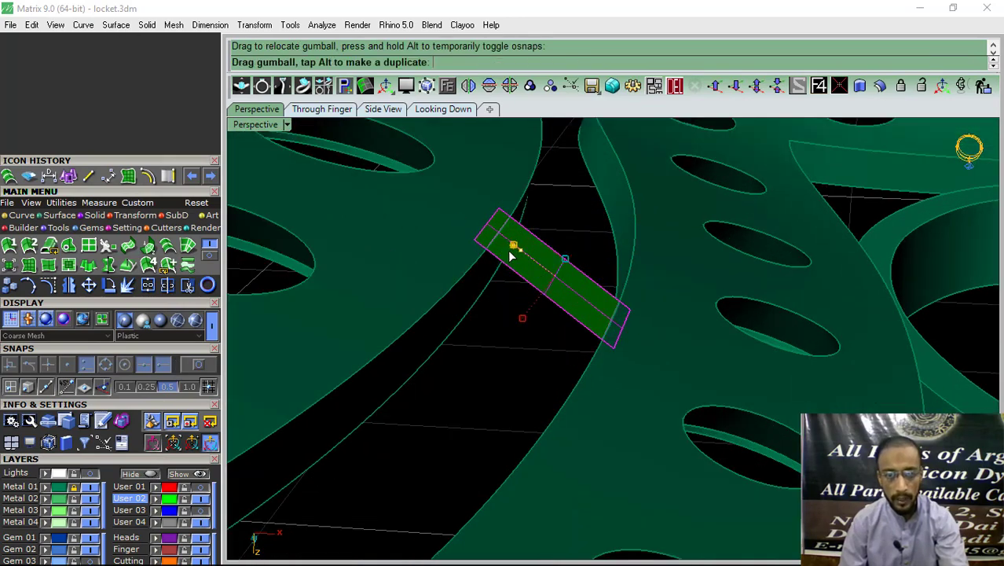
mouse_move(519, 251)
right_mouse_down()
mouse_move(549, 284)
mouse_move(328, 251)
right_mouse_up()
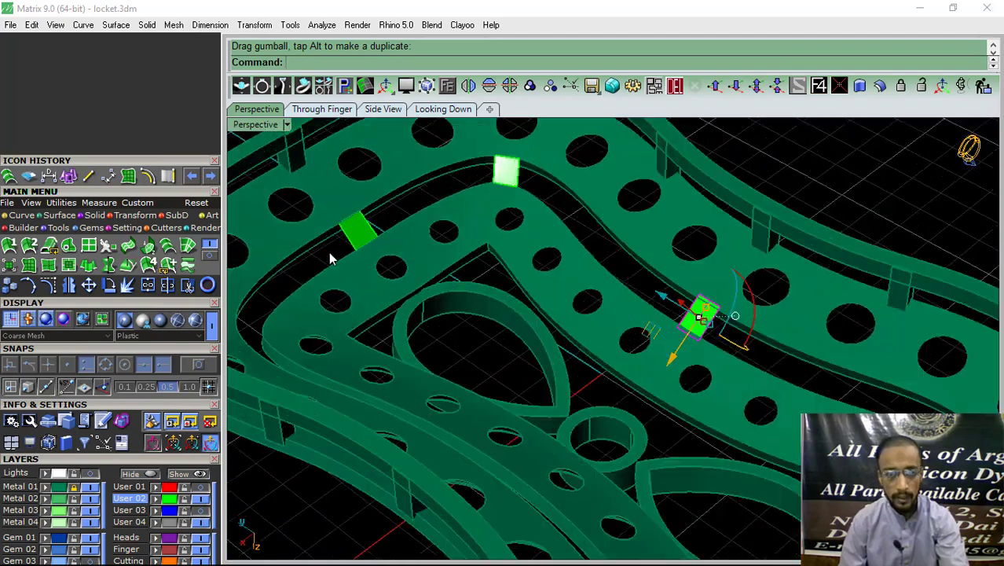
scroll(353, 228, "up", 3)
- Select a second patch and realign its transform axes over the rail gap
left_click(432, 200)
mouse_move(431, 200)
right_mouse_down()
mouse_move(542, 258)
mouse_move(519, 259)
right_mouse_up()
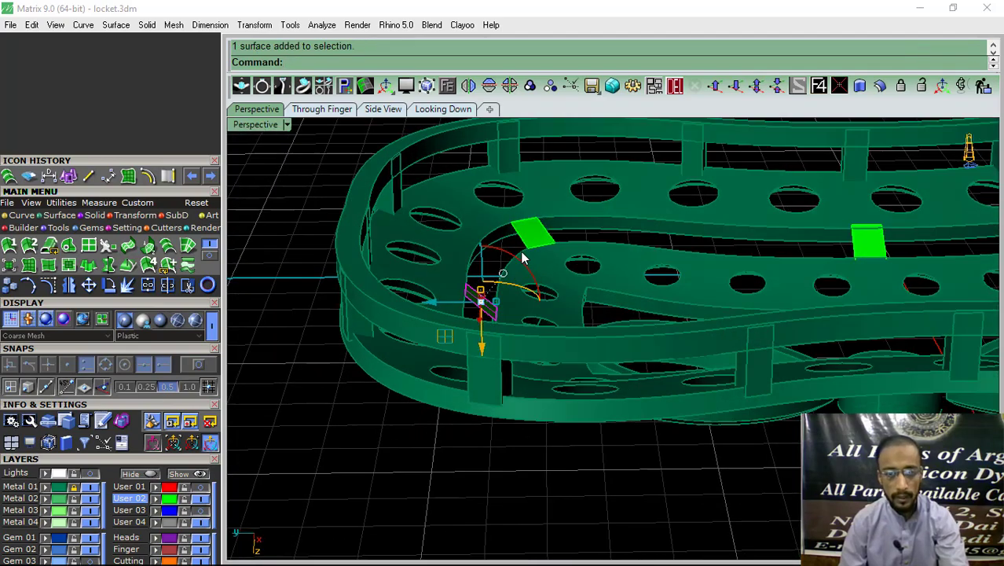
scroll(507, 284, "up", 3)
mouse_move(495, 303)
left_mouse_down("ctrl")
mouse_move(454, 279)
mouse_move(433, 292)
left_mouse_up("ctrl")
scroll(436, 289, "up", 3)
scroll(433, 286, "up", 2)
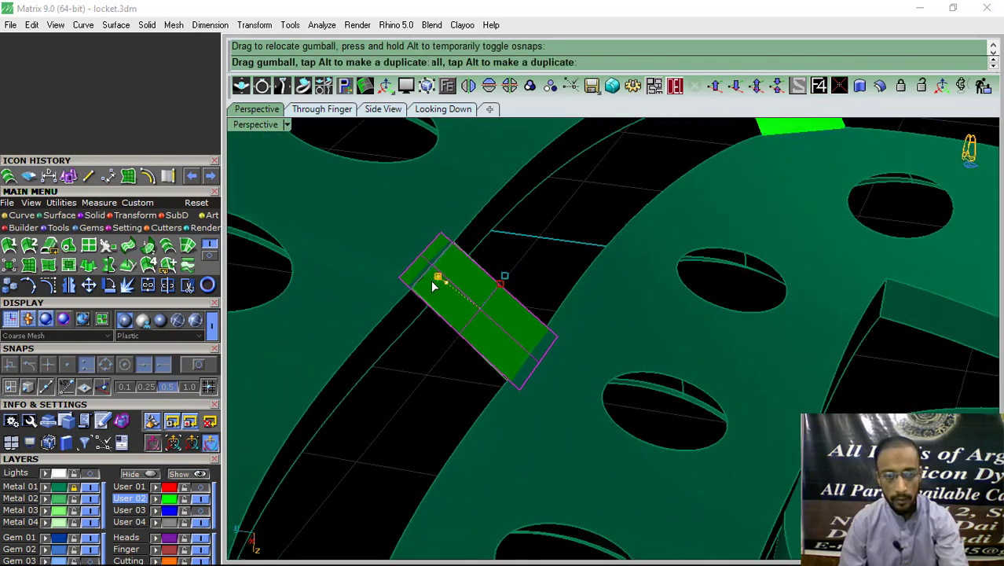
scroll(382, 356, "down", 5)
- Select a third patch and rotate it to bridge the inner and outer rails
left_click(585, 243)
scroll(585, 244, "up", 4)
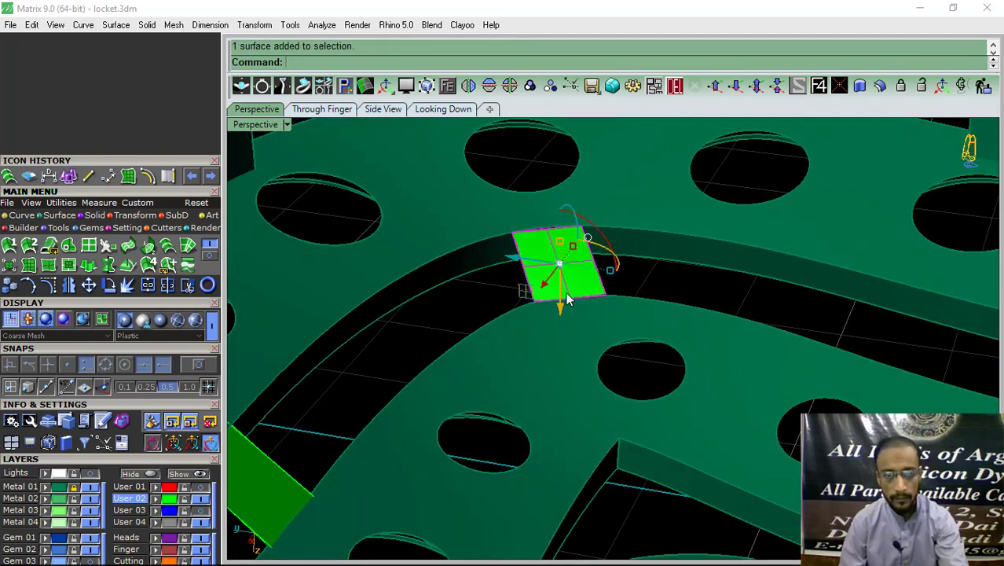
mouse_move(581, 299)
right_mouse_down()
mouse_move(643, 328)
mouse_move(596, 422)
mouse_move(659, 335)
right_mouse_up()
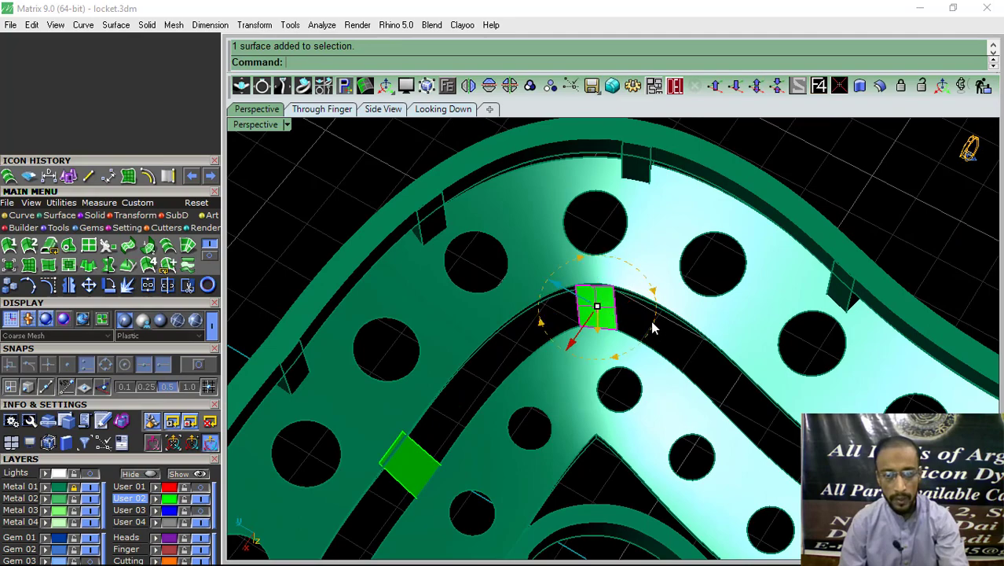
left_click_drag(652, 328, 650, 280, "ctrl")
mouse_move(650, 292)
right_mouse_down()
mouse_move(676, 325)
mouse_move(594, 273)
right_mouse_up()
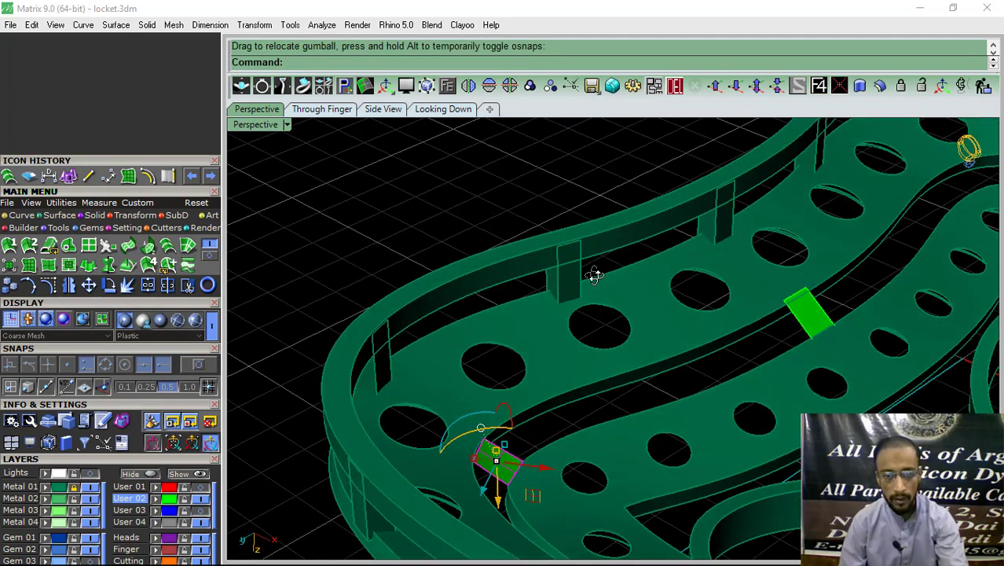
right_click_drag(566, 386, 482, 389)
scroll(483, 389, "up", 2)
left_click_drag(494, 395, 520, 378, "ctrl")
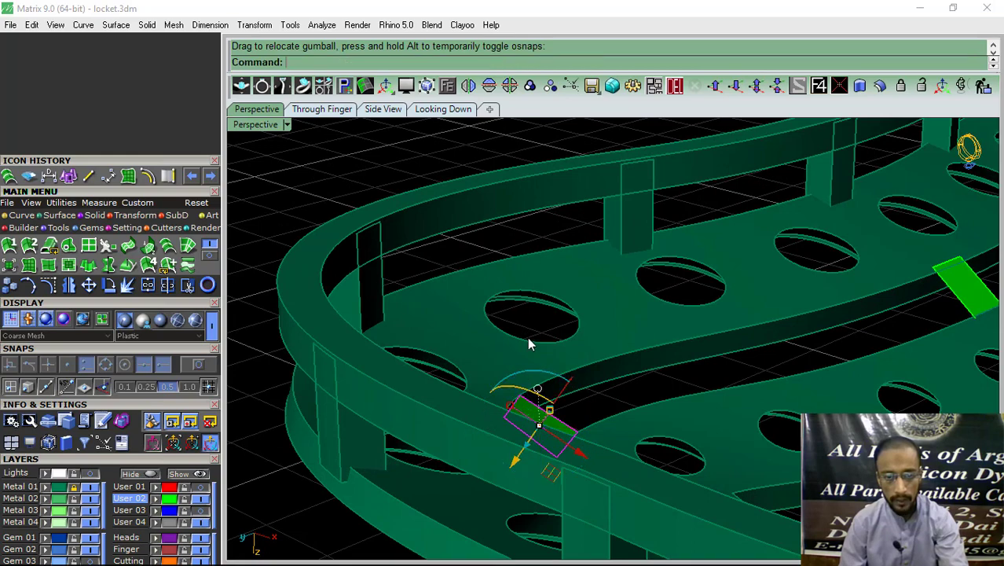
scroll(534, 408, "up", 5)
mouse_move(652, 424)
right_mouse_down()
mouse_move(701, 271)
mouse_move(656, 300)
right_mouse_up()
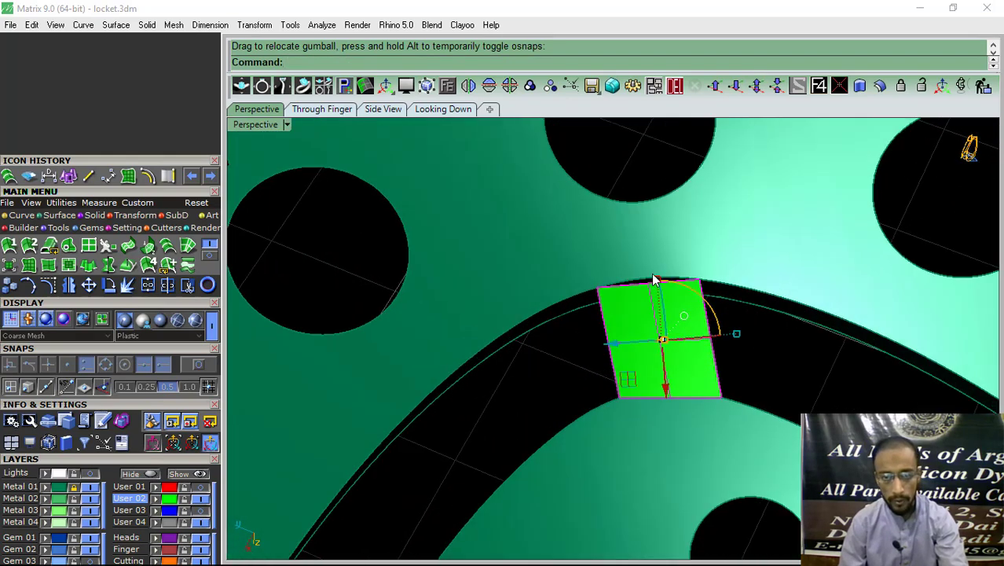
left_click_drag(658, 287, 616, 275)
scroll(571, 292, "down", 5)
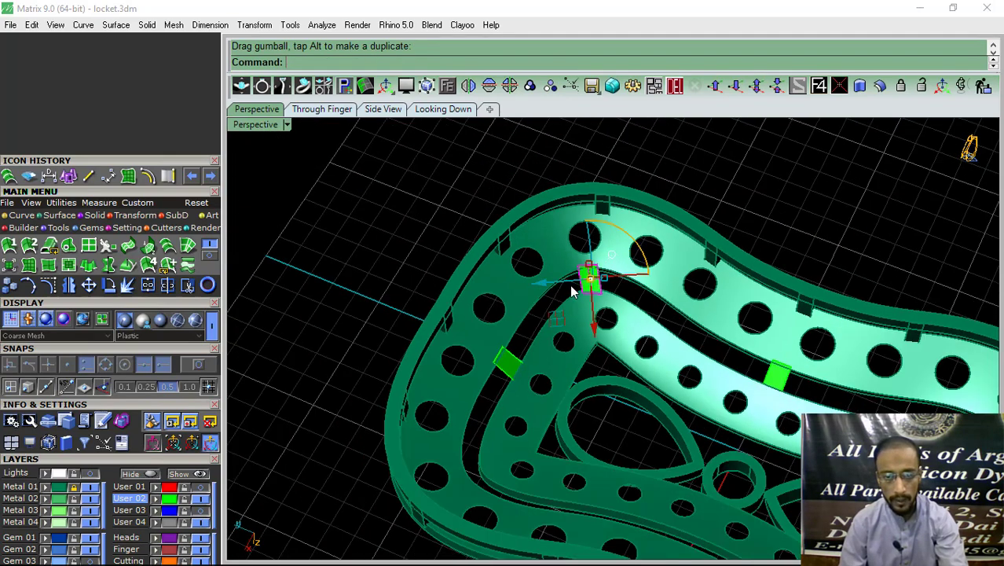
- Thicken the three gap patches into 0.5-thick solid bars with the offset direction flipped
left_click(177, 505)
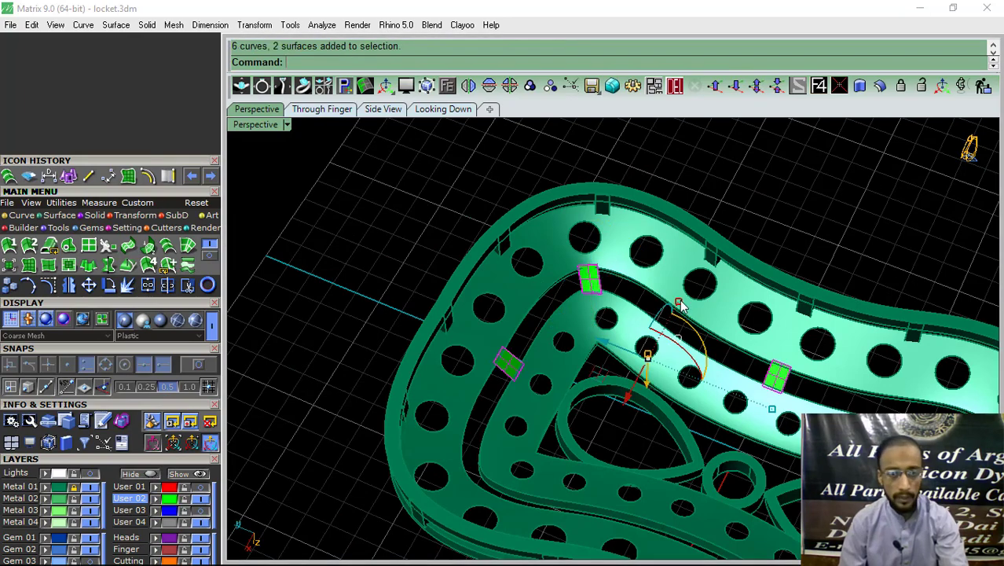
left_click(882, 87)
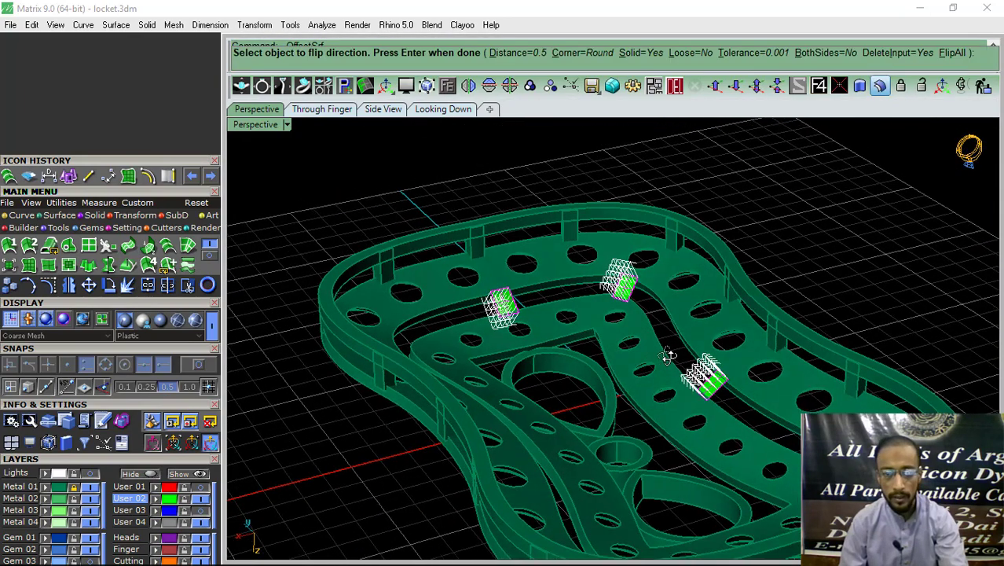
right_click_drag(510, 267, 667, 368)
left_click(951, 52)
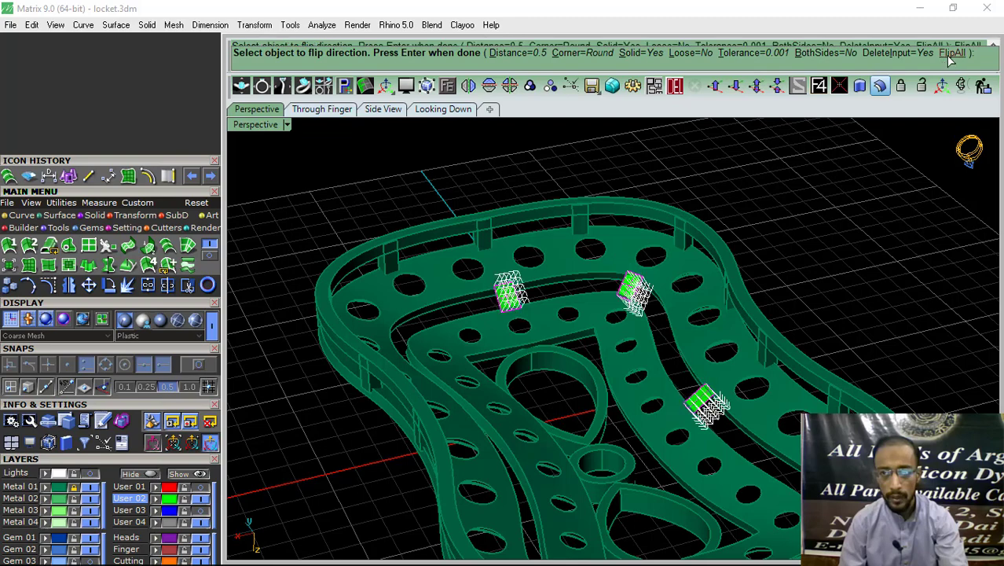
scroll(489, 296, "up", 5)
scroll(511, 259, "down", 1)
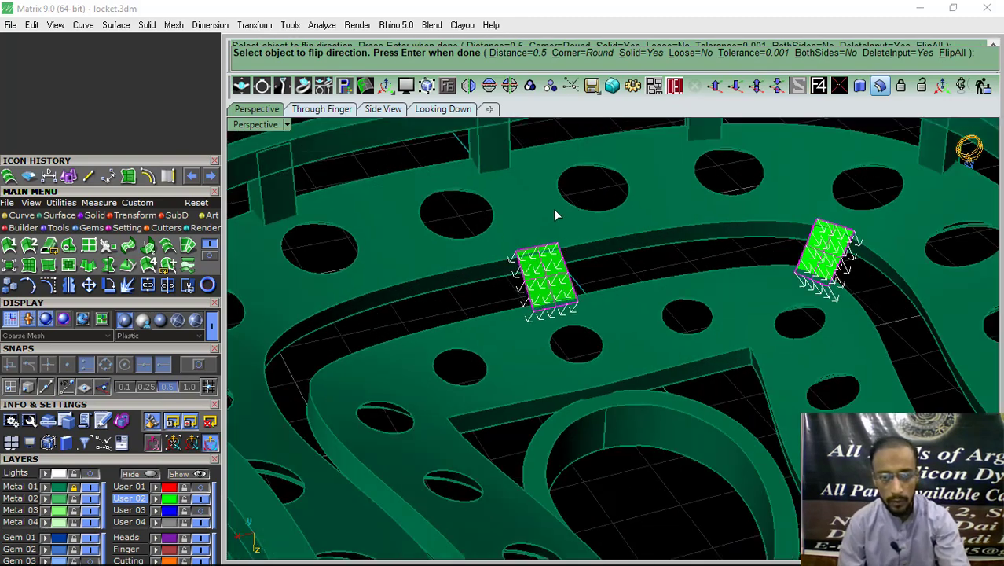
scroll(553, 209, "down", 4)
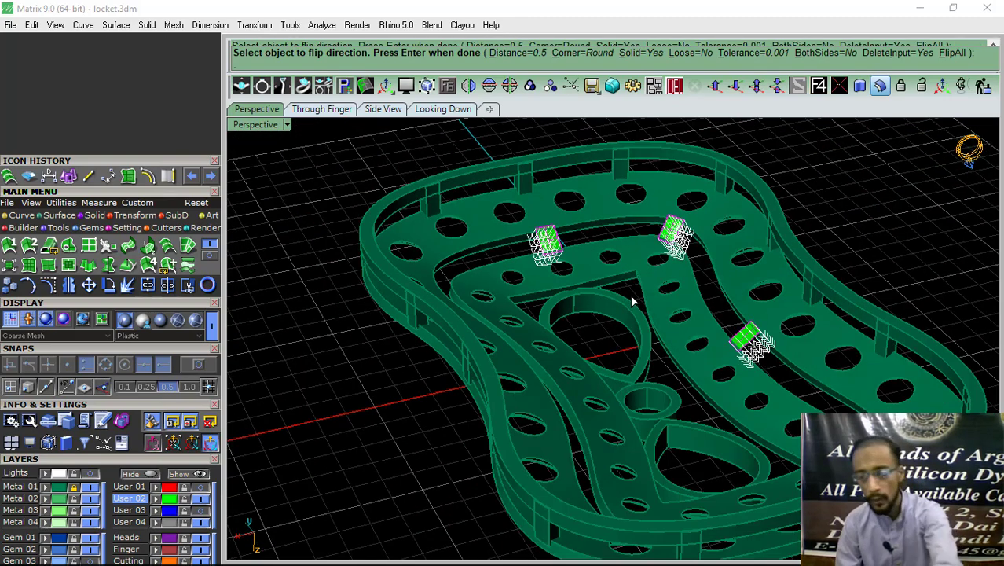
type(".4")
key("Return")
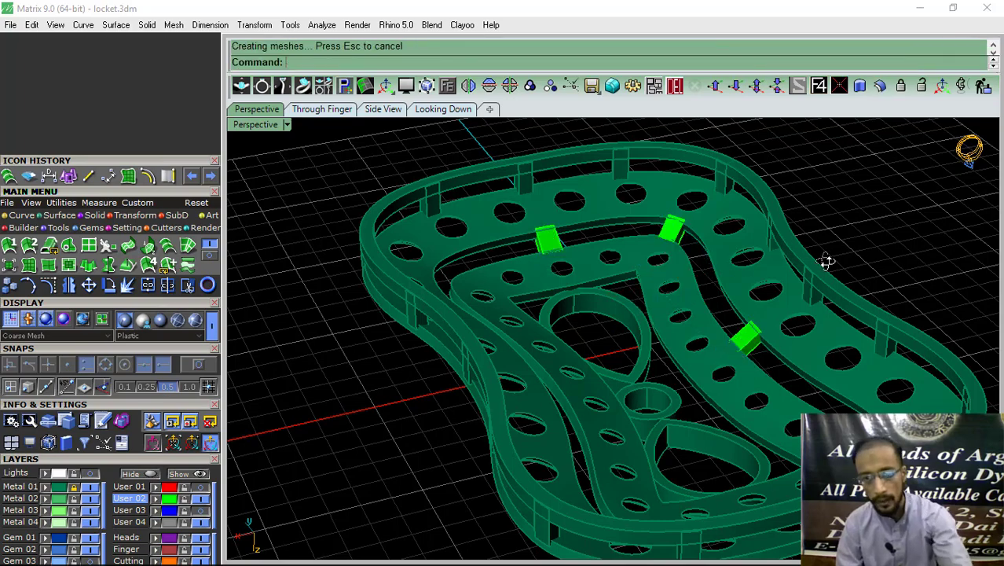
- Mirror copies of the bars across the 1,0 plane to the locket's opposite side
mouse_move(827, 261)
right_mouse_down()
mouse_move(578, 246)
mouse_move(600, 320)
mouse_move(578, 368)
right_mouse_up()
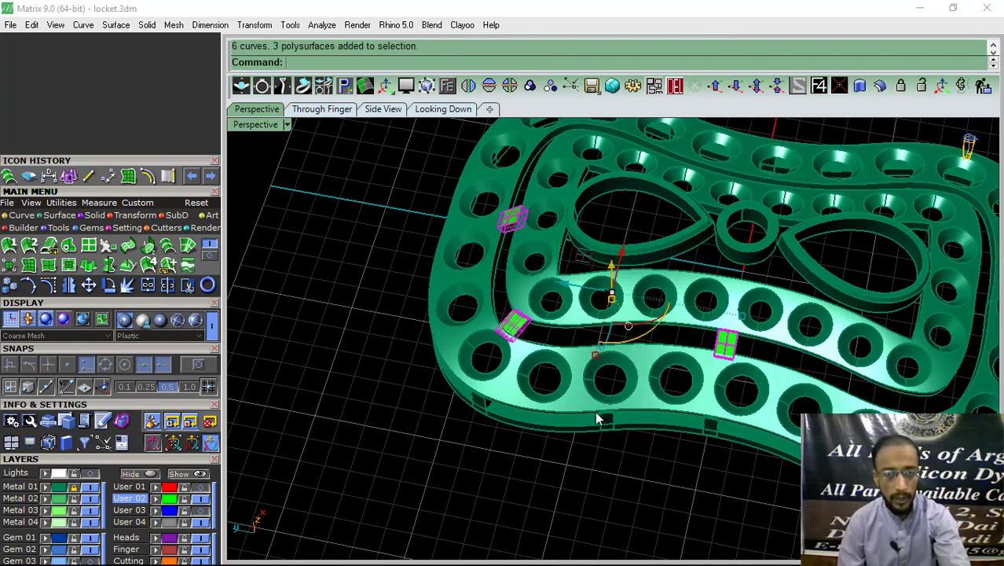
left_click(491, 86)
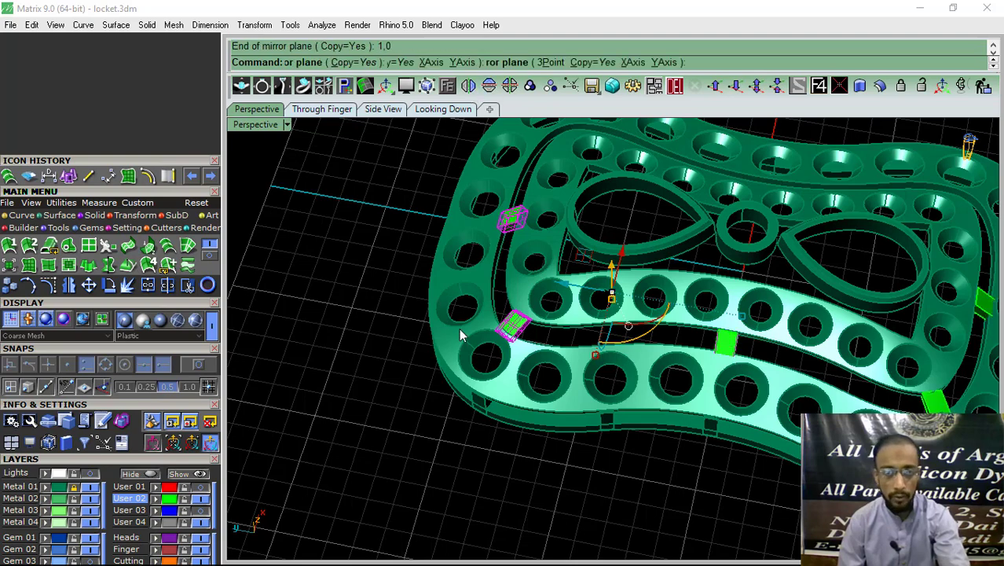
left_click(515, 222, "ctrl")
scroll(813, 236, "down", 3)
- Deselect the right and upper-left bars, then mirror the rest across the 0,1 plane
left_click_drag(738, 294, 674, 306, "ctrl")
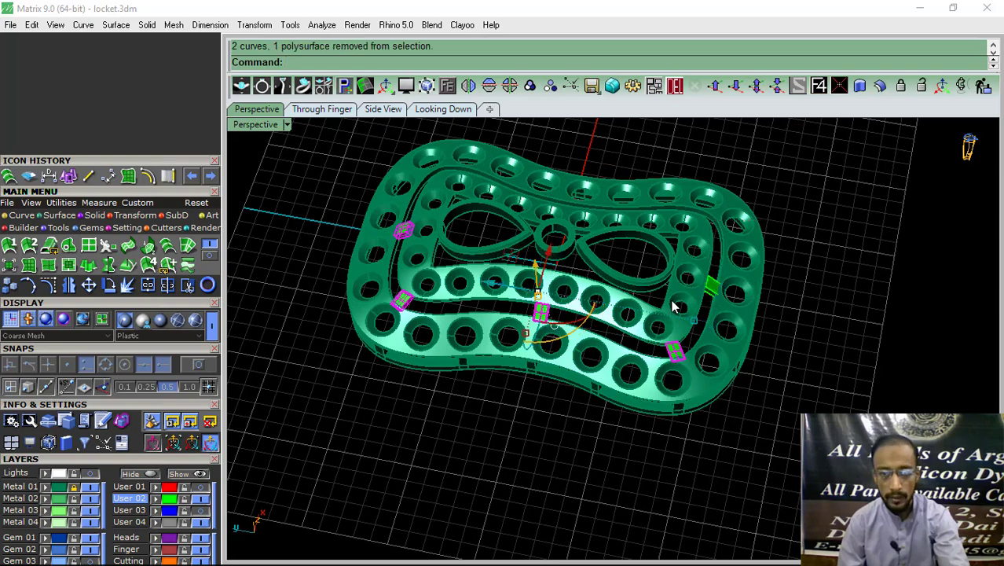
left_click_drag(394, 199, 385, 265, "ctrl")
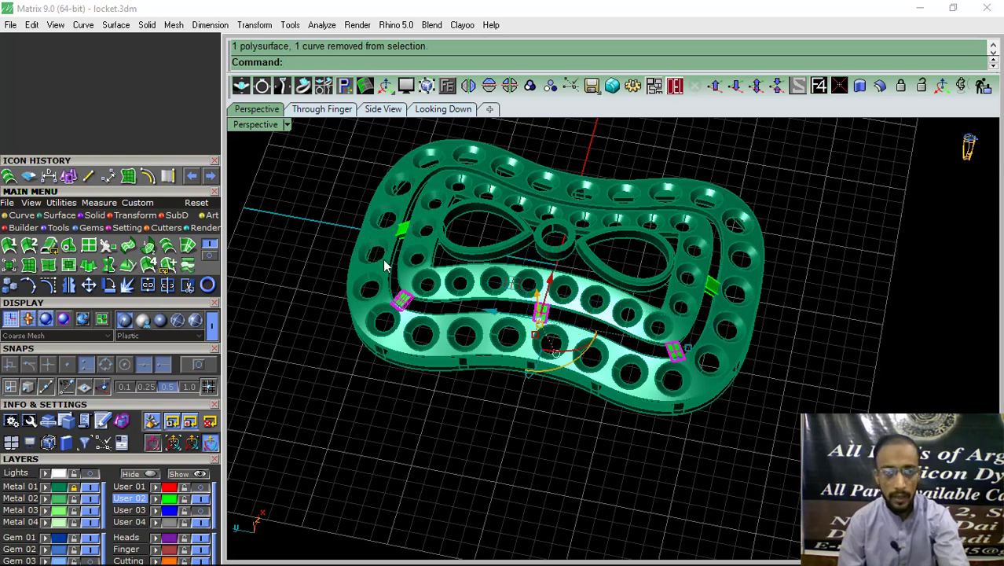
left_click(527, 85)
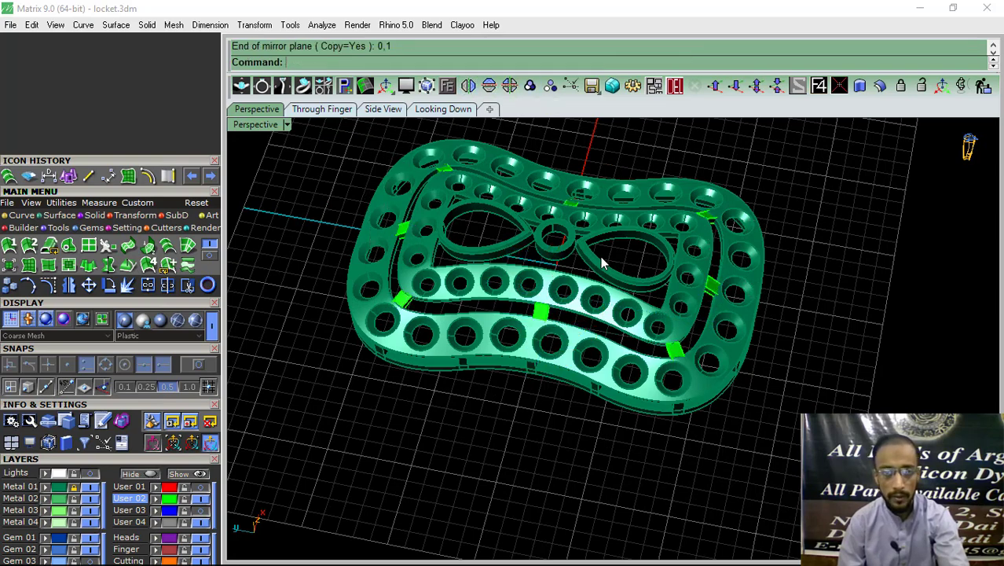
mouse_move(620, 338)
right_mouse_down()
mouse_move(647, 317)
mouse_move(678, 125)
mouse_move(747, 249)
mouse_move(741, 285)
mouse_move(750, 201)
right_mouse_up()
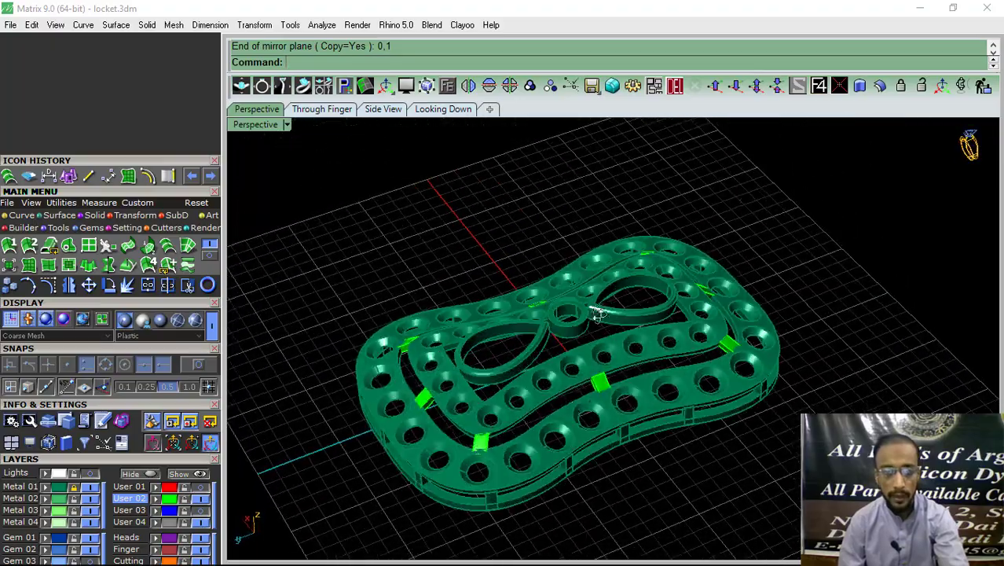
right_click_drag(597, 315, 638, 416)
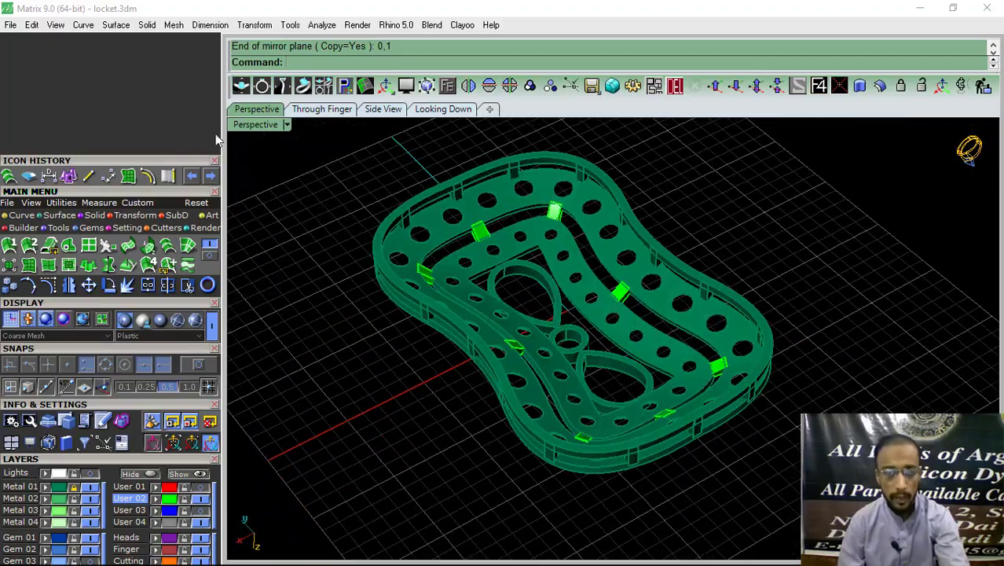
- Draw two short lines from the inner arc ends to the rail's inner edge
left_click(146, 262)
scroll(550, 266, "up", 2)
scroll(545, 268, "up", 2)
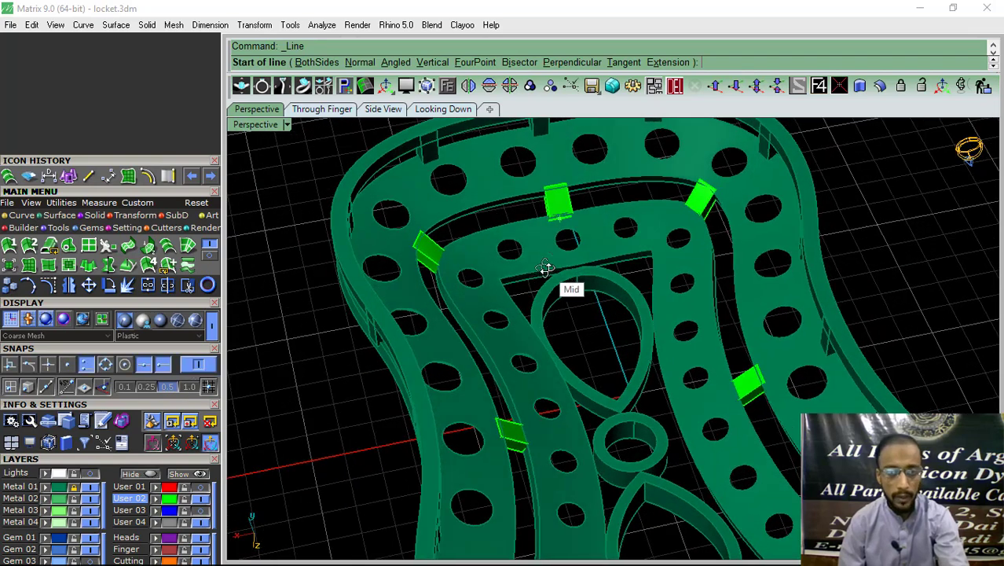
scroll(544, 268, "up", 2)
scroll(641, 241, "up", 2)
scroll(584, 297, "up", 2)
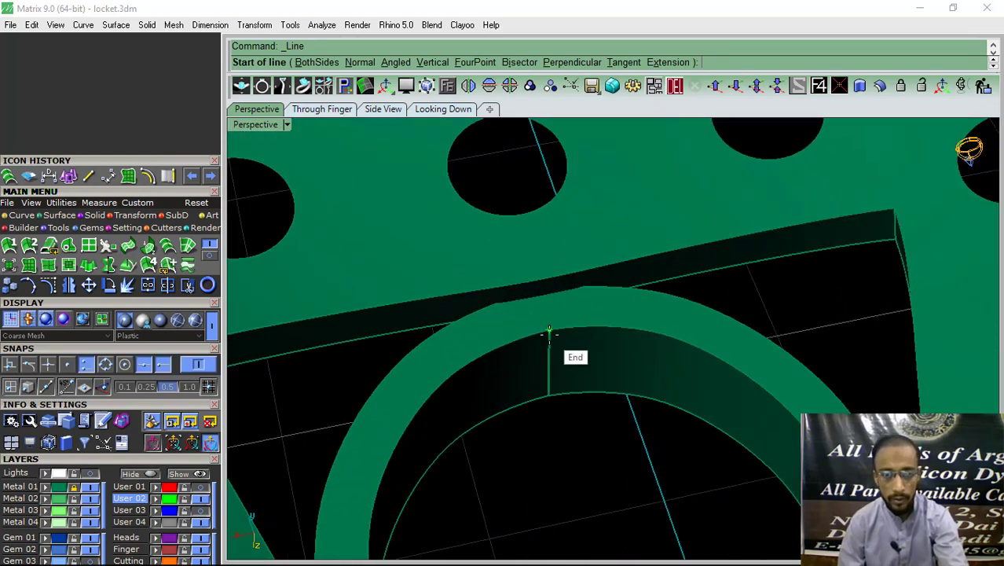
left_click(549, 331)
scroll(539, 282, "down", 1)
left_click(539, 283)
scroll(503, 267, "down", 3)
scroll(658, 343, "down", 3)
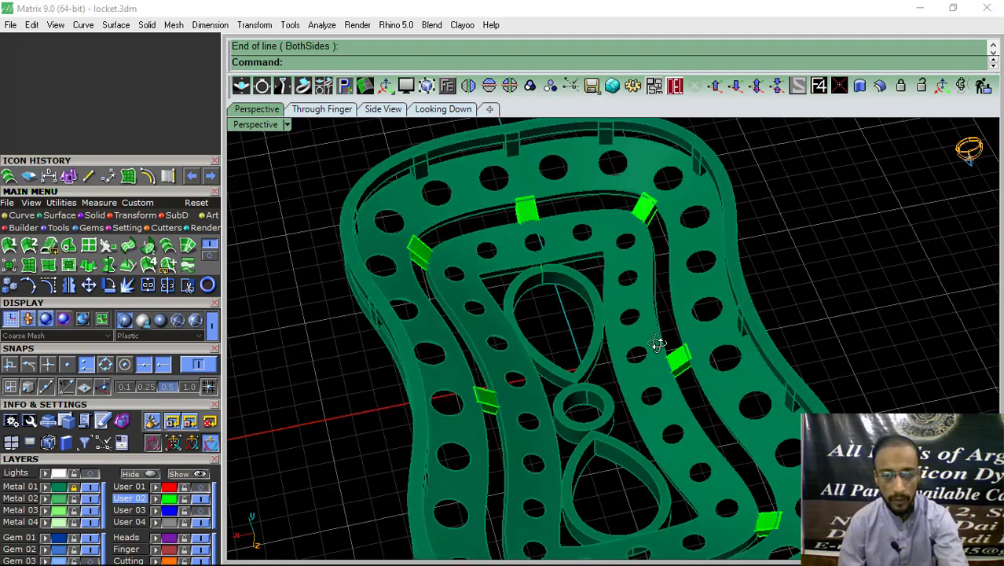
scroll(658, 343, "down", 2)
scroll(538, 351, "up", 6)
key("Return")
left_click(534, 354)
scroll(544, 282, "up", 1)
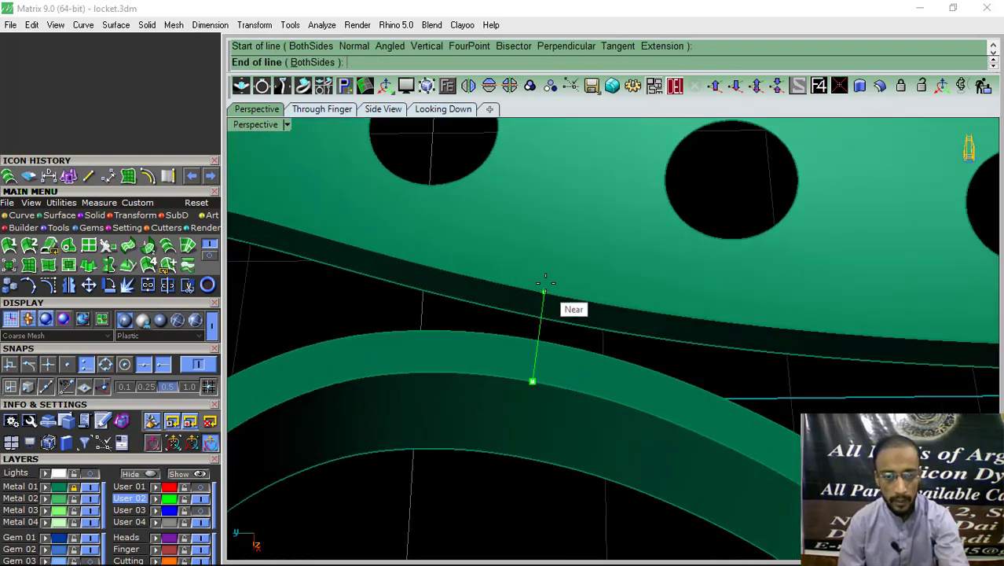
left_click(544, 282)
scroll(437, 320, "down", 4)
scroll(593, 363, "up", 4)
- Draw lines from the small circle to the rail above and from the teardrop tip to the circle
key("Return")
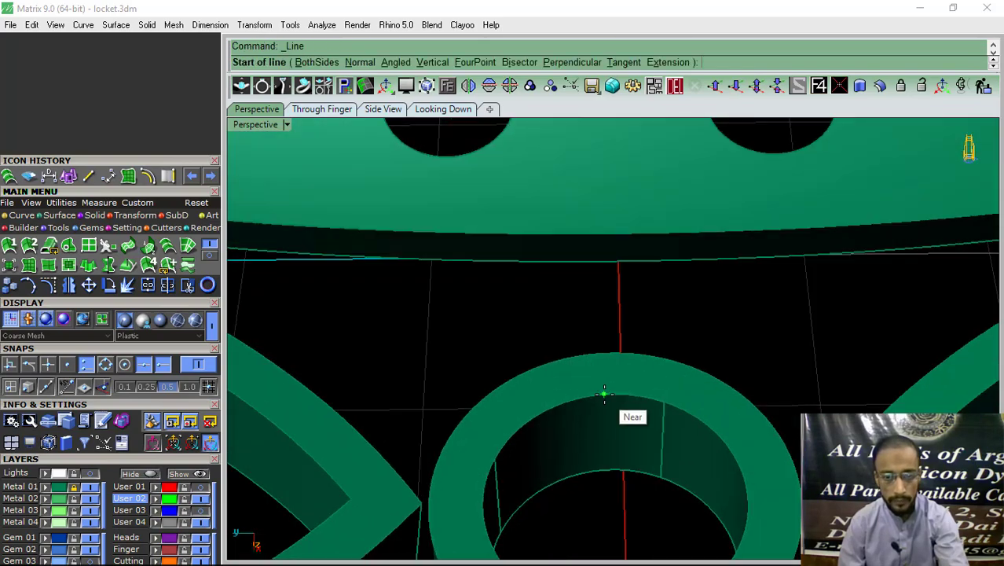
left_click(604, 393)
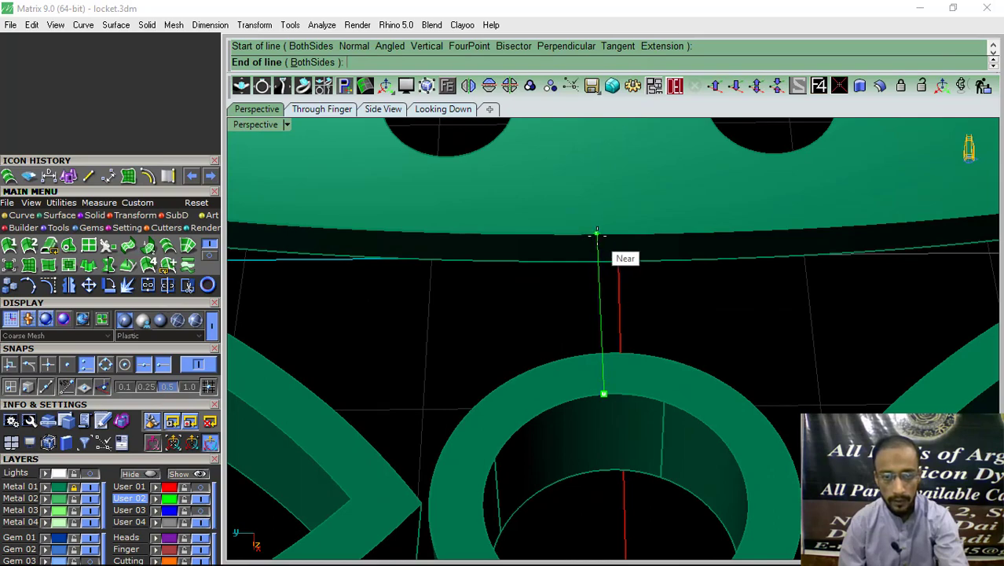
left_click(597, 233)
scroll(654, 265, "down", 3)
scroll(647, 320, "up", 2)
scroll(657, 358, "up", 2)
key("Return")
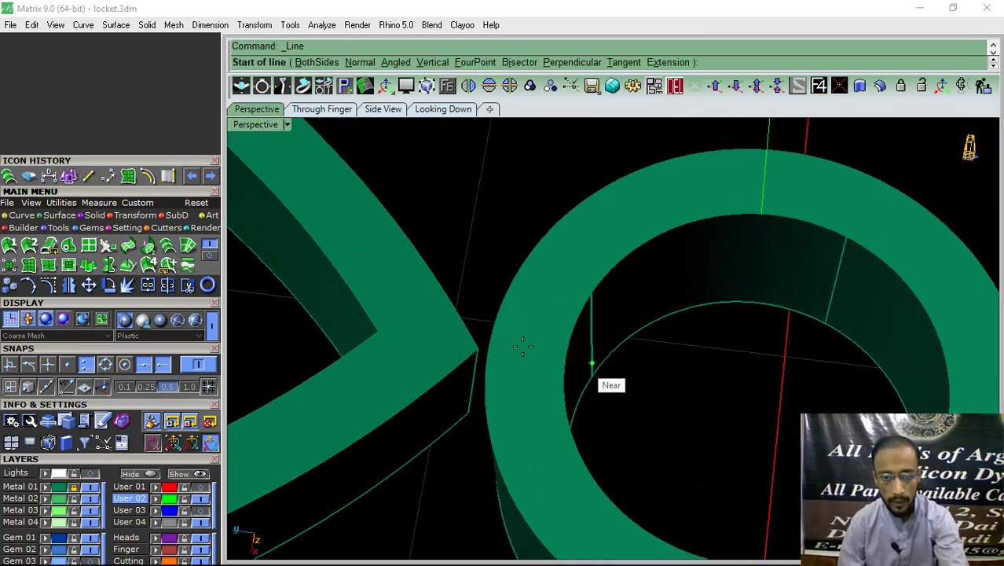
left_click(382, 330)
left_click(564, 360)
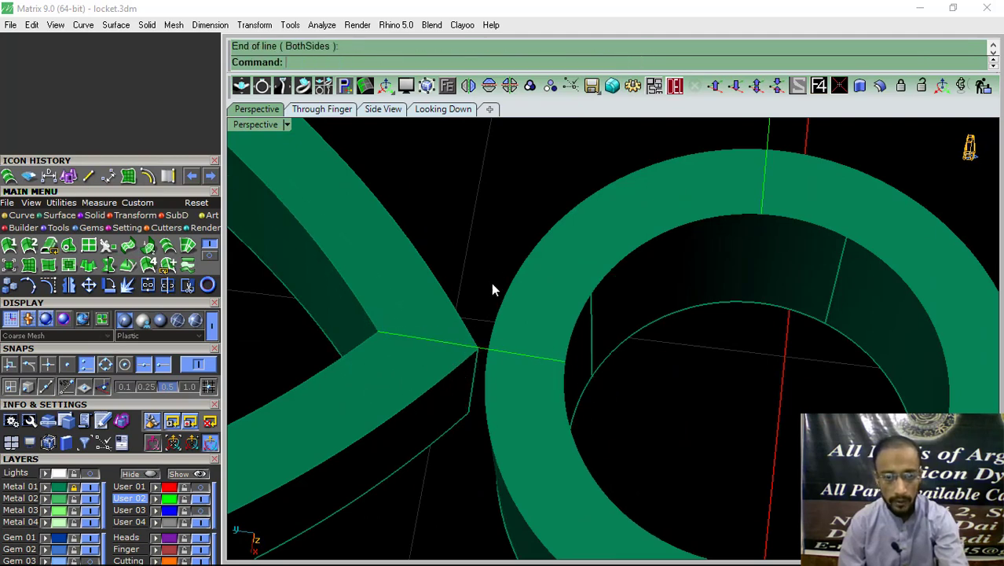
- Select the new connecting lines
left_click_drag(491, 269, 438, 428)
scroll(657, 285, "down", 5)
scroll(507, 275, "down", 2)
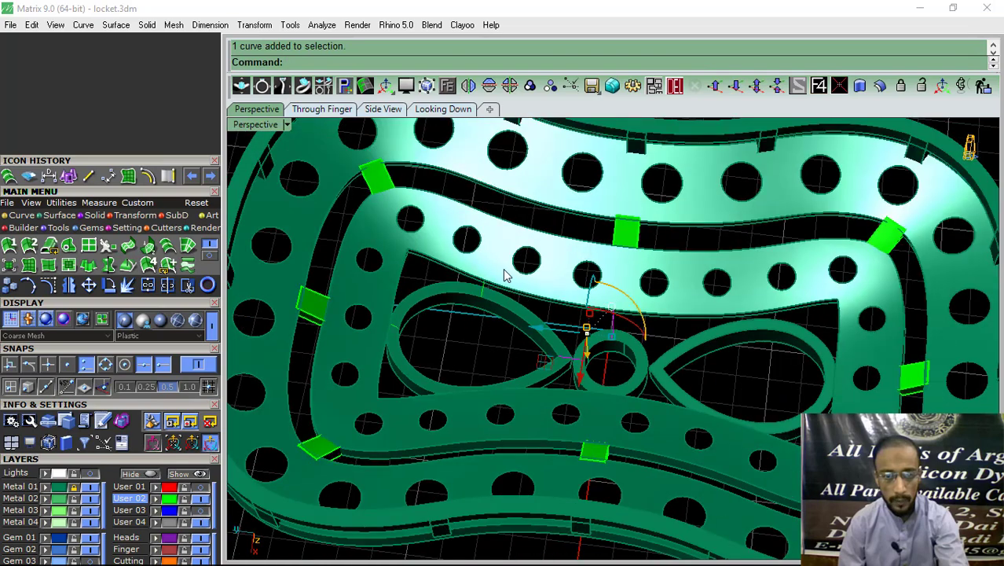
left_click_drag(391, 363, 397, 361)
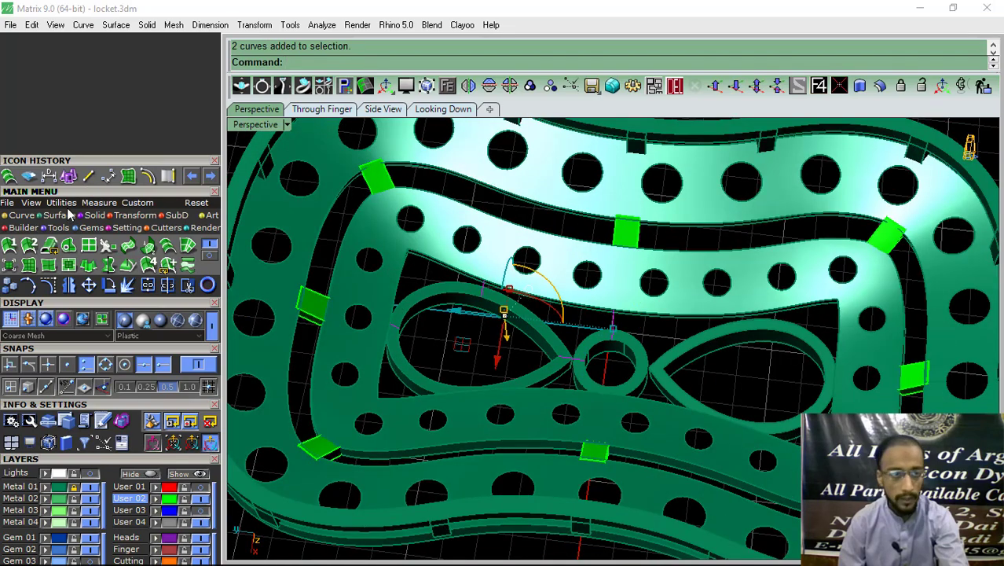
- Pipe the selected lines with 0.25 radius and rounded ends, deleting the path curves
left_click(93, 215)
left_click(9, 265)
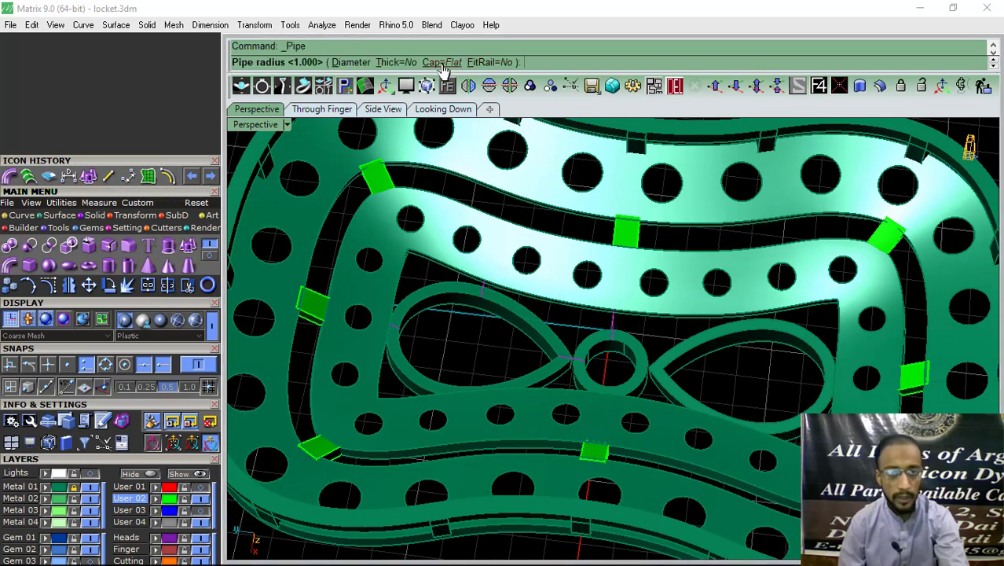
left_click(439, 63)
left_click(354, 62)
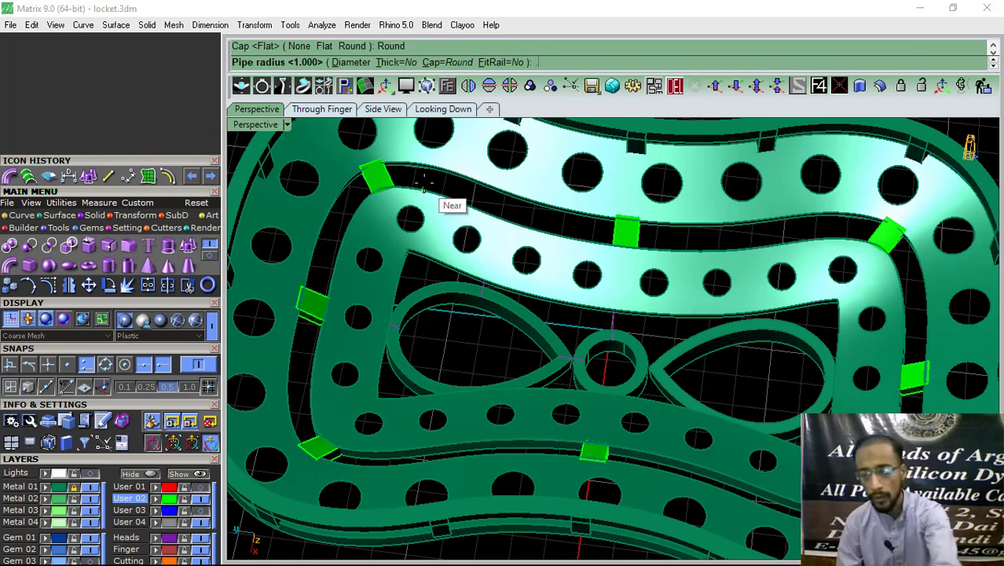
type(".25")
key("Return")
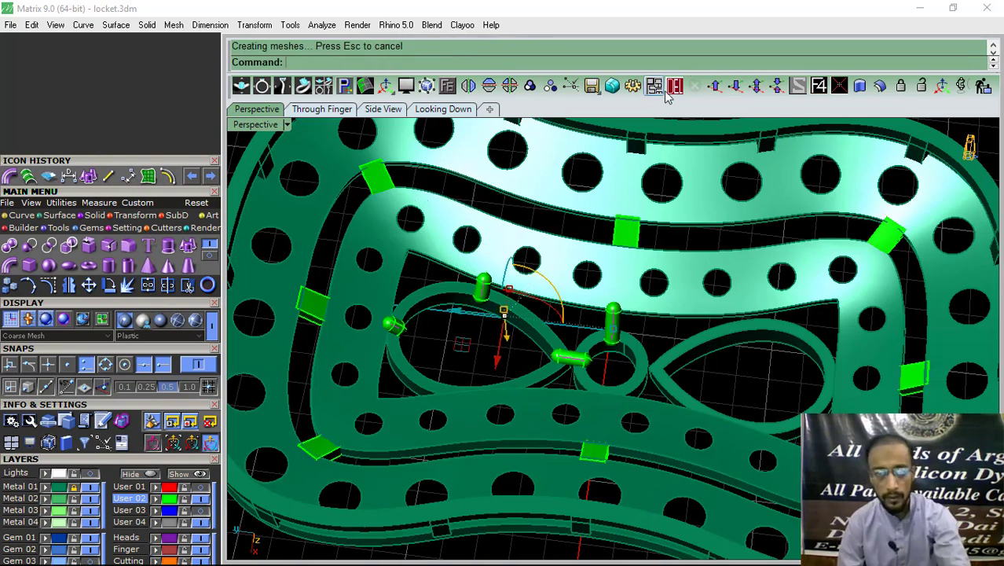
left_click(665, 91)
- Nudge one pipe slightly right and up and the horizontal pipe slightly down
right_click_drag(542, 409, 626, 344)
scroll(626, 344, "up", 5)
left_click(547, 322)
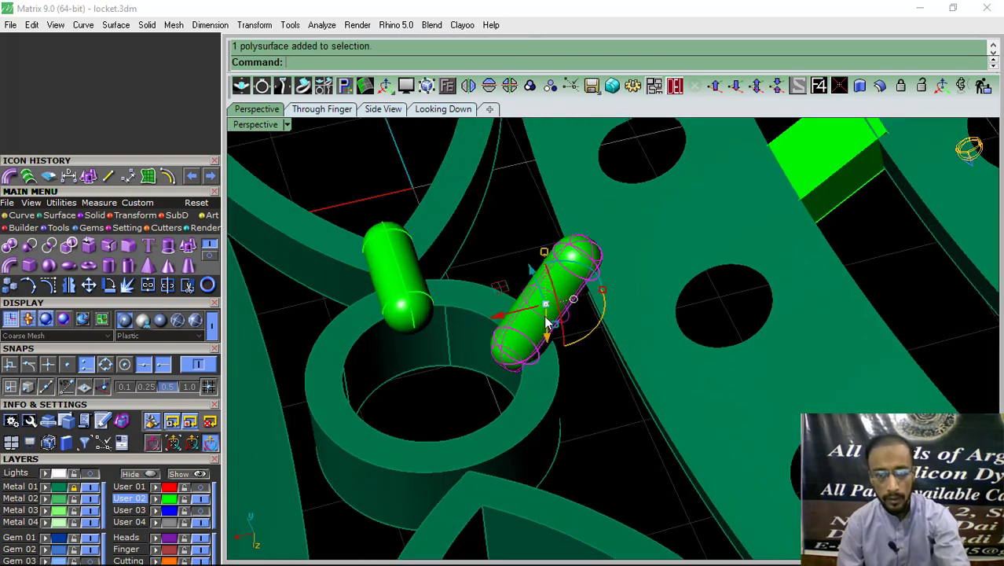
right_click_drag(547, 322, 487, 330)
mouse_move(510, 314)
left_mouse_down()
mouse_move(572, 354)
mouse_move(565, 332)
left_mouse_up()
key("Escape")
mouse_move(686, 359)
right_mouse_down()
mouse_move(503, 412)
mouse_move(533, 392)
mouse_move(525, 357)
right_mouse_up()
left_click(532, 393)
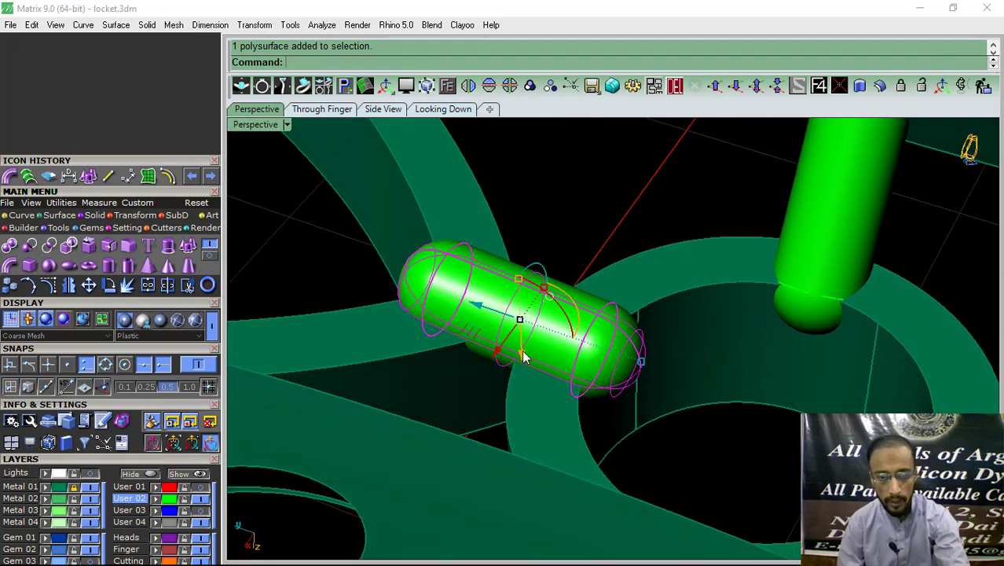
left_click_drag(524, 366, 525, 388)
- Reposition a pipe so it sits between the frame bands
mouse_move(600, 187)
right_mouse_down()
mouse_move(587, 249)
mouse_move(463, 177)
mouse_move(509, 332)
right_mouse_up()
scroll(538, 276, "up", 5)
left_click(475, 355)
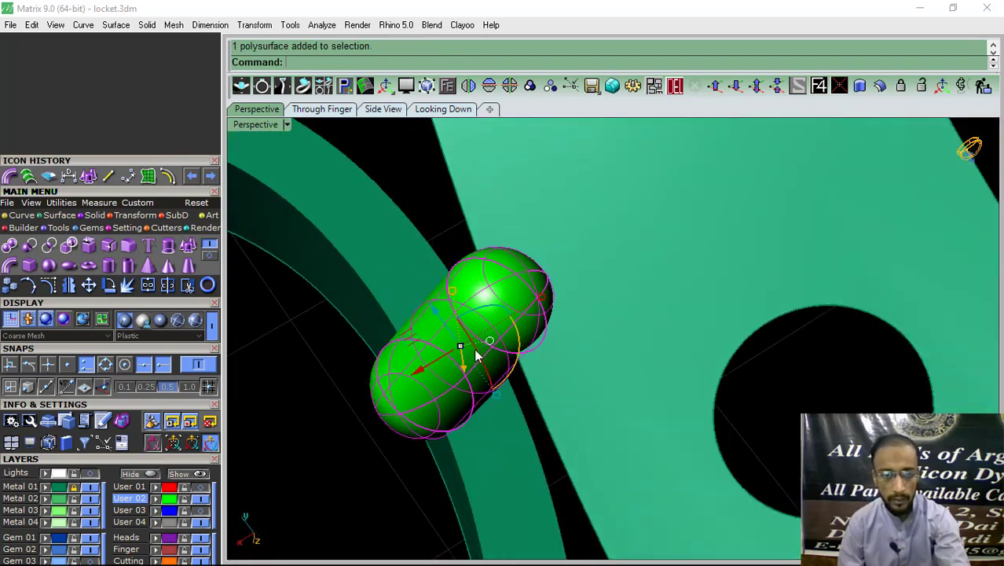
left_click_drag(422, 379, 440, 357)
right_click_drag(440, 358, 496, 424)
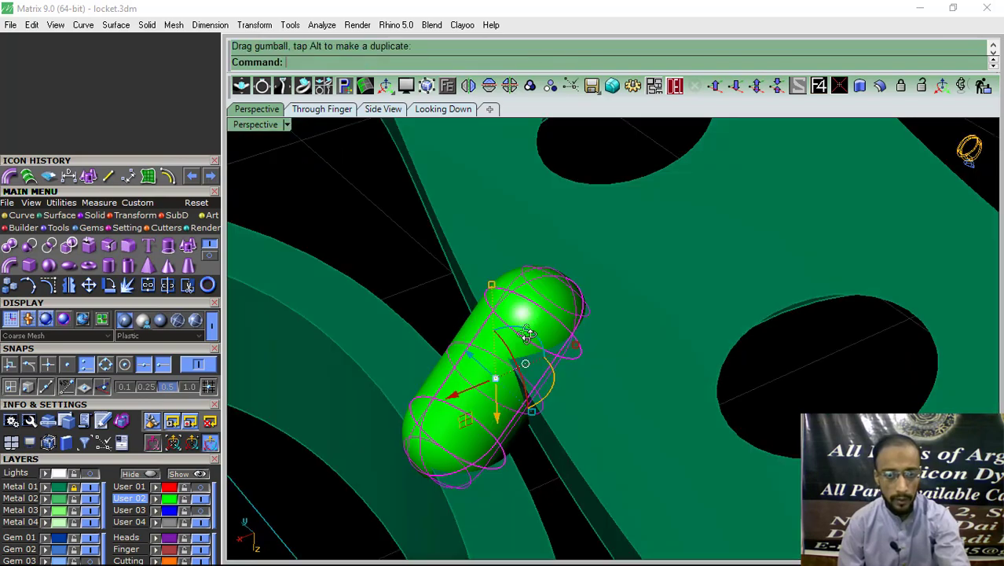
left_click_drag(496, 424, 495, 385)
key("Escape")
- Rotate a connector pipe slightly to align it with the frame
scroll(373, 230, "down", 5)
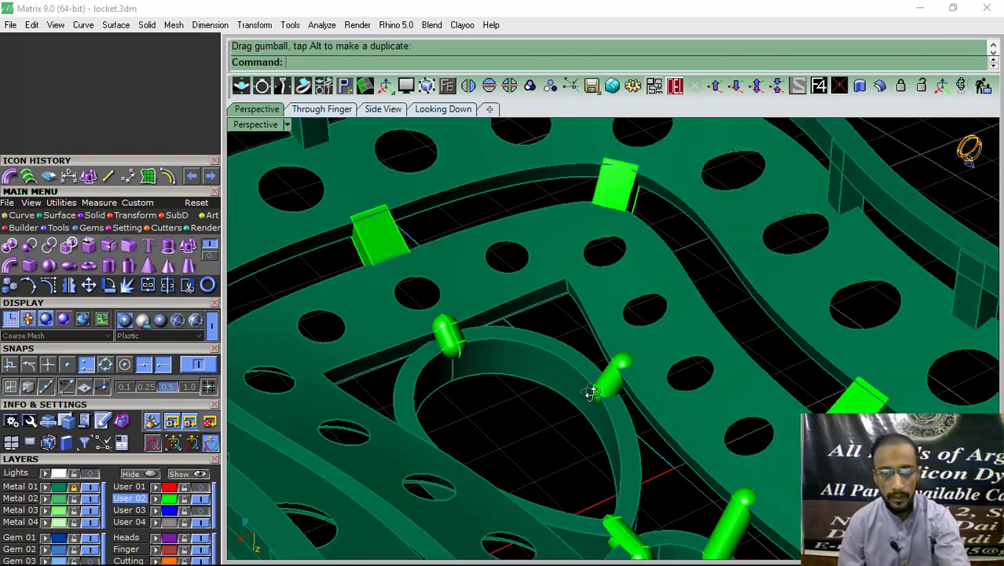
scroll(432, 401, "up", 2)
scroll(434, 401, "up", 5)
left_click(461, 370)
left_click_drag(461, 369, 507, 423)
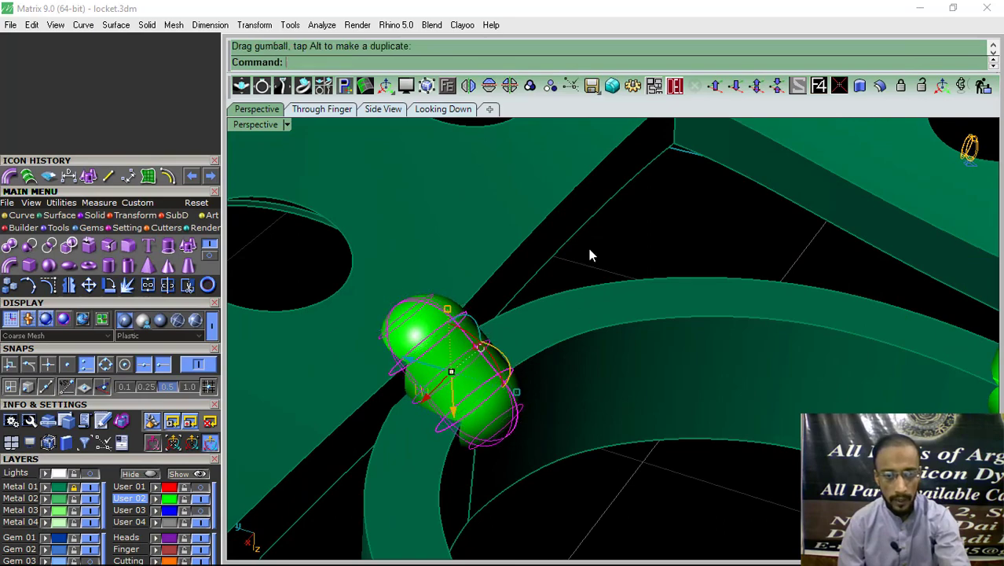
key("Escape")
scroll(581, 244, "down", 5)
scroll(673, 351, "down", 3)
scroll(561, 389, "up", 5)
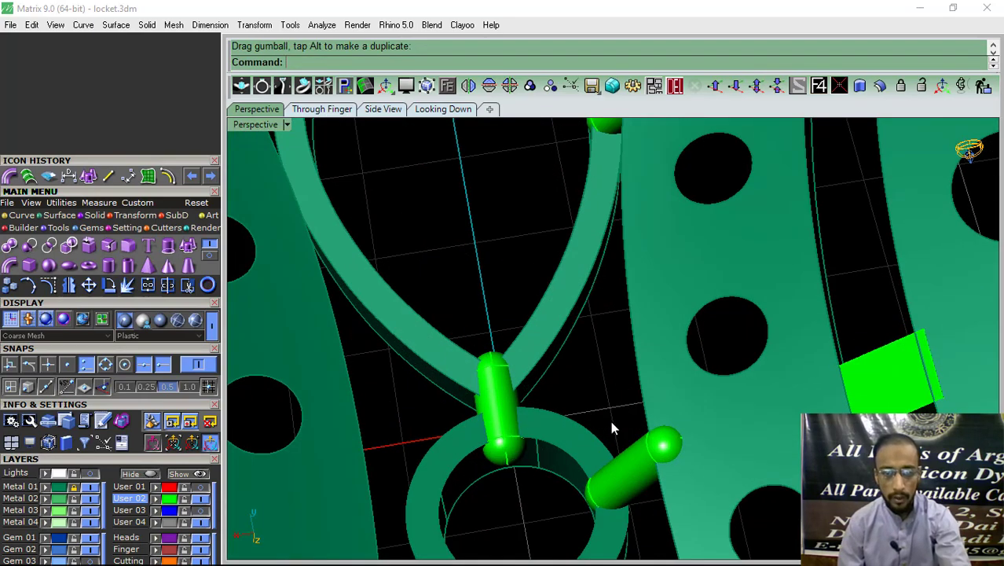
- Mirror the lower and upper pipes to the left side and select the mirrored pipes
left_click(617, 440)
scroll(583, 251, "down", 3)
left_click(597, 173, "shift")
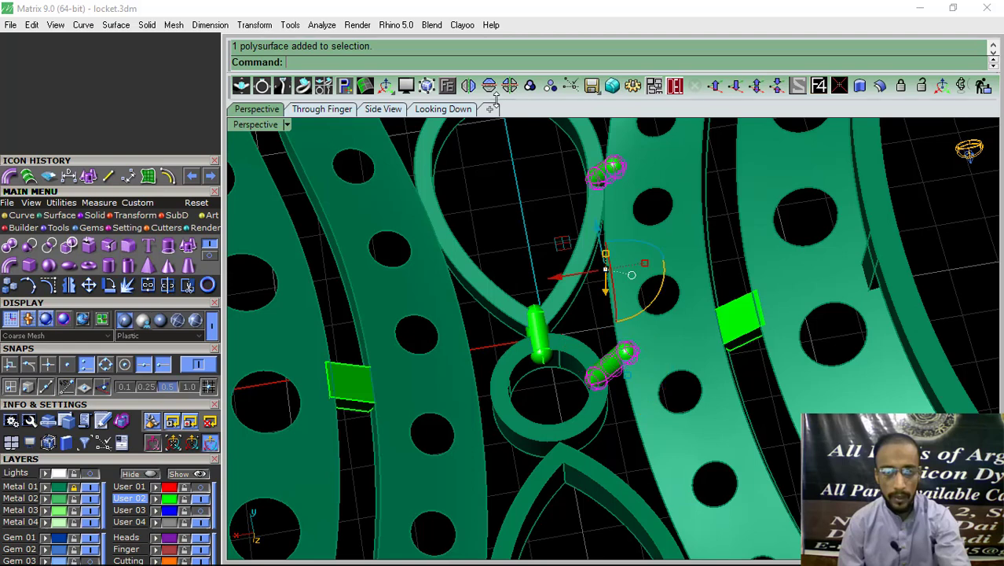
left_click(470, 86)
left_click(507, 386, "shift")
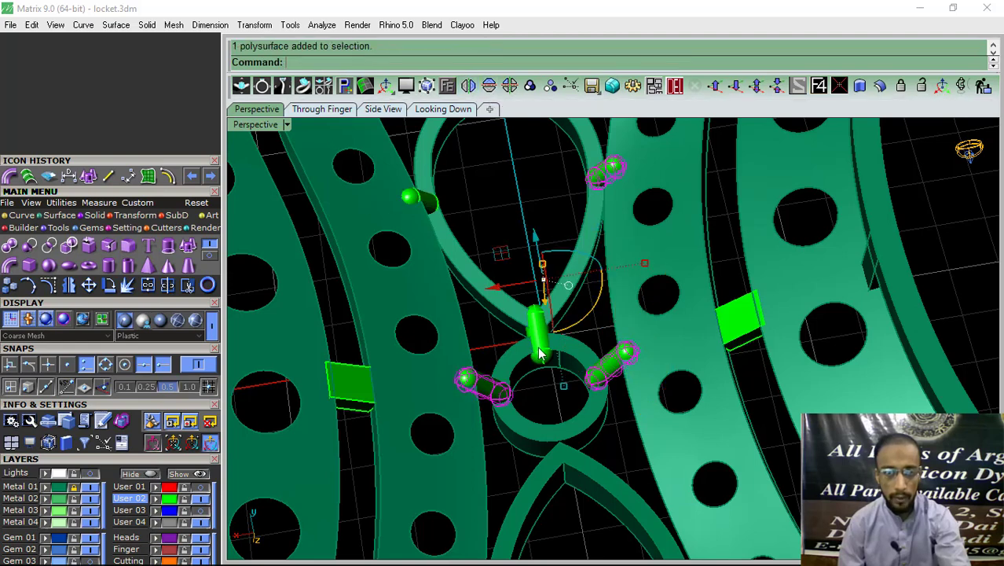
left_click(544, 359)
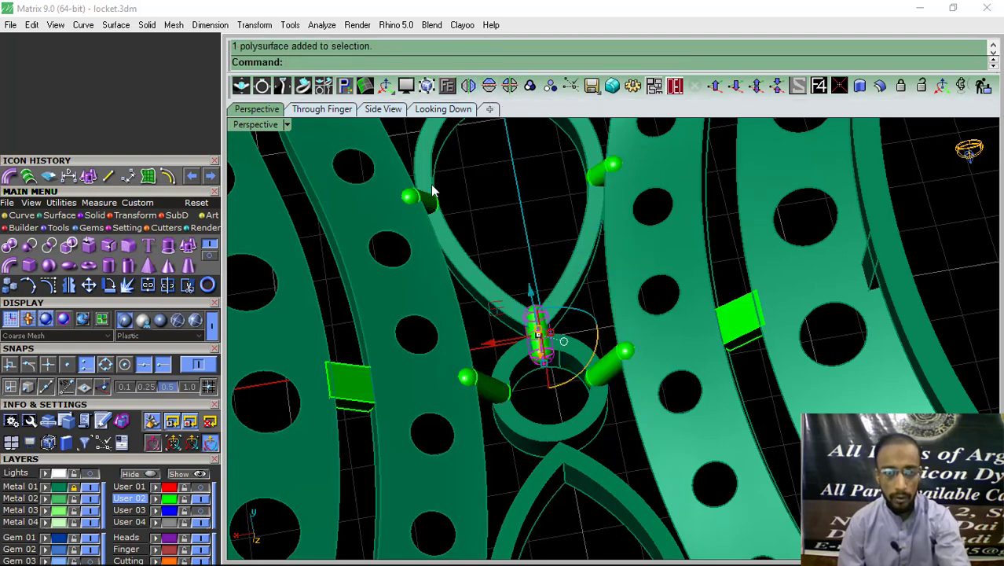
left_click_drag(420, 252, 417, 249)
right_click_drag(590, 177, 462, 326)
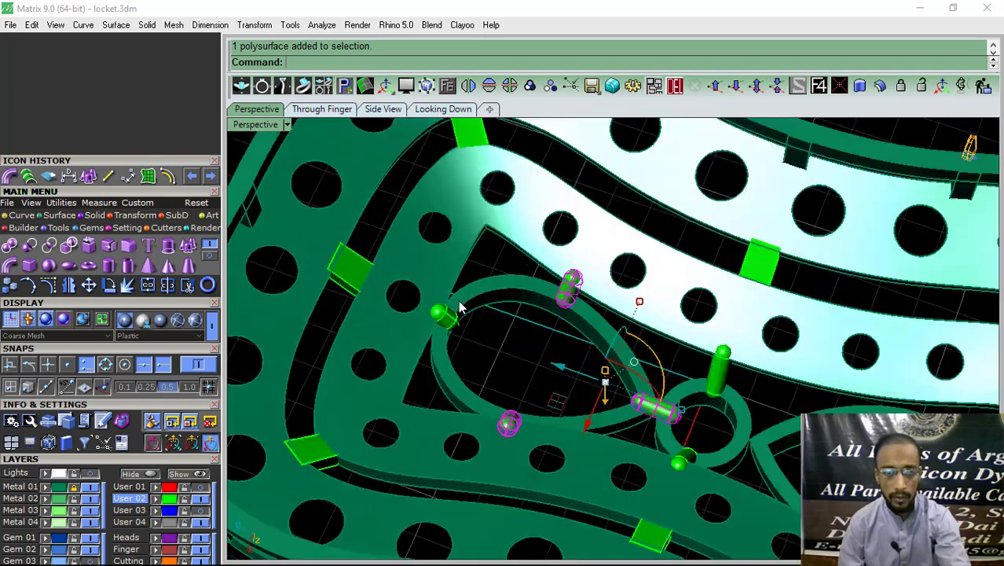
- Orbit around the locket to inspect the green connector blocks from low side angles
scroll(462, 326, "down", 5)
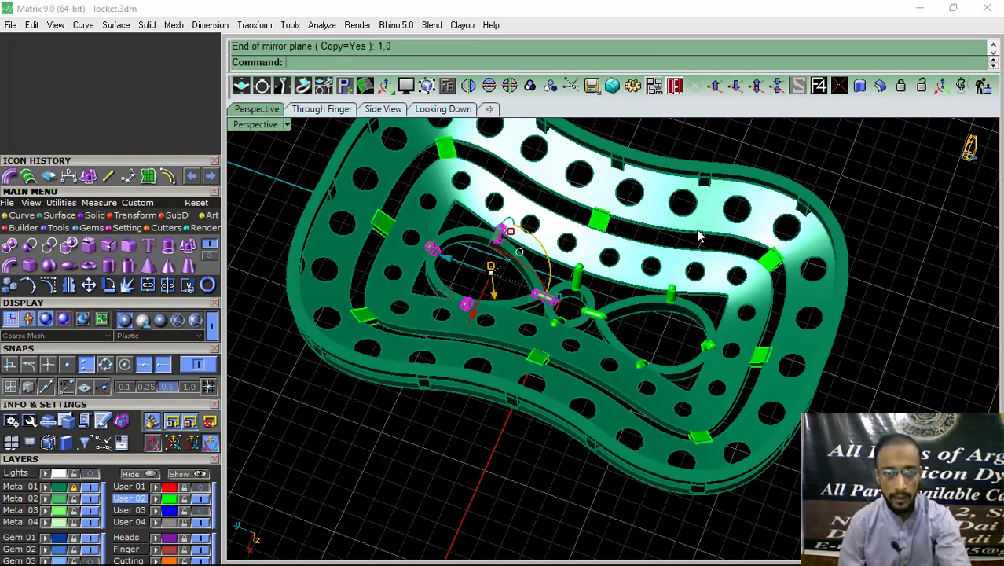
right_click_drag(899, 273, 777, 294)
scroll(778, 294, "up", 10)
left_click(690, 332)
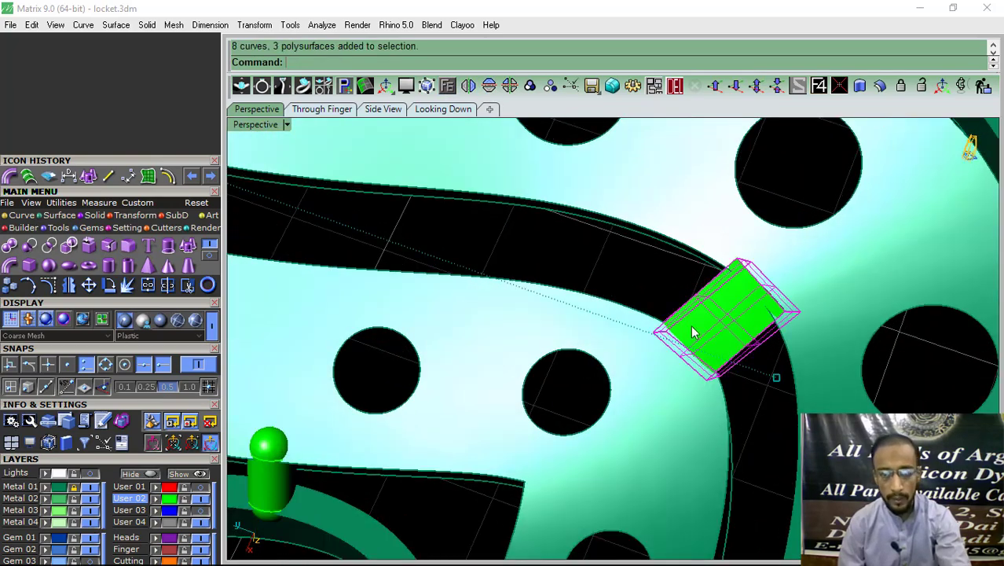
scroll(554, 271, "down", 10)
mouse_move(554, 271)
right_mouse_down()
mouse_move(654, 464)
mouse_move(673, 314)
right_mouse_up()
scroll(672, 314, "down", 5)
scroll(571, 377, "up", 6)
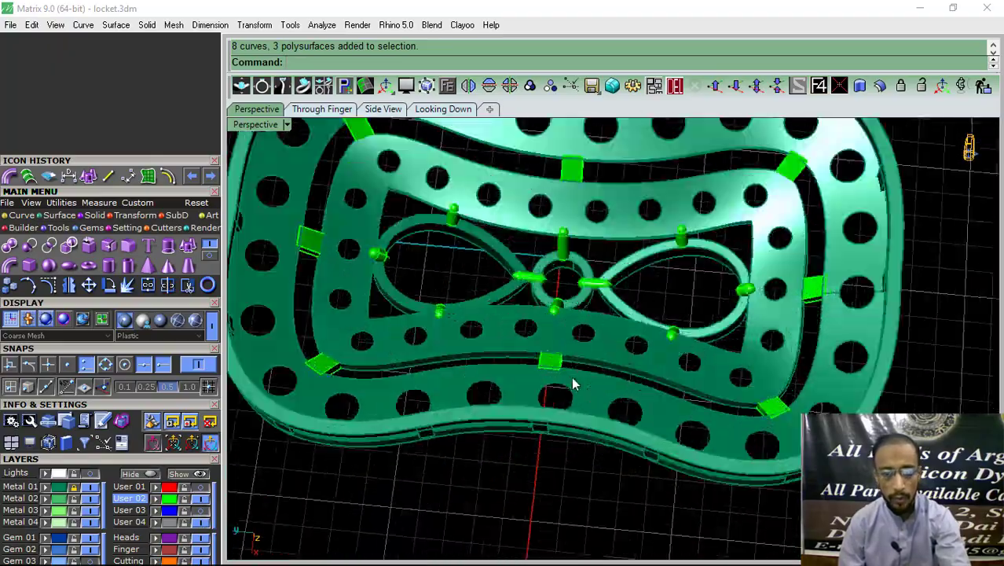
right_click_drag(563, 453, 511, 213)
scroll(510, 212, "down", 5)
mouse_move(656, 234)
right_mouse_down()
mouse_move(597, 382)
mouse_move(712, 317)
mouse_move(321, 169)
mouse_move(574, 368)
mouse_move(588, 328)
mouse_move(678, 327)
mouse_move(600, 340)
mouse_move(572, 281)
right_mouse_up()
- View the locket edge-on and from above, return to top-down, and select everything
scroll(596, 382, "up", 4)
scroll(574, 369, "up", 5)
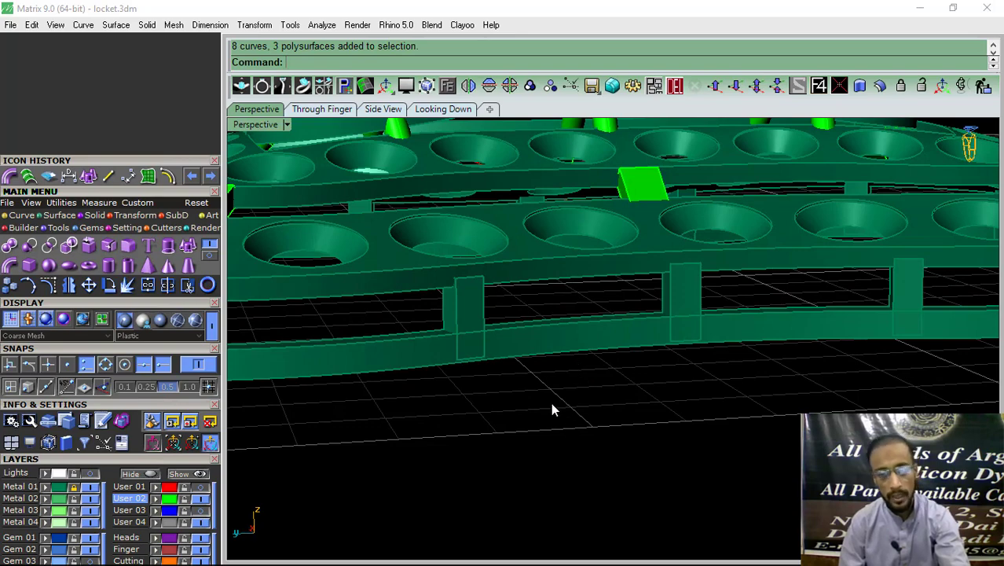
scroll(460, 320, "down", 5)
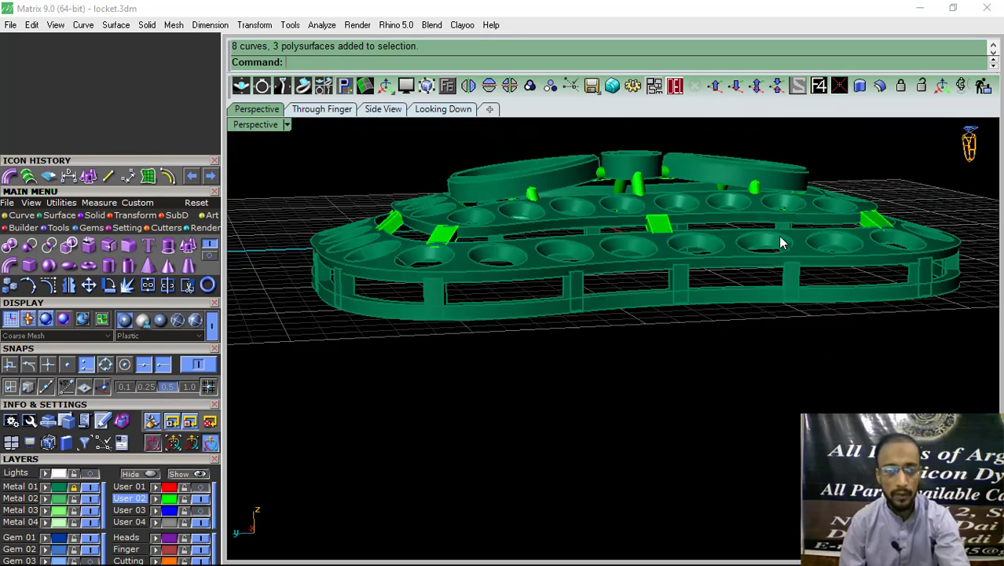
mouse_move(782, 236)
right_mouse_down()
mouse_move(594, 278)
mouse_move(824, 262)
mouse_move(701, 269)
mouse_move(712, 276)
right_mouse_up()
scroll(636, 275, "up", 5)
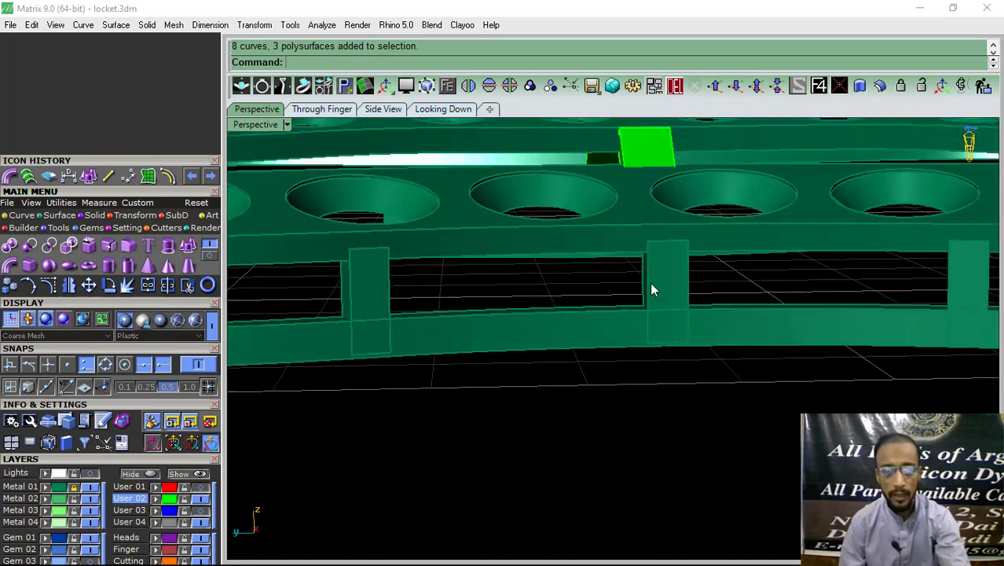
mouse_move(601, 299)
right_mouse_down()
mouse_move(578, 313)
mouse_move(599, 310)
mouse_move(593, 322)
mouse_move(633, 344)
right_mouse_up()
key("Home")
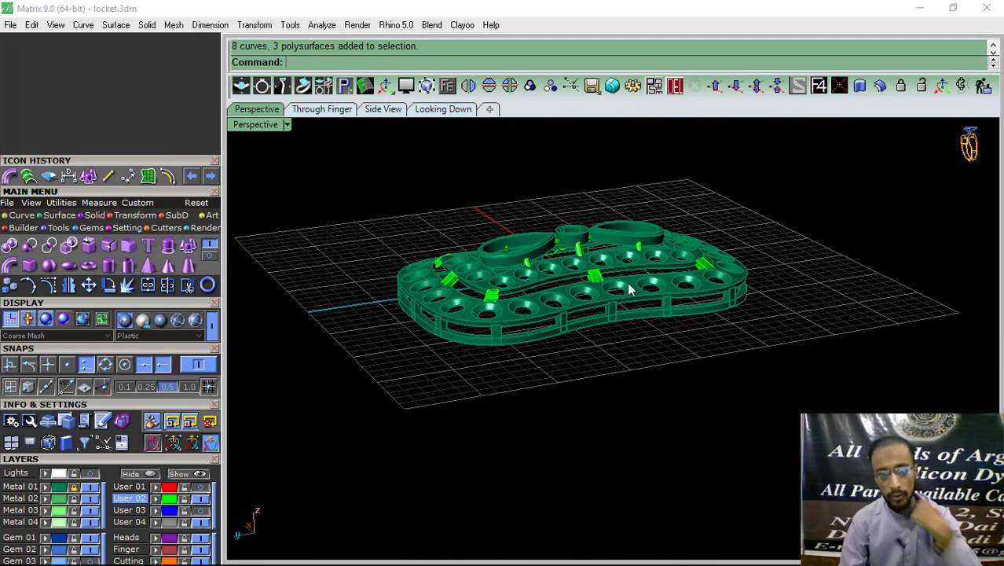
key("Home")
key("Home")
key("ctrl+a")
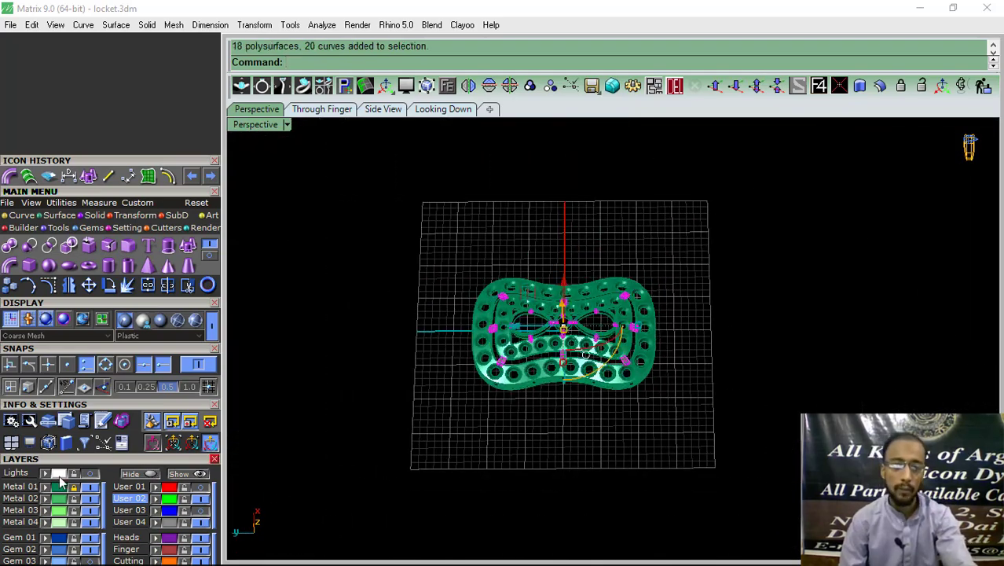
- Group all the locket parts and save locket.3dm from the top view
left_click(529, 85)
key("ctrl+a")
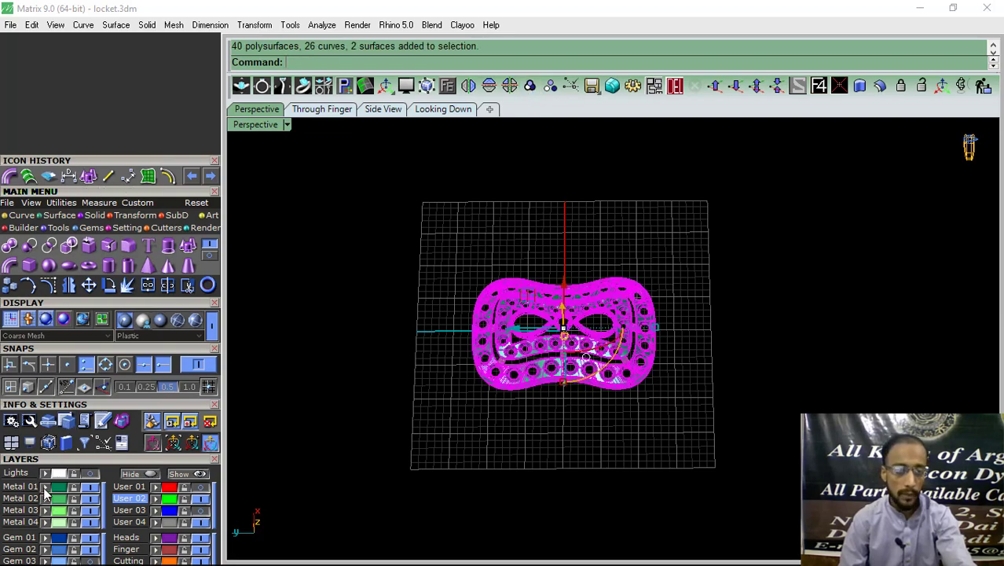
left_click(442, 109)
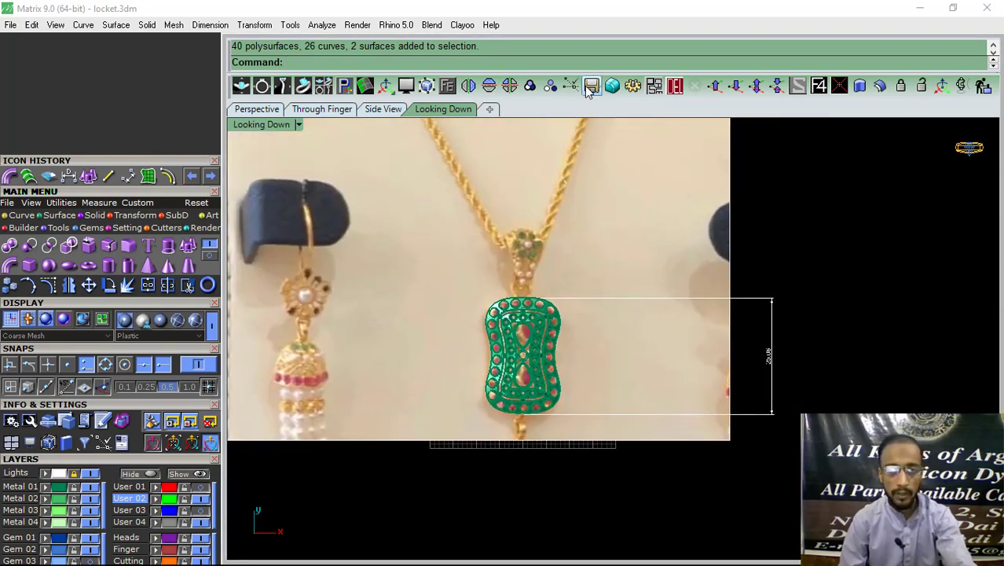
left_click(592, 85)
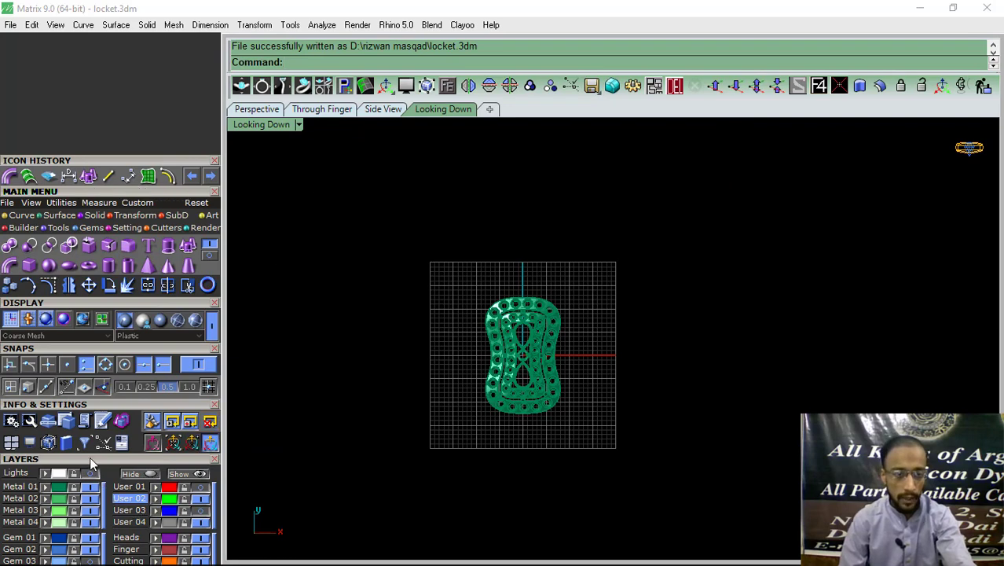
- Briefly show the reference photo in perspective, hide it, and return to the top view
scroll(89, 458, "down", 3)
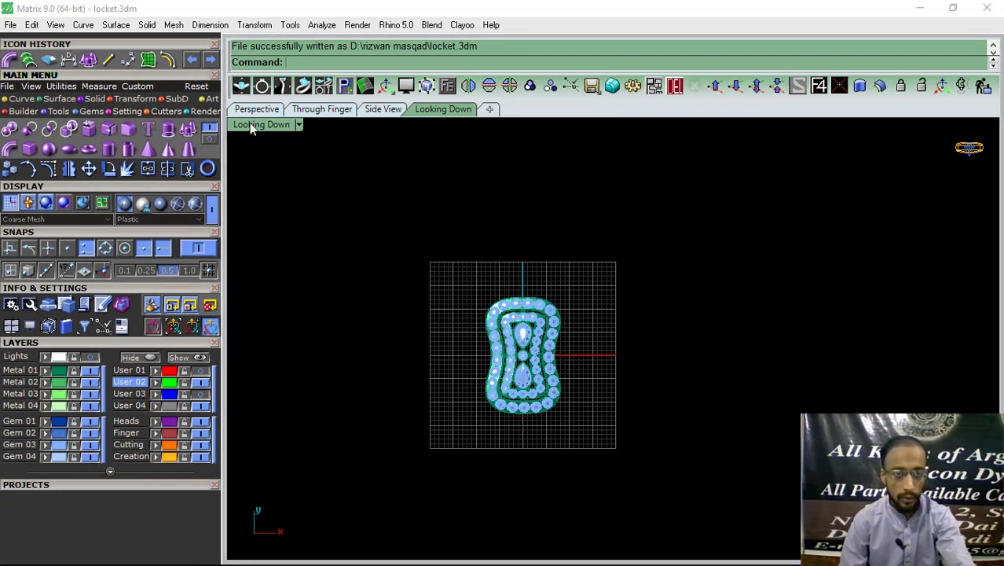
left_click(249, 109)
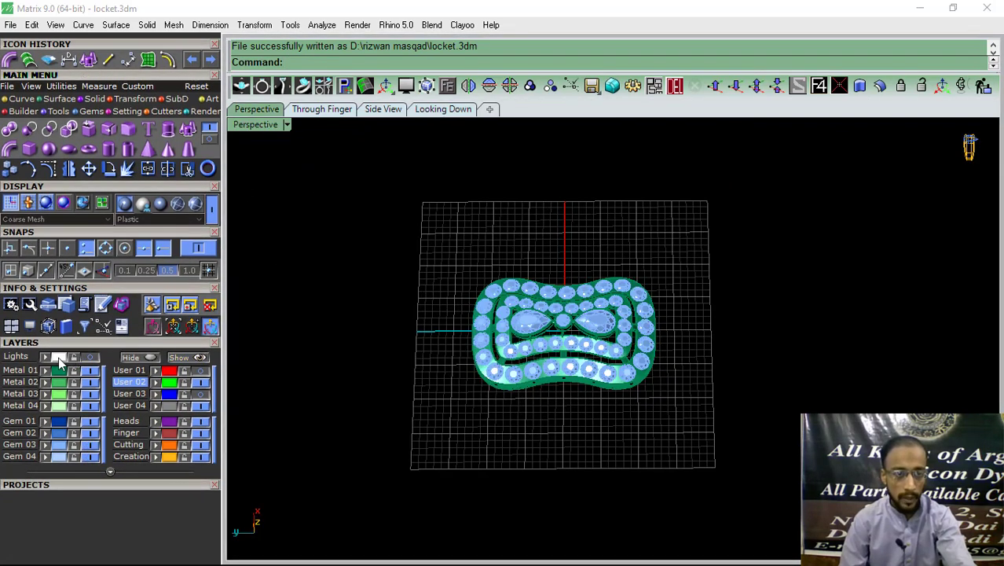
left_click(154, 405)
key("ctrl+h")
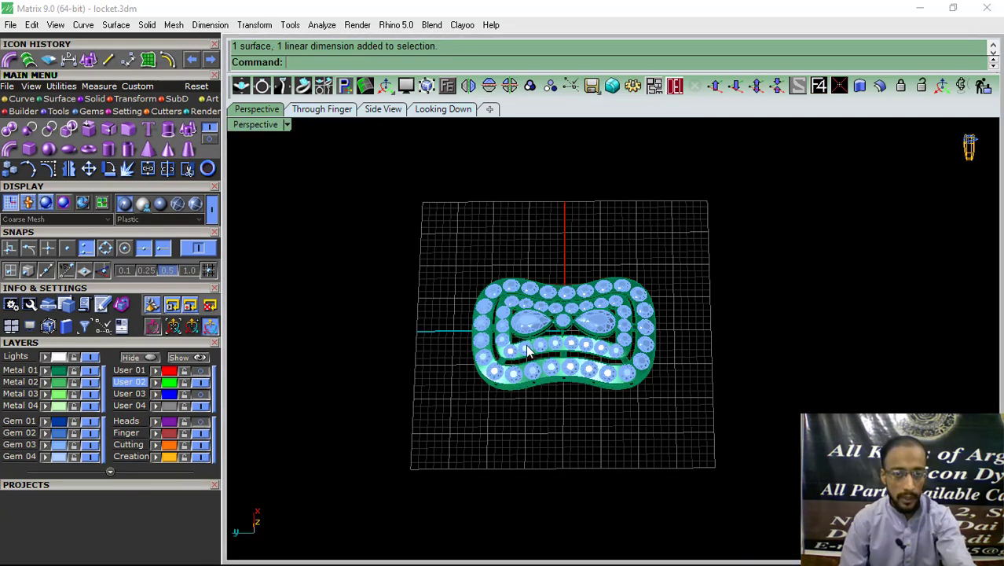
left_click(441, 110)
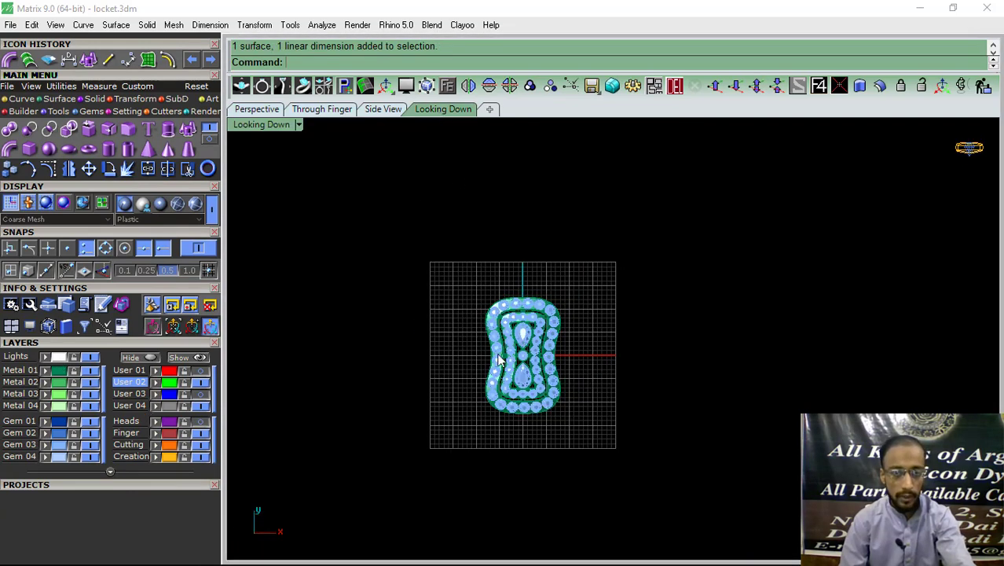
- Open the V-Ray render panel in Perspective and frame the pendant from a tilted top angle
left_click(272, 109)
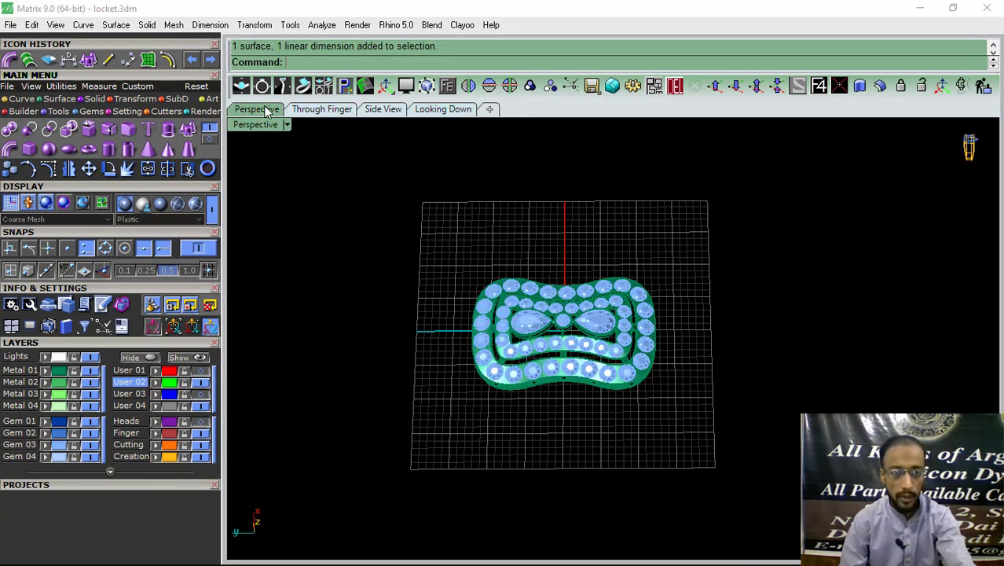
left_click(205, 111)
left_click(9, 128)
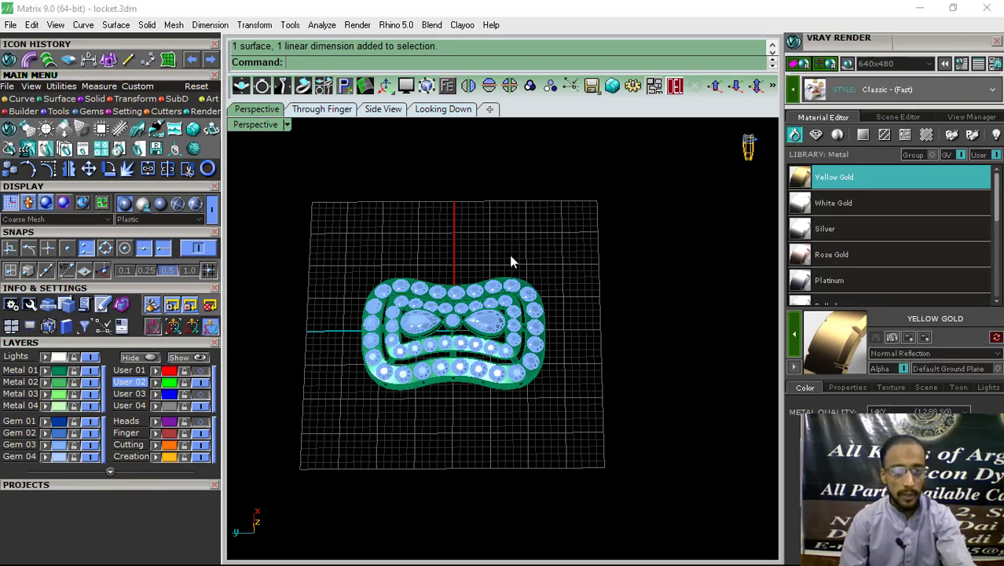
right_click_drag(509, 261, 448, 284)
scroll(537, 357, "up", 3)
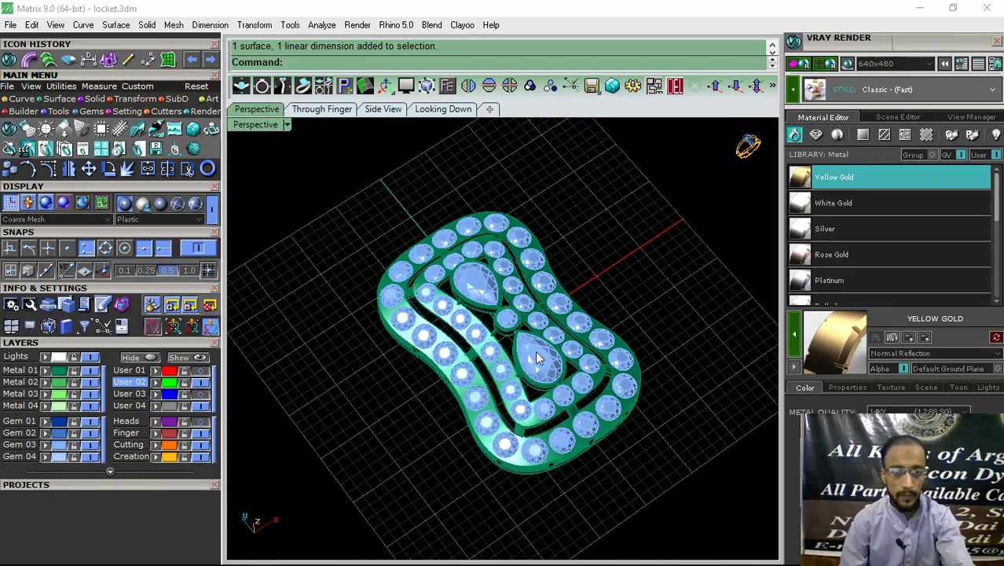
right_click_drag(536, 358, 558, 379, "shift")
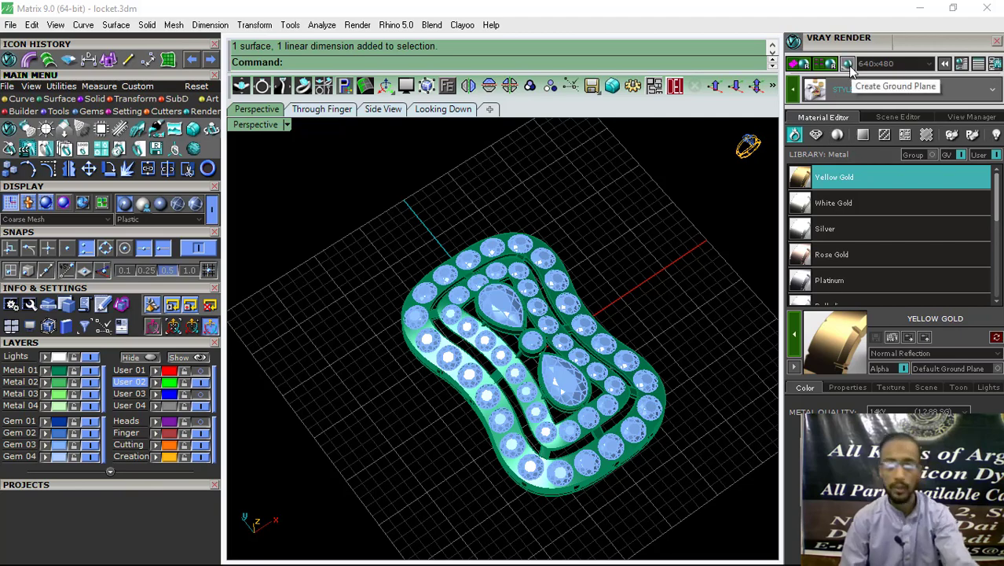
- Create a ground plane, lower it beneath the locket, then select everything from above
left_click(848, 64)
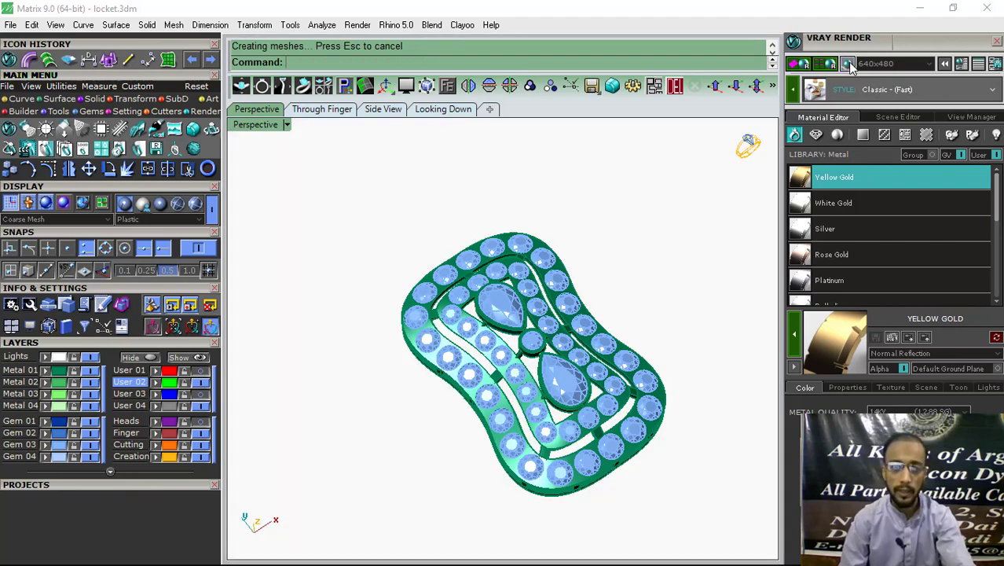
right_click_drag(560, 364, 648, 220)
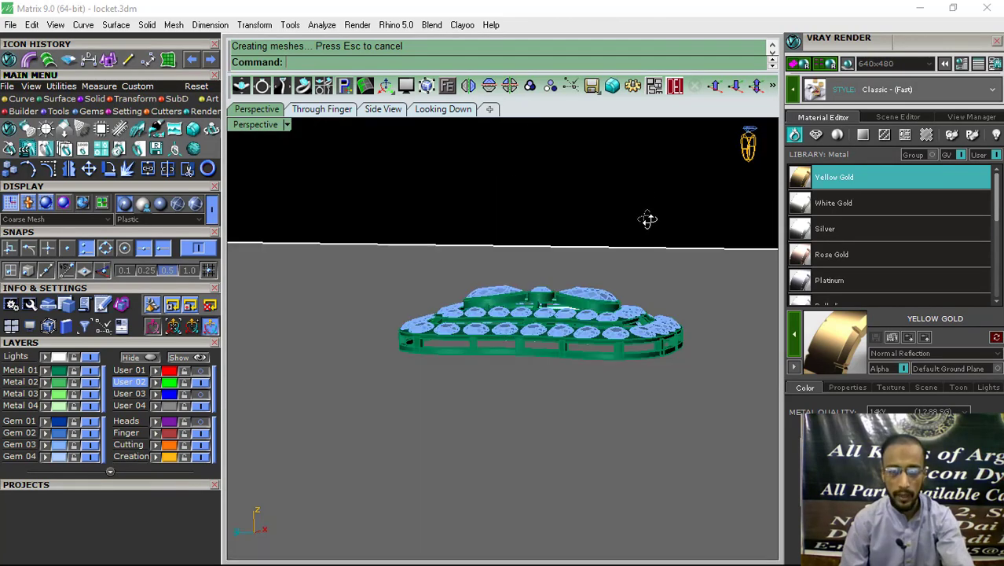
left_click(517, 461)
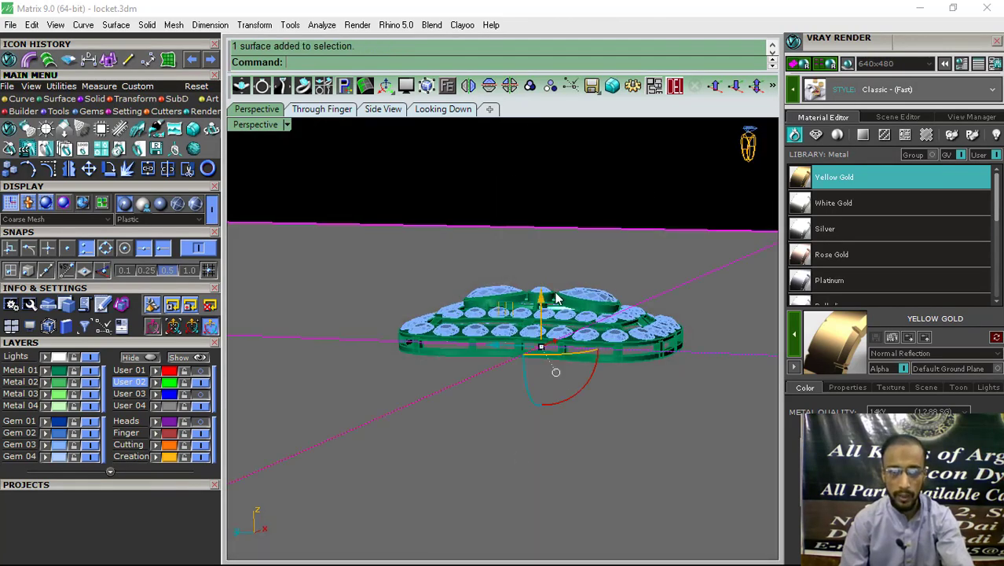
left_click_drag(542, 298, 542, 320)
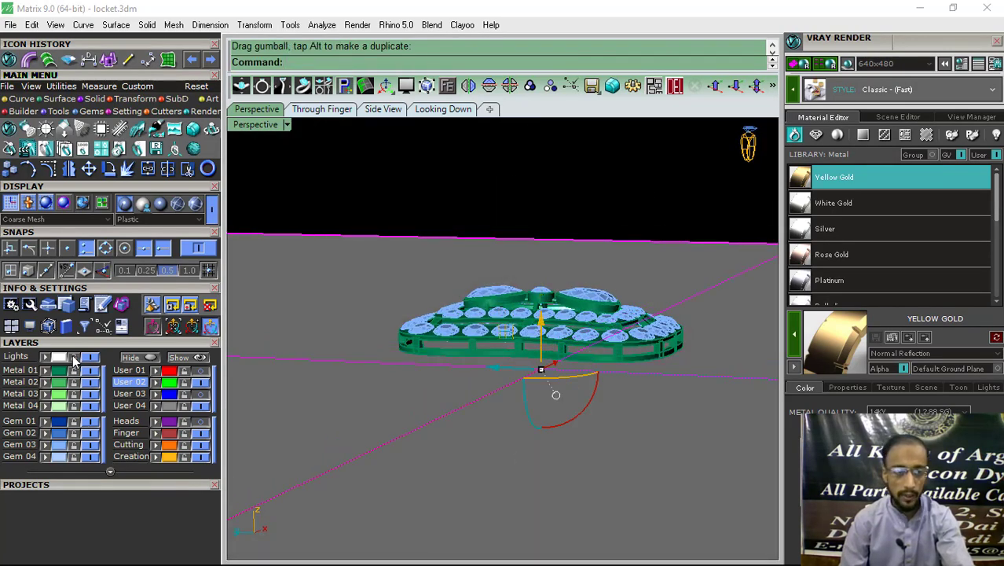
key("Escape")
right_click_drag(605, 262, 528, 313)
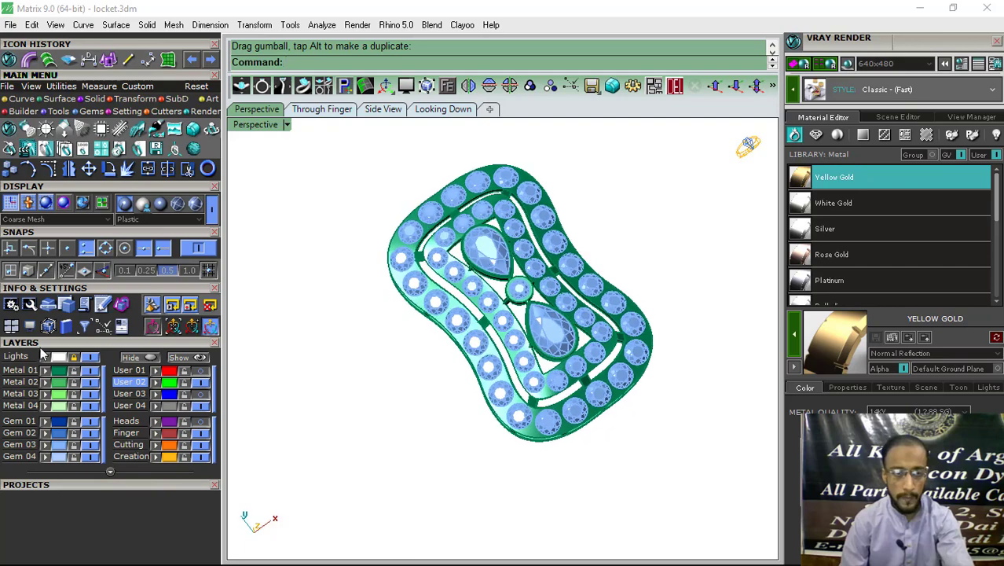
key("ctrl+a")
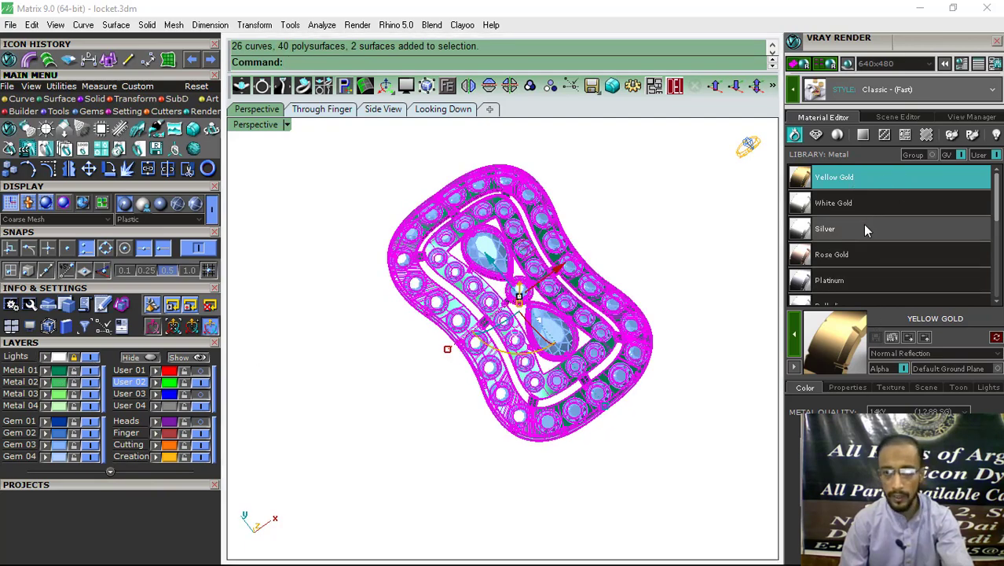
- Assign the Golden material from the Pearl library to the locket metal
left_click(838, 136)
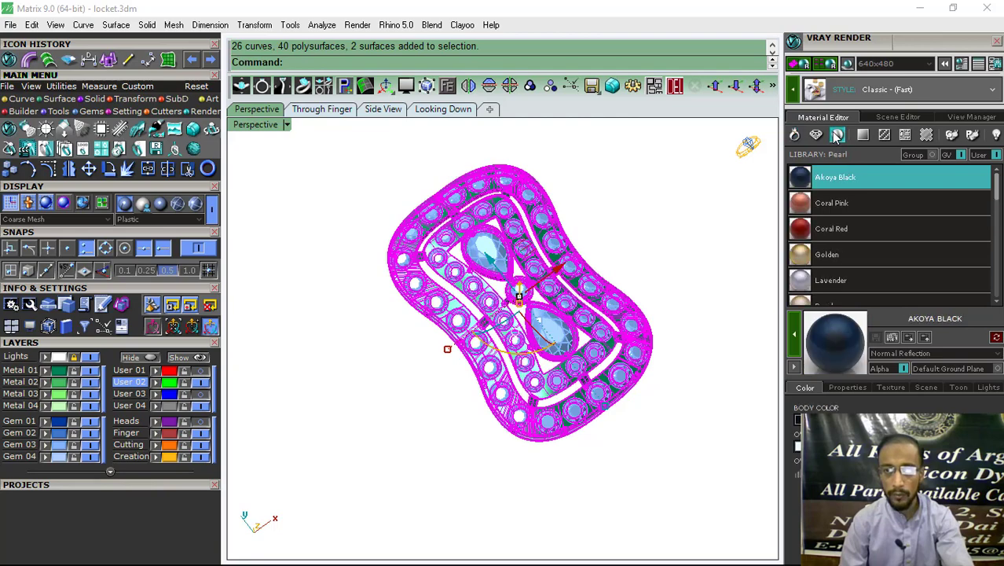
left_click(829, 256)
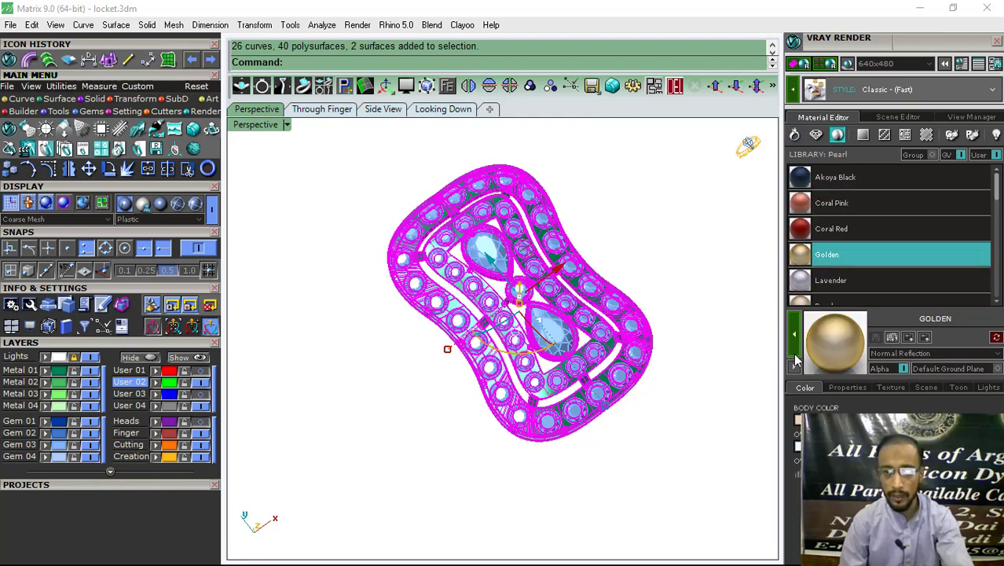
key("Escape")
- Select all 50 gems and give them the Diamond gem material
left_click(62, 445)
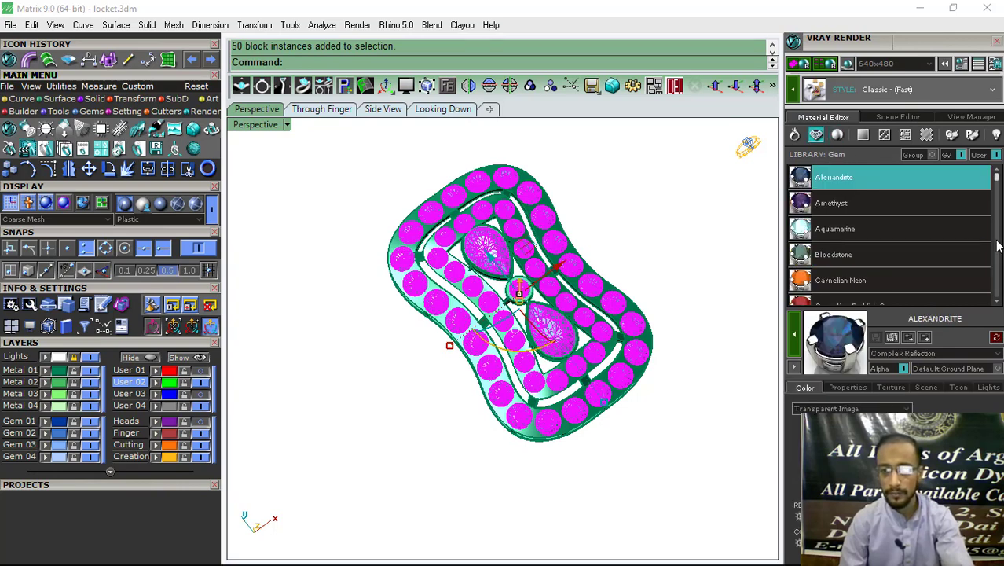
scroll(997, 246, "down", 3)
scroll(998, 246, "down", 3)
scroll(997, 246, "down", 3)
scroll(998, 245, "down", 3)
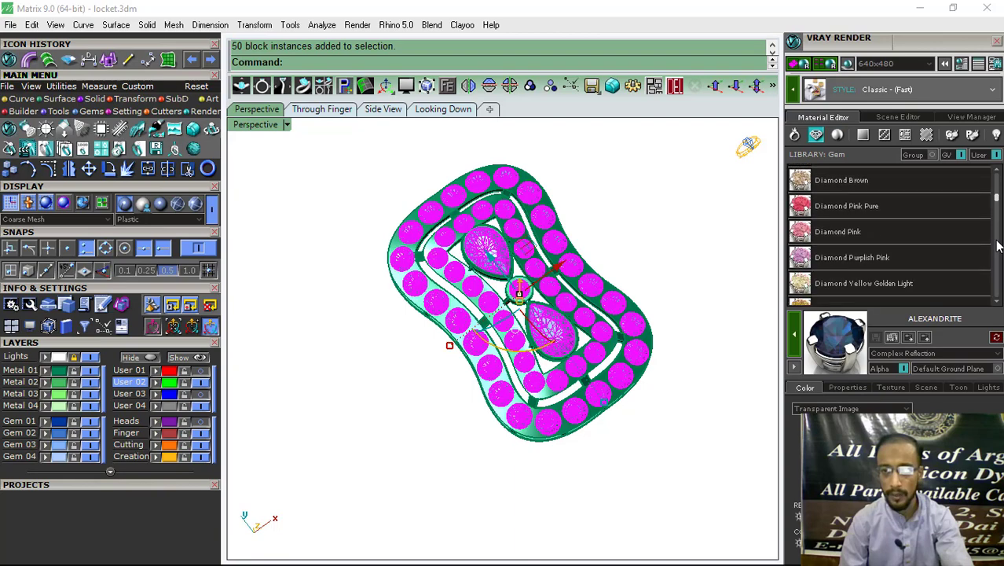
scroll(997, 246, "down", 3)
scroll(982, 235, "down", 2)
left_click(844, 213)
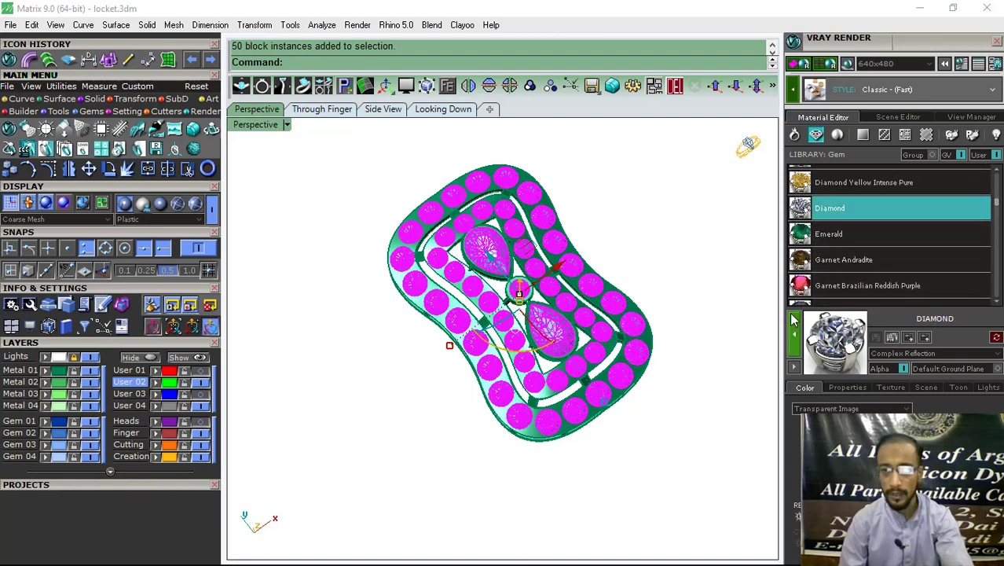
scroll(560, 324, "up", 3)
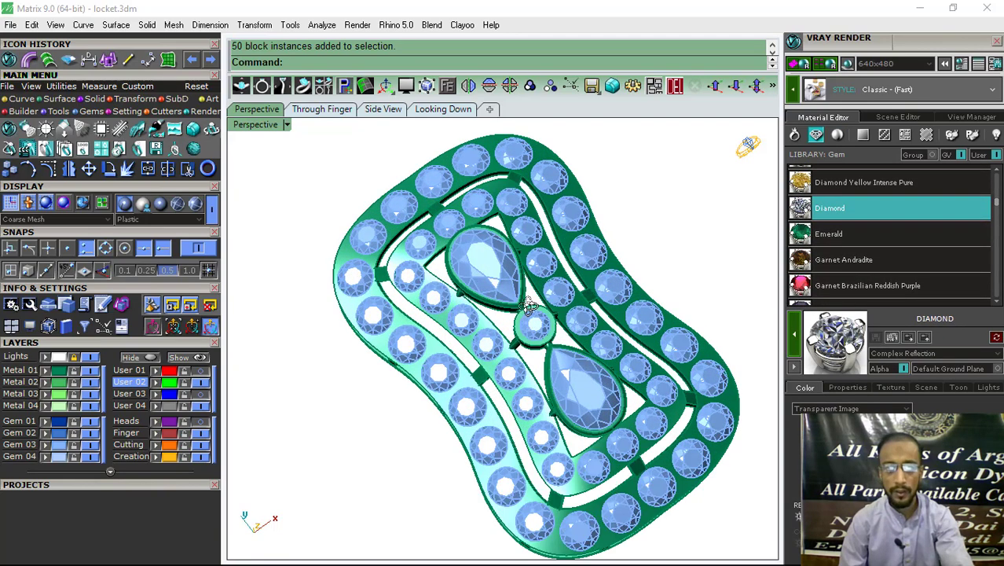
scroll(560, 325, "down", 3)
scroll(560, 324, "up", 2)
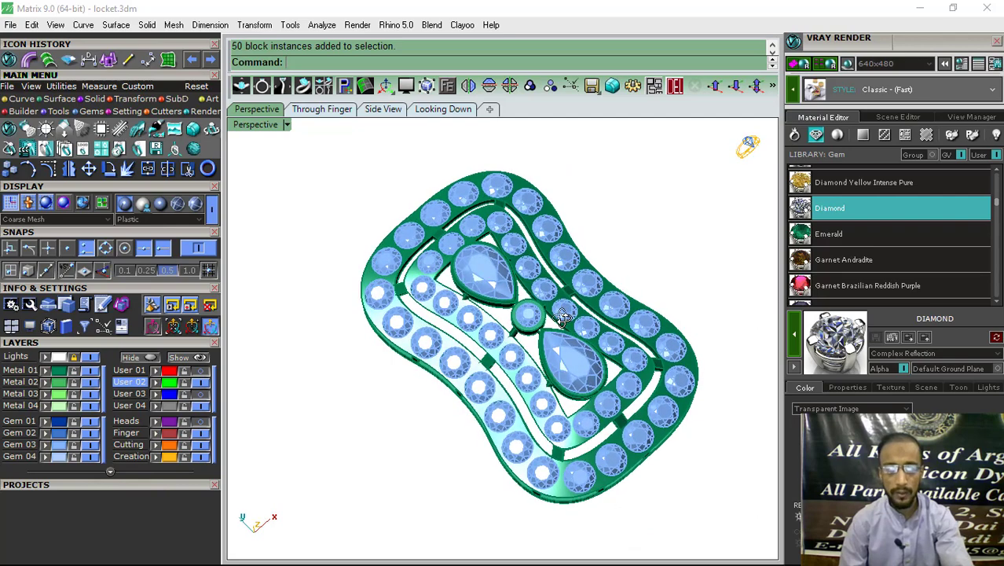
left_click(528, 316)
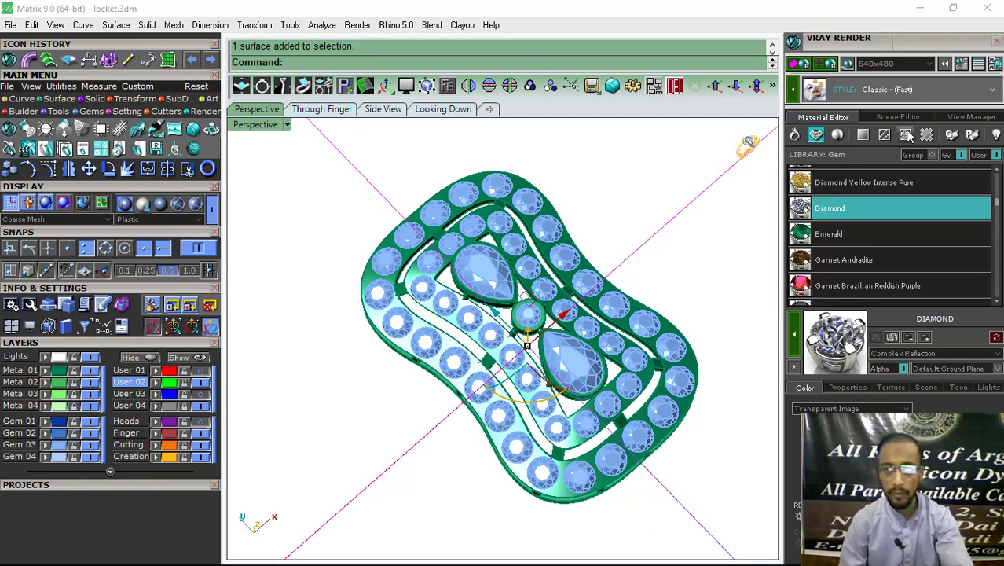
- Give the ground plane the Black Mirror material and change the render width to 1920
left_click(864, 137)
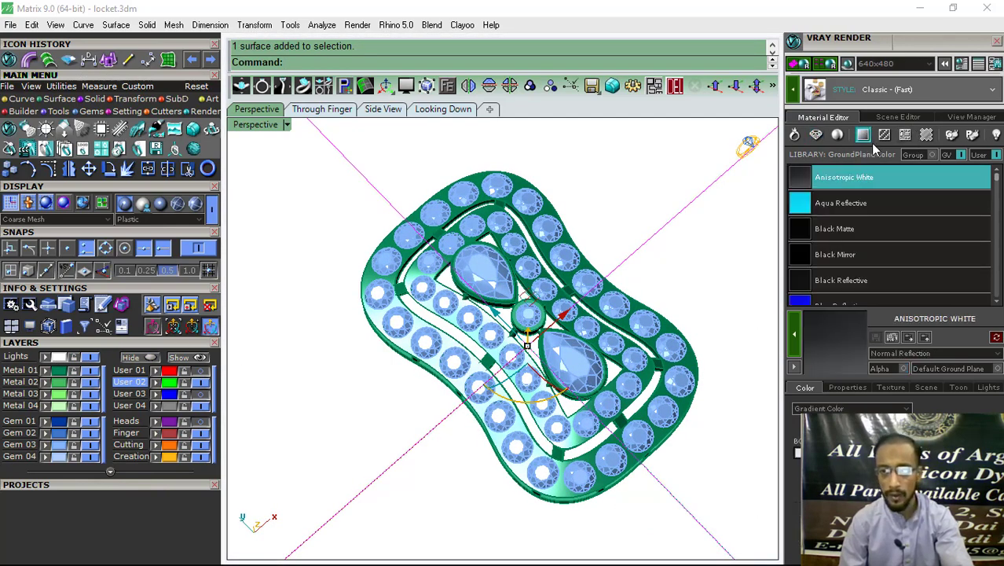
left_click(842, 254)
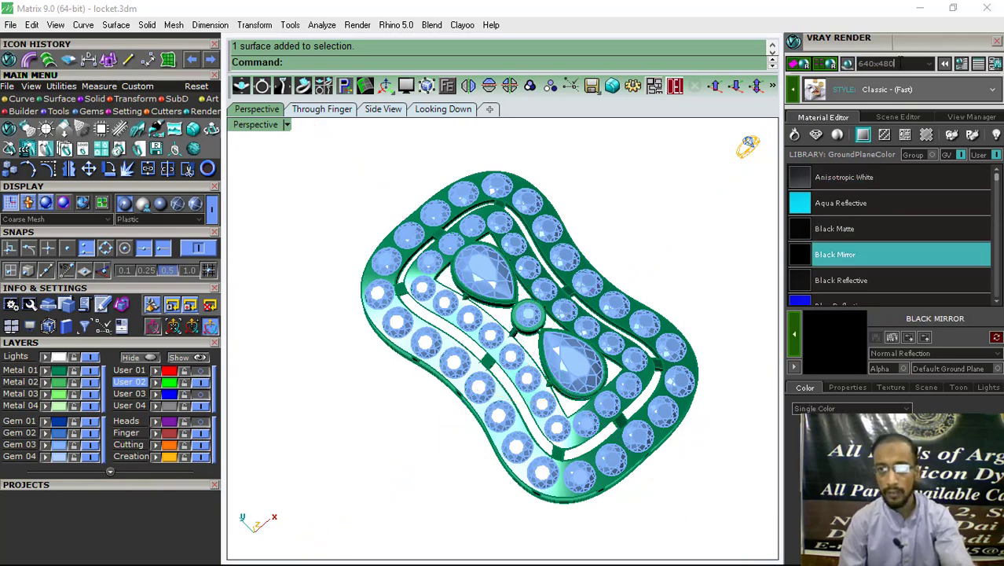
key("BackSpace")
key("BackSpace")
key("BackSpace")
type("1000")
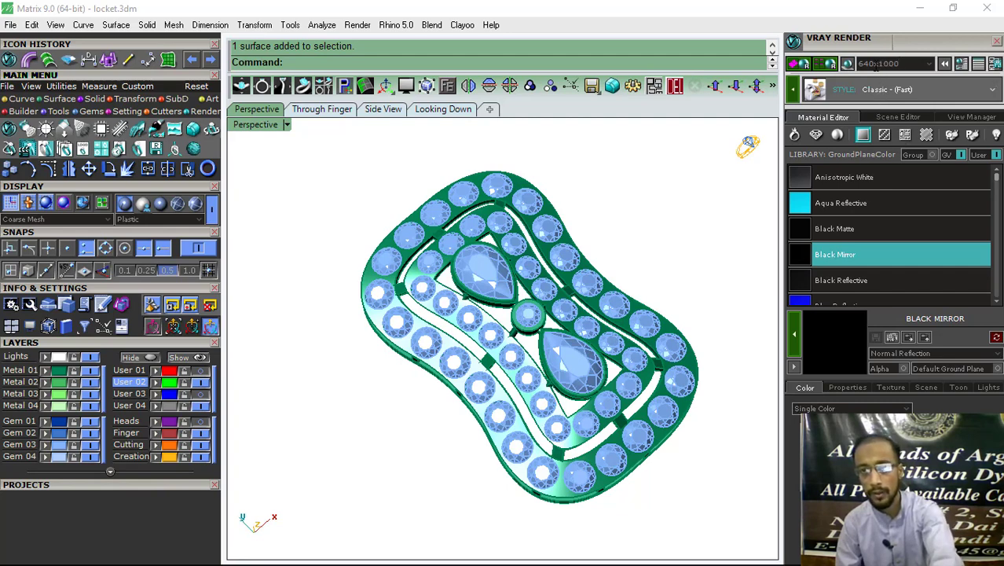
key("BackSpace")
key("BackSpace")
key("BackSpace")
type("1")
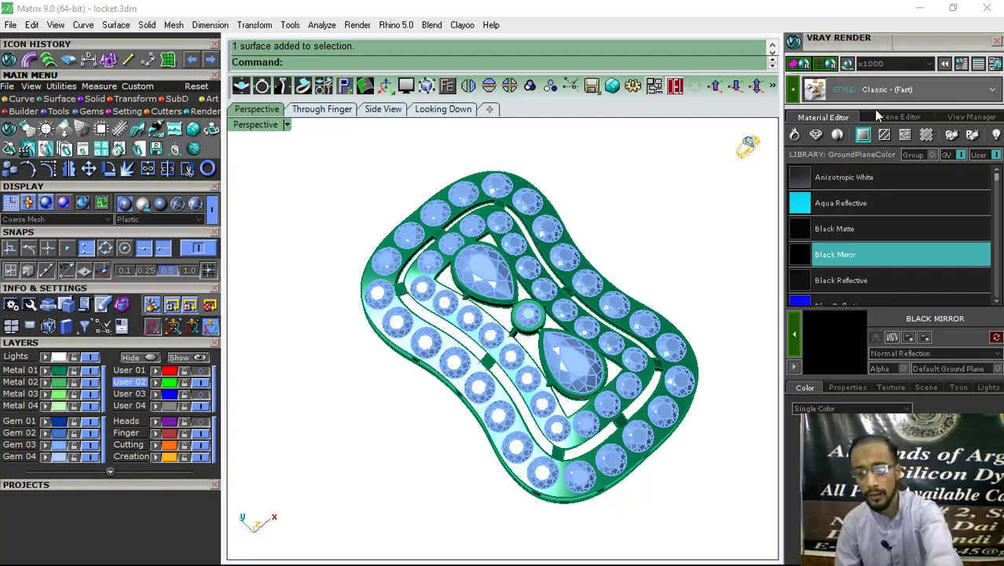
type("920")
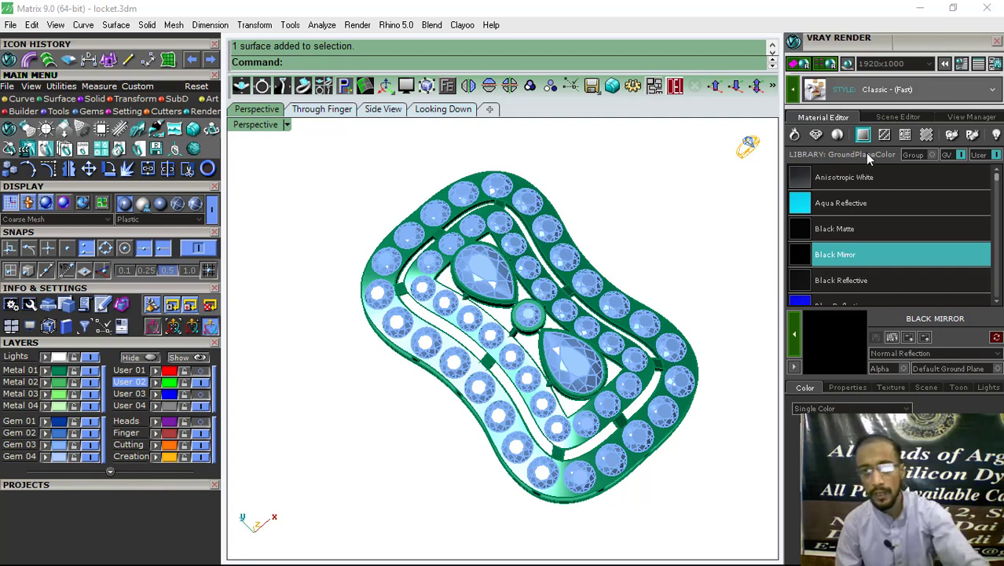
left_click(824, 69)
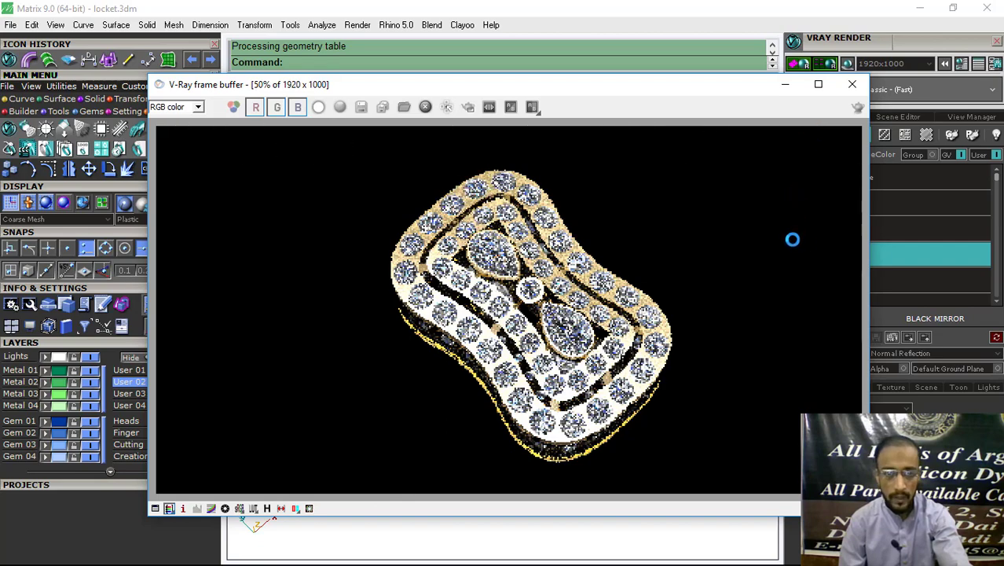
left_click(851, 83)
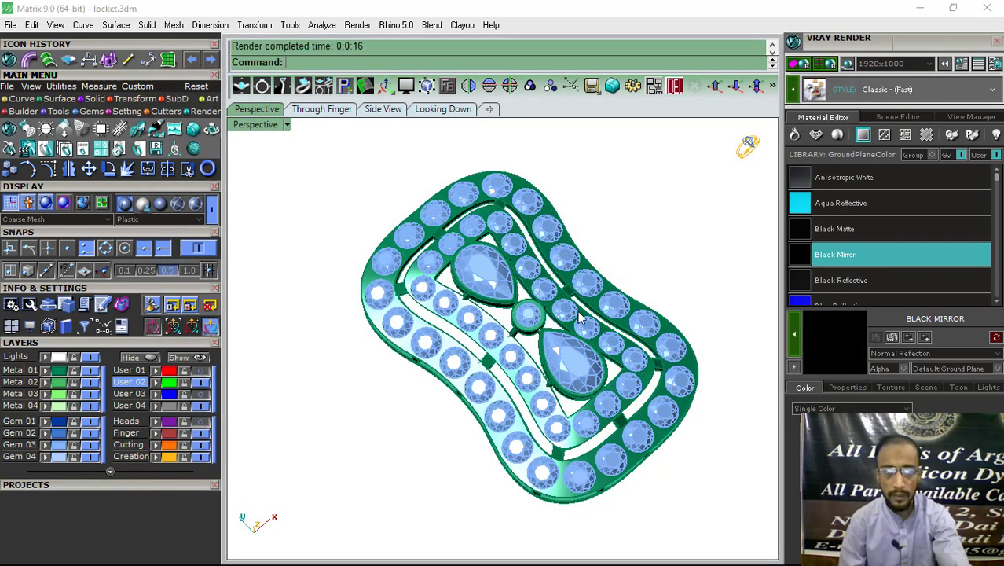
- Window-select the whole locket and drag it upward off the ground plane
right_click_drag(578, 310, 548, 314)
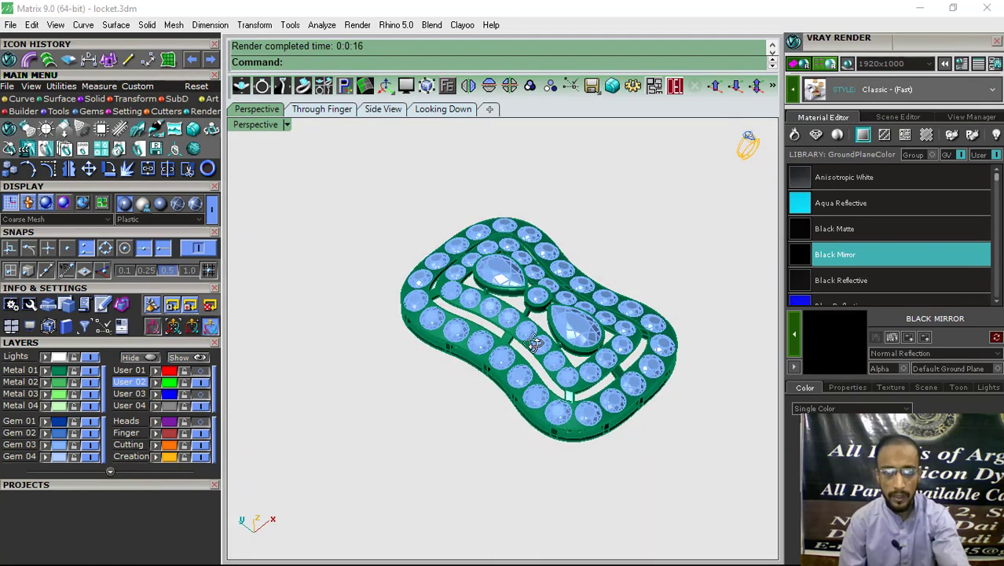
scroll(547, 315, "up", 2)
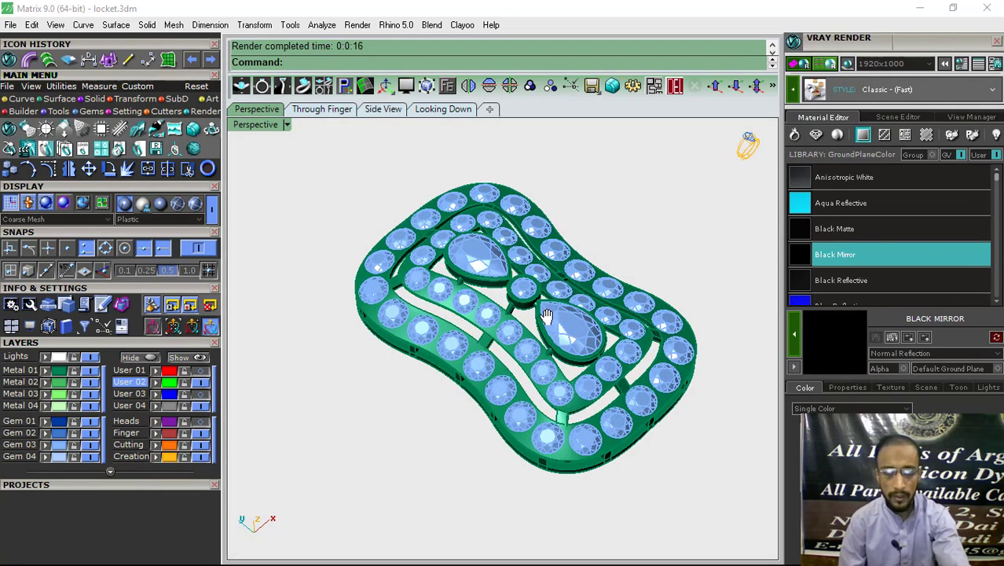
right_click_drag(506, 370, 593, 249)
scroll(594, 250, "down", 3)
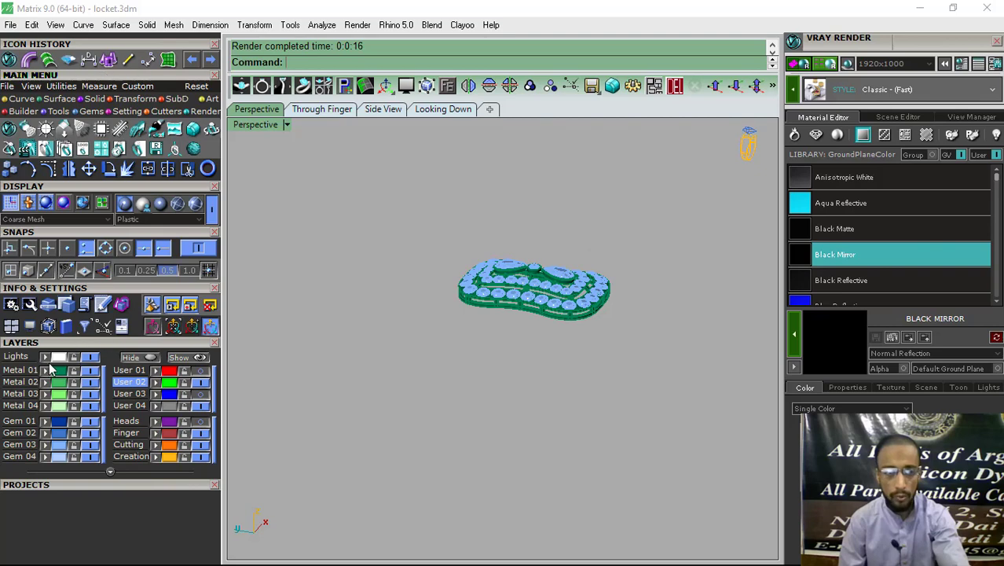
left_click_drag(638, 226, 422, 372)
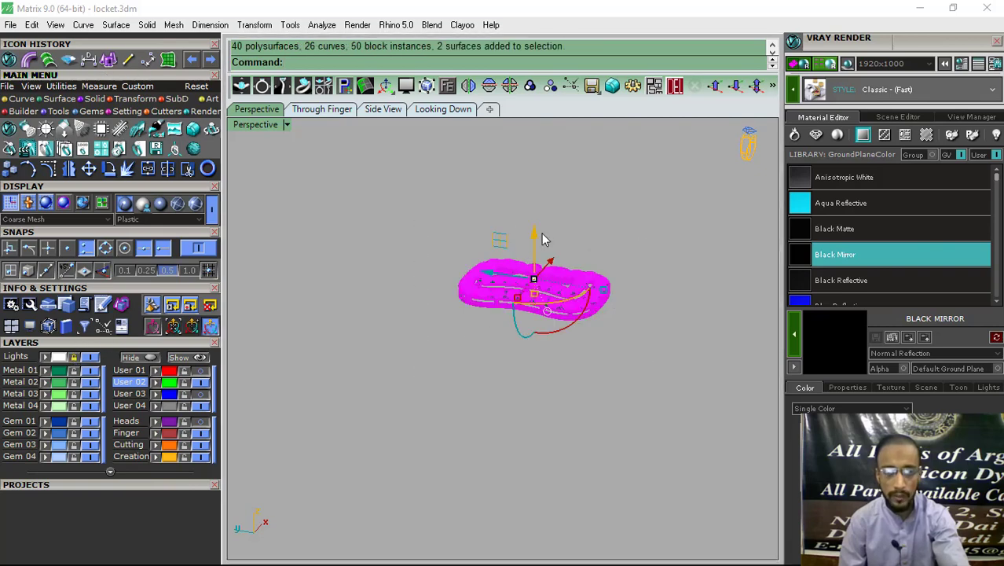
left_click_drag(542, 240, 600, 262)
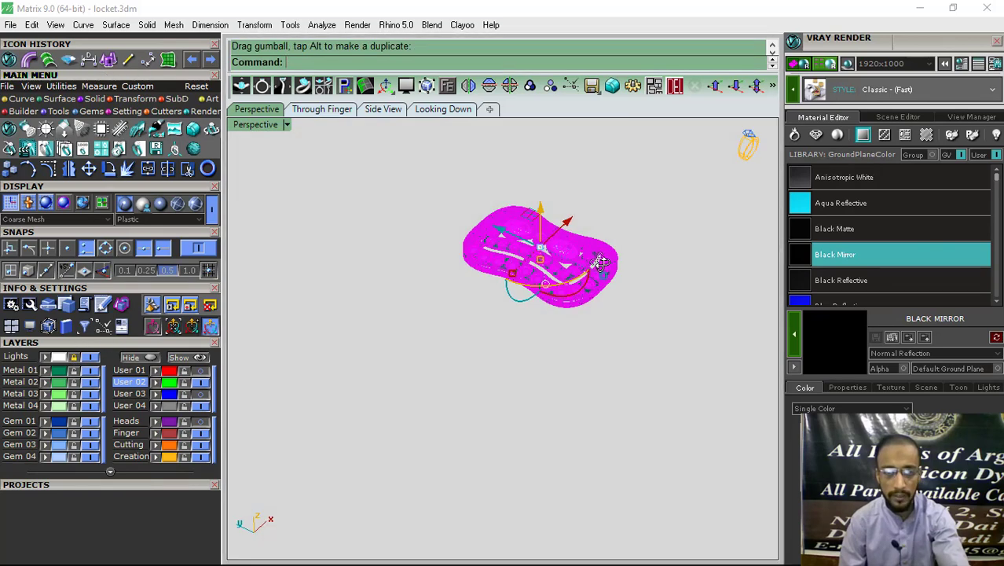
key("Home")
key("Escape")
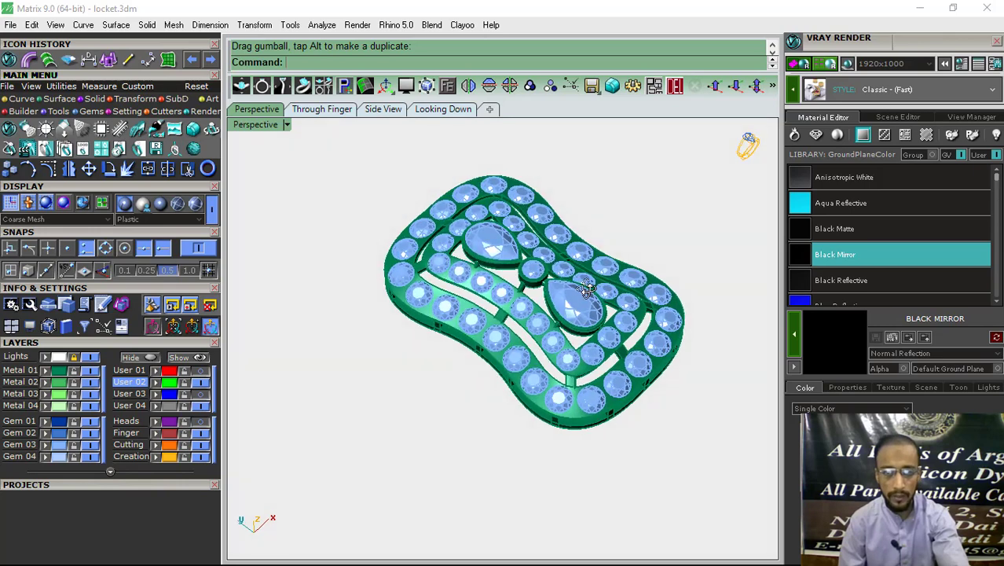
mouse_move(587, 288)
right_mouse_down()
mouse_move(653, 275)
mouse_move(628, 275)
right_mouse_up()
- Render the raised gold and diamond locket in the active view with V-Ray
left_click(830, 64)
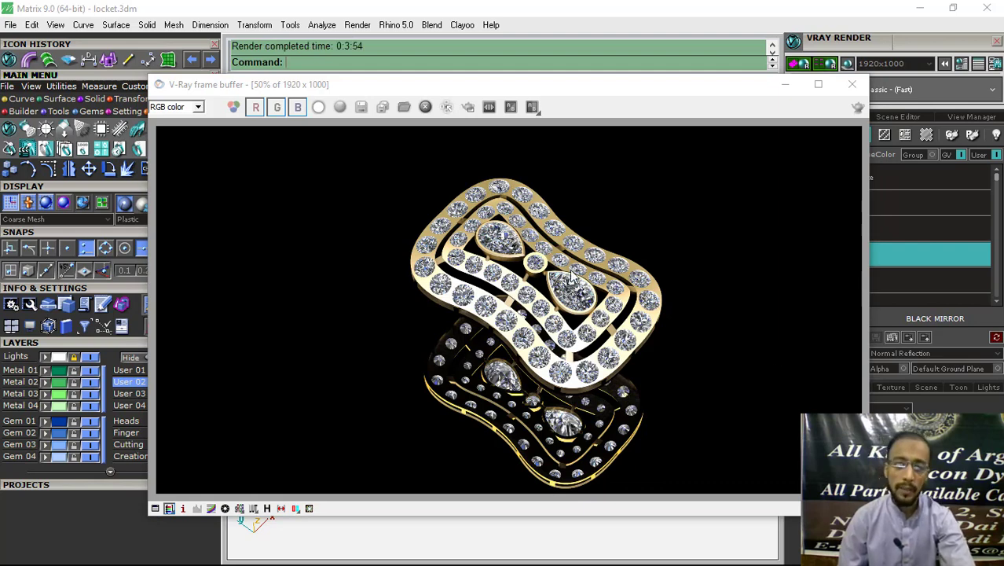
- Save the rendered image as '790' and close the render window
left_click(360, 106)
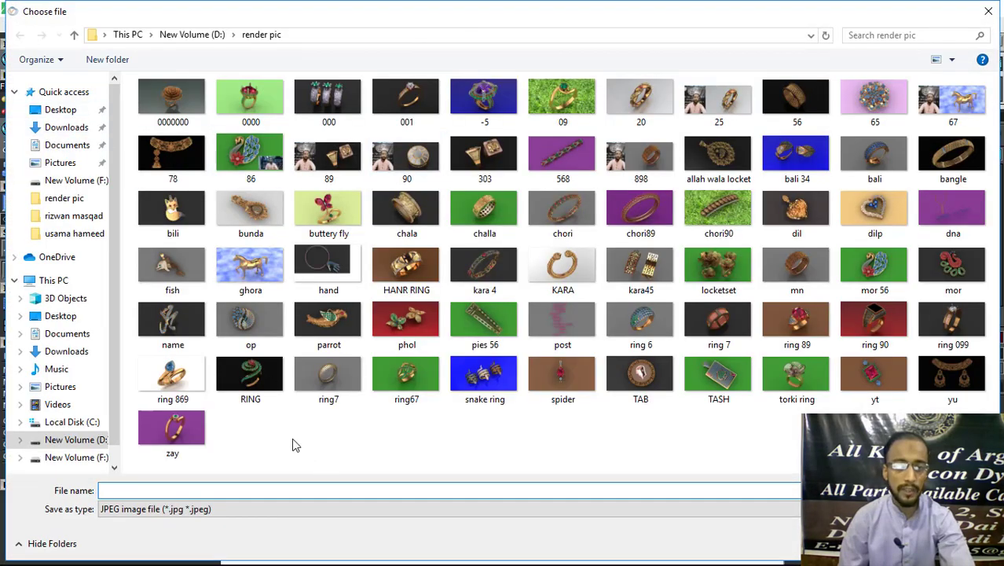
type("79")
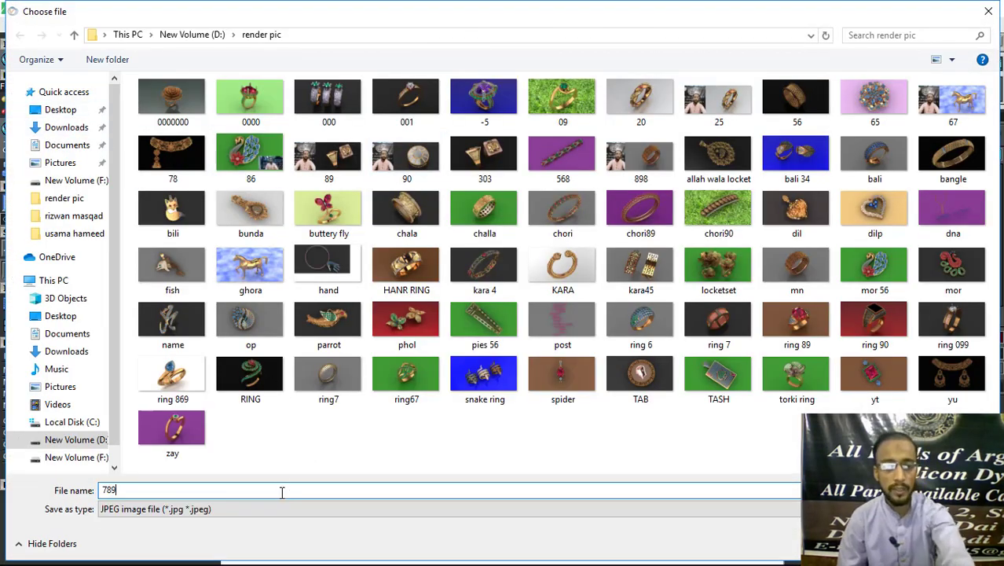
type("0")
key("Return")
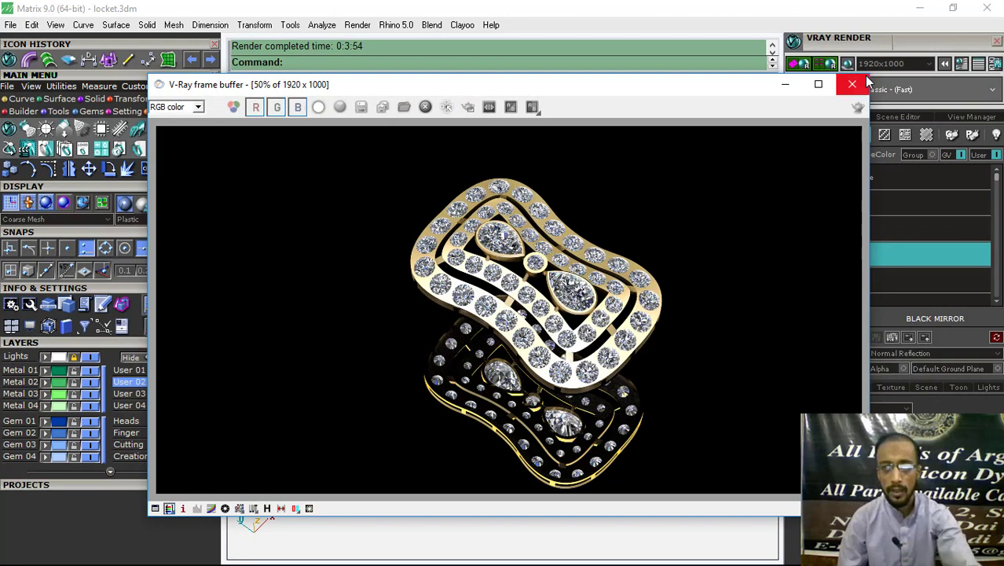
left_click(854, 87)
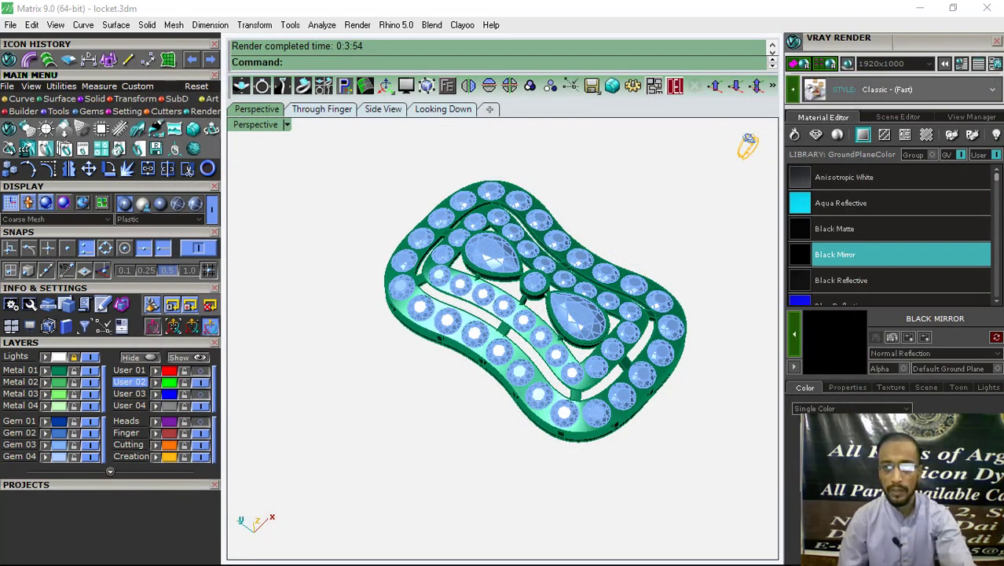
- Close the render settings panel and select the white backdrop surface
left_click(892, 54)
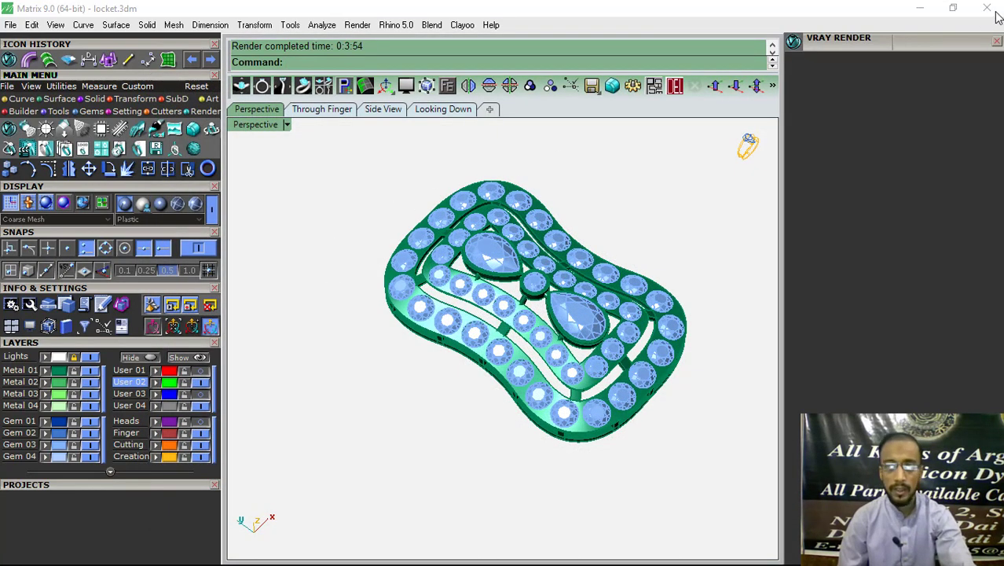
left_click(996, 41)
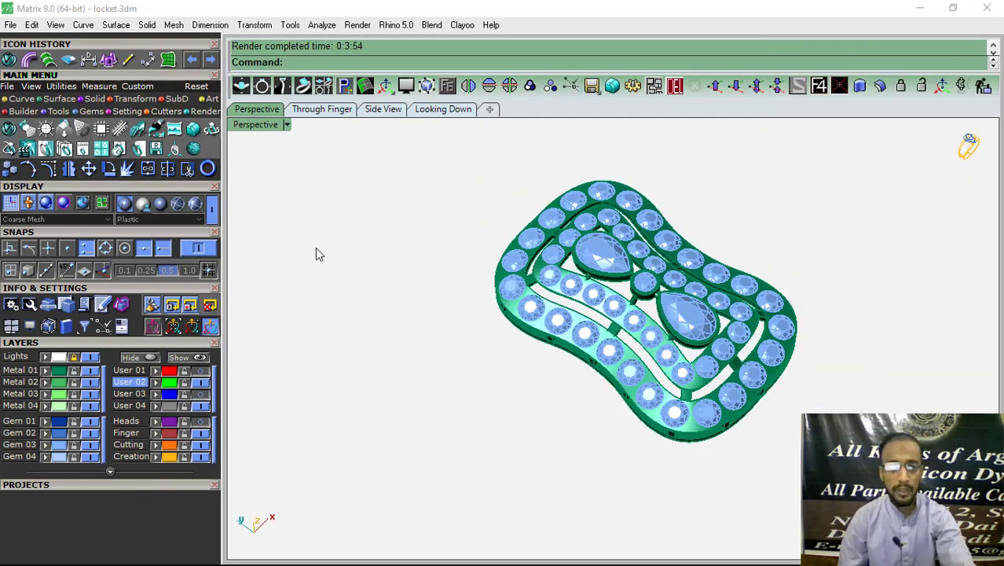
left_click(424, 440)
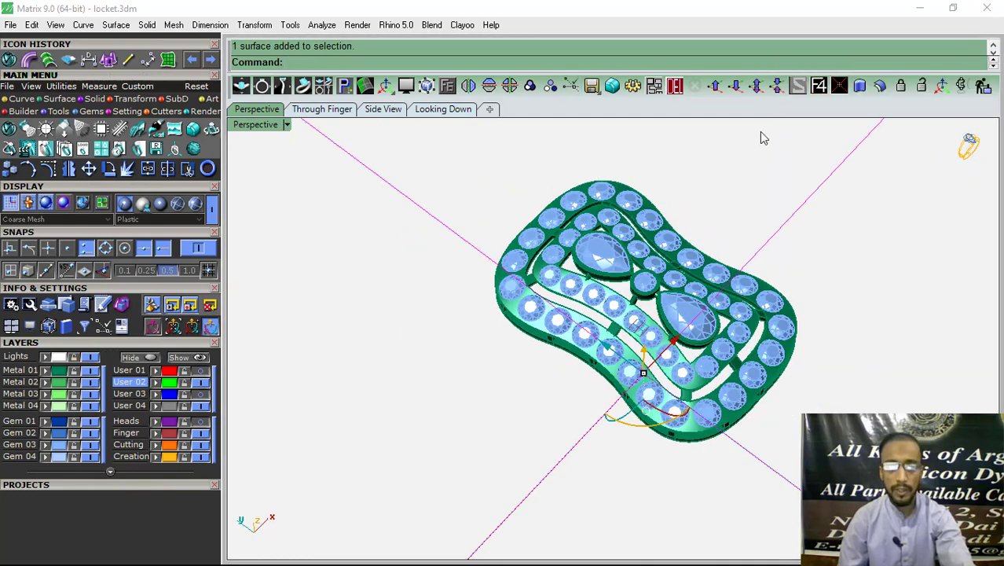
- Delete the backdrop, hide the Gem 03 layer, and select the whole locket
left_click(673, 84)
left_click(91, 444)
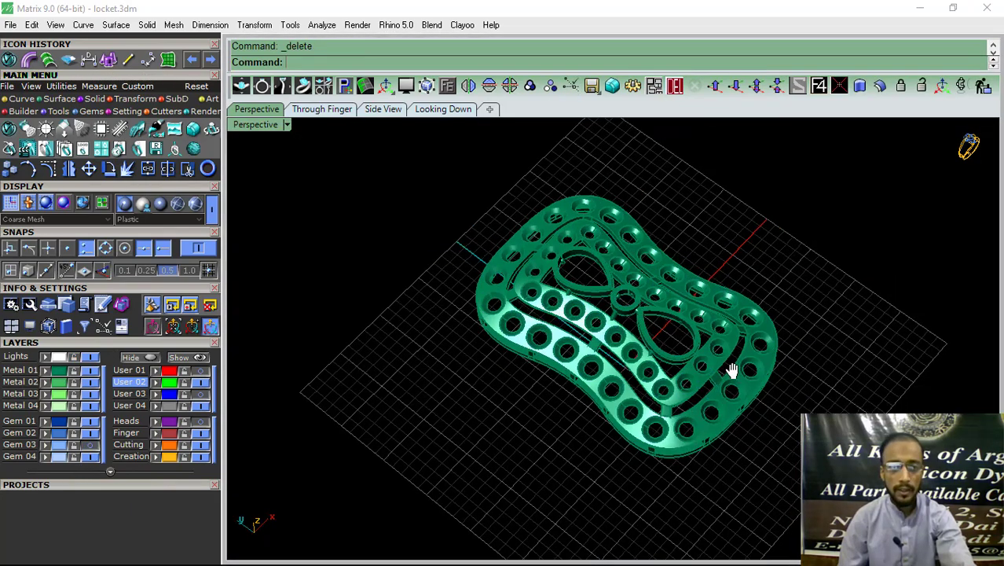
right_click_drag(728, 366, 579, 358)
key("ctrl+a")
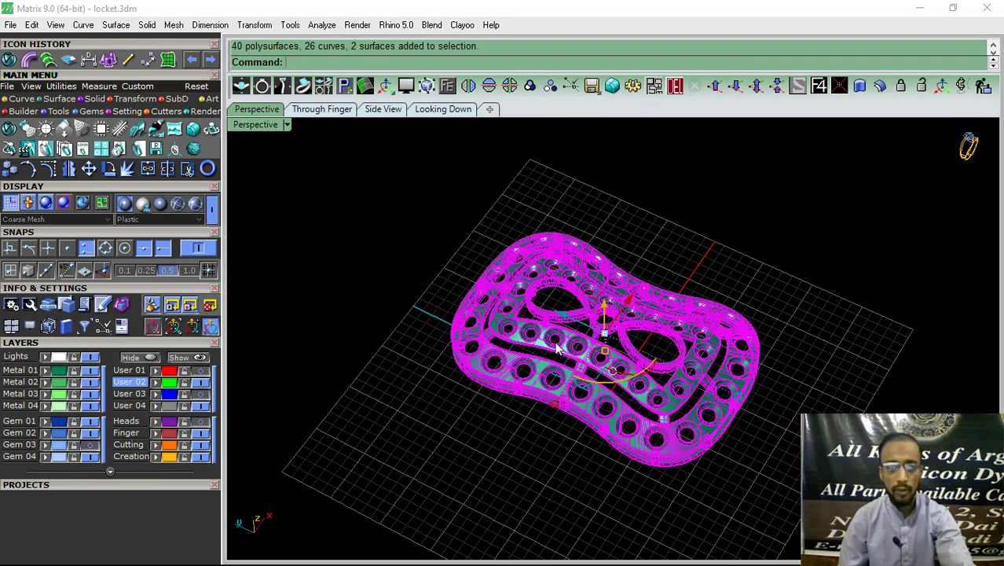
- Export the selected locket to the Desktop as topas.stl with 0.01 tolerance
left_click(10, 25)
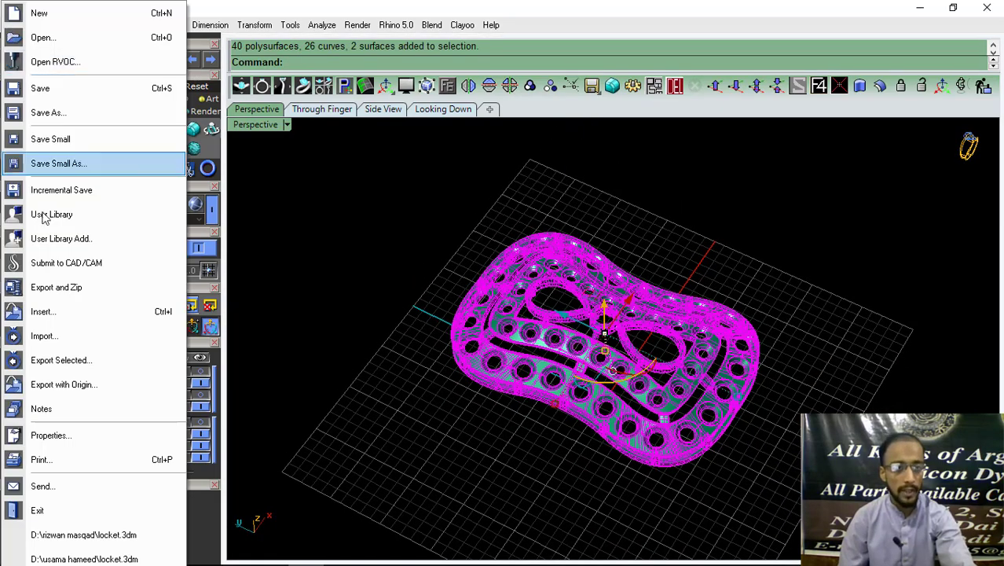
left_click(61, 366)
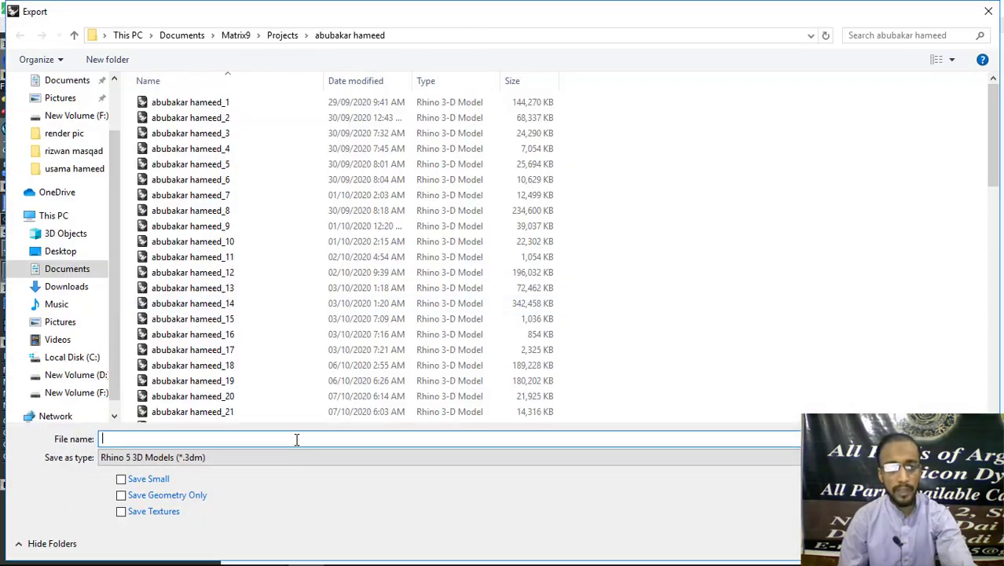
mouse_move(67, 269)
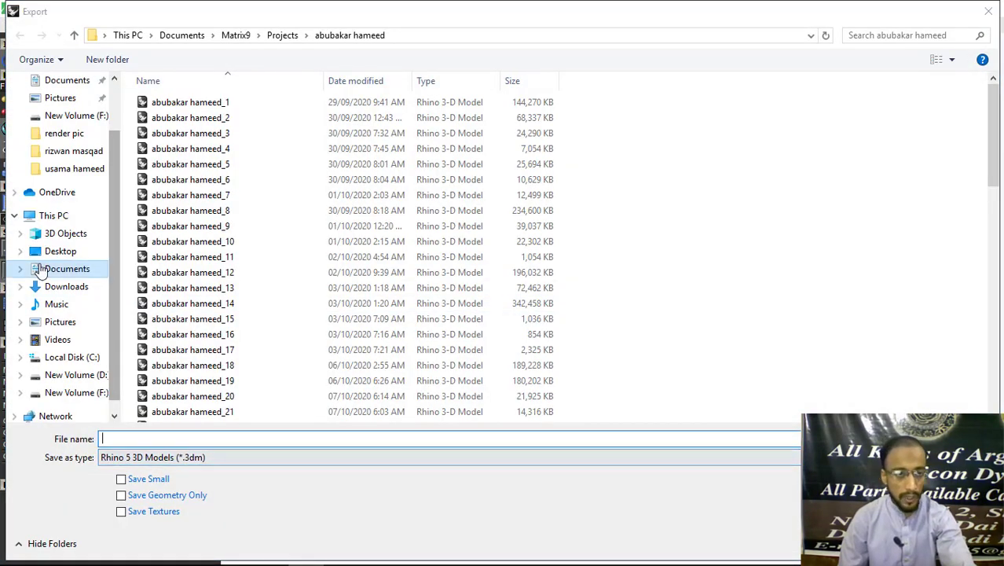
left_click(51, 252)
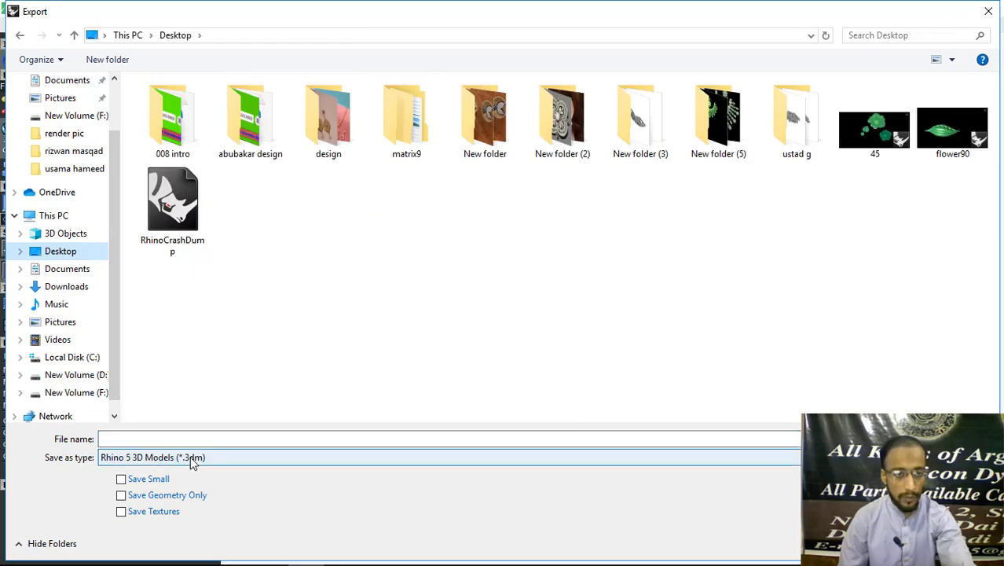
left_click(191, 462)
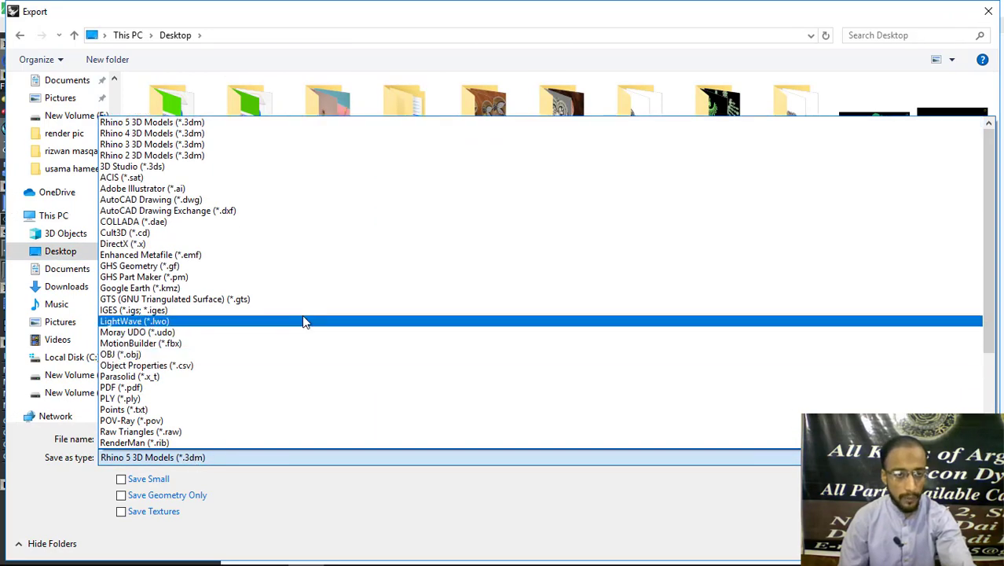
scroll(302, 320, "down", 2)
scroll(303, 320, "down", 2)
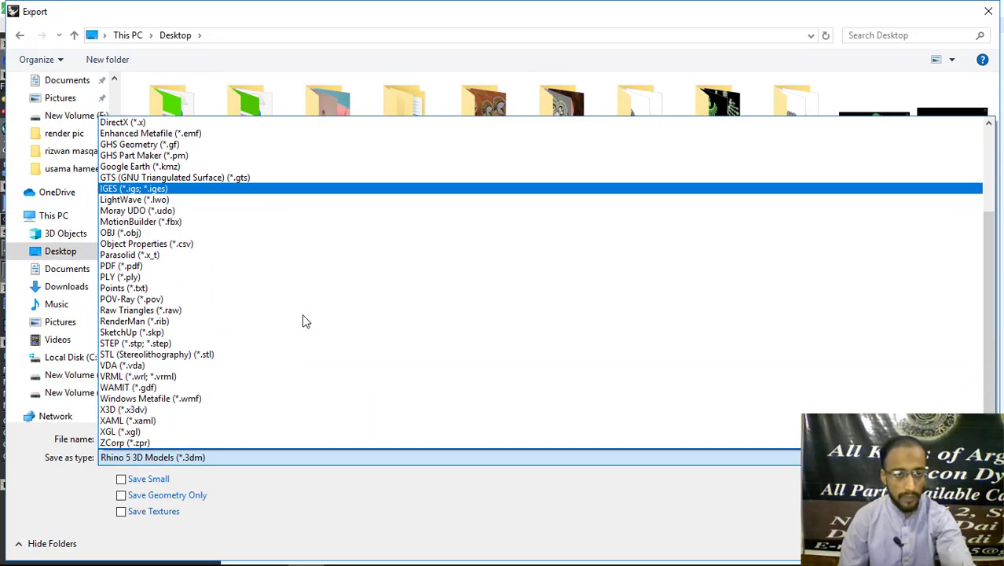
left_click(214, 354)
left_click(173, 438)
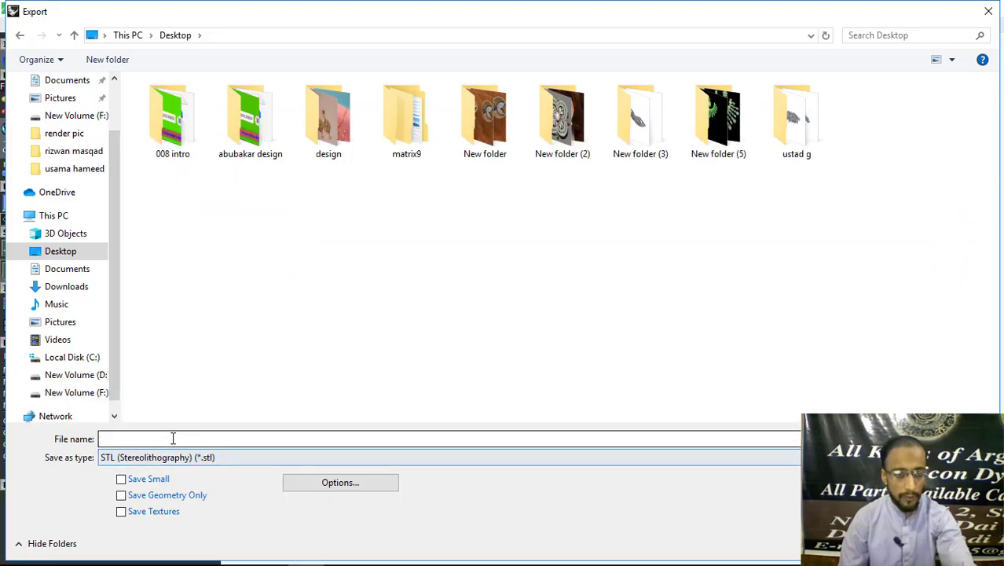
type("topas")
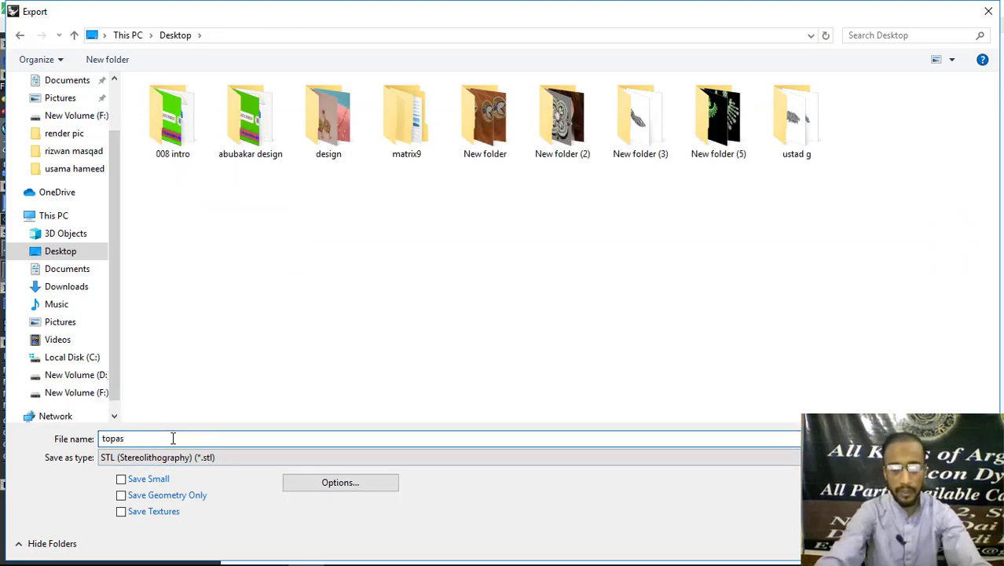
key("Return")
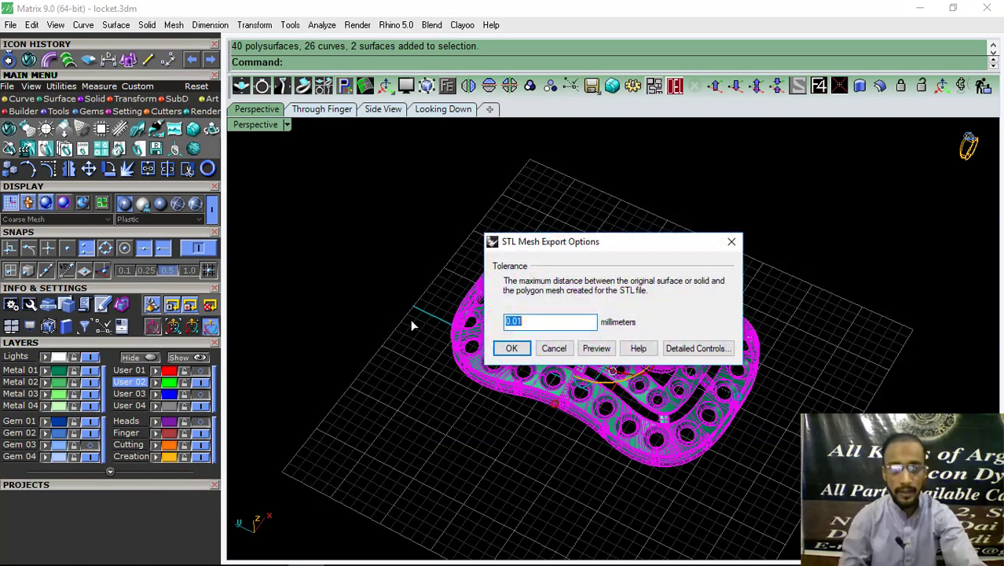
left_click(509, 349)
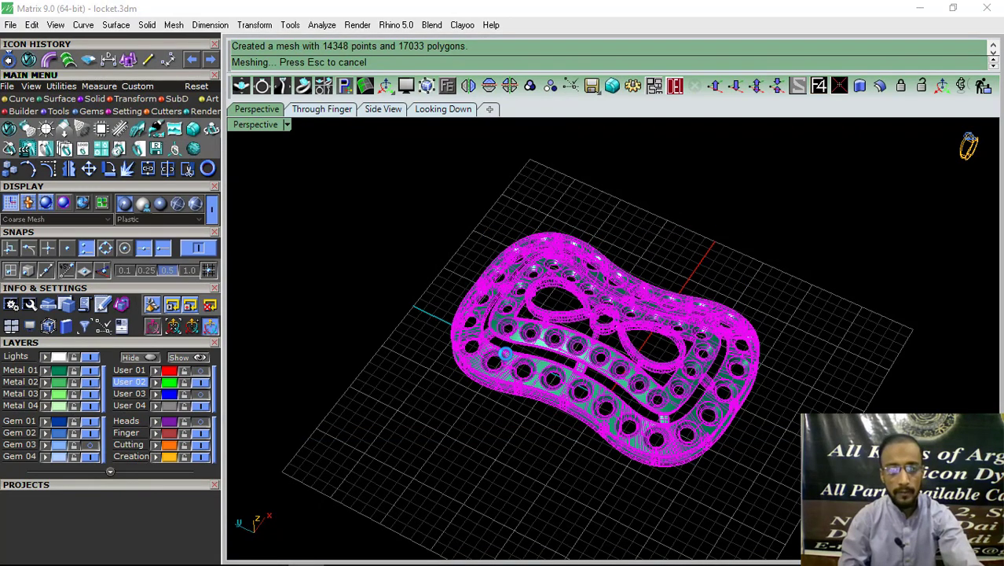
left_click(507, 356)
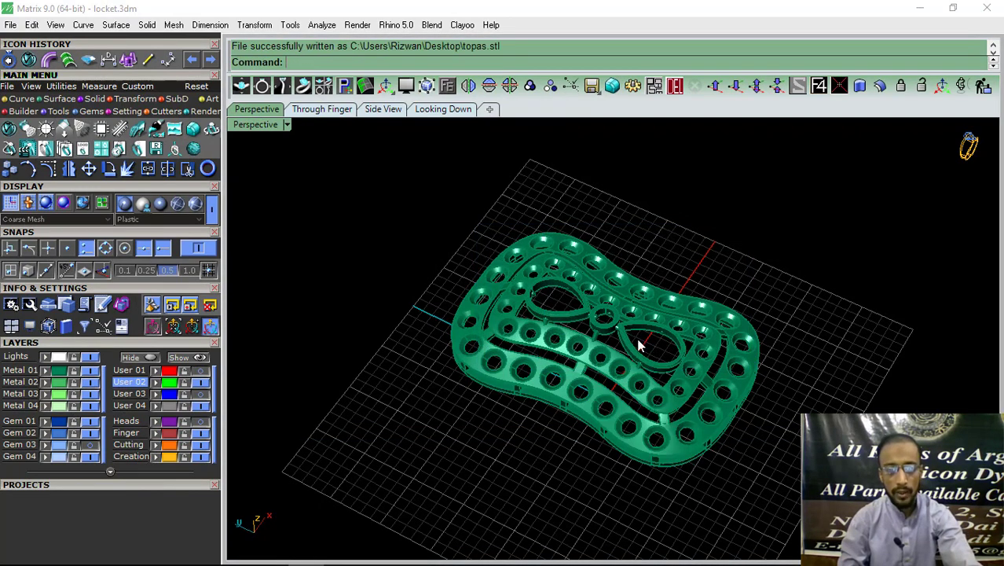
left_click(918, 7)
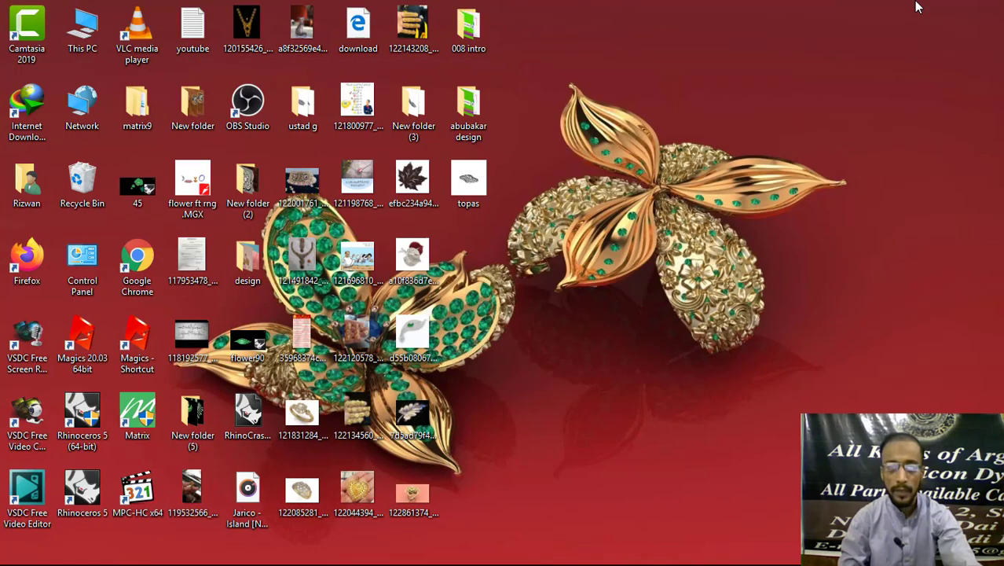
- Open the topas file from the desktop with Magics 20.03
right_click(473, 188)
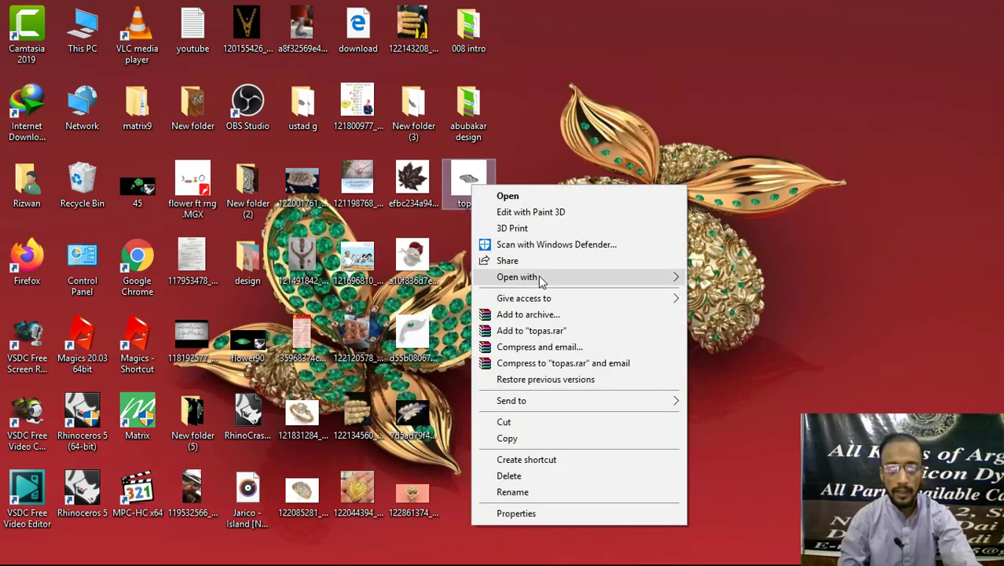
left_click(721, 299)
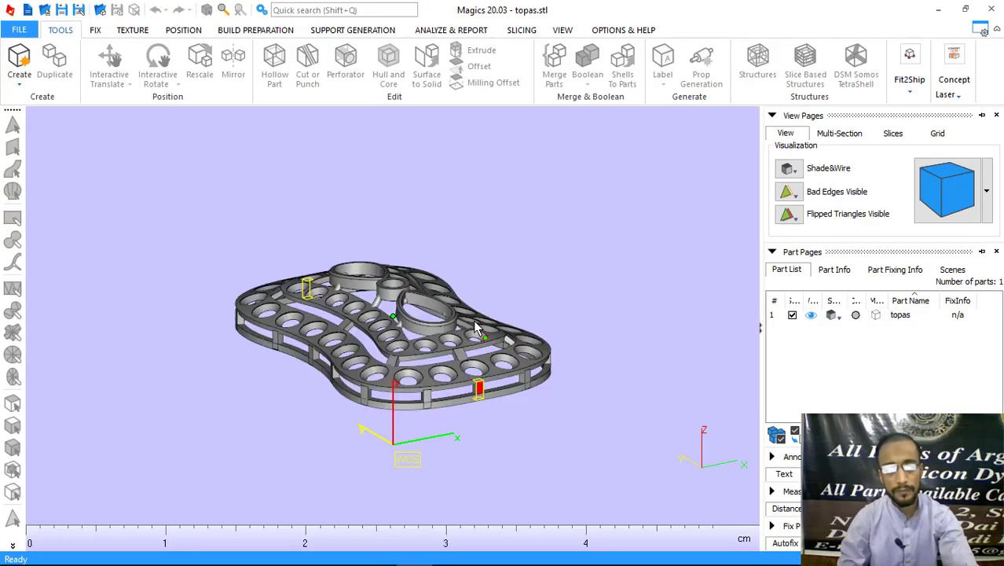
- Rotate and zoom around the topas part to inspect the mesh
mouse_move(448, 314)
right_mouse_down()
mouse_move(560, 336)
mouse_move(586, 358)
mouse_move(444, 294)
mouse_move(451, 383)
right_mouse_up()
scroll(452, 384, "up", 2)
scroll(467, 433, "up", 4)
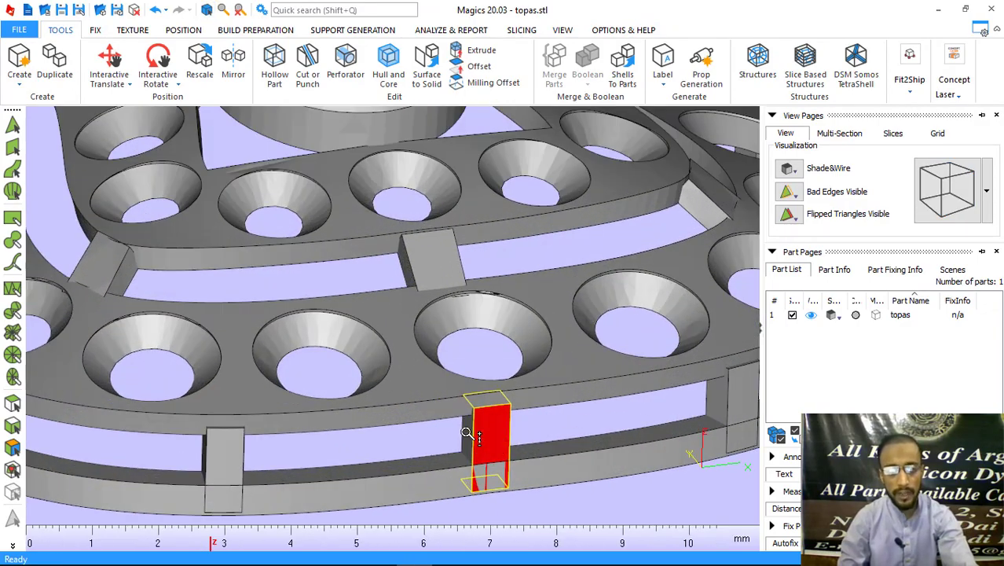
scroll(500, 436, "up", 2)
scroll(496, 469, "down", 2)
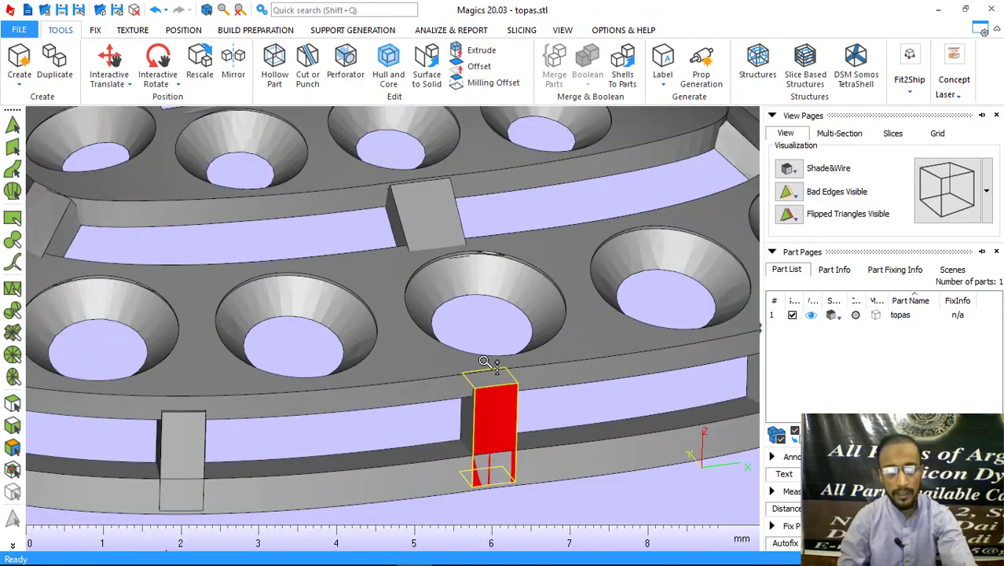
scroll(491, 448, "down", 4)
mouse_move(471, 436)
right_mouse_down()
mouse_move(399, 393)
mouse_move(393, 352)
right_mouse_up()
scroll(398, 393, "down", 3)
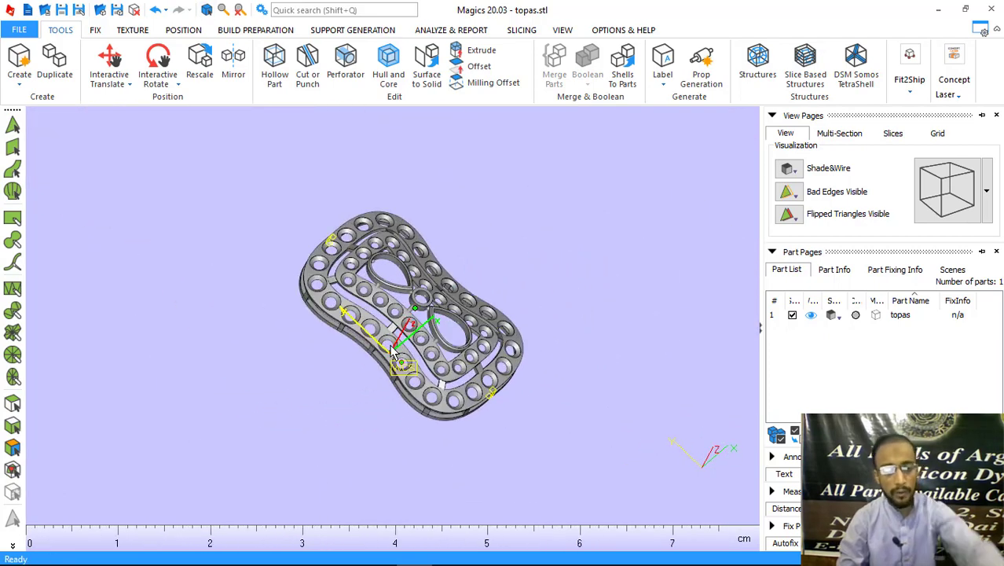
- Run Triangle Reduction with 0.0200 mm smallest detail, 45° max angle and 5 iterations
left_click(206, 9)
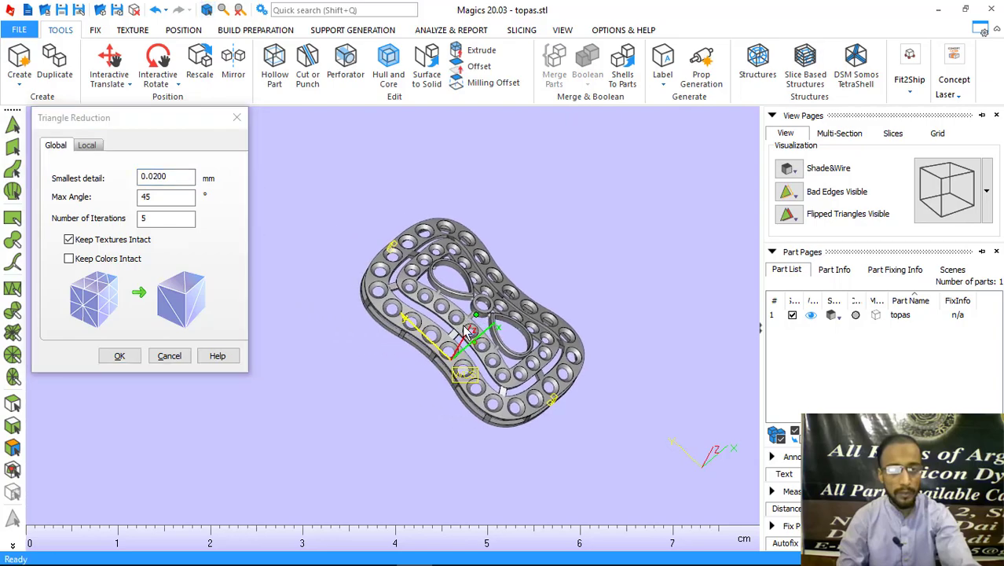
scroll(402, 322, "up", 2)
mouse_move(402, 322)
right_mouse_down()
mouse_move(450, 292)
mouse_move(485, 287)
right_mouse_up()
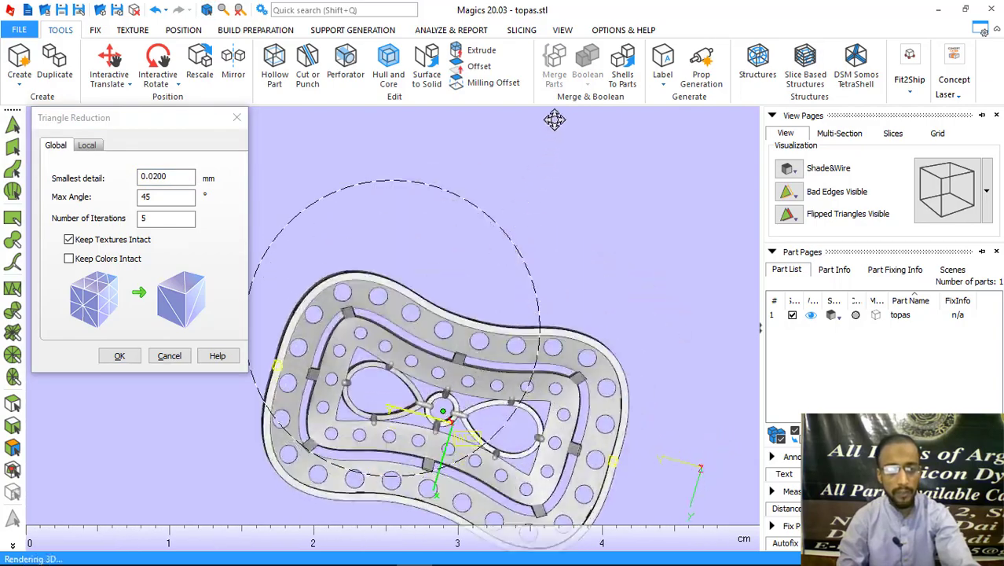
right_click_drag(485, 287, 459, 370)
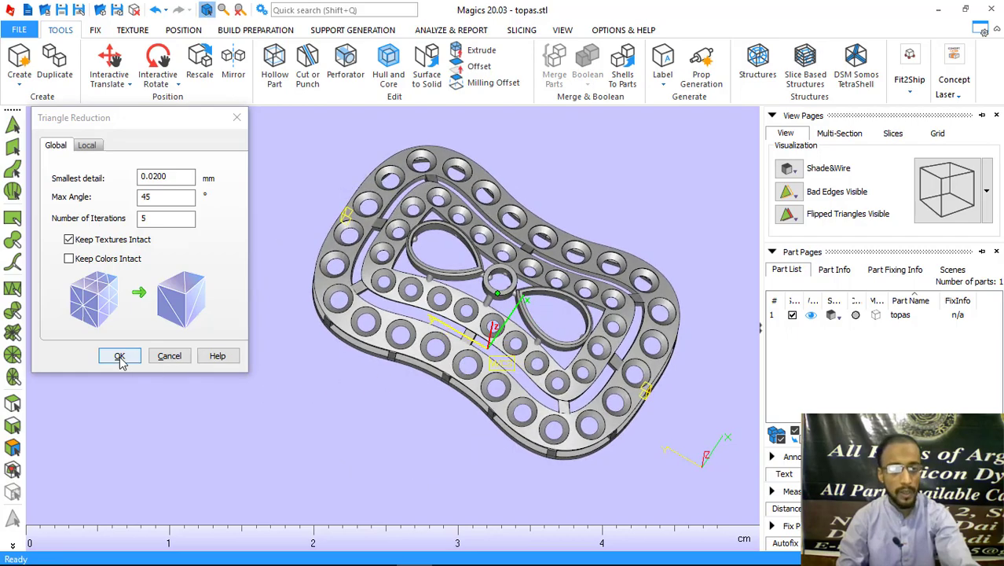
left_click(120, 357)
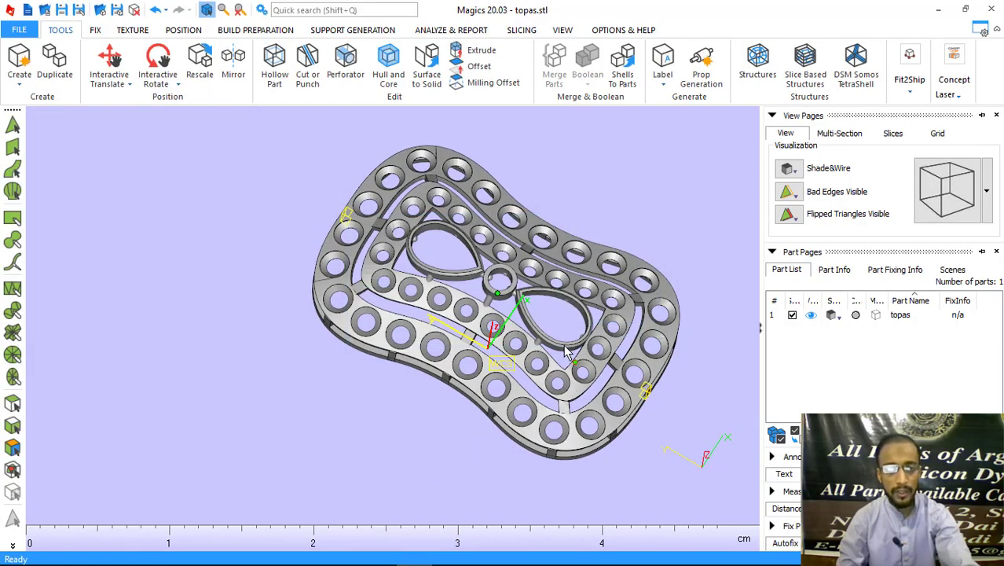
right_click_drag(511, 404, 540, 226)
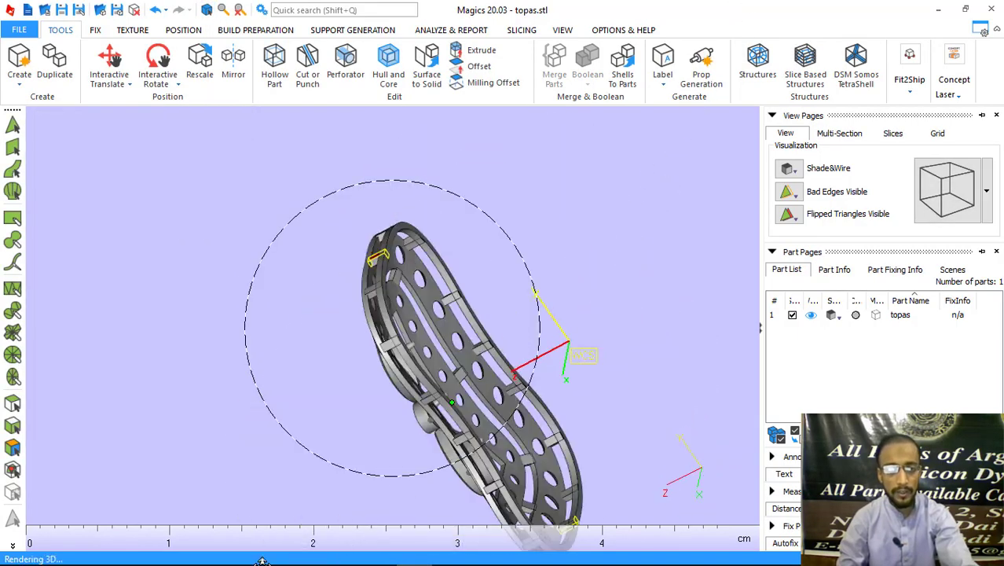
right_click_drag(539, 225, 318, 413)
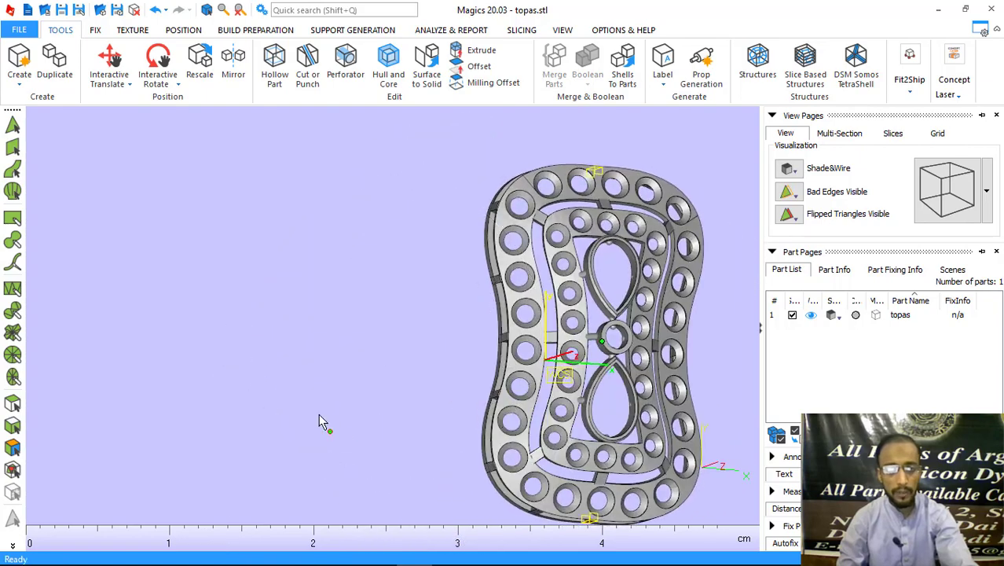
scroll(378, 381, "down", 2)
right_click_drag(378, 381, 421, 374)
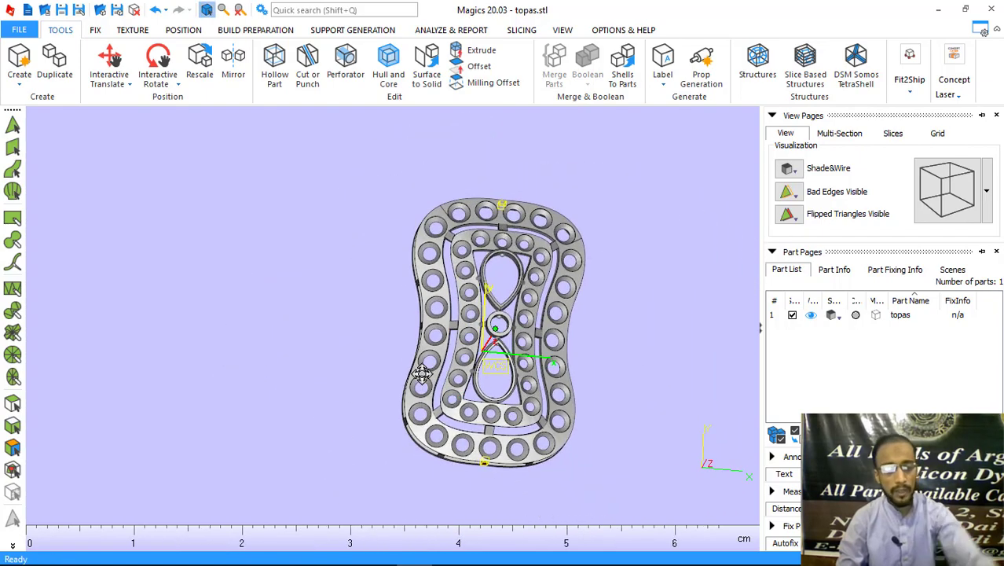
- Run Fix Wizard diagnostics and automatically fix the 16 inverted normals
key("ctrl+f")
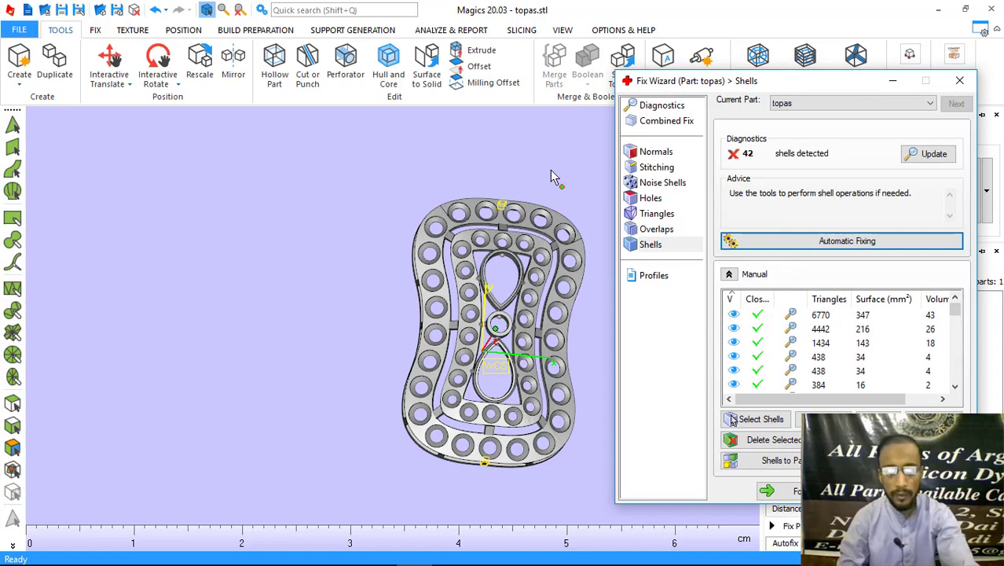
right_click_drag(551, 176, 399, 224)
left_click(662, 105)
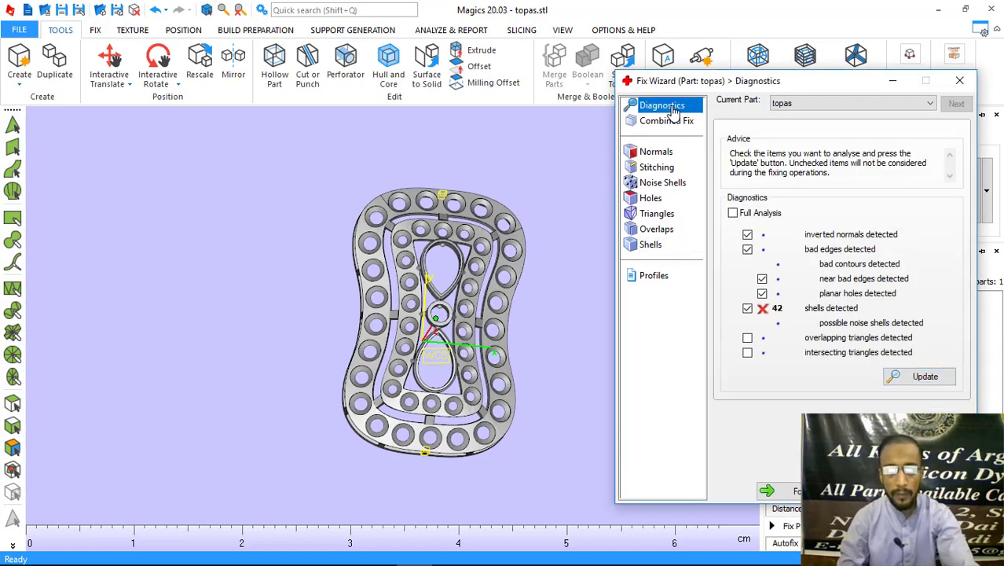
left_click(924, 377)
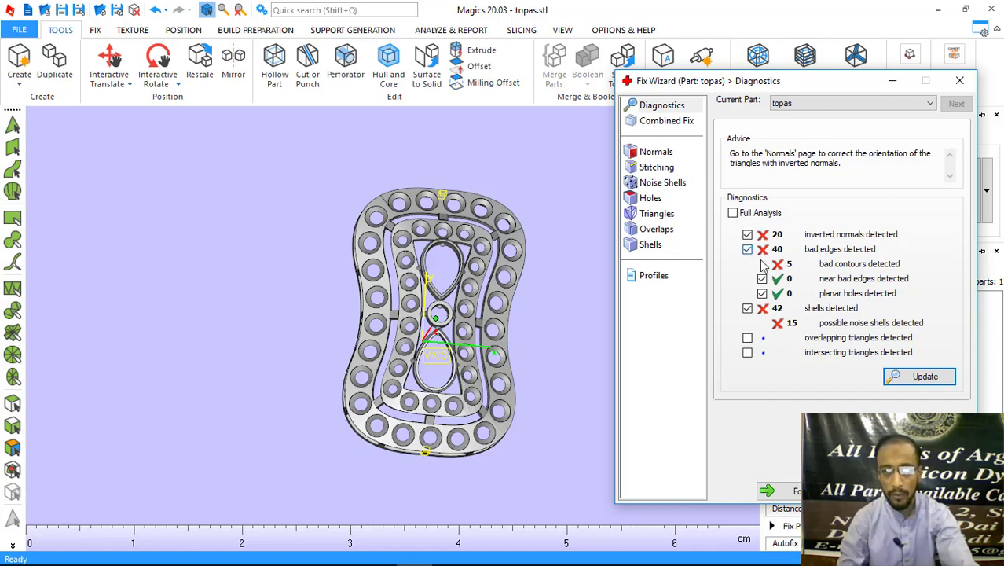
right_click_drag(458, 380, 497, 355)
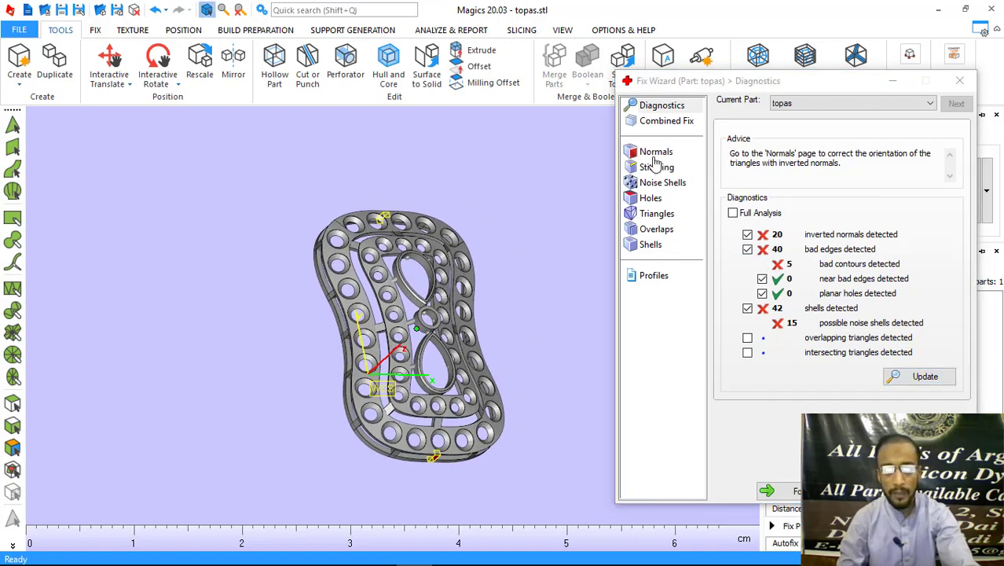
left_click(654, 154)
left_click(929, 157)
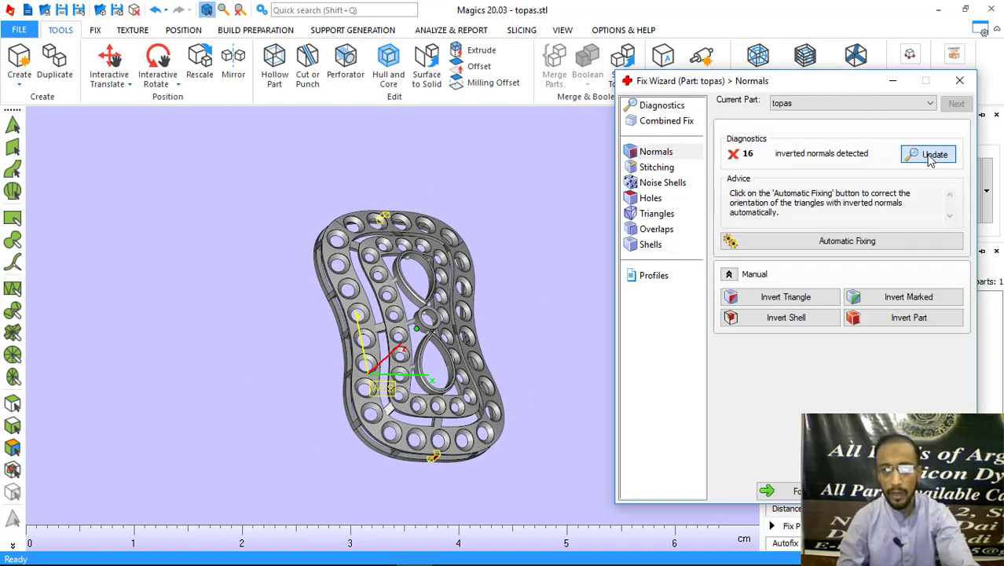
left_click(865, 250)
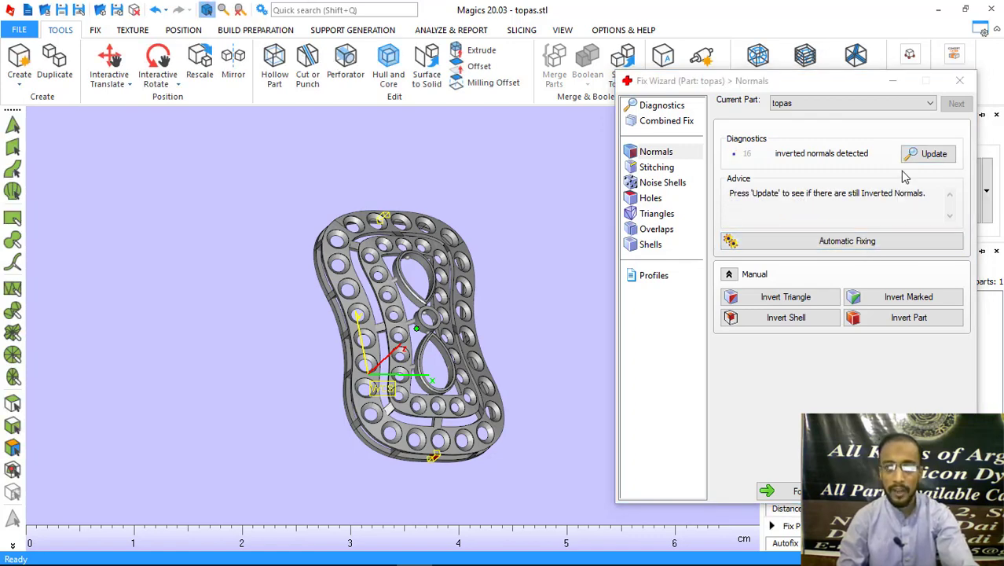
left_click(933, 156)
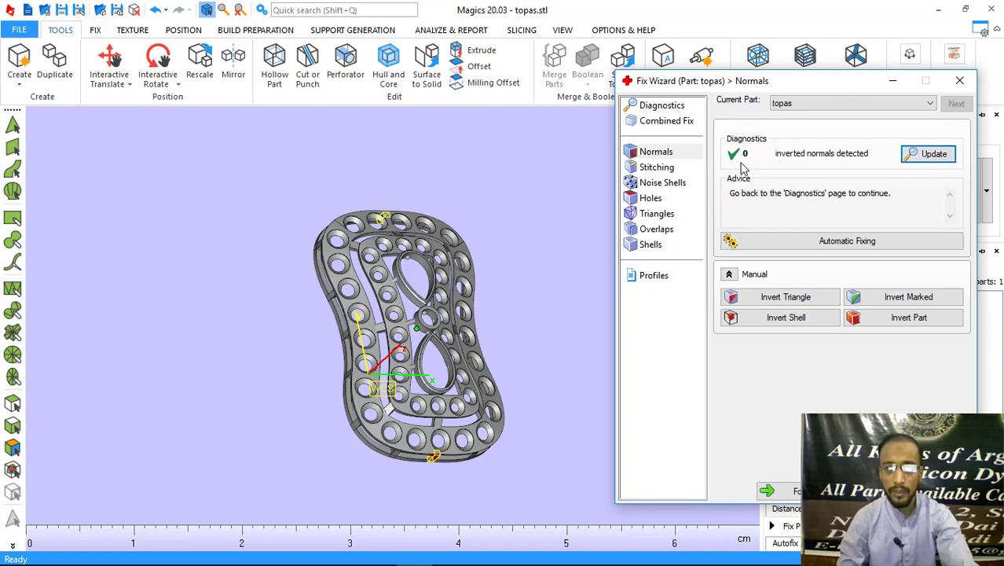
- Automatically stitch the 8 near bad edges, then go to the Holes page
left_click(663, 169)
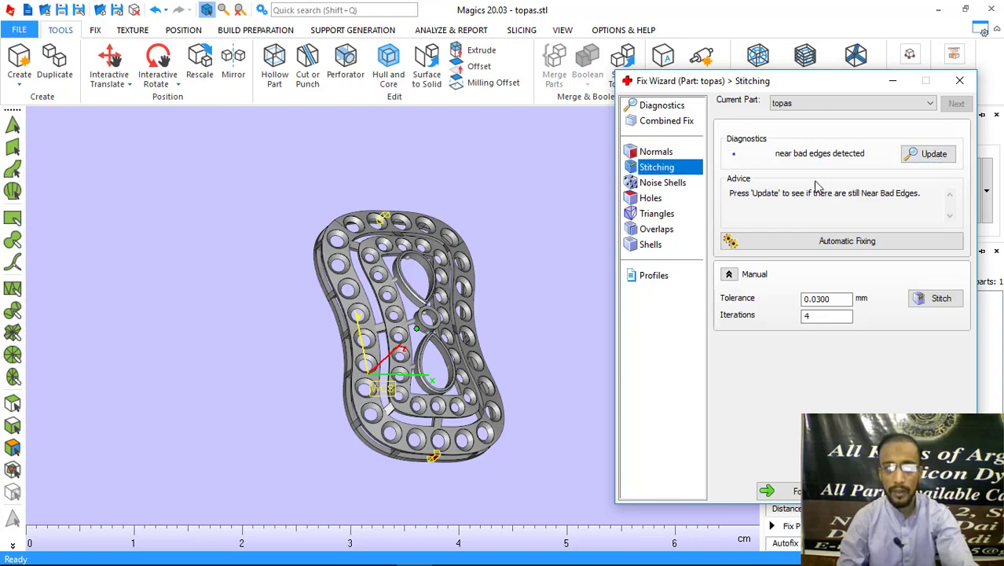
left_click(924, 156)
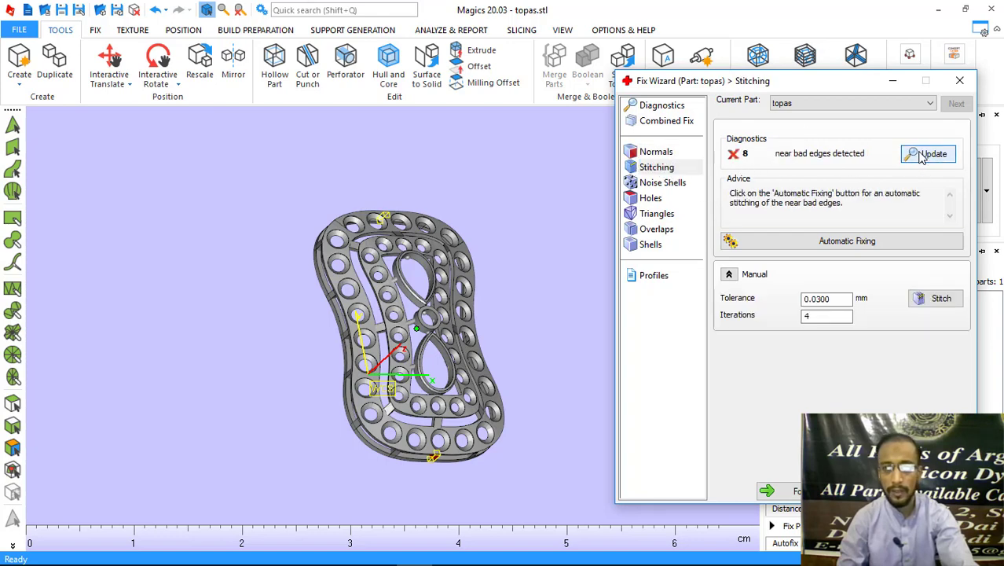
left_click(837, 240)
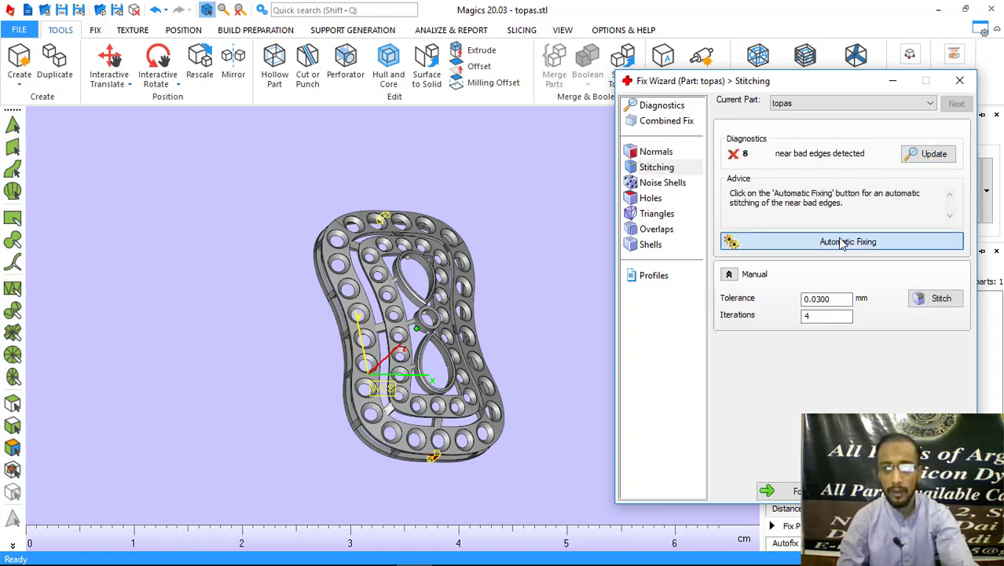
left_click(929, 156)
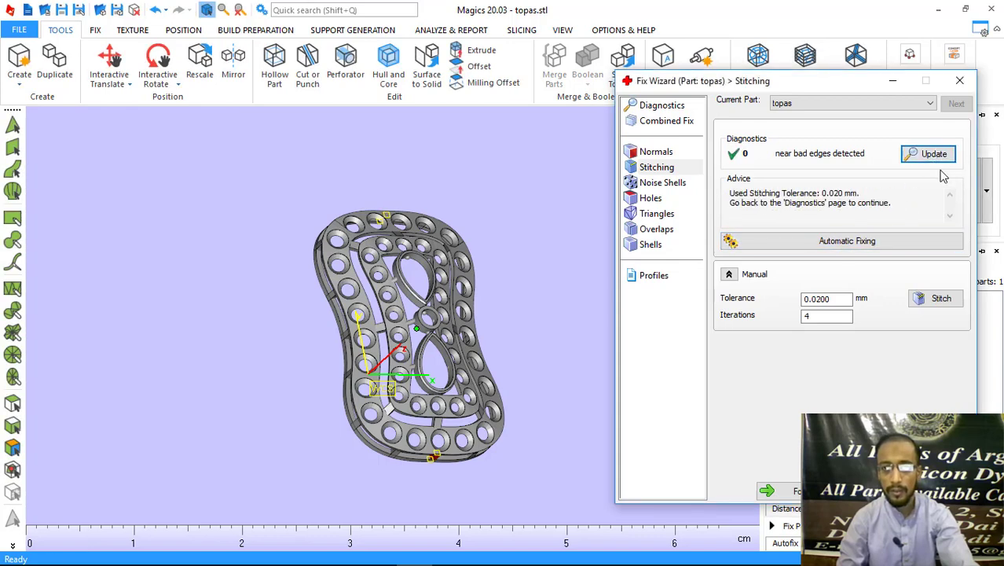
left_click(667, 187)
left_click(654, 201)
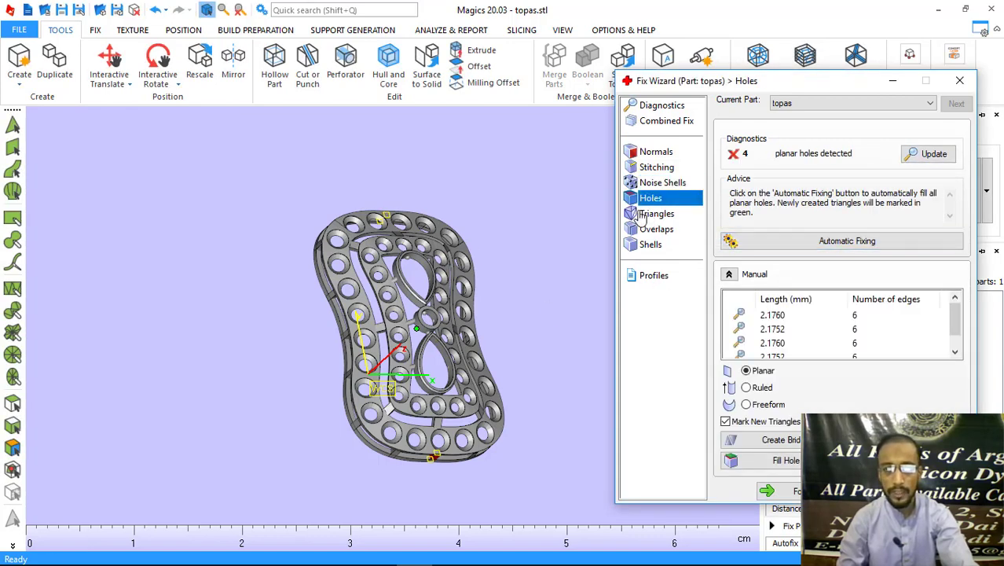
- Refresh the planar hole count and automatically fill the holes
right_click_drag(459, 439, 503, 409)
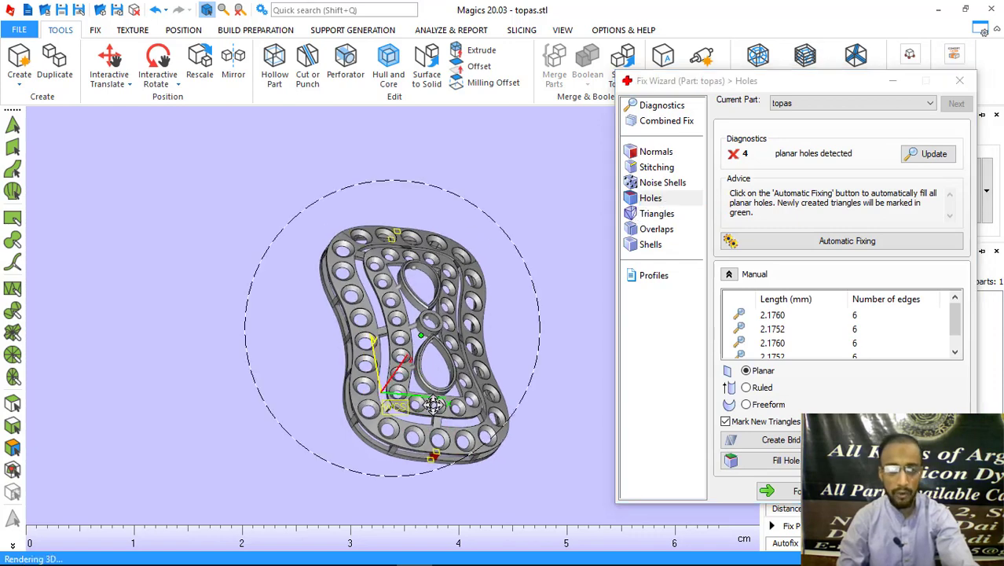
left_click(941, 157)
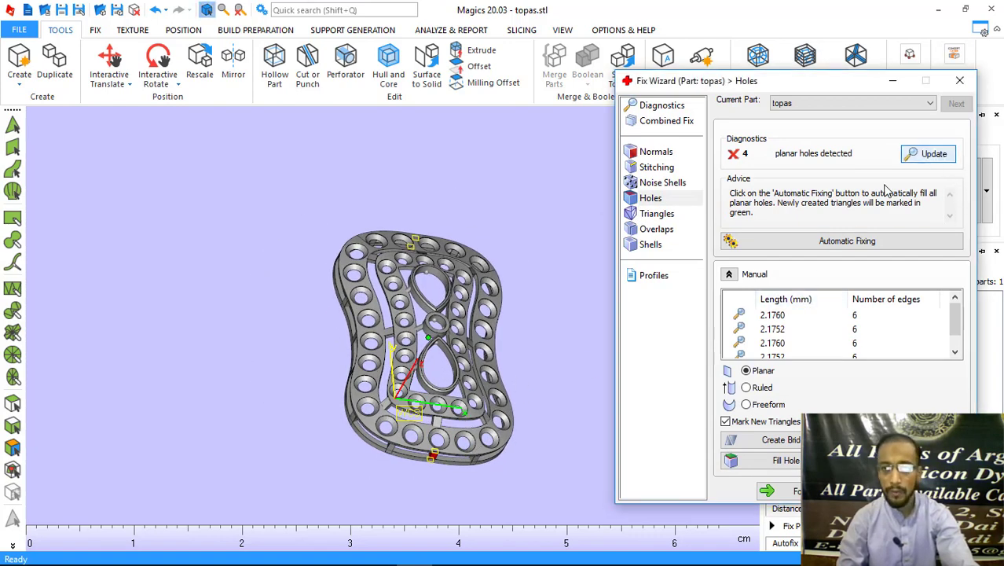
left_click(858, 245)
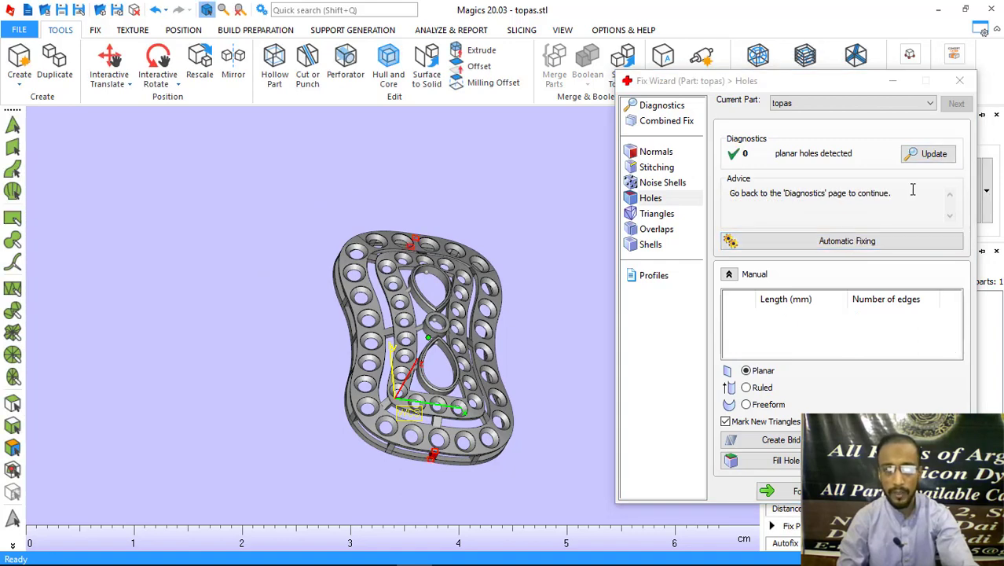
left_click_drag(456, 339, 458, 278)
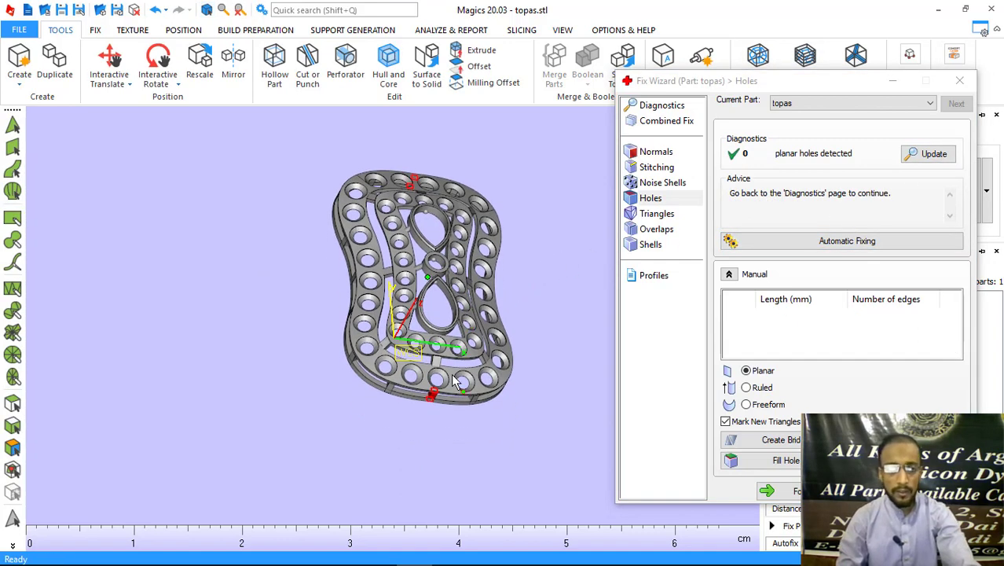
scroll(438, 418, "up", 5)
mouse_move(426, 352)
right_mouse_down()
mouse_move(339, 354)
mouse_move(384, 420)
mouse_move(424, 424)
mouse_move(391, 390)
mouse_move(363, 415)
right_mouse_up()
scroll(385, 420, "down", 5)
scroll(424, 424, "up", 5)
scroll(363, 415, "down", 5)
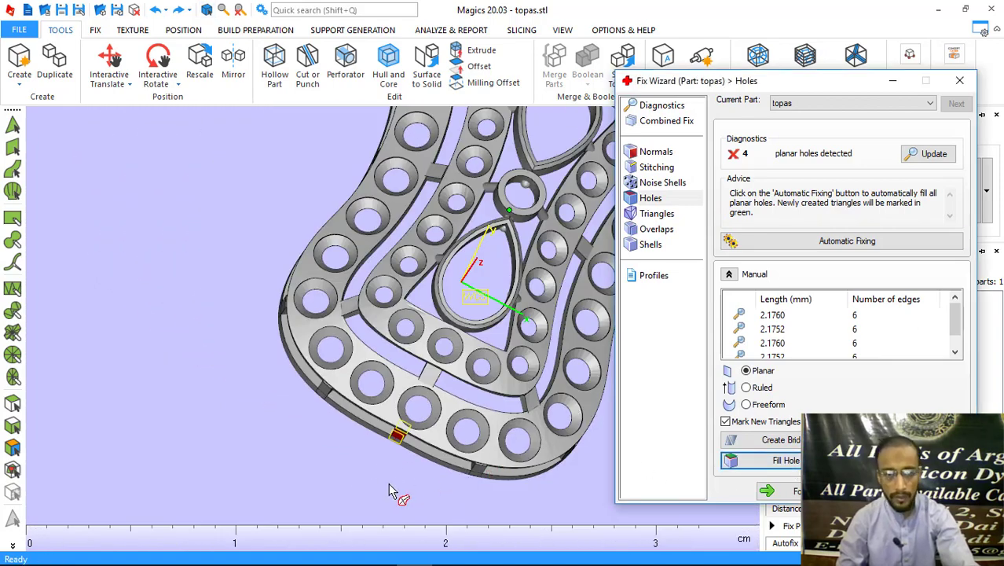
- Zoom to the last open hole near the ball ring and fill it, leaving 0 holes
mouse_move(392, 542)
right_mouse_down()
mouse_move(395, 399)
mouse_move(360, 471)
right_mouse_up()
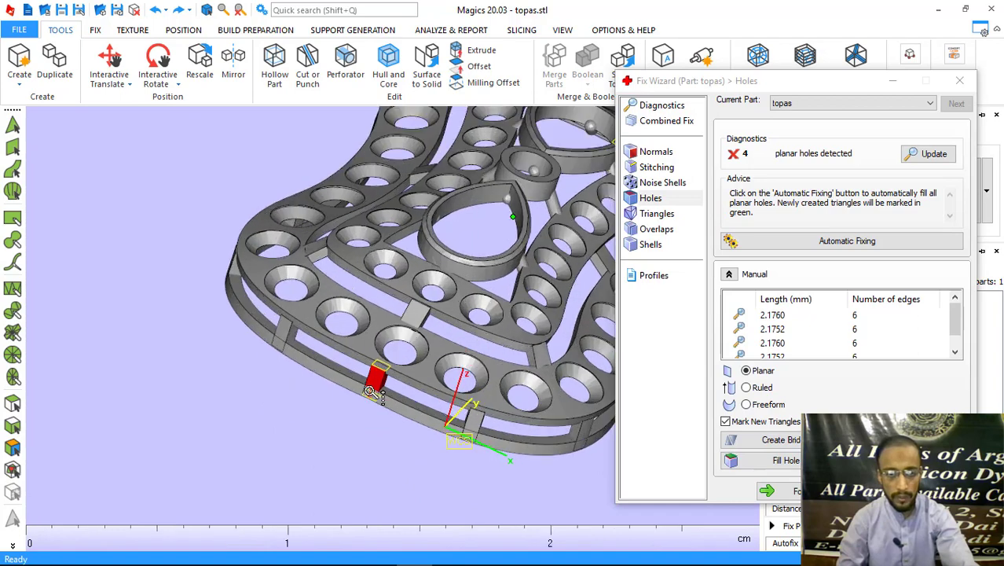
scroll(360, 471, "up", 5)
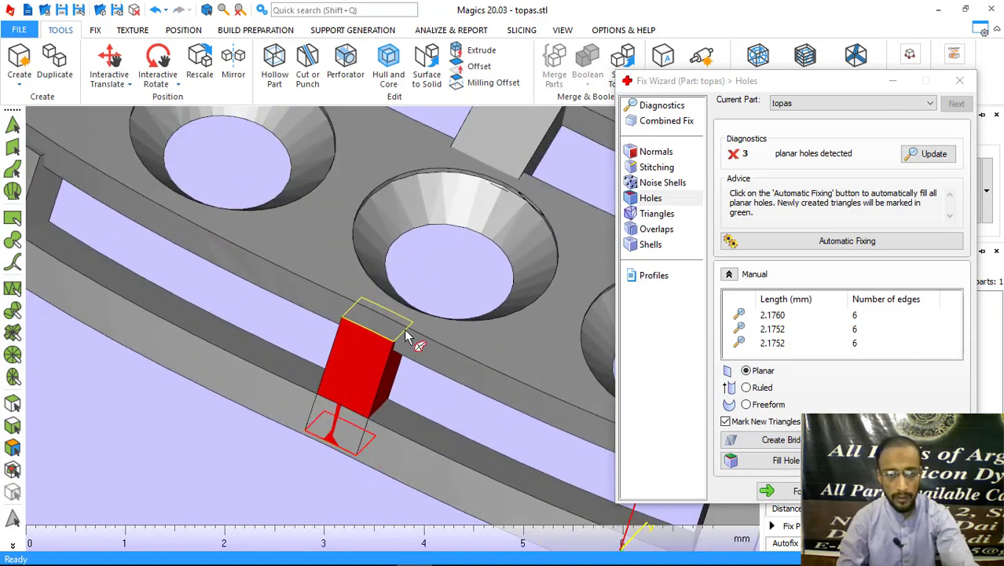
scroll(350, 370, "down", 3)
scroll(351, 370, "down", 5)
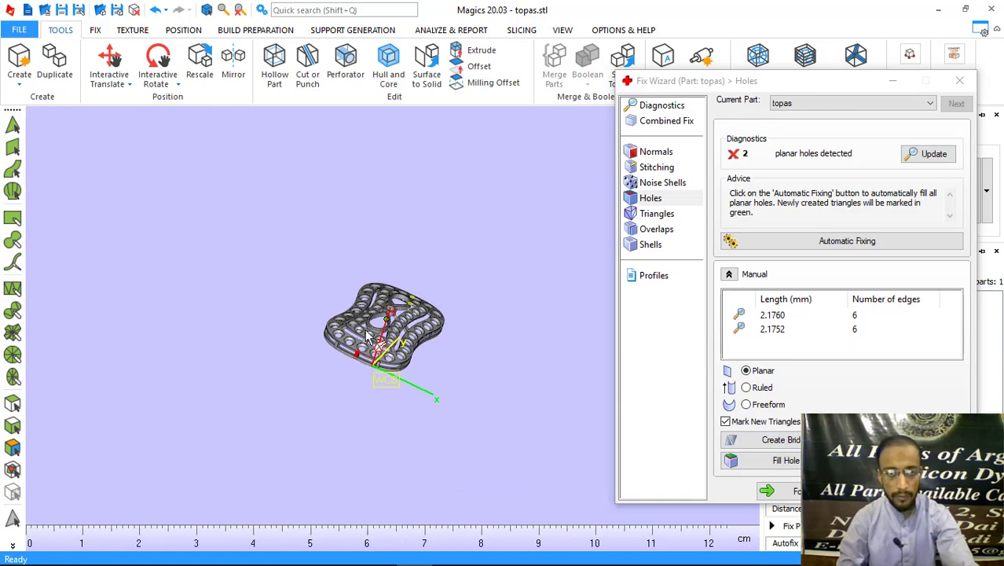
scroll(477, 301, "up", 3)
scroll(477, 301, "up", 5)
middle_click_drag(478, 301, 312, 298)
scroll(409, 275, "up", 2)
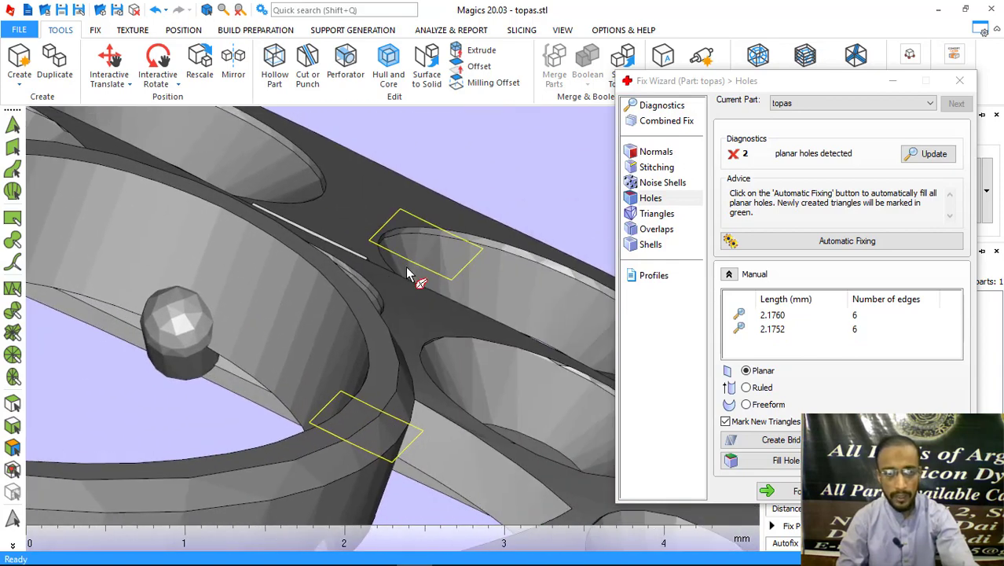
left_click(414, 444)
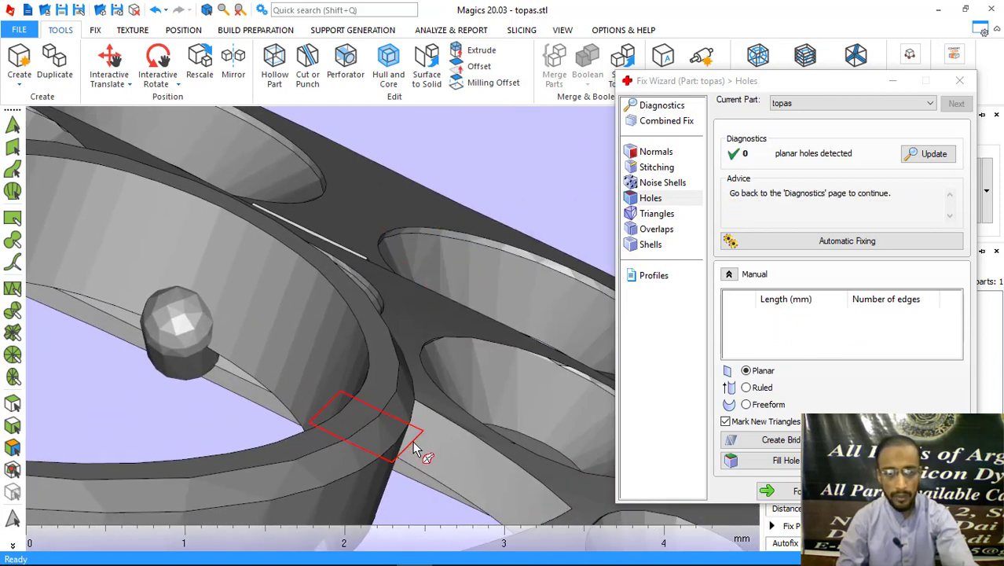
scroll(412, 440, "down", 2)
scroll(397, 265, "down", 5)
scroll(275, 388, "up", 5)
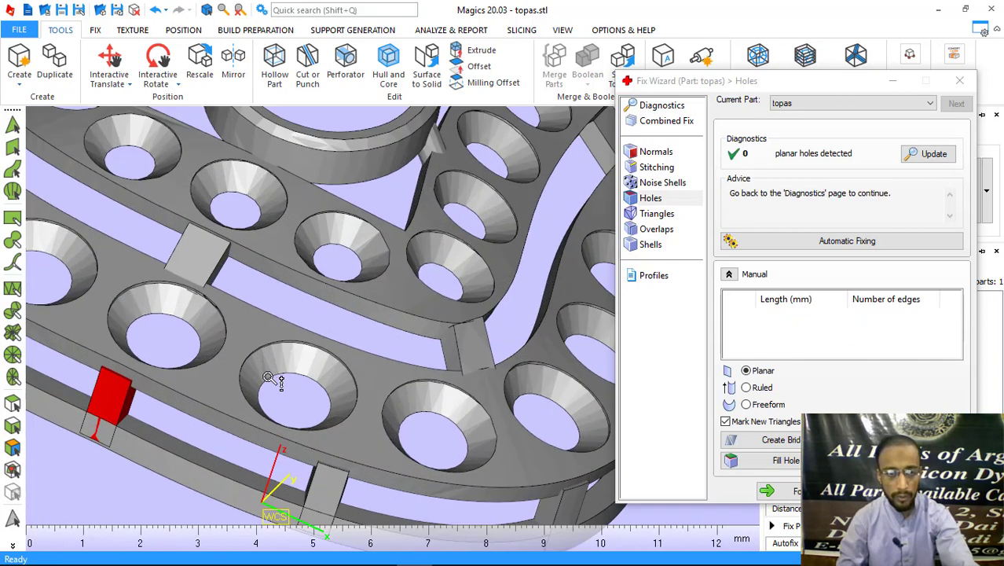
scroll(303, 370, "down", 5)
mouse_move(302, 370)
right_mouse_down()
mouse_move(77, 330)
mouse_move(398, 366)
mouse_move(457, 403)
mouse_move(347, 448)
right_mouse_up()
scroll(347, 448, "up", 3)
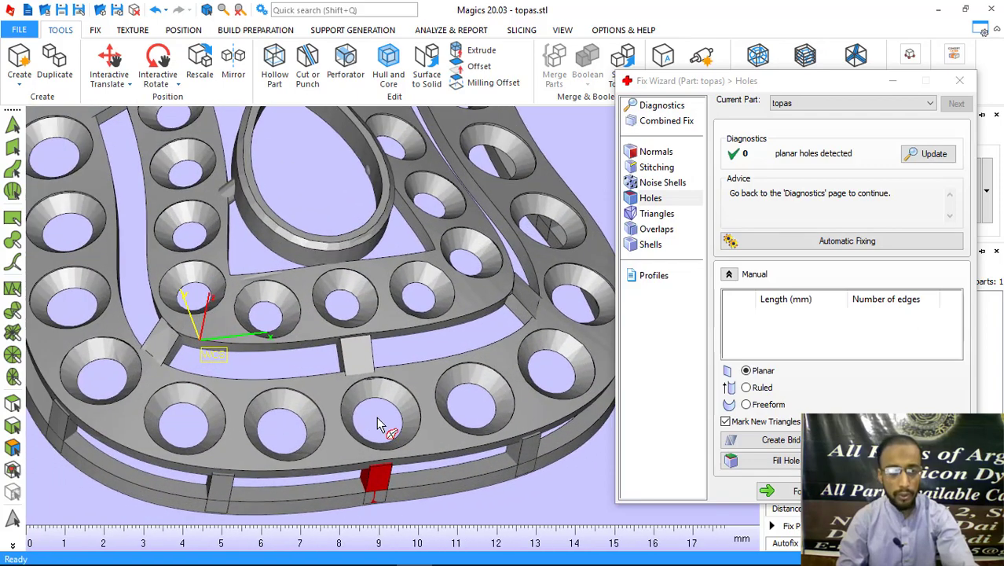
scroll(381, 422, "down", 3)
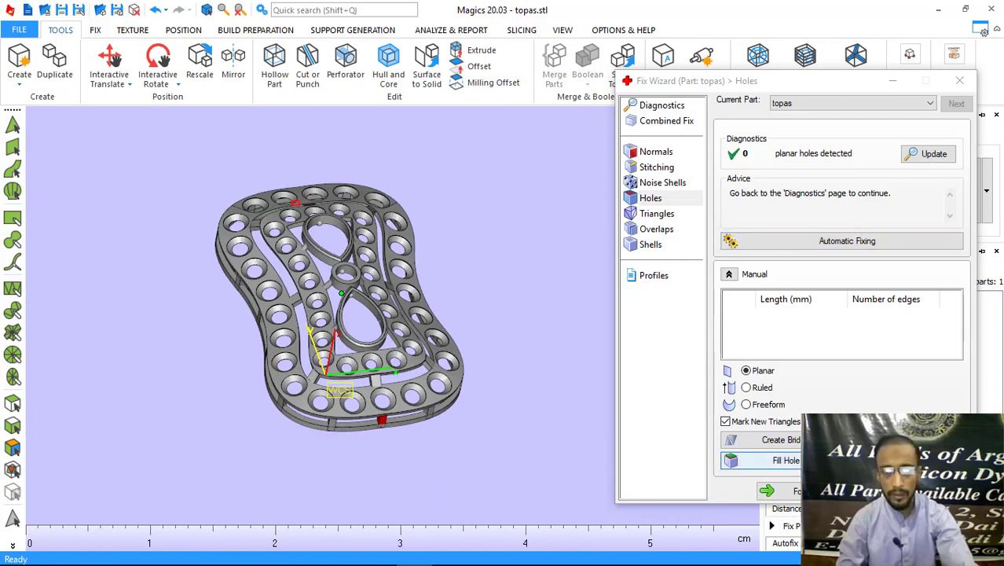
right_click_drag(485, 400, 408, 414)
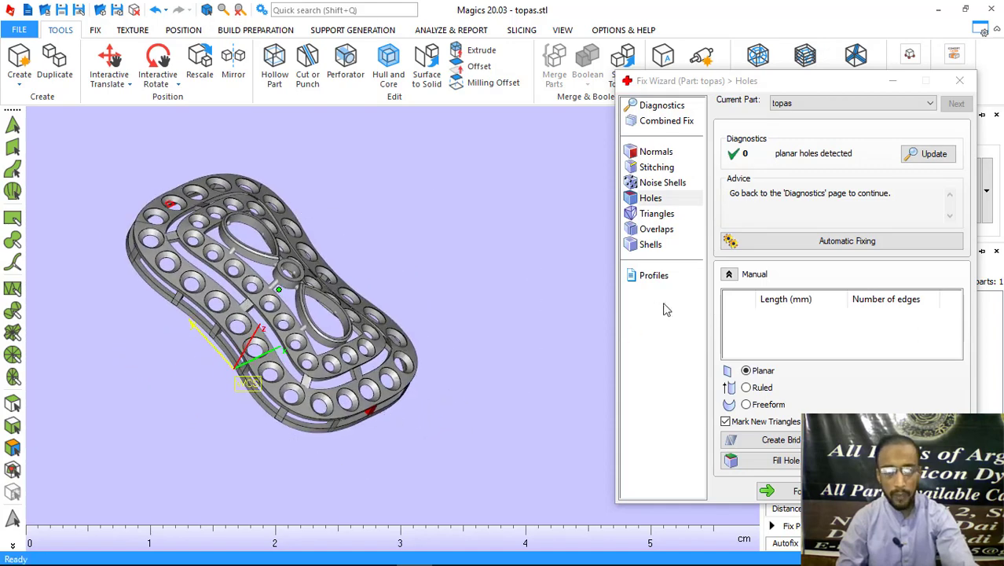
- Unify all 40 locket shells into one shell of 20388 triangles and inspect it
left_click(649, 245)
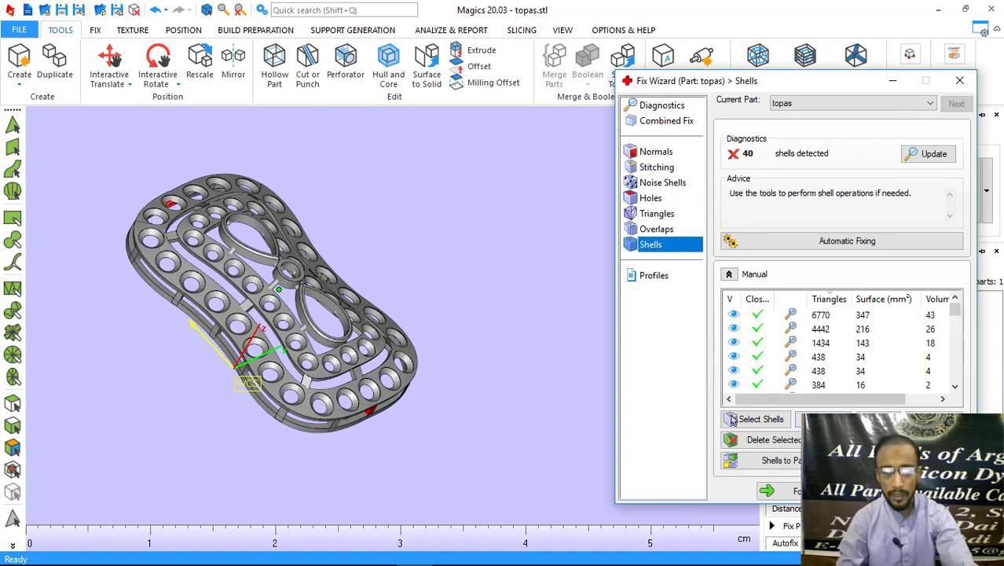
left_click(820, 419)
left_click(841, 439)
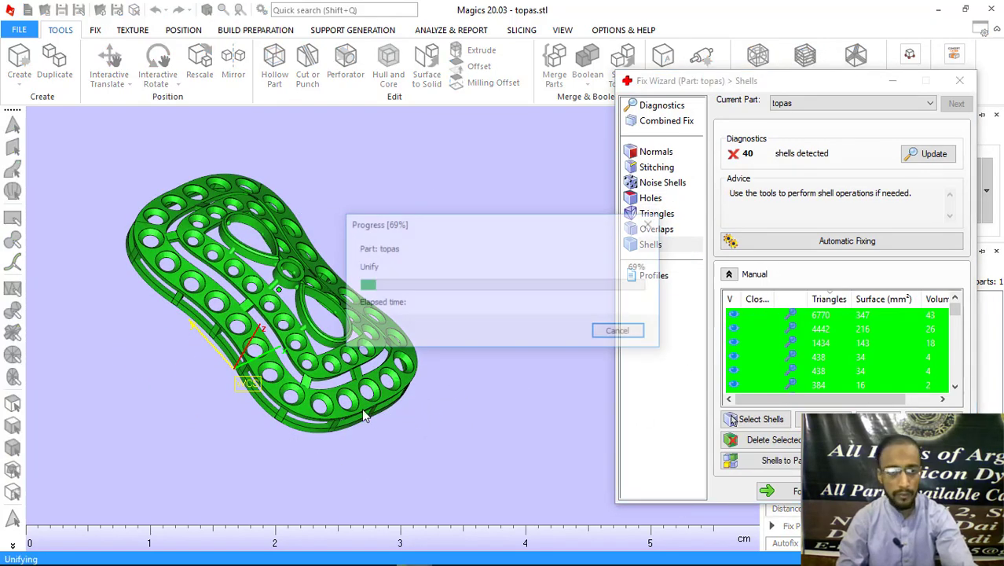
mouse_move(376, 423)
right_mouse_down()
mouse_move(449, 339)
mouse_move(360, 427)
right_mouse_up()
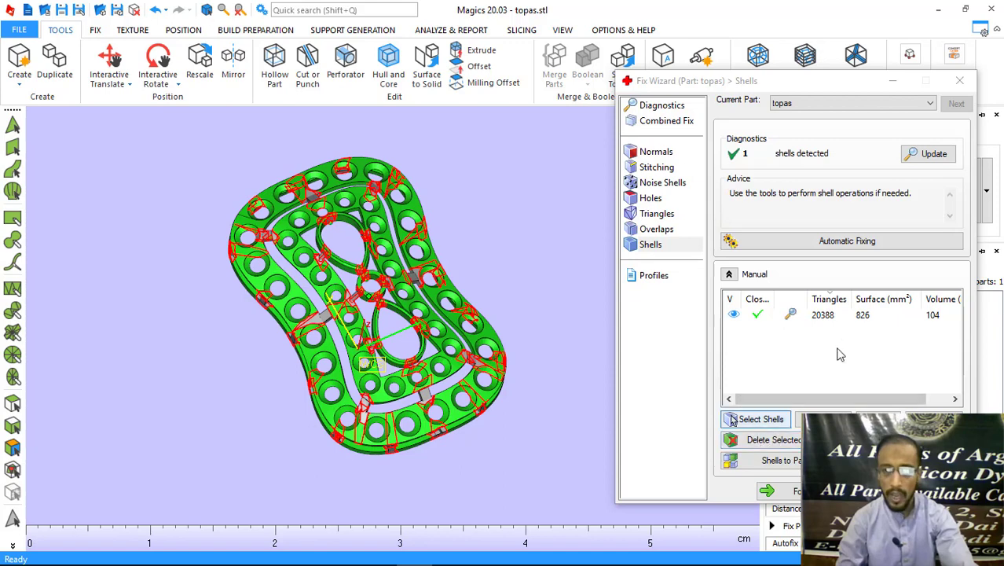
left_click(825, 316)
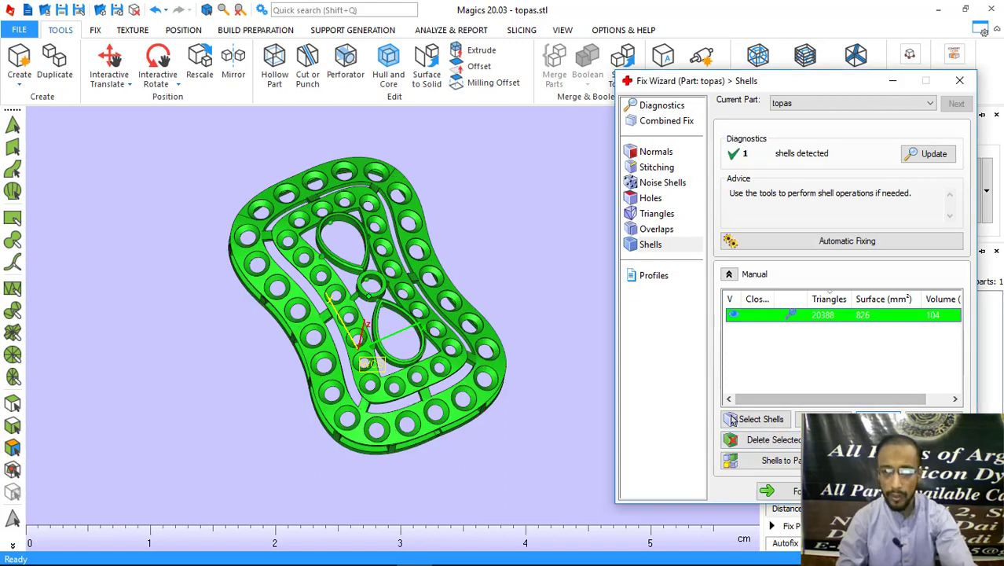
left_click(878, 418)
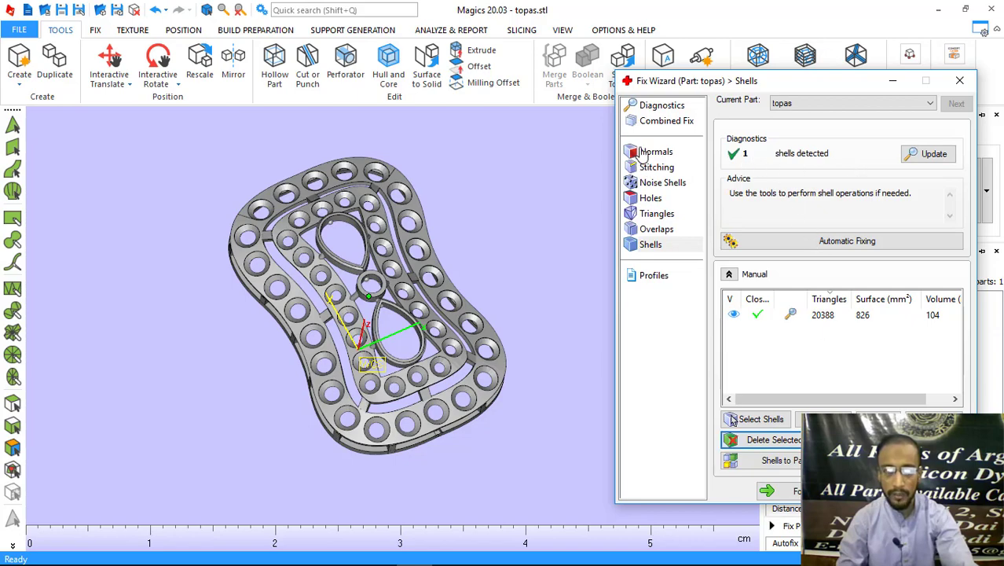
- Rerun diagnostics on topas to confirm 0 inverted normals, 0 bad edges and one shell
mouse_move(431, 256)
right_mouse_down()
mouse_move(429, 436)
mouse_move(711, 143)
right_mouse_up()
left_click(666, 107)
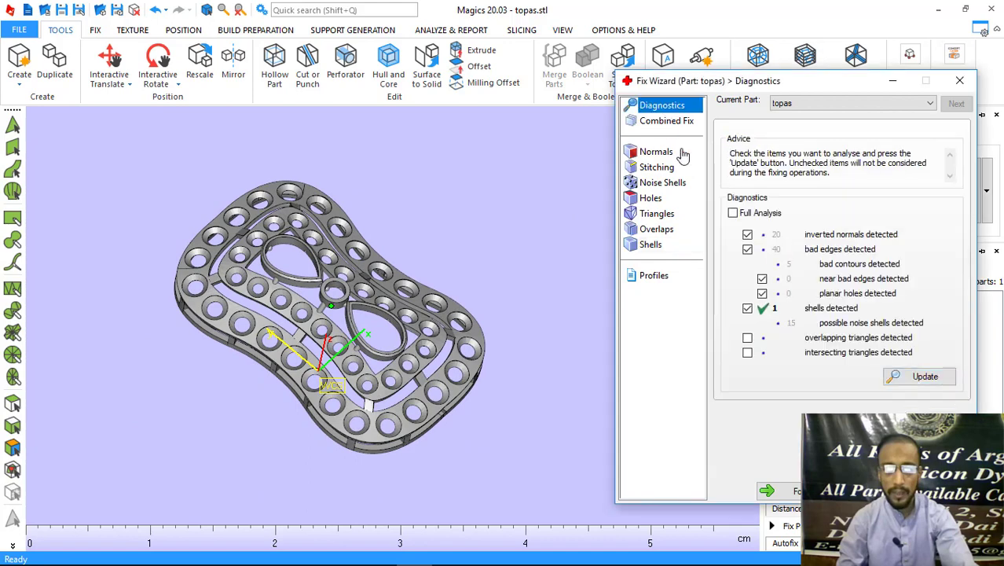
left_click(922, 379)
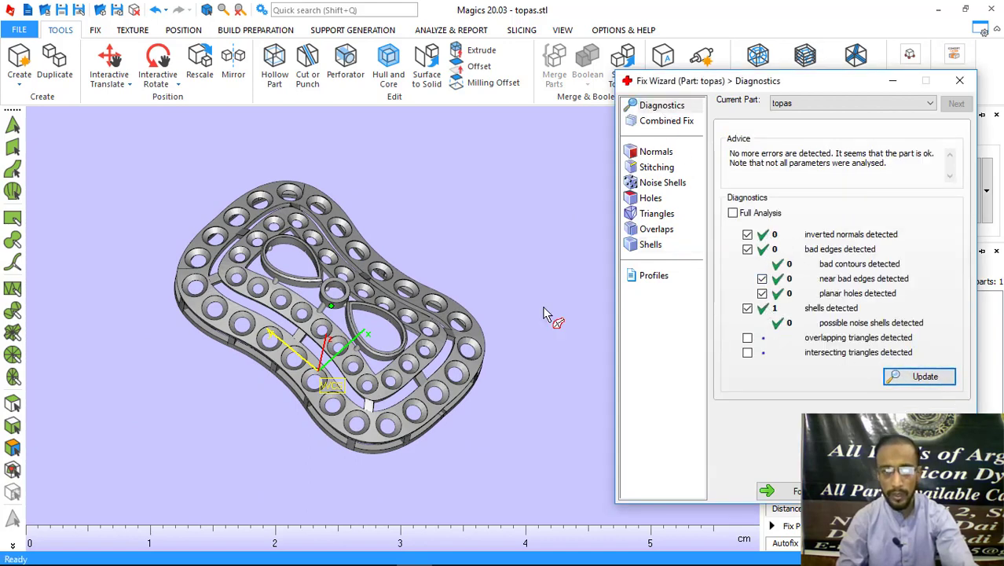
mouse_move(547, 315)
right_mouse_down()
mouse_move(542, 223)
mouse_move(320, 410)
mouse_move(415, 358)
mouse_move(469, 309)
mouse_move(353, 361)
mouse_move(424, 398)
mouse_move(351, 474)
mouse_move(235, 542)
mouse_move(239, 437)
mouse_move(373, 300)
mouse_move(289, 405)
right_mouse_up()
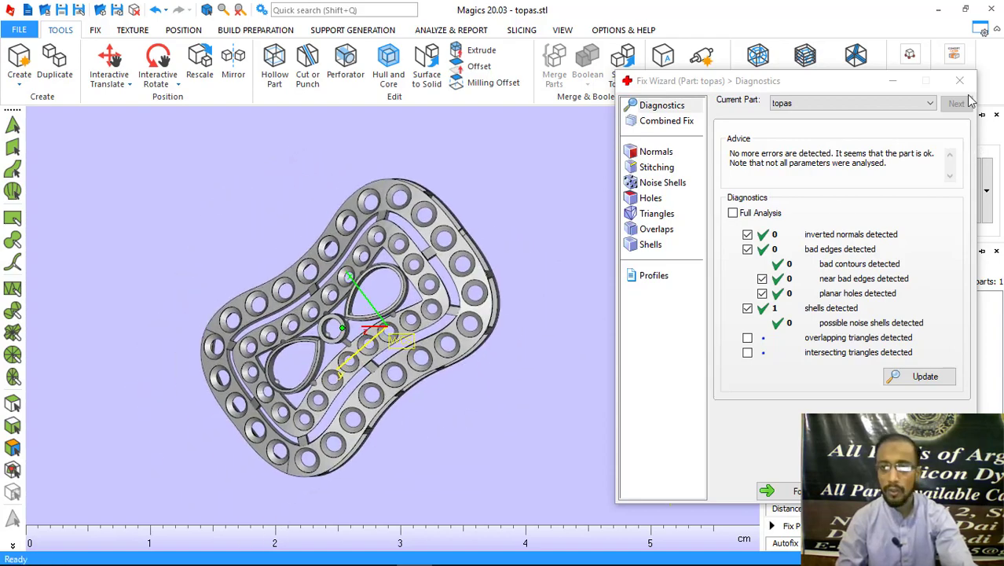
- Save the repaired part as STL, replacing topas.stl on the Desktop, then close Magics
left_click(959, 80)
mouse_move(424, 330)
right_mouse_down()
mouse_move(448, 307)
mouse_move(422, 312)
right_mouse_up()
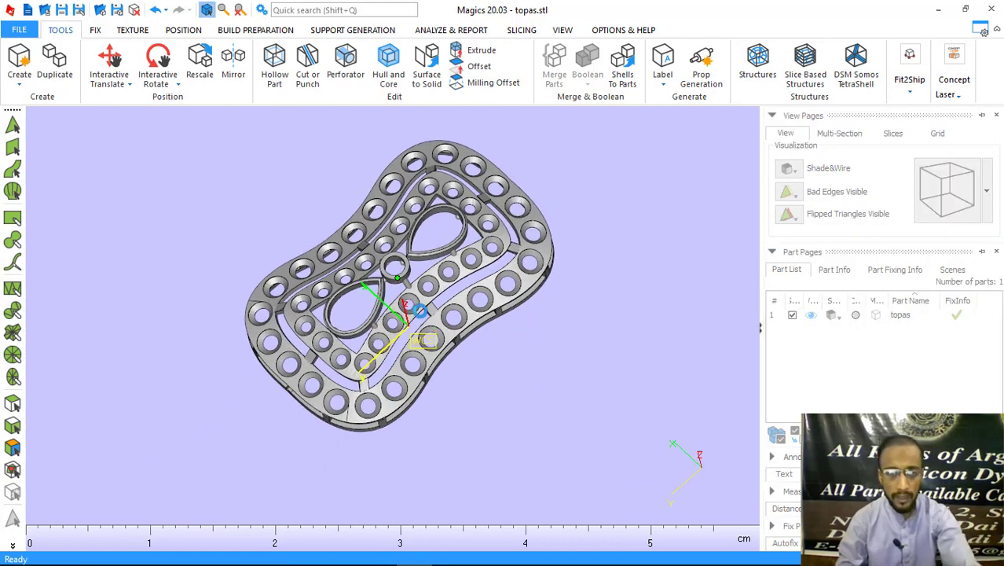
key("ctrl+shift+s")
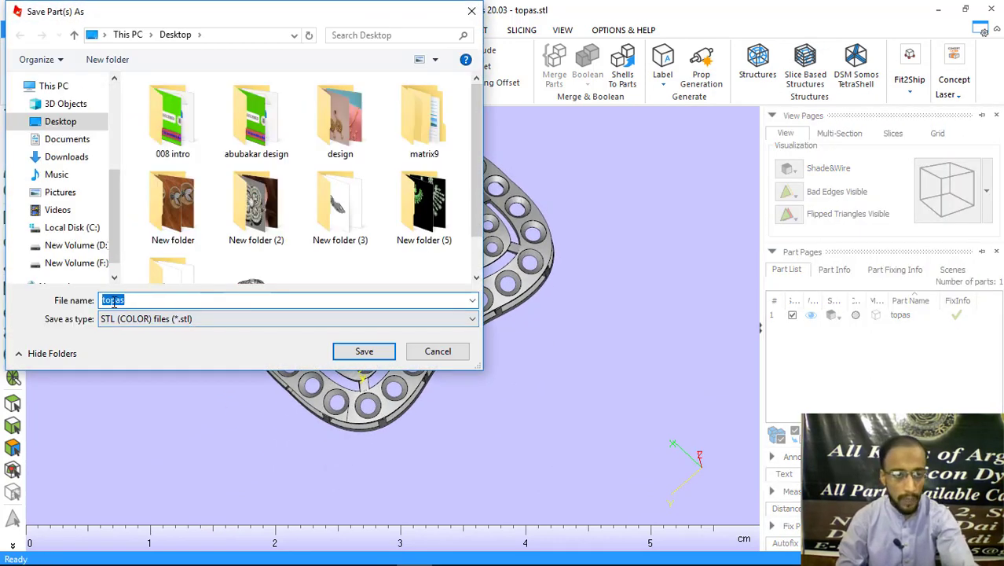
left_click(364, 352)
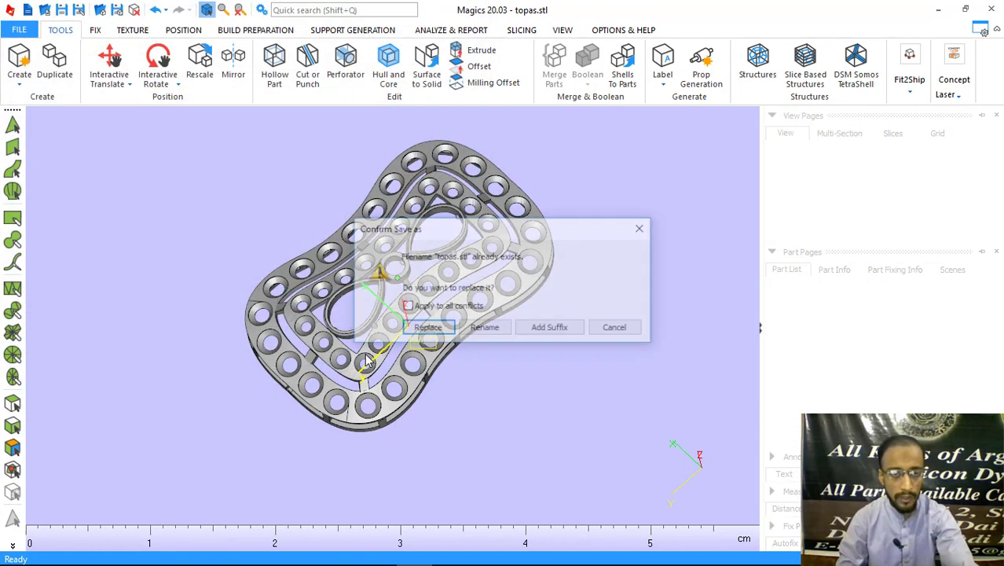
left_click(428, 328)
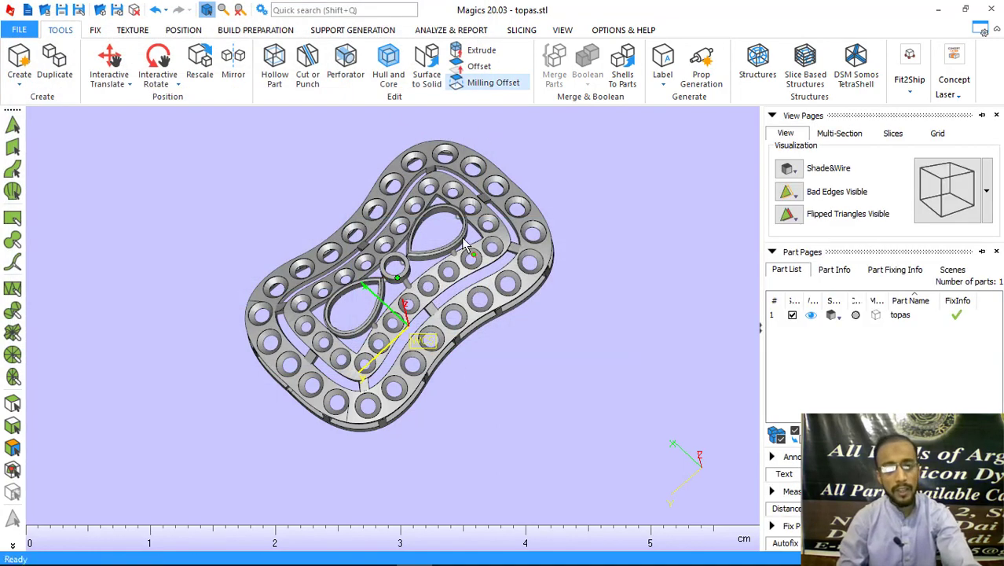
mouse_move(460, 234)
right_mouse_down()
mouse_move(542, 296)
mouse_move(372, 243)
mouse_move(384, 266)
mouse_move(458, 277)
mouse_move(446, 289)
mouse_move(460, 314)
mouse_move(508, 308)
right_mouse_up()
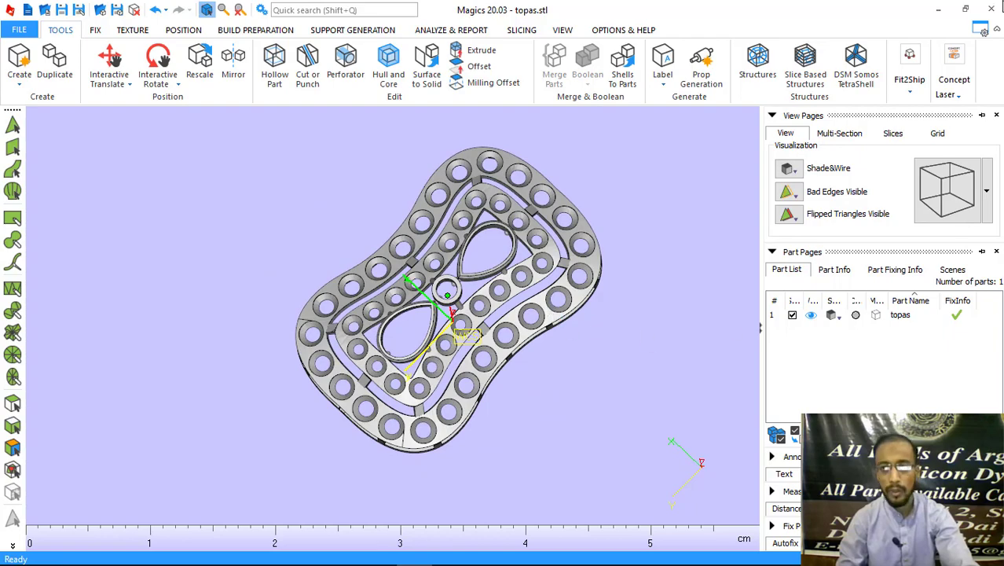
left_click(996, 6)
- Quit Magics without saving the project, return to Matrix and show the gems
left_click(521, 317)
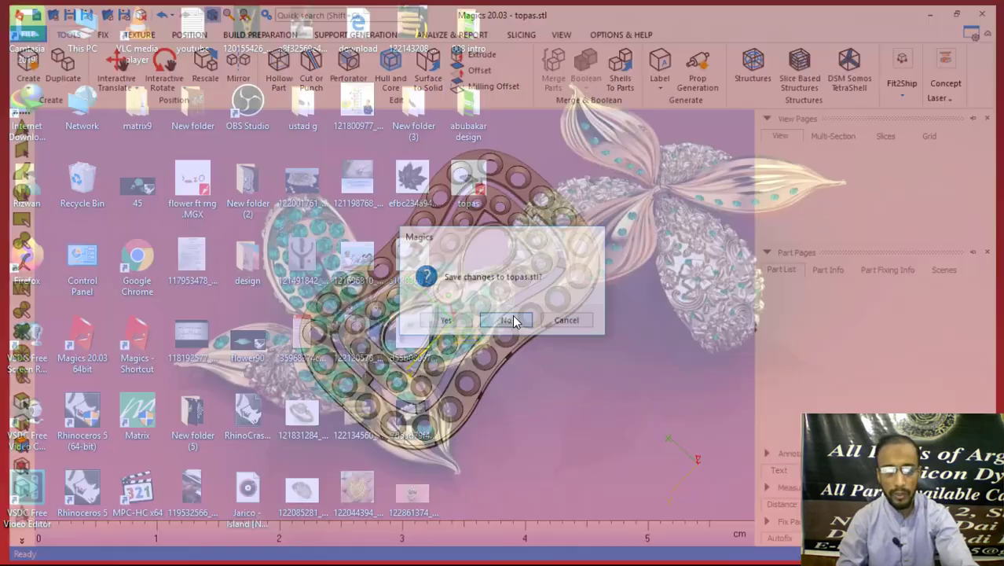
left_click(306, 554)
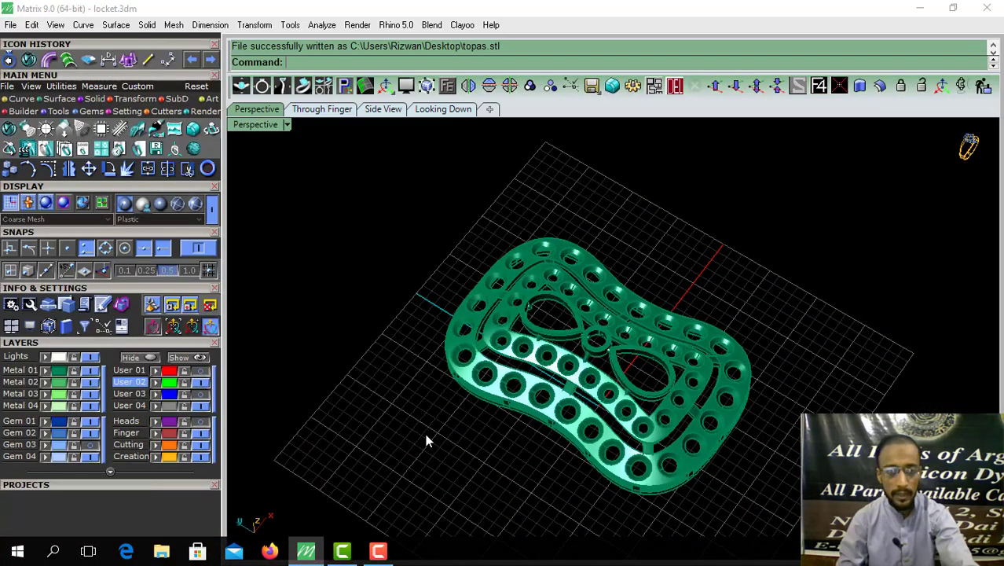
mouse_move(423, 429)
right_mouse_down()
mouse_move(594, 410)
mouse_move(621, 294)
mouse_move(617, 251)
right_mouse_up()
left_click(88, 456)
- Select the locket and gems and shift them down vertically with the gumball
key("ctrl+a")
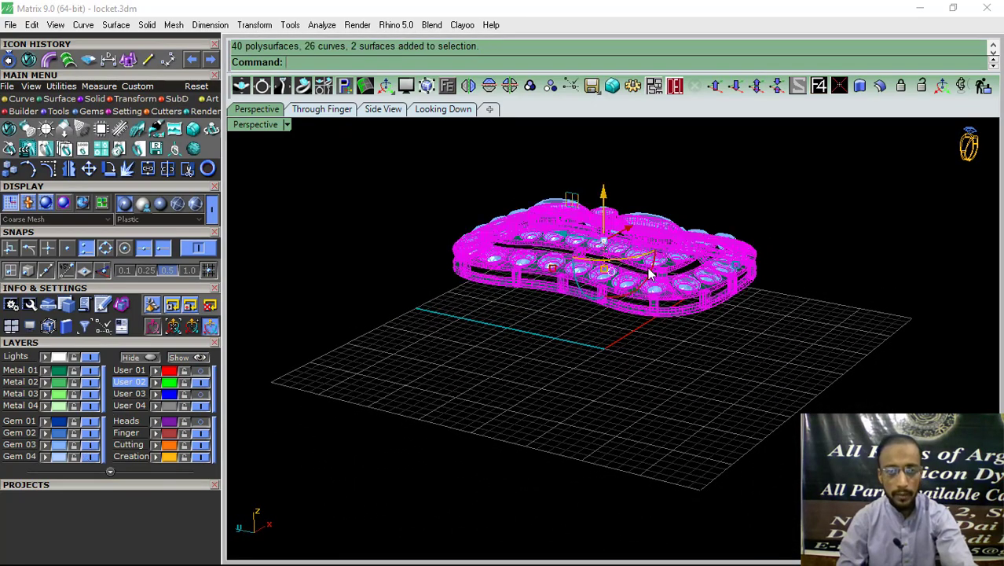
key("ctrl+a")
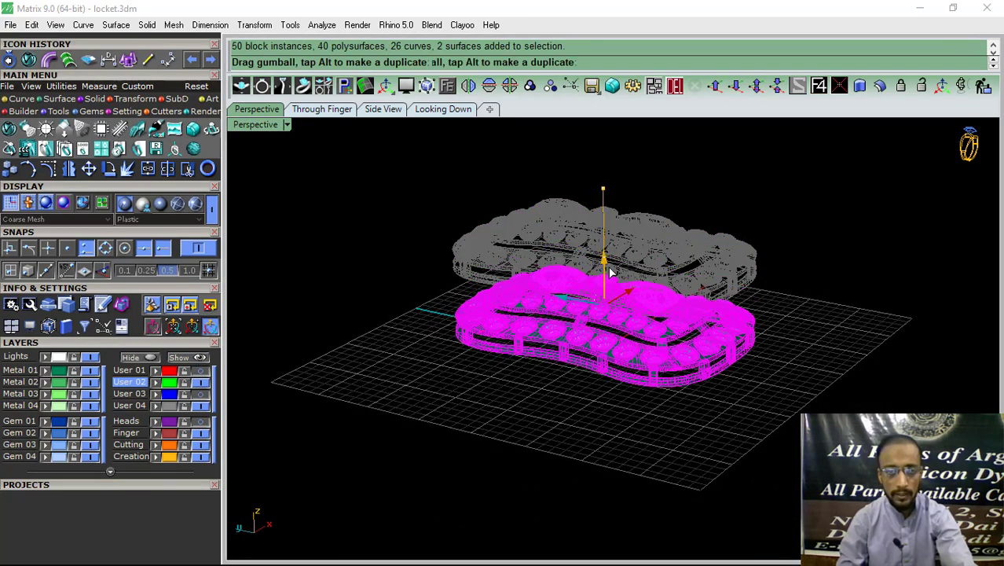
left_click_drag(604, 193, 605, 292)
left_click(736, 262)
mouse_move(736, 263)
right_mouse_down()
mouse_move(649, 269)
mouse_move(682, 264)
right_mouse_up()
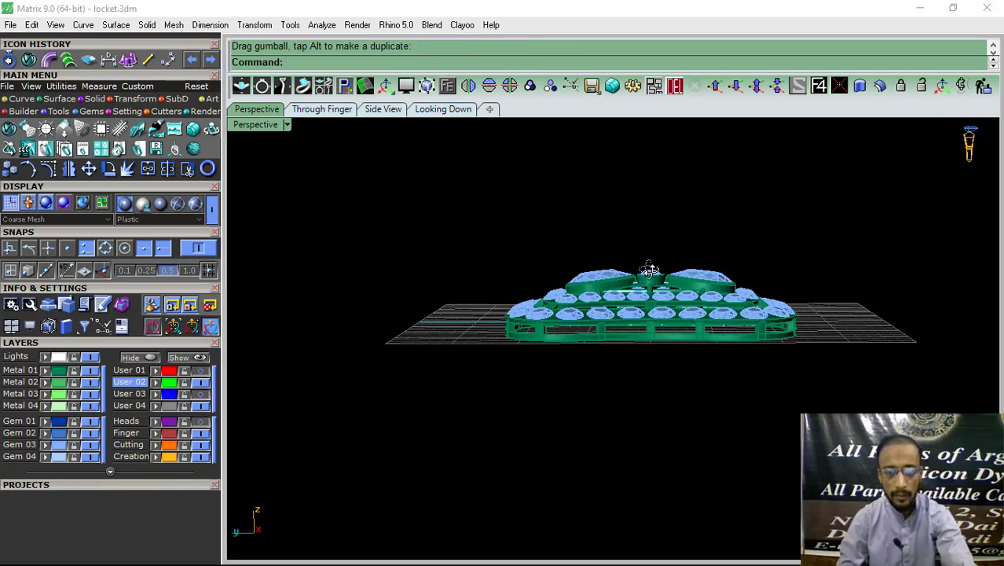
- Move the whole locket back up and view it from above over the reference photo
key("ctrl+a")
left_click_drag(642, 257, 706, 206)
left_click(766, 192)
right_click_drag(634, 384, 444, 130)
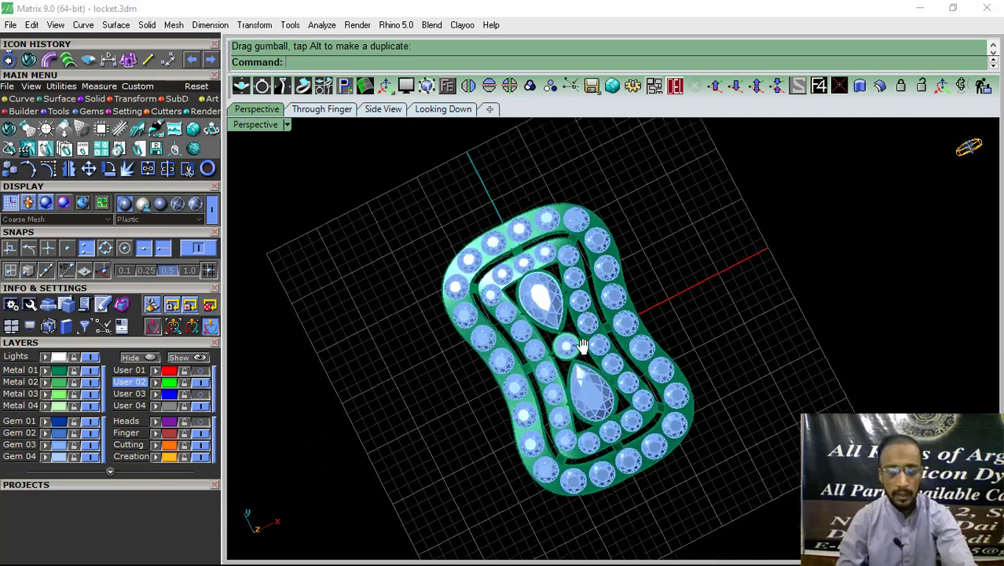
left_click(443, 109)
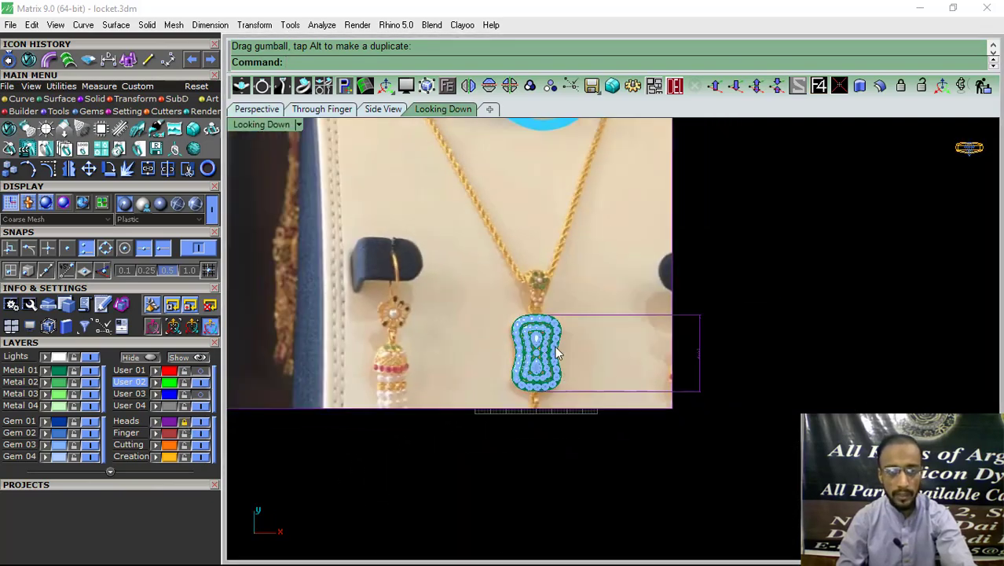
scroll(549, 393, "down", 3)
scroll(536, 438, "up", 3)
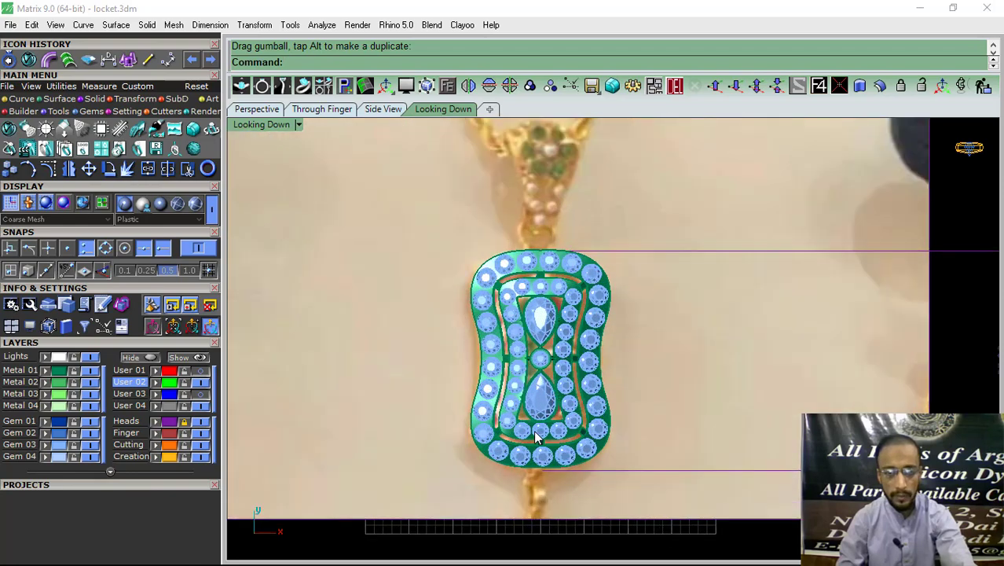
scroll(538, 432, "up", 1)
scroll(539, 424, "down", 3)
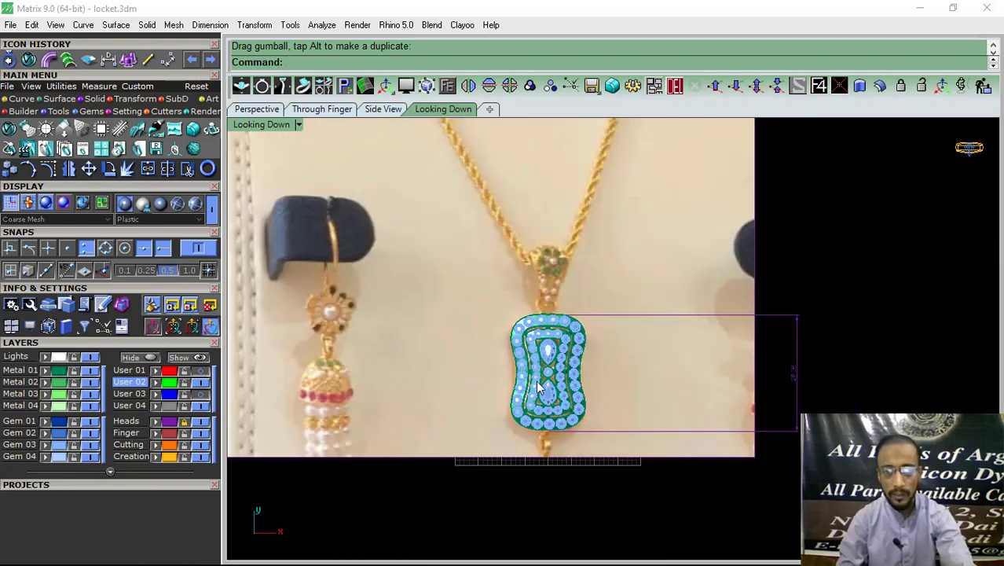
scroll(567, 385, "up", 1)
scroll(558, 397, "down", 3)
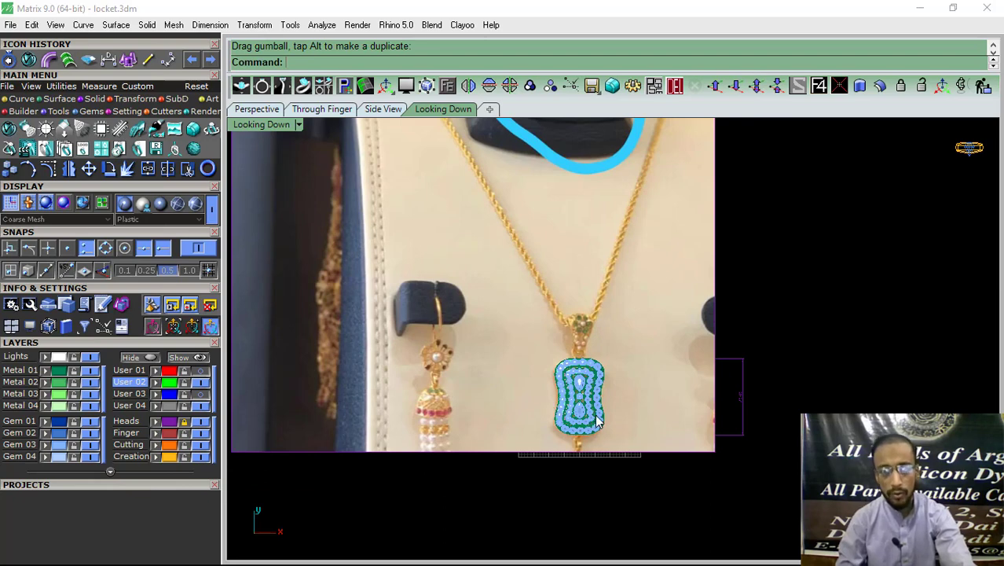
scroll(598, 421, "up", 3)
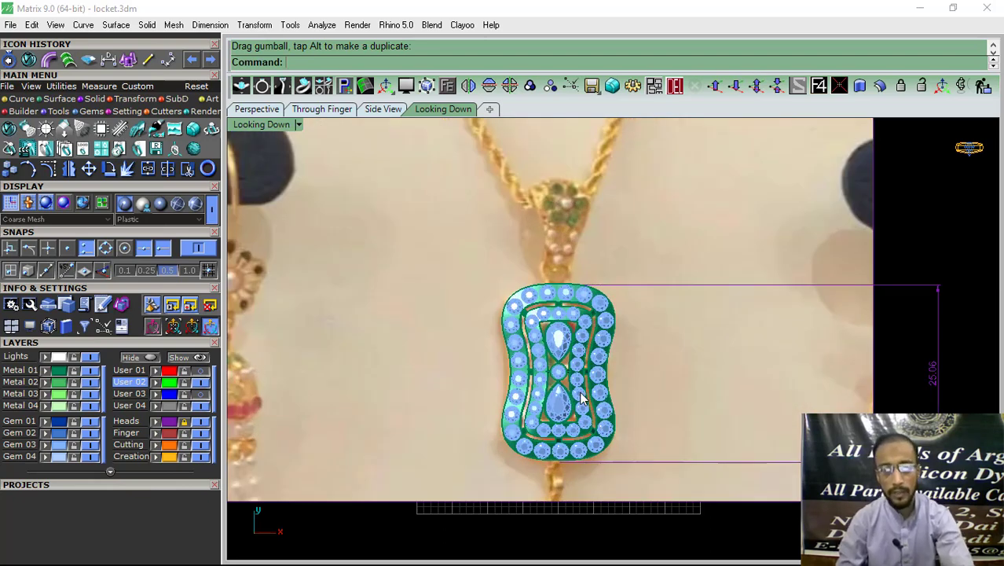
scroll(562, 364, "down", 1)
scroll(547, 376, "up", 1)
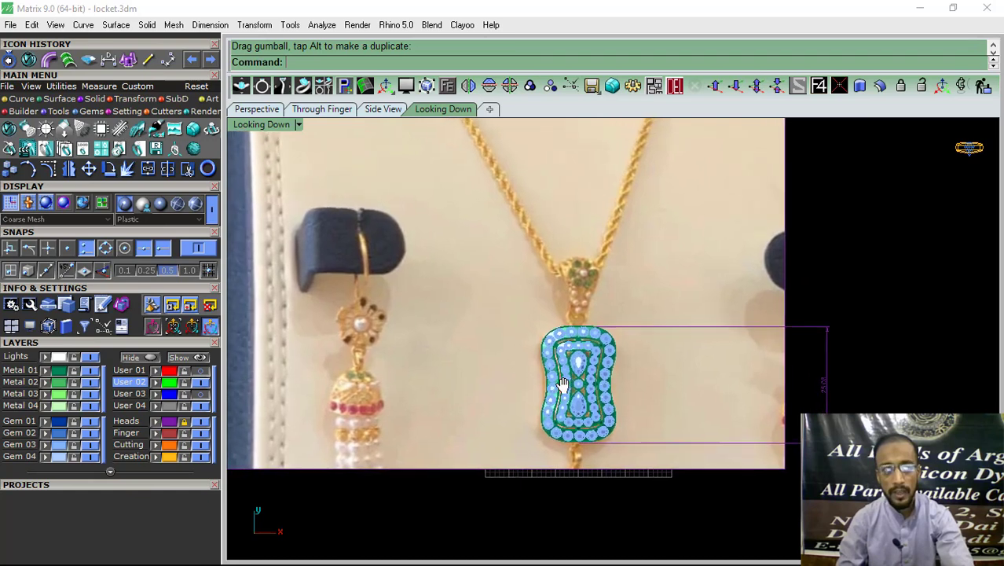
scroll(547, 375, "up", 1)
scroll(548, 376, "down", 2)
scroll(546, 376, "up", 1)
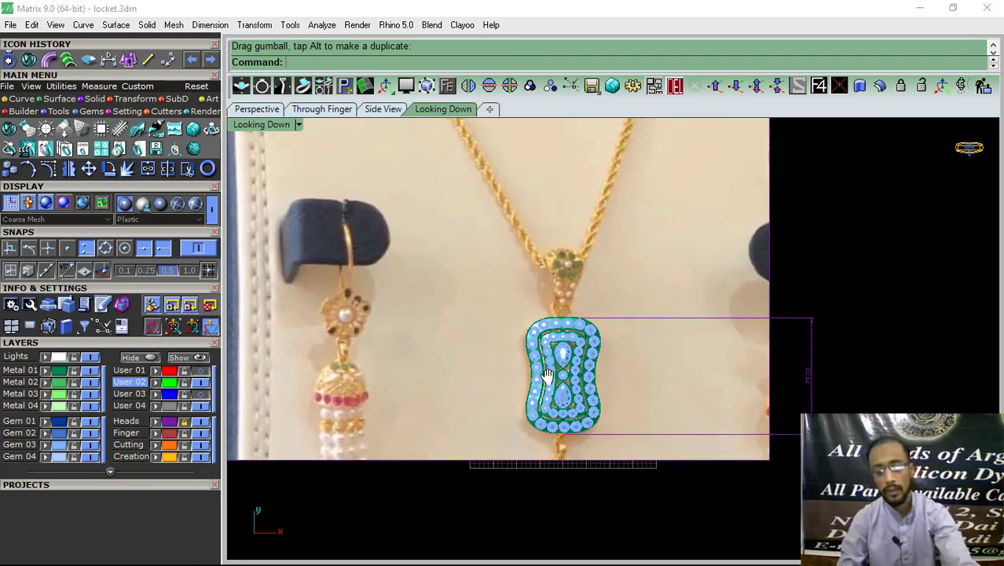
mouse_move(546, 376)
right_mouse_down()
mouse_move(585, 375)
mouse_move(531, 380)
right_mouse_up()
scroll(585, 376, "down", 1)
scroll(584, 377, "up", 1)
scroll(551, 379, "down", 1)
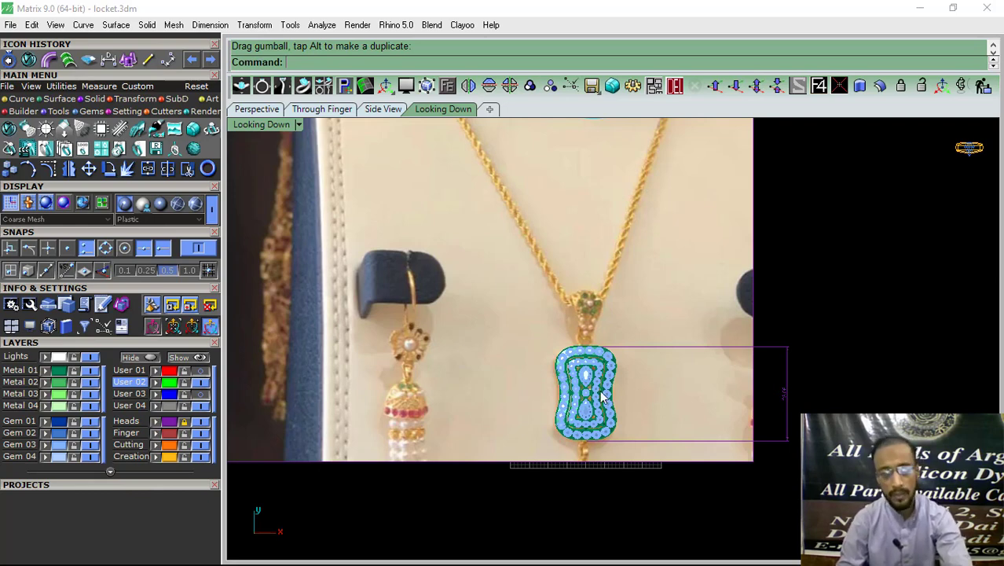
scroll(570, 336, "down", 2)
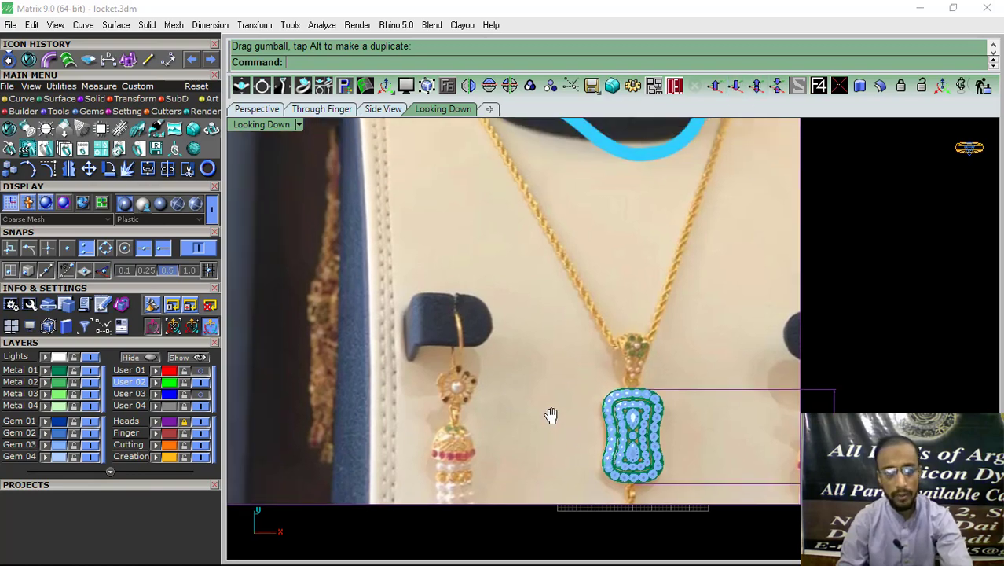
scroll(542, 314, "down", 2)
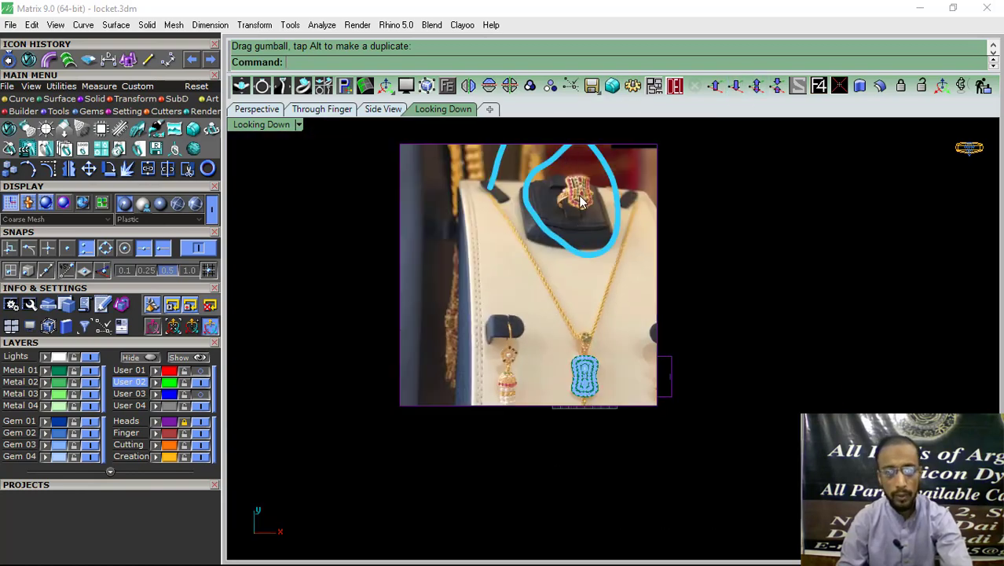
scroll(583, 187, "up", 3)
scroll(585, 184, "up", 2)
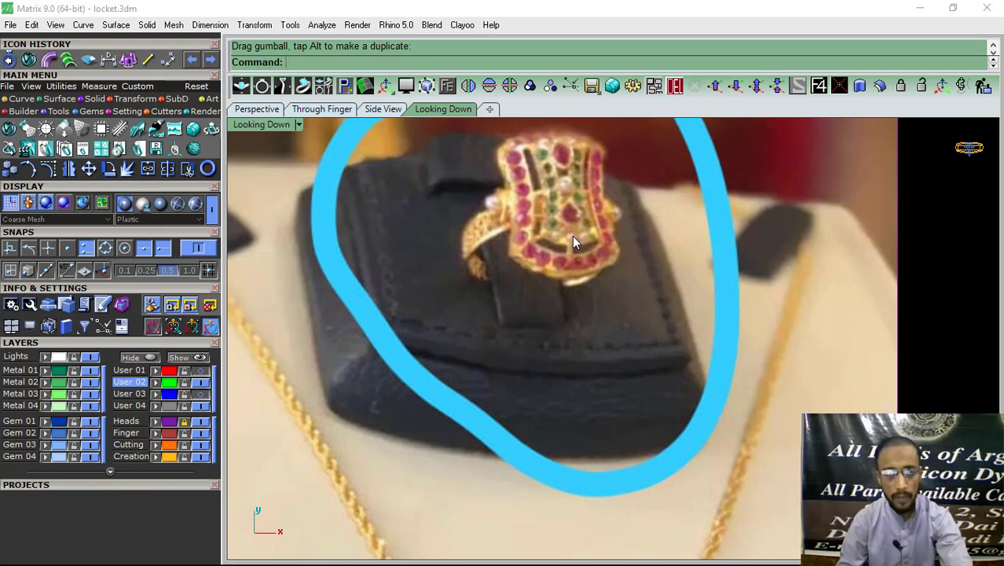
scroll(542, 234, "down", 5)
right_click_drag(517, 404, 533, 330)
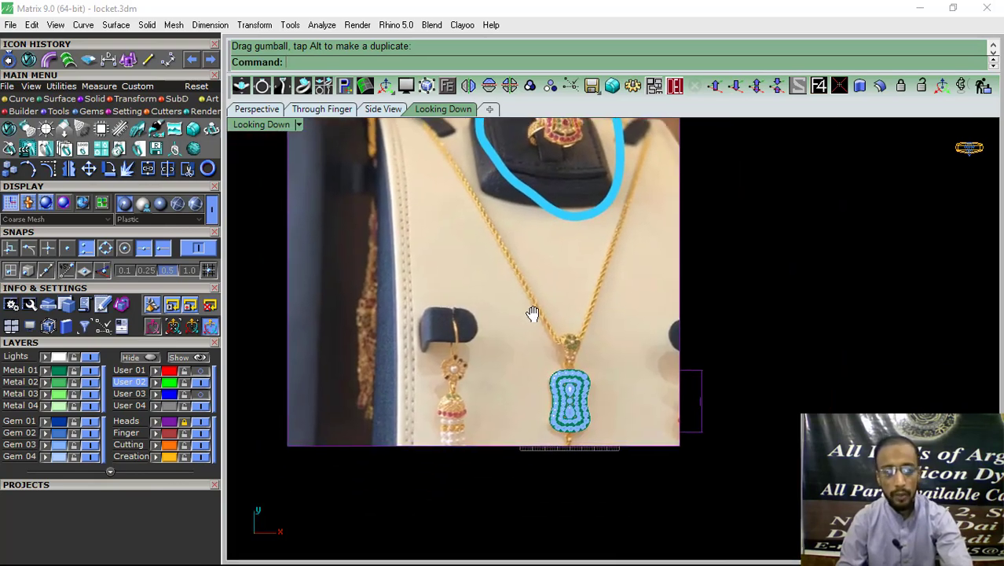
scroll(473, 388, "up", 5)
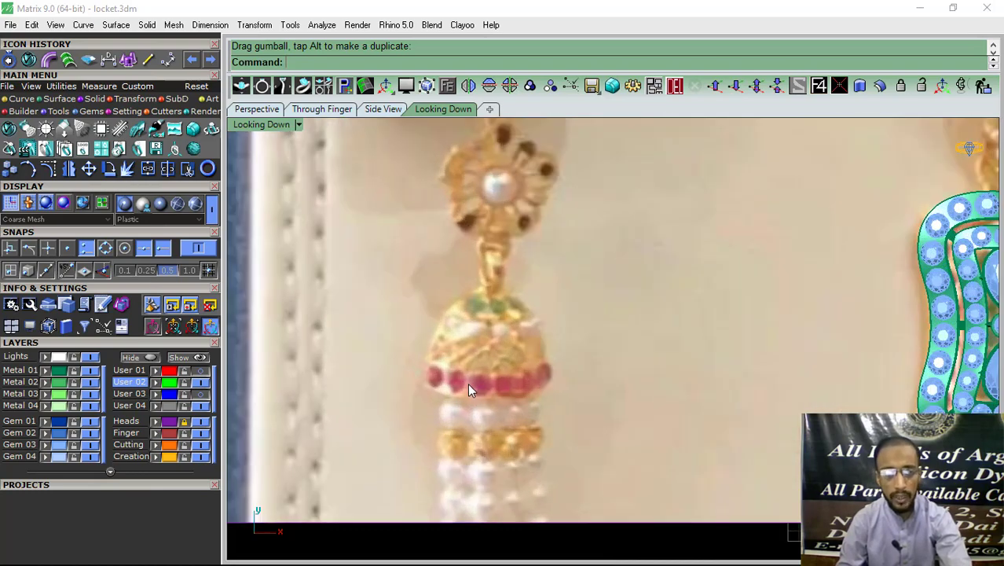
scroll(427, 390, "down", 3)
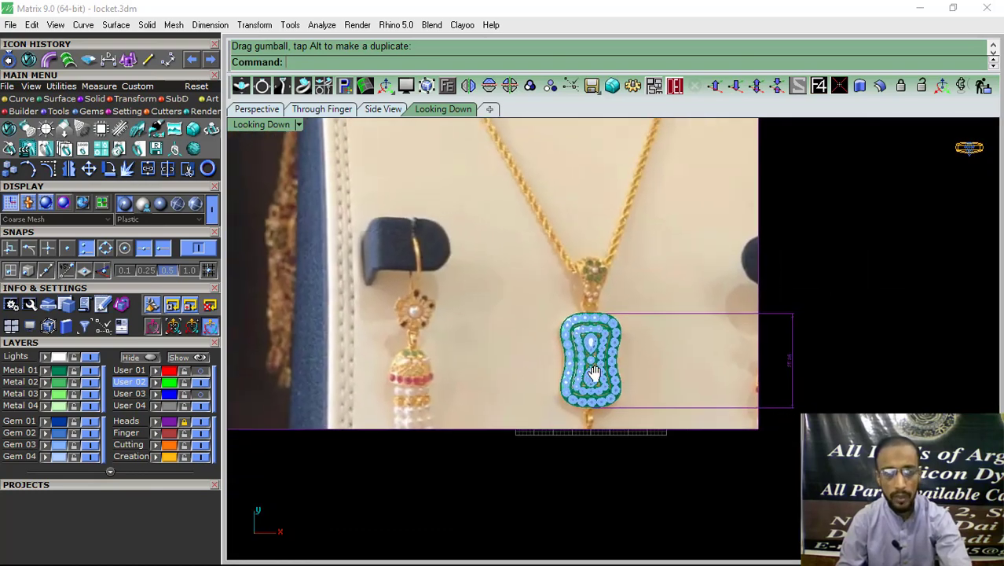
right_click_drag(394, 370, 509, 414)
scroll(514, 423, "up", 2)
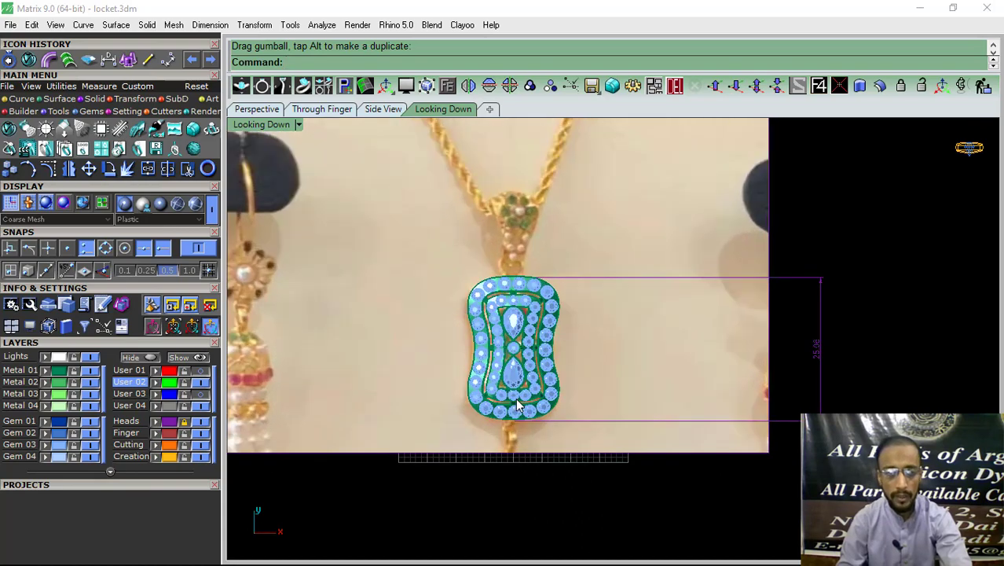
scroll(515, 397, "up", 1)
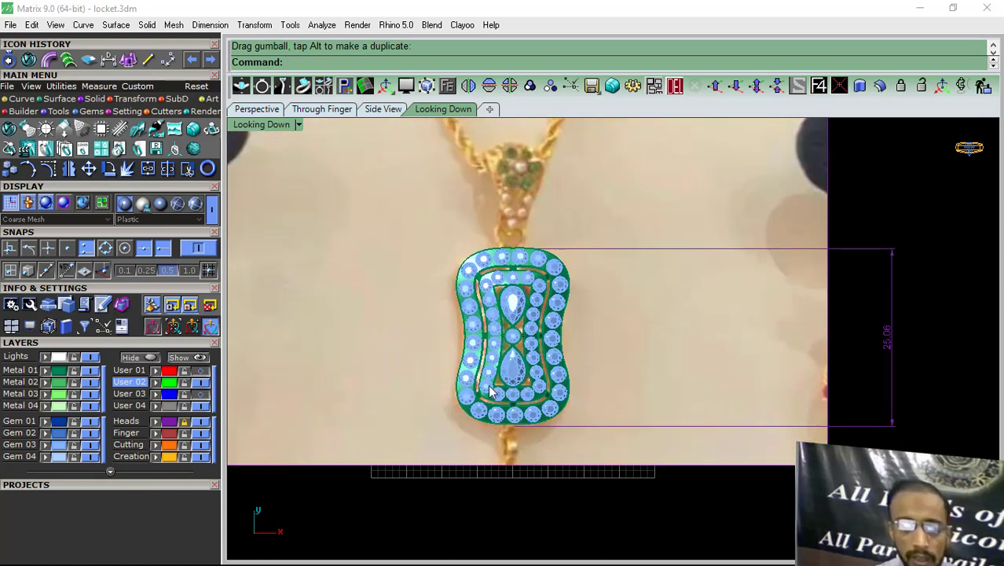